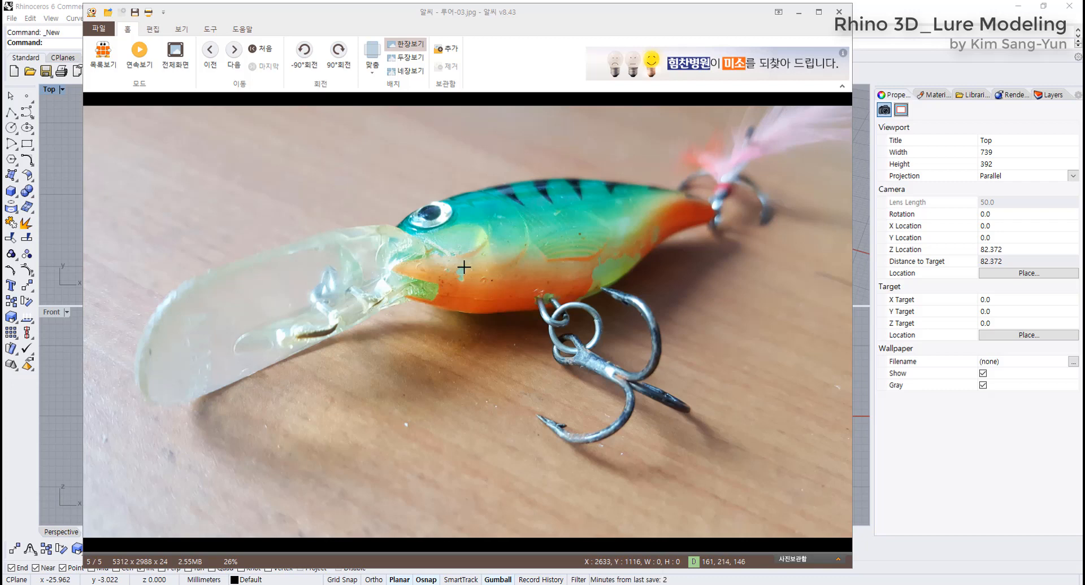
Look through the lure reference photos and the body texture image, and enlarge the body area of lure_pic.jpg.
scroll(464, 267, up, 1)
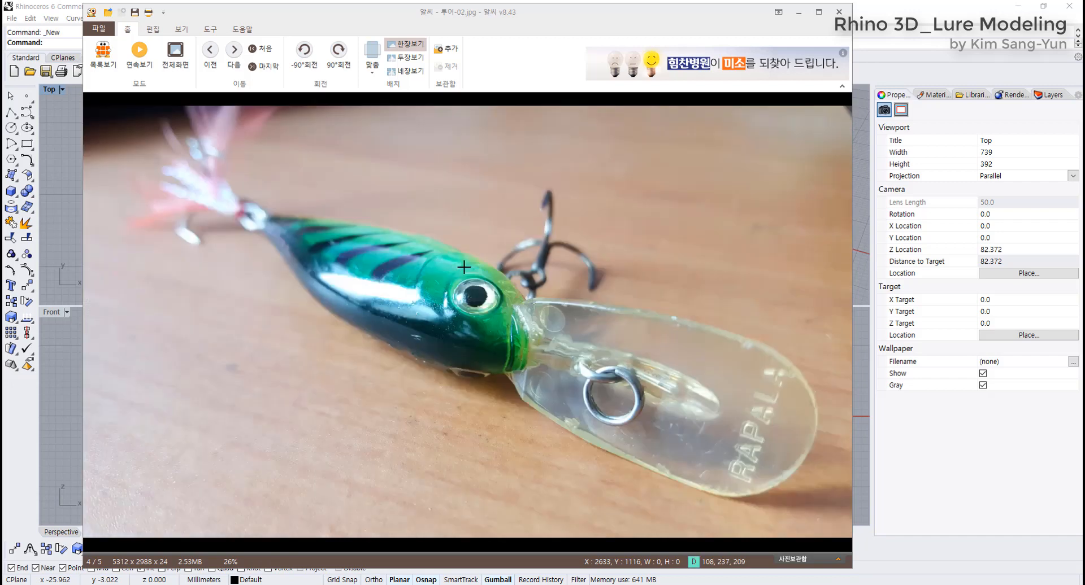
scroll(464, 267, down, 1)
scroll(464, 267, up, 3)
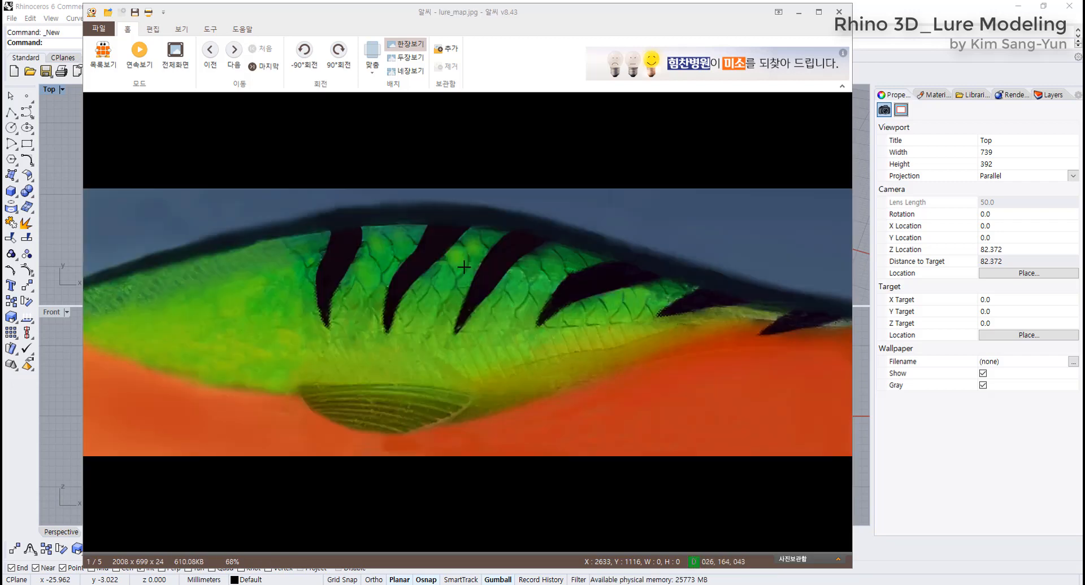
drag(250, 211, 490, 392)
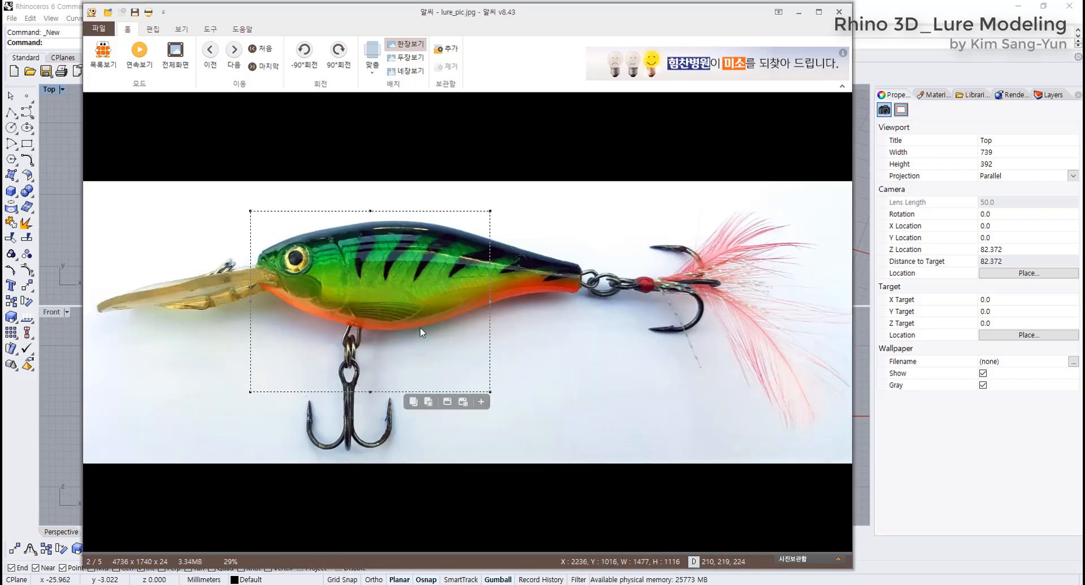
click(413, 305)
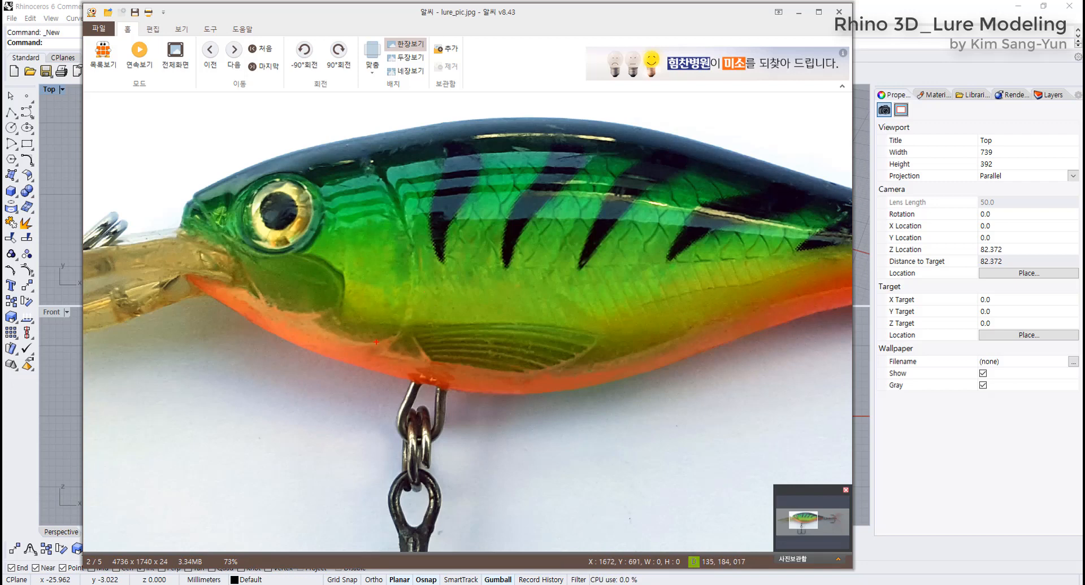
Examine the gill seam, the side of the body and the eye outline in the enlarged lure_pic.jpg.
mouse_move(375, 342)
mouse_down()
mouse_move(383, 283)
mouse_move(365, 181)
mouse_move(429, 327)
mouse_up()
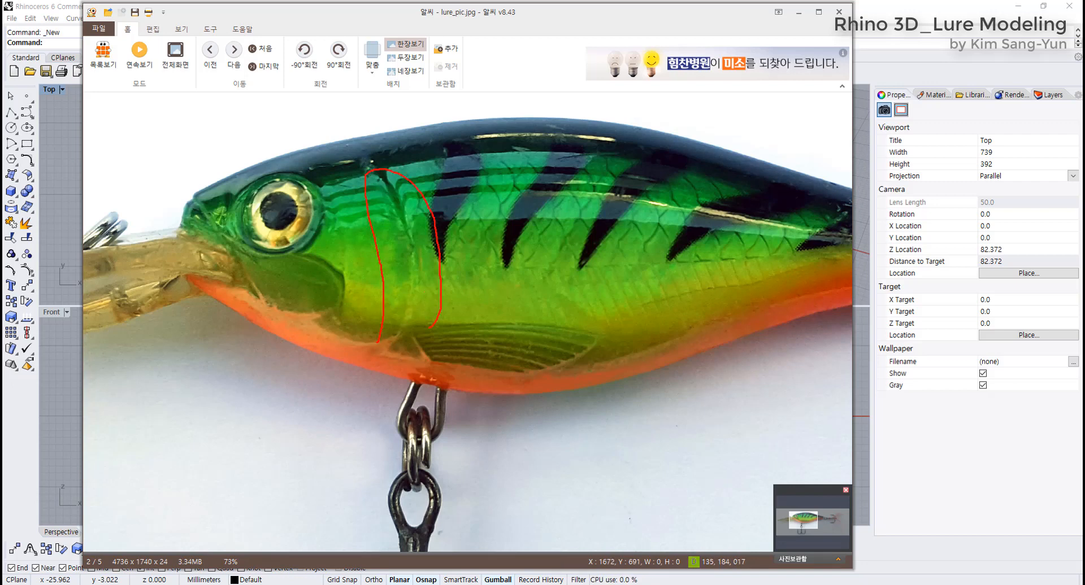
key(e)
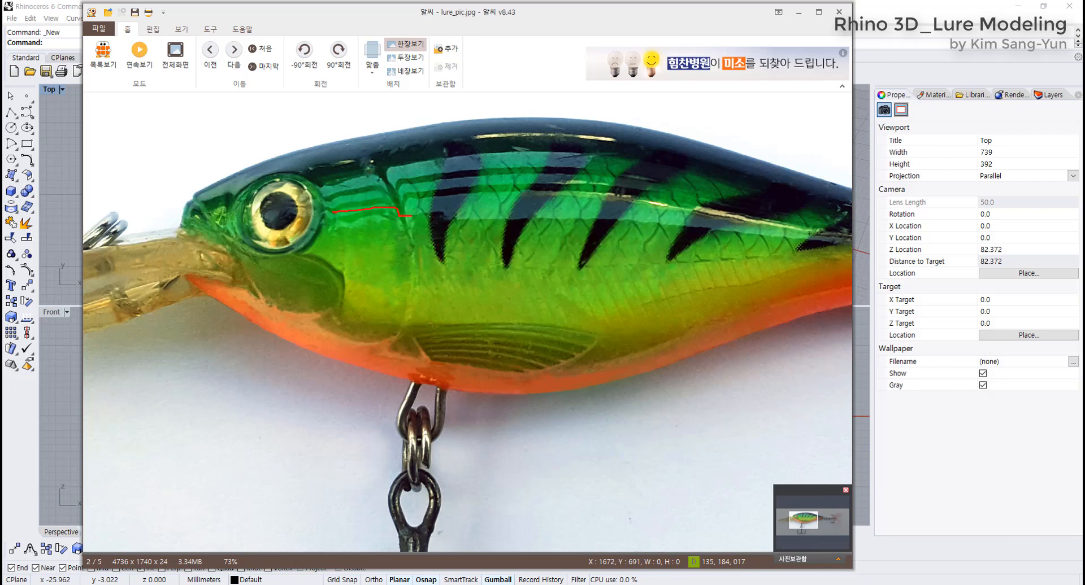
drag(411, 215, 612, 226)
drag(399, 215, 376, 339)
drag(397, 191, 410, 304)
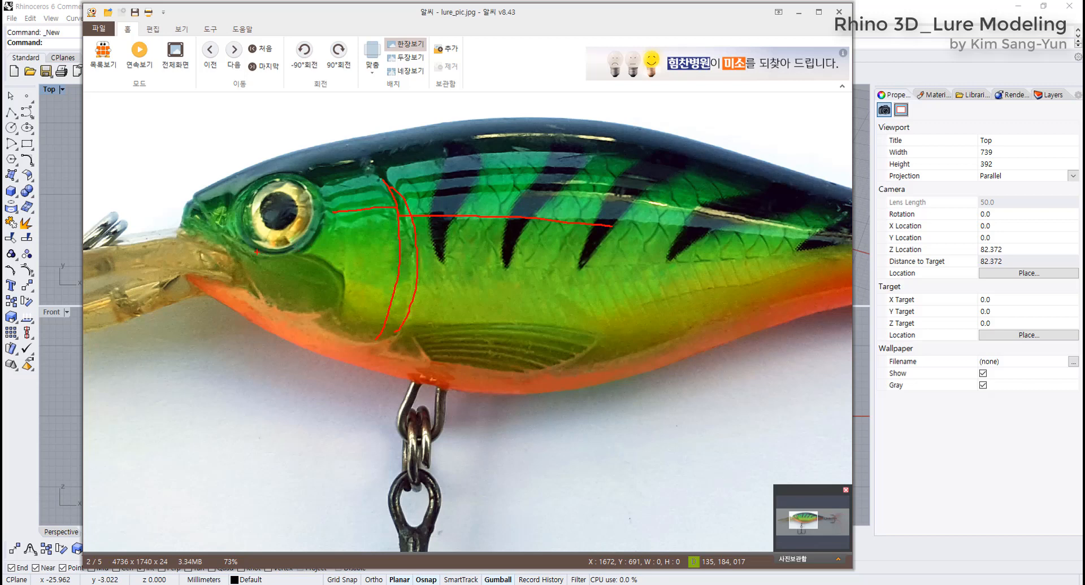
mouse_move(257, 252)
mouse_down()
mouse_move(237, 199)
mouse_move(315, 192)
mouse_move(315, 226)
mouse_up()
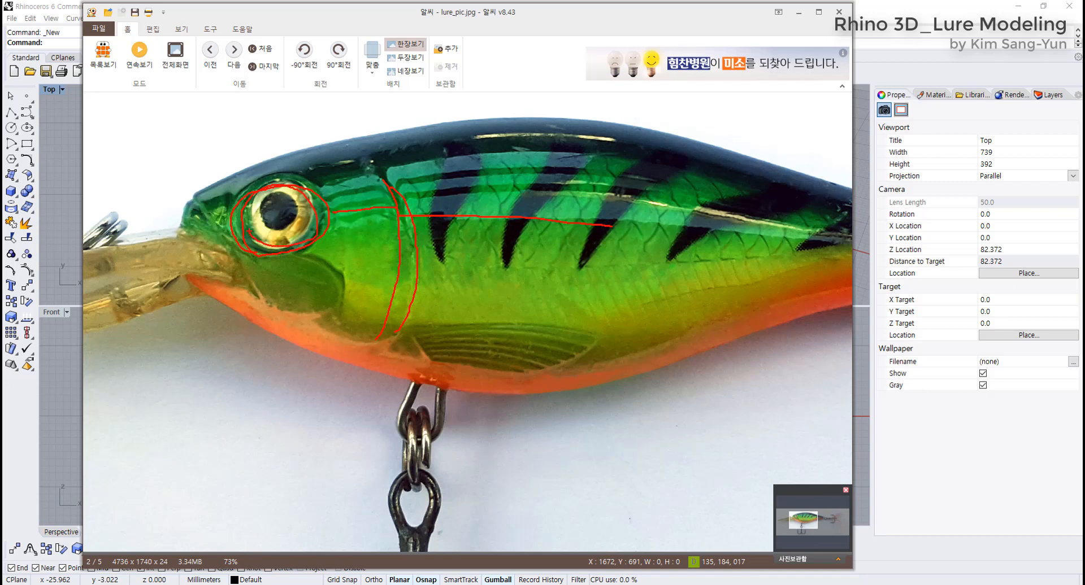
key(Escape)
Examine the transparent bill, the belly hook with its rings and the whole body profile in lure_pic.jpg.
drag(362, 312, 626, 287)
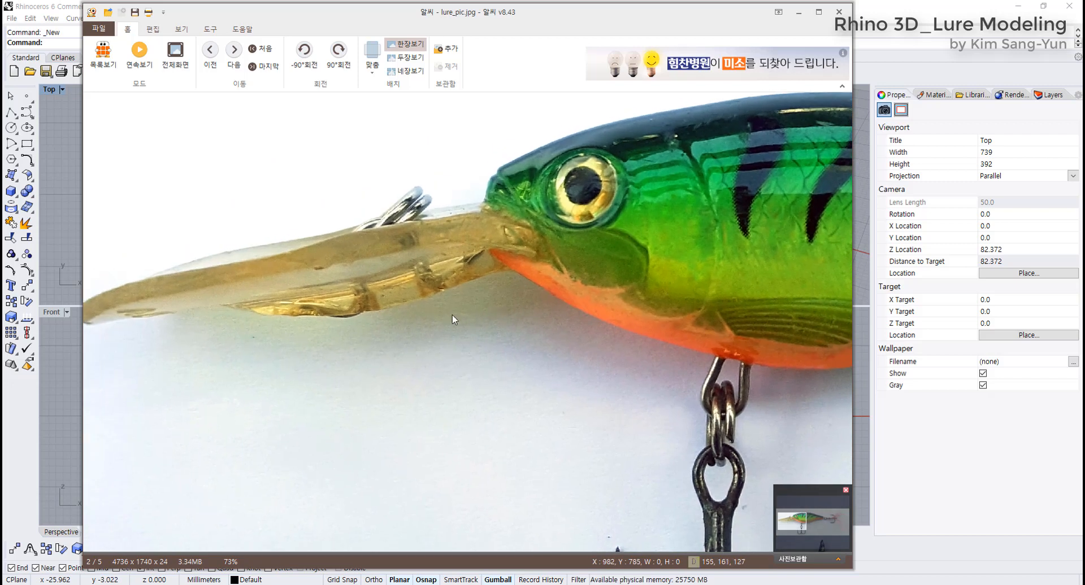
drag(452, 320, 489, 294)
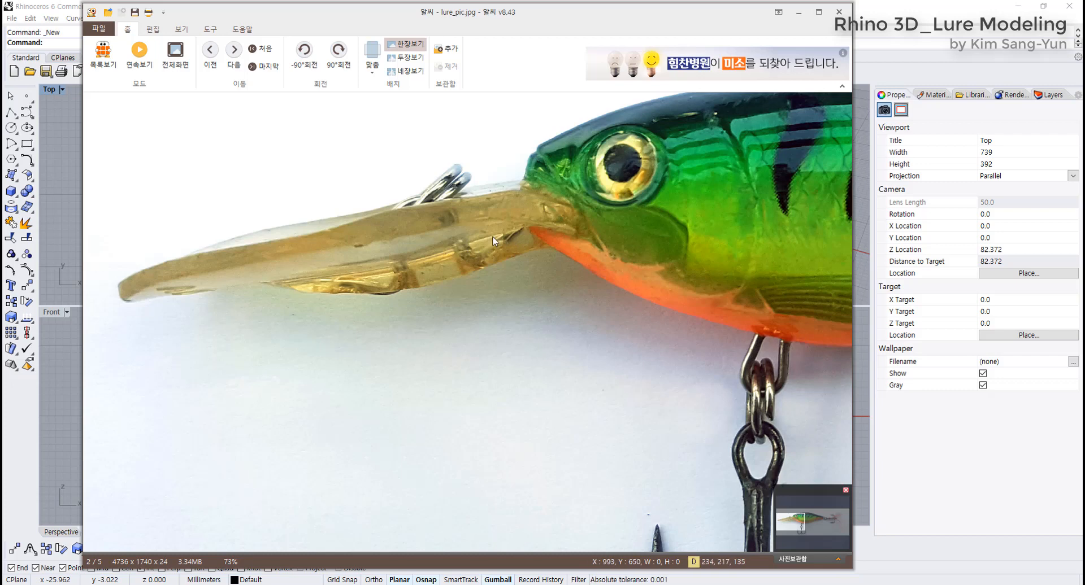
drag(656, 266, 291, 225)
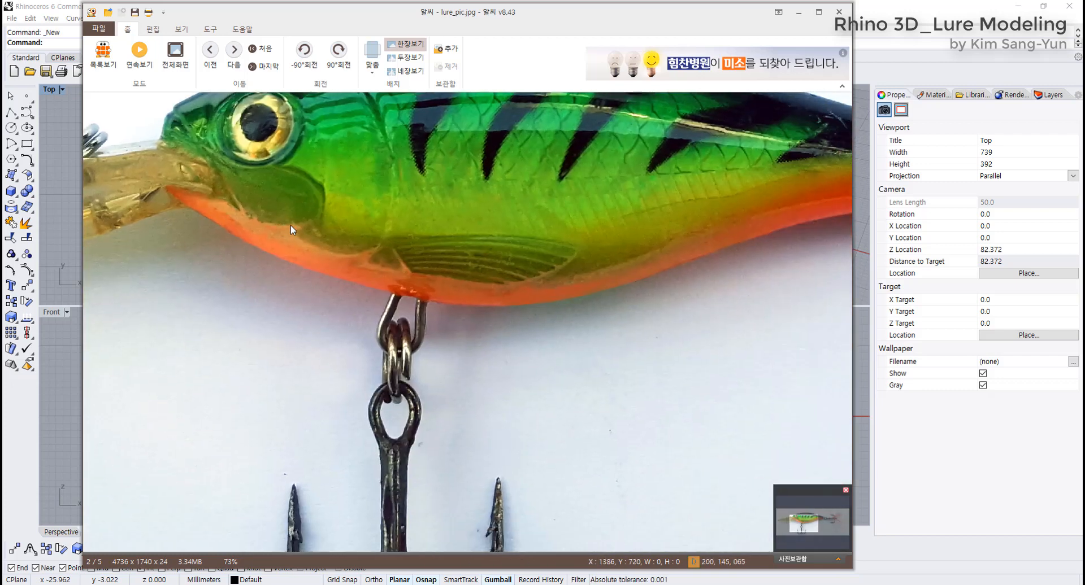
drag(486, 307, 450, 166)
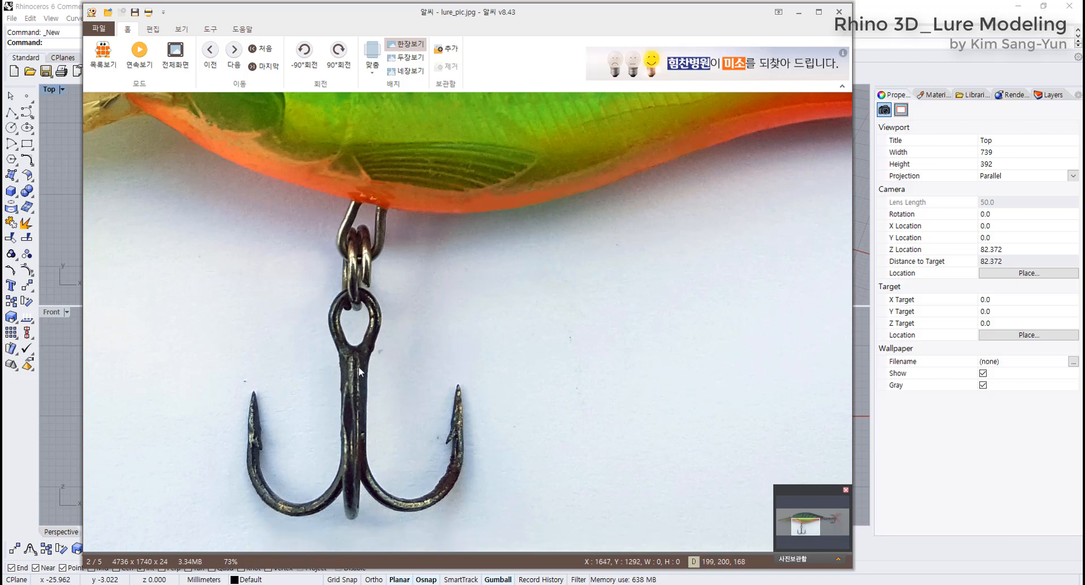
drag(592, 273, 530, 395)
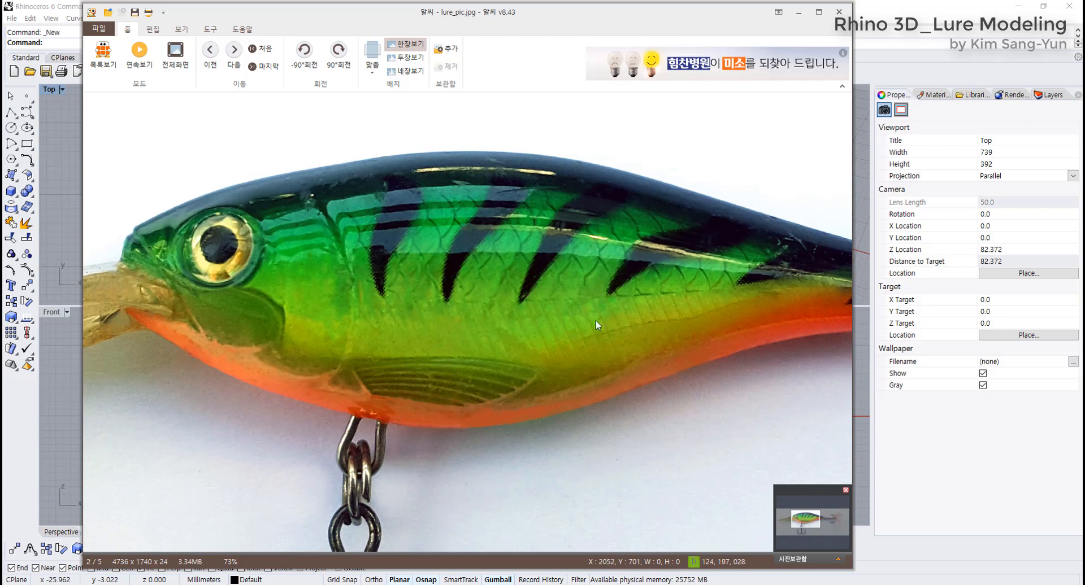
drag(596, 321, 577, 319)
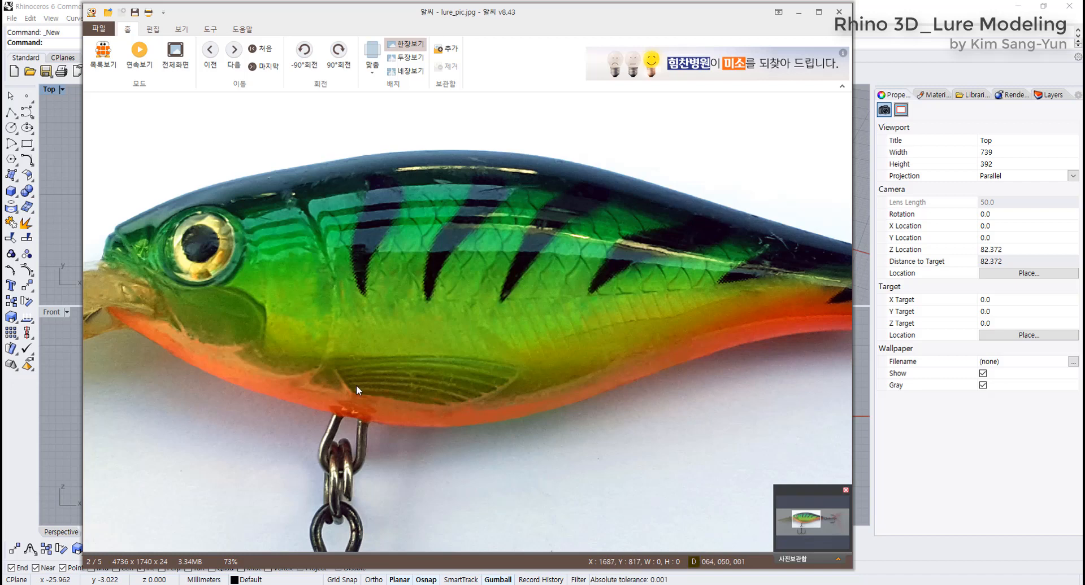
Compare the body pattern in lure_map.jpg with the painted body in lure_pic.jpg.
scroll(356, 385, up, 1)
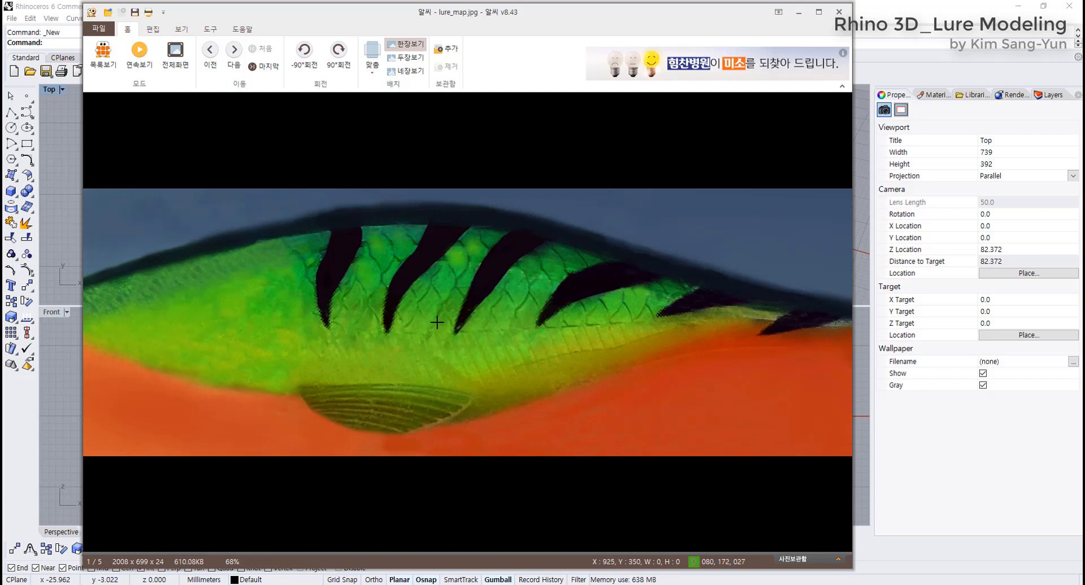
scroll(437, 322, down, 1)
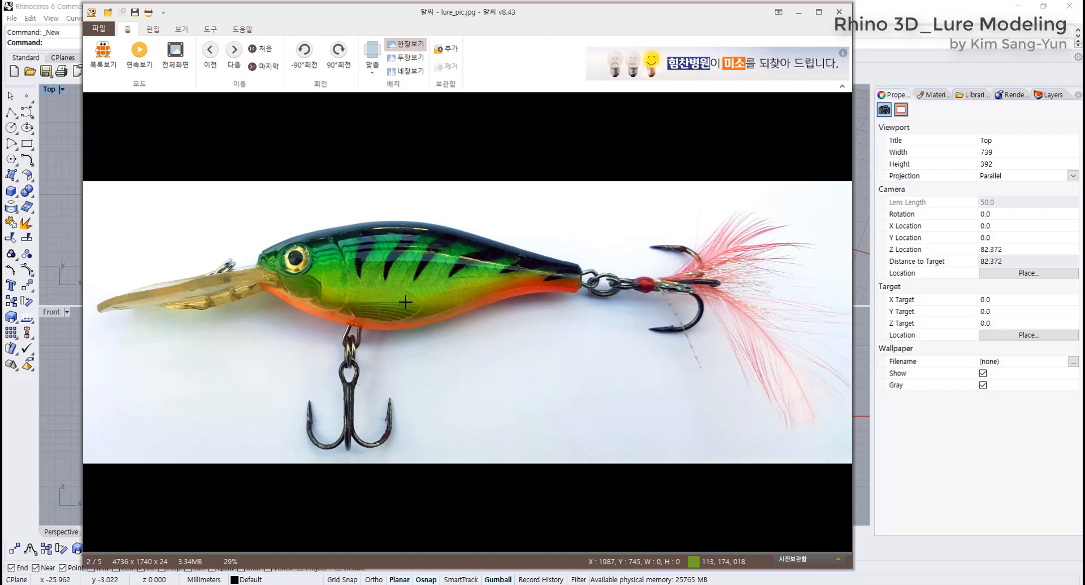
drag(265, 200, 568, 394)
click(446, 320)
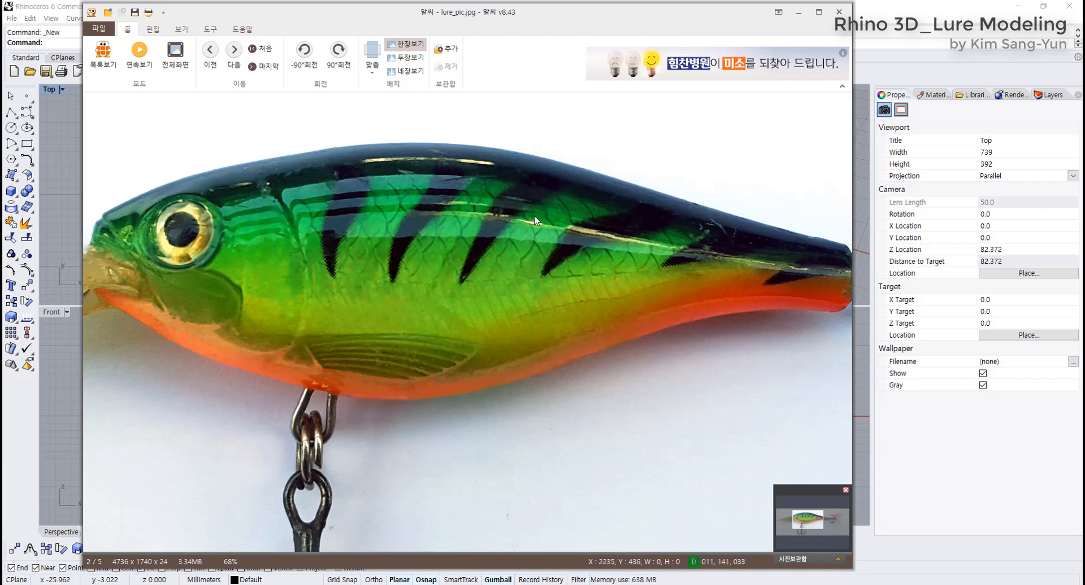
scroll(316, 235, up, 1)
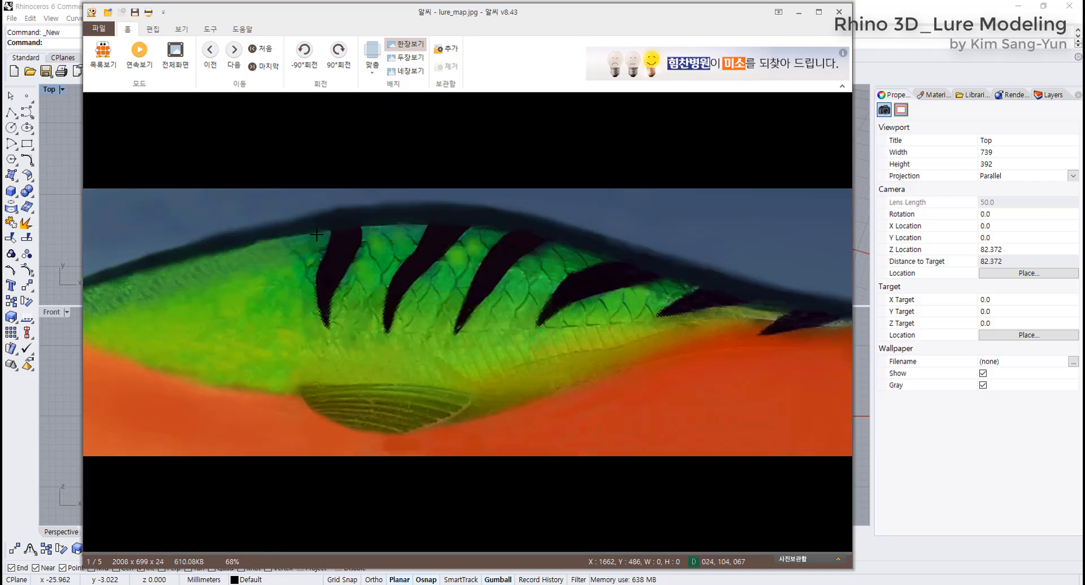
scroll(315, 235, down, 1)
scroll(315, 235, up, 1)
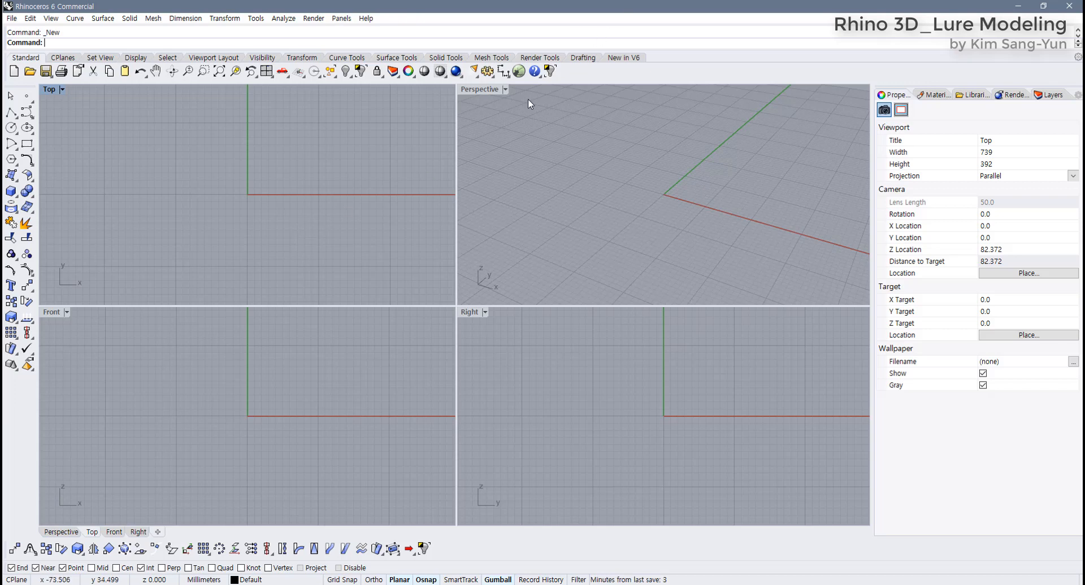
Switch to Rhino and review the document's grid and unit settings.
click(489, 72)
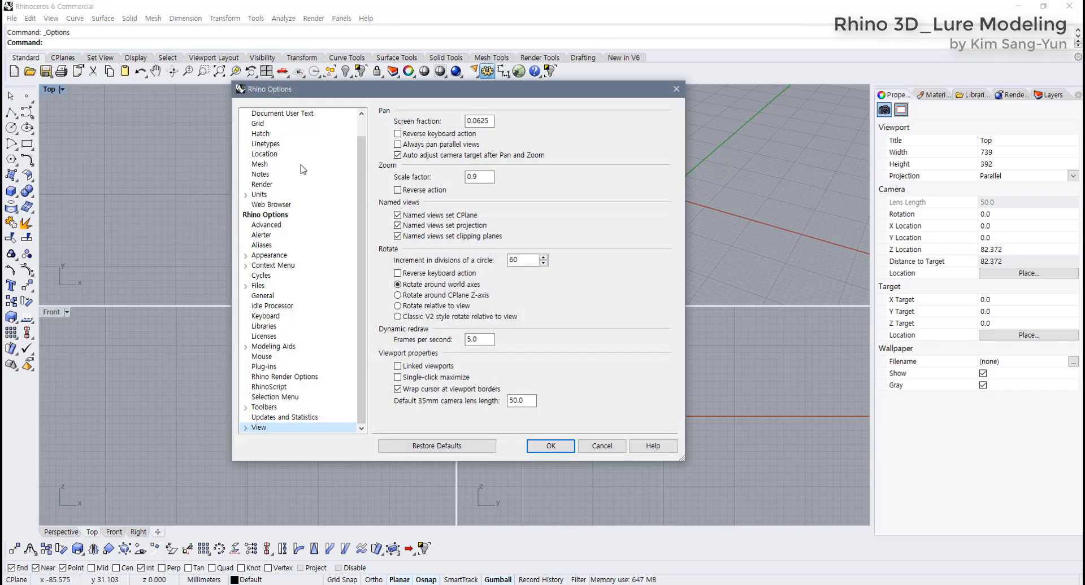
click(259, 123)
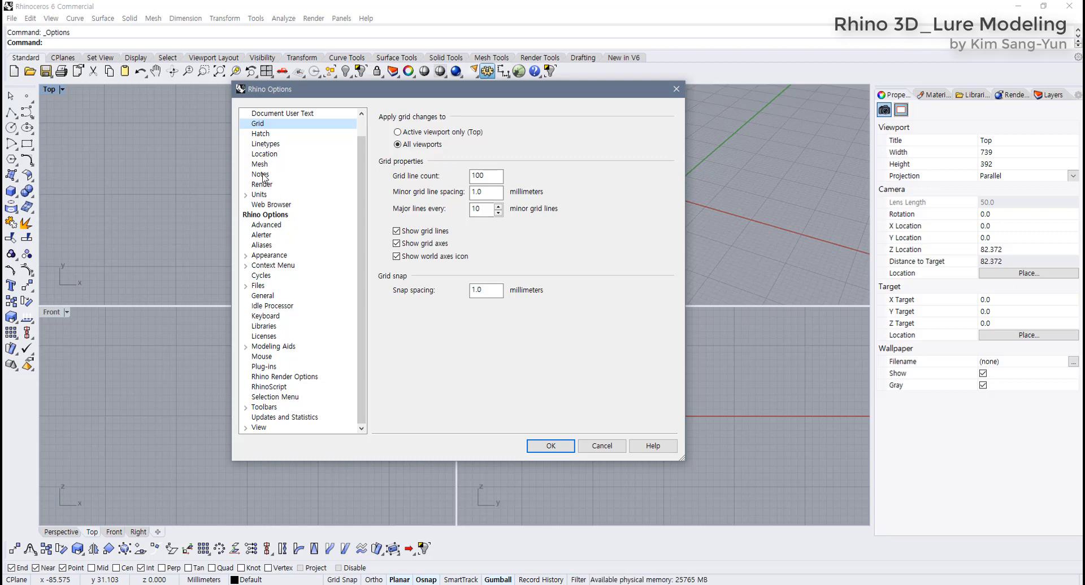
click(260, 196)
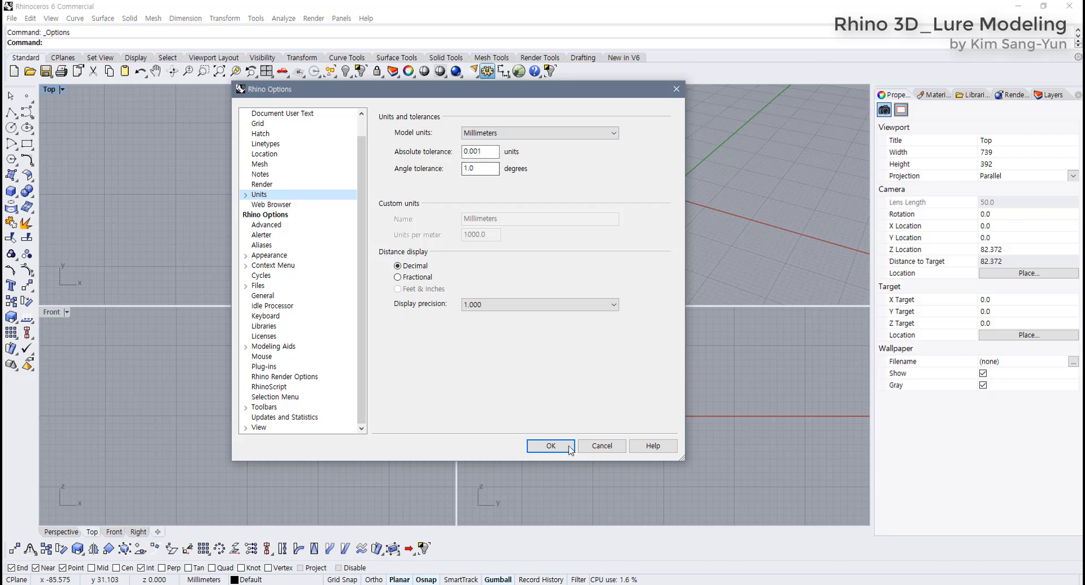
click(257, 123)
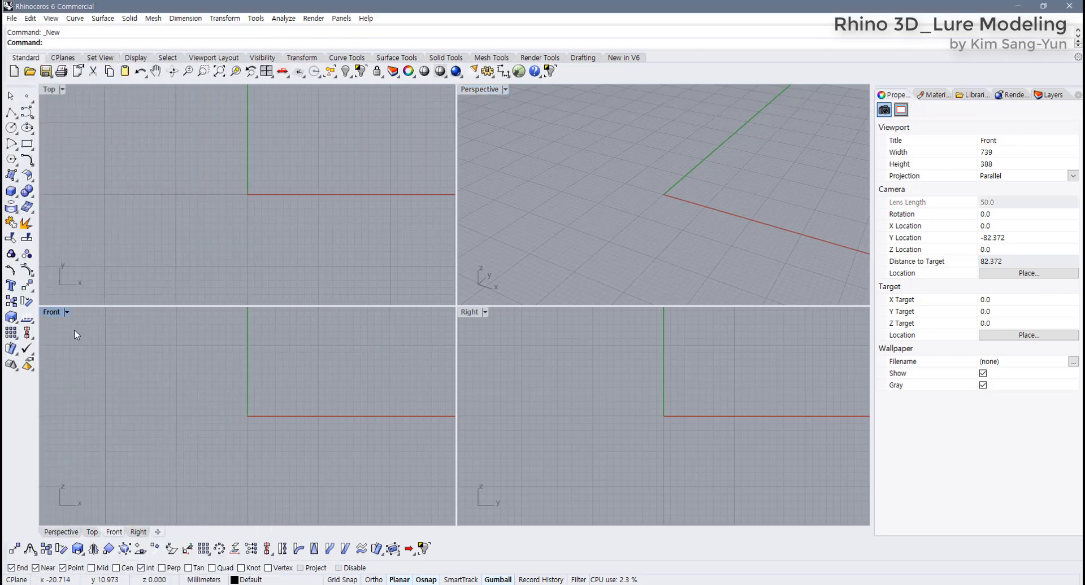
Maximize the Front viewport and bring up the Background Bitmap tools.
double_click(50, 312)
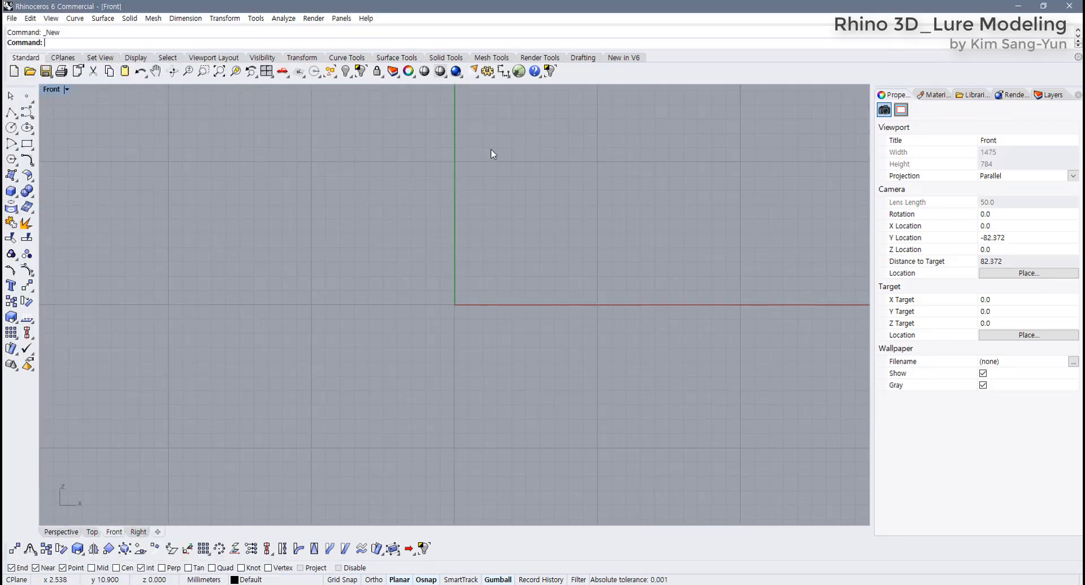
right_click(610, 73)
mouse_move(646, 79)
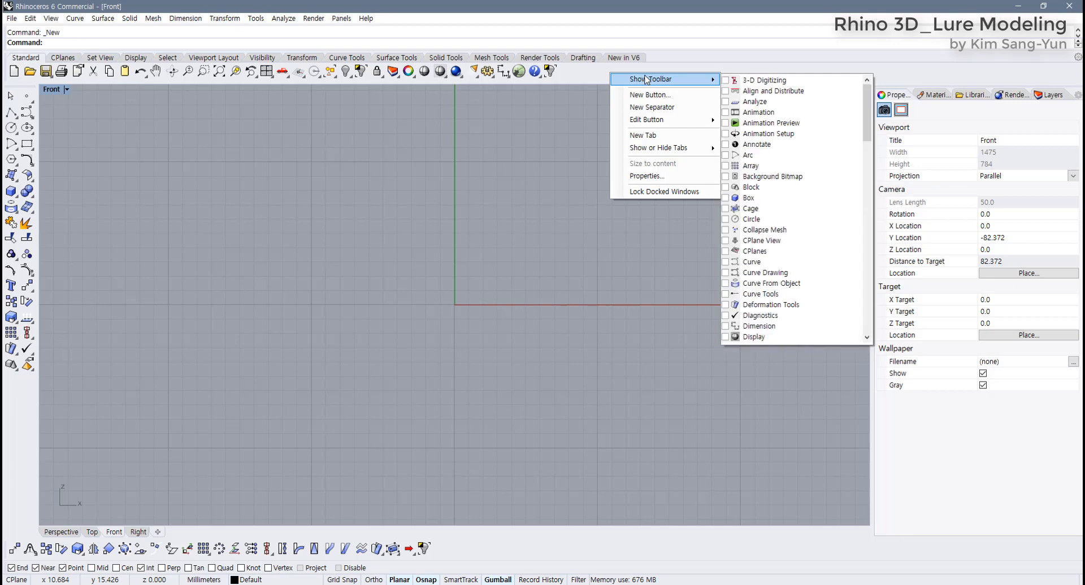
click(725, 179)
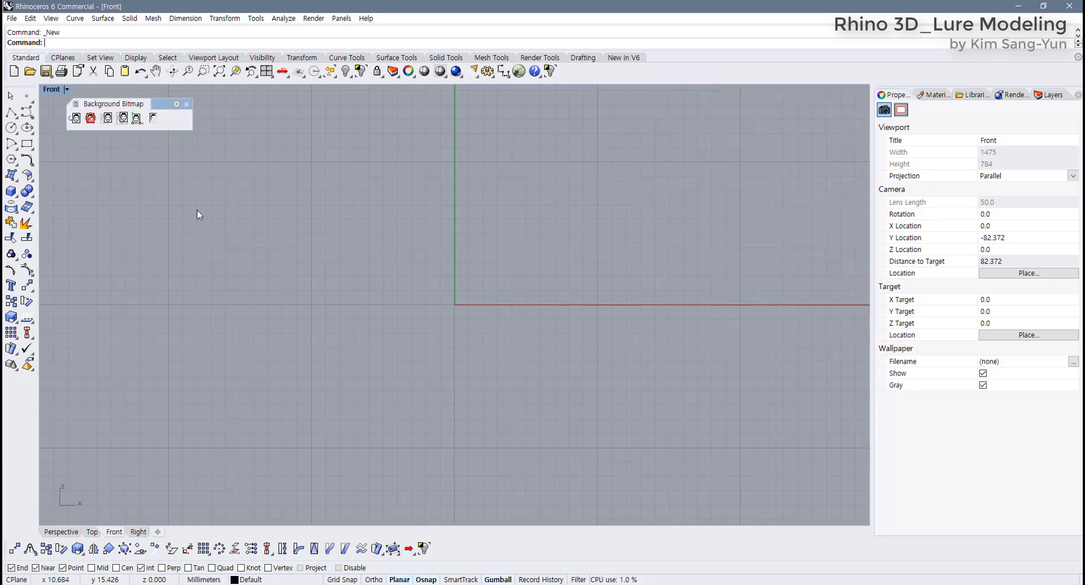
Place lure_pic.jpg as a background bitmap above the X axis in the Front view and hide the grid.
right_drag(193, 194, 199, 205)
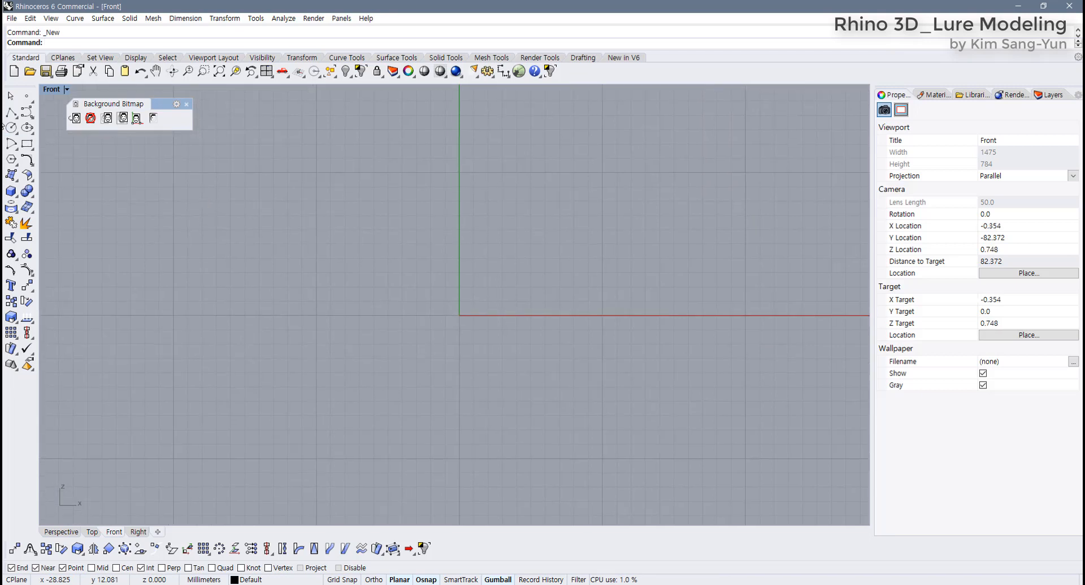
click(76, 119)
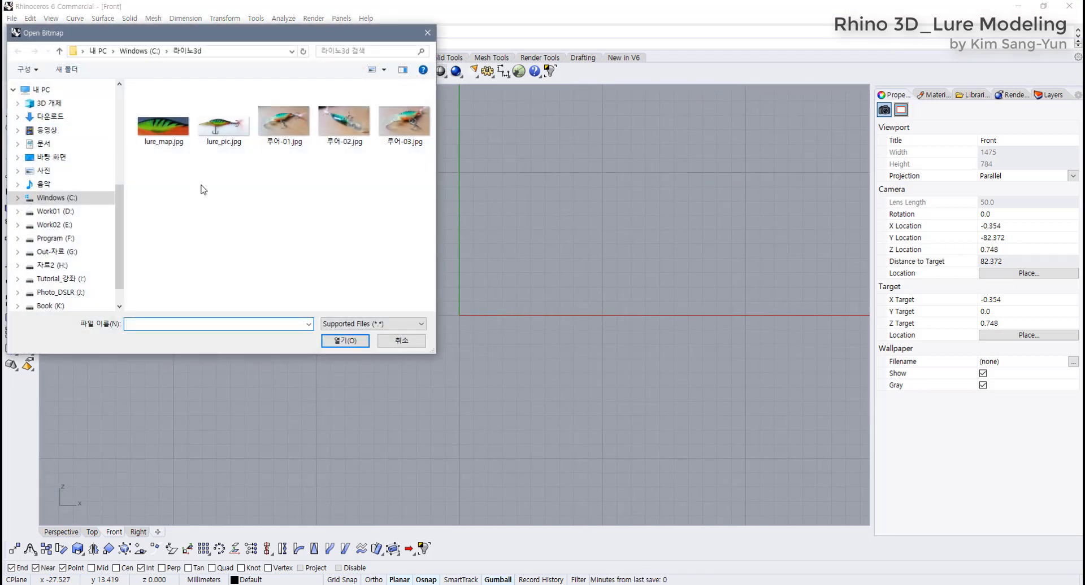
click(224, 135)
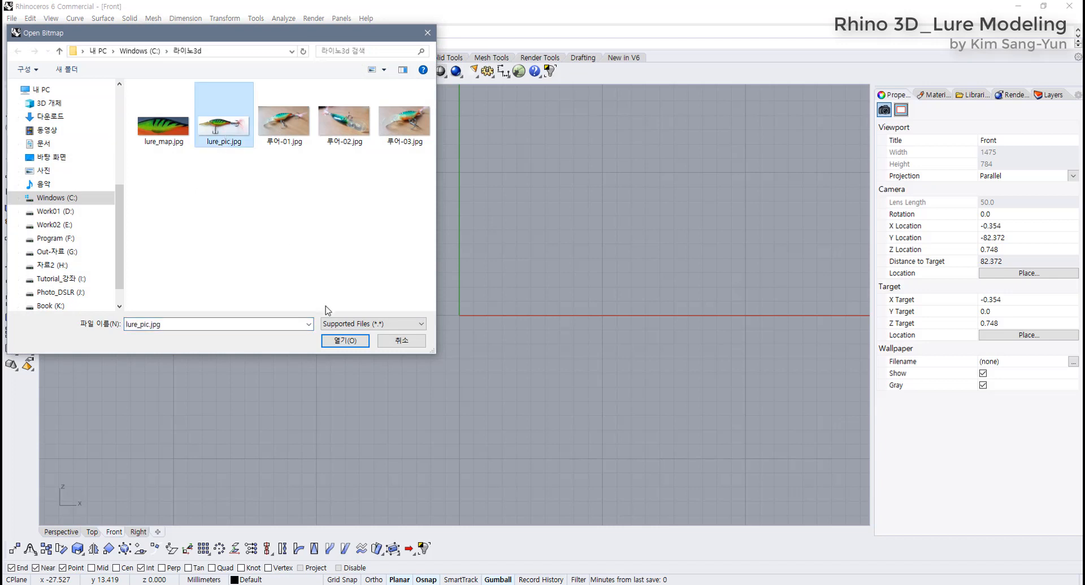
click(346, 341)
scroll(344, 324, down, 3)
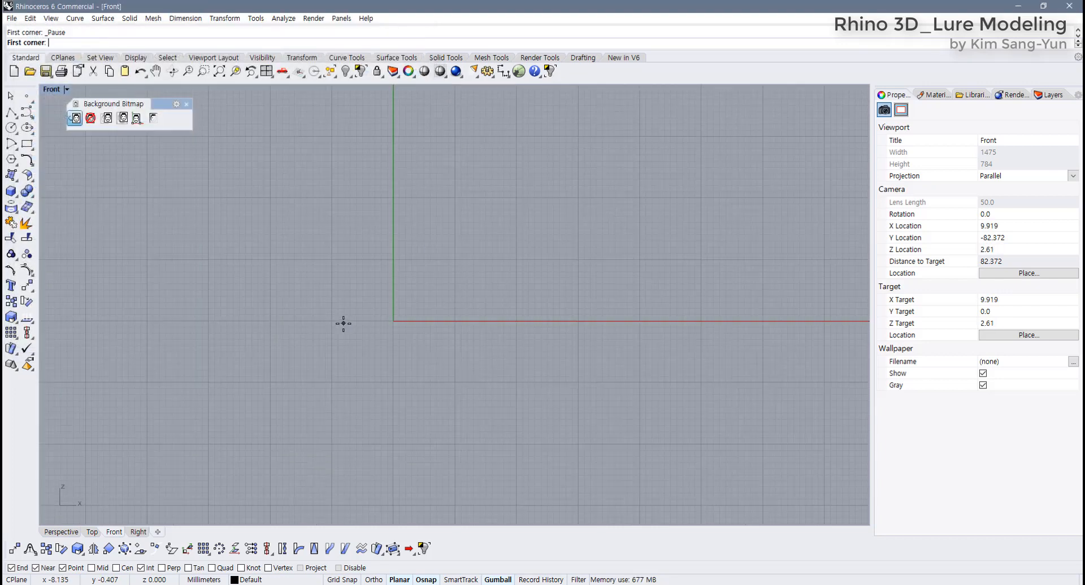
click(321, 250)
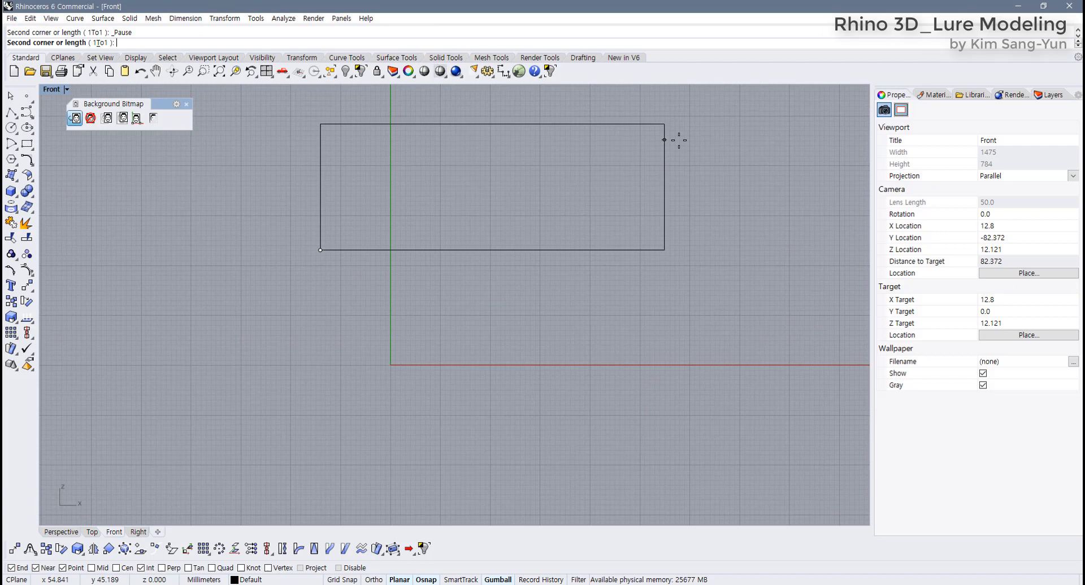
click(723, 127)
key(Return)
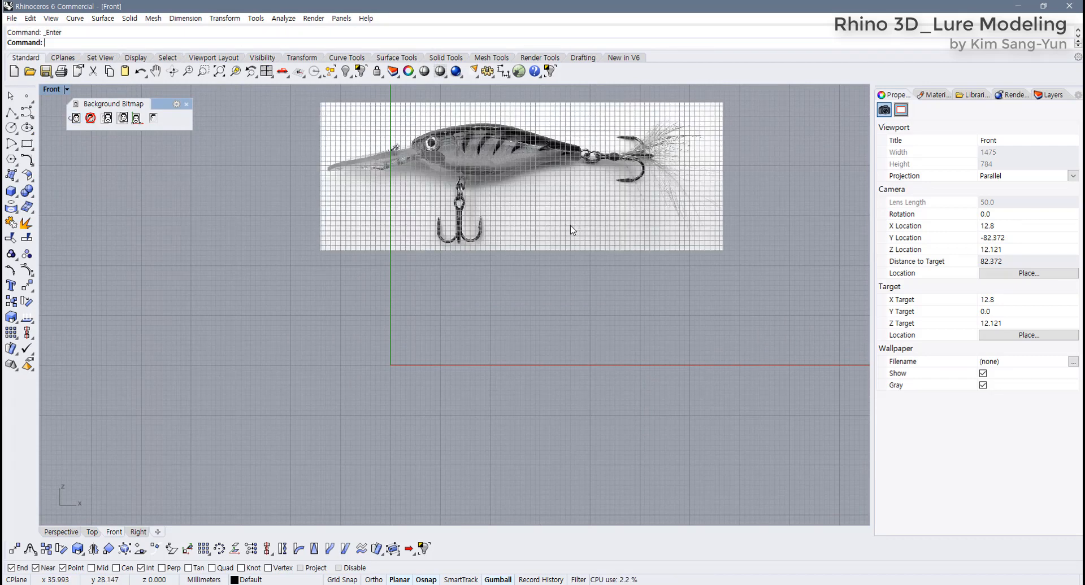
right_drag(572, 230, 539, 260)
key(F7)
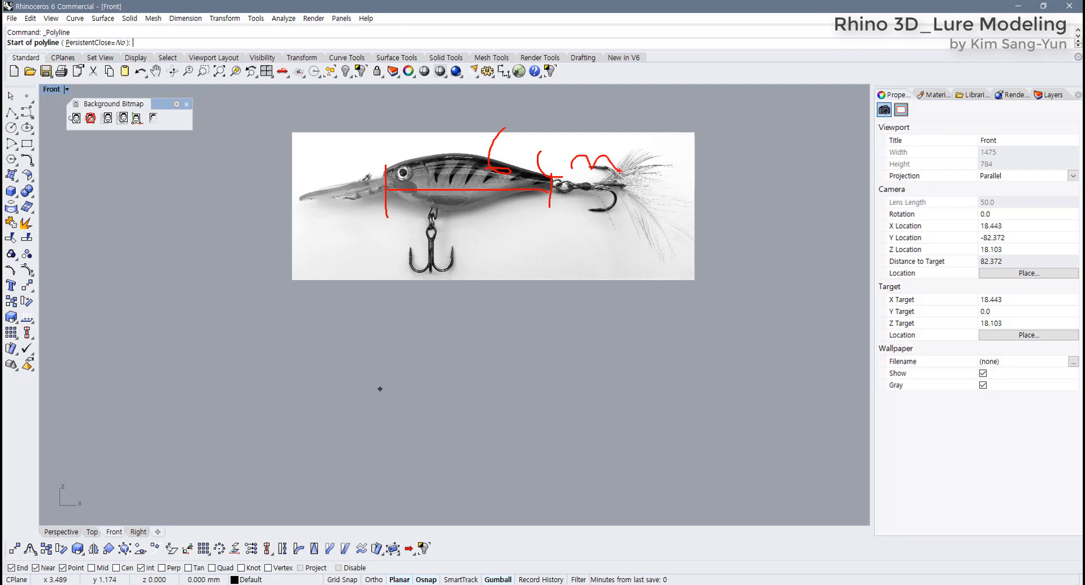
Draw a horizontal 60 mm reference polyline below the lure image in the Front view.
key(Escape)
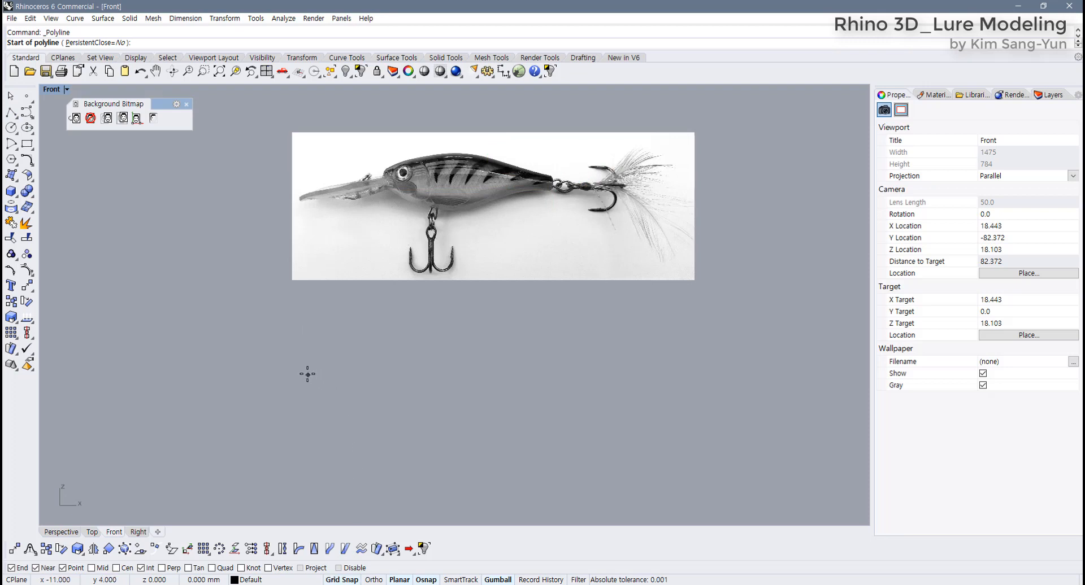
click(287, 356)
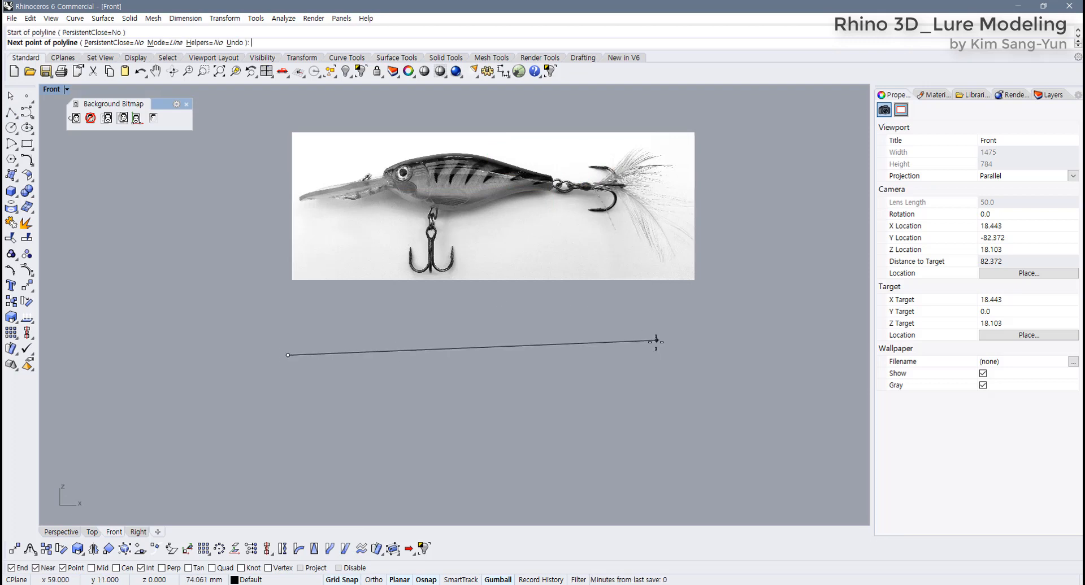
text(60)
key(Return)
key(F8)
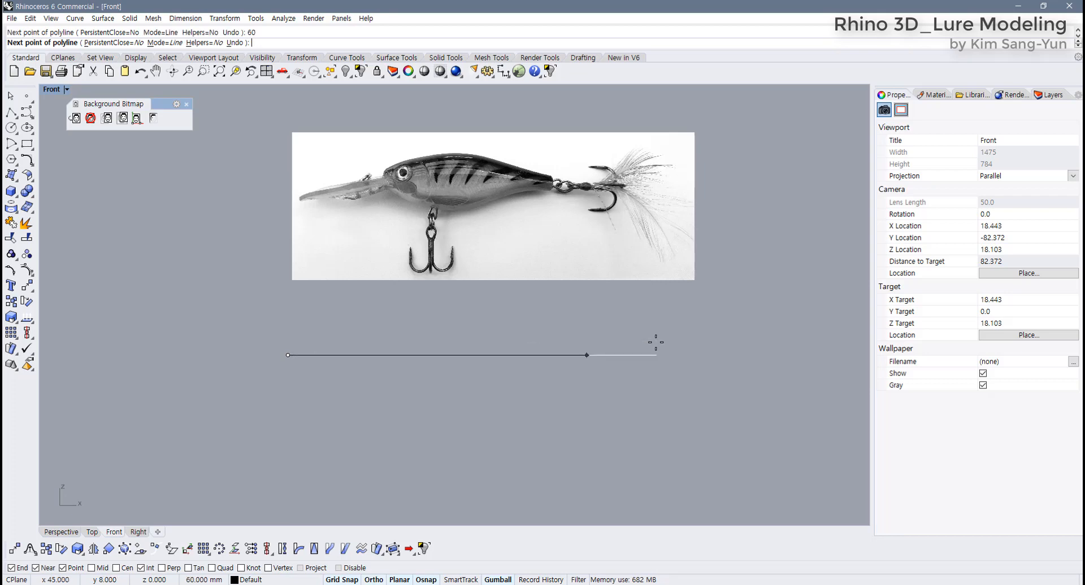
click(656, 342)
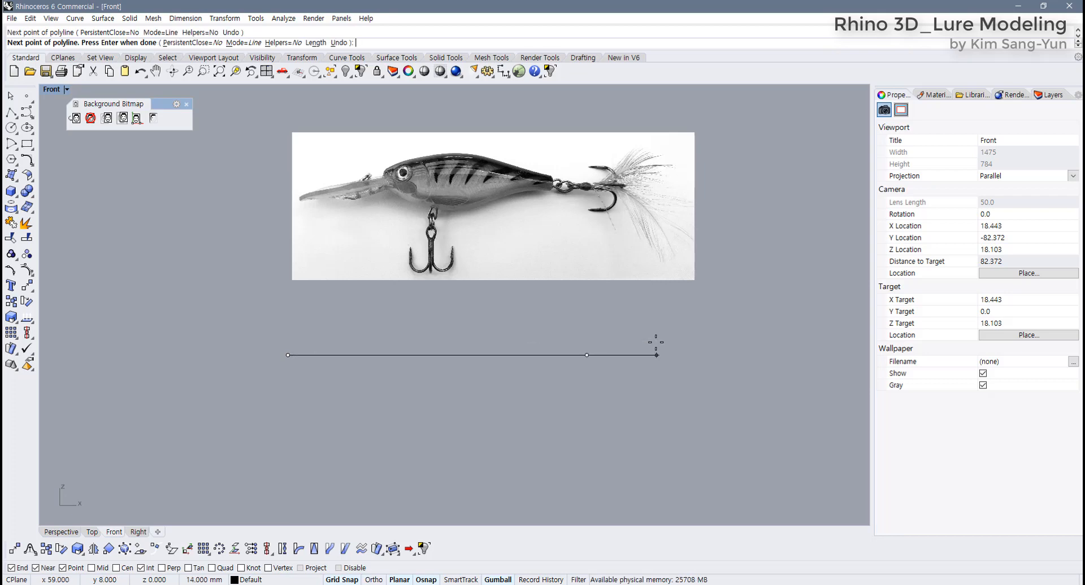
key(Return)
Check the reference line's length with a linear dimension placed below it and delete that dimension.
click(557, 356)
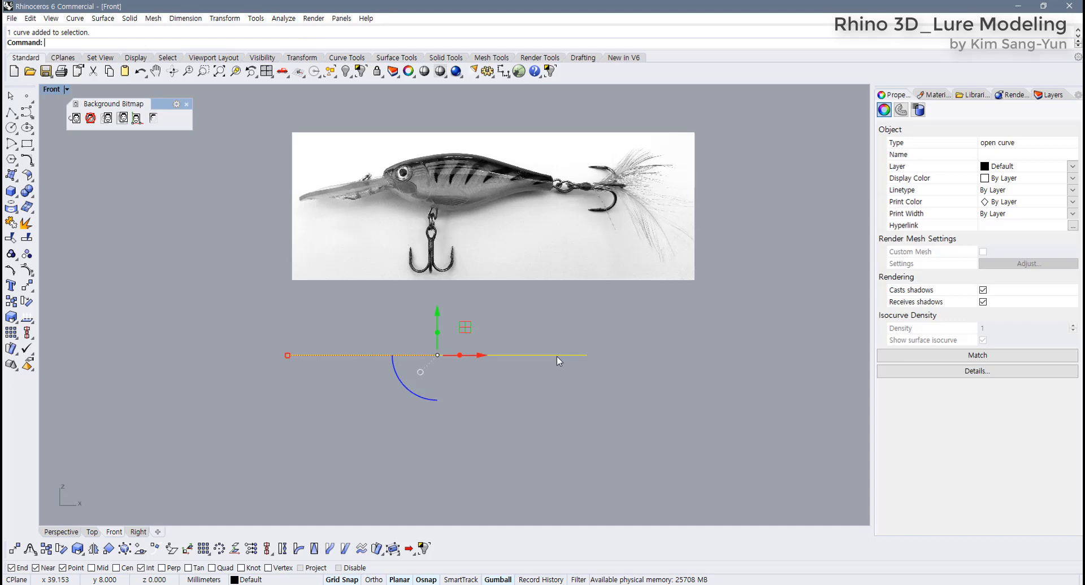
click(503, 70)
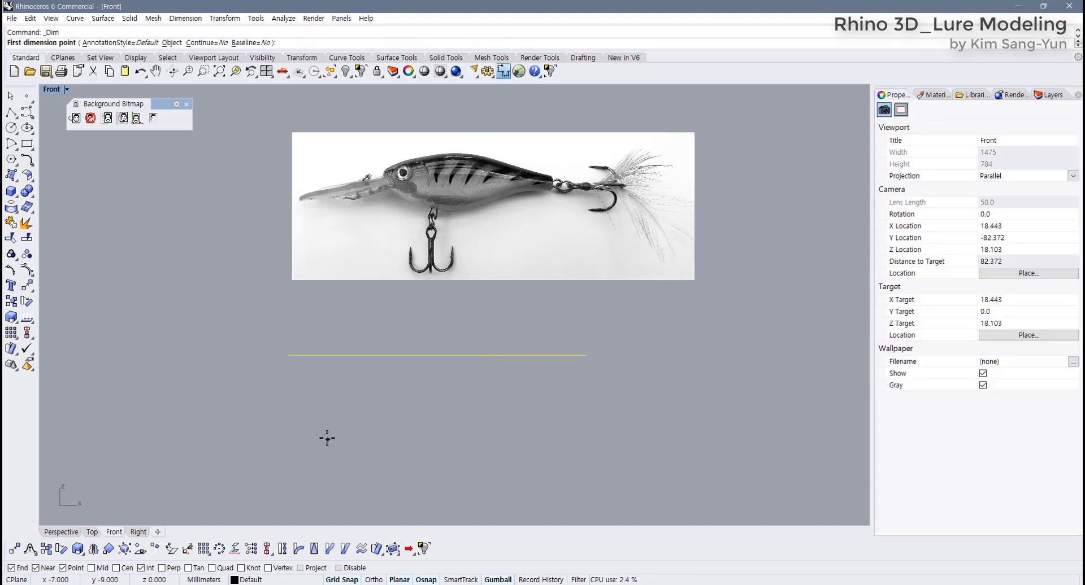
click(287, 355)
click(587, 355)
click(310, 400)
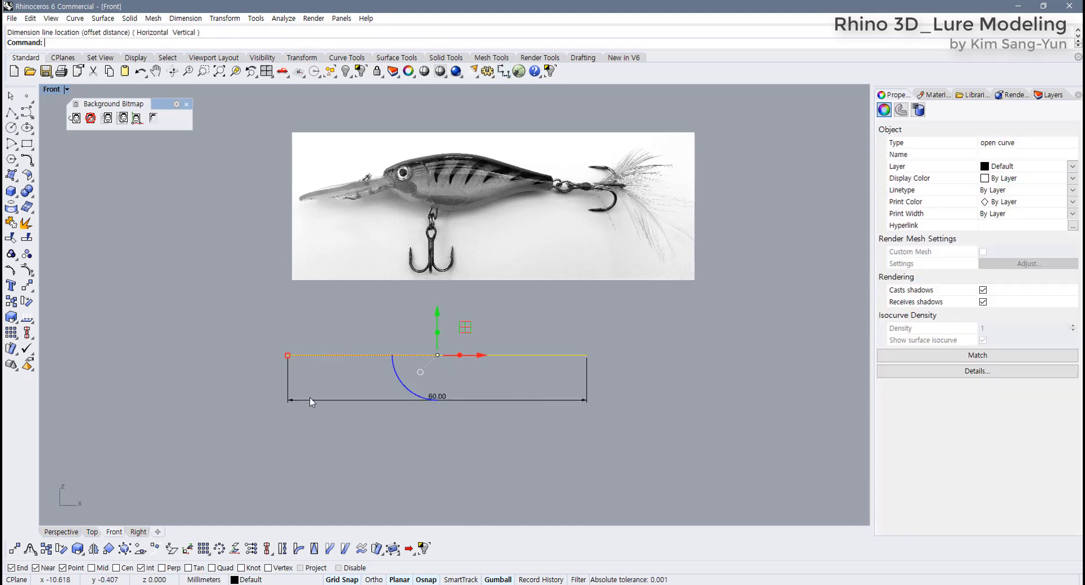
scroll(373, 408, up, 5)
drag(568, 441, 423, 339)
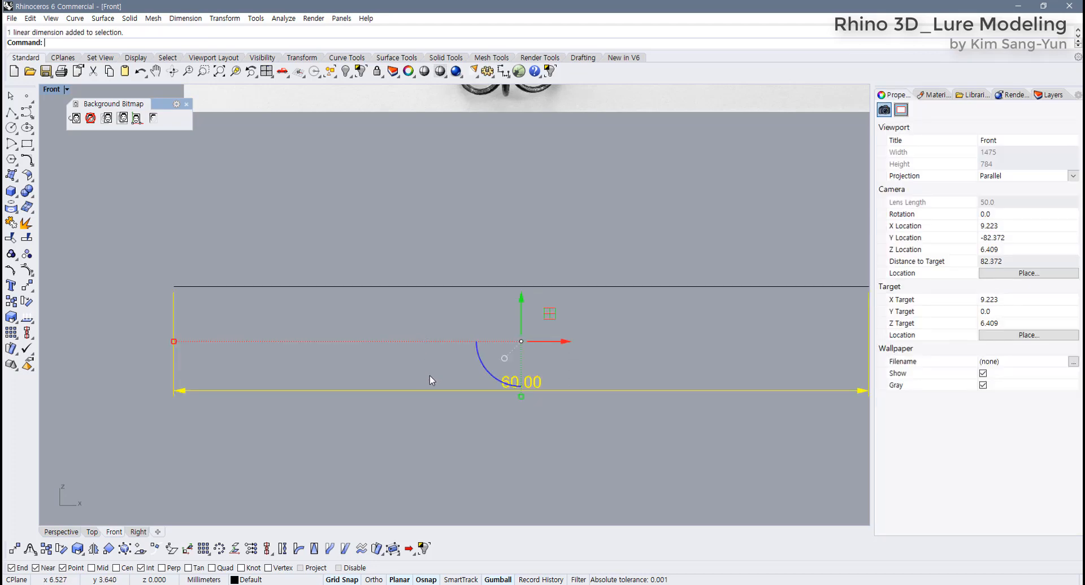
scroll(429, 381, down, 5)
key(Delete)
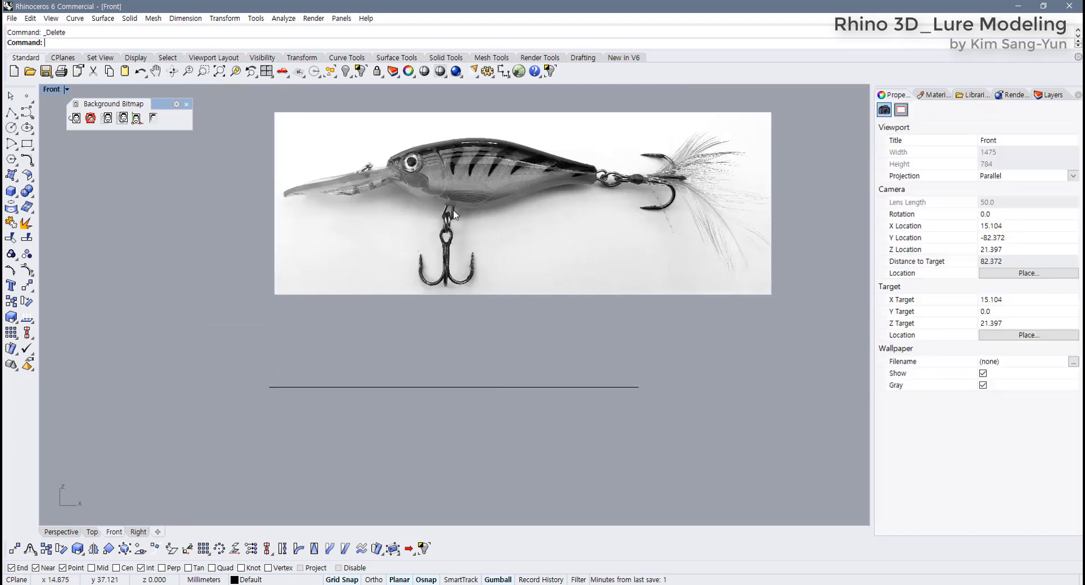
Start aligning the background bitmap with Near and Point snaps off, picking the lure's mouth tip and tail end horizontally as its base and reference points.
scroll(448, 165, up, 2)
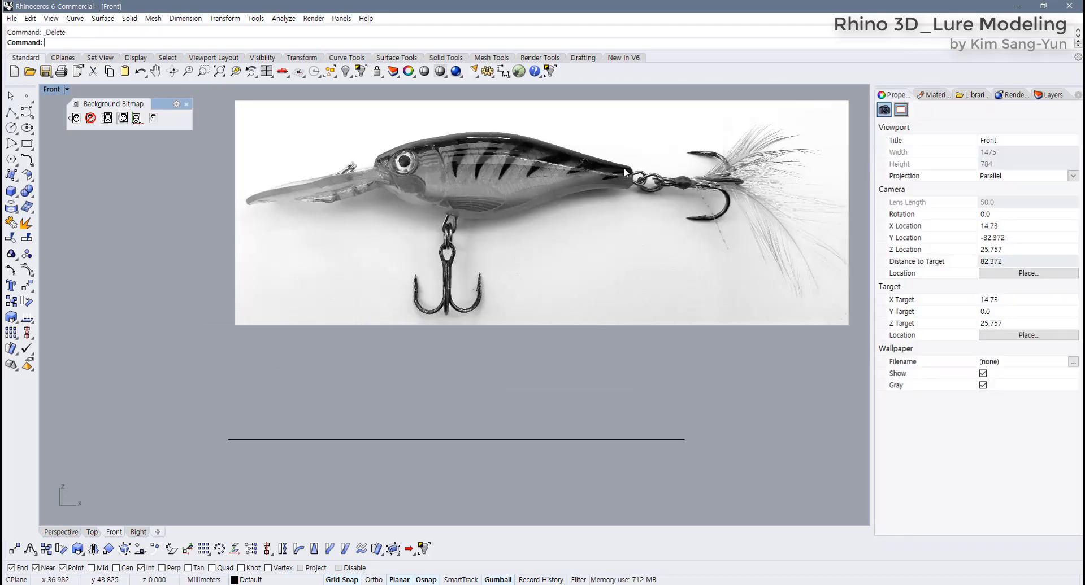
click(137, 119)
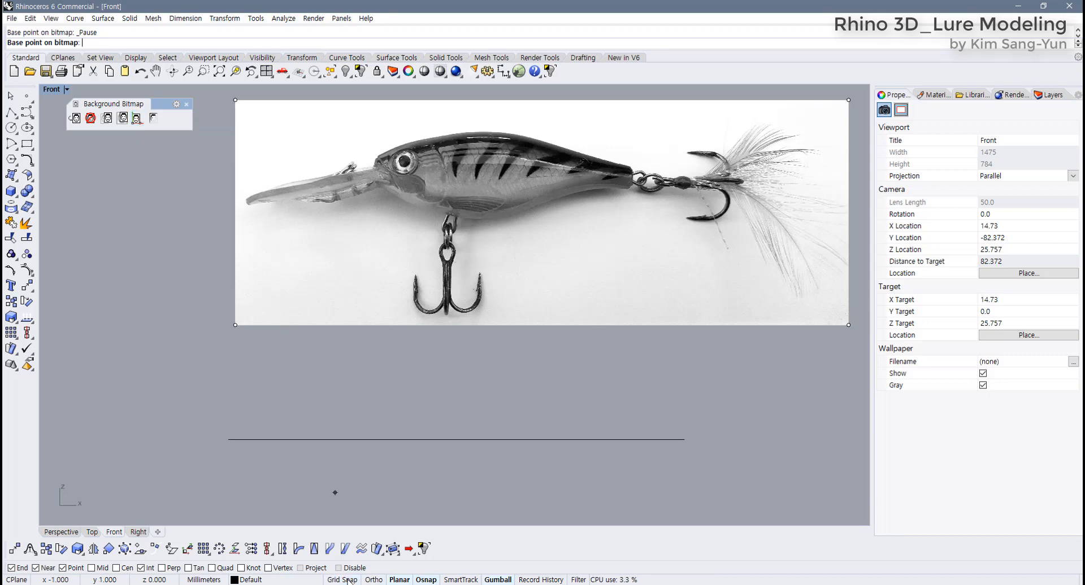
click(35, 568)
click(63, 568)
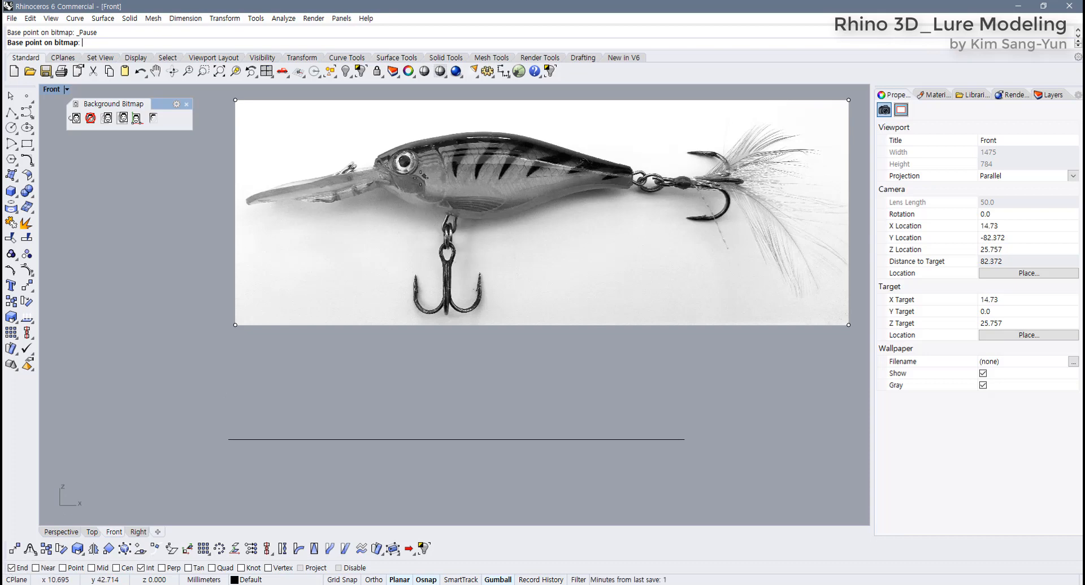
scroll(421, 177, up, 10)
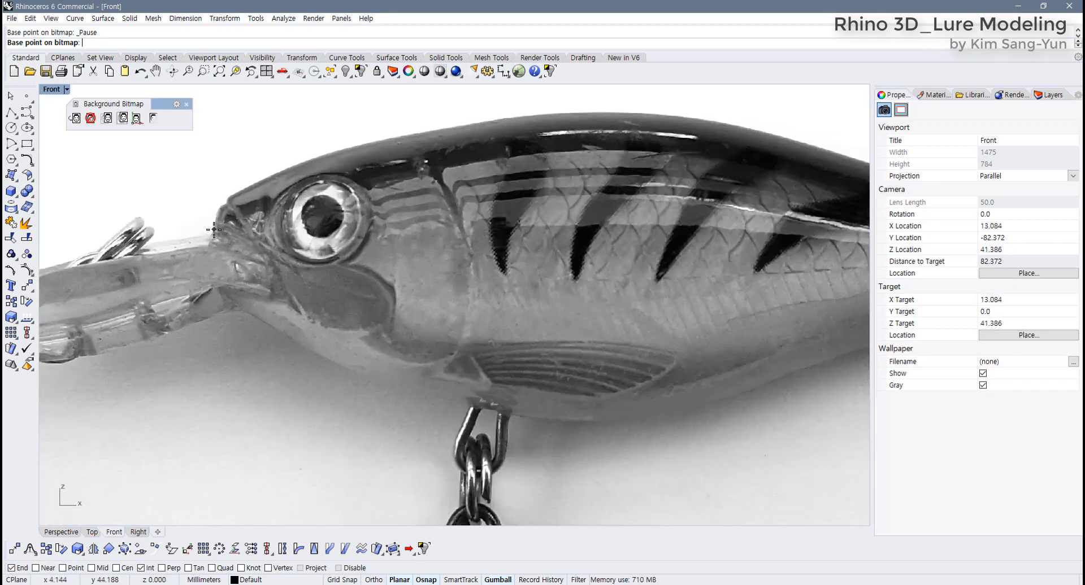
click(214, 228)
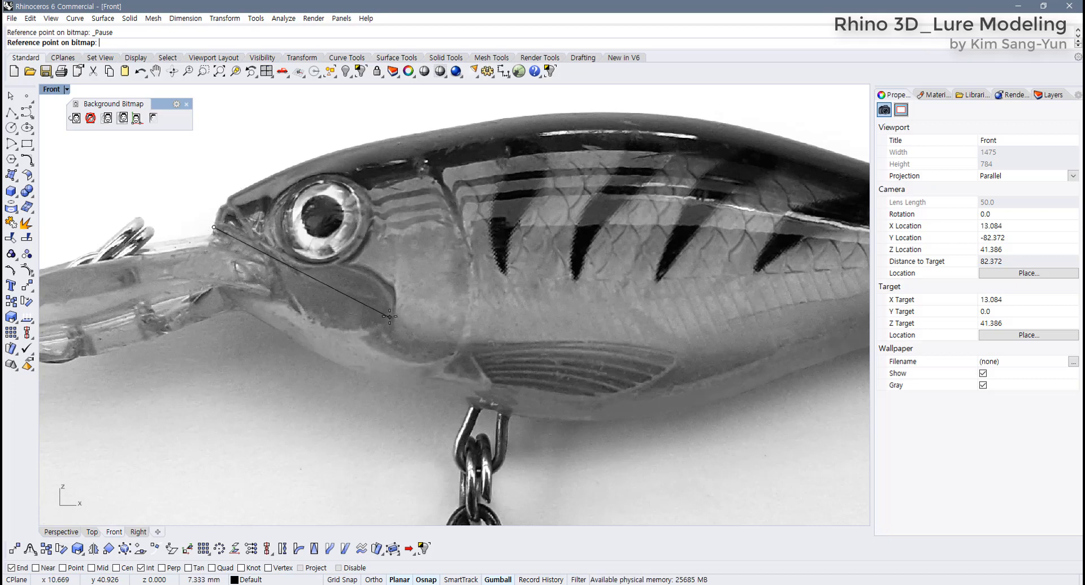
scroll(423, 319, down, 8)
scroll(423, 319, up, 5)
key(F8)
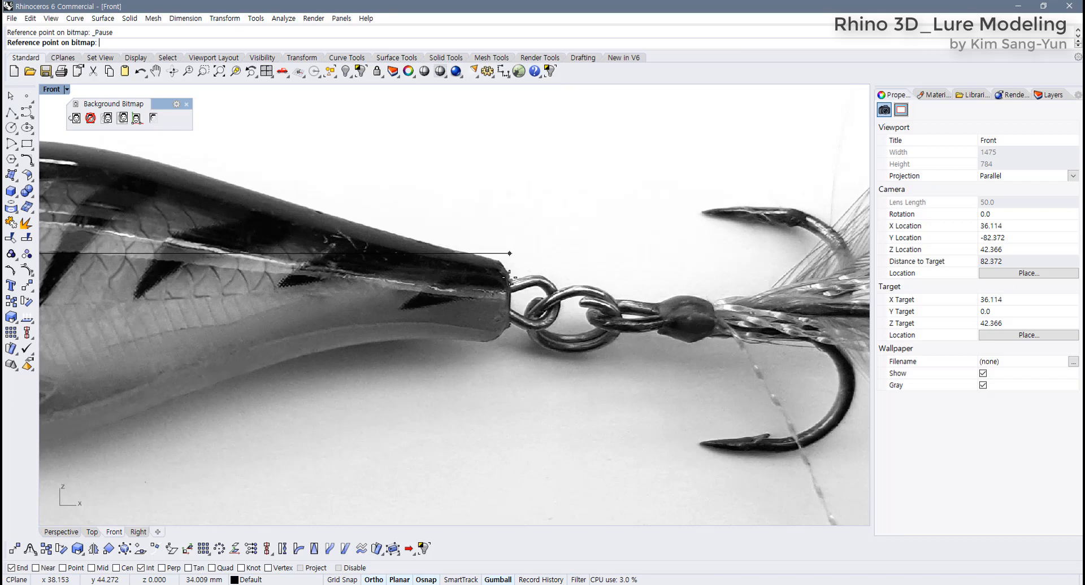
click(509, 277)
Match the picked bitmap points to the two endpoints of the 60 mm line to scale the image.
scroll(340, 366, down, 5)
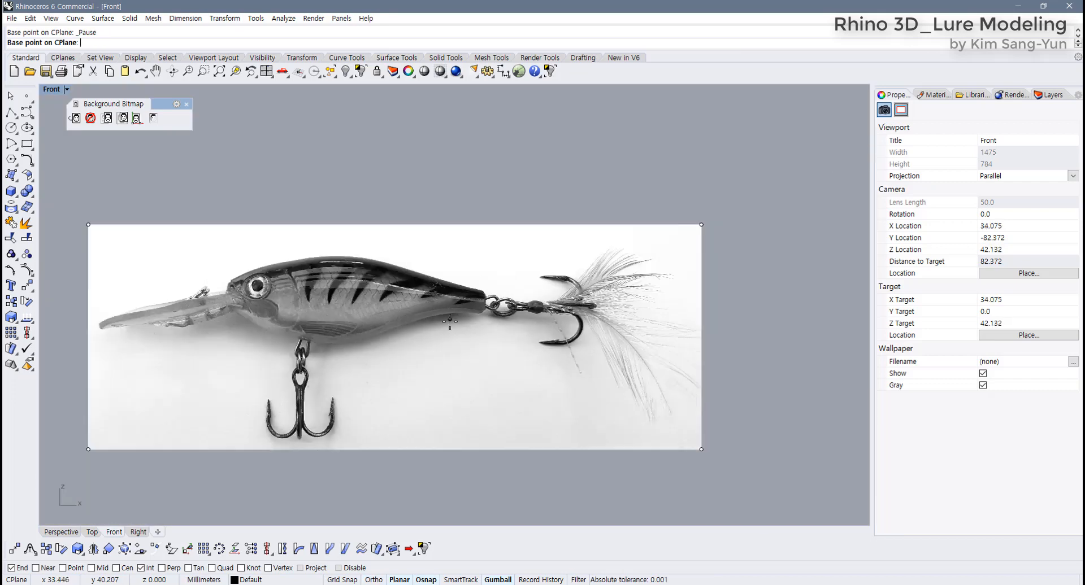
click(174, 478)
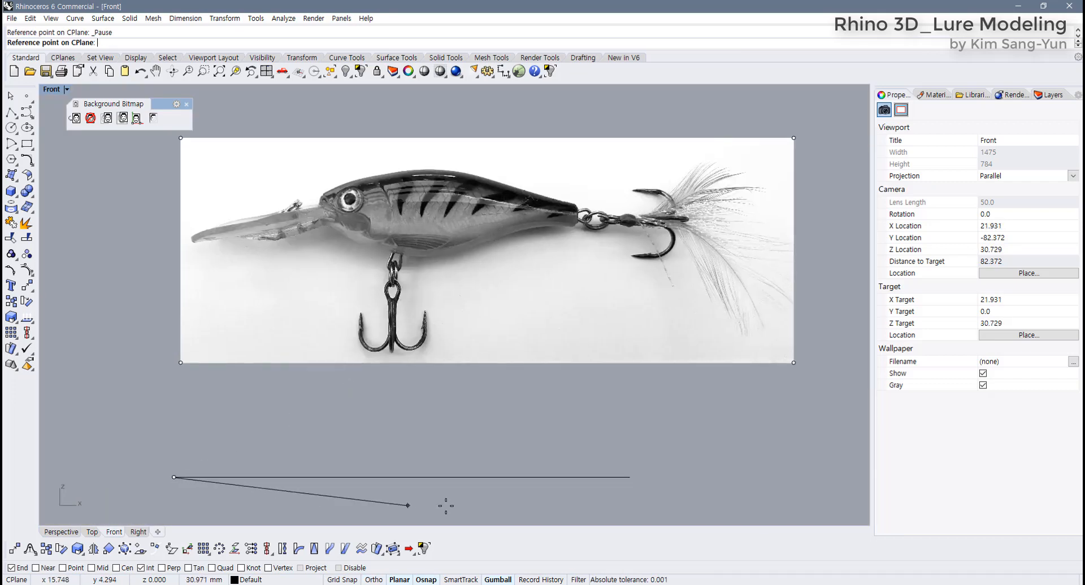
click(630, 477)
scroll(464, 355, up, 3)
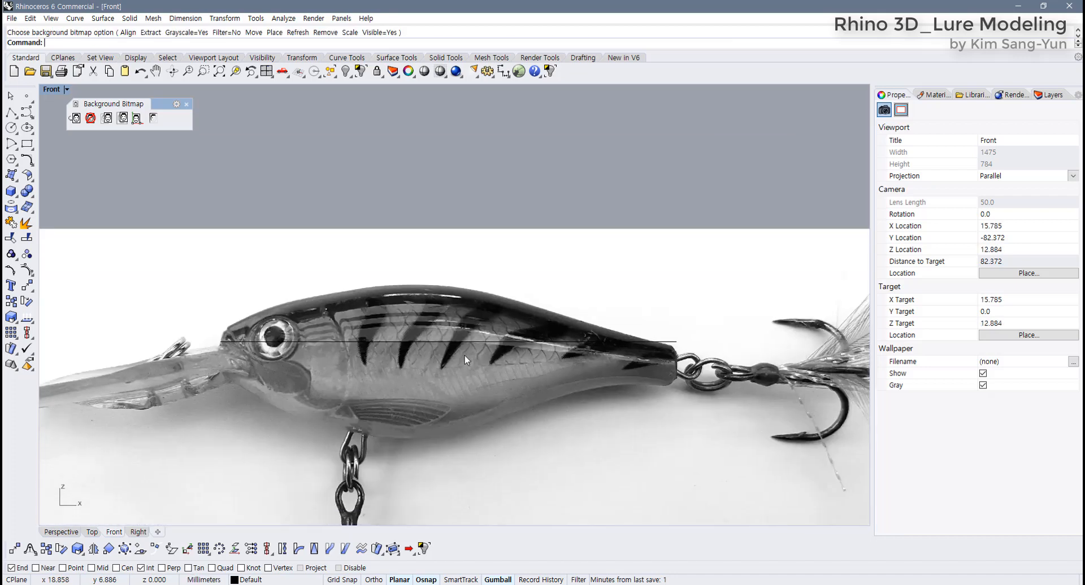
Delete the 60 mm reference line lying across the lure body.
click(458, 329)
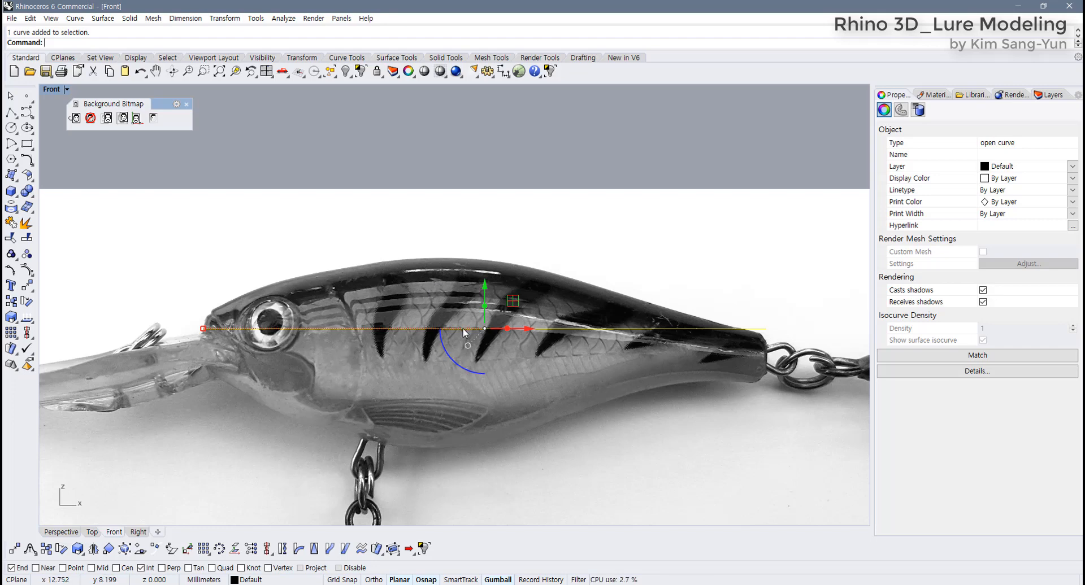
scroll(462, 333, down, 4)
scroll(555, 289, up, 2)
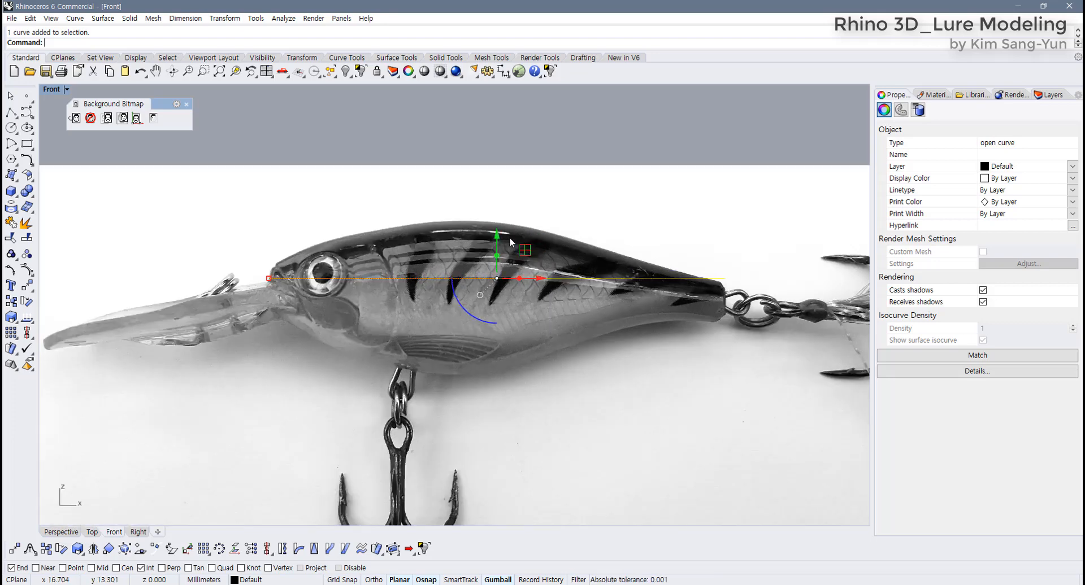
mouse_move(497, 232)
mouse_down()
mouse_move(498, 246)
mouse_move(498, 236)
mouse_up()
key(Delete)
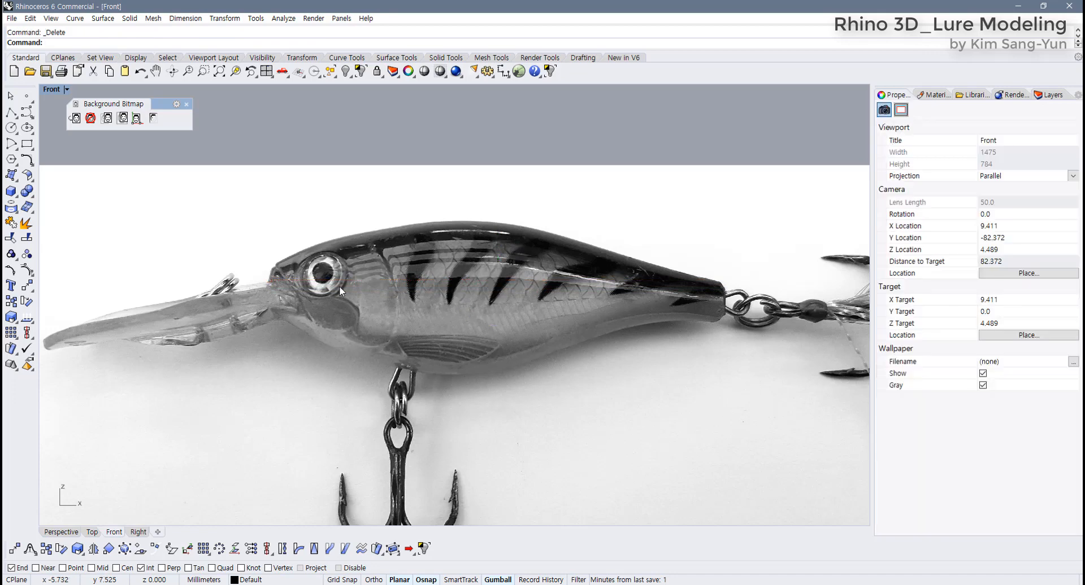
Start a degree 3 control-point curve just behind the tail's upper corner and trace the back of the lure forward to the snout.
scroll(339, 286, up, 5)
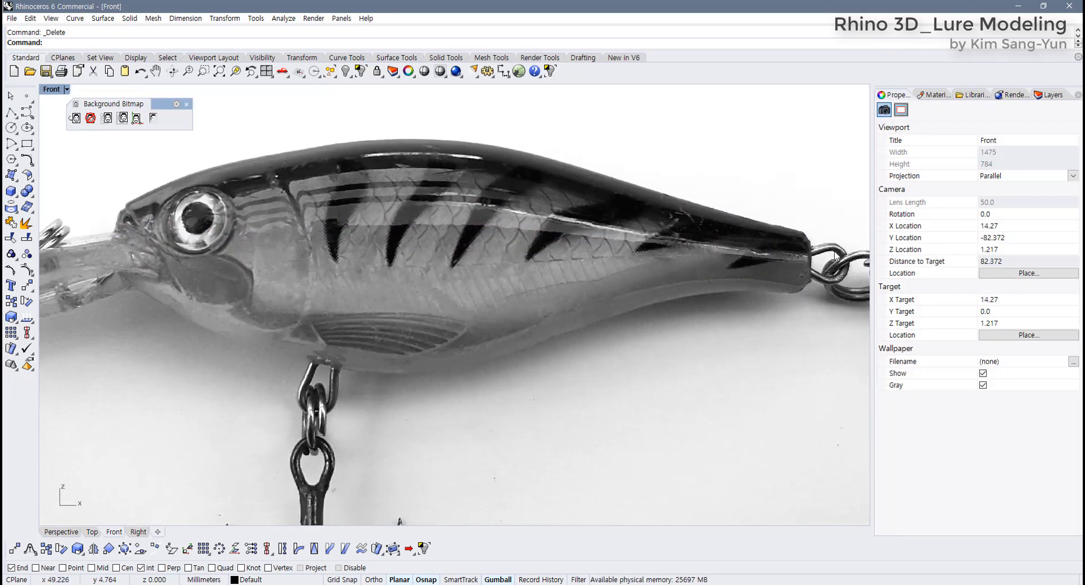
right_drag(388, 367, 443, 380)
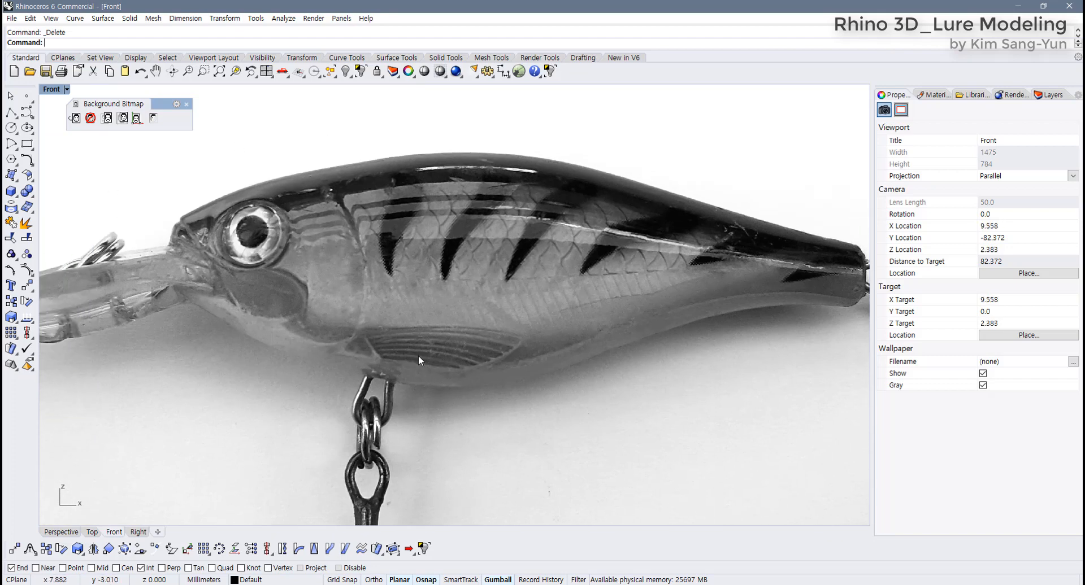
click(27, 113)
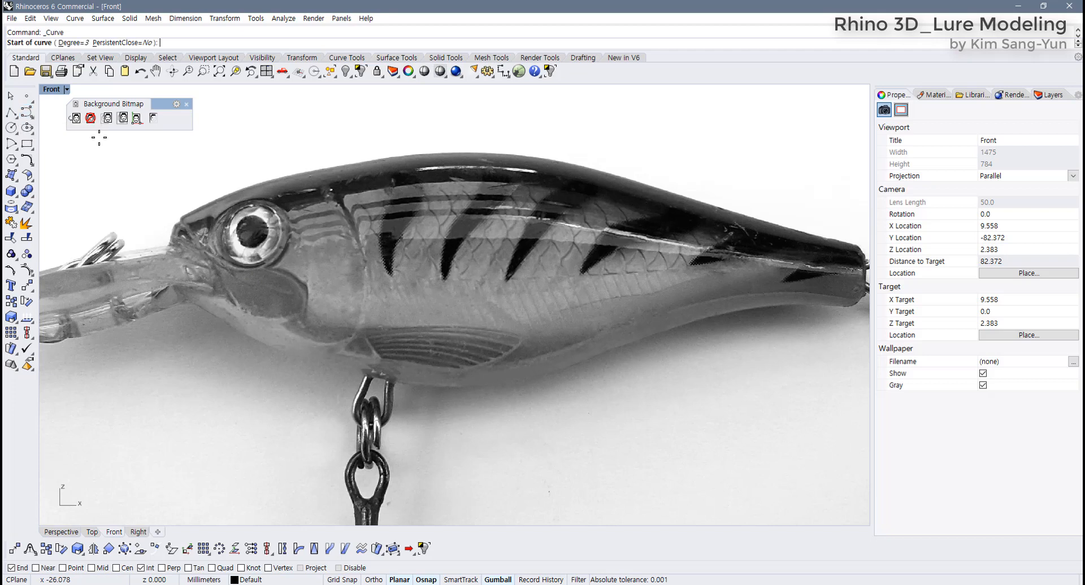
right_drag(770, 277, 595, 312)
scroll(683, 286, up, 6)
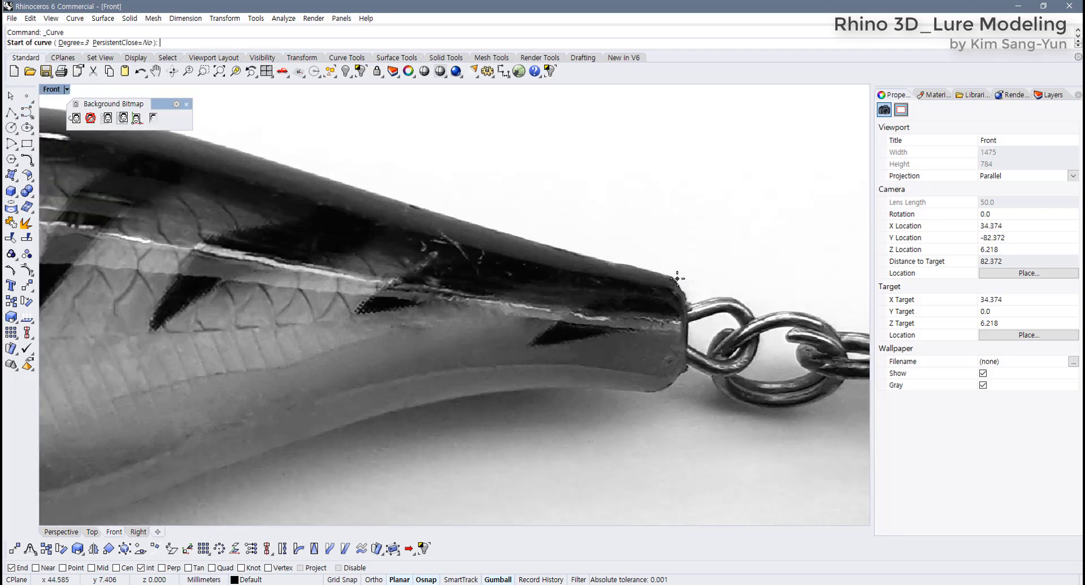
click(693, 280)
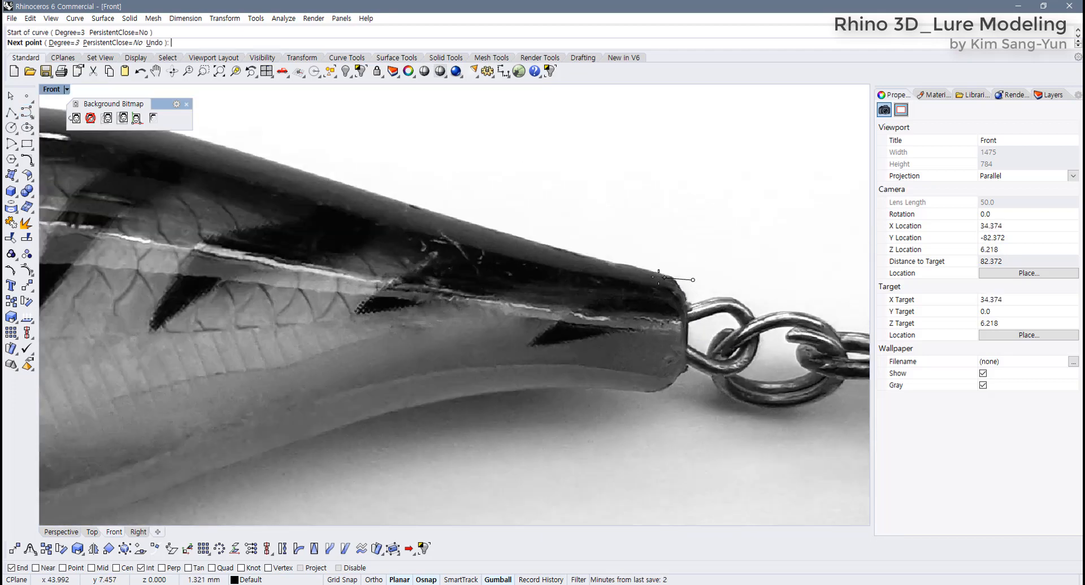
click(596, 260)
scroll(595, 259, down, 5)
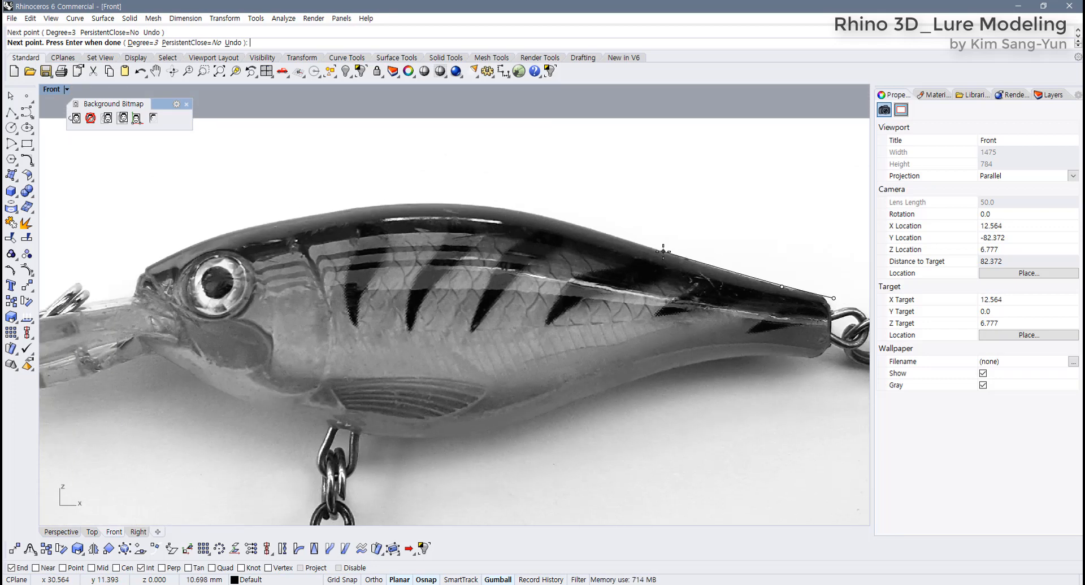
click(664, 252)
click(471, 204)
click(324, 210)
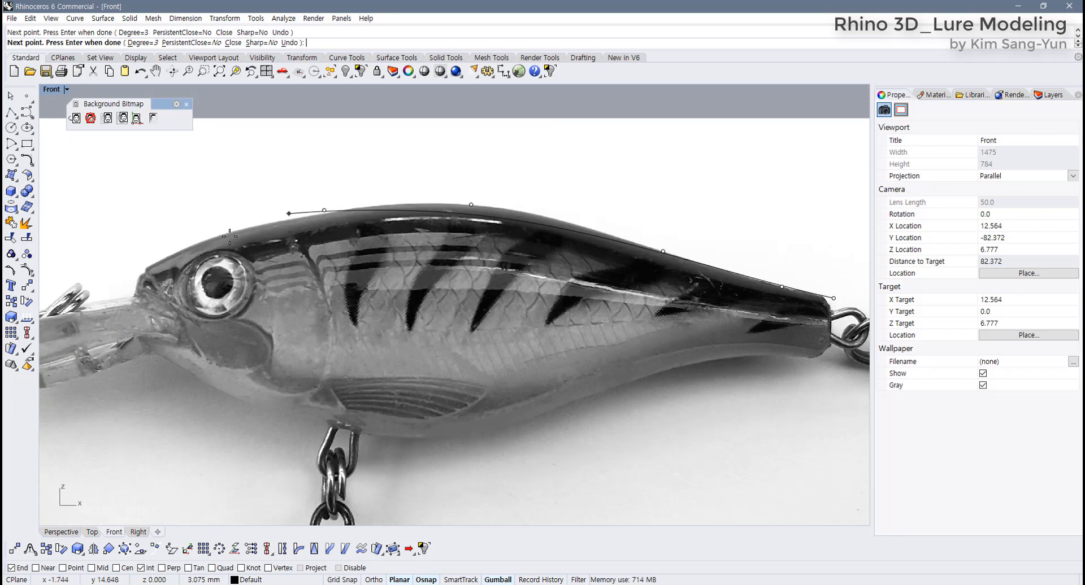
click(177, 248)
click(135, 283)
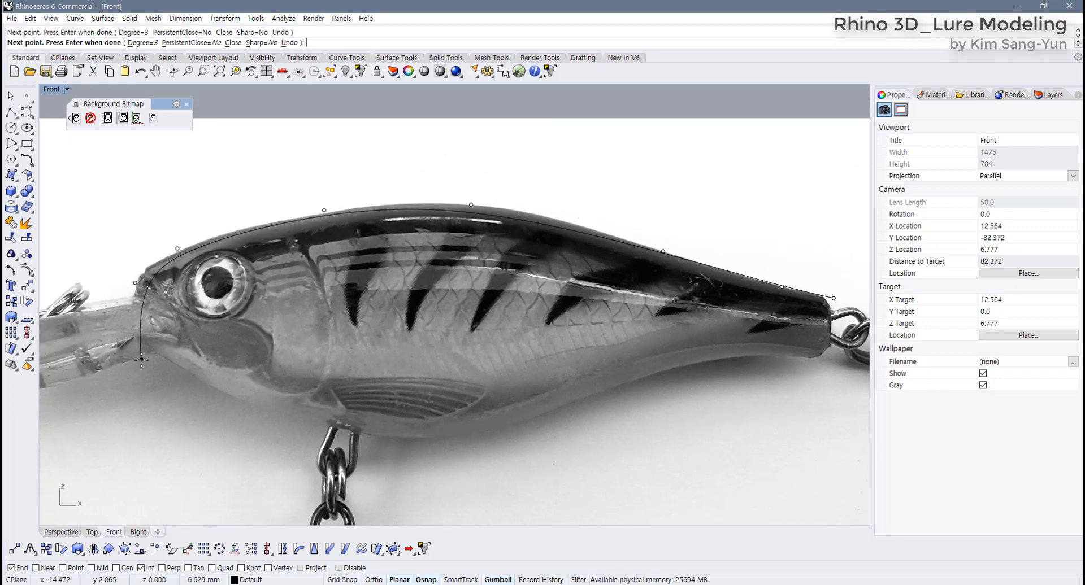
Continue the curve around the mouth and along the belly, finishing it just past the tail's lower corner.
click(140, 345)
click(203, 379)
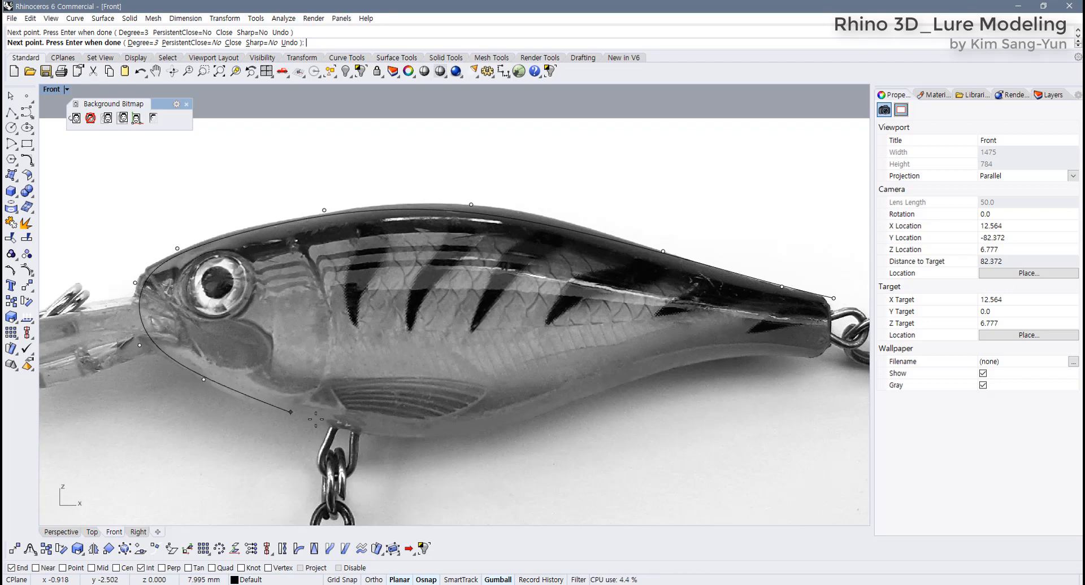
click(344, 432)
click(462, 441)
click(586, 396)
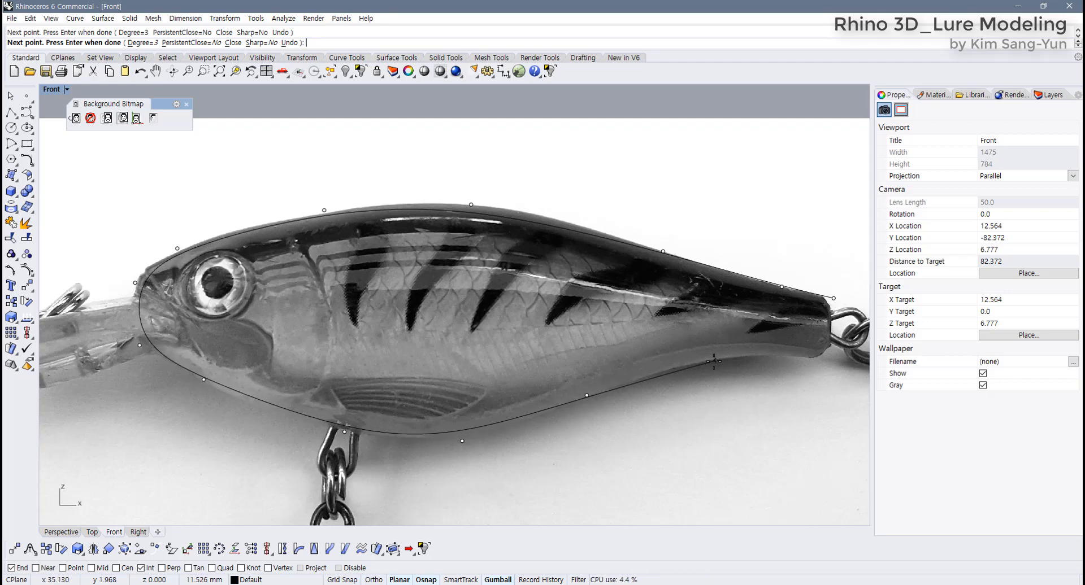
click(714, 361)
click(787, 354)
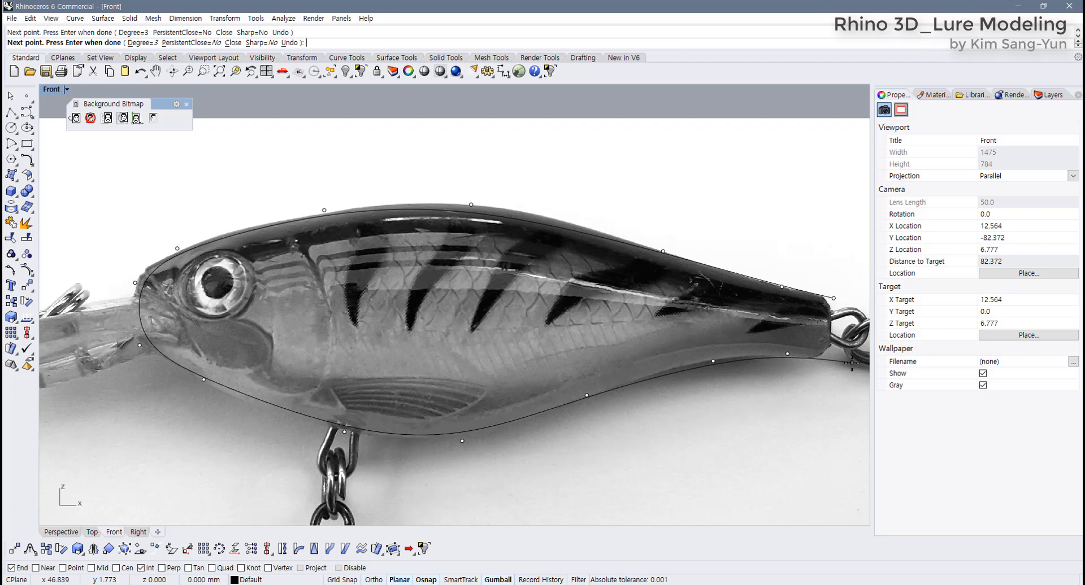
right_click(851, 362)
Turn on the control points of the traced body outline curve.
click(695, 368)
scroll(677, 390, down, 2)
mouse_move(643, 383)
right_down()
mouse_move(664, 371)
mouse_move(648, 392)
right_up()
scroll(663, 371, up, 2)
right_drag(390, 375, 413, 375)
scroll(332, 333, up, 2)
key(F10)
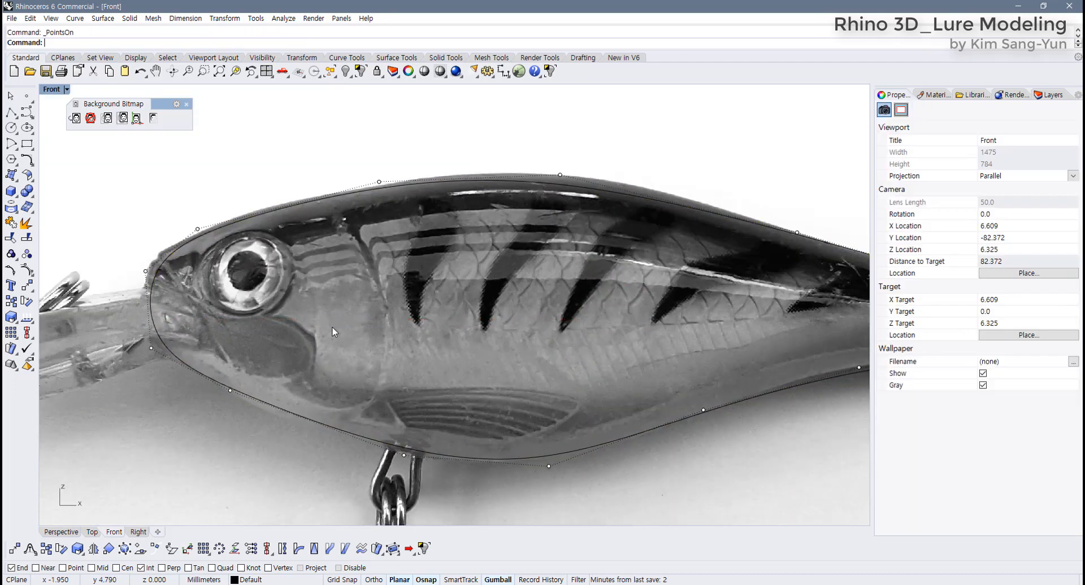
Set the Default layer's colour to light blue with hue 194, saturation 255 and value 255.
click(1050, 95)
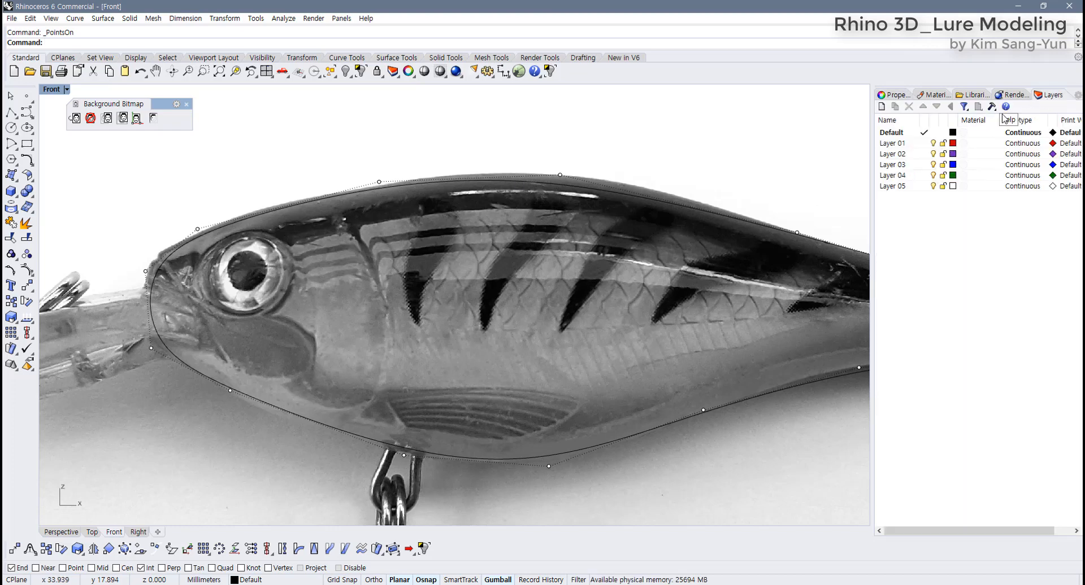
click(952, 133)
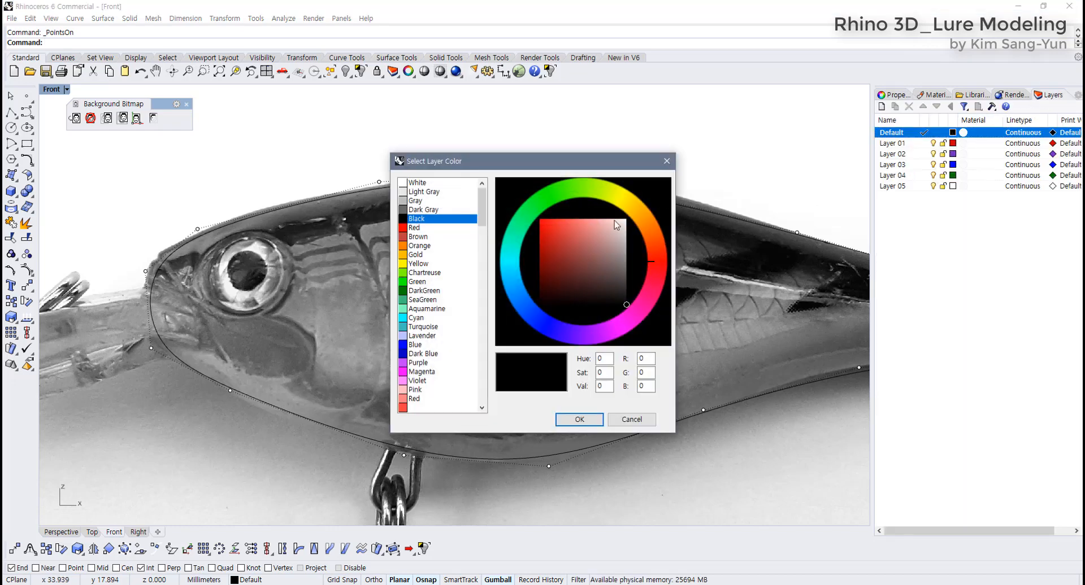
click(544, 222)
drag(544, 221, 539, 218)
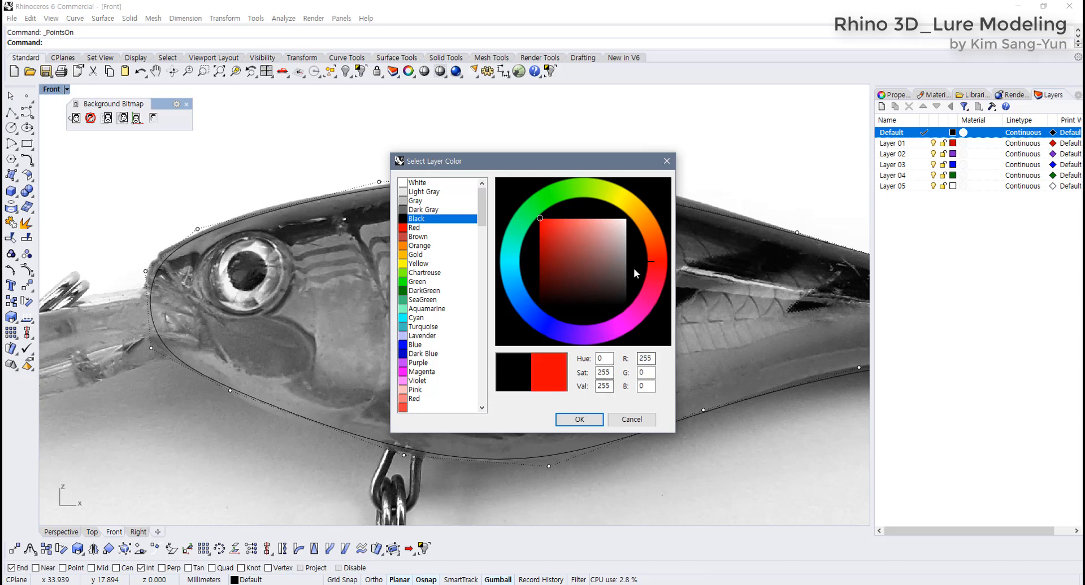
click(509, 291)
drag(510, 289, 509, 285)
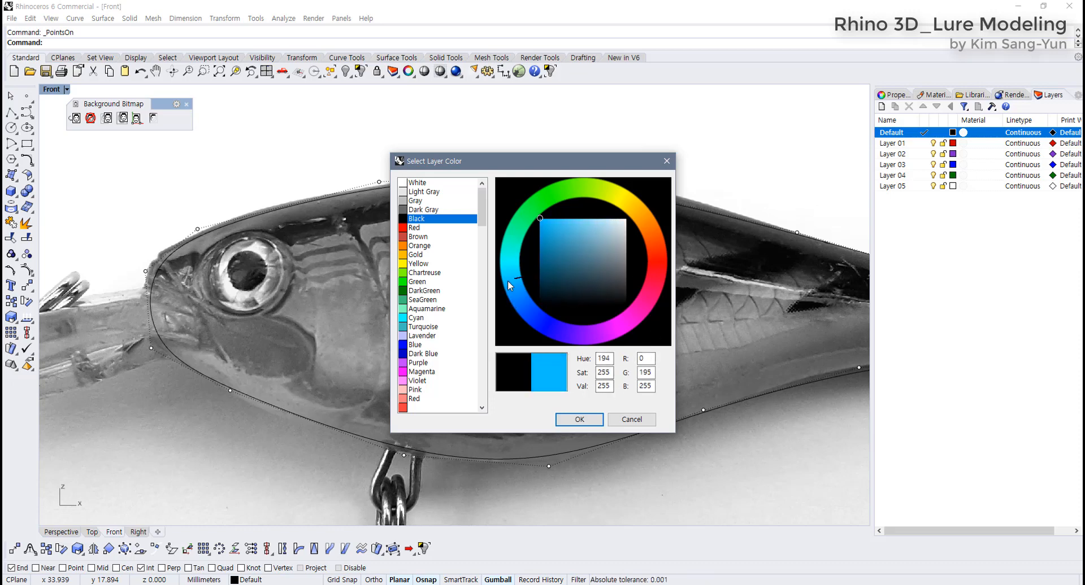
click(589, 421)
Move the outline's control points above the eye and at the nose outward to match the snout's edge.
scroll(302, 286, up, 5)
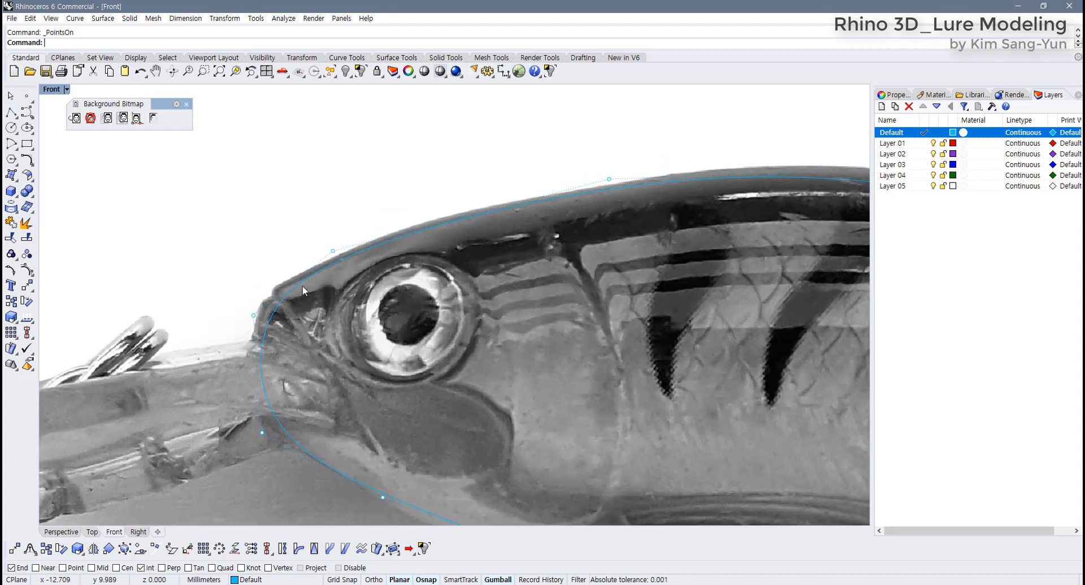
drag(305, 222, 402, 301)
drag(360, 221, 350, 216)
click(235, 328)
drag(263, 301, 242, 295)
scroll(315, 389, down, 2)
right_drag(317, 391, 255, 294)
scroll(258, 450, down, 6)
right_drag(258, 451, 317, 451)
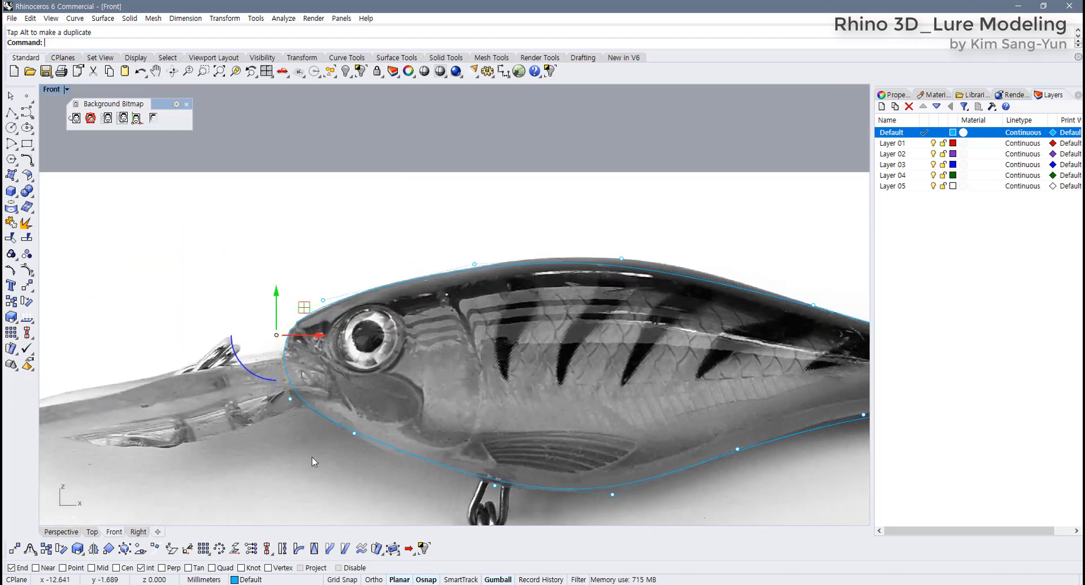
Pull the control points below the gill and at the lowest part of the belly outward to the lure's edge.
scroll(314, 450, up, 2)
drag(332, 450, 406, 415)
right_drag(483, 422, 180, 293)
scroll(399, 397, up, 2)
drag(340, 390, 405, 354)
right_drag(648, 367, 454, 448)
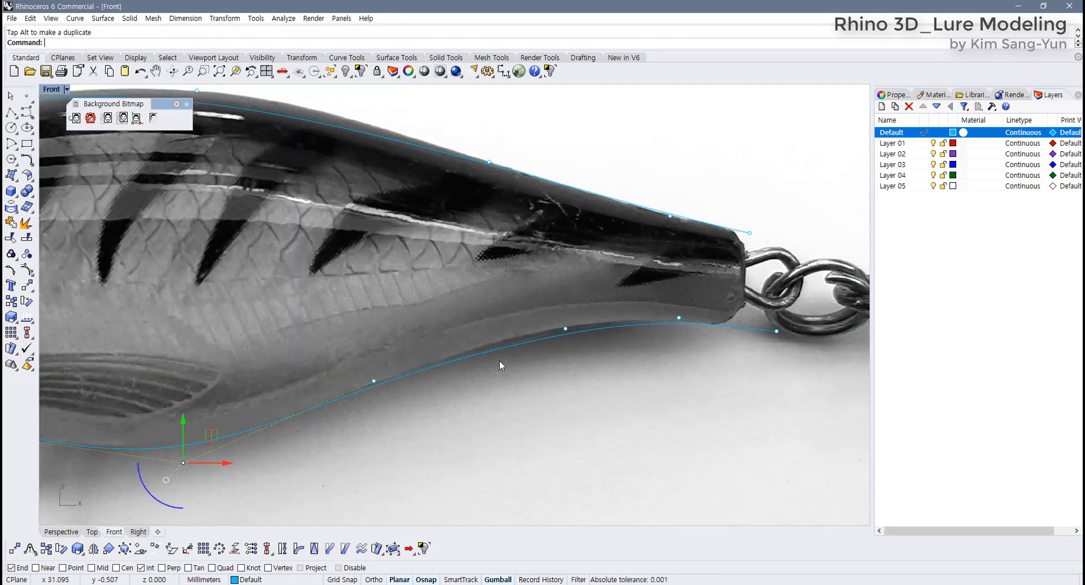
Adjust the control point on the underside ahead of the tail and shift the curve's lower end closer to the tail.
drag(532, 304, 602, 380)
drag(590, 298, 579, 289)
right_drag(713, 322, 502, 366)
scroll(503, 366, up, 4)
click(599, 381)
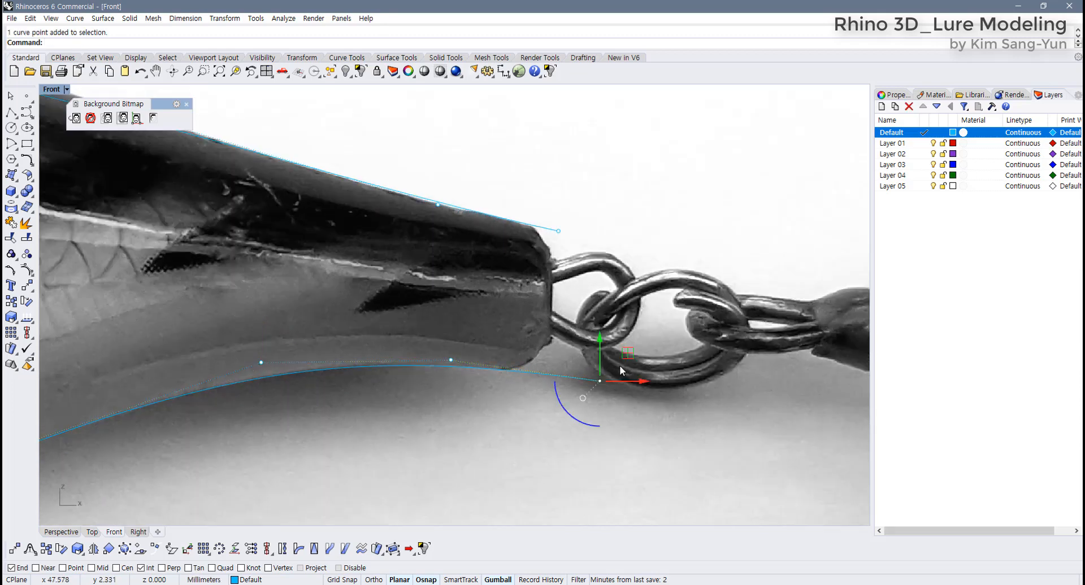
drag(627, 357, 600, 358)
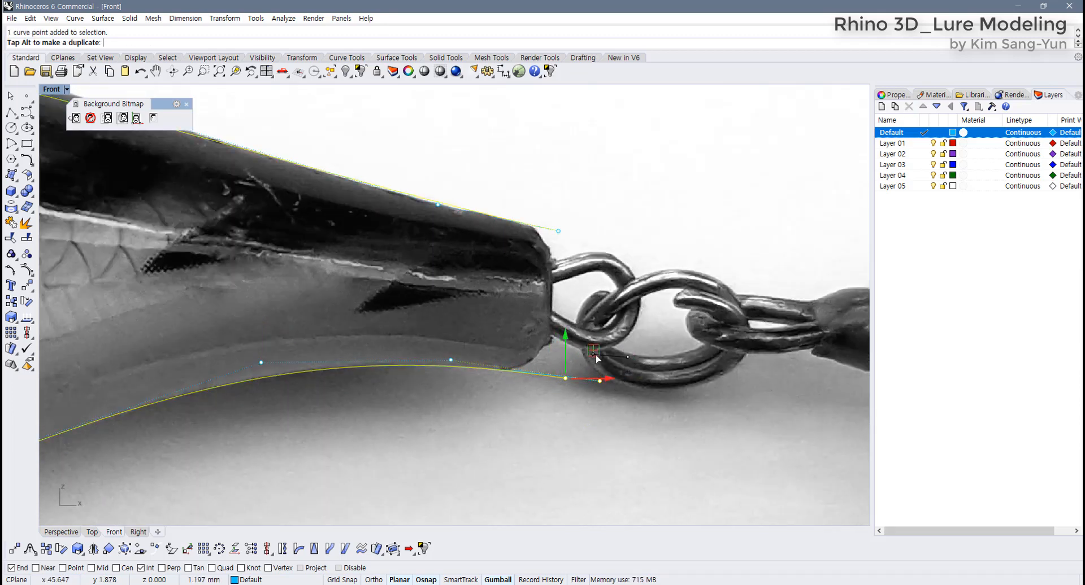
Move the curve's upper end point farther behind the tail's upper corner.
click(558, 231)
drag(586, 203, 605, 204)
key(Escape)
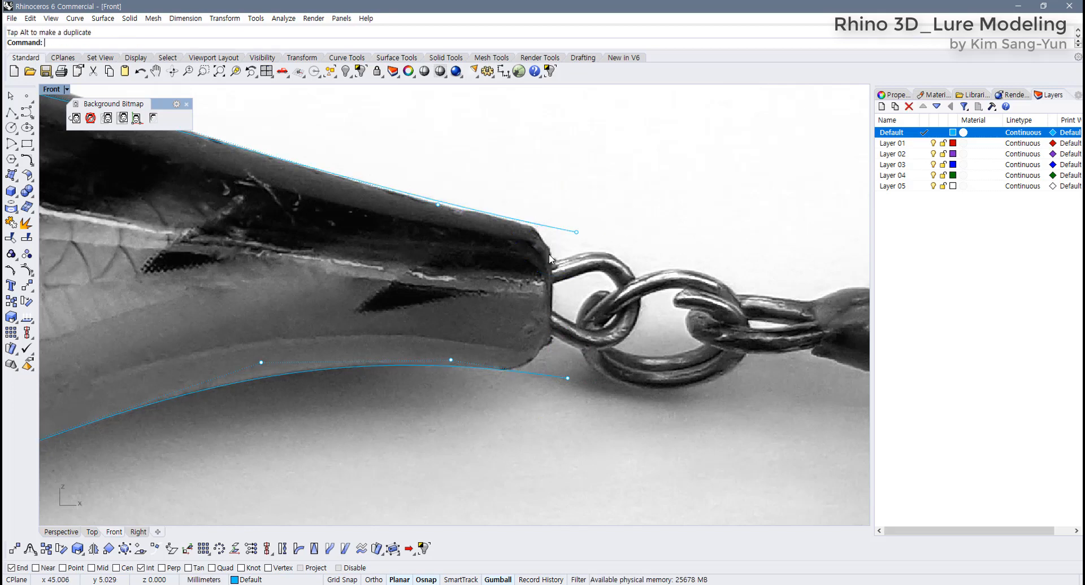
click(576, 232)
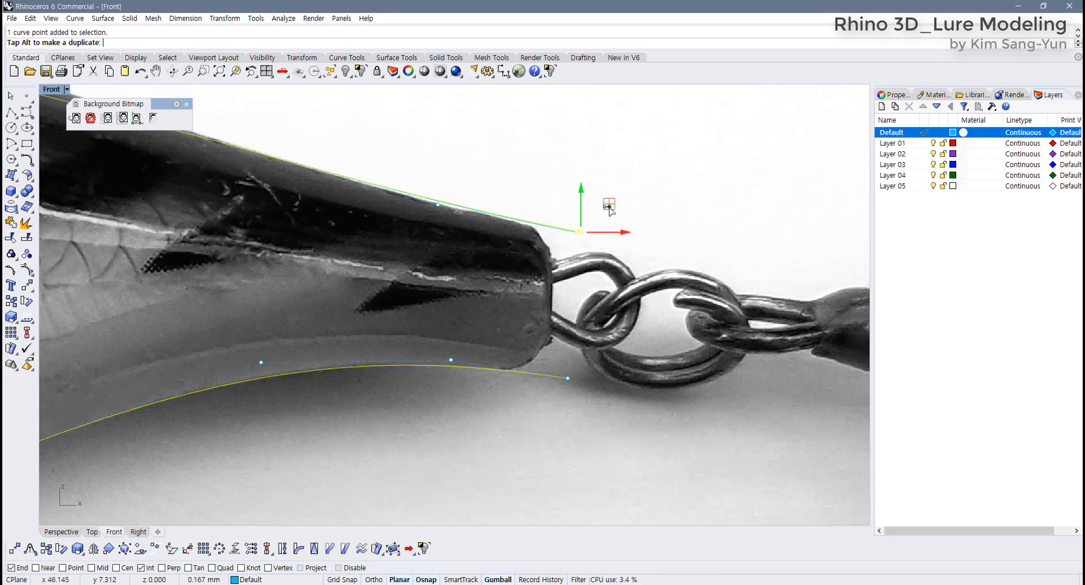
drag(609, 207, 610, 207)
click(615, 391)
Raise the control point at the highest part of the back to fit the lure's upper edge.
scroll(545, 418, down, 8)
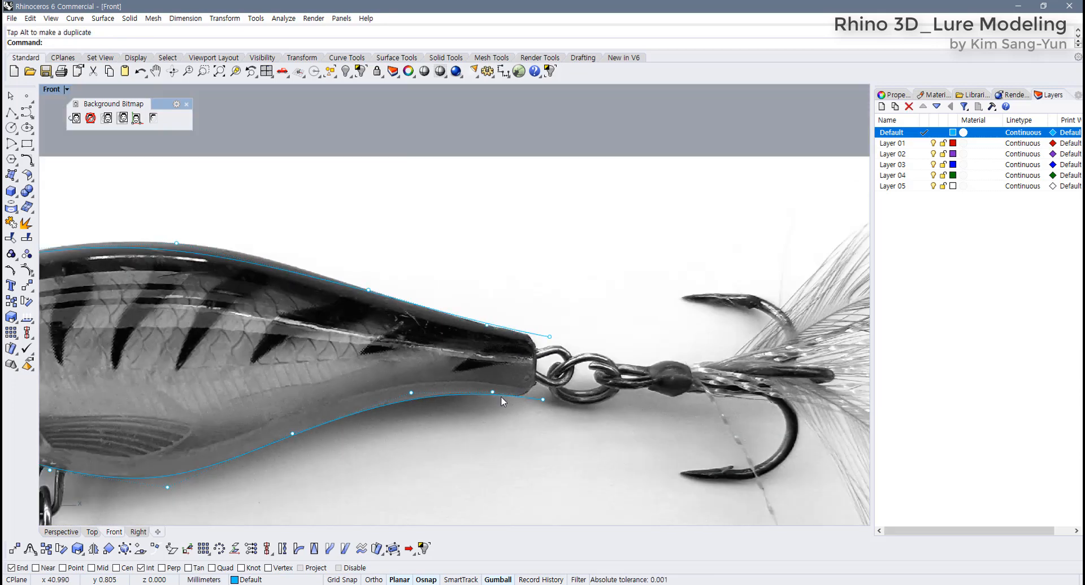
right_drag(239, 399, 477, 318)
right_drag(227, 291, 252, 301)
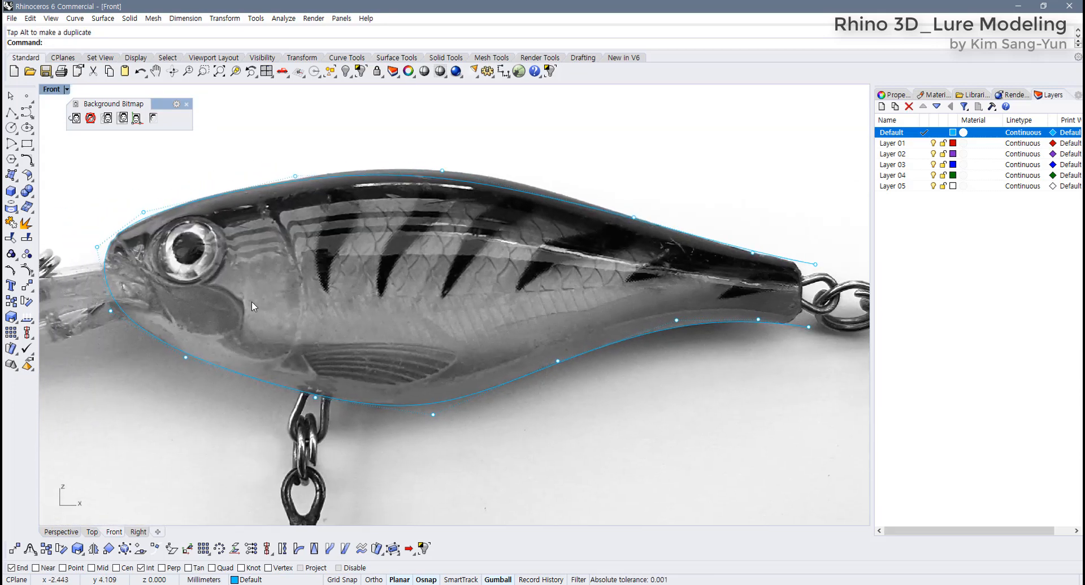
right_drag(416, 258, 385, 306)
drag(398, 206, 449, 262)
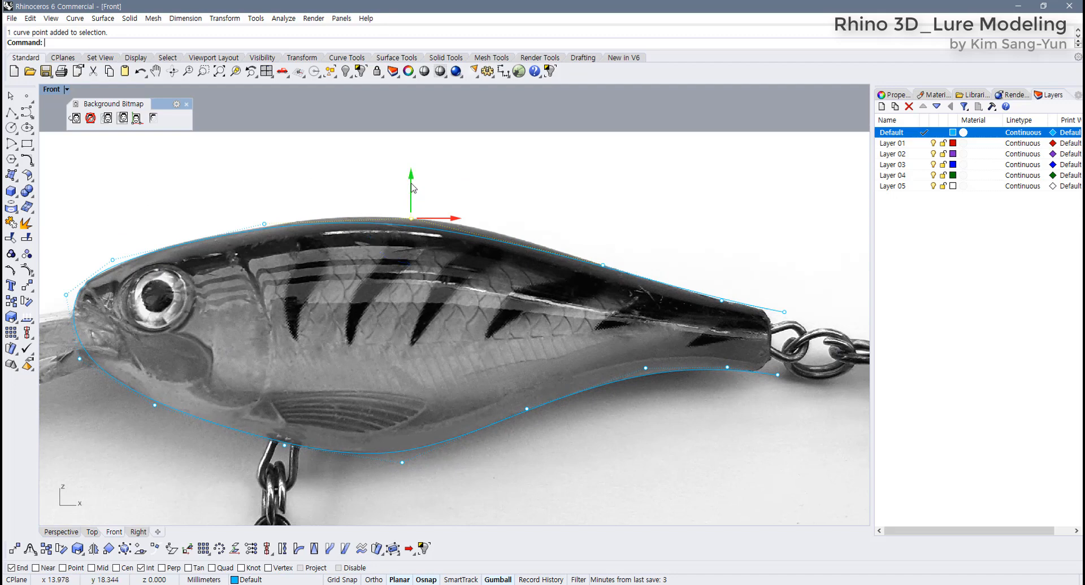
drag(412, 184, 411, 172)
scroll(237, 229, up, 2)
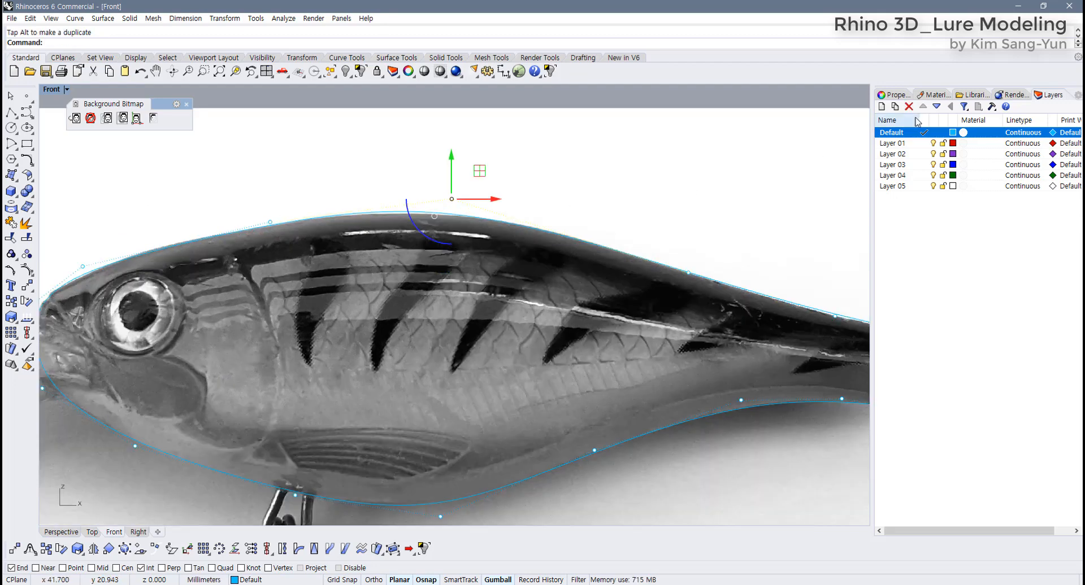
Change the Default layer's colour to a darker blue.
click(953, 132)
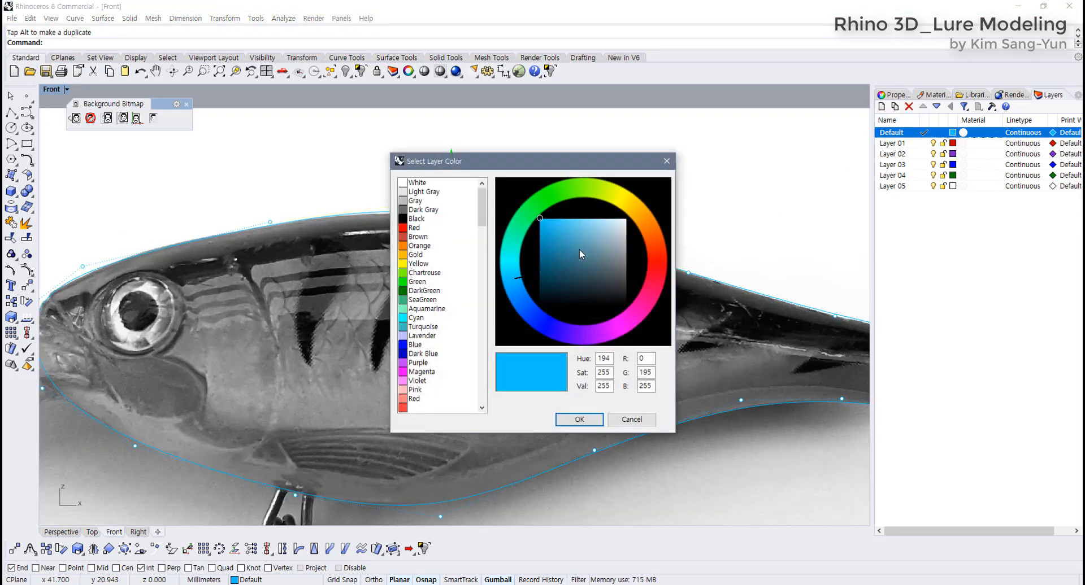
click(579, 419)
right_drag(375, 324, 396, 330)
scroll(438, 272, up, 2)
right_drag(438, 272, 516, 292)
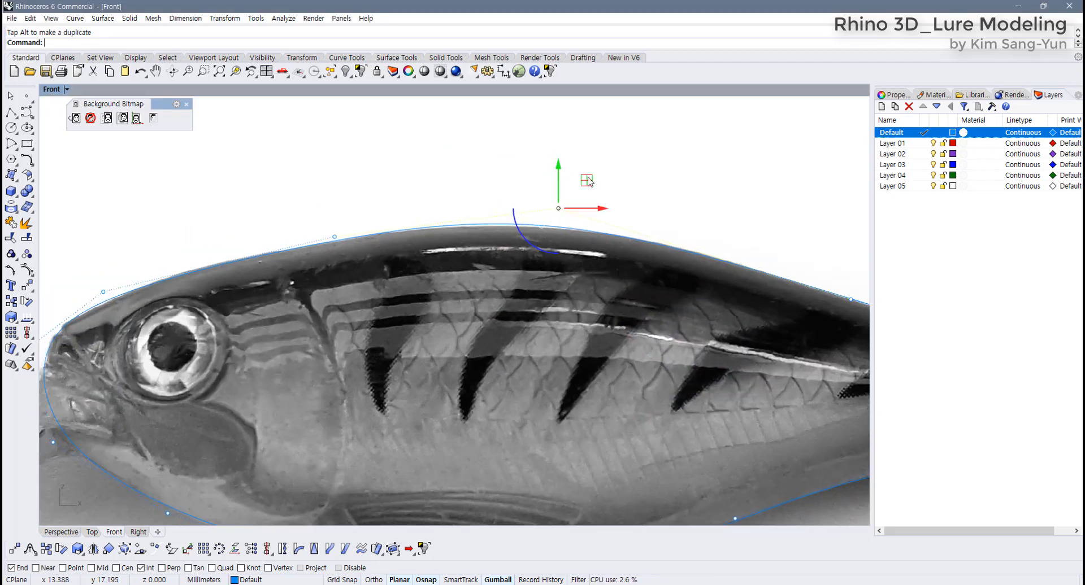
Fine-tune the control point at the highest part of the back and the curve's upper tail end.
drag(557, 175, 557, 176)
right_drag(537, 310, 232, 305)
scroll(464, 304, down, 2)
scroll(675, 358, up, 2)
drag(693, 339, 719, 336)
click(508, 394)
Shift the control point above the eye slightly back and up along the head's edge.
scroll(508, 393, down, 6)
right_drag(215, 388, 398, 380)
scroll(301, 384, up, 6)
right_drag(302, 384, 417, 382)
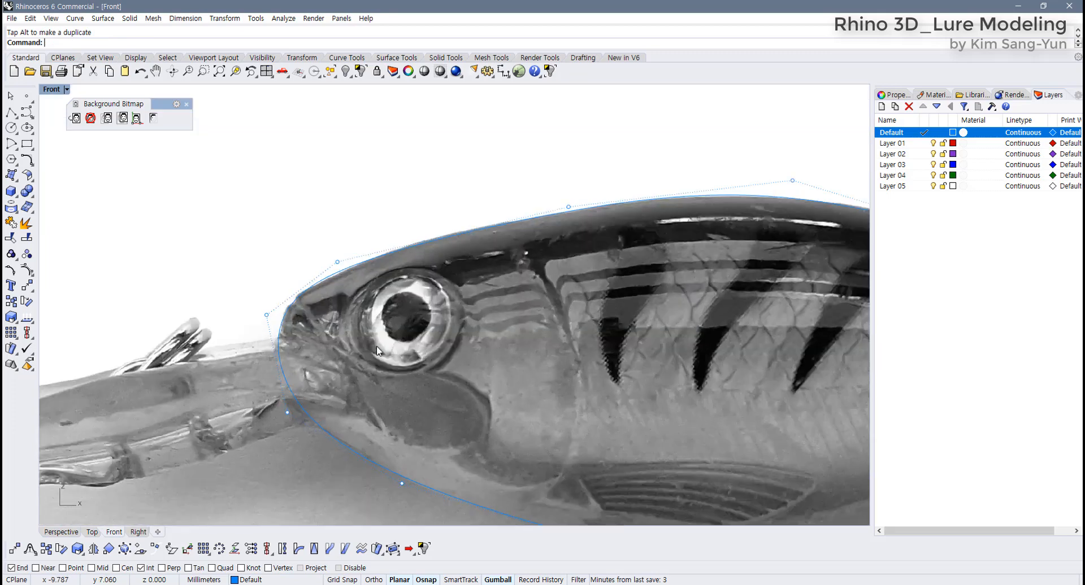
right_drag(369, 352, 317, 347)
scroll(305, 350, up, 4)
drag(261, 202, 327, 224)
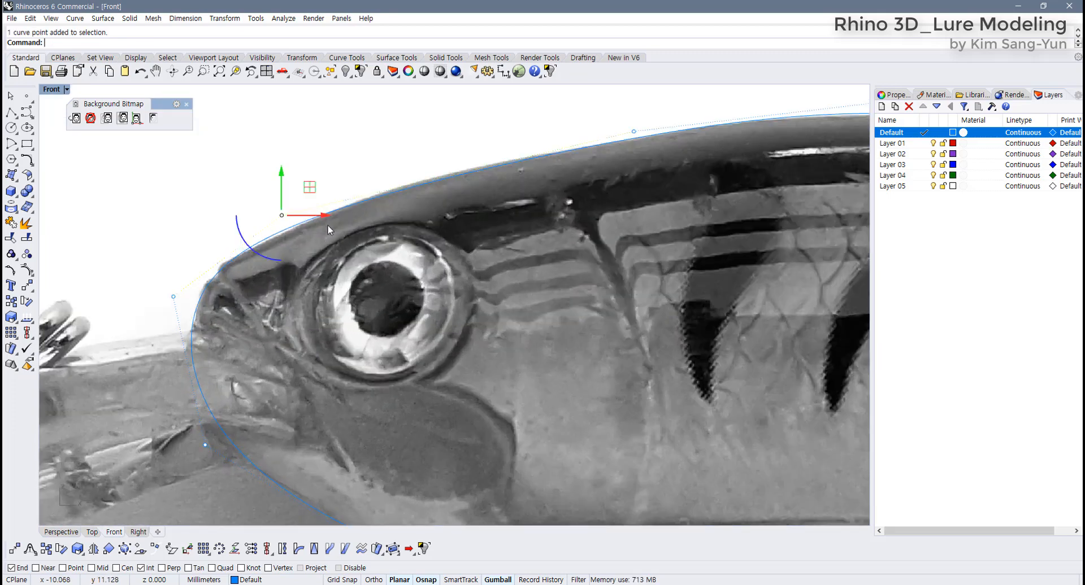
drag(305, 191, 316, 188)
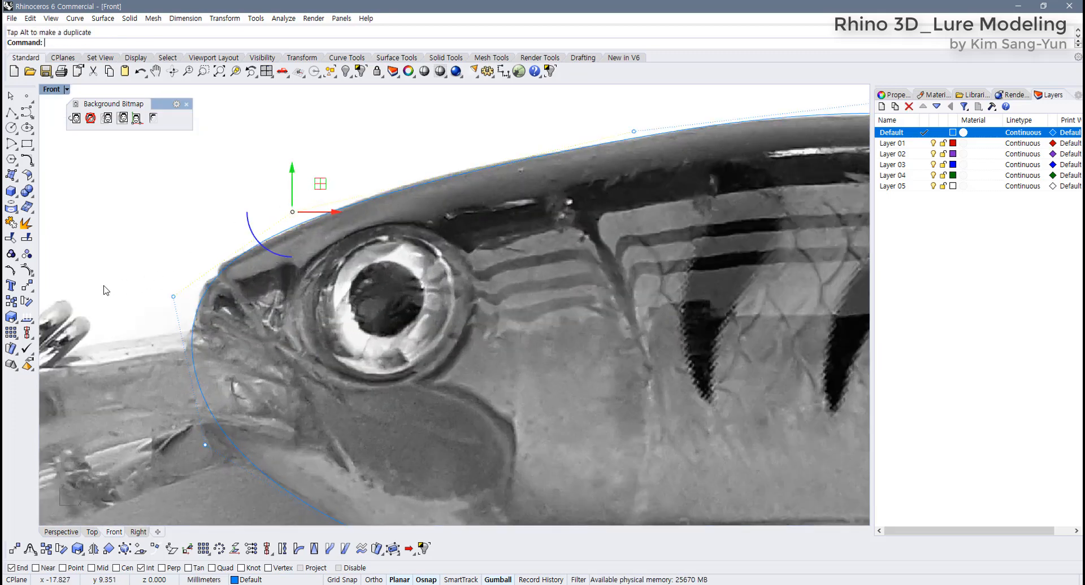
Nudge the nose control point upward and turn off the outline's control points.
drag(104, 286, 213, 307)
drag(201, 270, 202, 267)
click(307, 378)
scroll(324, 405, down, 10)
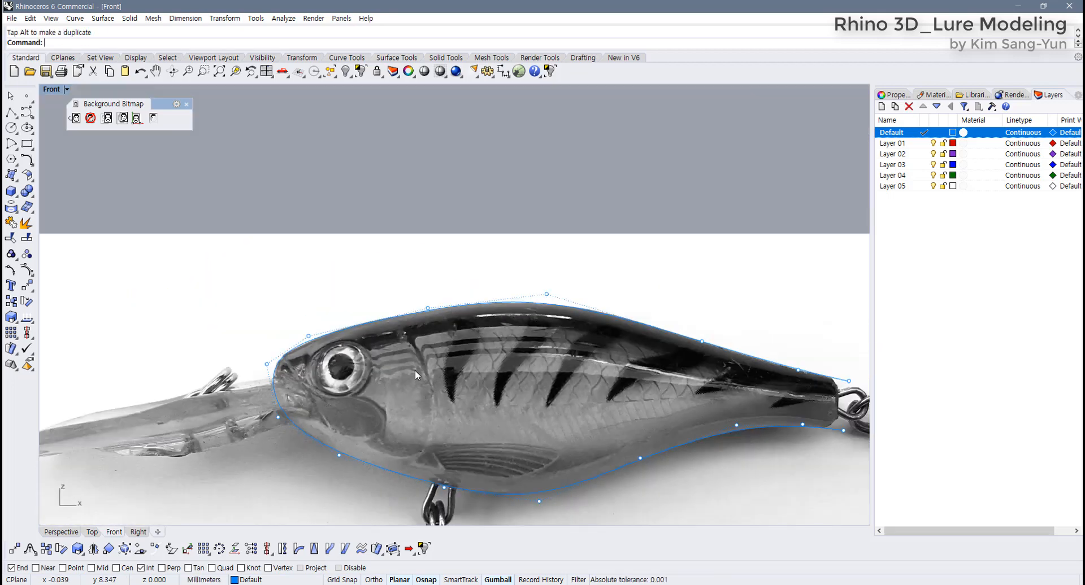
key(Escape)
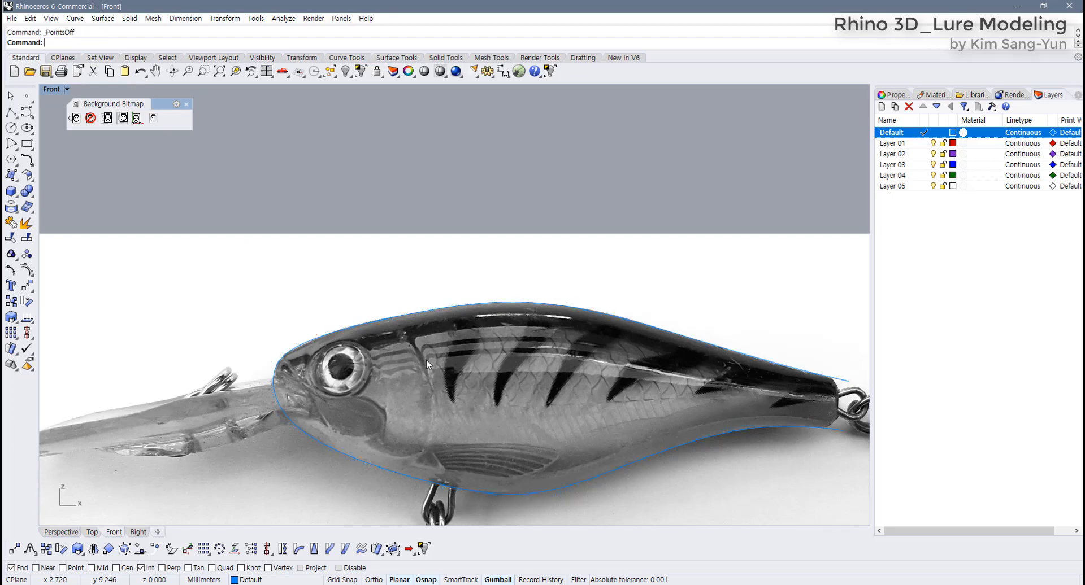
Enable the Near object snap and place a point object on the outline at the tip of the snout.
scroll(336, 303, up, 3)
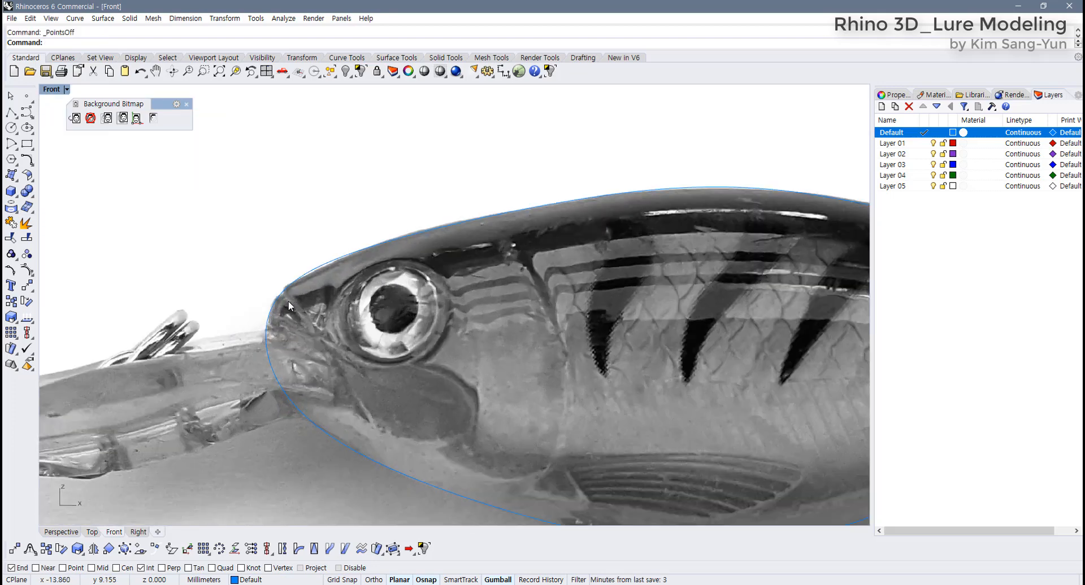
click(27, 96)
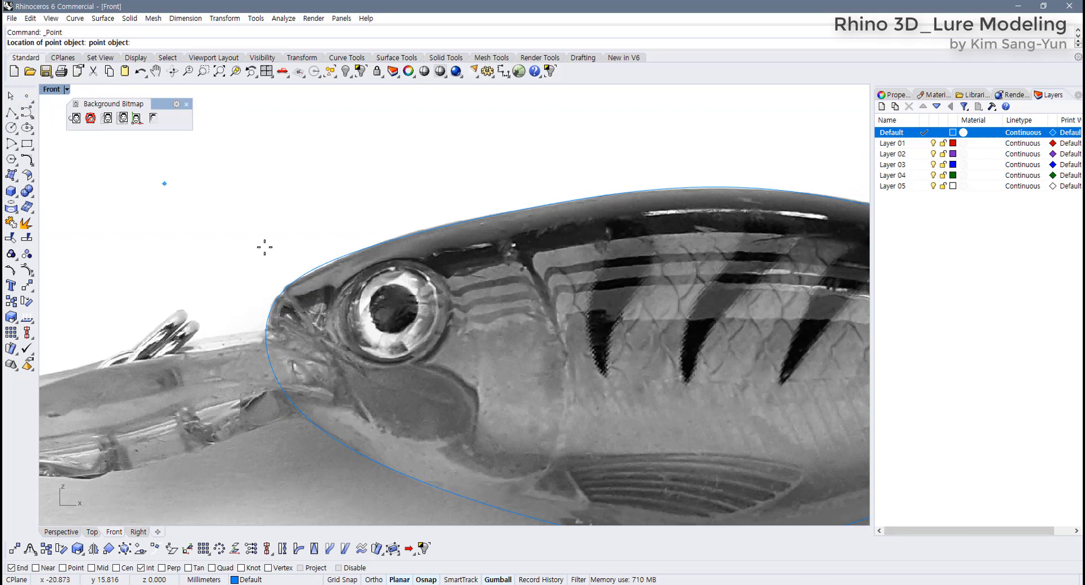
click(48, 569)
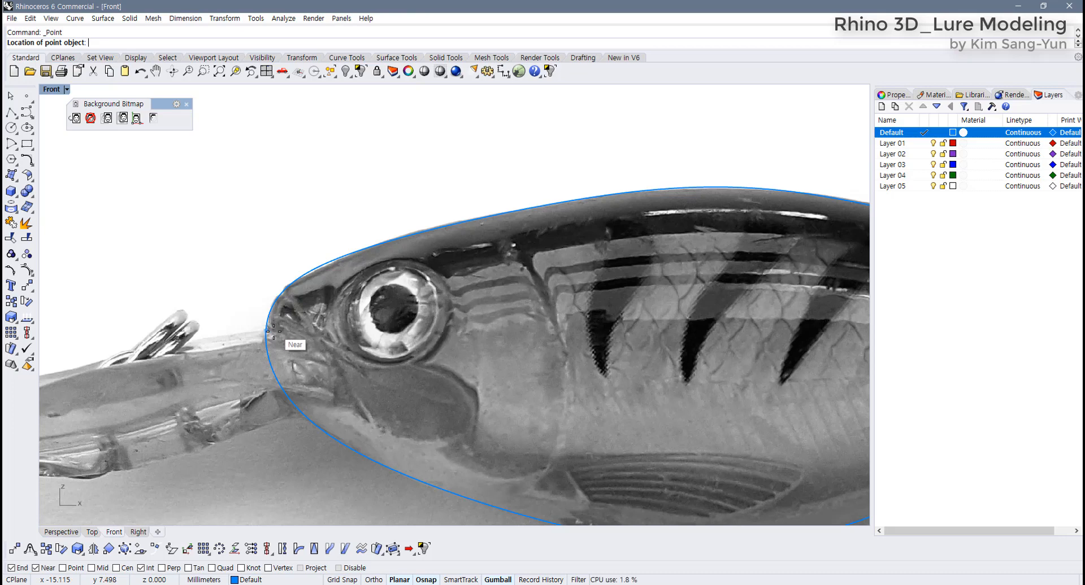
click(273, 331)
scroll(289, 364, down, 3)
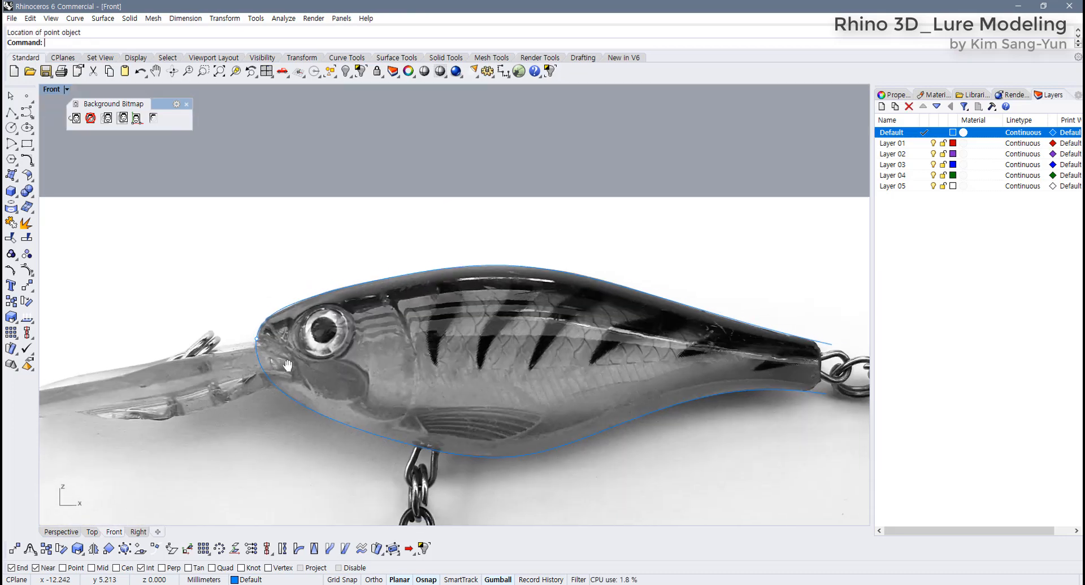
Delete the snout point and place a replacement slightly lower on the outline with the Near snap.
scroll(280, 359, up, 2)
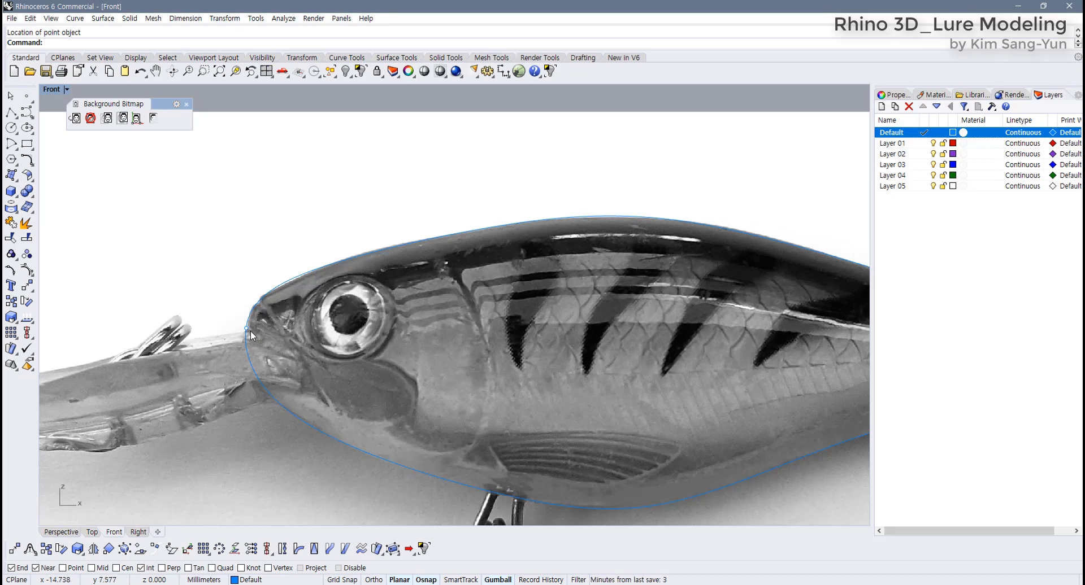
drag(266, 340, 263, 341)
key(Delete)
right_click(254, 334)
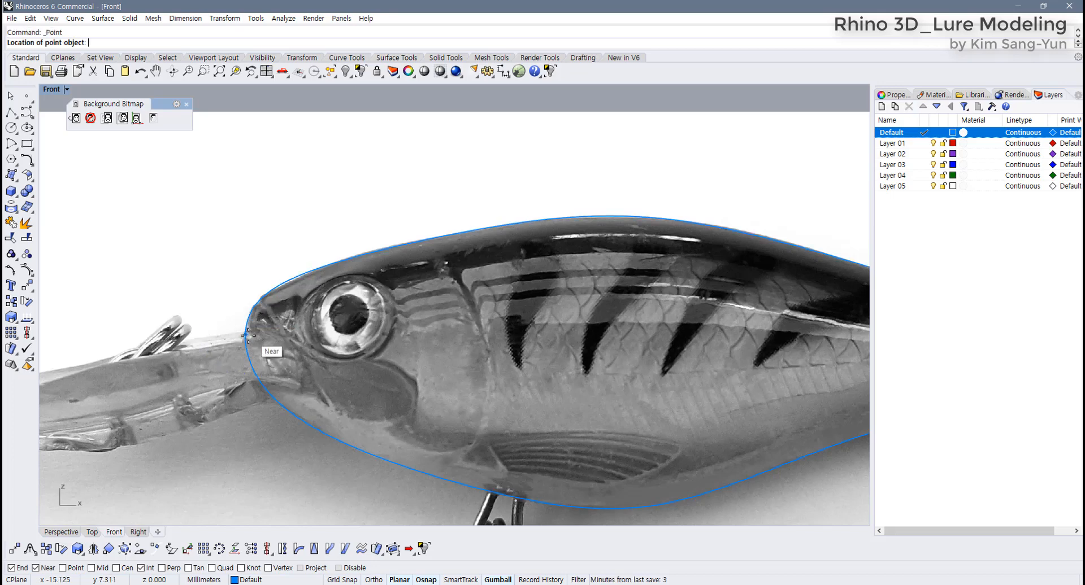
click(245, 337)
scroll(315, 354, down, 2)
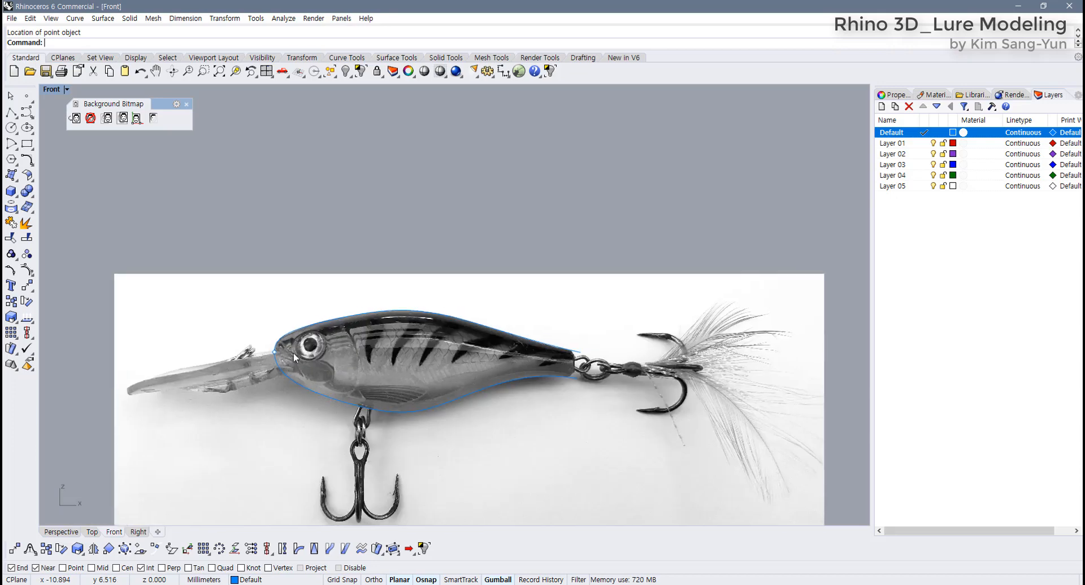
Split the body outline at the snout point and select each half to check the separation.
drag(308, 425, 308, 425)
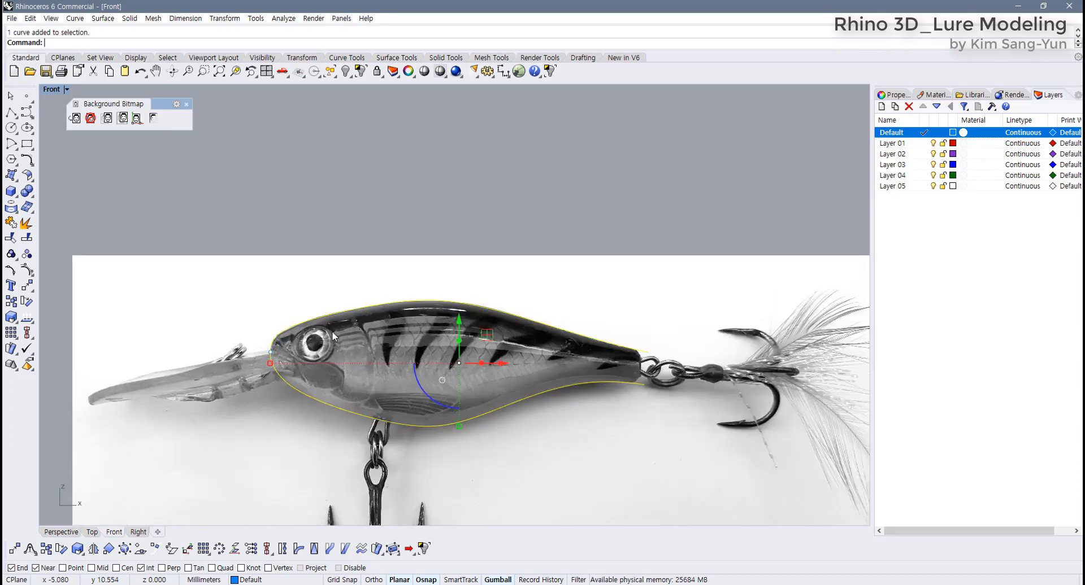
drag(389, 344, 310, 252)
scroll(339, 302, up, 4)
right_drag(329, 305, 324, 260)
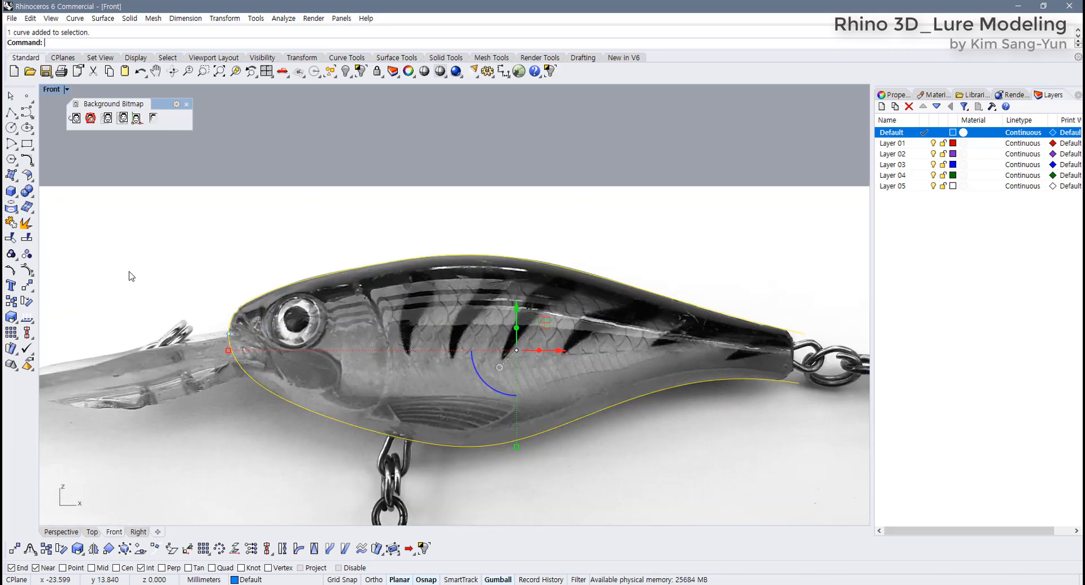
click(27, 237)
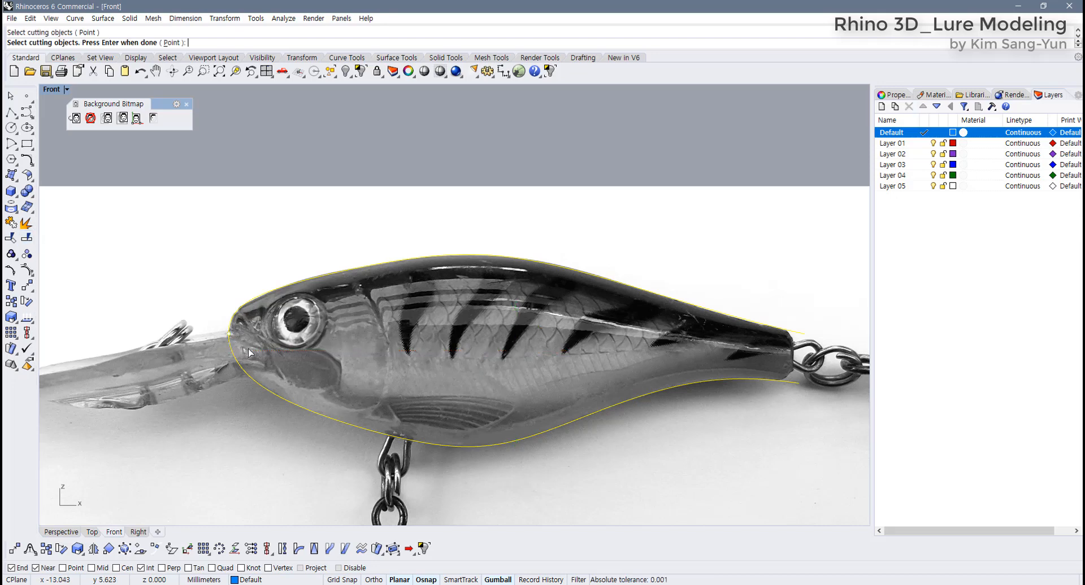
key(Return)
key(Escape)
click(276, 395)
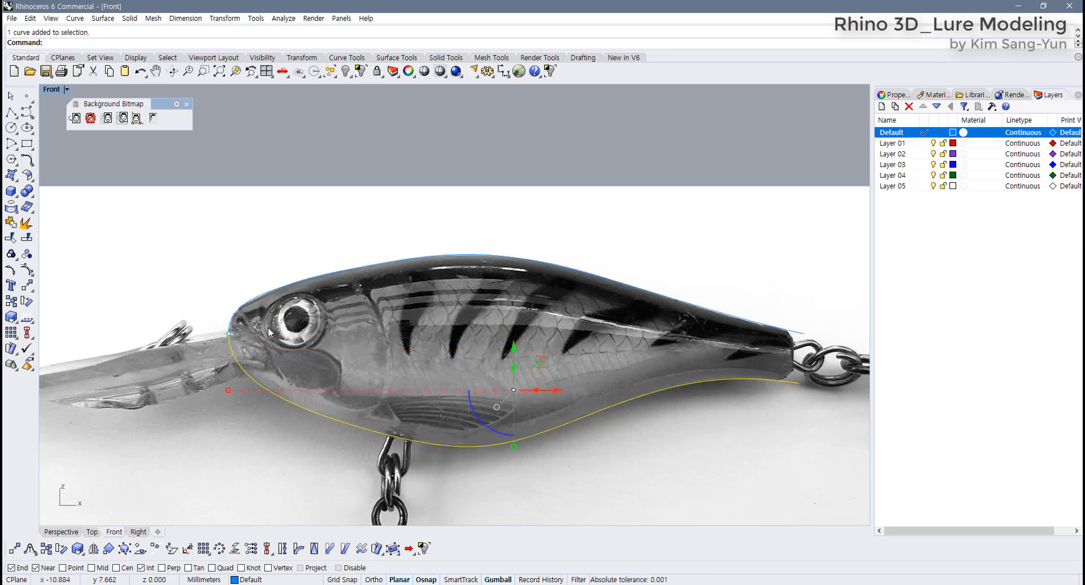
click(258, 297)
drag(275, 377, 229, 444)
Restore the four-viewport layout, deselect the lower curve and make the Top view active.
double_click(52, 89)
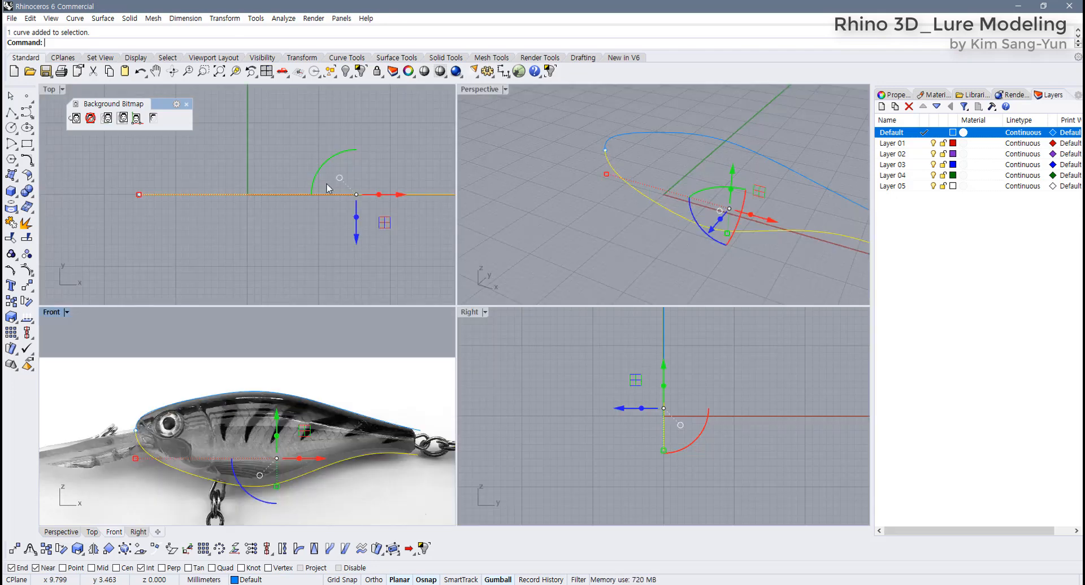
click(266, 247)
scroll(271, 247, down, 3)
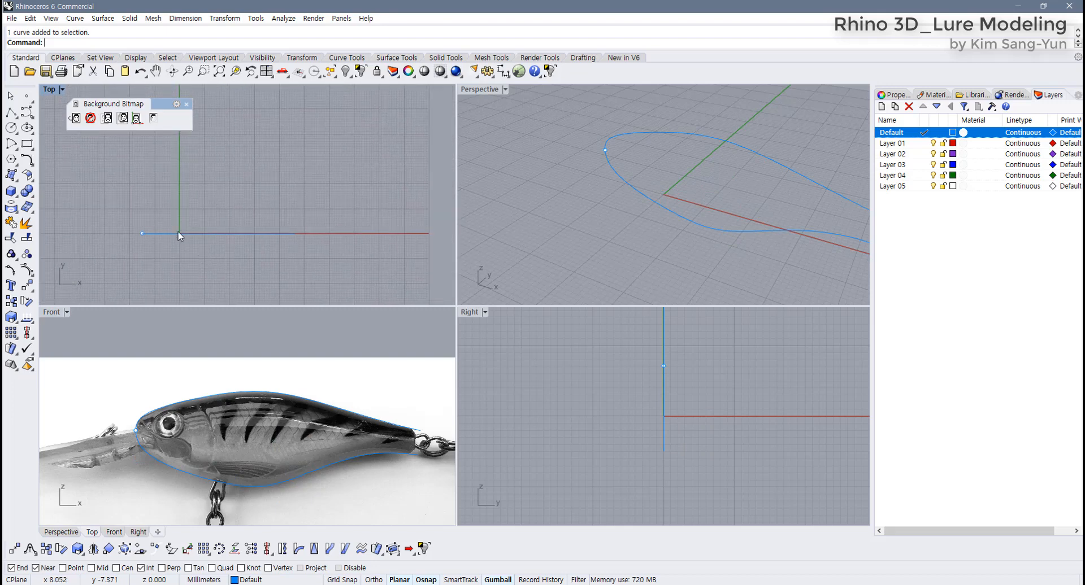
Start a degree 3 control-point curve at the snout point in the Top view, with the Point object snap enabled.
click(27, 114)
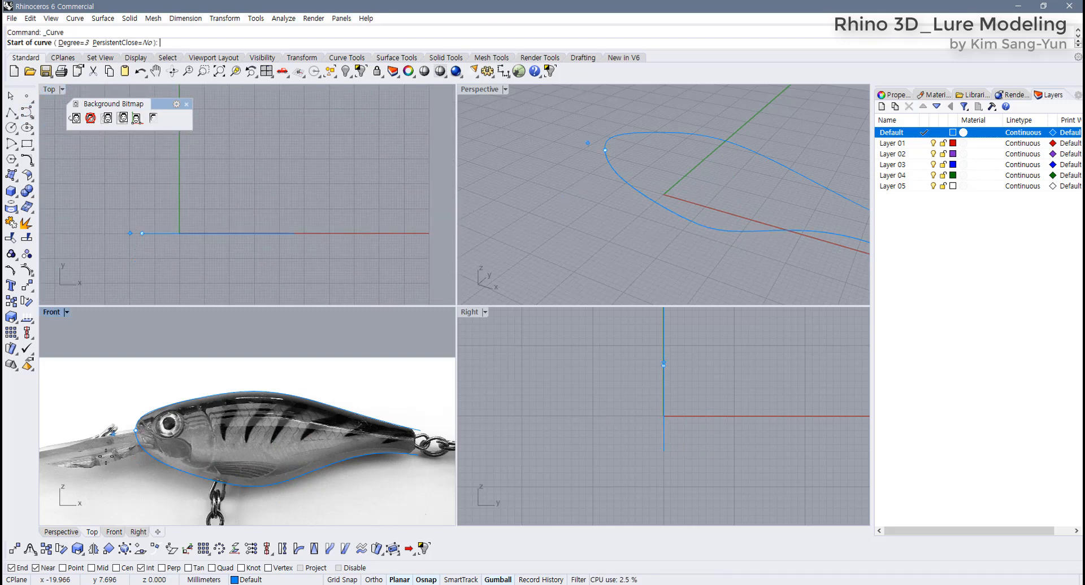
click(141, 568)
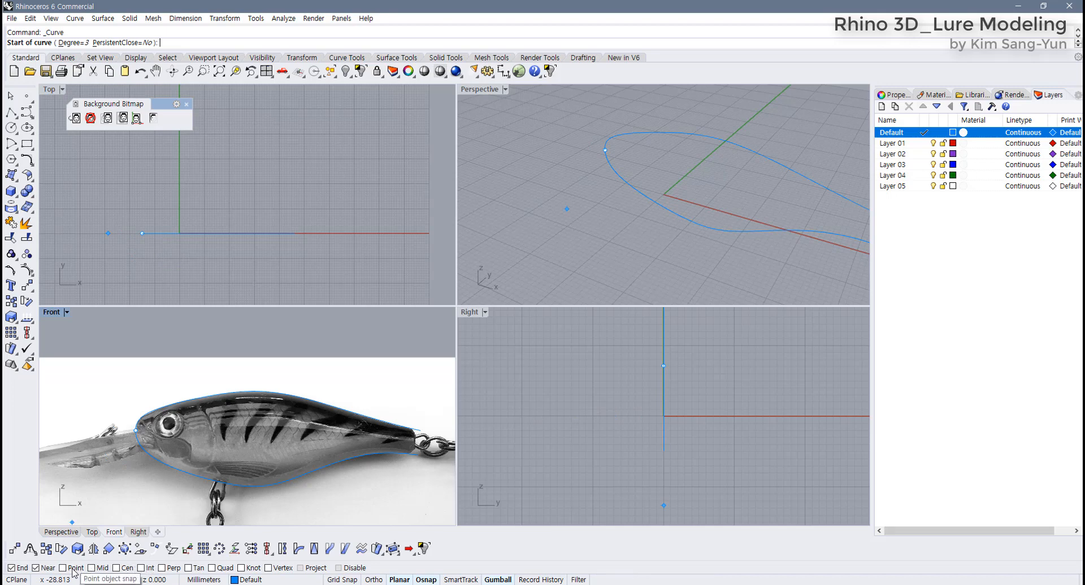
click(72, 569)
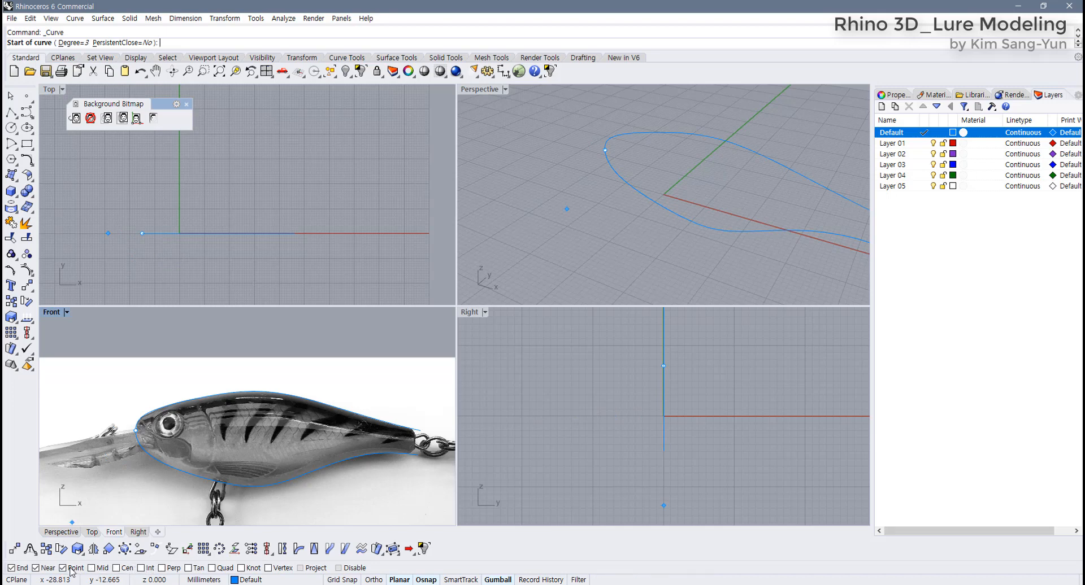
click(142, 232)
scroll(144, 192, up, 1)
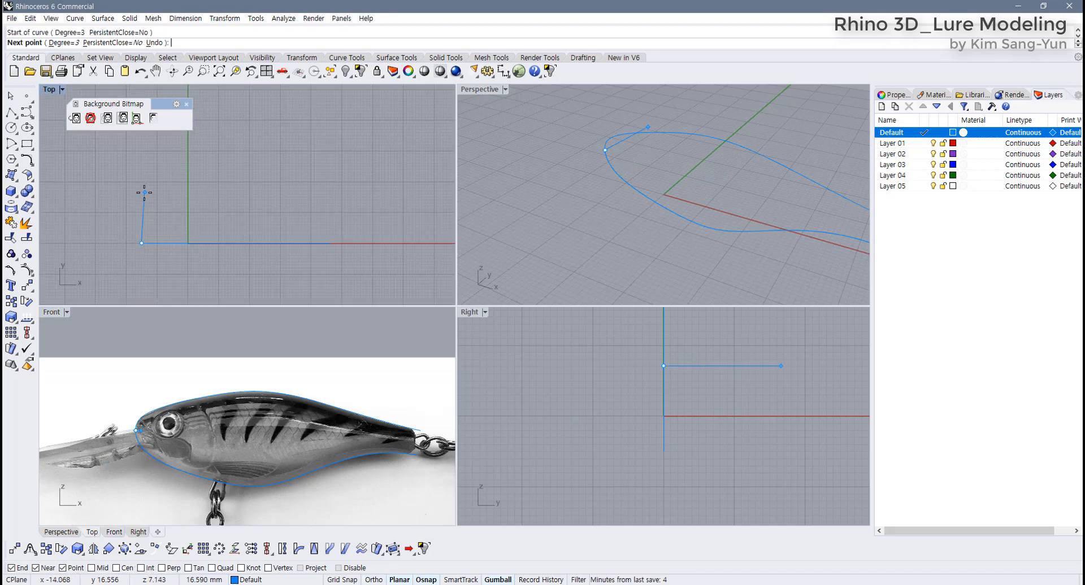
Draw the side profile curve in the maximized Top view, heading perpendicular from the centre line, arching through the body and ending about 2.4 mm off it.
double_click(51, 91)
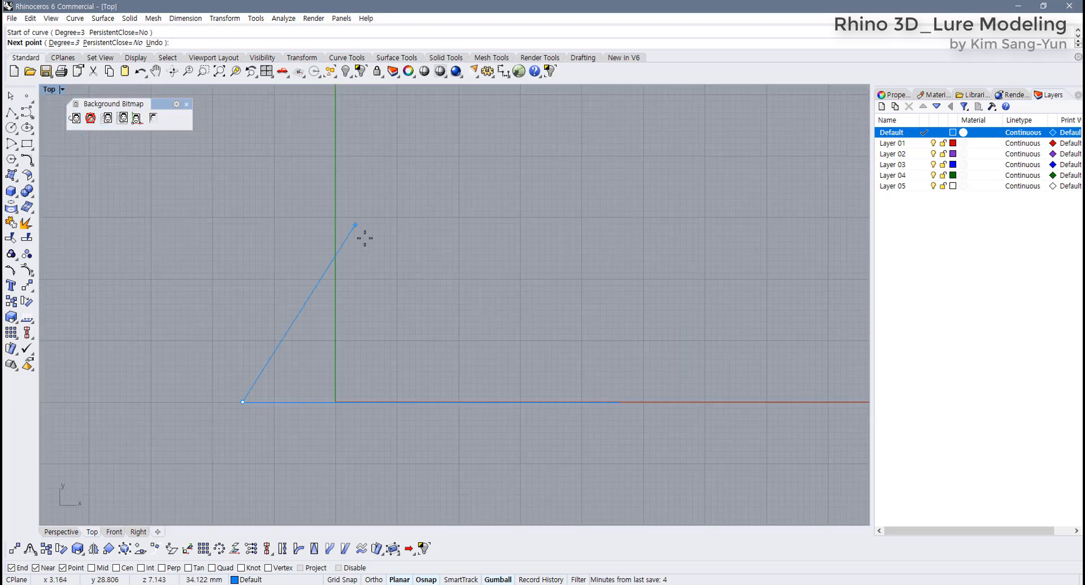
right_drag(376, 274, 216, 210)
right_drag(162, 309, 327, 312)
scroll(258, 313, up, 2)
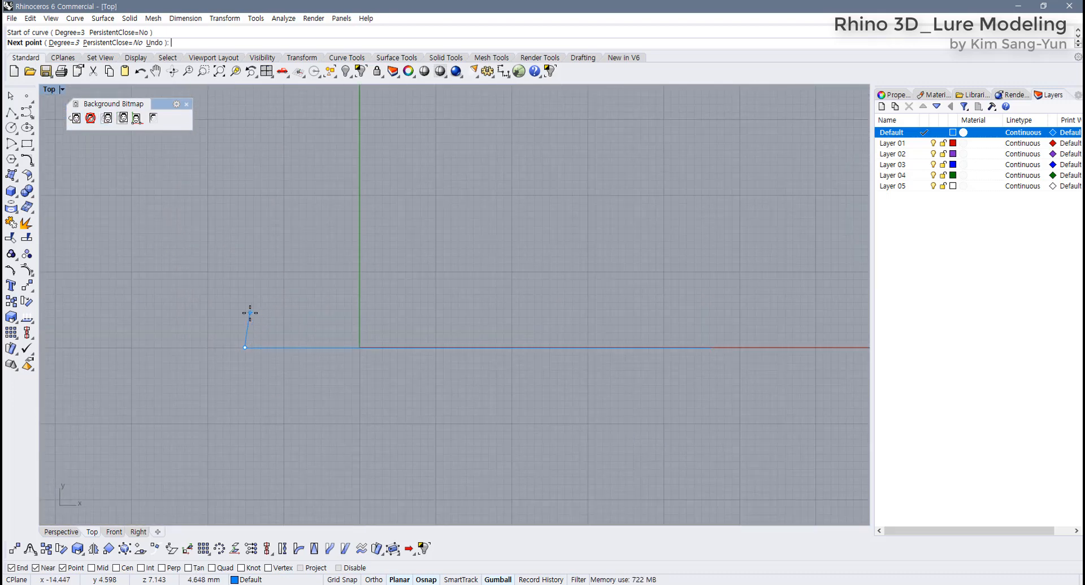
key(shift)
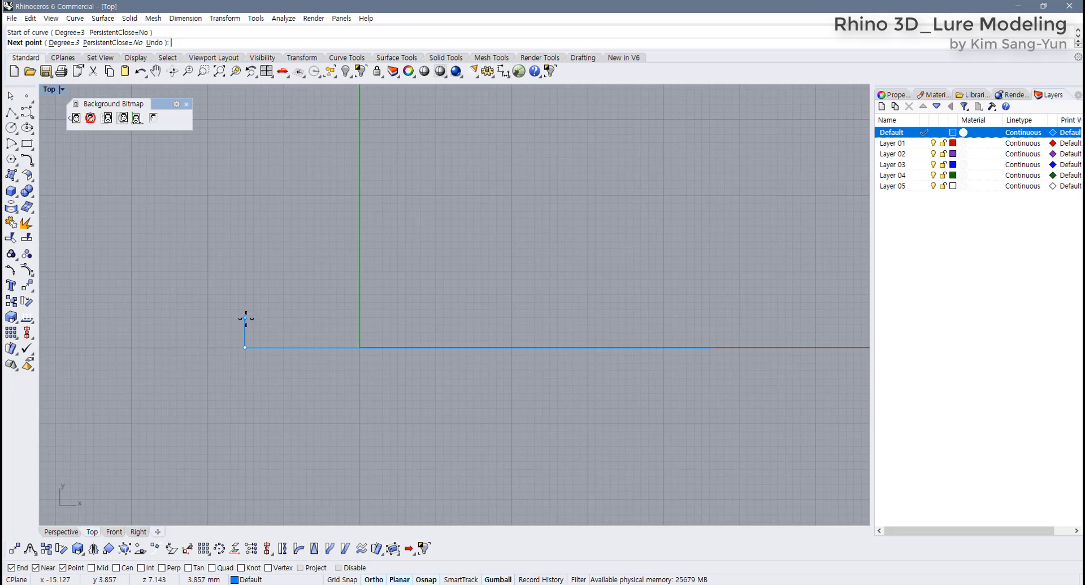
click(245, 310)
scroll(419, 249, down, 2)
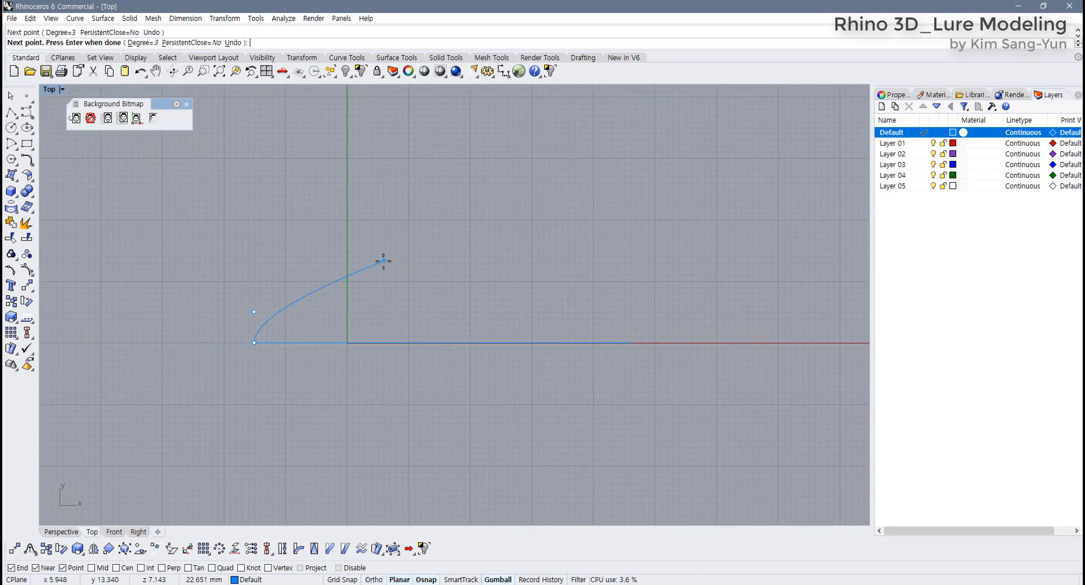
click(350, 279)
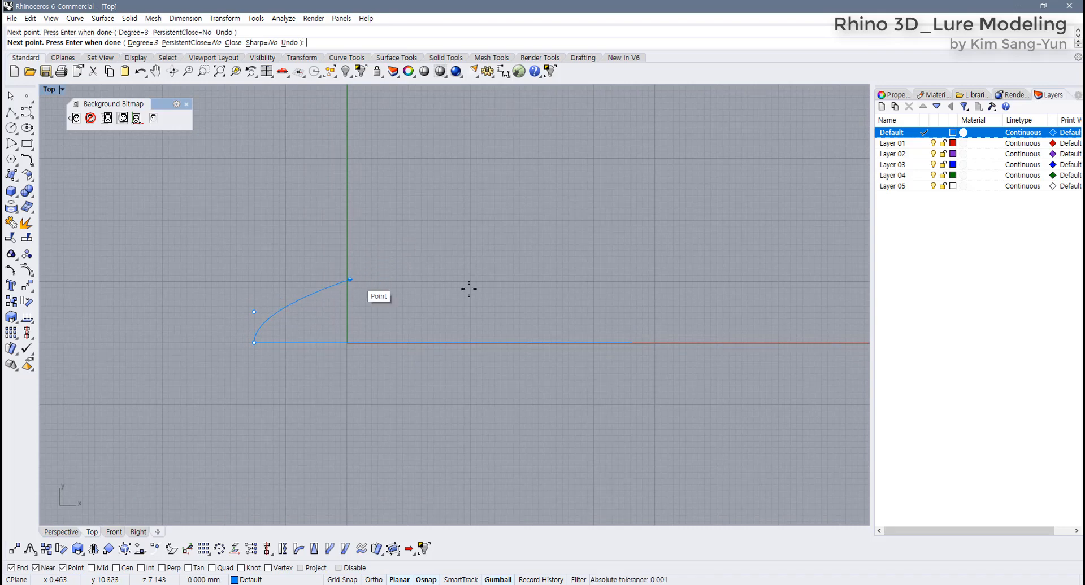
click(517, 290)
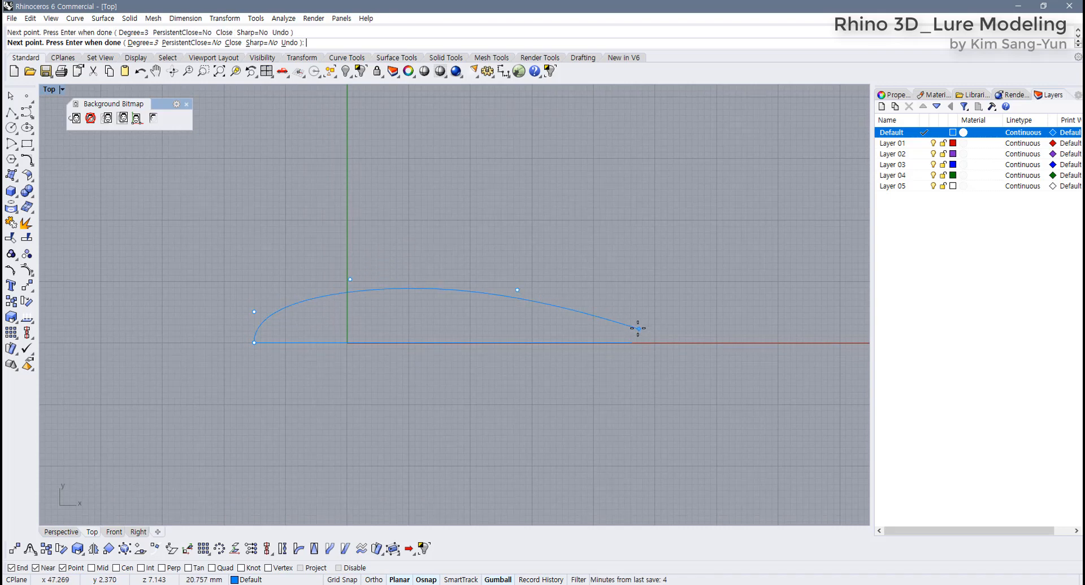
right_click(636, 327)
Show the side curve's control points, move the two middle ones slightly towards the centre line and the snout one slightly outward.
drag(385, 312, 334, 267)
right_drag(360, 285, 383, 287)
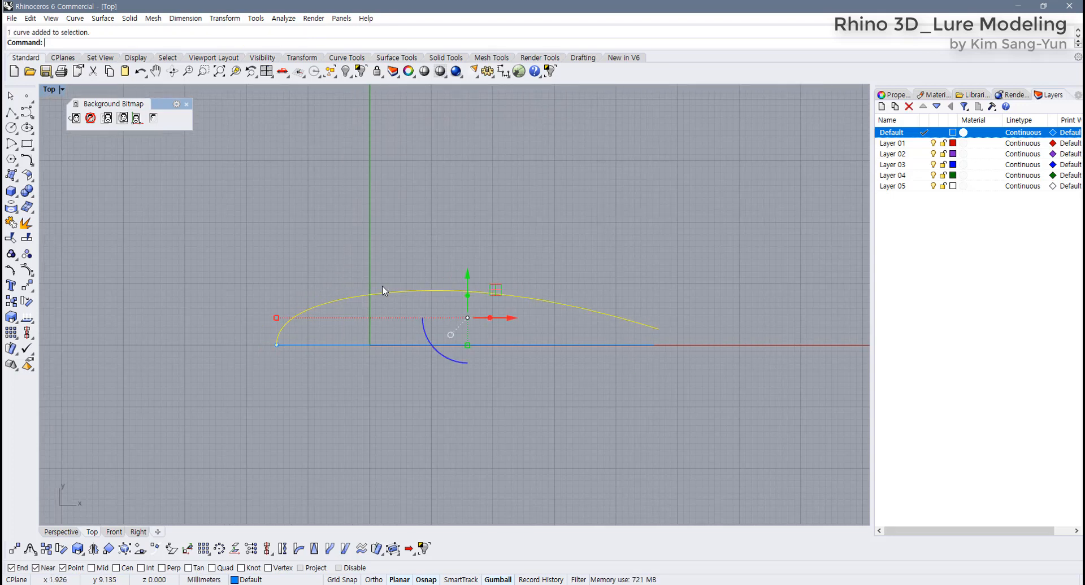
key(F10)
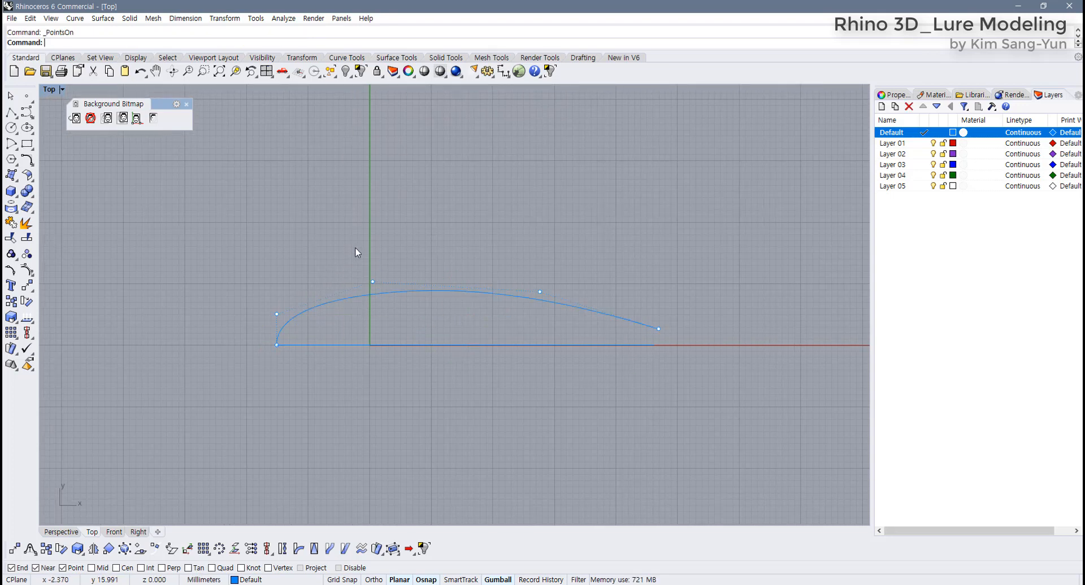
drag(334, 246, 388, 308)
drag(373, 250, 374, 257)
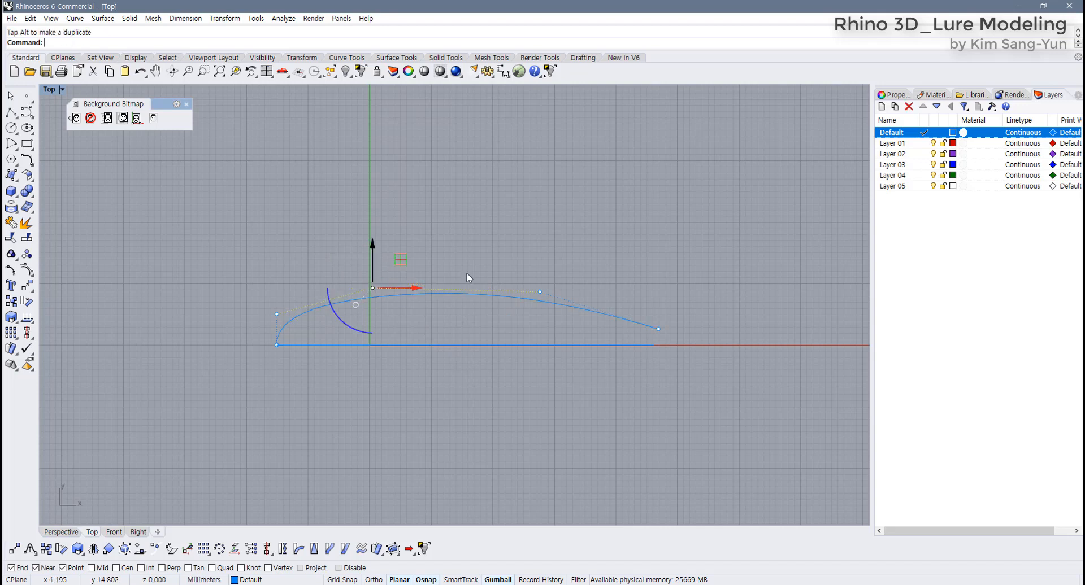
mouse_move(526, 271)
mouse_down()
mouse_move(556, 307)
mouse_move(545, 273)
mouse_up()
click(494, 333)
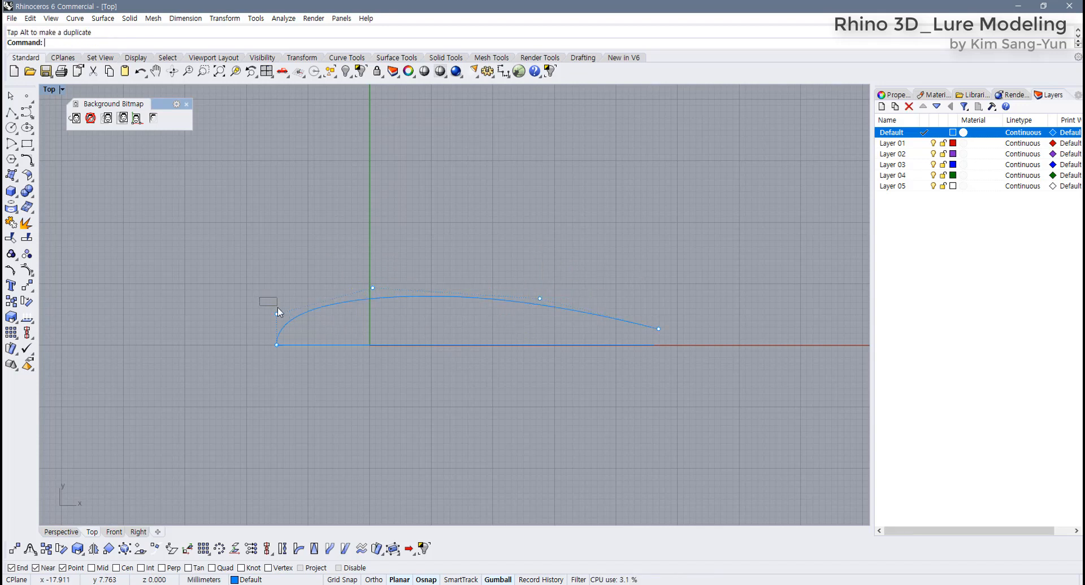
mouse_move(277, 308)
mouse_down()
mouse_move(292, 320)
mouse_move(277, 291)
mouse_up()
click(556, 247)
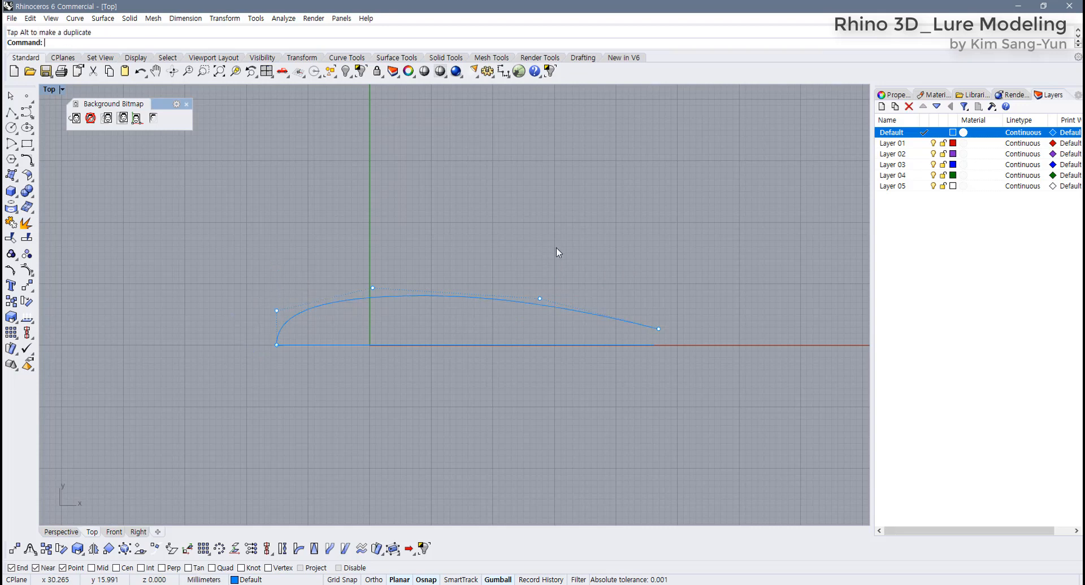
Hide the control points and mirror a copy of the side curve across the horizontal centre line starting at the snout point.
scroll(461, 305, down, 4)
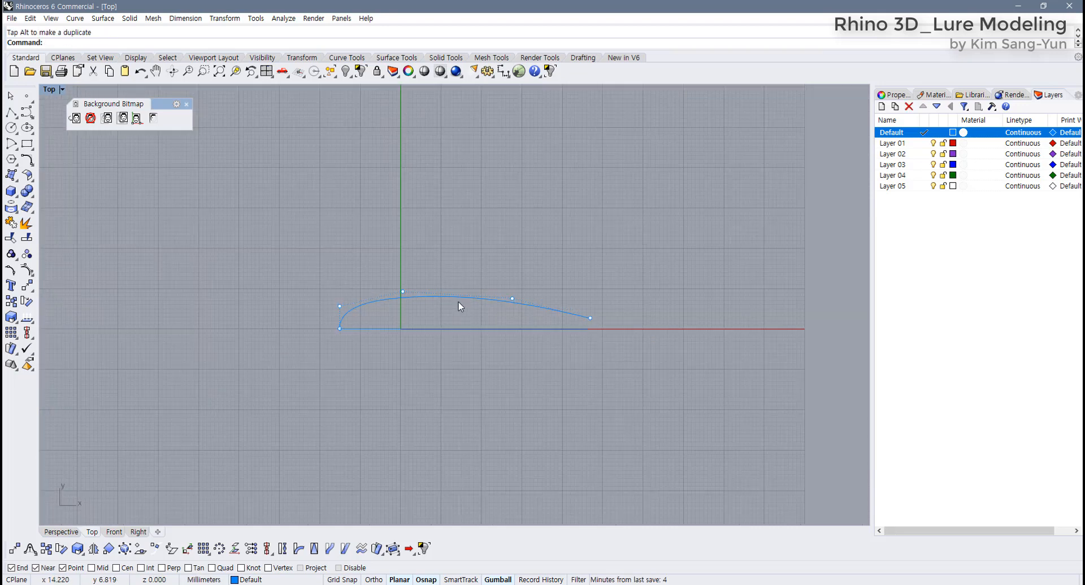
key(F11)
click(410, 297)
right_drag(420, 340, 365, 327)
scroll(365, 327, up, 2)
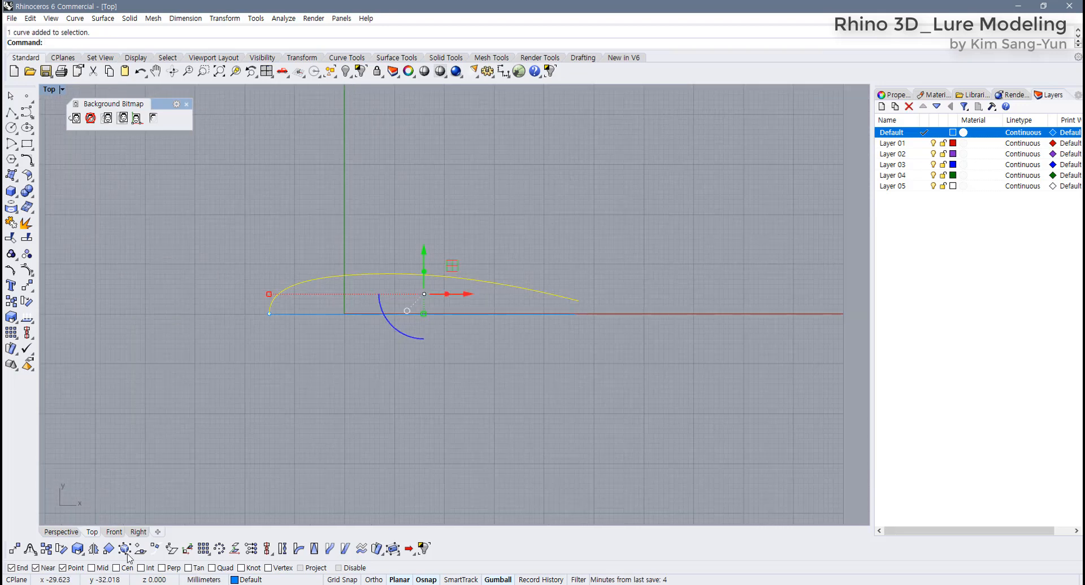
click(93, 551)
click(270, 314)
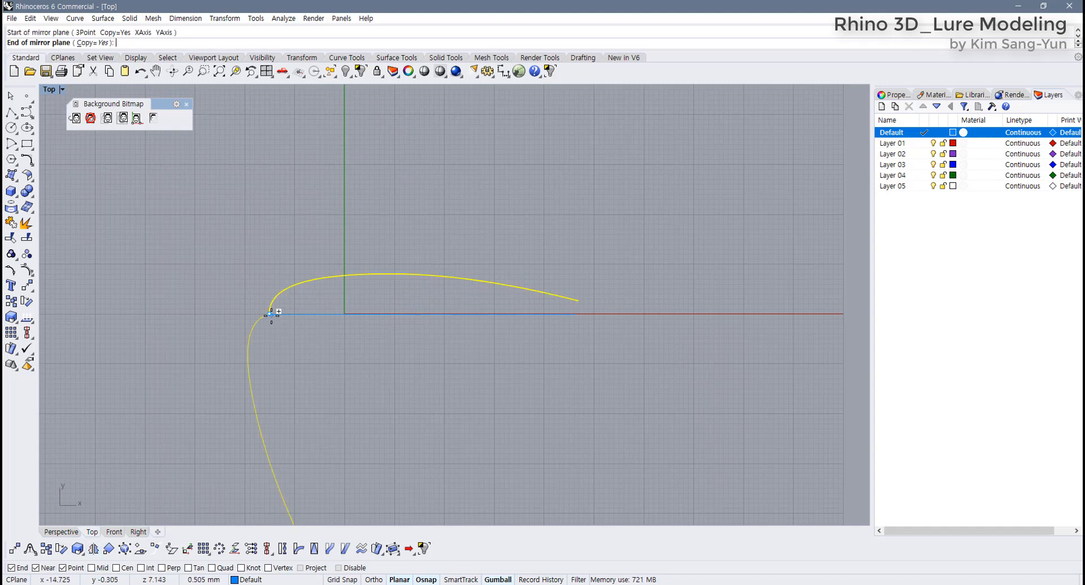
click(352, 315)
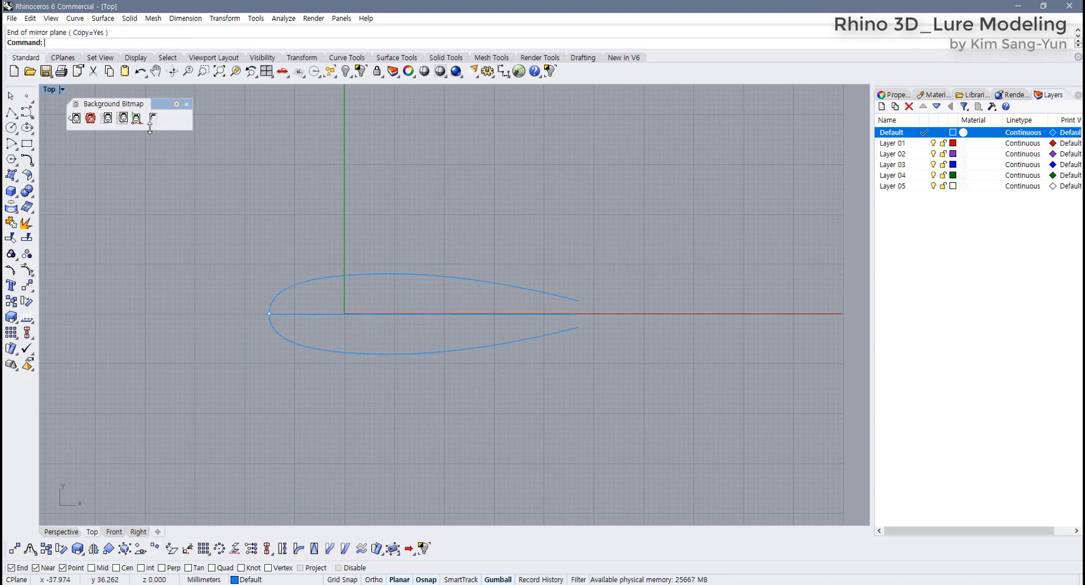
Restore the four-viewport layout and delete the original side curve above the centre line in the Top view.
double_click(48, 89)
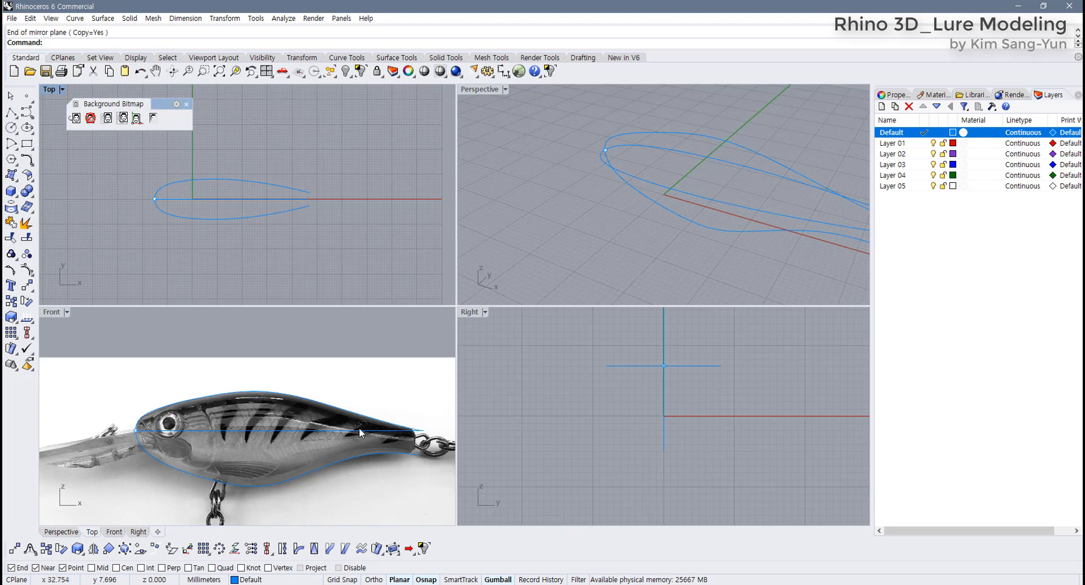
scroll(360, 434, up, 4)
right_drag(327, 439, 342, 434)
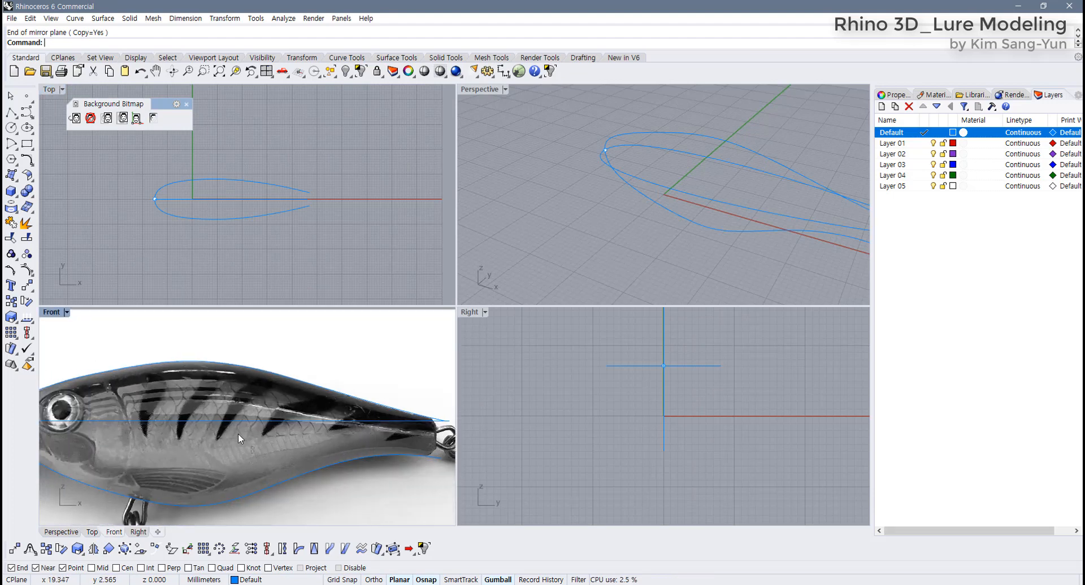
drag(238, 434, 219, 400)
right_drag(196, 443, 251, 430)
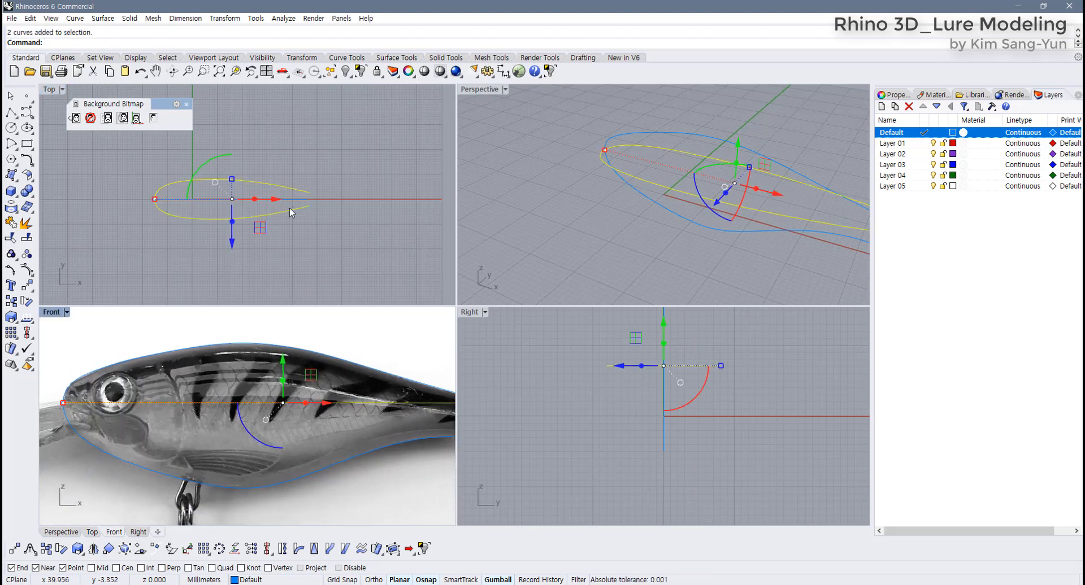
click(266, 191)
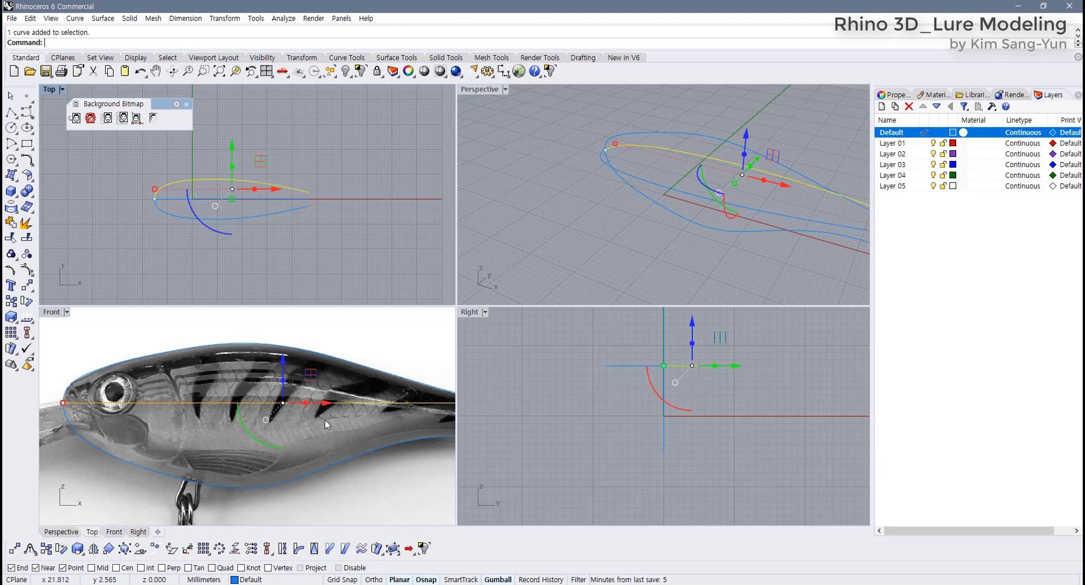
key(Delete)
Show the remaining side curve's control points in the maximized Front view and lower the two middle ones slightly.
click(283, 399)
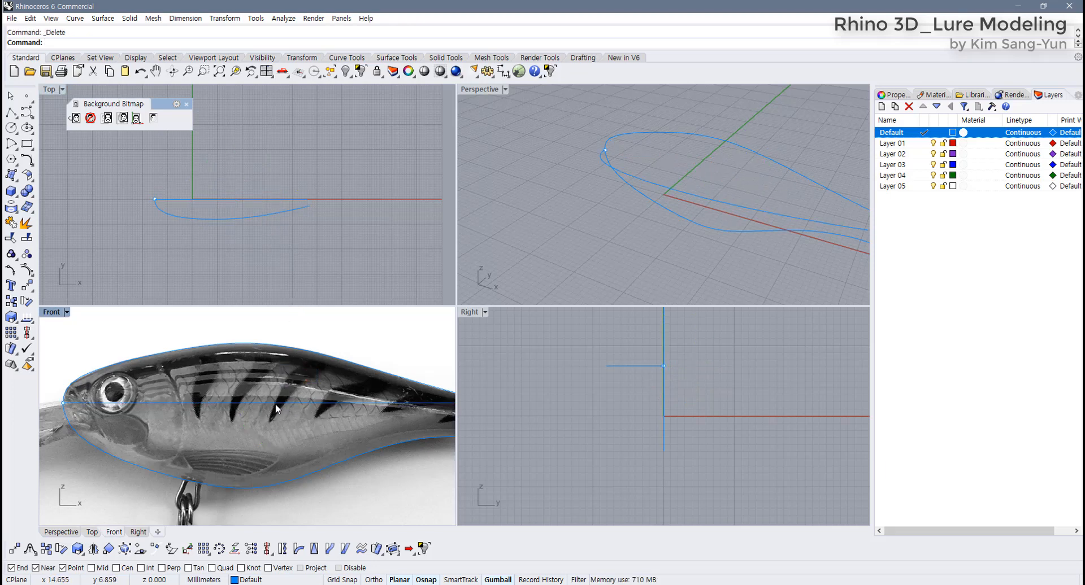
click(276, 403)
scroll(275, 408, down, 3)
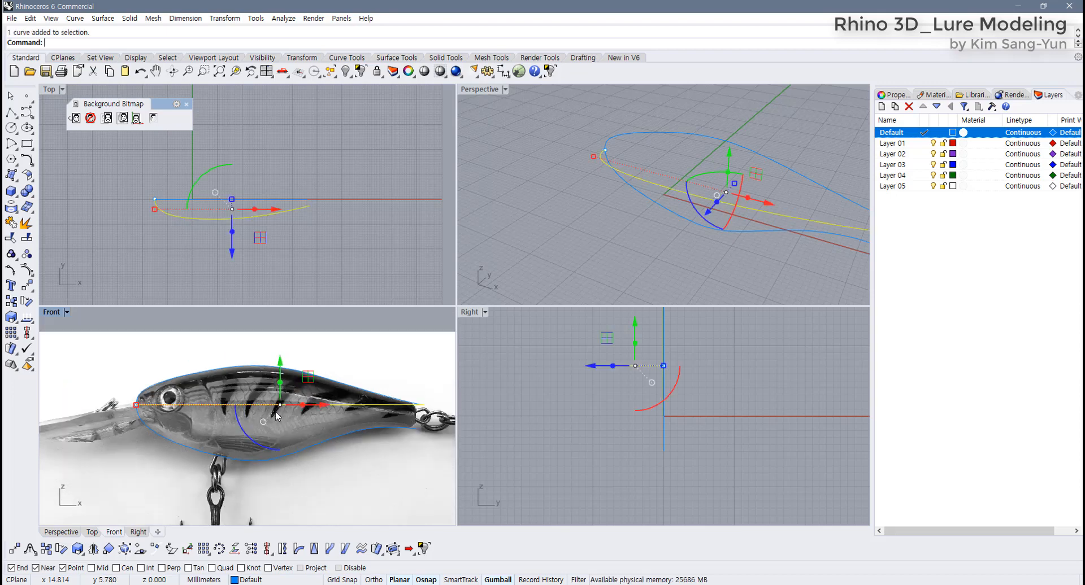
double_click(54, 312)
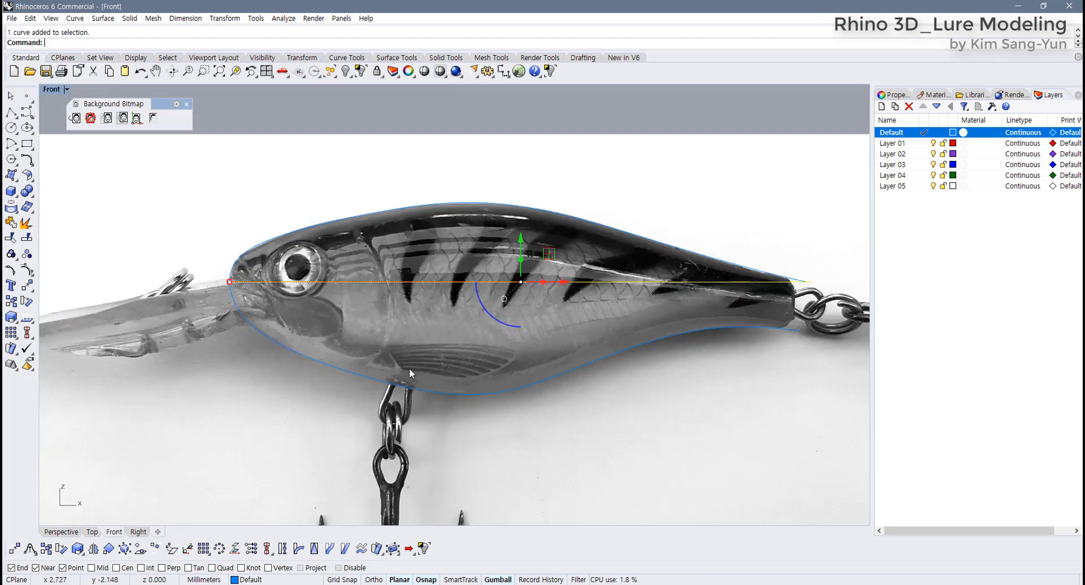
scroll(409, 369, up, 2)
key(F10)
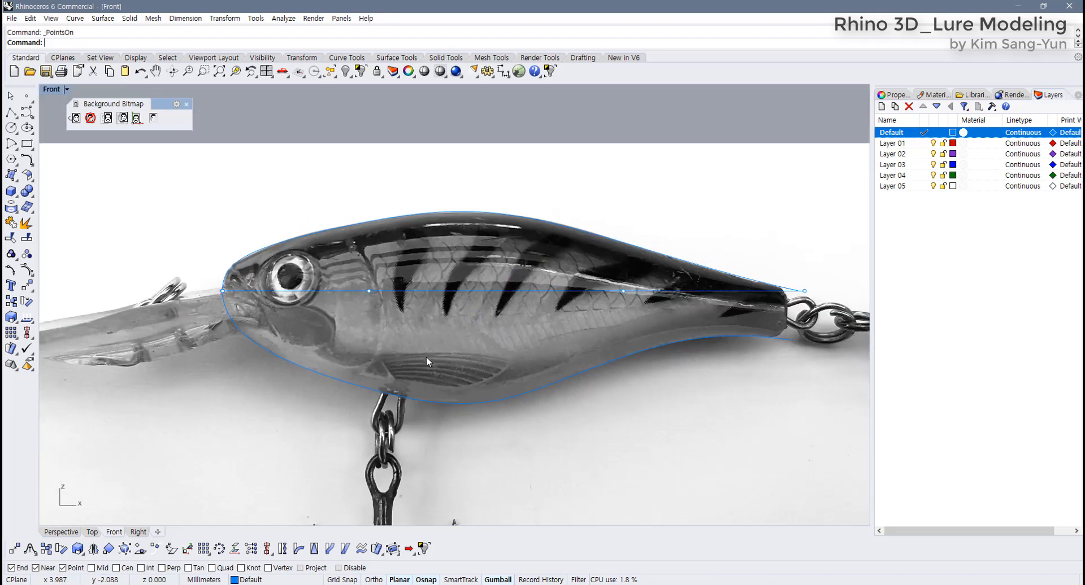
drag(342, 272, 676, 332)
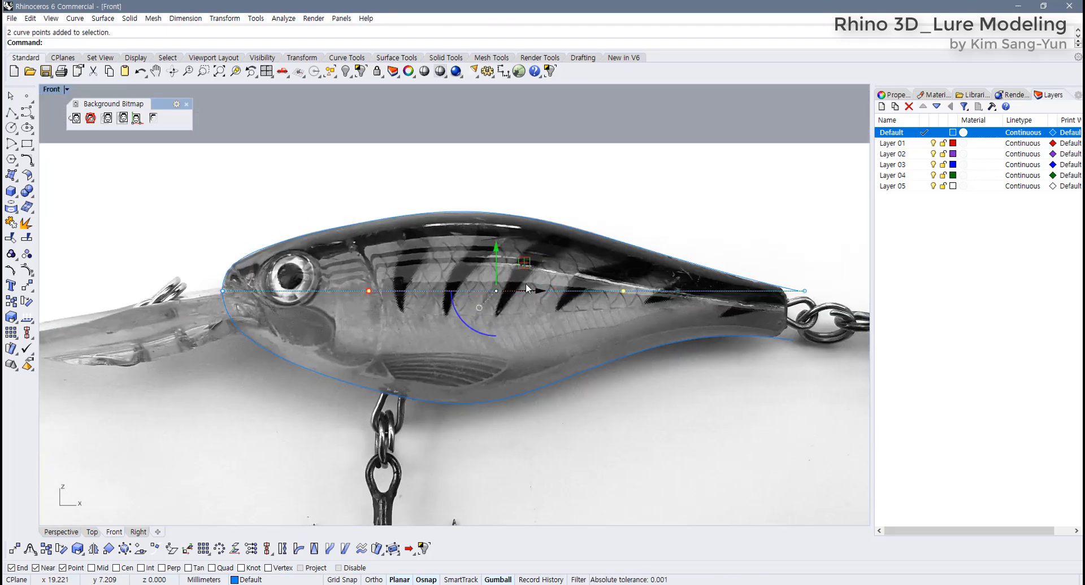
drag(497, 261, 499, 281)
Lower the side curve's tail endpoint to the level of the middle control points and fine-tune the rear middle control point.
right_drag(640, 337, 437, 365)
scroll(574, 329, up, 2)
click(605, 311)
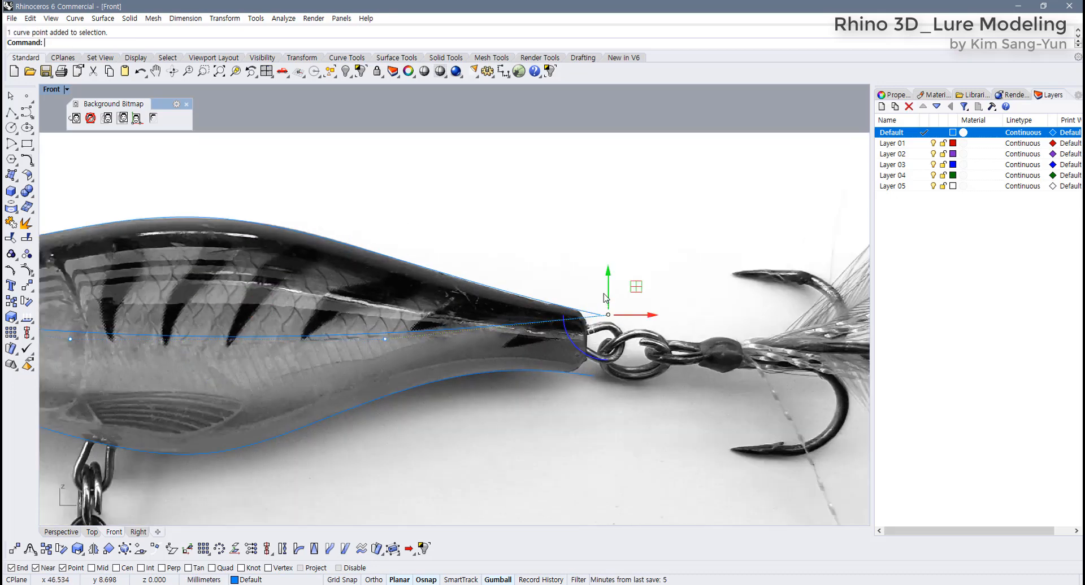
drag(608, 287, 610, 315)
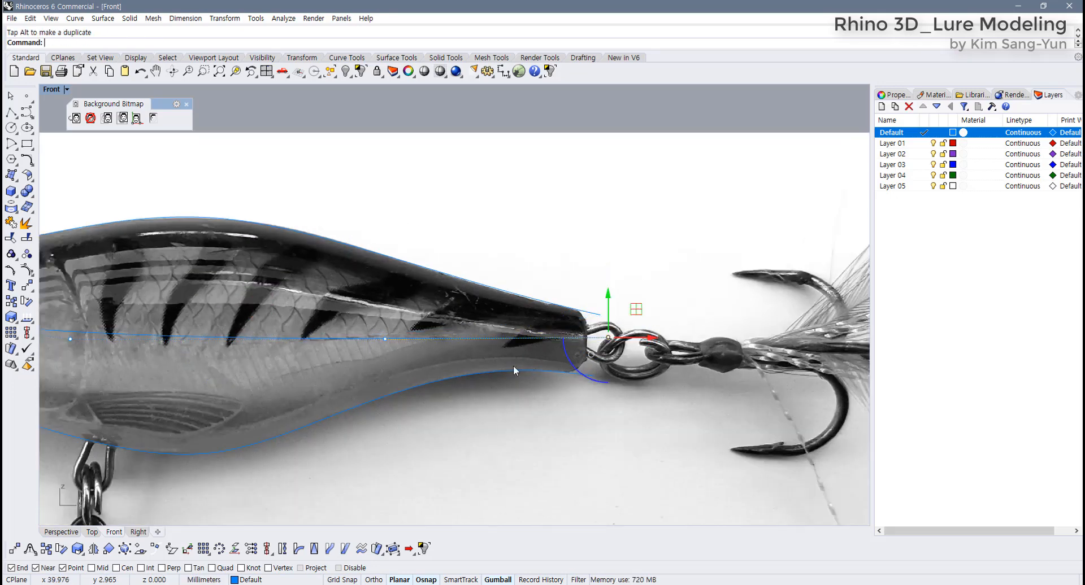
scroll(513, 365, down, 2)
drag(463, 357, 519, 327)
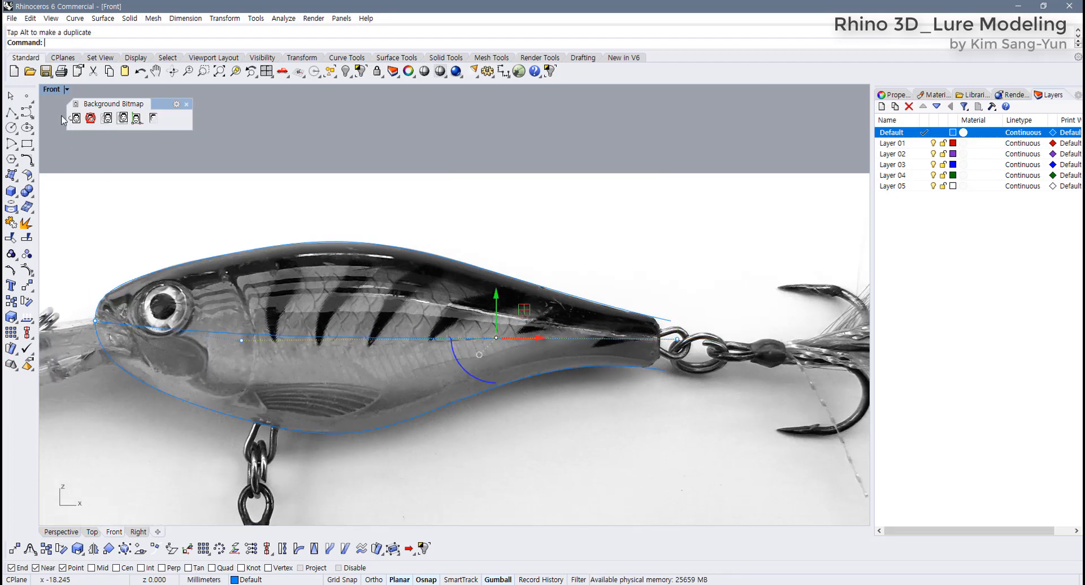
Restore the four-viewport layout, move the two control points behind the snout slightly outward in the Top view, and select the side curve.
double_click(52, 91)
click(194, 230)
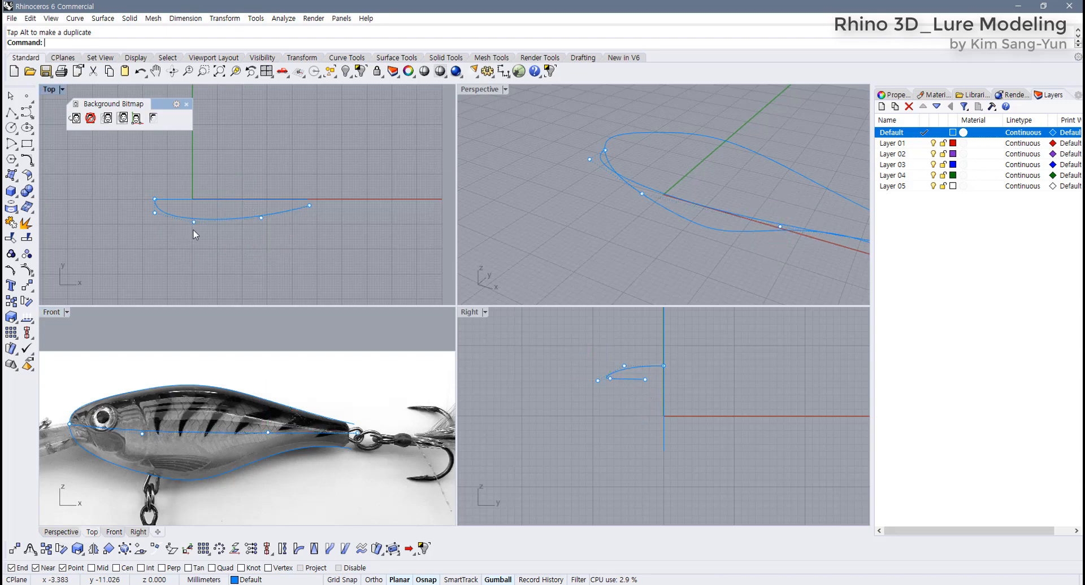
scroll(209, 235, up, 3)
key(F10)
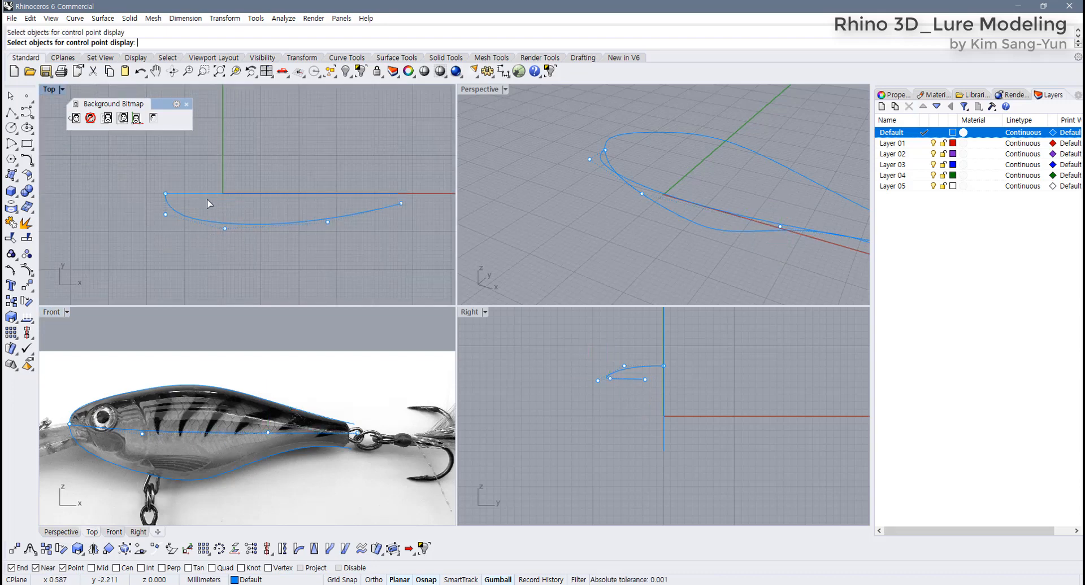
key(Return)
drag(148, 265, 197, 194)
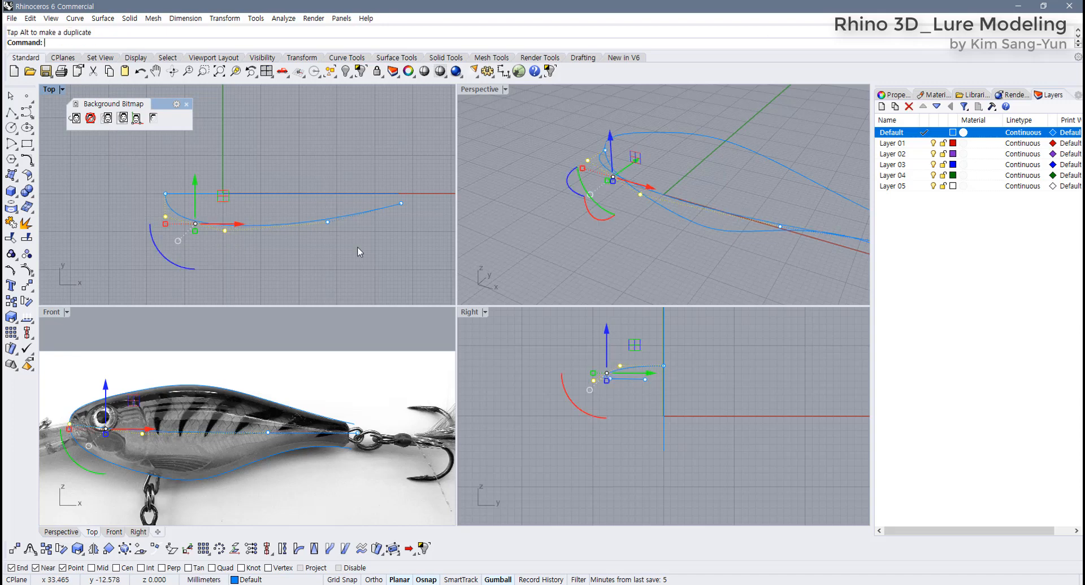
click(359, 255)
click(302, 224)
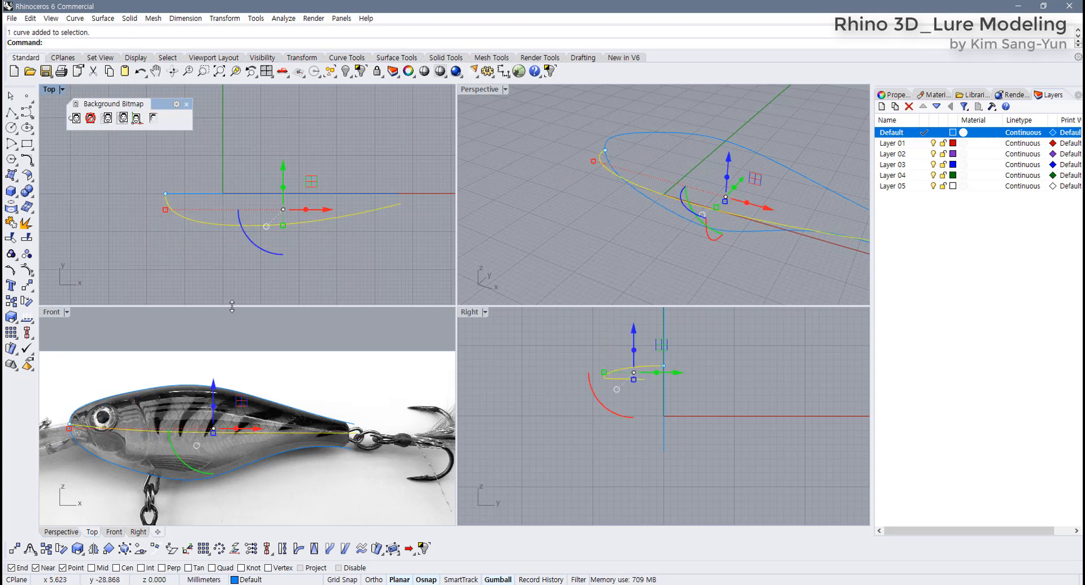
Mirror the side curve across the lure's centre line in the Top view, starting the mirror plane at the snout point.
click(93, 549)
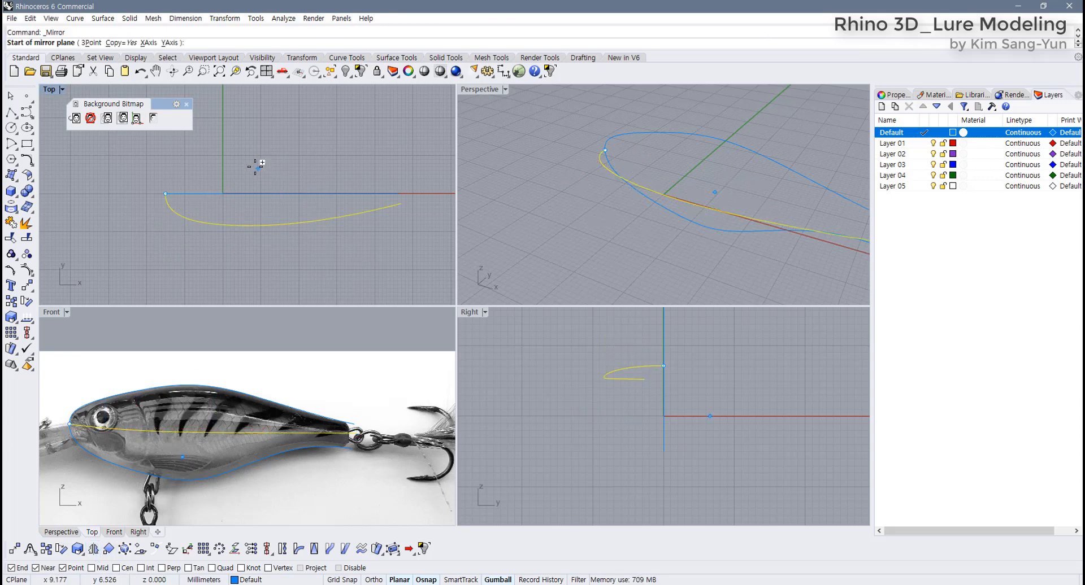
click(166, 194)
click(219, 193)
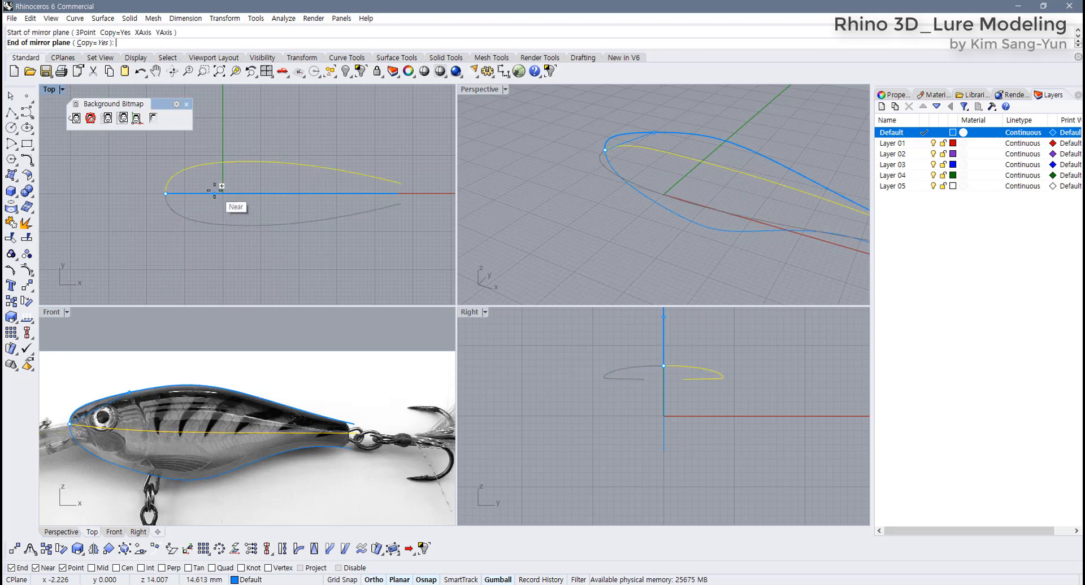
Examine the mirrored curve set in the Perspective view and the curves' tail ends against the photo in the Front view.
click(511, 235)
right_drag(511, 235, 612, 216)
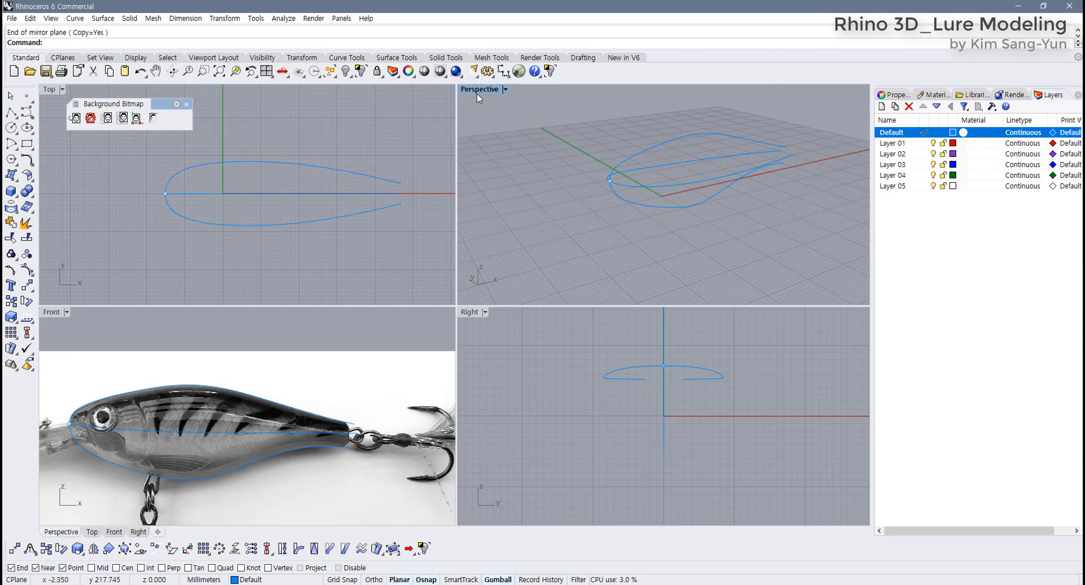
scroll(320, 386, up, 5)
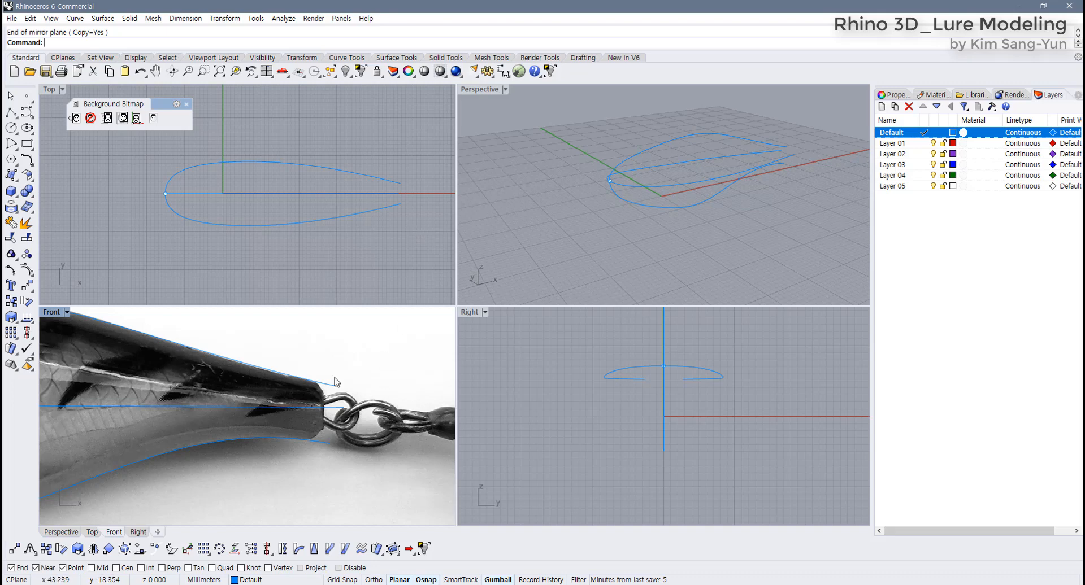
drag(353, 363, 335, 479)
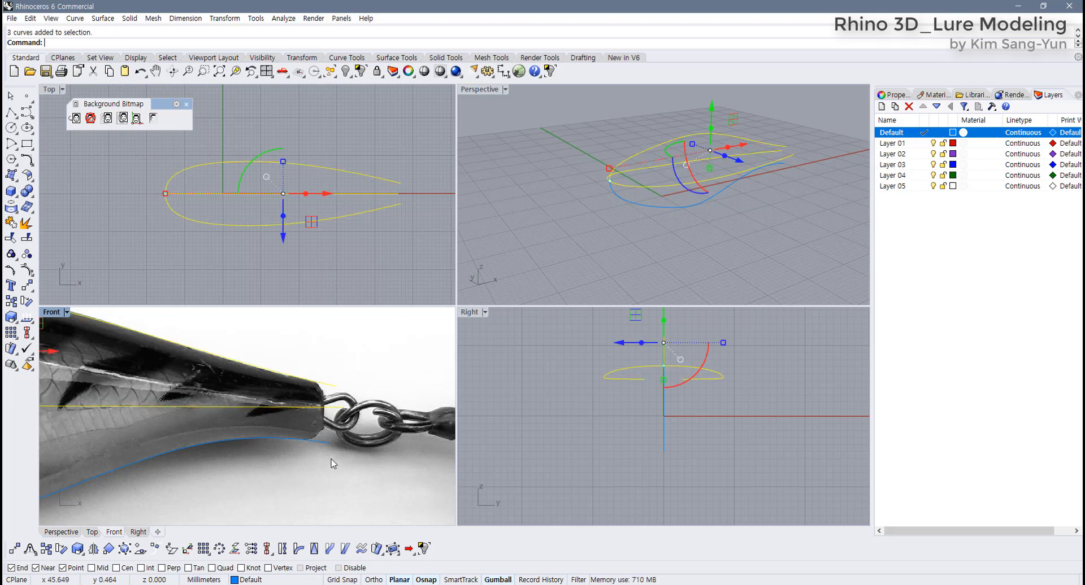
click(347, 457)
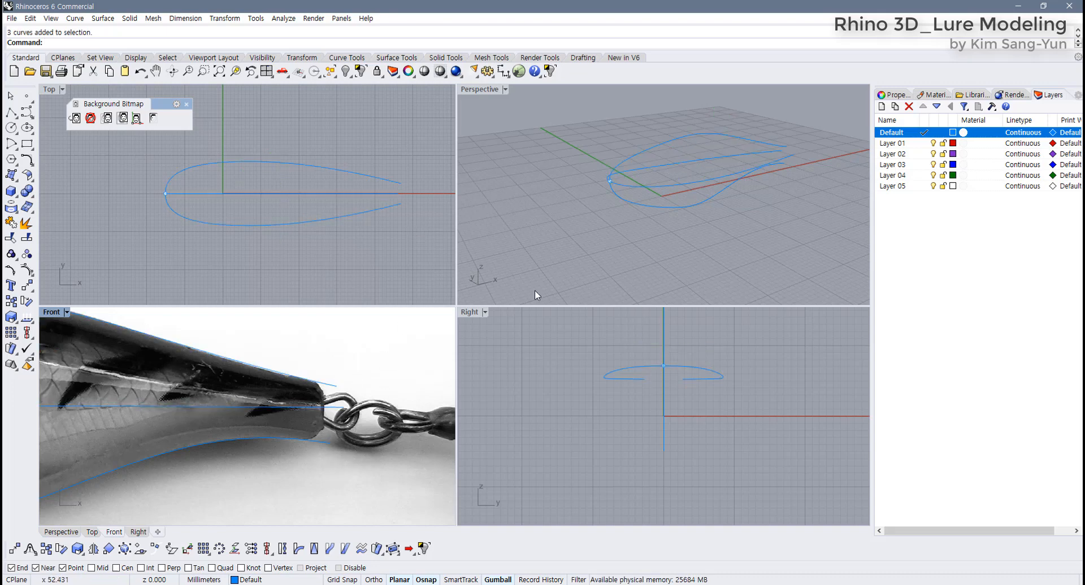
right_drag(619, 189, 673, 208)
scroll(710, 168, up, 4)
right_drag(709, 167, 684, 167)
Set the Default layer's colour to a dark blue, RGB 0, 76, 144.
click(952, 133)
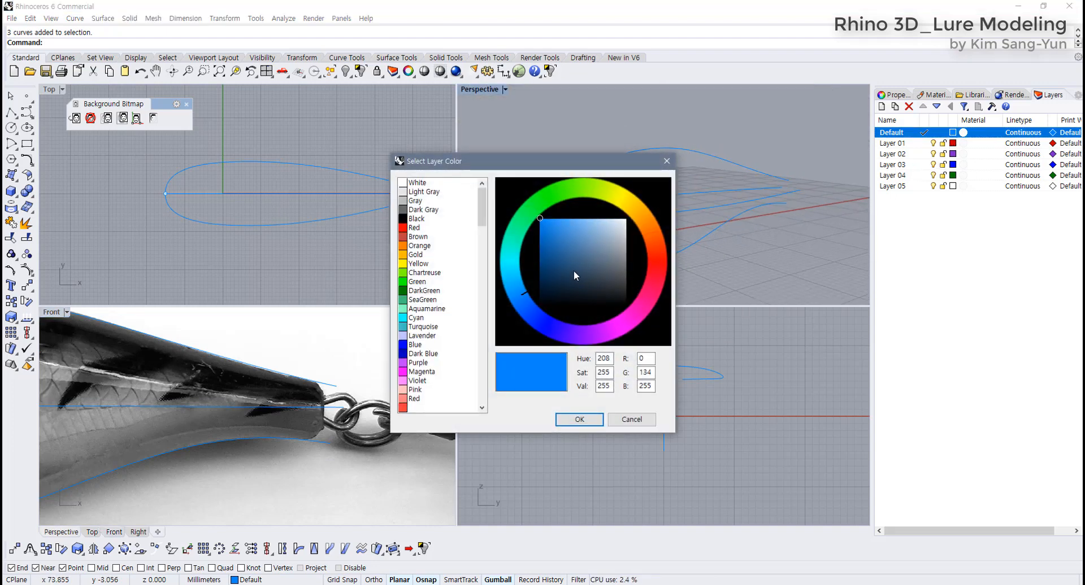
click(540, 253)
click(579, 419)
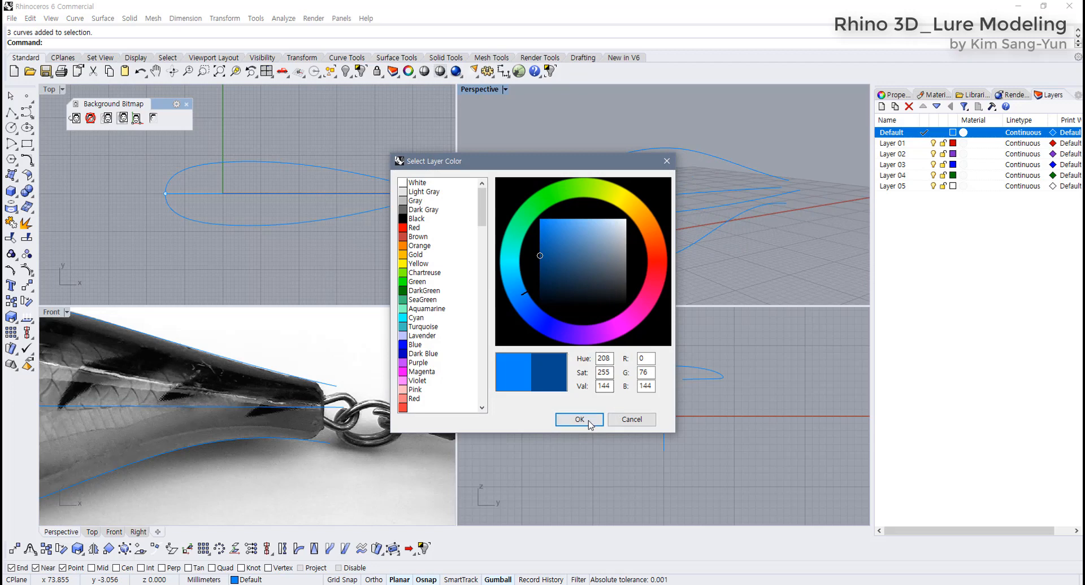
Set the Default layer's colour to a bright orange-red, RGB 255, 40, 0.
click(955, 132)
click(659, 249)
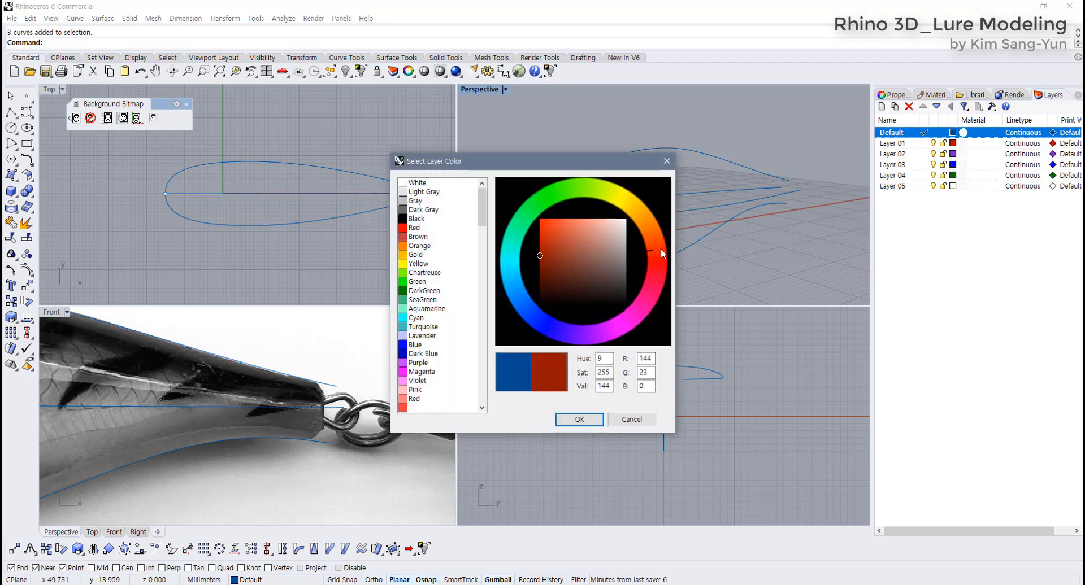
click(539, 218)
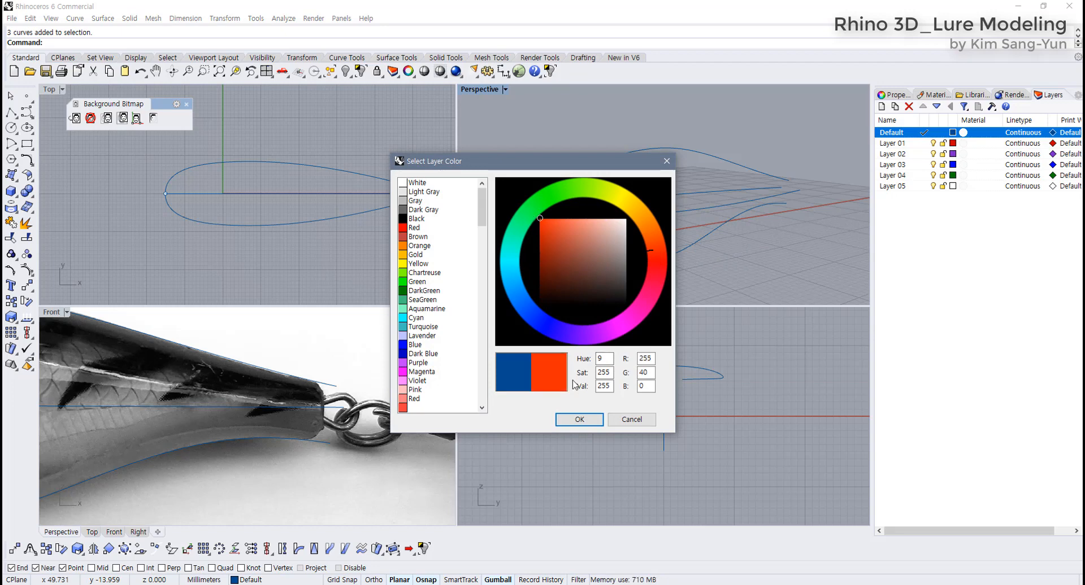
click(580, 419)
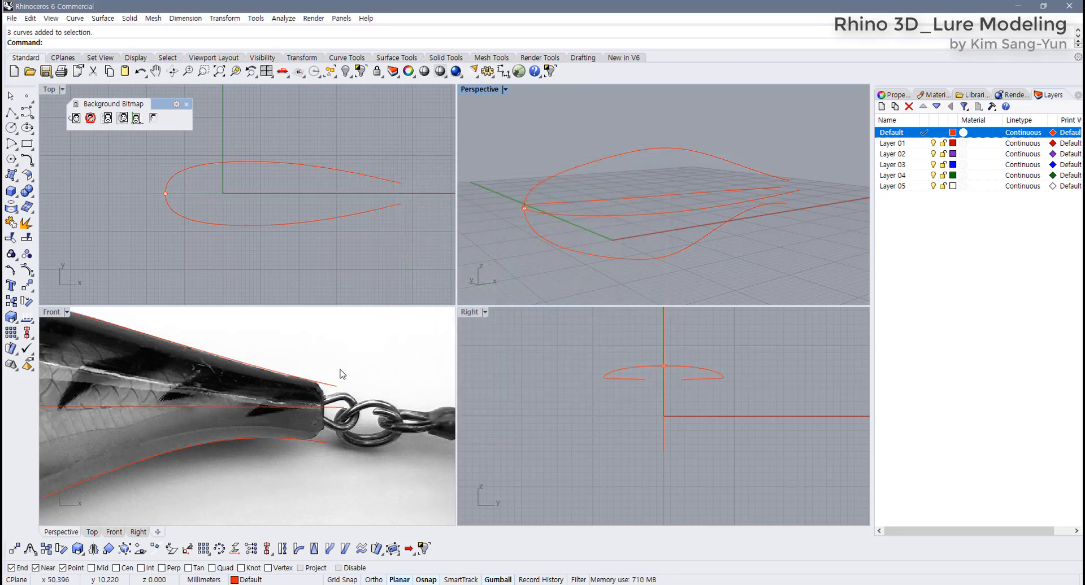
Start a curve from cross-section profiles, choosing the back, side, belly and opposite side curves in order around the body.
mouse_move(552, 194)
right_down()
mouse_move(581, 201)
mouse_move(649, 182)
mouse_move(596, 181)
mouse_move(605, 225)
mouse_move(622, 218)
mouse_move(552, 189)
right_up()
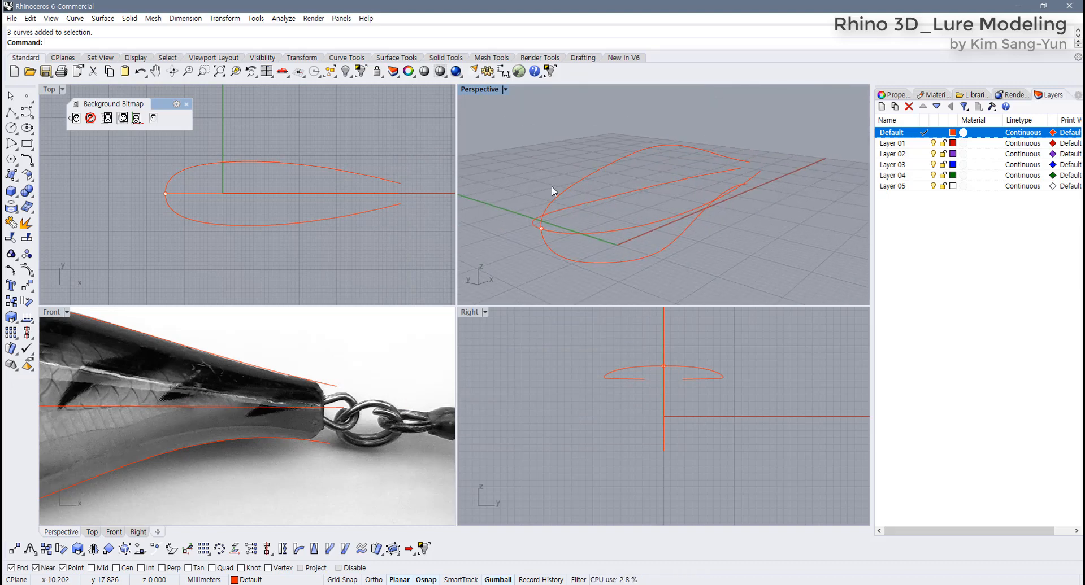
click(351, 63)
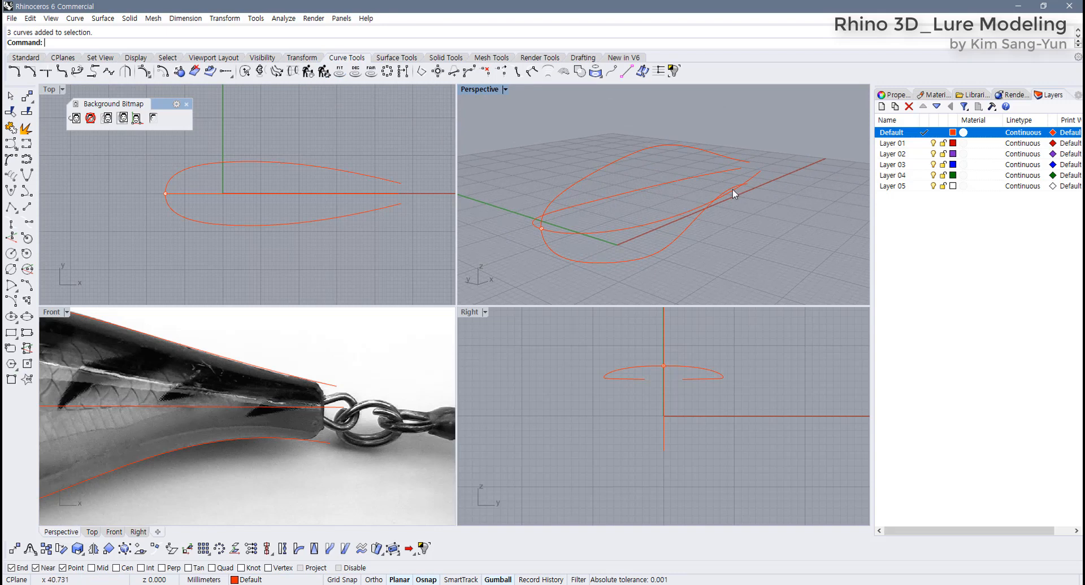
mouse_move(737, 169)
right_down()
mouse_move(700, 170)
mouse_move(702, 197)
mouse_move(658, 194)
mouse_move(694, 209)
mouse_move(718, 175)
right_up()
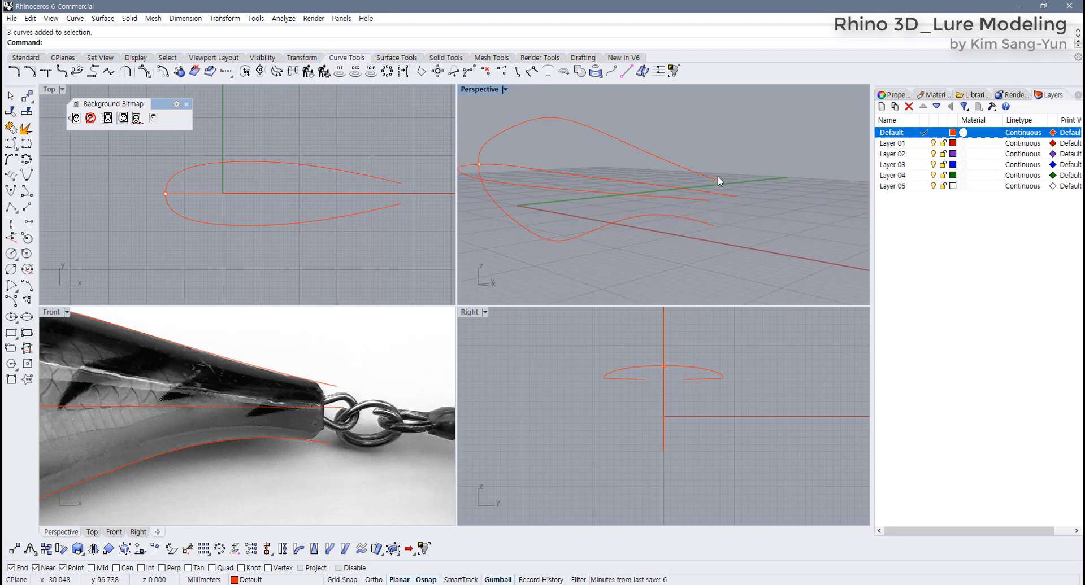
click(294, 73)
right_drag(576, 165, 643, 224)
click(657, 198)
click(683, 211)
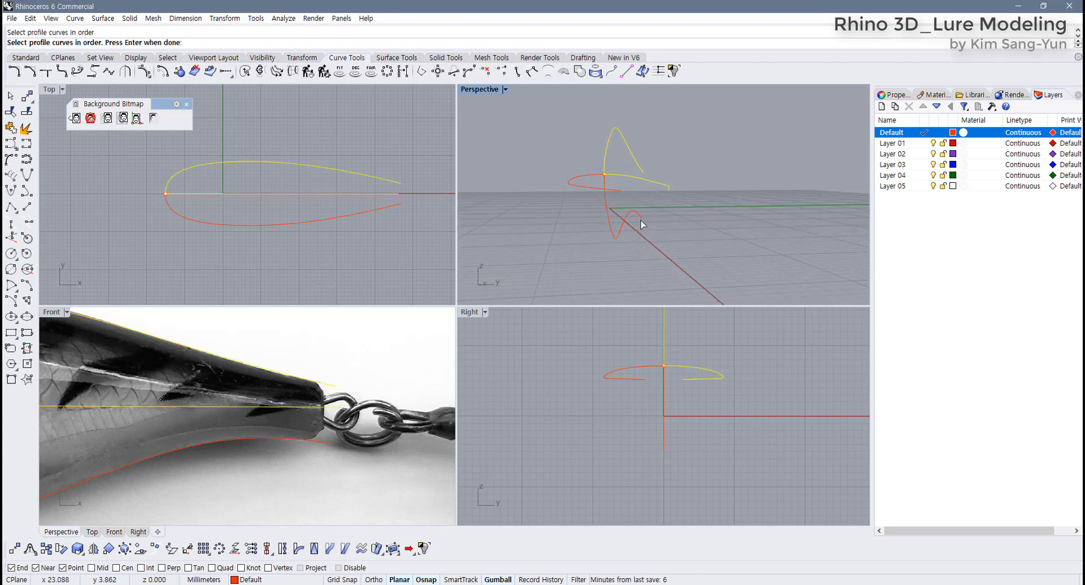
click(640, 219)
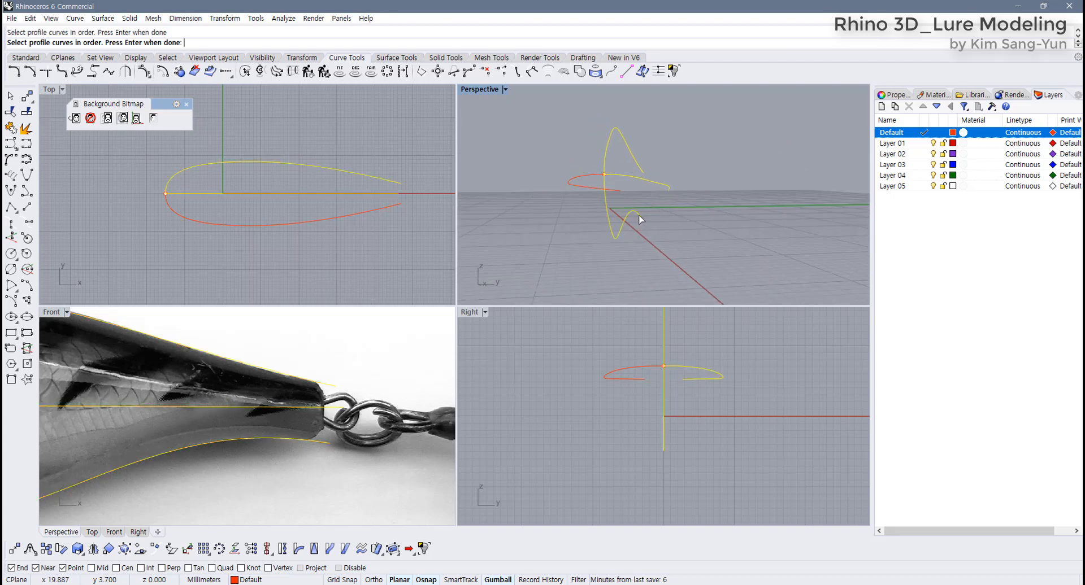
right_click(674, 212)
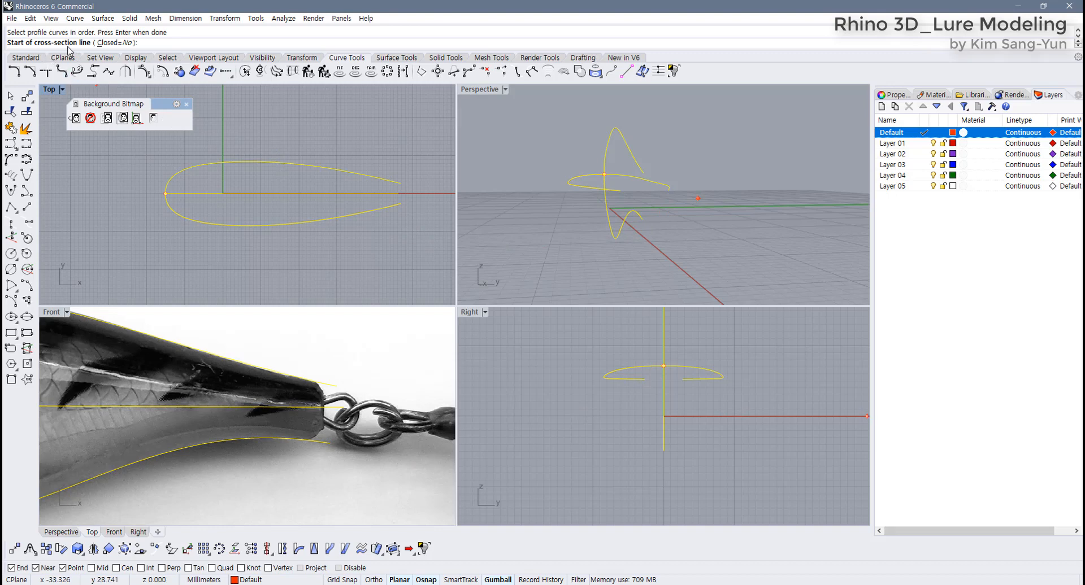
Set the cross-section to closed and create it along a vertical line through the lure's tail end in the Front view.
scroll(366, 353, up, 1)
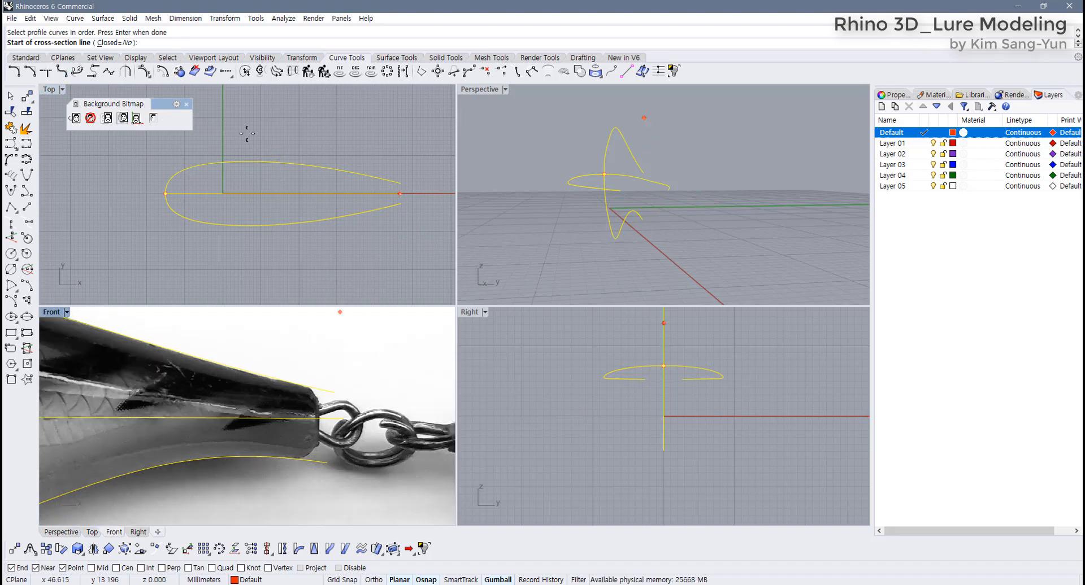
click(117, 43)
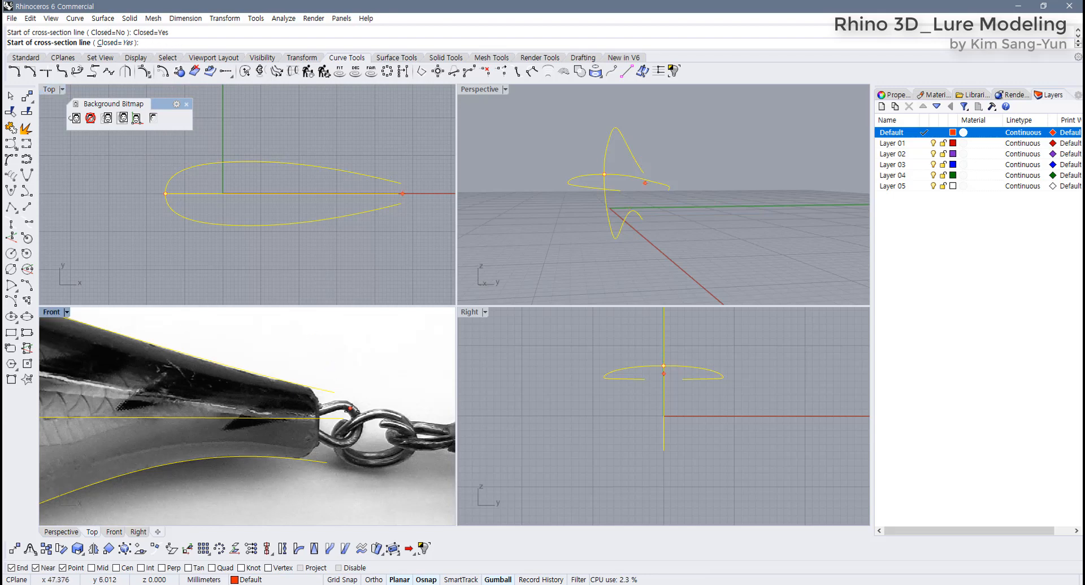
right_drag(332, 377, 342, 348)
click(326, 341)
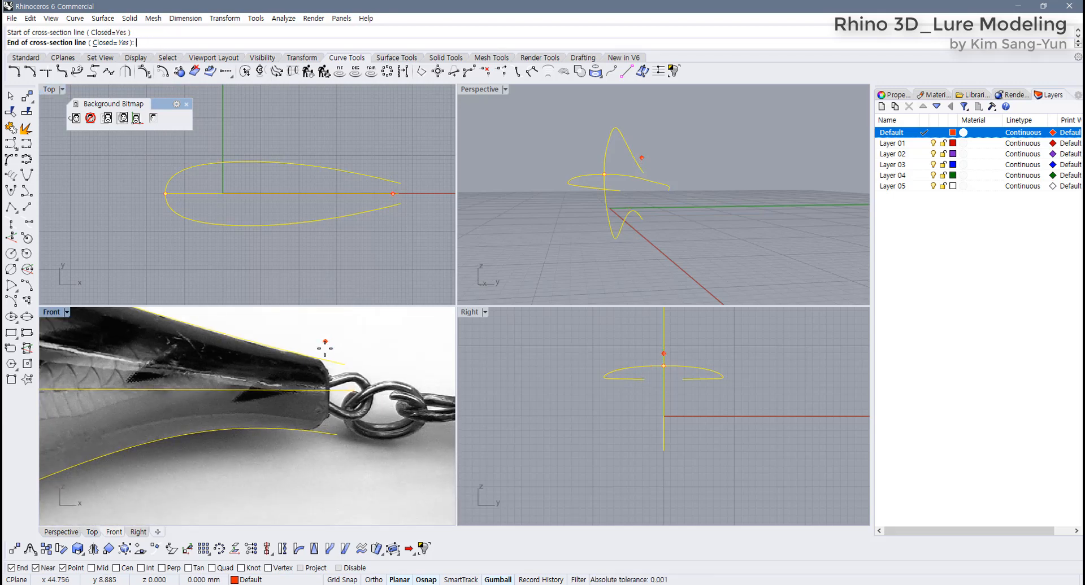
key(shift)
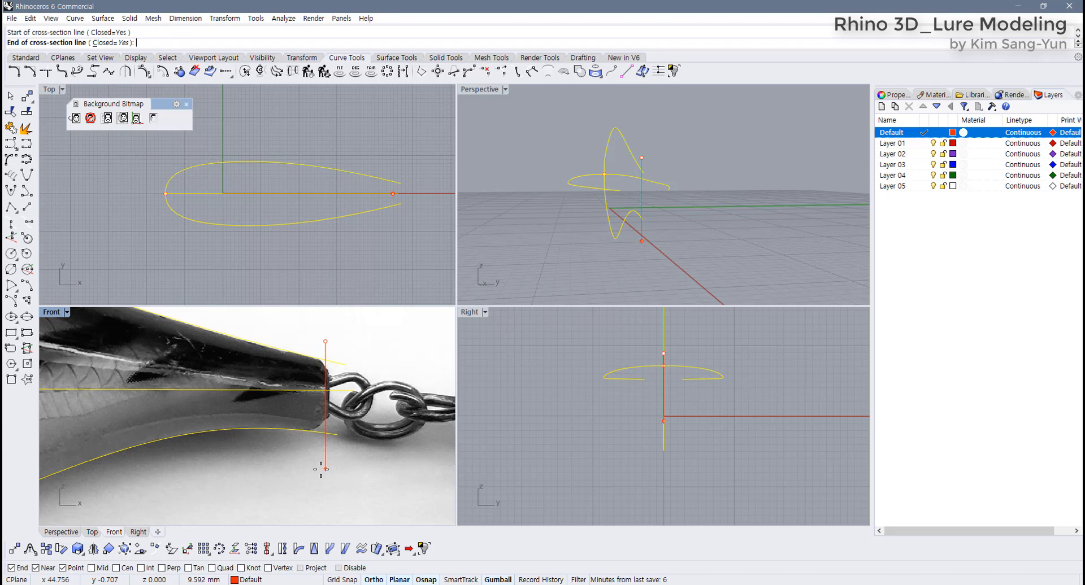
click(320, 469)
key(Return)
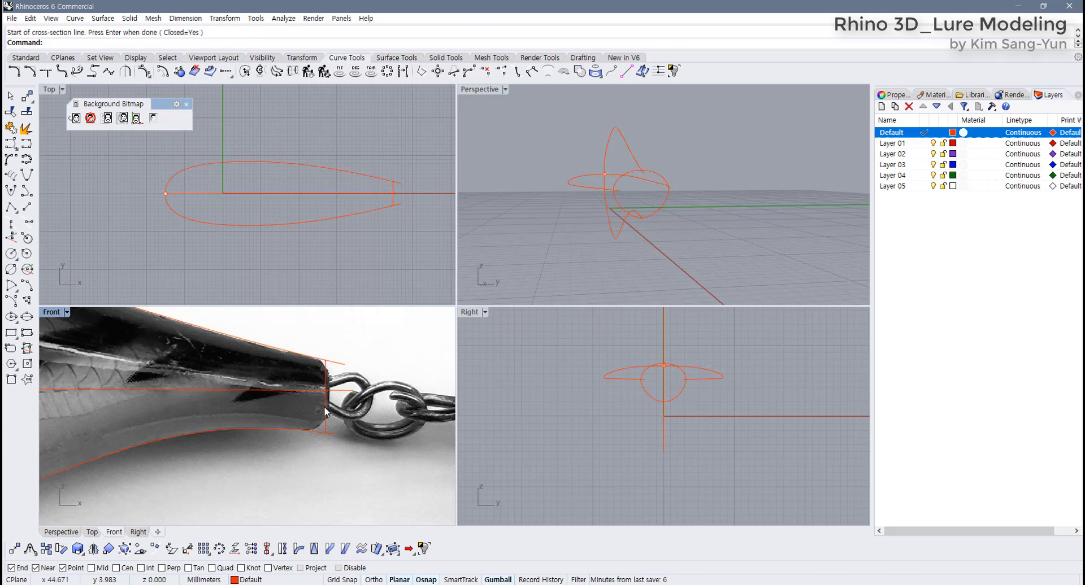
Inspect the tail cross-section curve in the maximized Perspective view and delete it.
click(326, 409)
click(756, 193)
right_drag(644, 209, 735, 217)
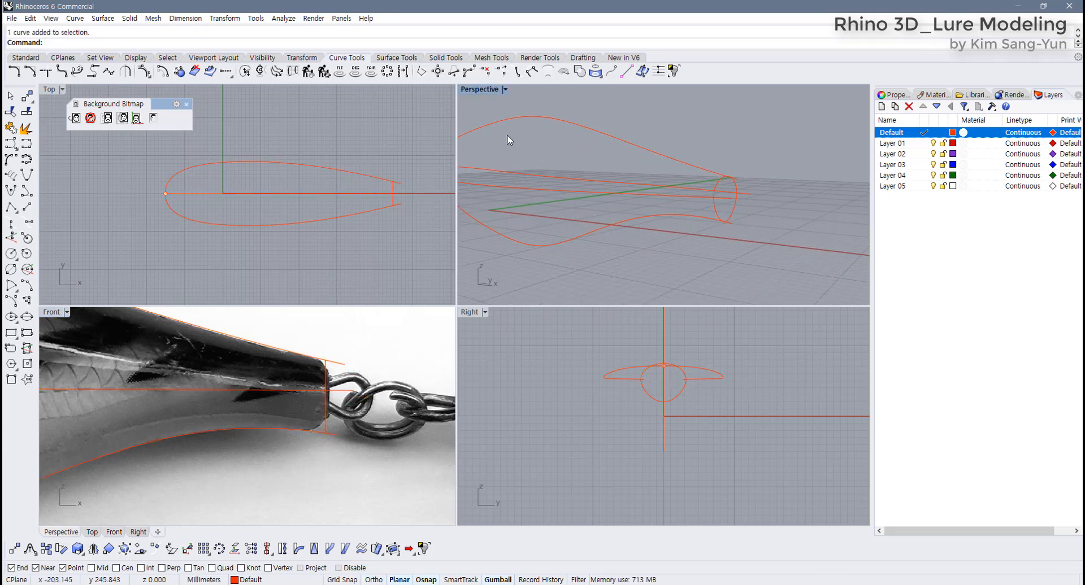
double_click(476, 91)
right_drag(496, 159, 632, 351)
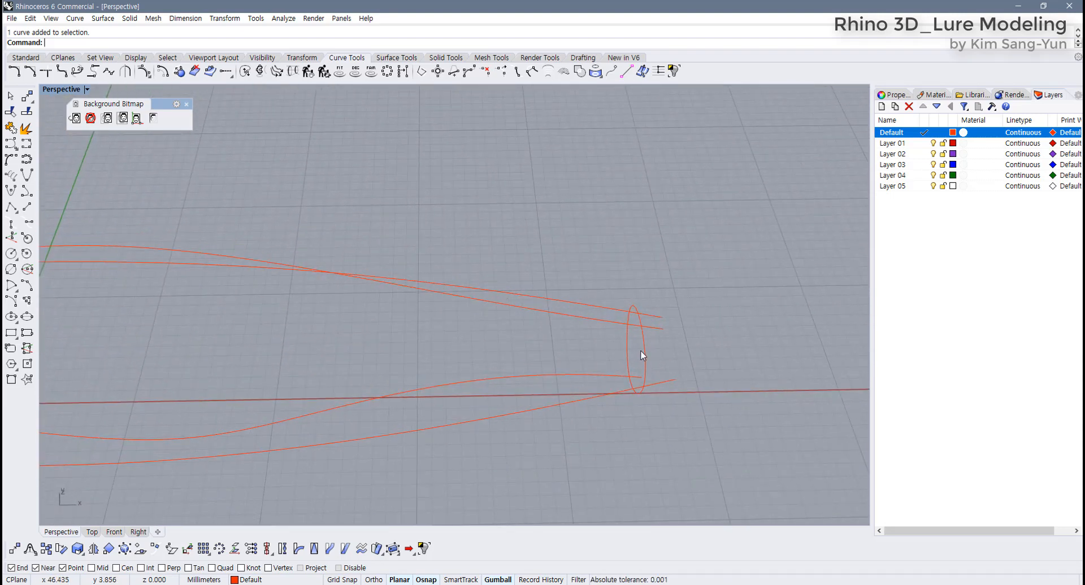
click(642, 351)
key(Delete)
Restore the four-viewport layout and delete the side curve below the centre line in the Top view.
click(596, 309)
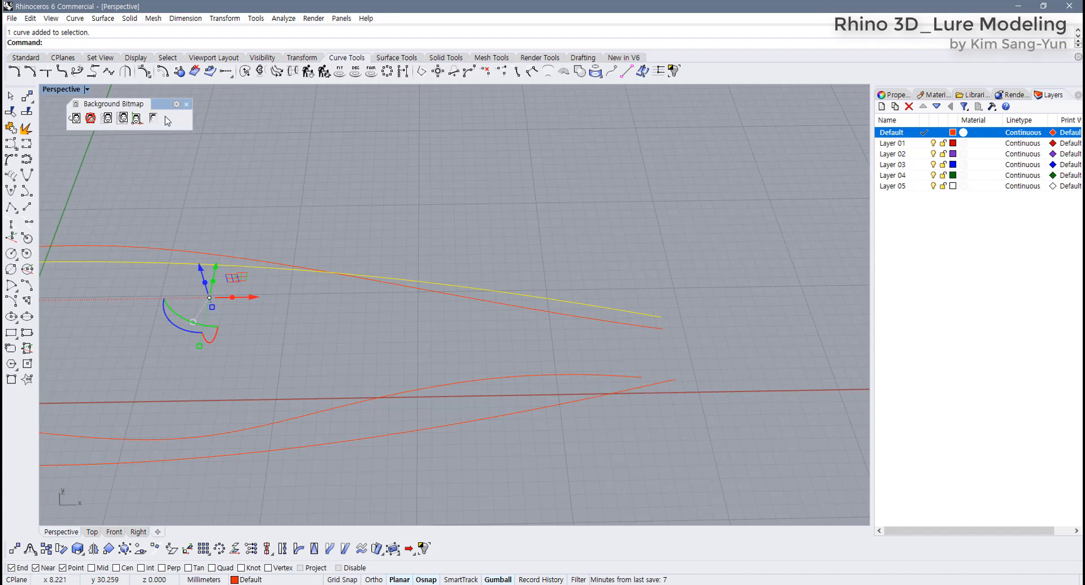
double_click(69, 92)
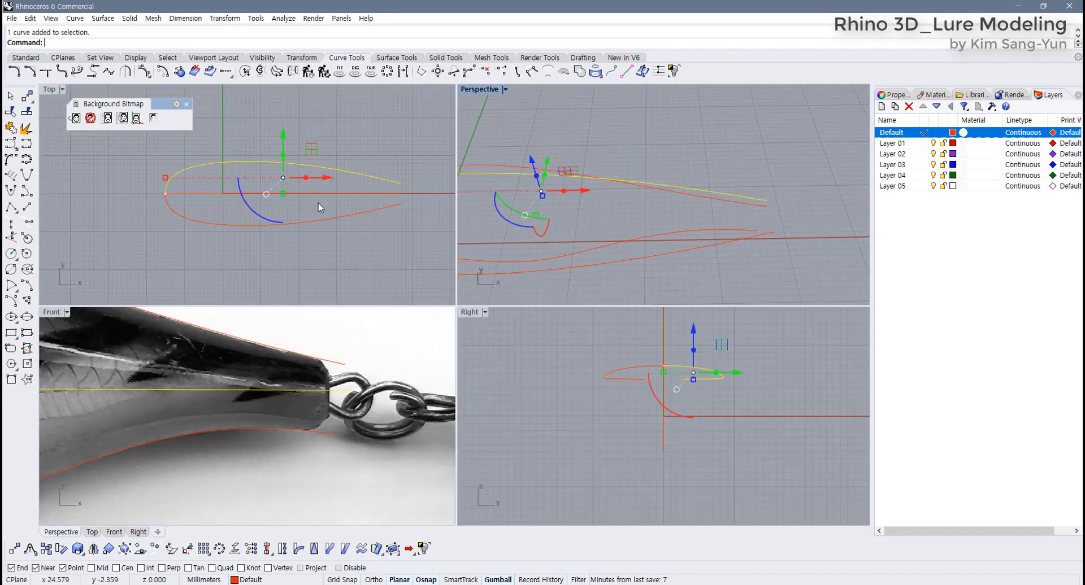
click(354, 244)
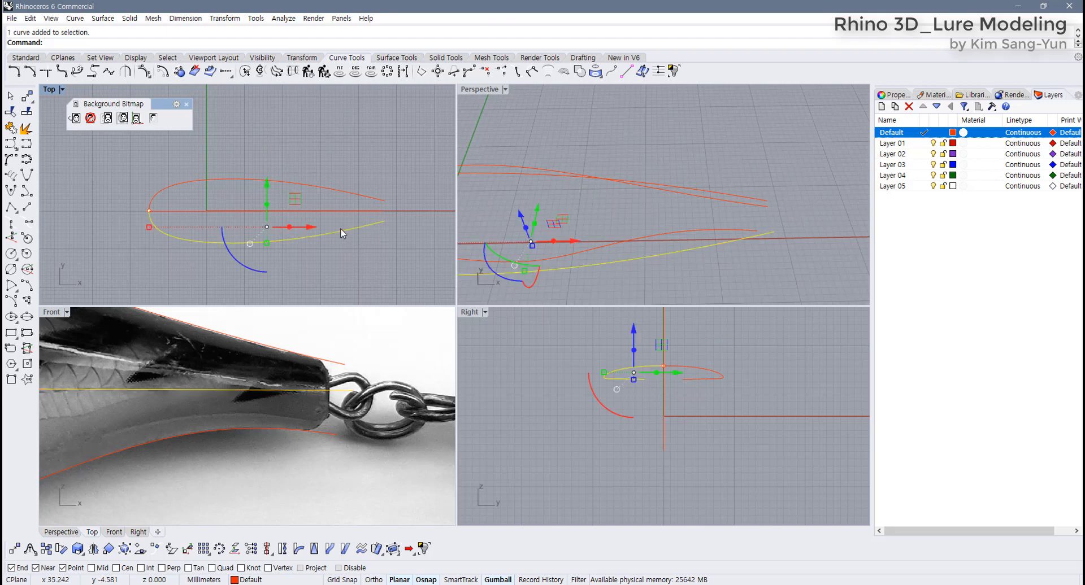
key(Delete)
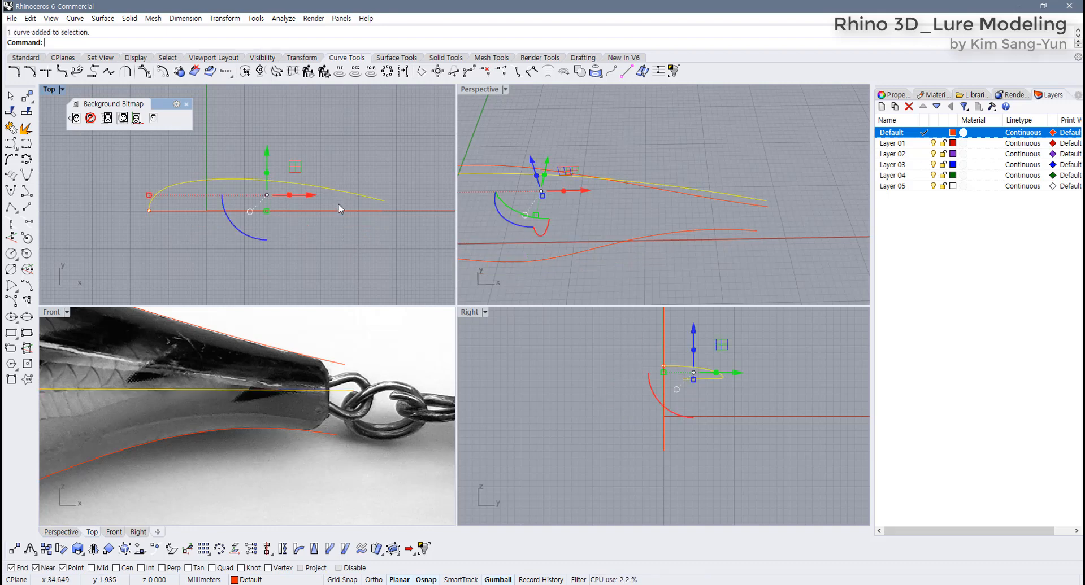
Turn on Record History and mirror the remaining side curve across the centre line from the snout point in the Top view.
click(551, 579)
right_click(160, 225)
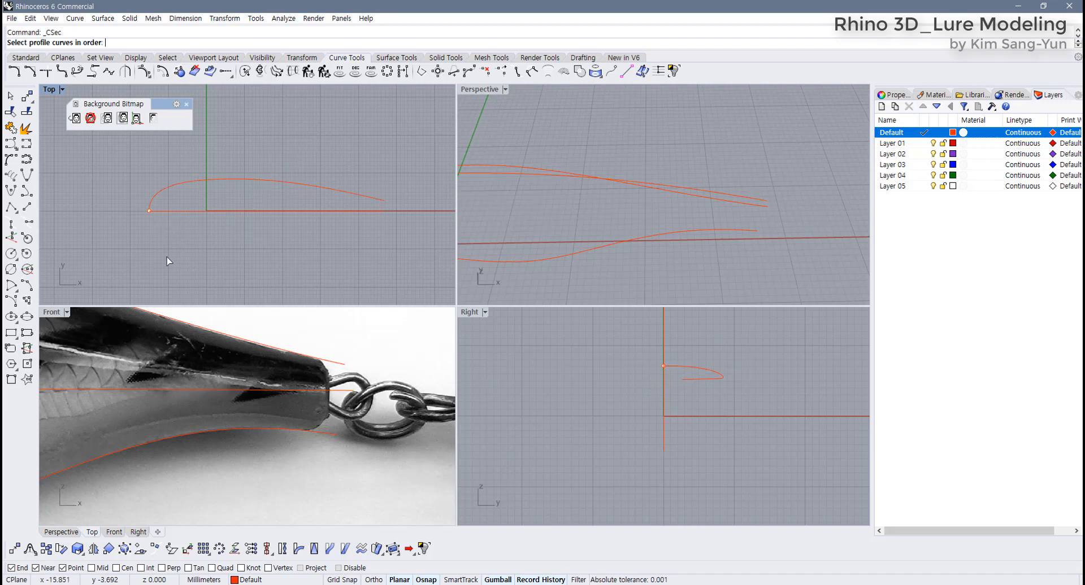
click(93, 548)
click(149, 210)
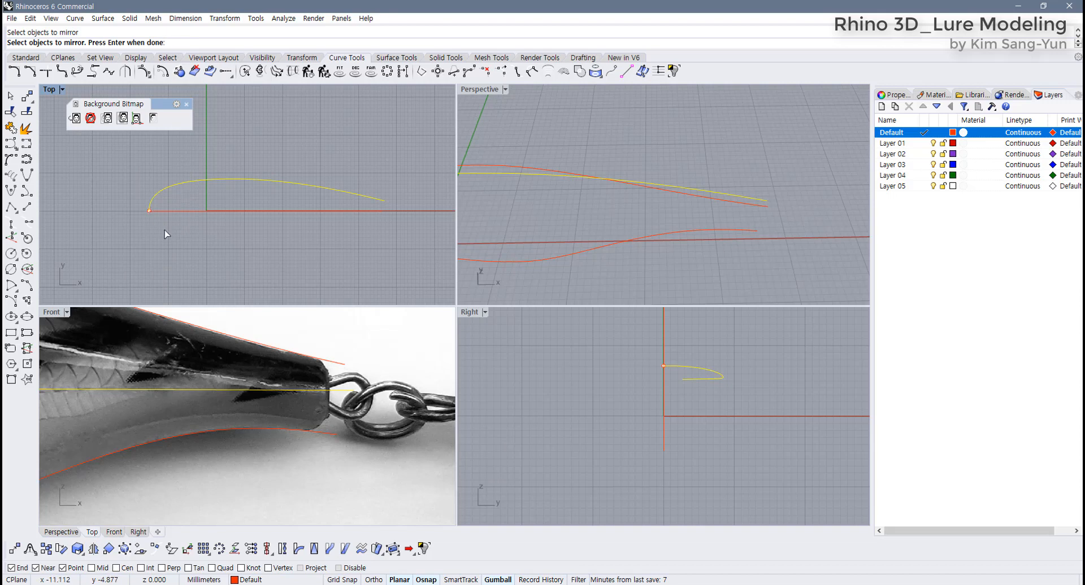
right_click(165, 223)
click(150, 211)
click(276, 211)
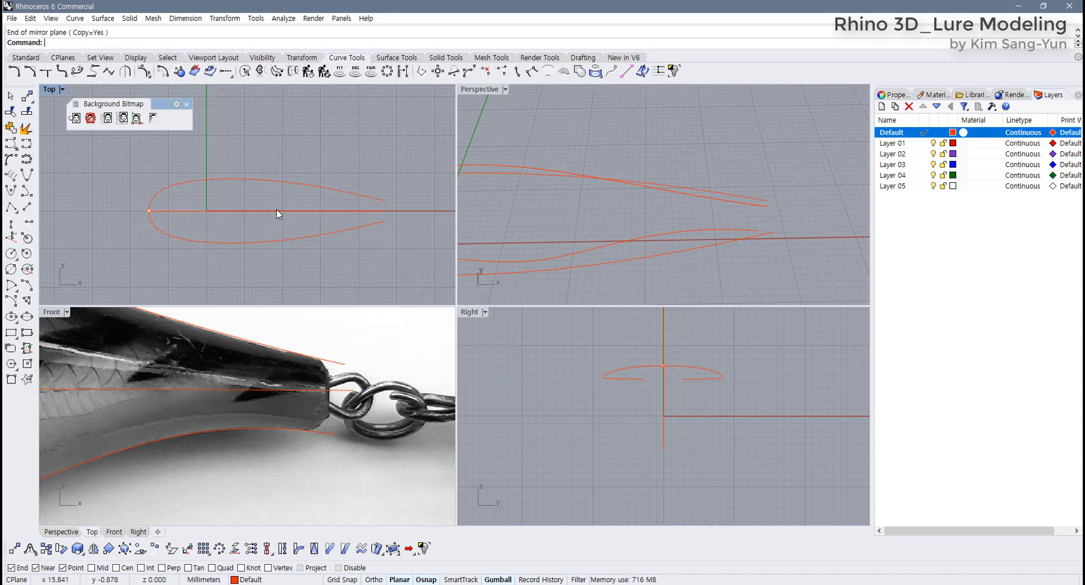
Try moving the upper side curve's rear middle control point toward the centre line in the Top view, and undo the move.
click(287, 177)
key(F10)
scroll(294, 166, up, 1)
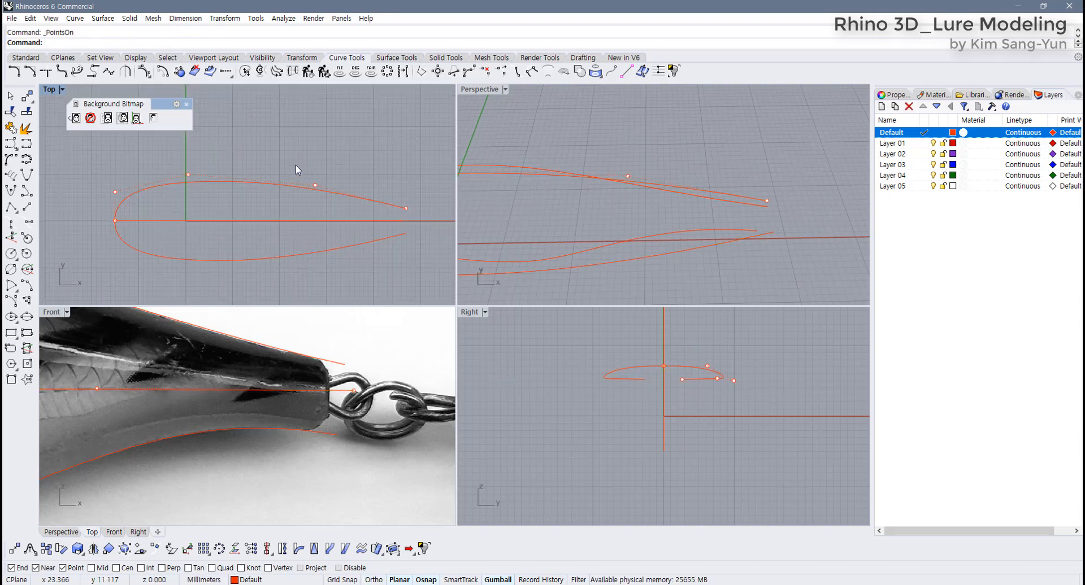
mouse_move(296, 161)
mouse_down()
mouse_move(359, 215)
mouse_move(315, 155)
mouse_up()
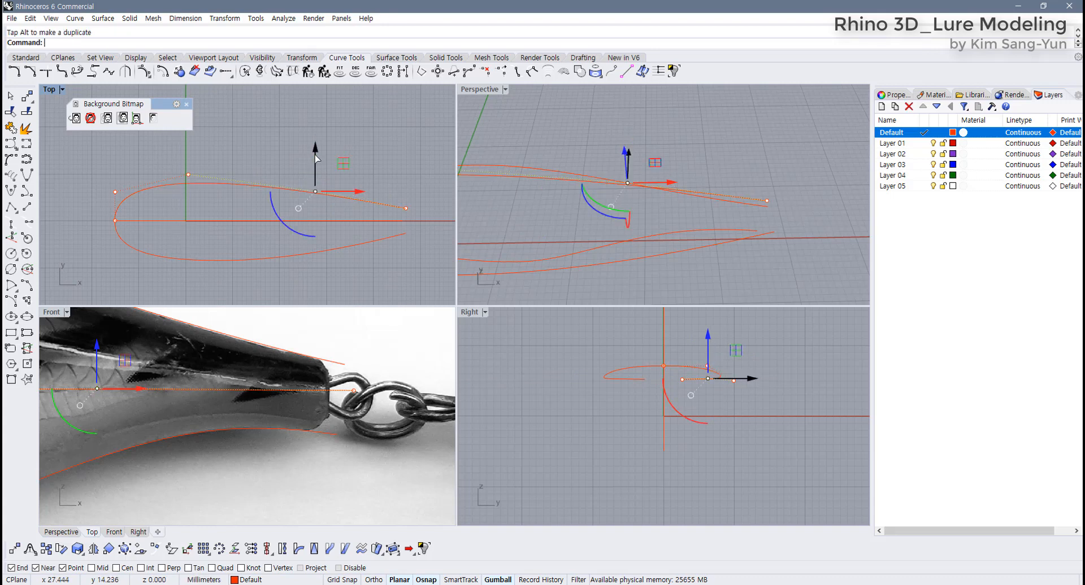
key(ctrl+z)
Delete the mirrored side curve below the centre line, hide the control points, and select the remaining side curve.
drag(391, 289, 358, 260)
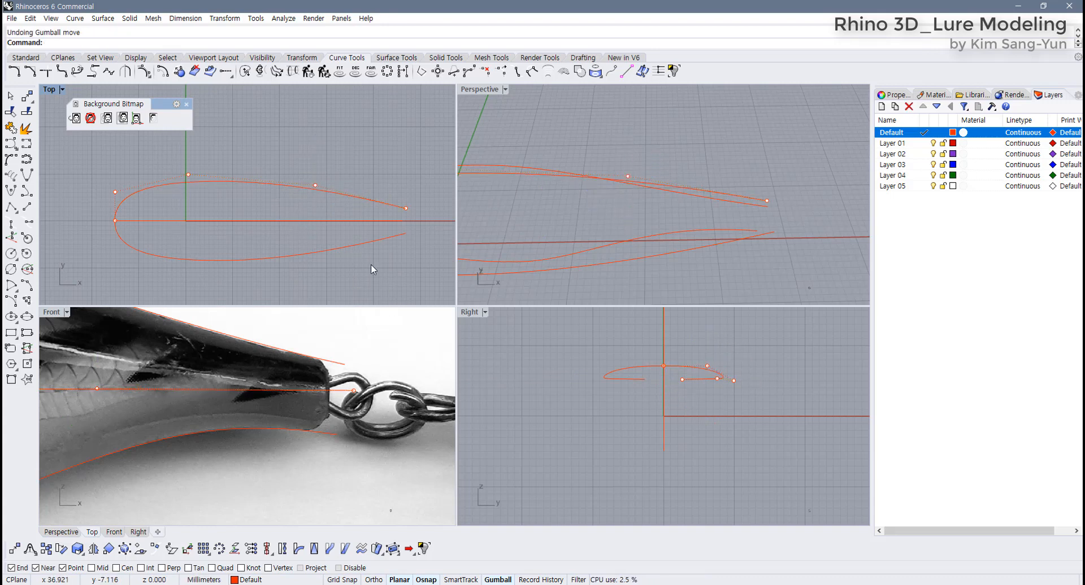
drag(321, 230, 321, 231)
key(Delete)
key(F11)
click(334, 192)
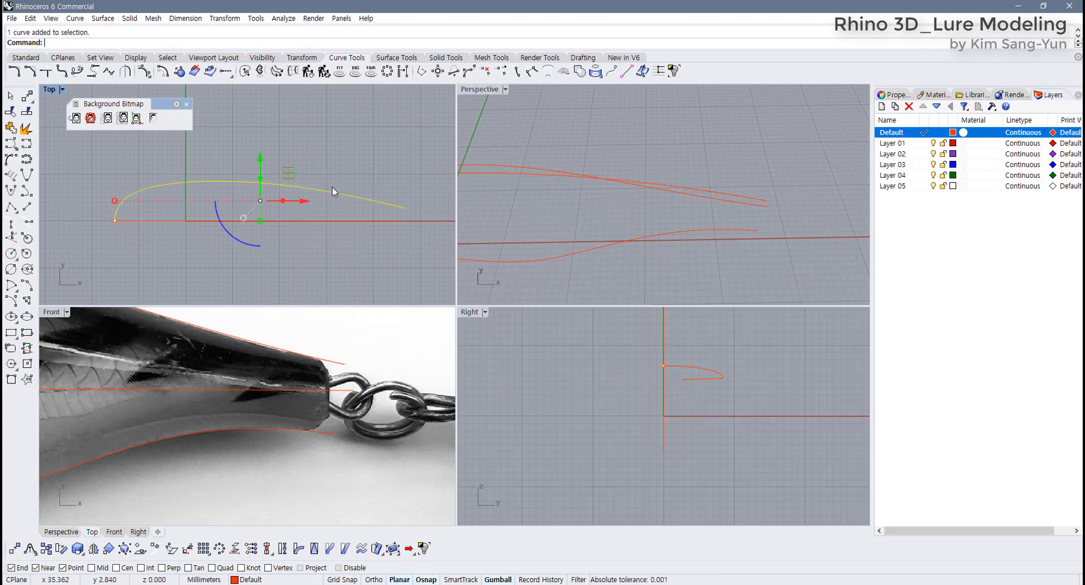
Enable Record History and mirror the upper side curve across the body's centre line in the Top view.
click(528, 580)
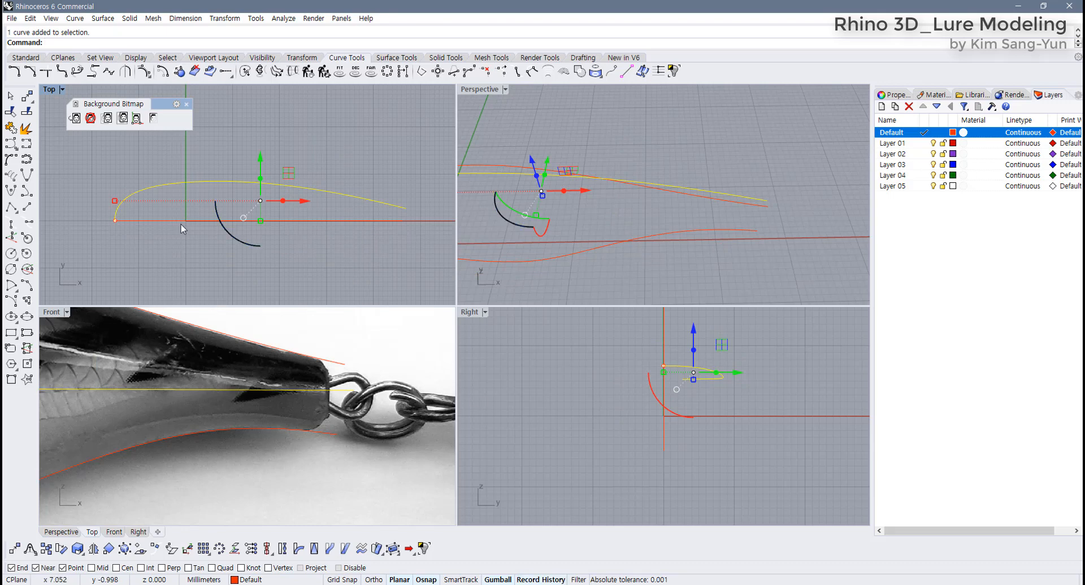
click(93, 549)
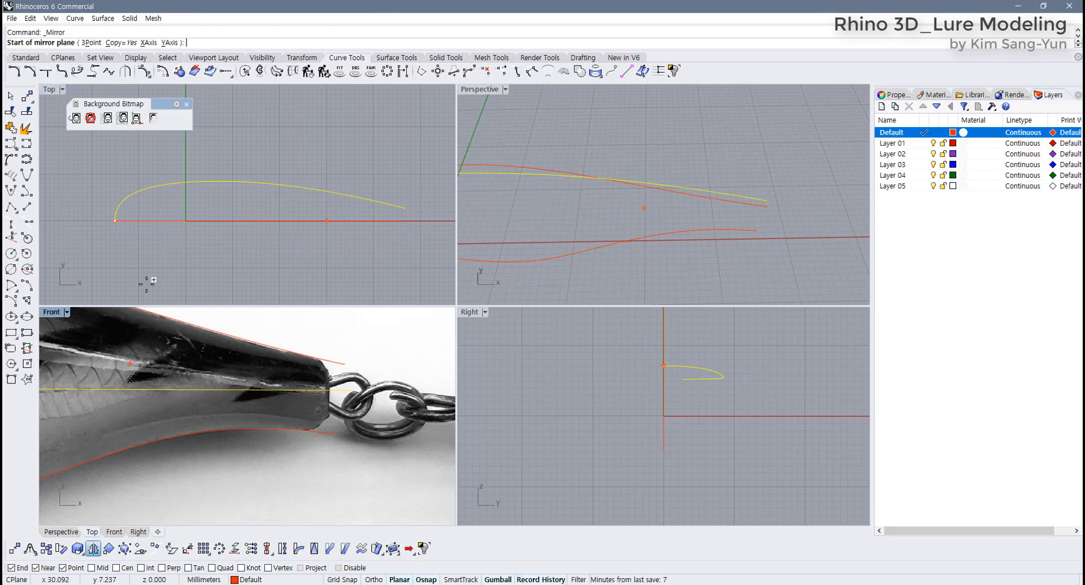
click(115, 220)
click(188, 221)
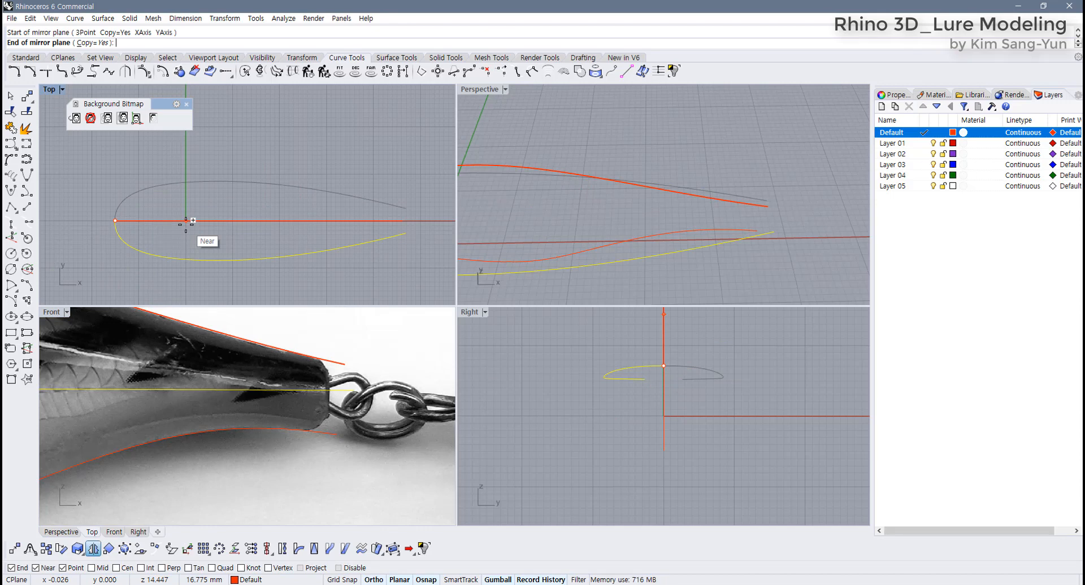
Slim the upper side curve by moving its rear middle, tail-end and two front control points toward the centre line, and hide the points.
drag(353, 213, 327, 189)
key(F10)
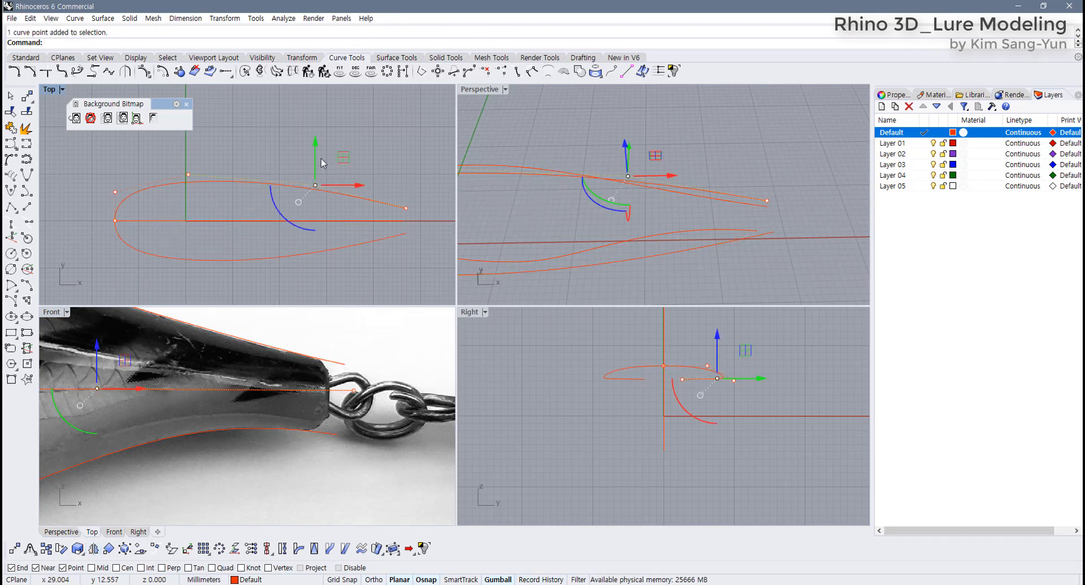
drag(314, 150, 314, 149)
mouse_move(390, 177)
mouse_down()
mouse_move(416, 220)
mouse_move(406, 167)
mouse_up()
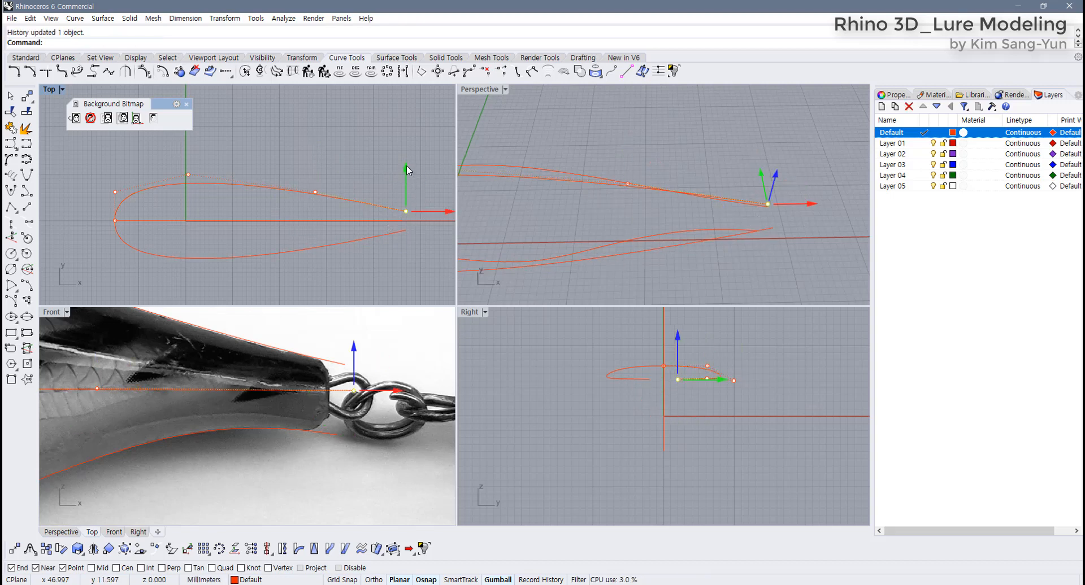
click(104, 160)
drag(104, 159, 246, 201)
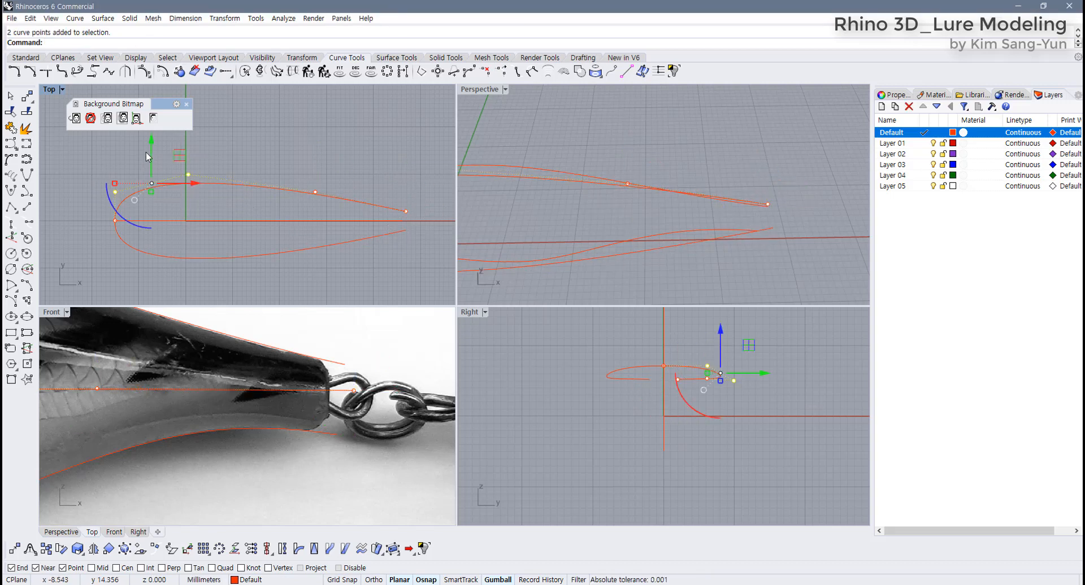
click(214, 154)
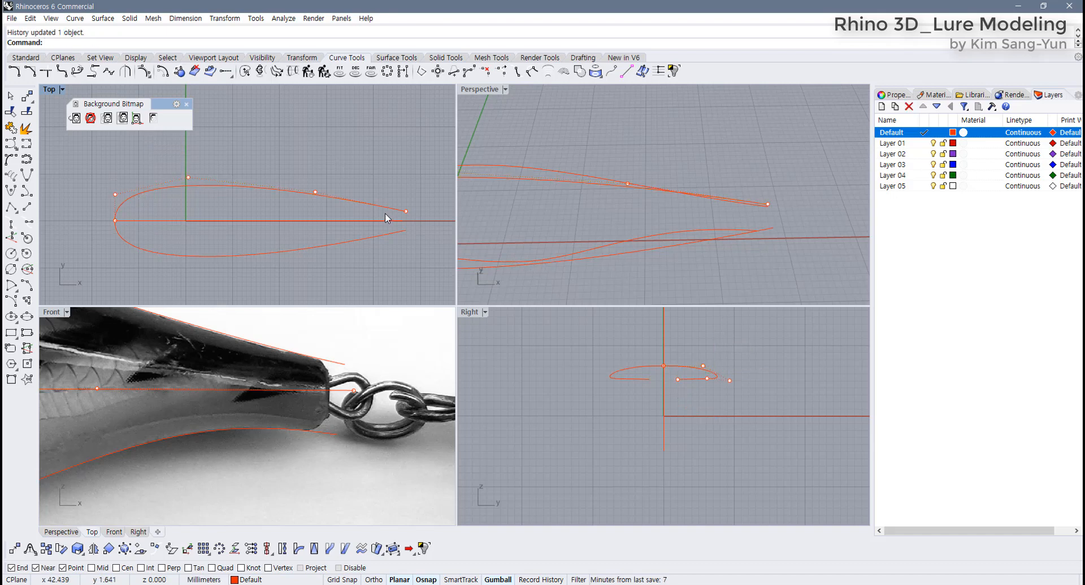
key(F11)
Create a closed cross-section curve through the four body profiles at the tail end, placing its vertical section line in the Front view.
right_drag(610, 219, 631, 209)
right_drag(761, 223, 733, 223)
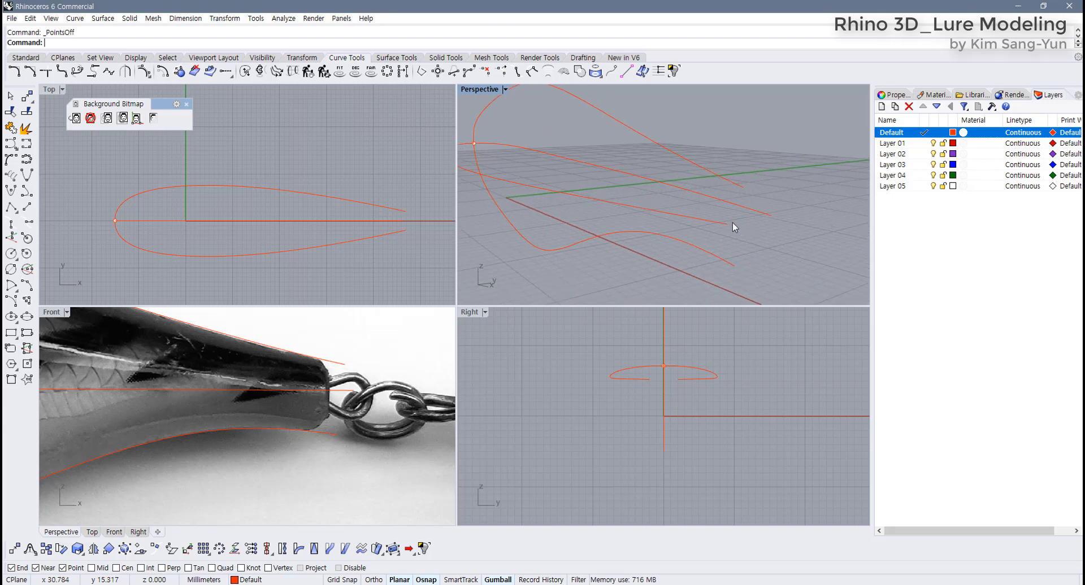
click(292, 72)
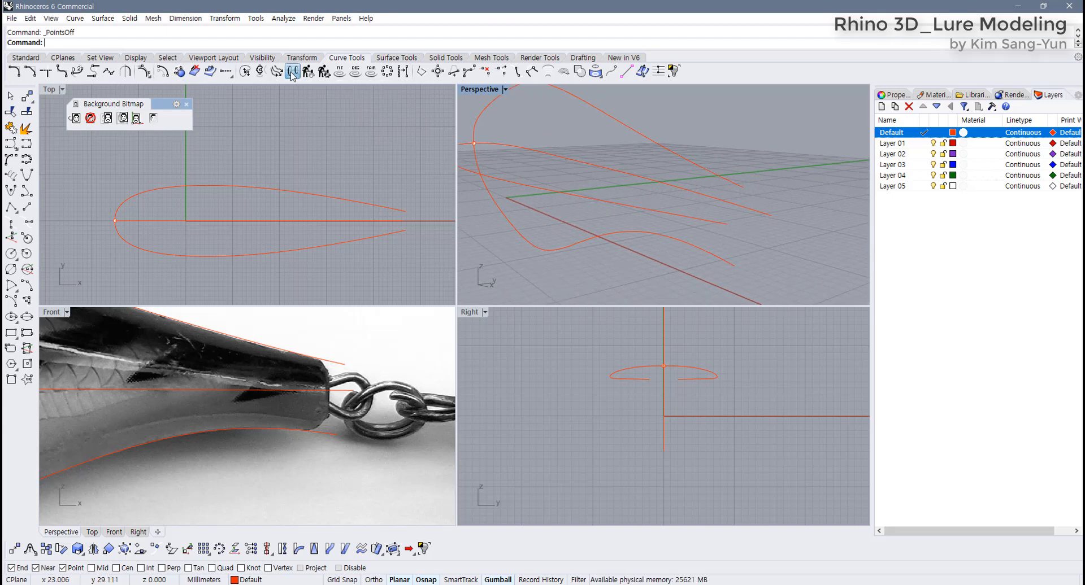
right_drag(678, 201, 666, 189)
click(710, 181)
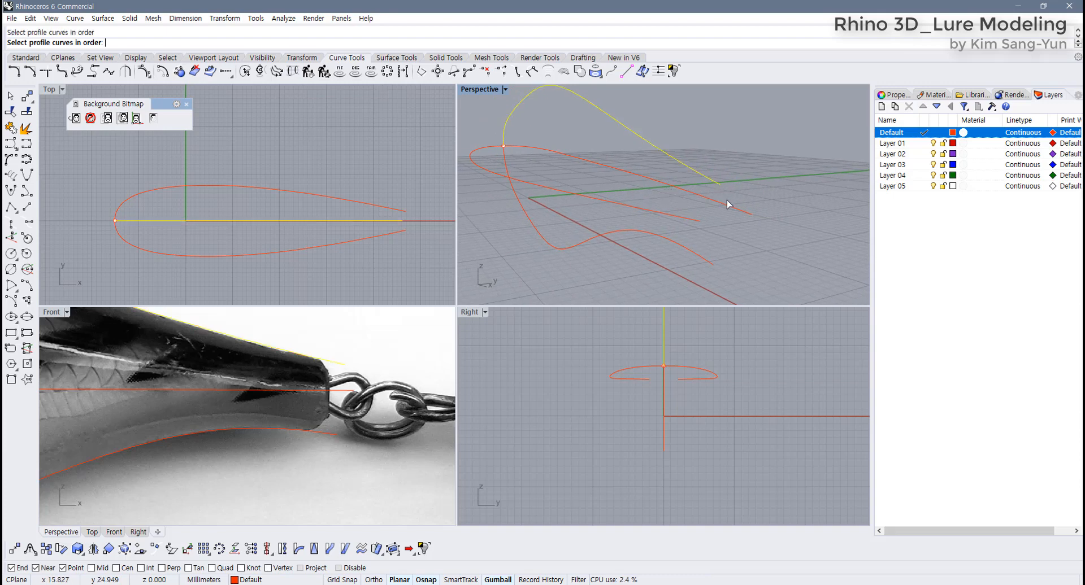
click(732, 209)
click(704, 263)
click(694, 220)
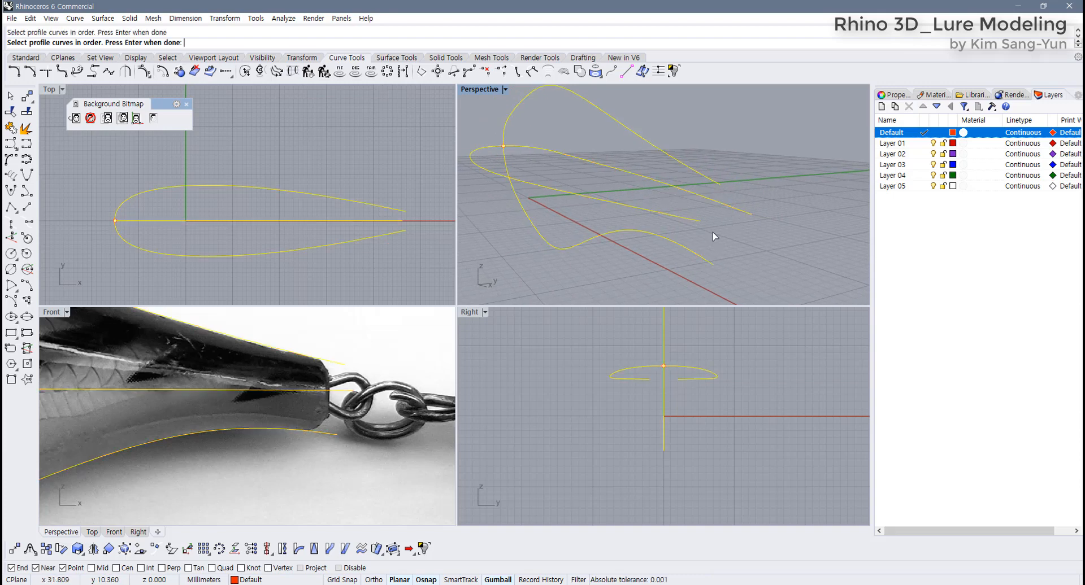
key(Return)
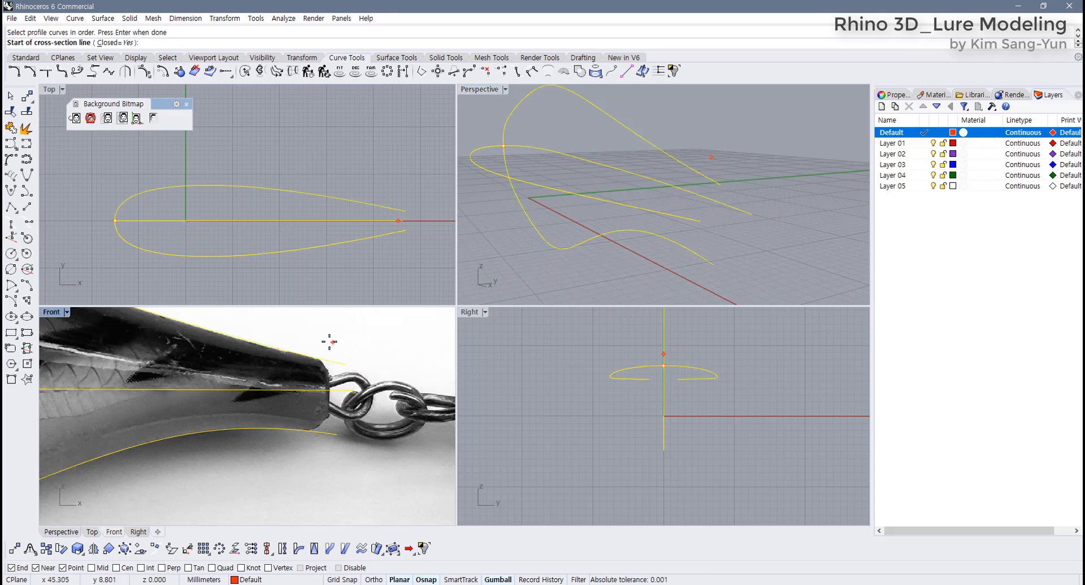
click(326, 342)
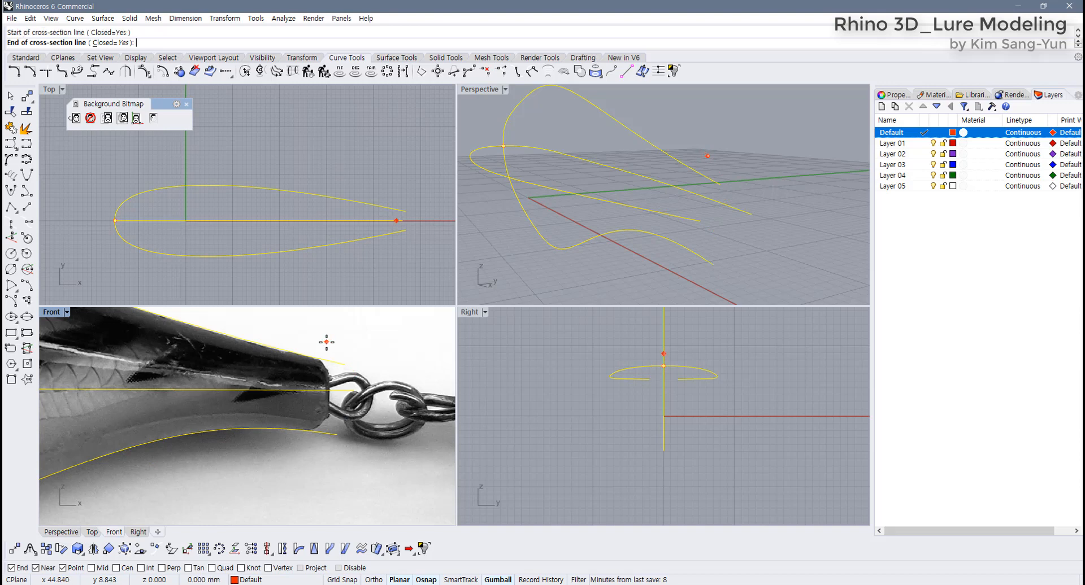
click(326, 494)
key(Return)
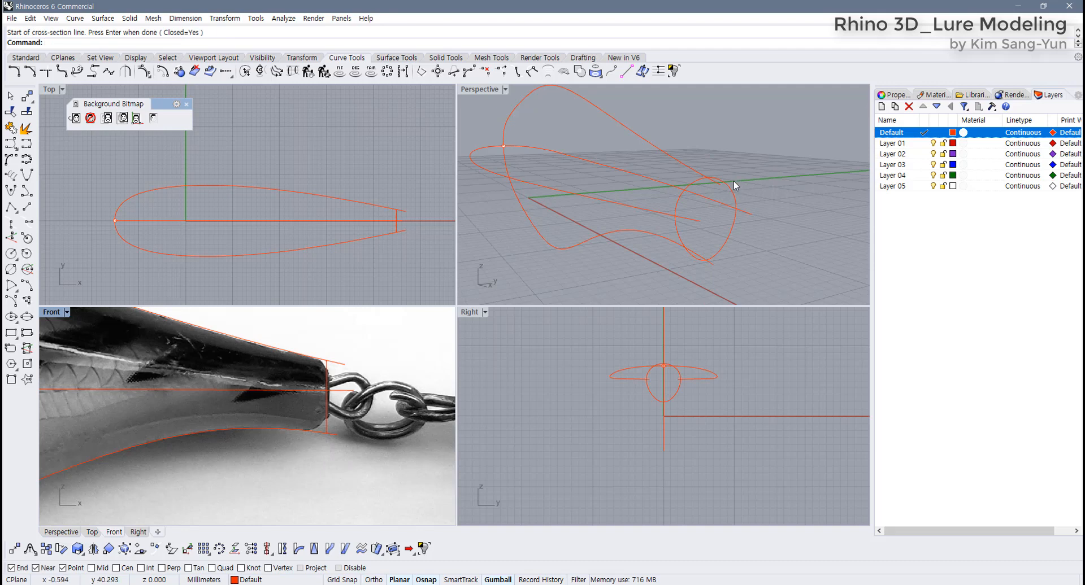
Maximize the Perspective viewport and split the four body profile curves with the tail cross-section curve, accepting the history break.
right_drag(734, 182, 756, 321)
double_click(492, 94)
click(467, 291)
right_drag(805, 377, 713, 415)
click(721, 373)
drag(711, 420, 668, 264)
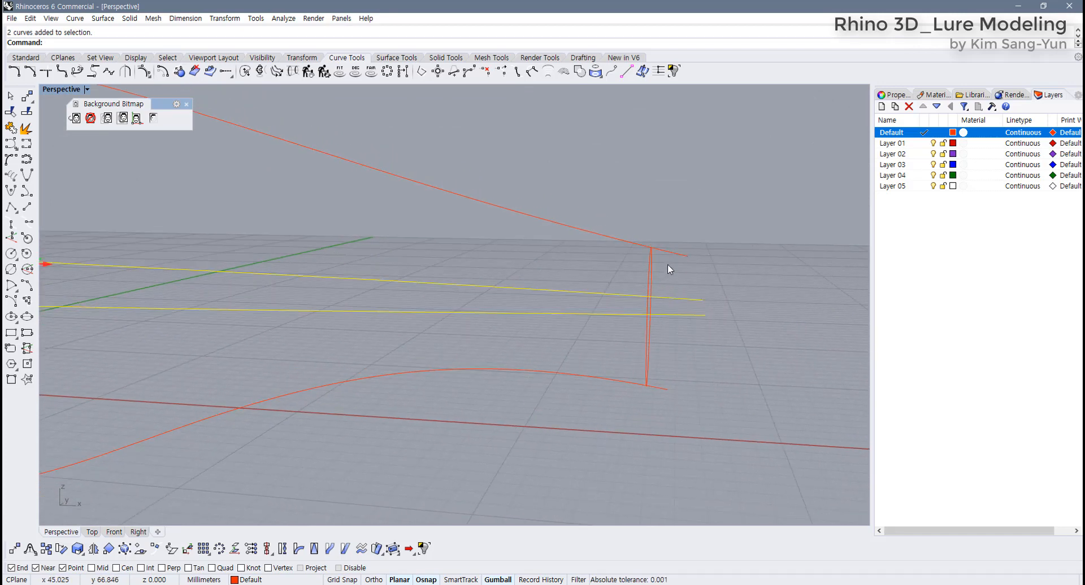
click(704, 236)
drag(688, 340, 660, 408)
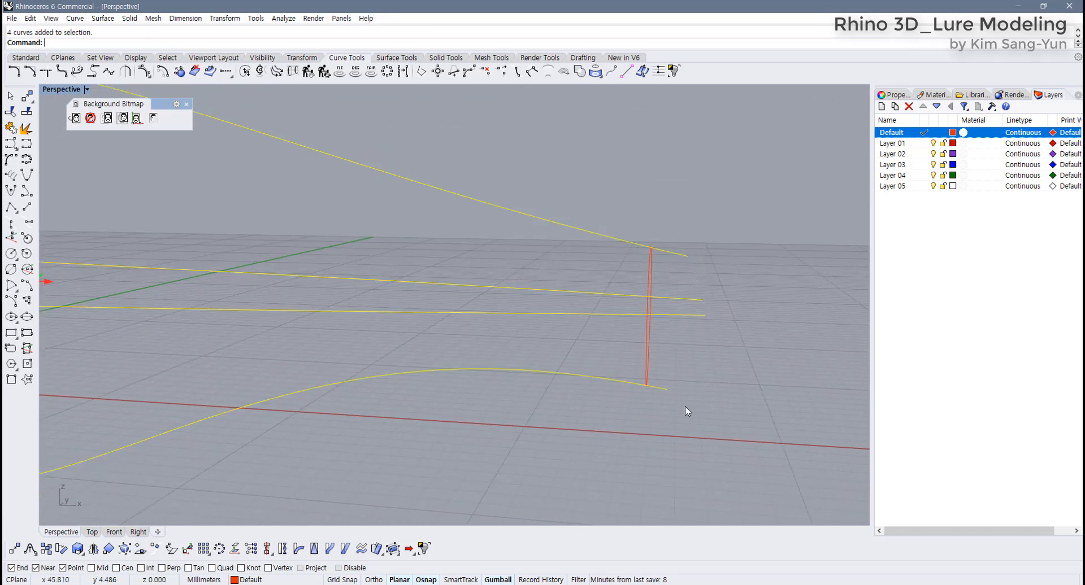
click(696, 403)
drag(663, 240, 659, 242)
click(25, 116)
click(651, 277)
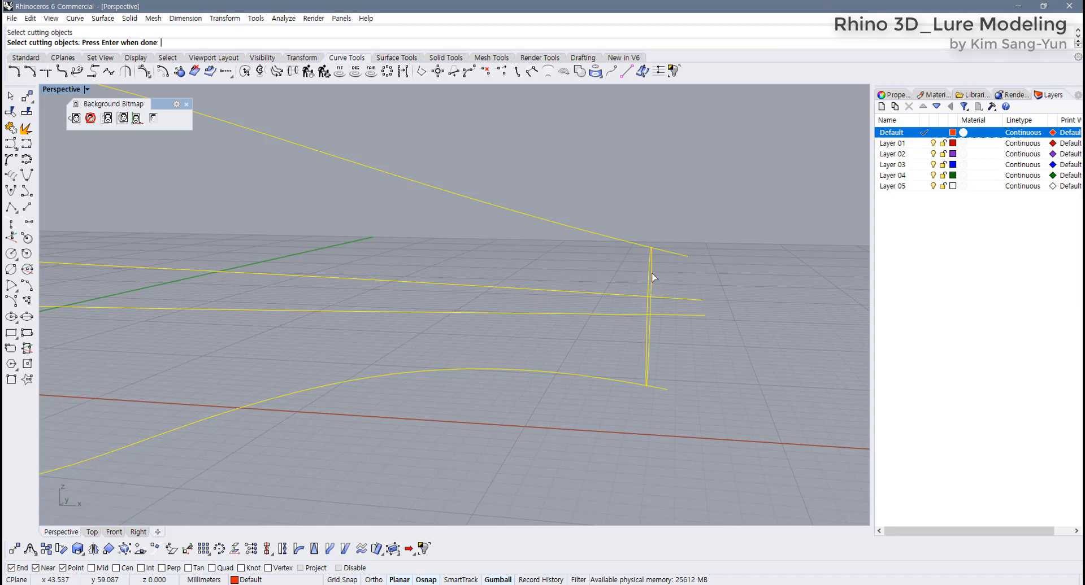
key(Return)
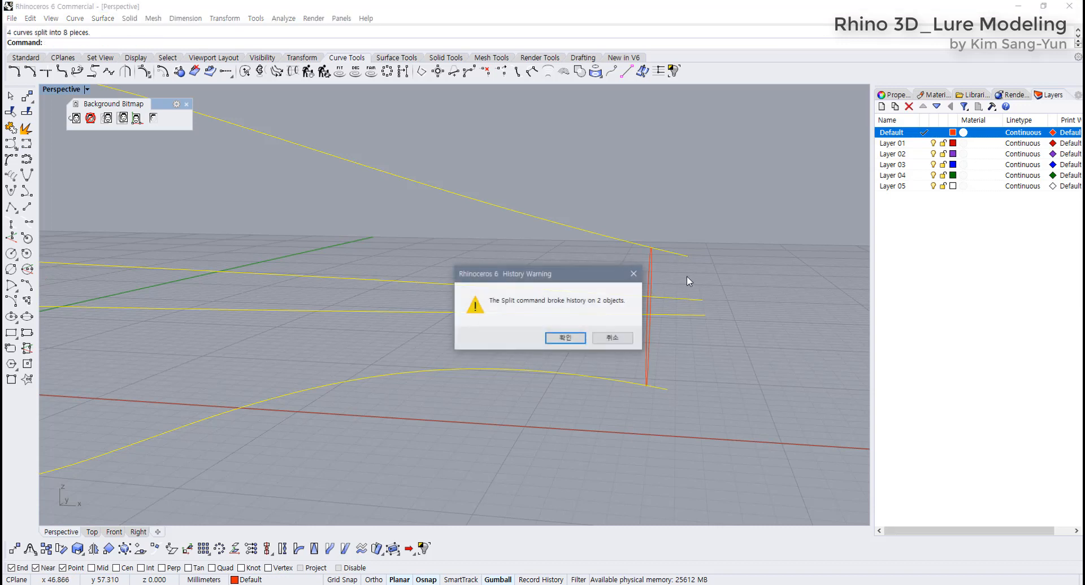
click(562, 339)
Delete the four short curve ends extending beyond the tail cross-section.
drag(735, 221, 656, 409)
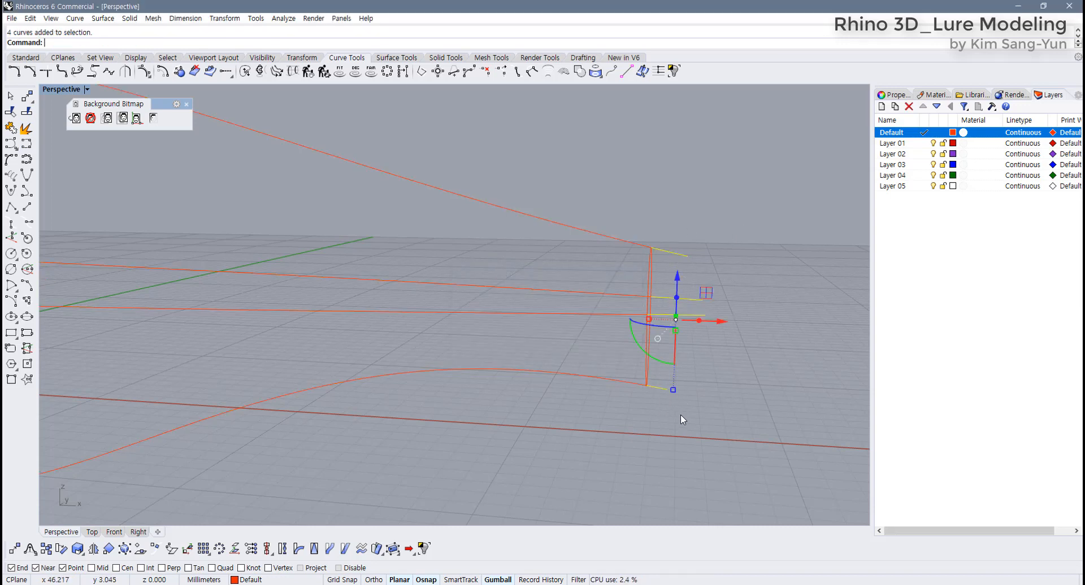
key(Delete)
scroll(684, 334, down, 9)
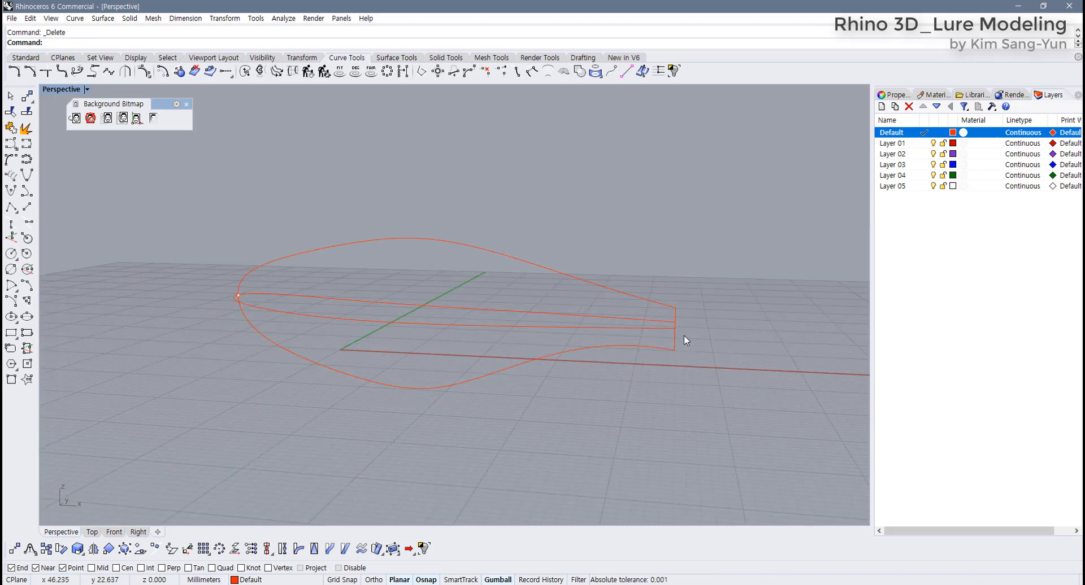
Build a network surface from the body curves with edge tolerance 0.001, interior tolerance 0.01 and Position edge matching.
right_drag(533, 368, 477, 382)
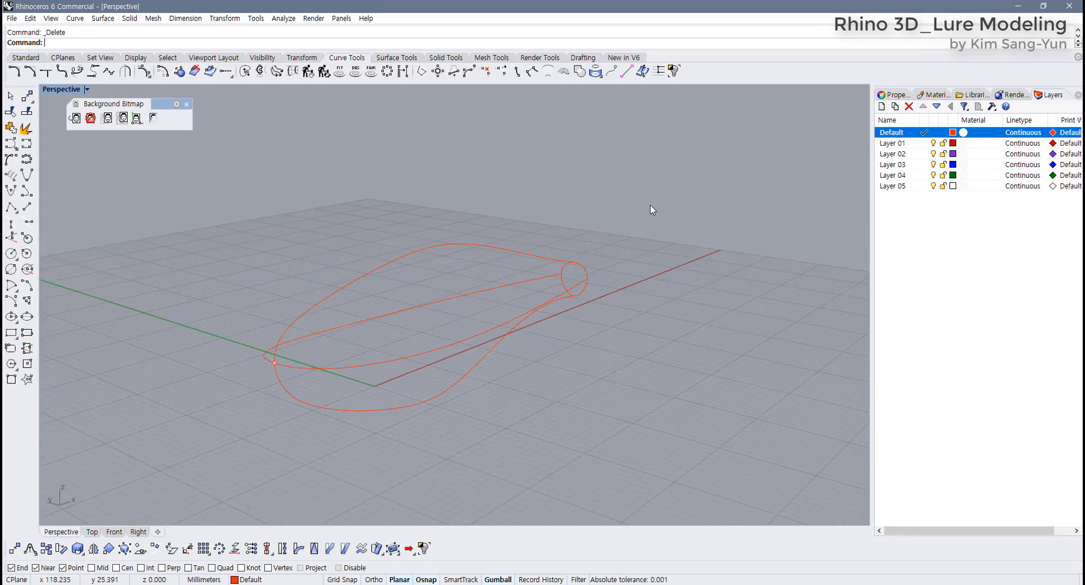
drag(649, 202, 205, 443)
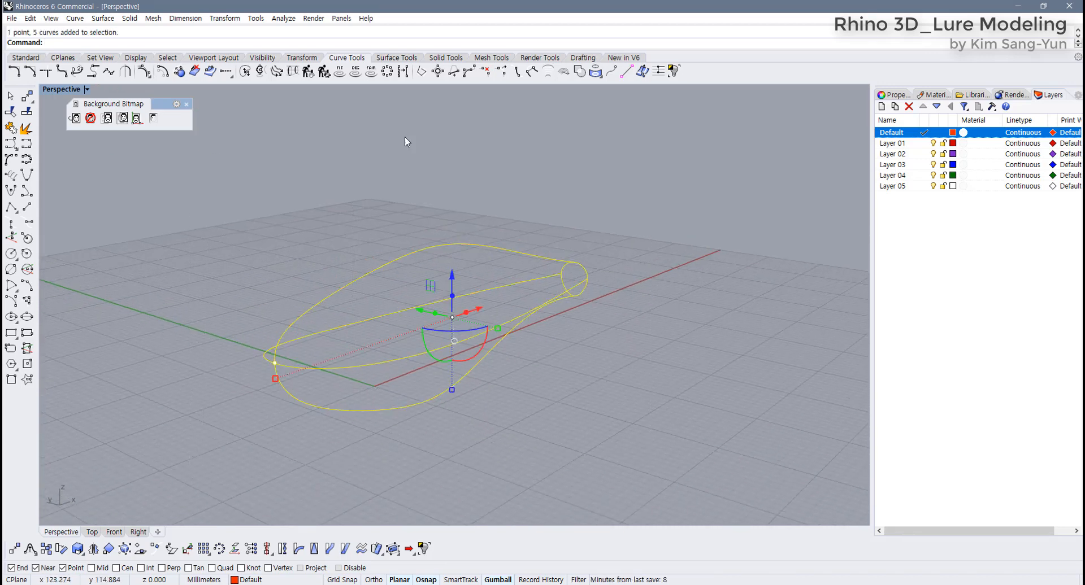
click(397, 57)
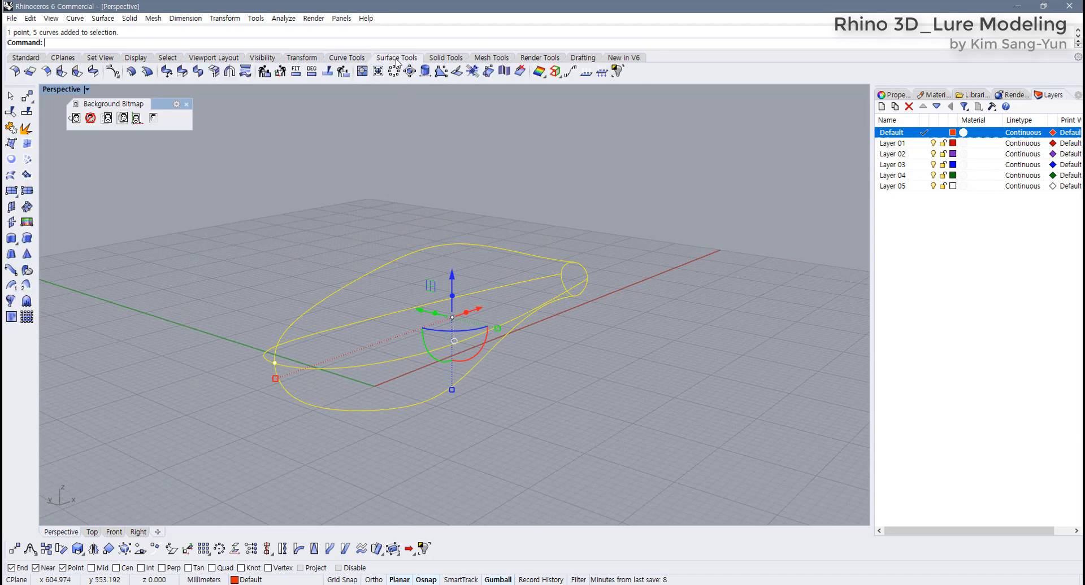
click(25, 161)
click(535, 299)
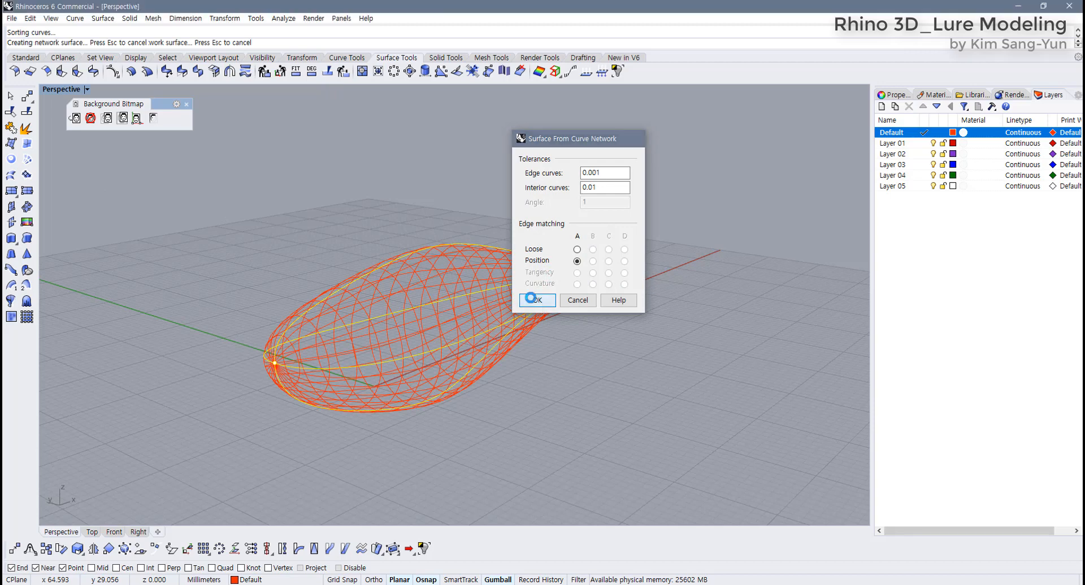
Switch the Perspective viewport to Rendered display and set the Default layer's colour to black.
click(86, 89)
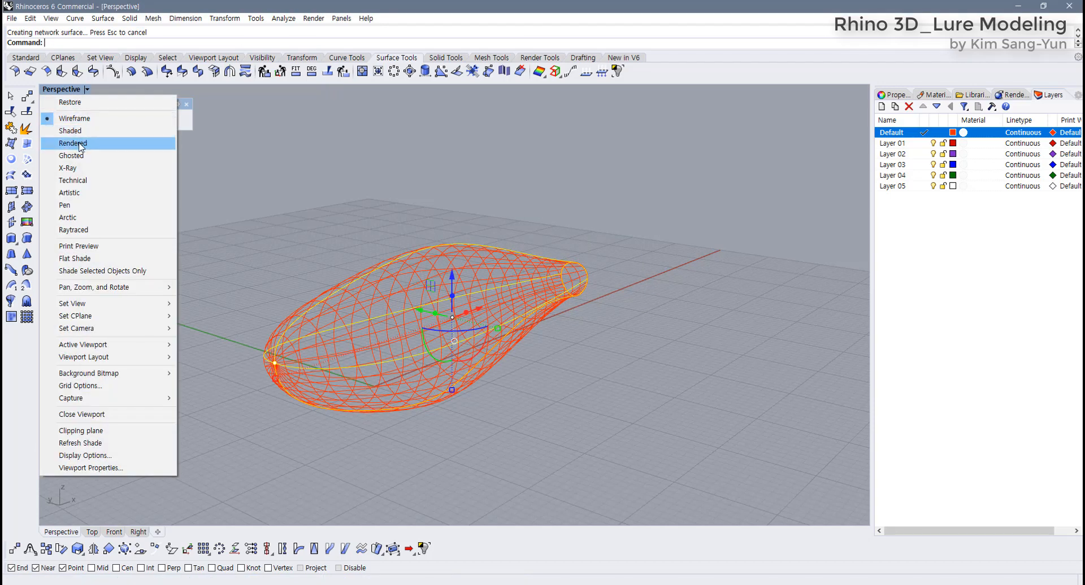
click(80, 142)
right_drag(549, 362, 473, 336)
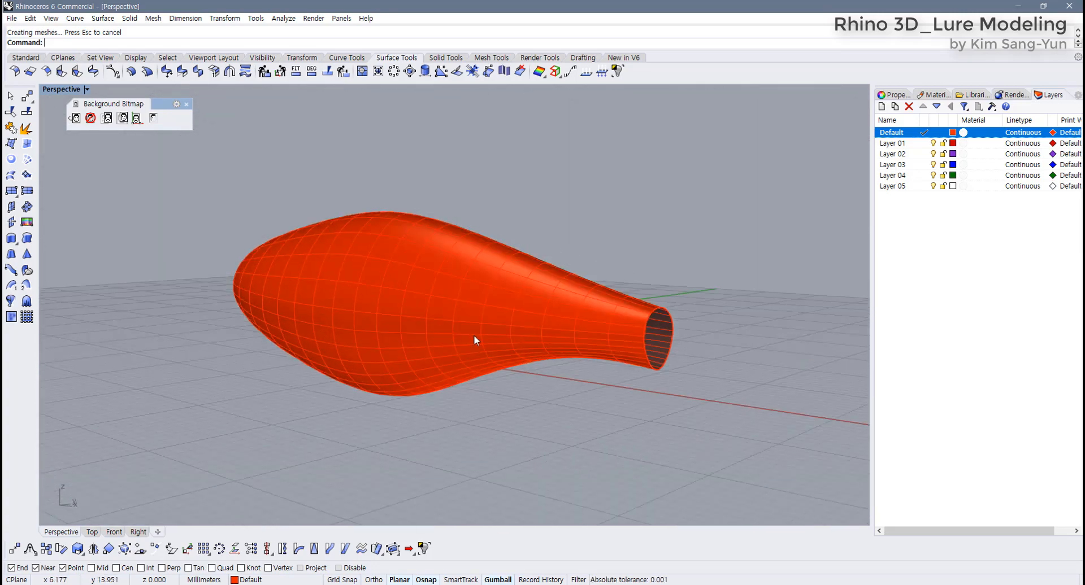
click(953, 134)
double_click(415, 219)
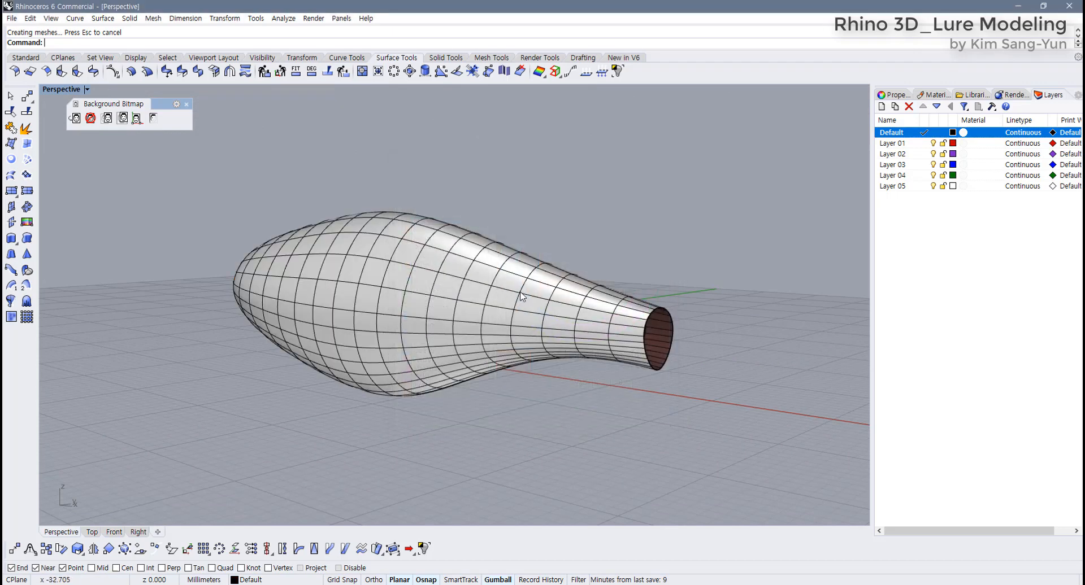
Try to patch the tail opening using the cross-section curve as input, and undo the patch.
right_drag(655, 351, 626, 355)
scroll(626, 354, up, 2)
scroll(599, 348, up, 3)
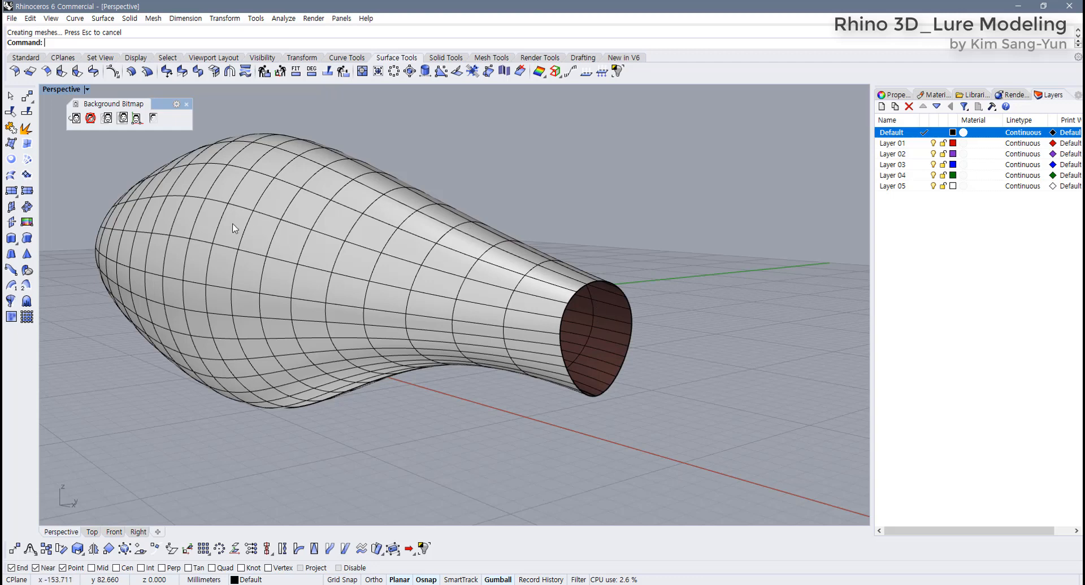
click(27, 176)
click(618, 288)
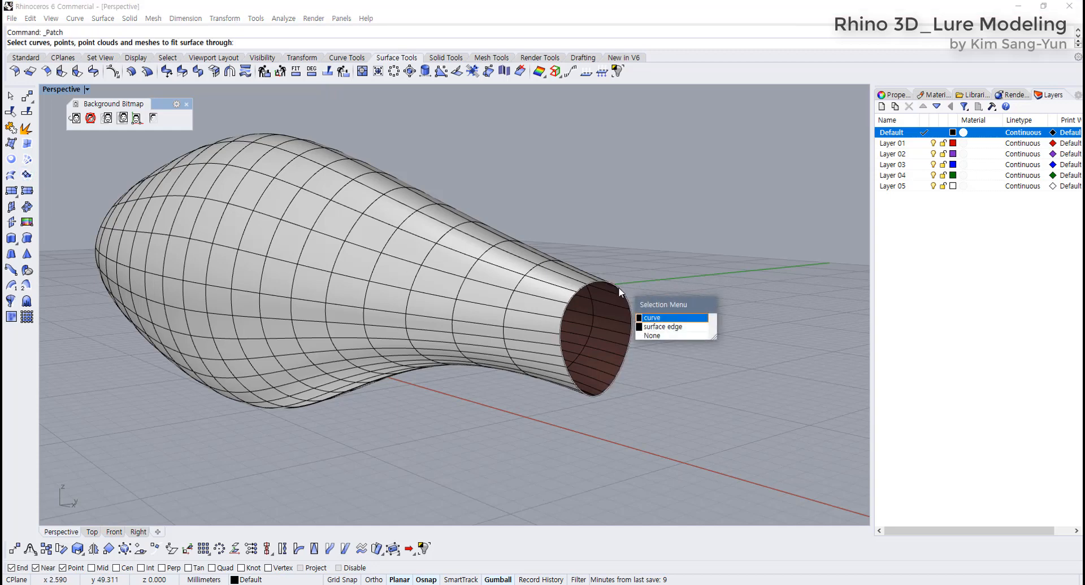
click(655, 318)
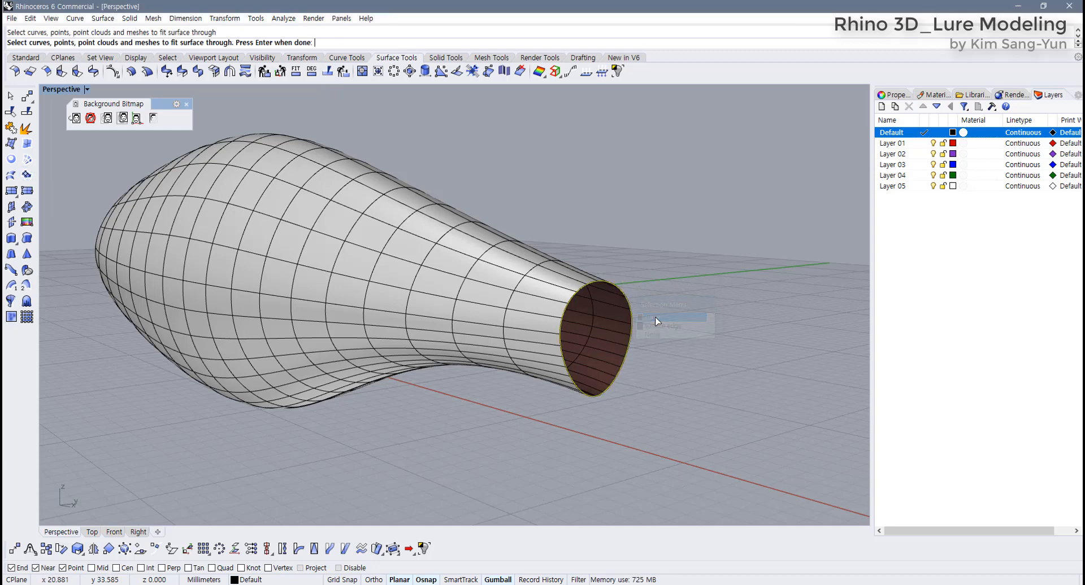
click(655, 379)
right_drag(653, 356, 656, 321)
key(ctrl+z)
Patch the tail opening from the body's surface edge with 10 U and V spans, stiffness 1, Adjust tangency and Automatic trim.
right_click(615, 250)
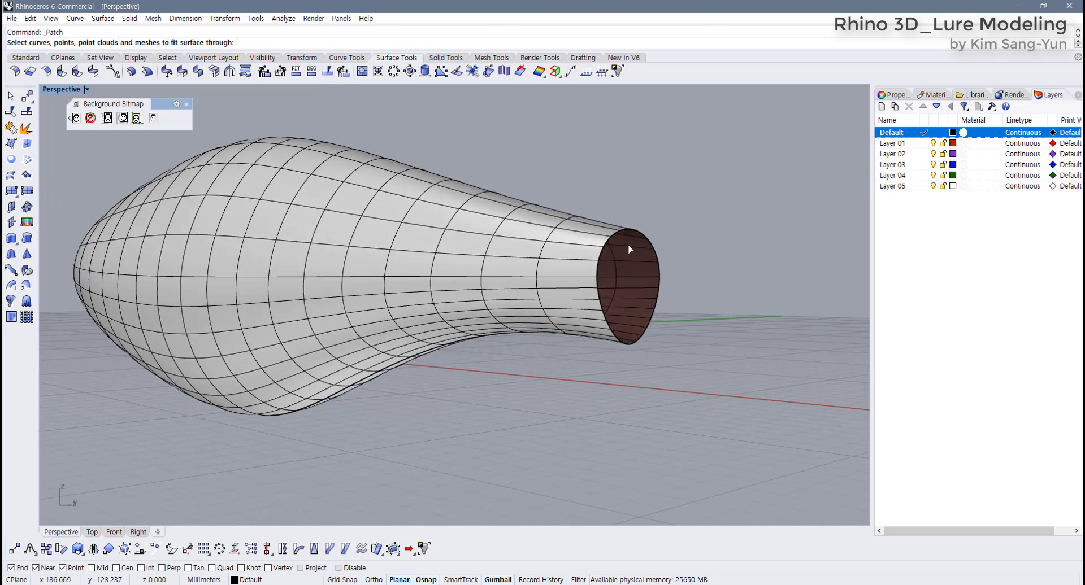
click(651, 243)
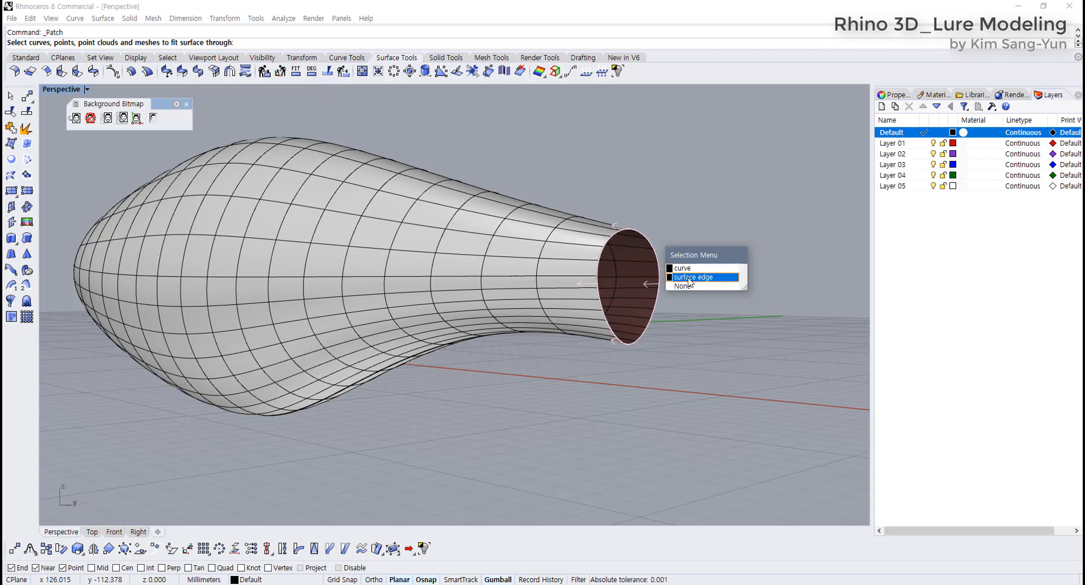
click(704, 283)
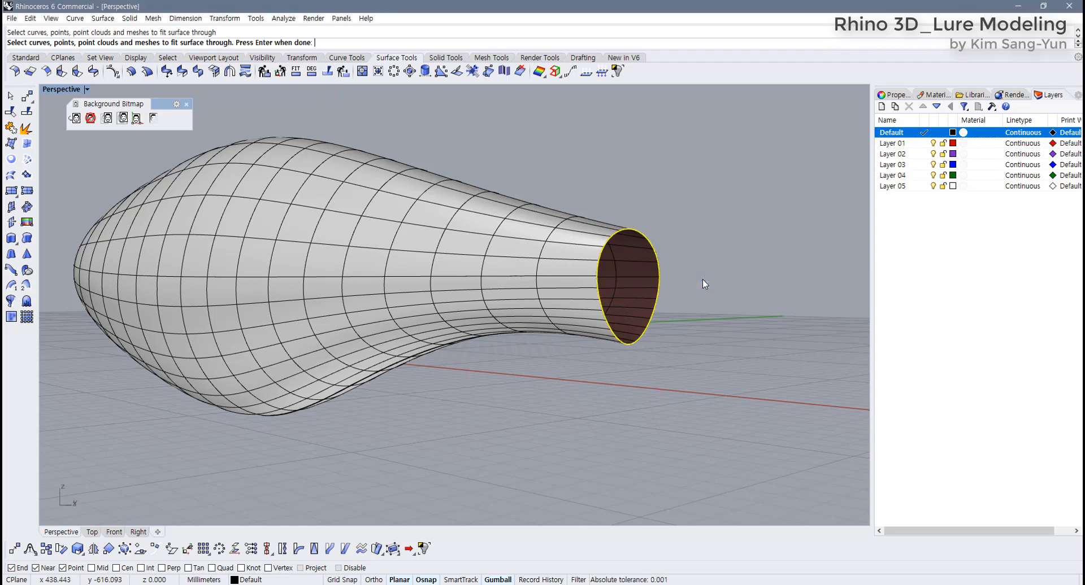
right_click(703, 282)
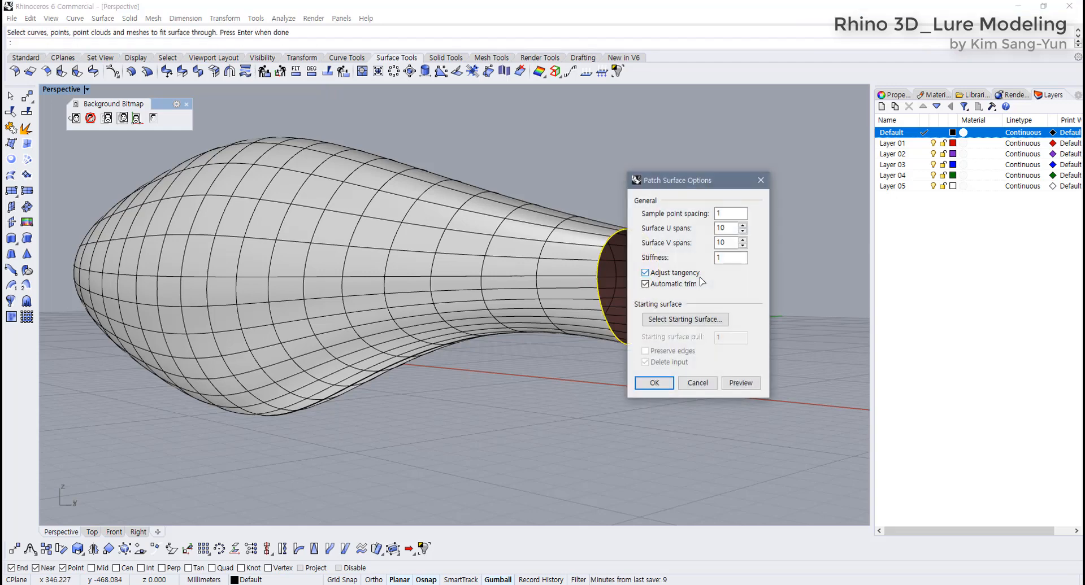
click(653, 383)
right_drag(669, 340, 724, 334)
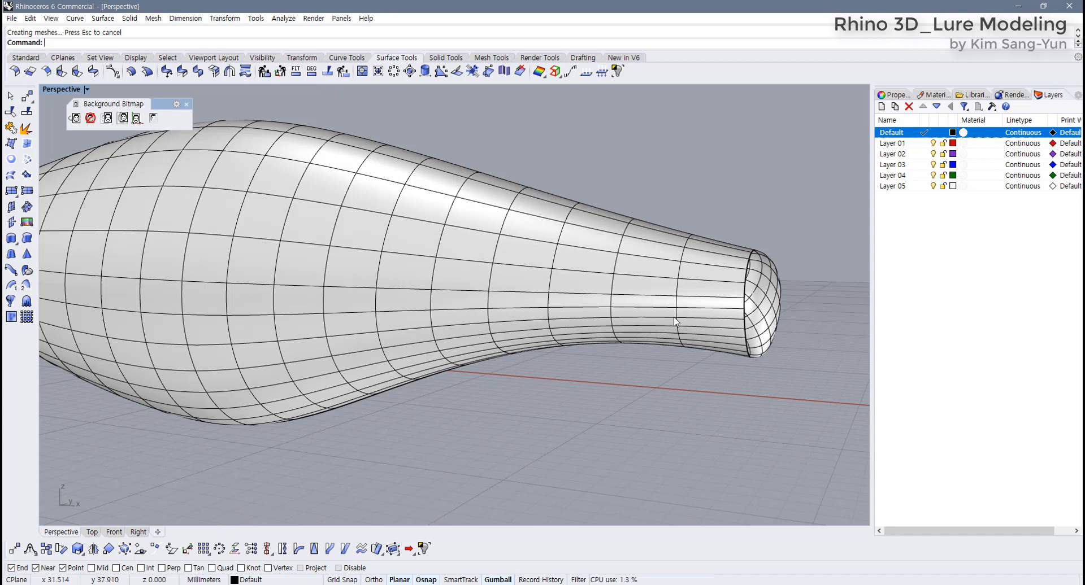
Delete the tail patch and close the tail opening with a planar surface built from the cross-section curve.
click(775, 312)
key(Delete)
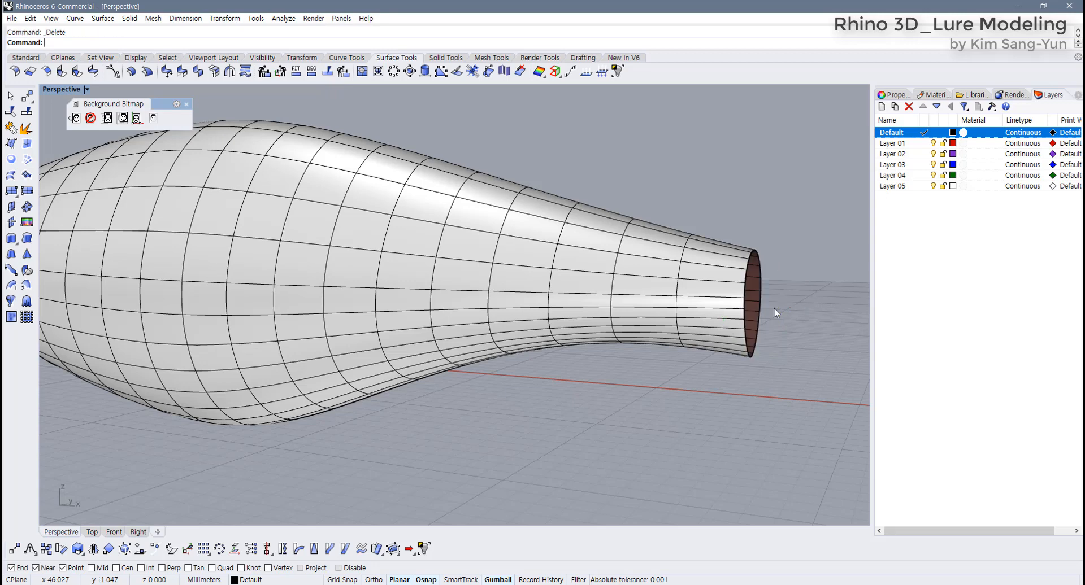
right_drag(774, 307, 551, 325)
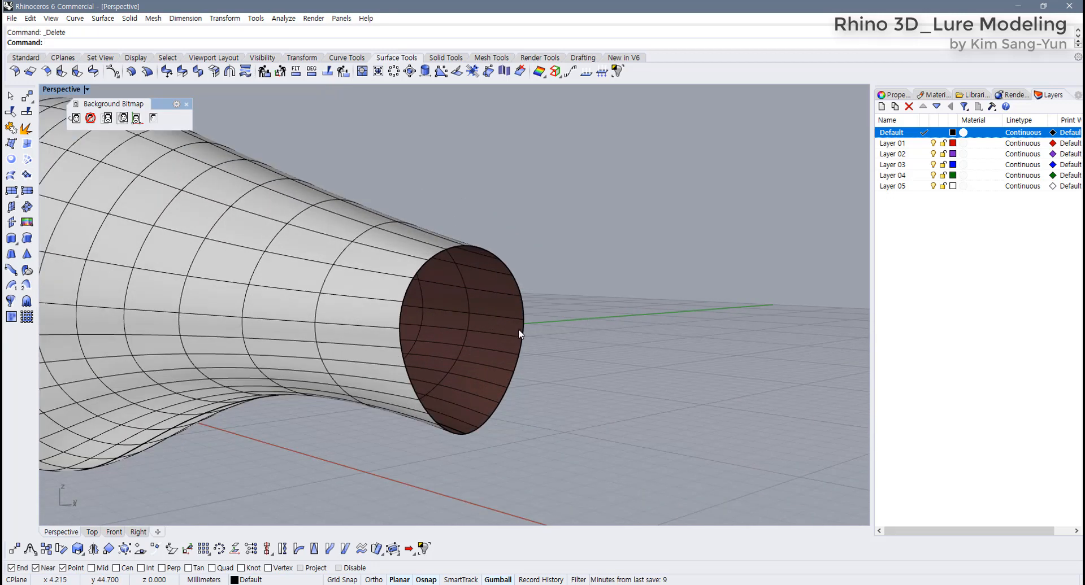
right_drag(517, 329, 503, 277)
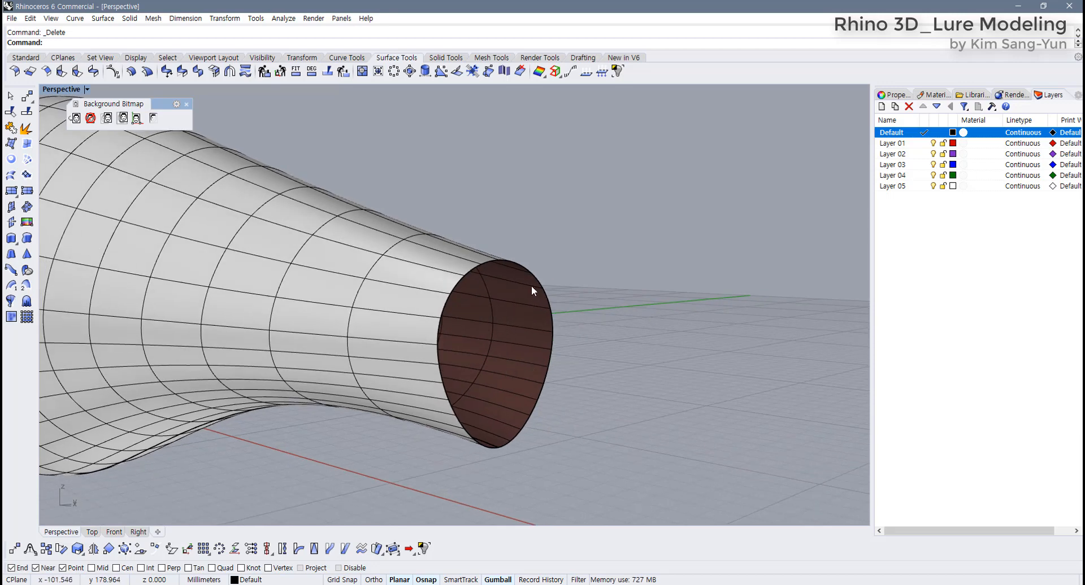
scroll(496, 344, down, 3)
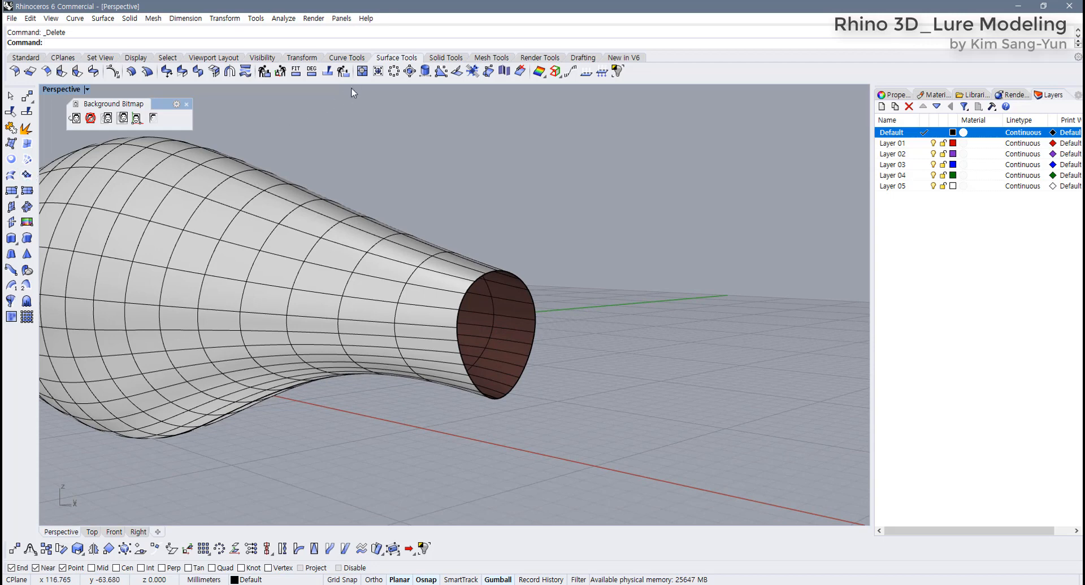
click(11, 160)
click(495, 268)
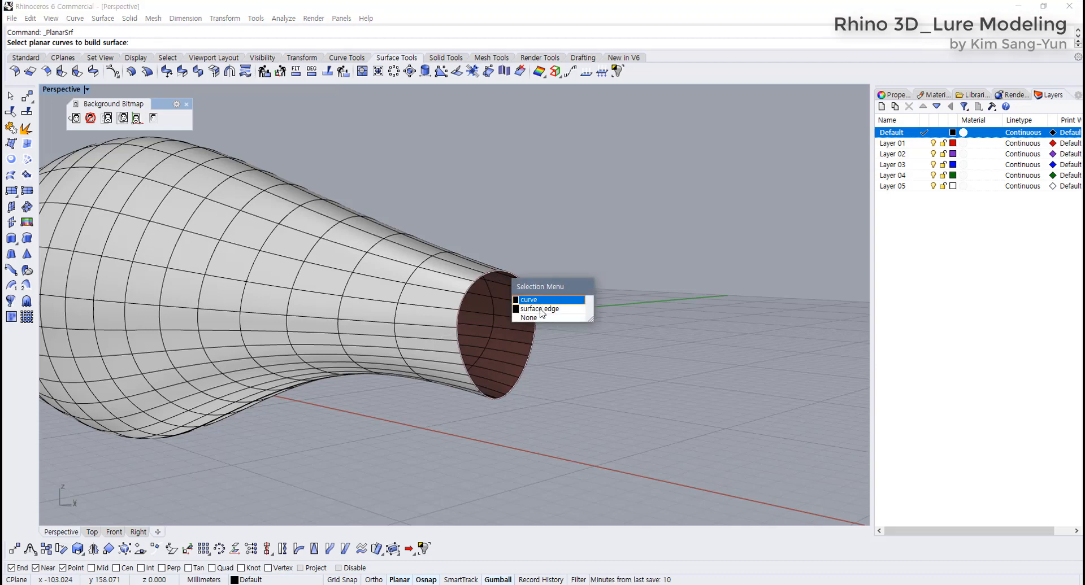
click(541, 302)
right_click(562, 303)
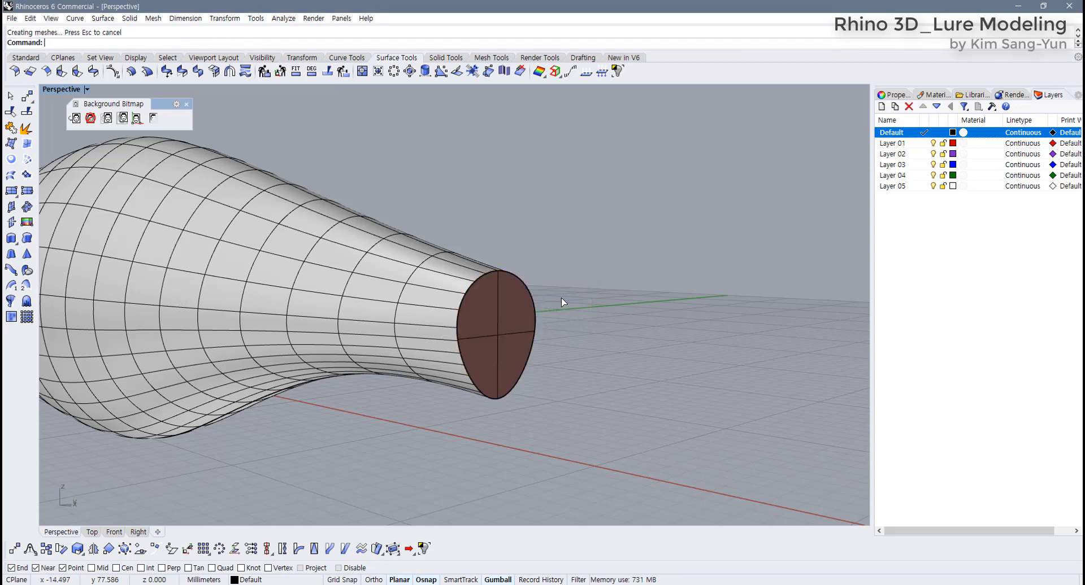
Join the lure body surface and the planar tail cap into one polysurface.
key(ctrl+a)
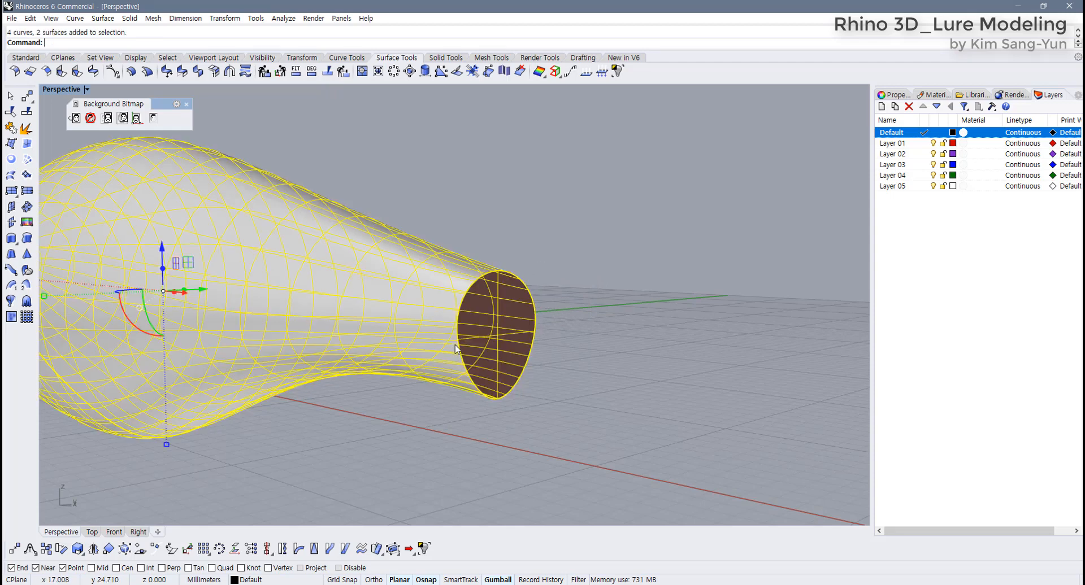
key(ctrl+j)
key(Escape)
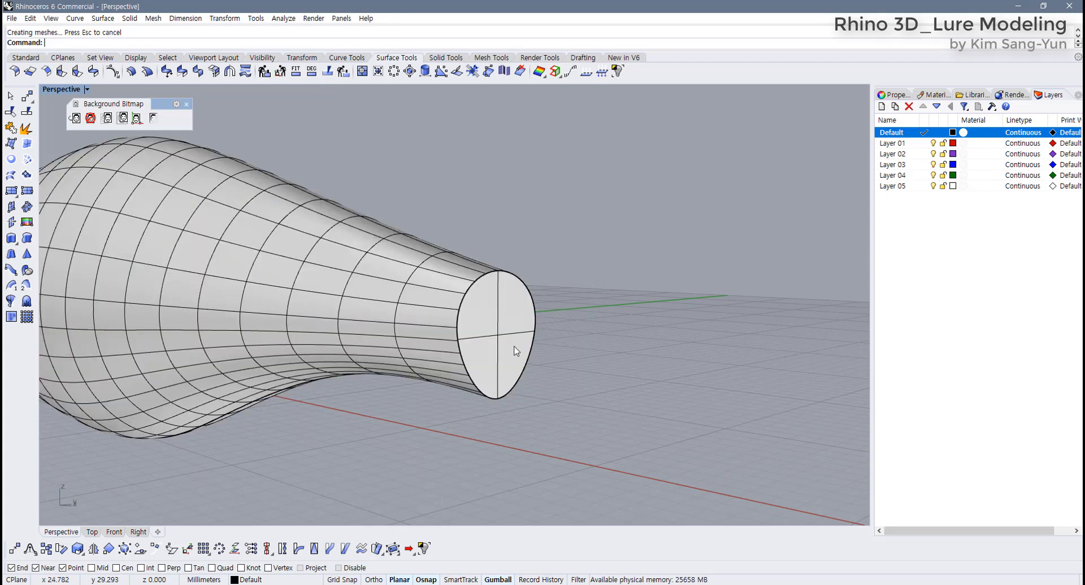
click(403, 279)
click(491, 199)
Try to fillet the edge around the tail cap with radius 1, and undo the fillet.
click(445, 58)
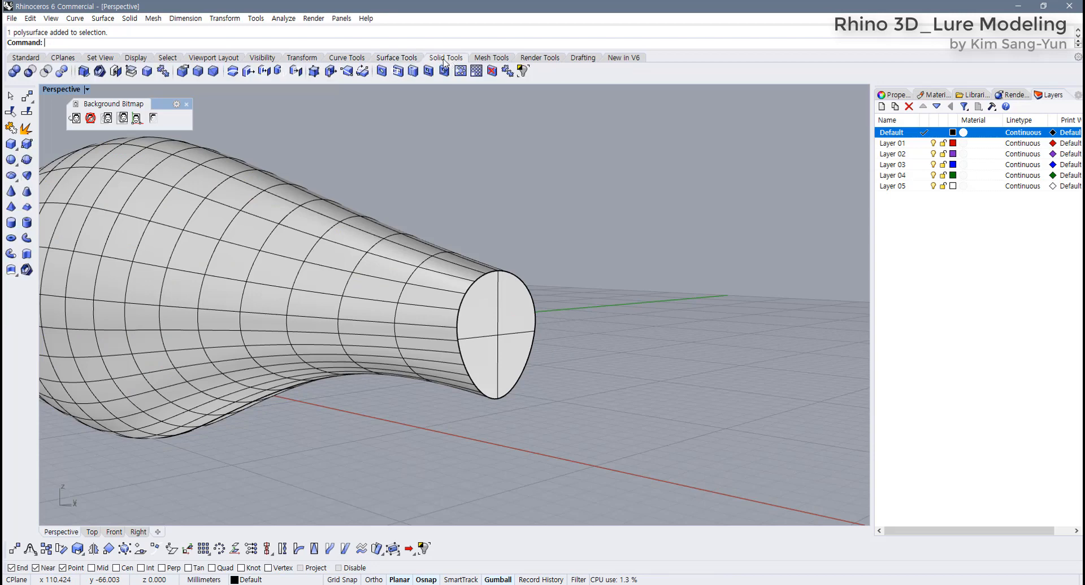
click(199, 72)
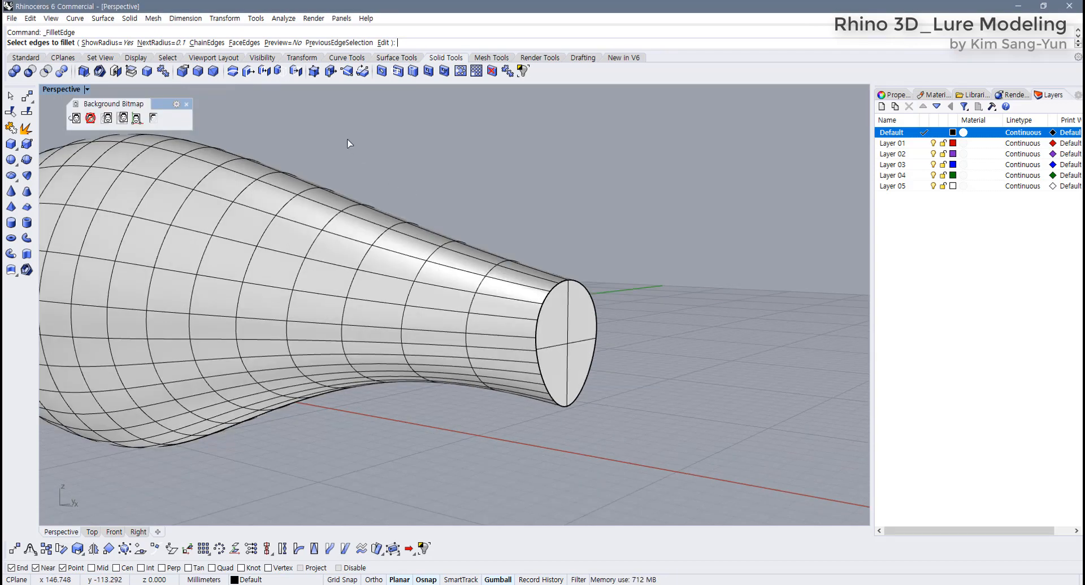
click(160, 42)
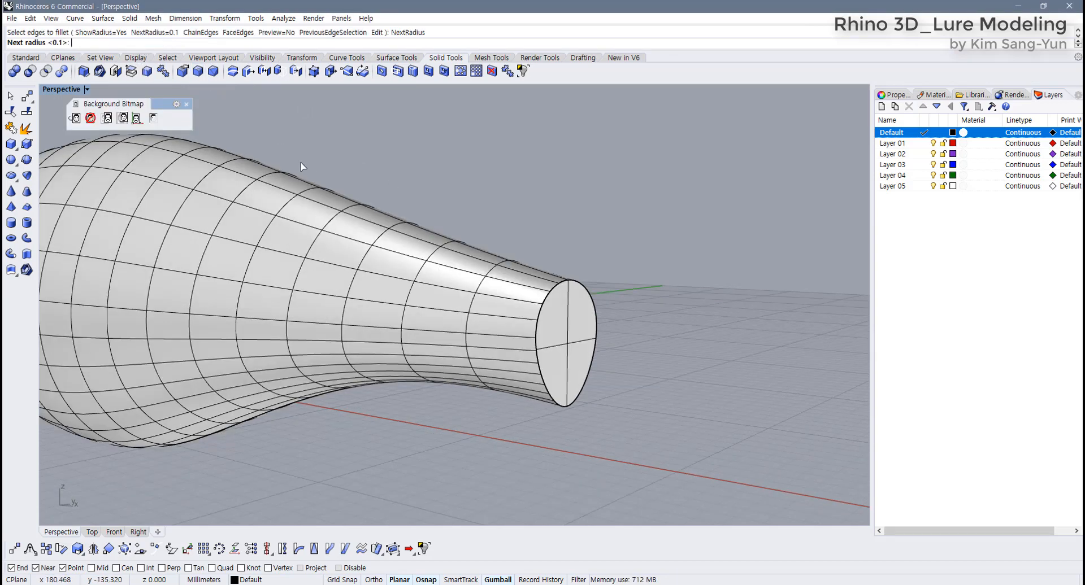
text(1)
key(Return)
click(560, 290)
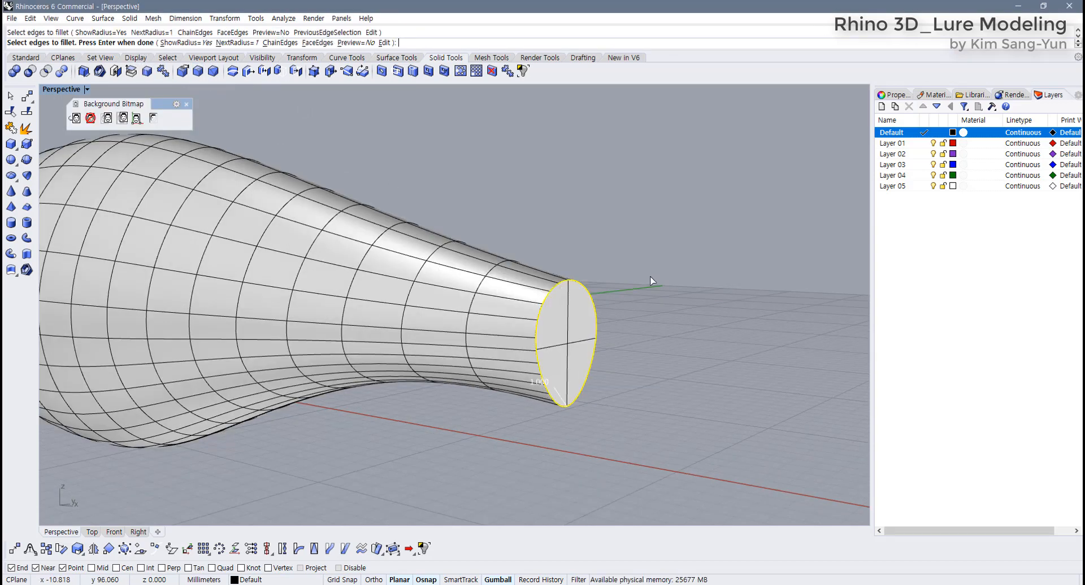
key(Return)
key(Return)
right_drag(563, 347, 510, 264)
key(ctrl+z)
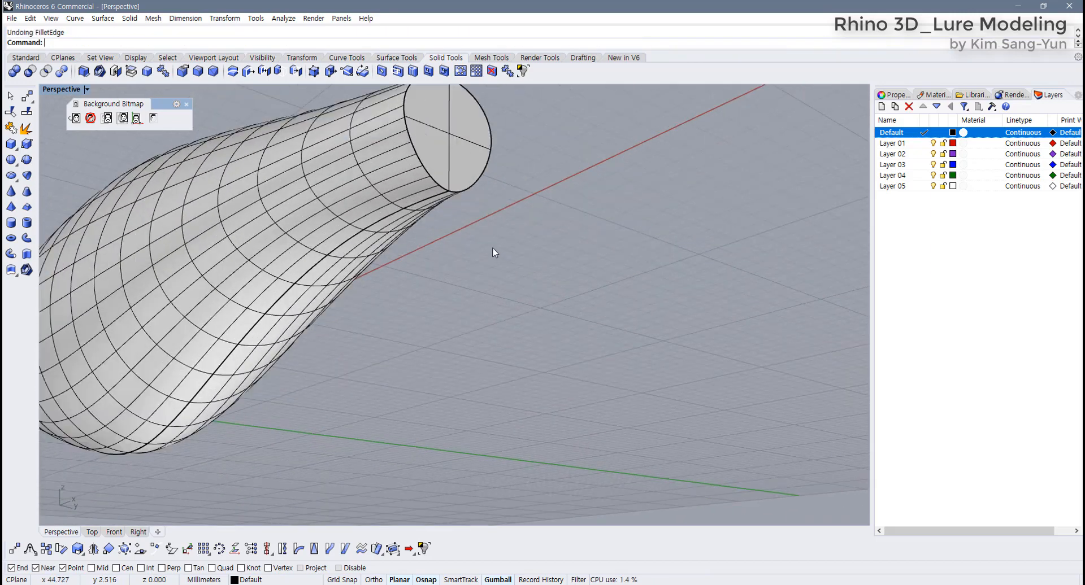
Fillet the edge around the tail cap with radius 0.6.
key(Return)
text(.6)
key(Return)
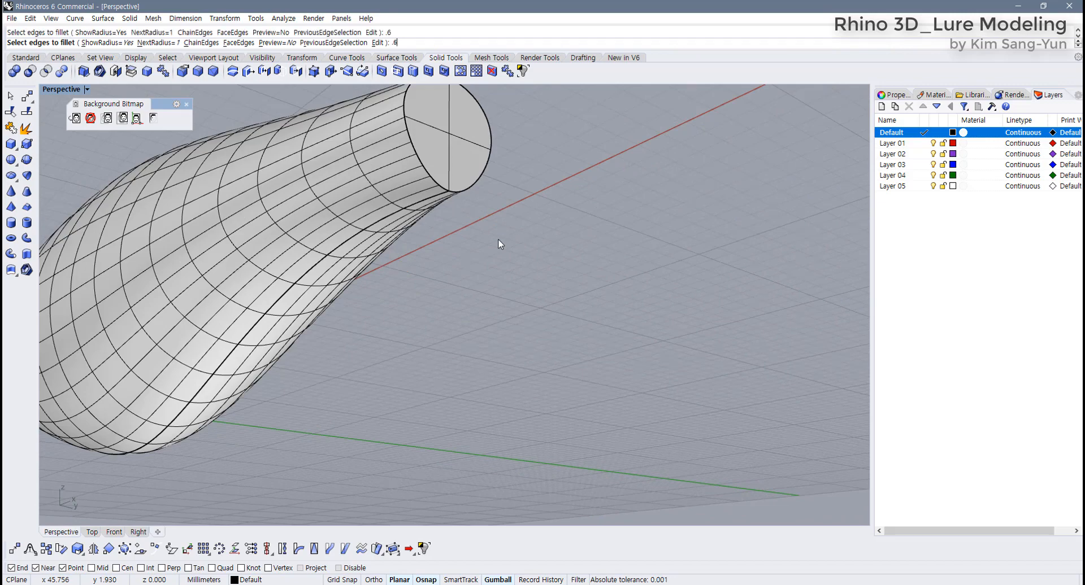
click(468, 189)
key(Return)
key(Return)
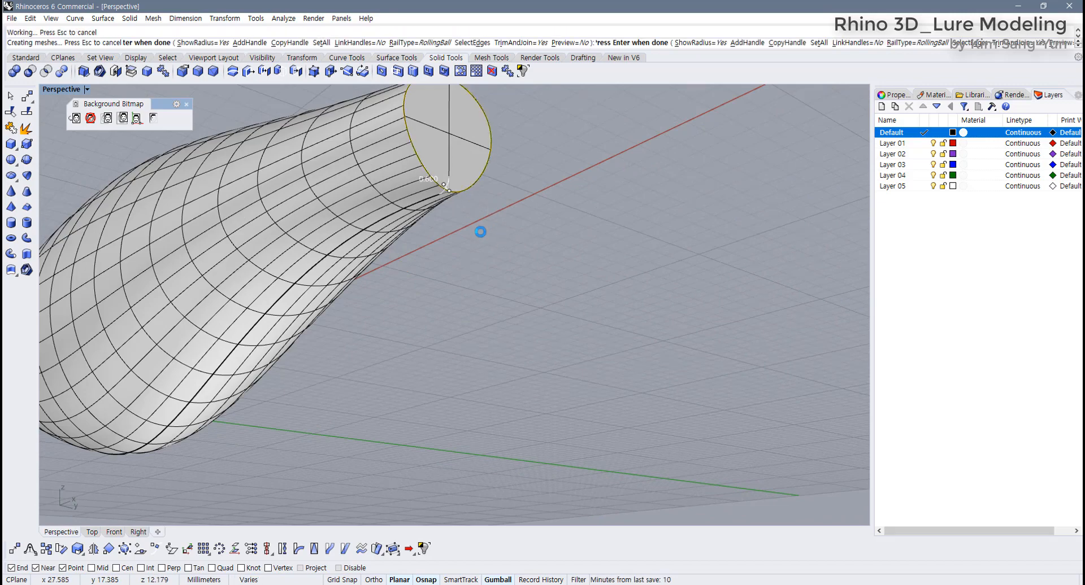
scroll(476, 230, down, 5)
right_drag(475, 229, 588, 309)
click(593, 304)
click(633, 344)
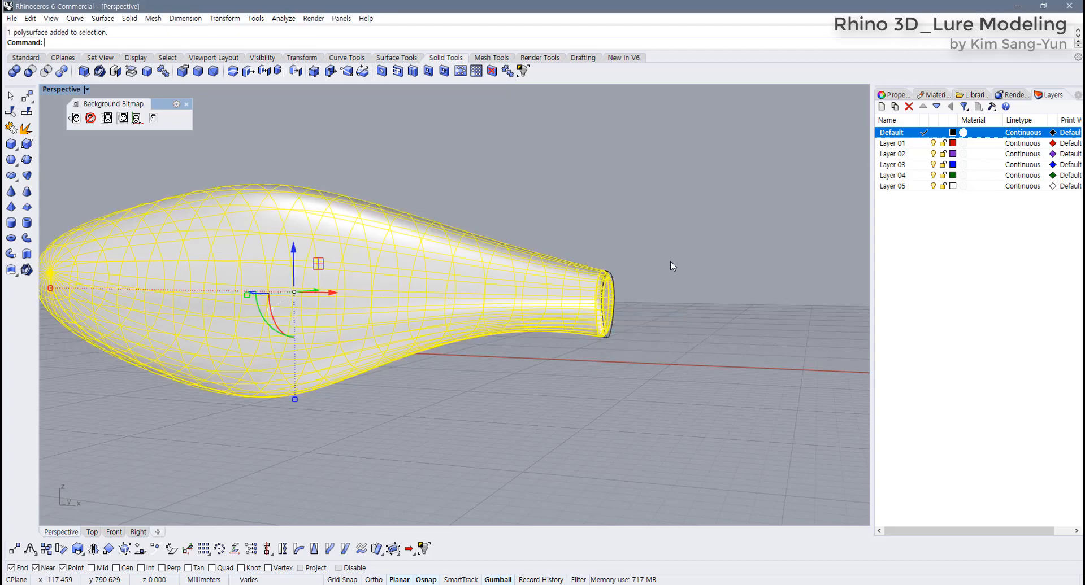
click(672, 263)
Select all the curves, move them to Layer 05 and hide that layer.
right_drag(667, 266, 366, 260)
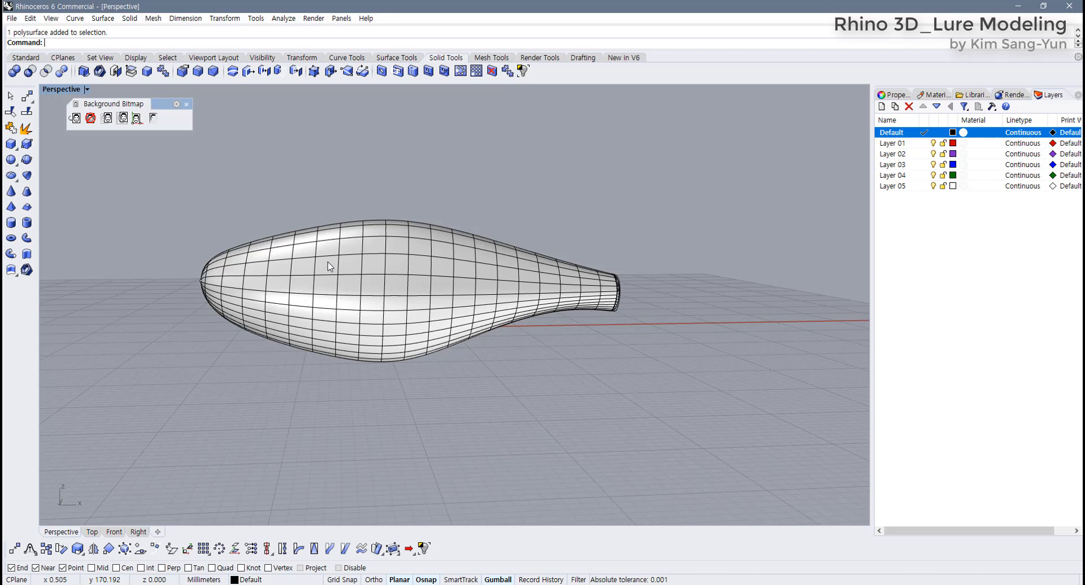
click(168, 59)
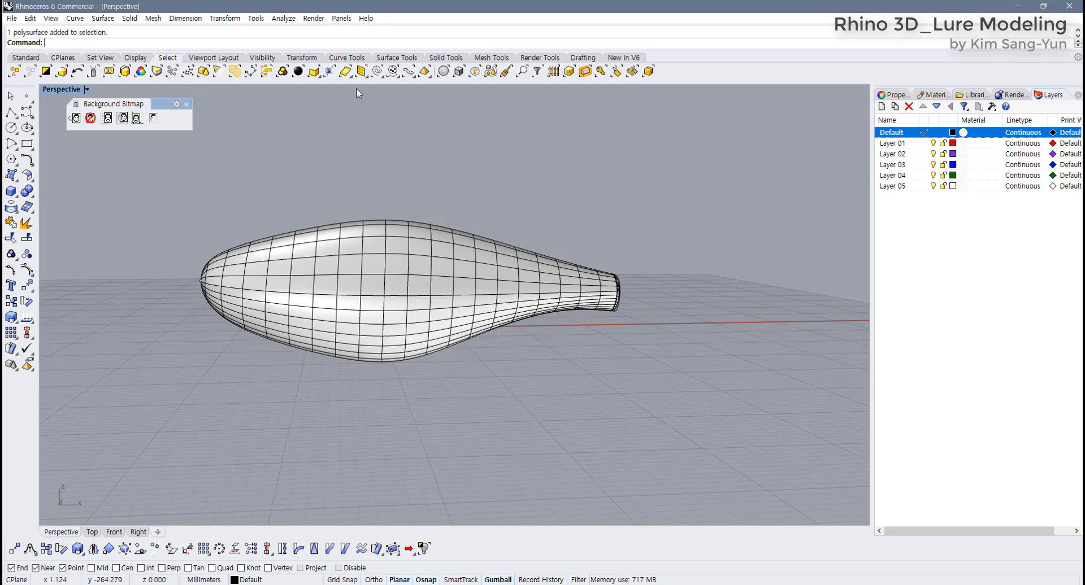
click(379, 73)
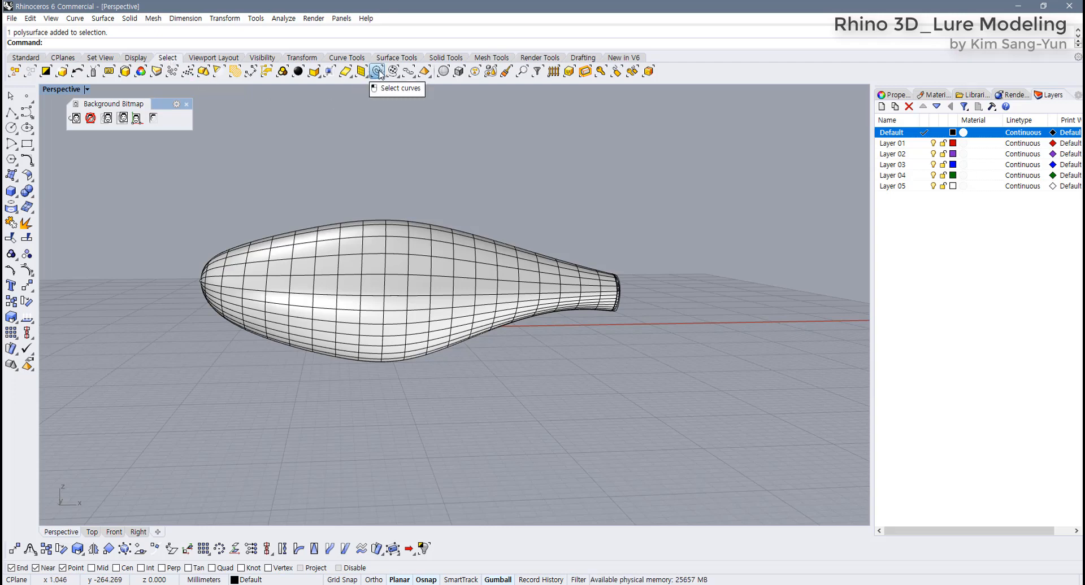
right_drag(417, 187, 398, 227)
click(898, 187)
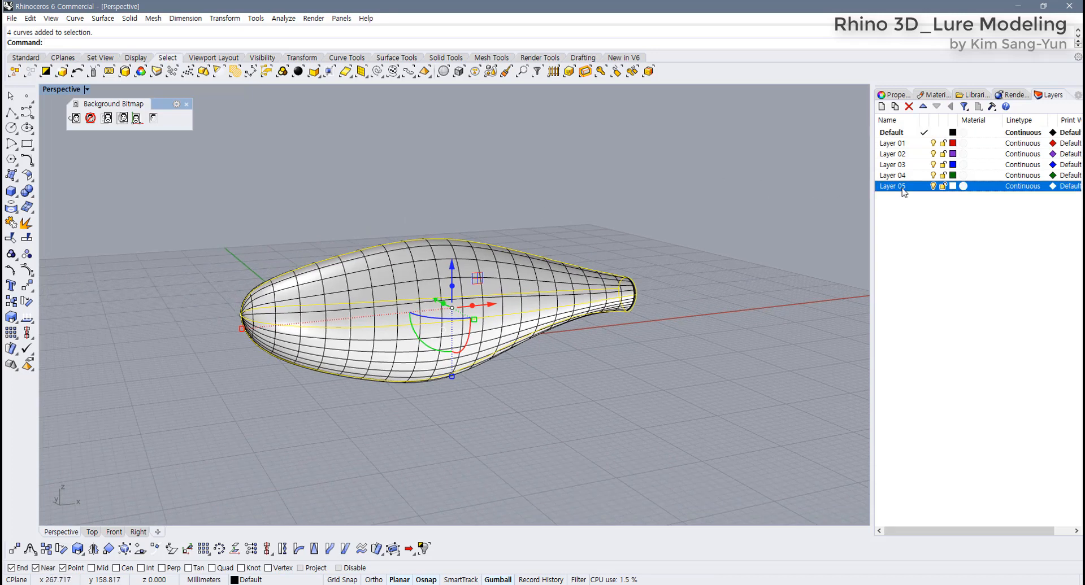
right_click(903, 192)
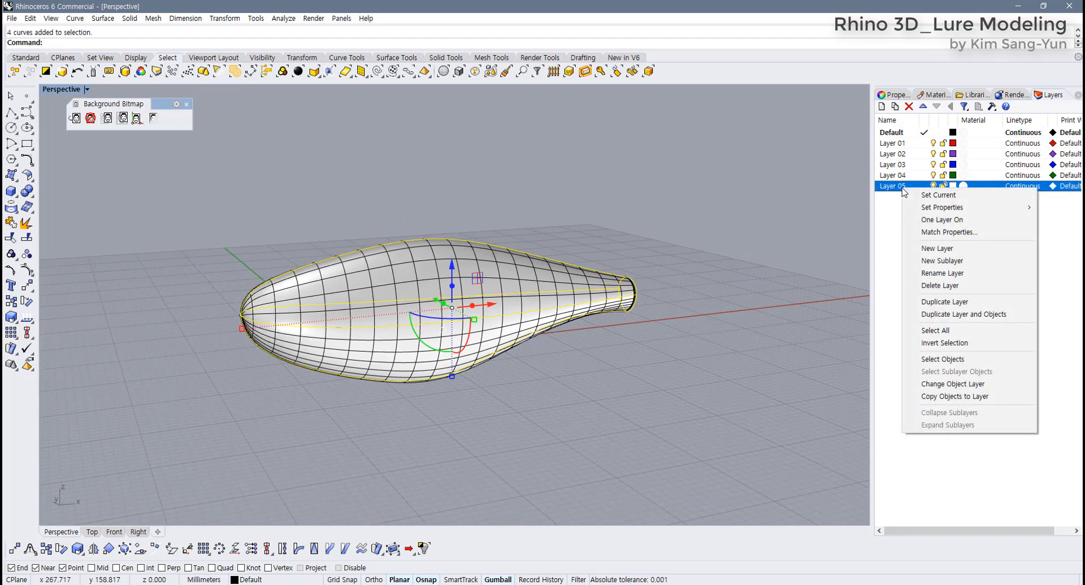
right_click(888, 189)
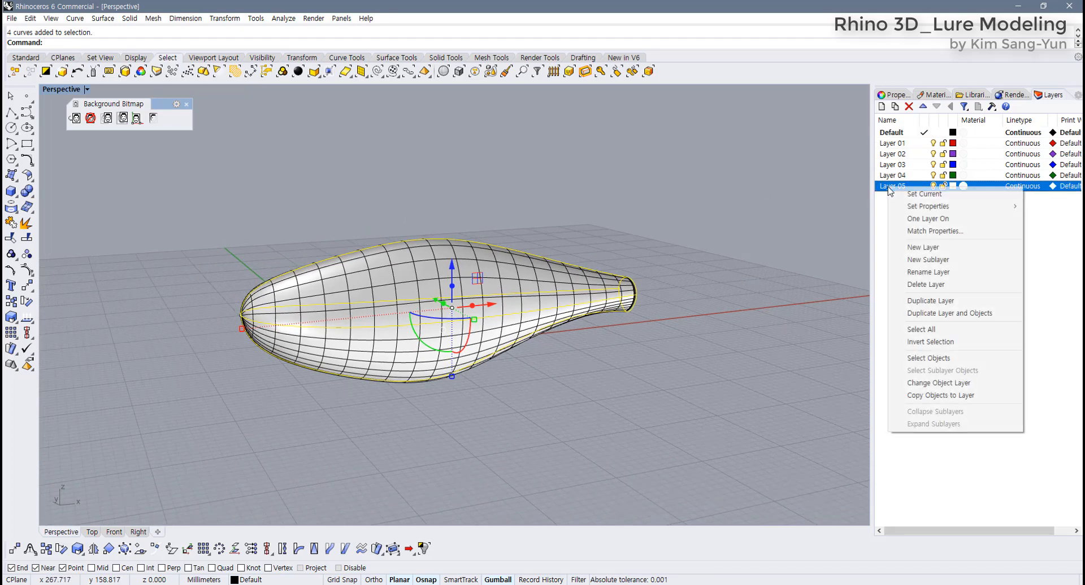
click(959, 385)
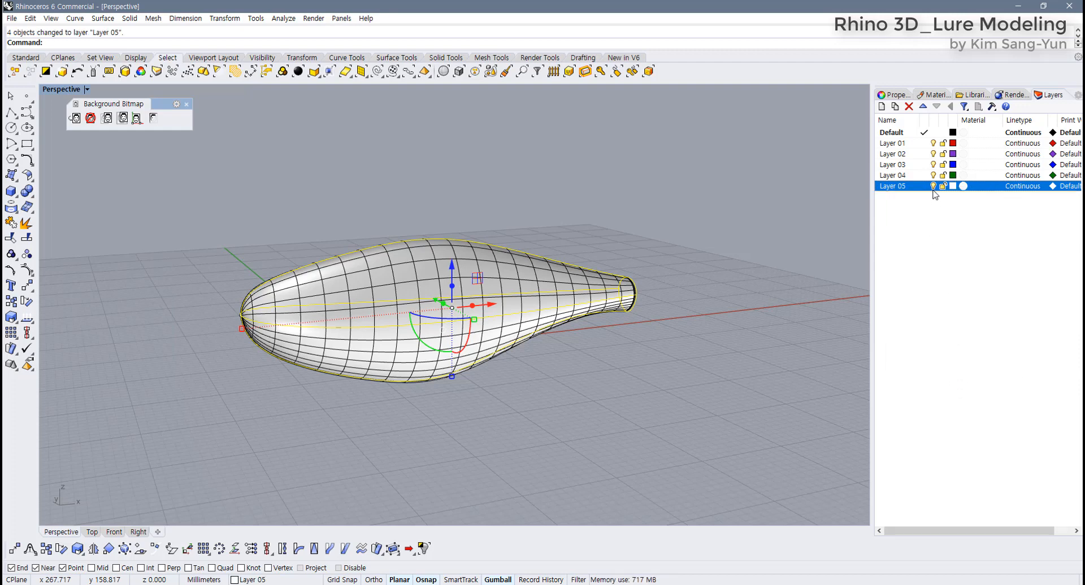
key(Escape)
Maximize the Front viewport and examine the head area of the body against the reference photo.
right_drag(741, 279, 721, 259)
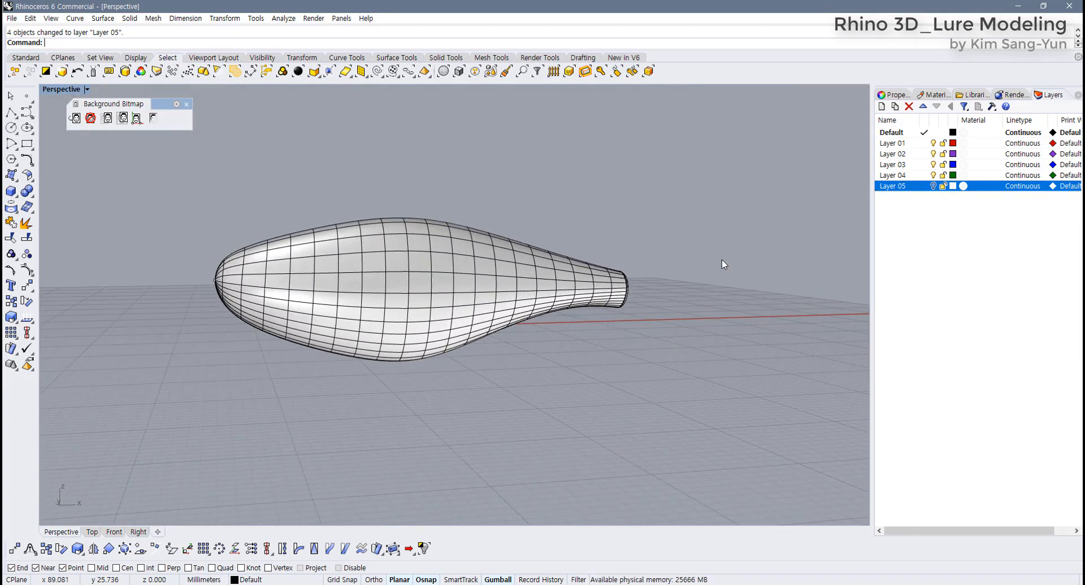
double_click(58, 89)
scroll(298, 371, down, 5)
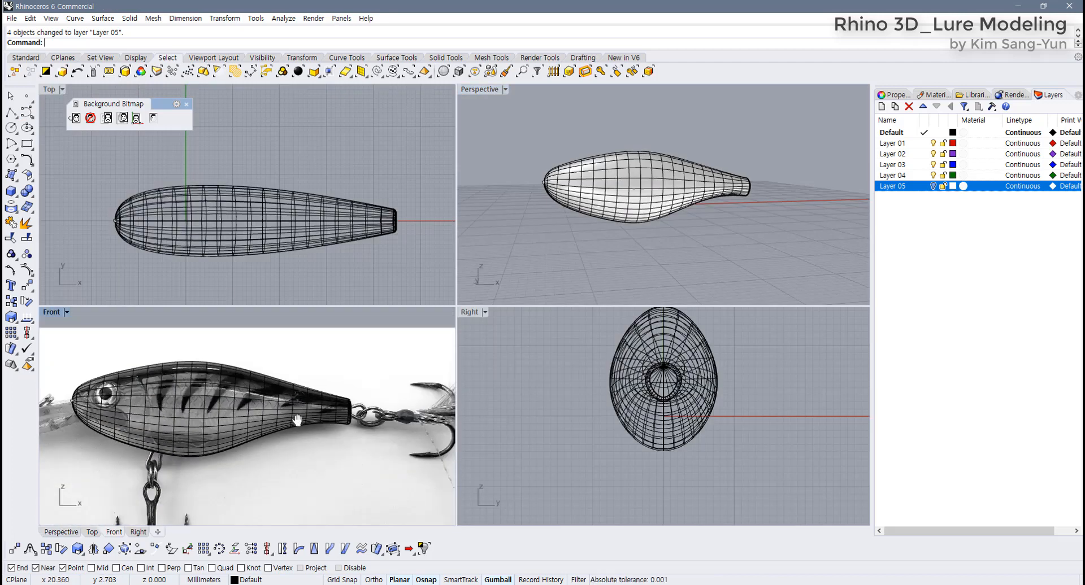
scroll(220, 404, up, 3)
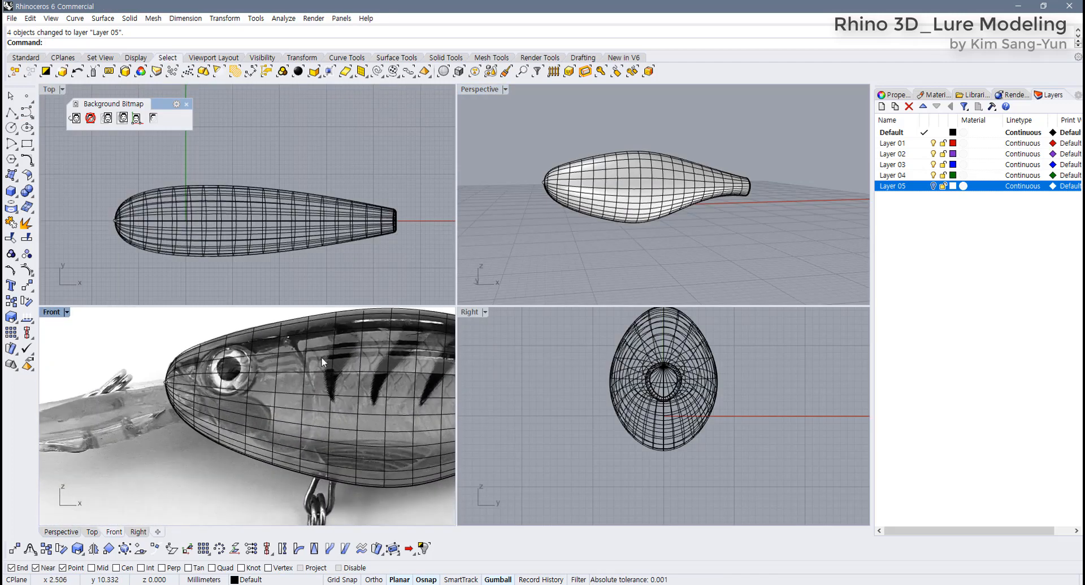
scroll(254, 374, up, 2)
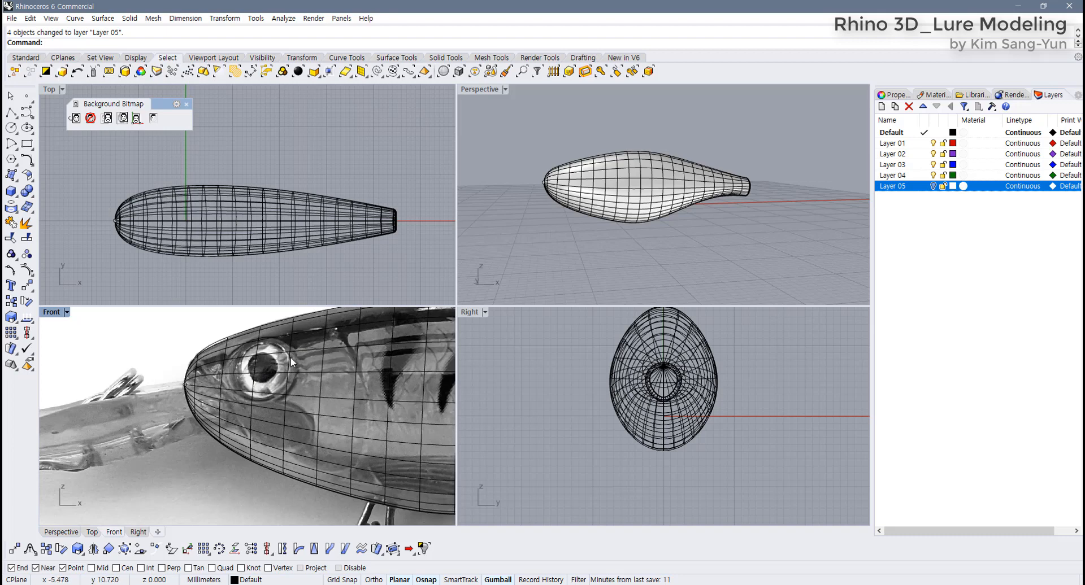
scroll(284, 368, up, 3)
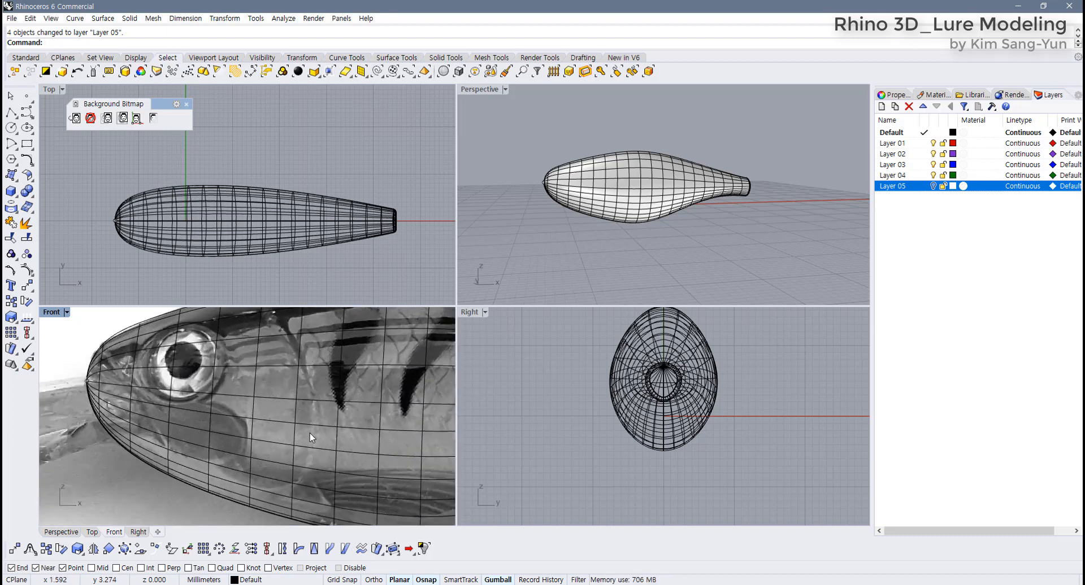
scroll(311, 437, down, 1)
double_click(54, 317)
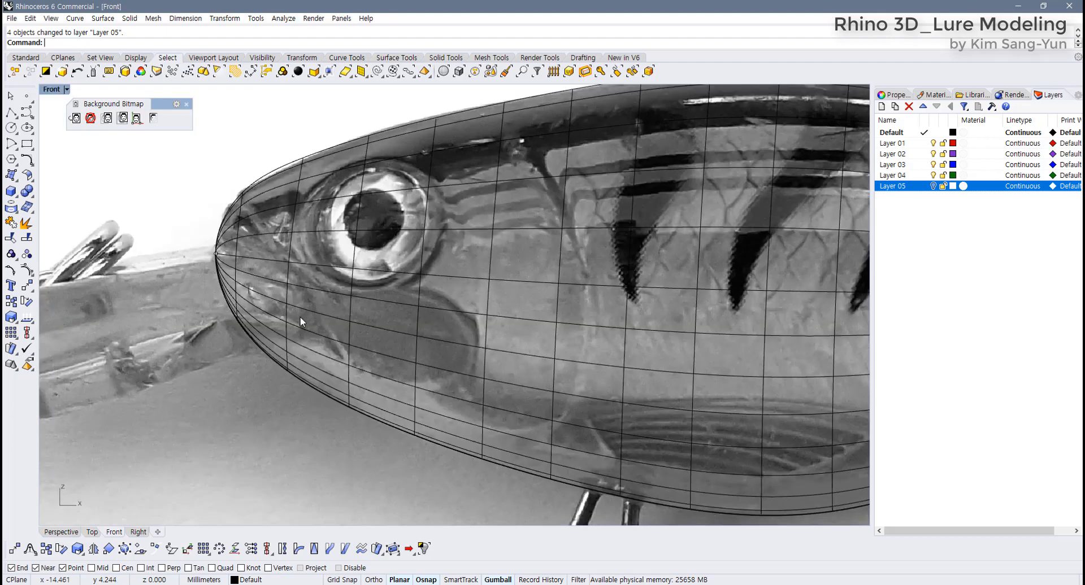
scroll(398, 312, down, 4)
right_drag(398, 311, 264, 339)
scroll(249, 372, up, 4)
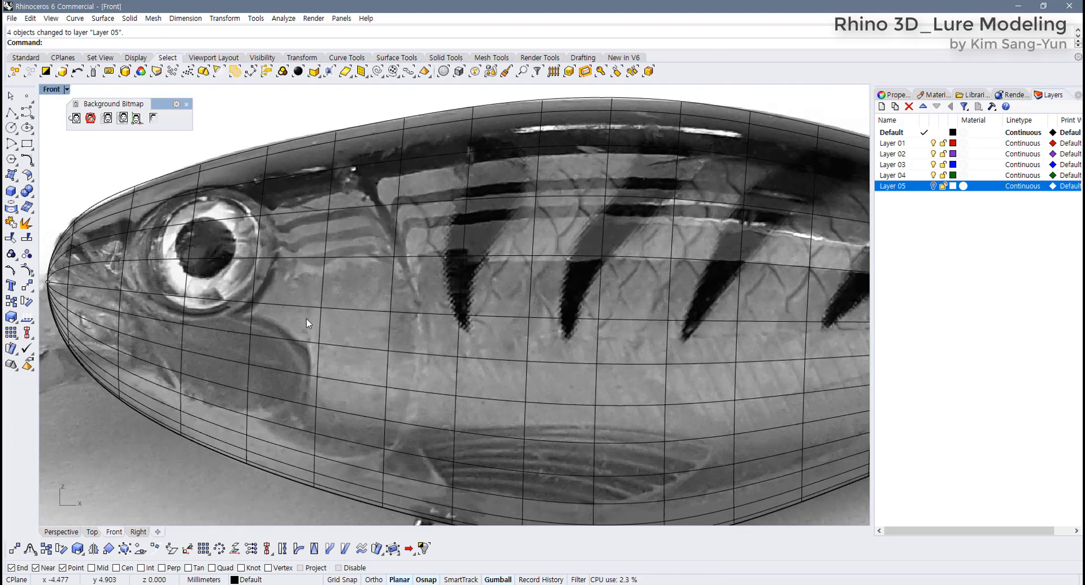
Try to trace the gill line behind the eye in the Front viewport with a degree 3 control-point curve, and undo the curve.
click(25, 113)
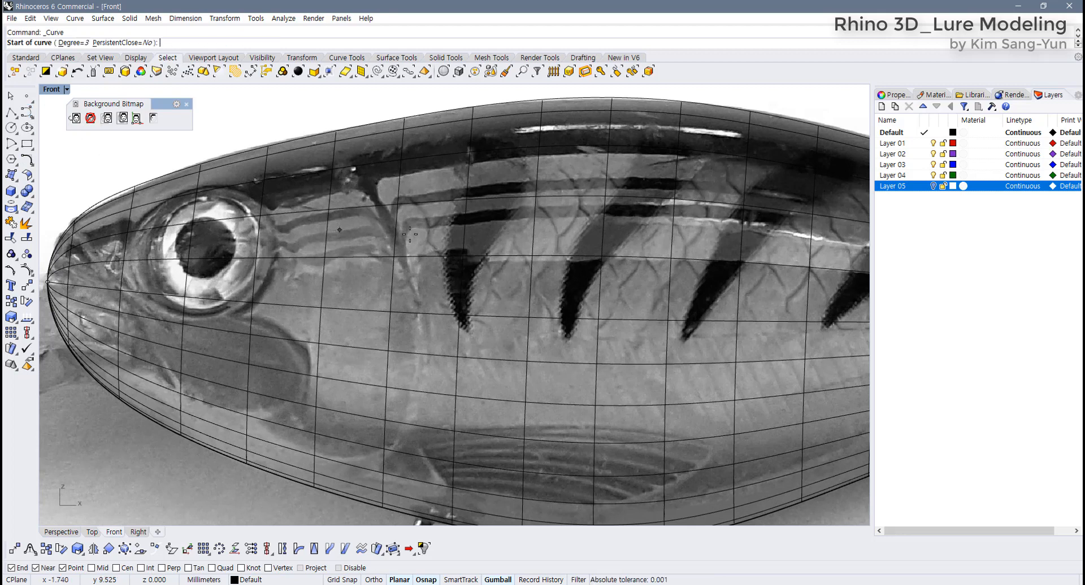
click(347, 178)
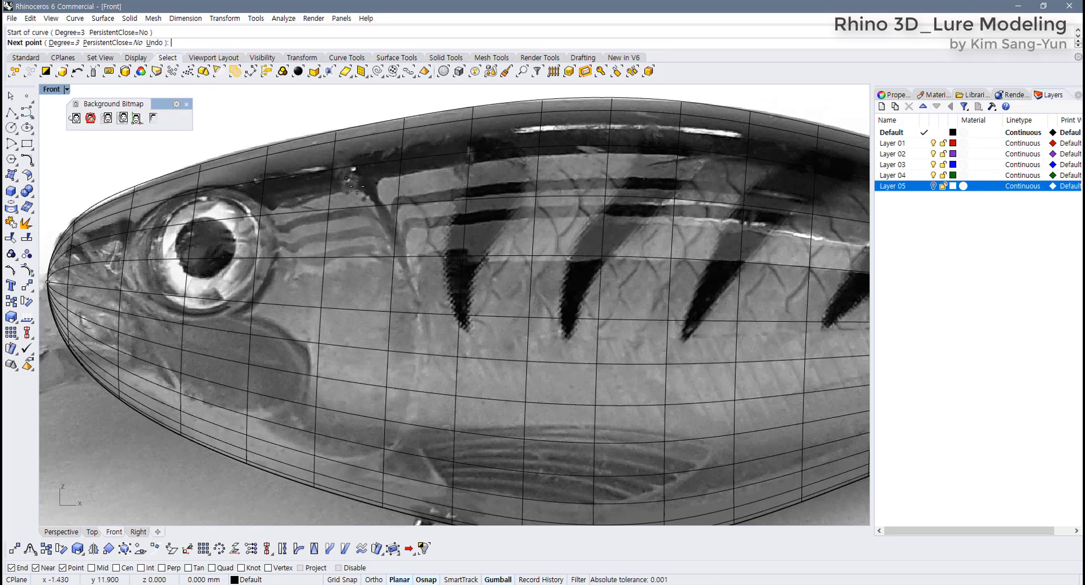
click(384, 222)
click(418, 308)
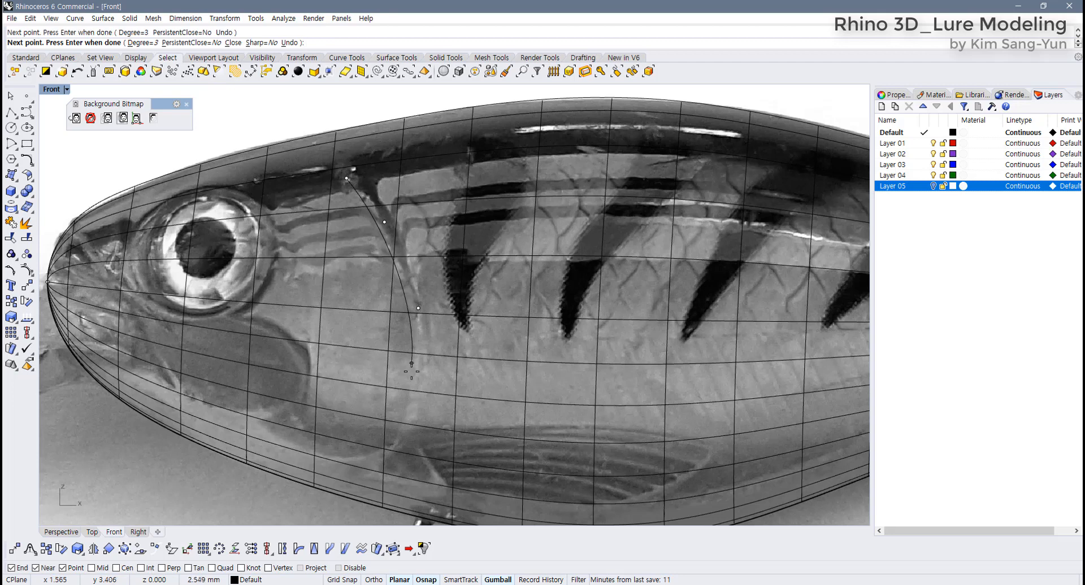
click(411, 379)
click(404, 424)
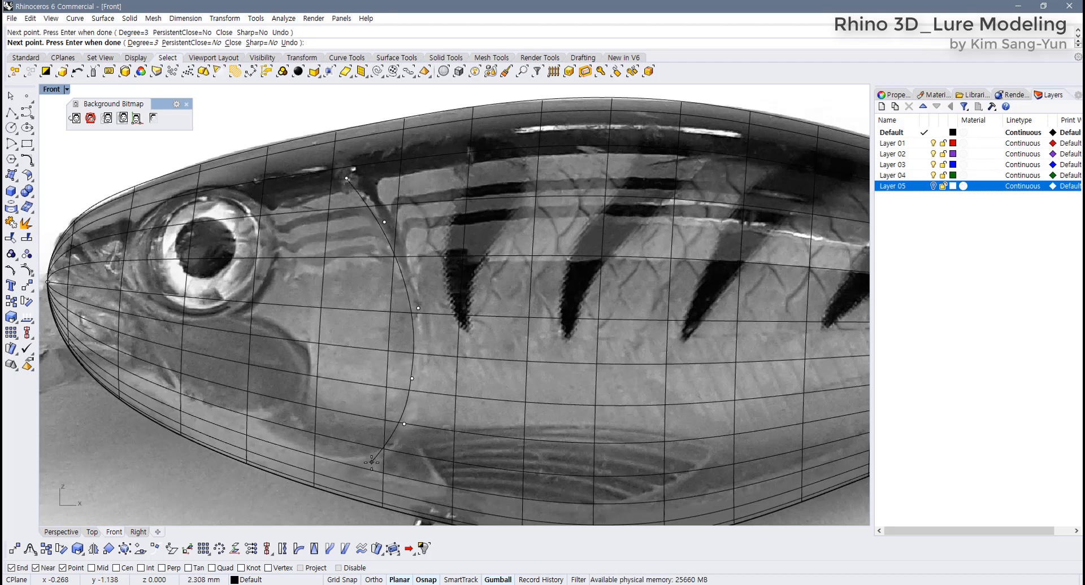
key(Return)
key(ctrl+z)
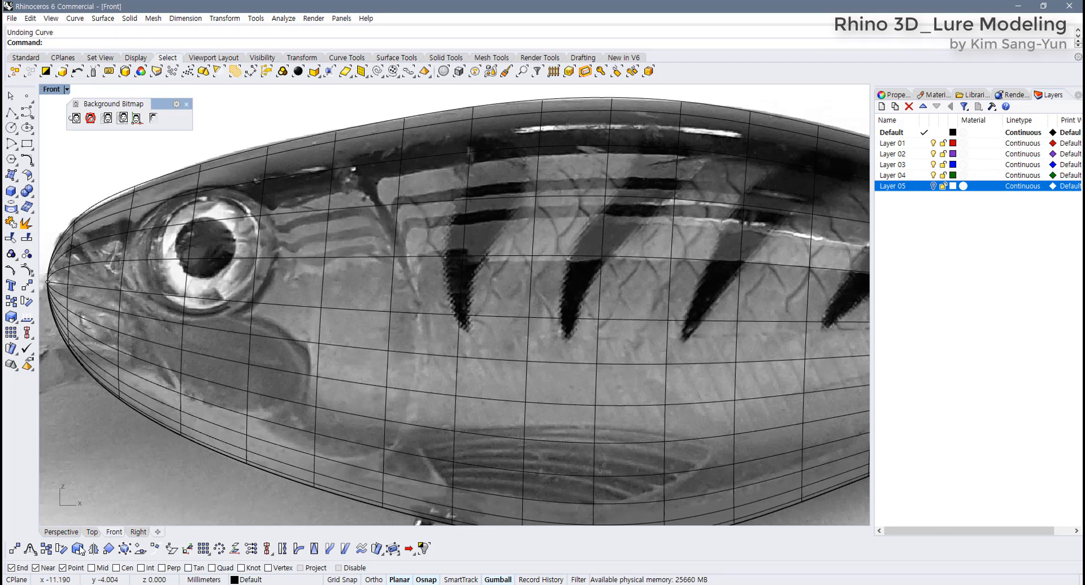
With object snaps disabled, trace the gill line behind the eye in the Front viewport with a degree 3, six-point control-point curve.
click(43, 568)
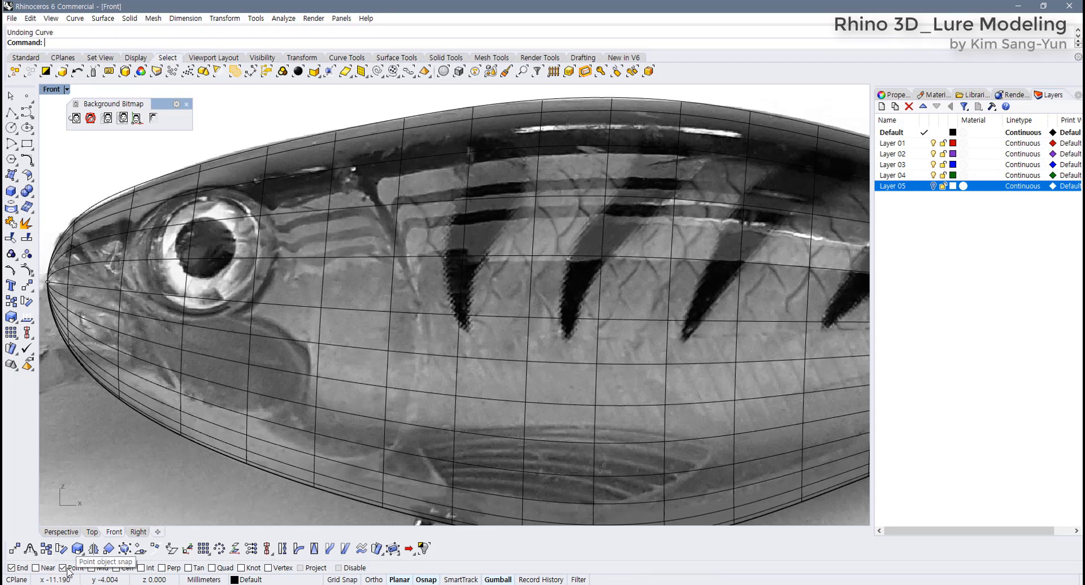
click(339, 568)
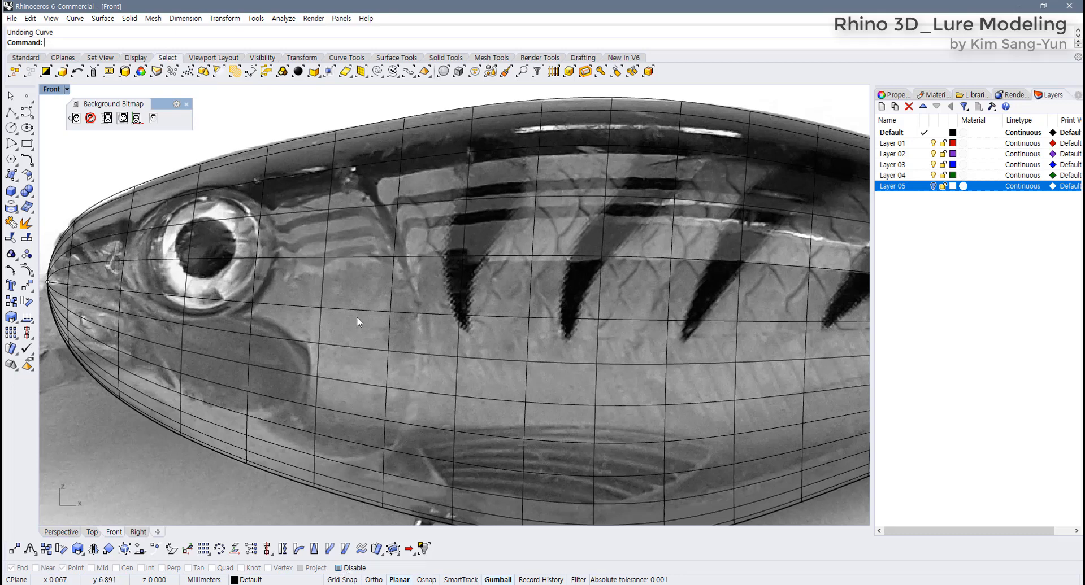
click(26, 112)
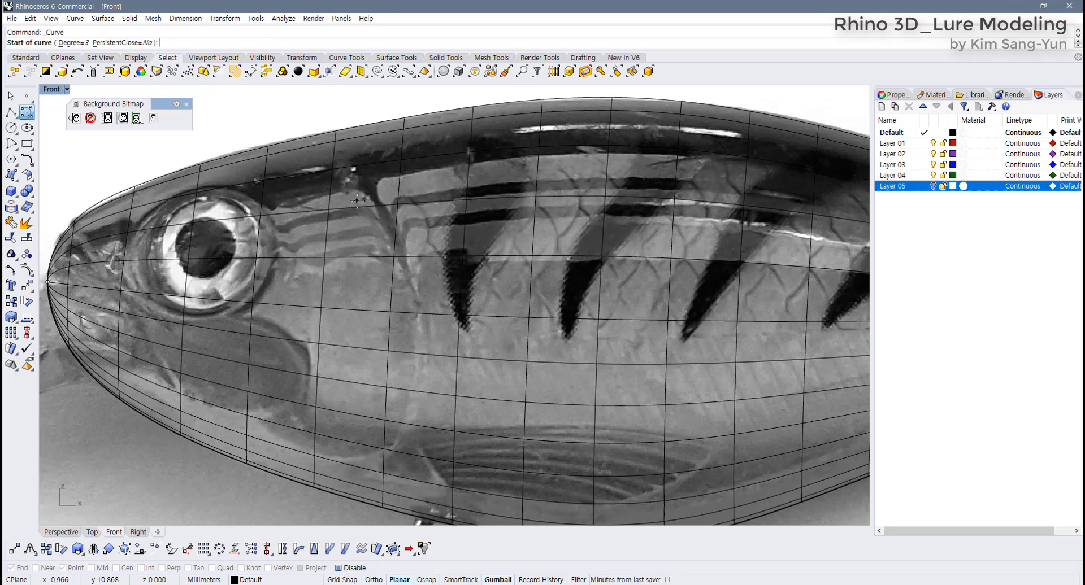
click(345, 172)
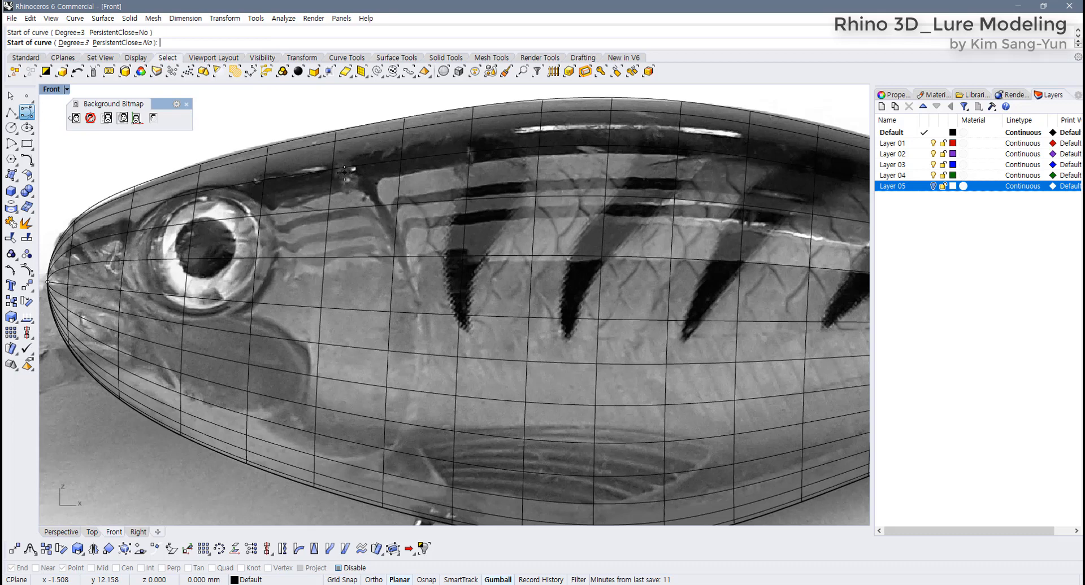
click(387, 225)
click(414, 299)
click(417, 365)
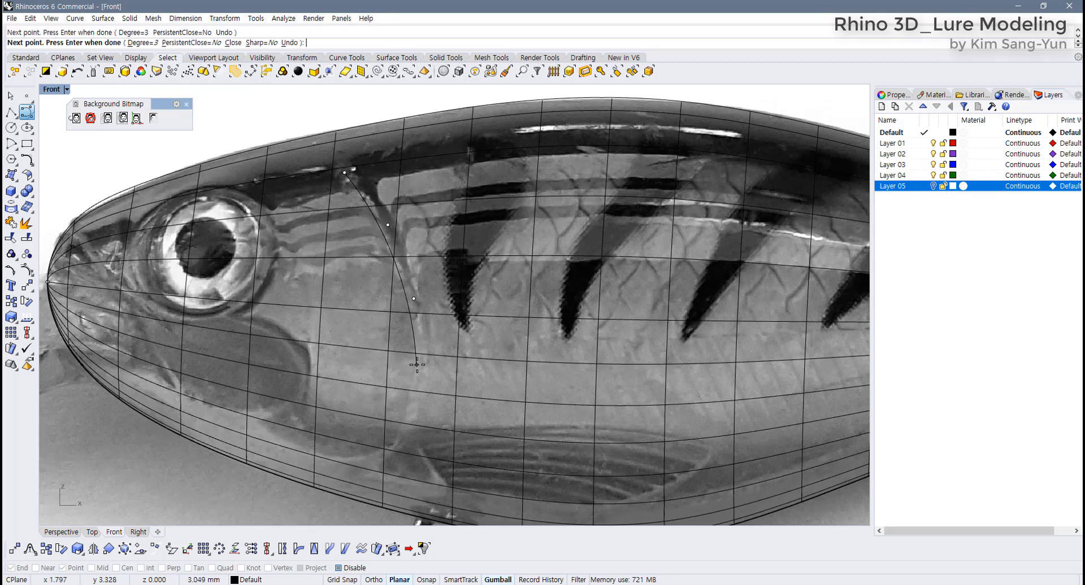
click(401, 424)
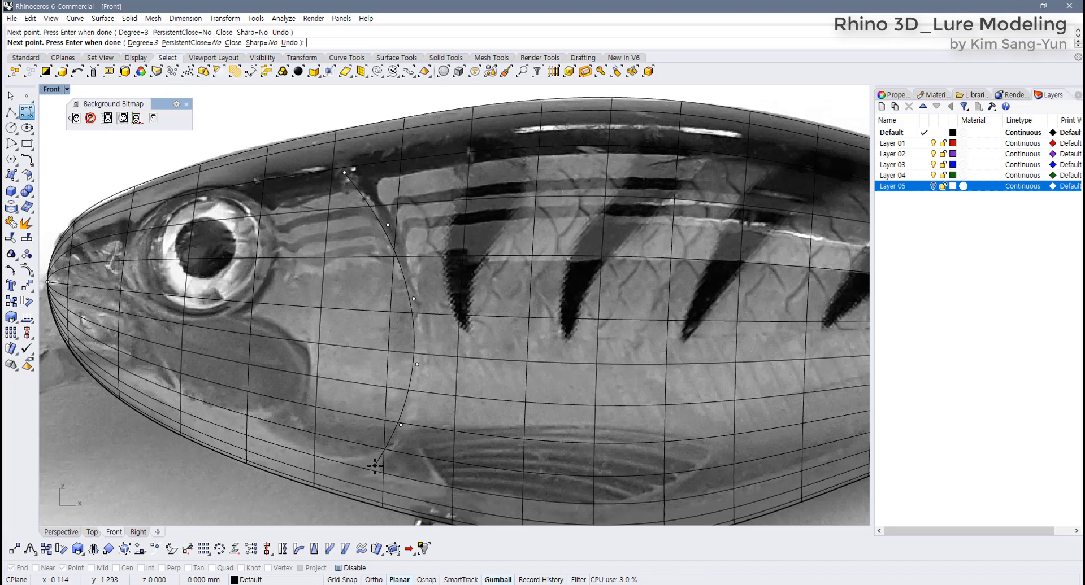
click(375, 466)
key(Return)
Nudge the second and fourth control points of the gill curve slightly toward the tail to follow the photo.
click(399, 416)
key(F10)
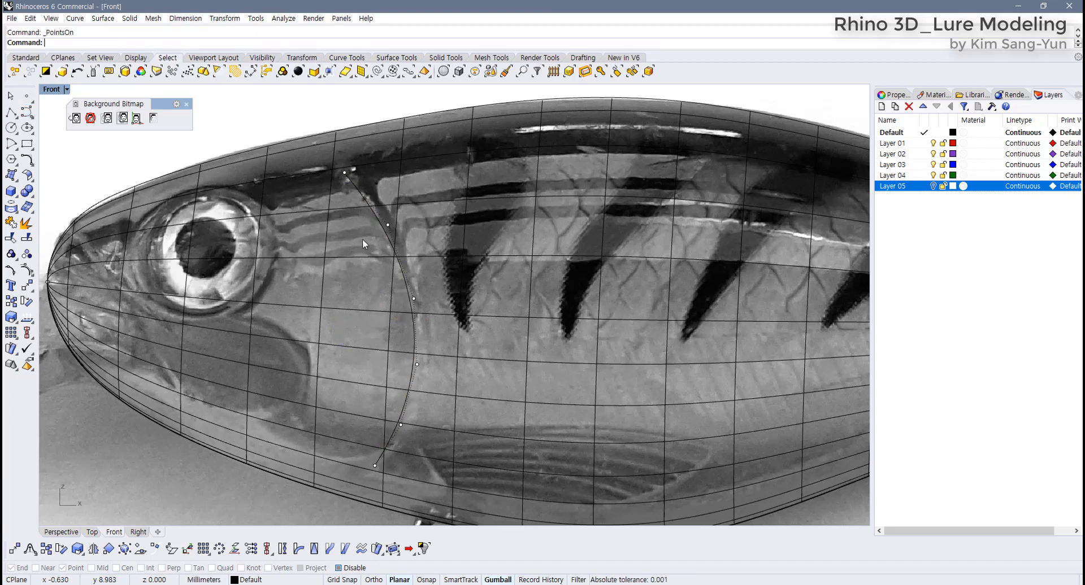
click(388, 225)
drag(419, 193, 421, 189)
drag(393, 338, 451, 337)
key(ctrl+z)
key(Escape)
click(416, 366)
key(Escape)
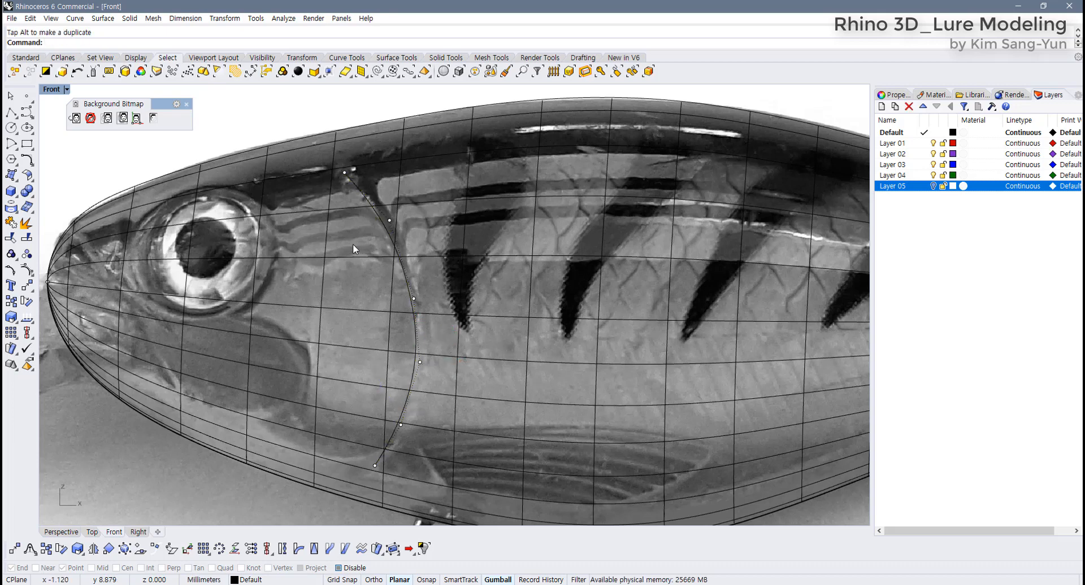
right_drag(353, 244, 344, 249)
key(Escape)
scroll(351, 218, up, 2)
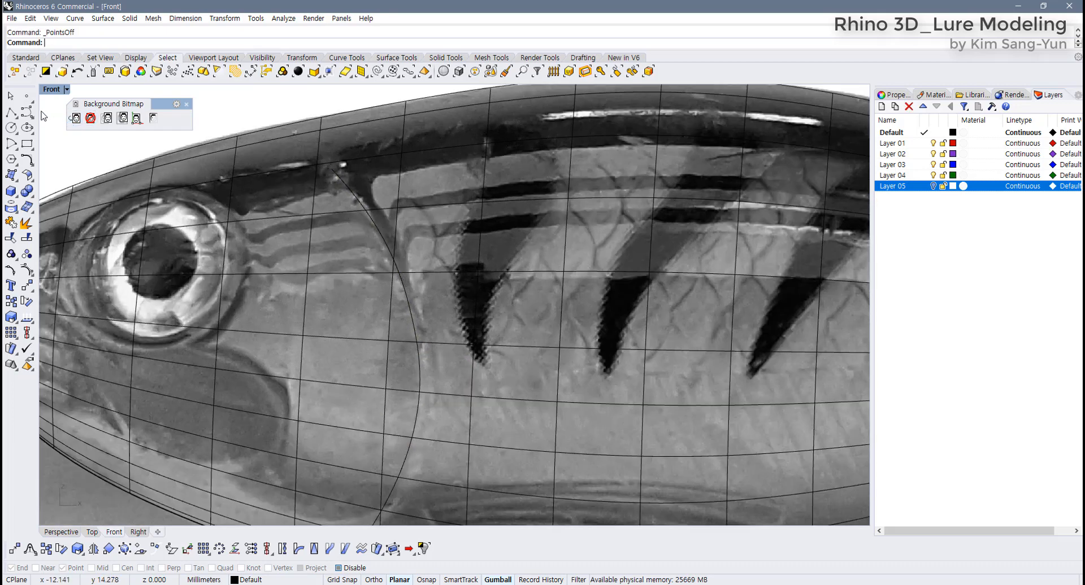
Shift the gill curve's third control point slightly toward the tail and turn its control points off.
scroll(321, 177, up, 2)
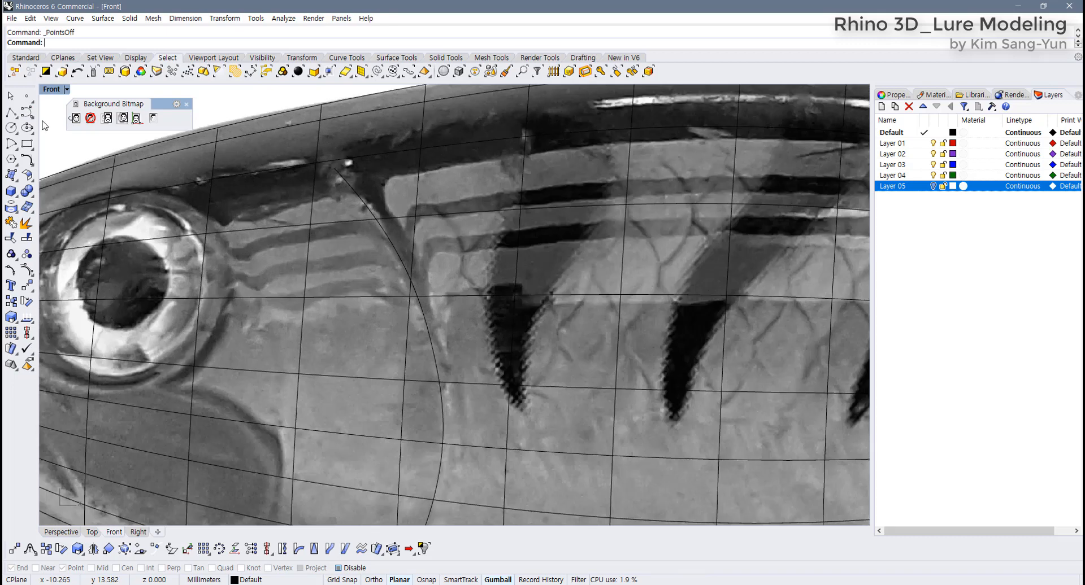
click(403, 261)
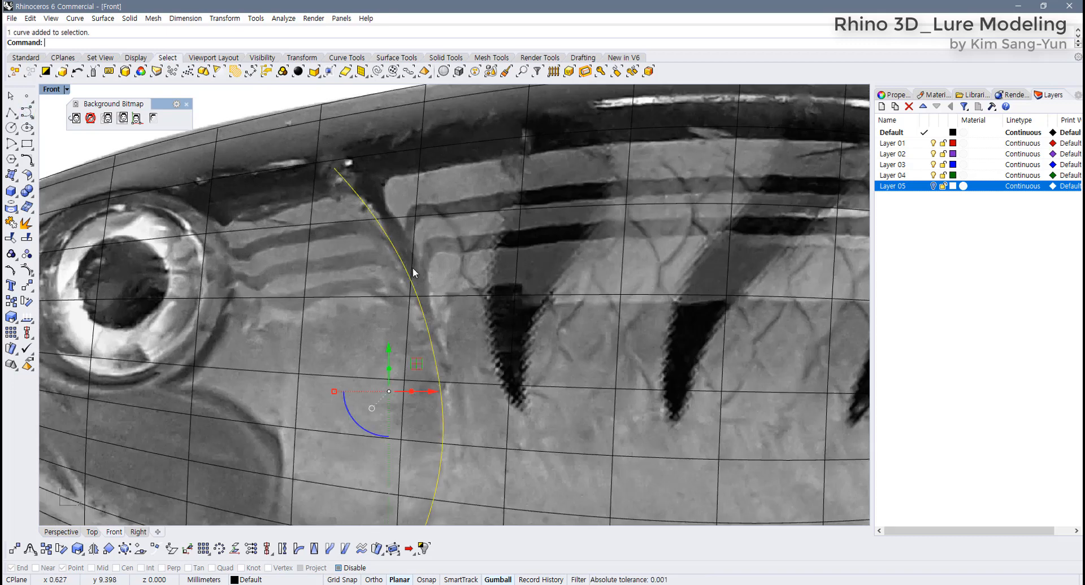
scroll(445, 309, down, 2)
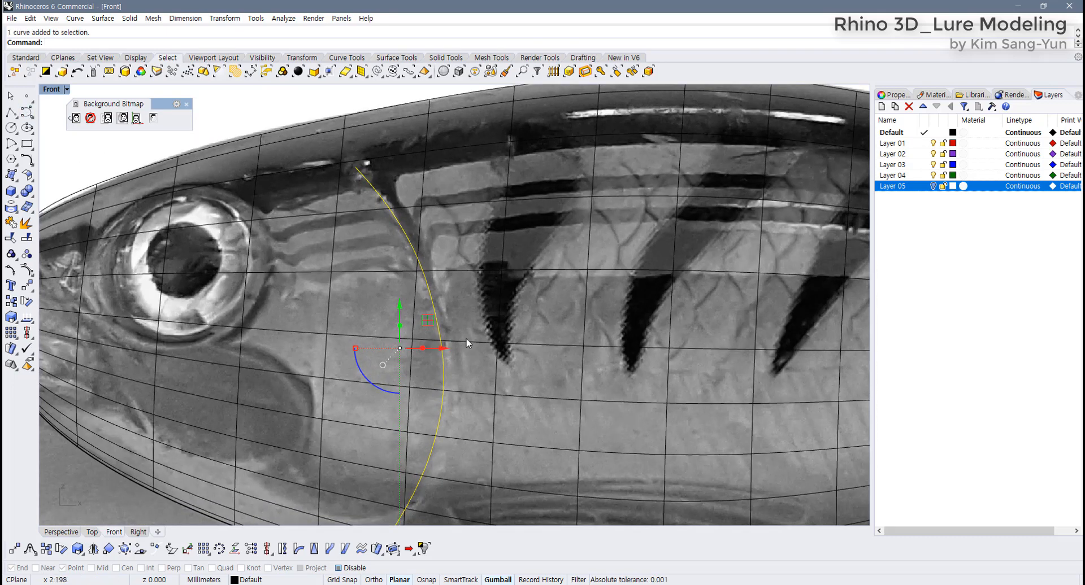
scroll(480, 320, up, 1)
key(F10)
click(455, 303)
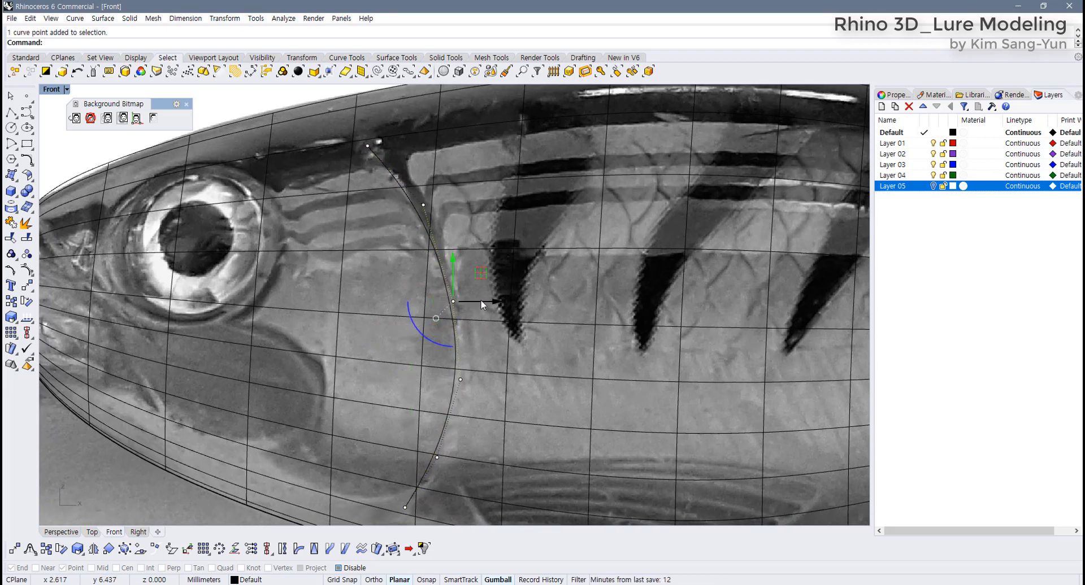
drag(480, 300, 486, 298)
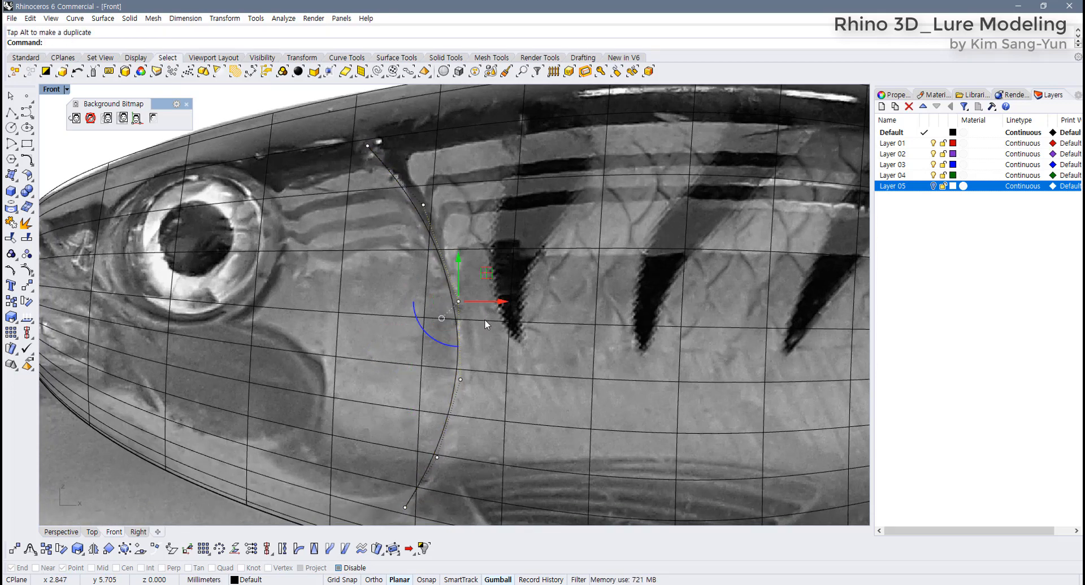
key(F11)
Duplicate the gill curve a short distance toward the tail to form a second, outer gill curve.
click(456, 294)
right_drag(484, 329, 434, 300)
drag(436, 299, 448, 298)
click(554, 329)
right_drag(458, 277, 466, 284)
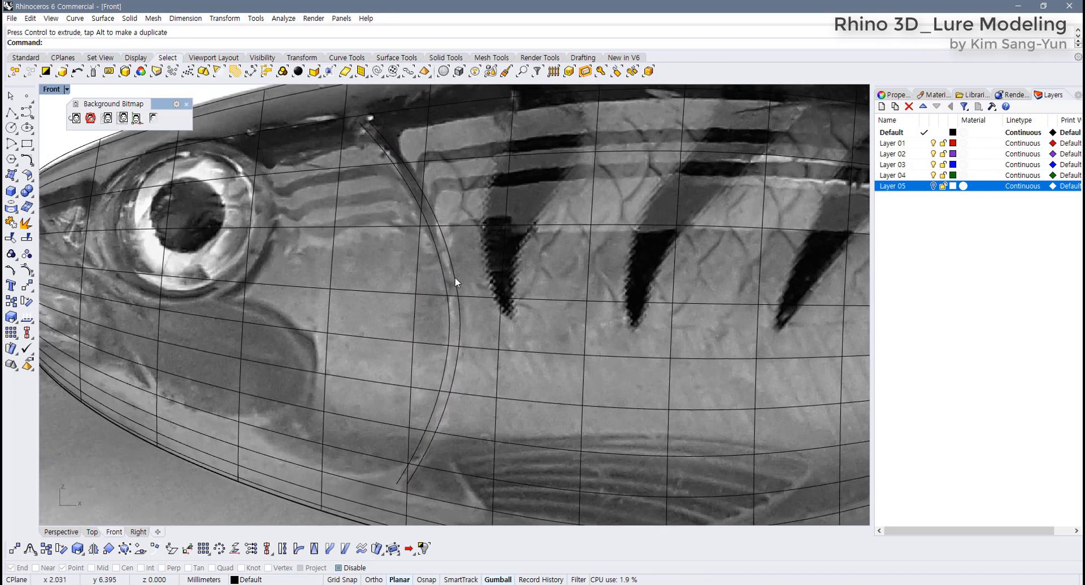
Move the outer gill curve's upper end point up and toward the head, just beyond the inner curve's end.
click(457, 281)
scroll(413, 226, up, 5)
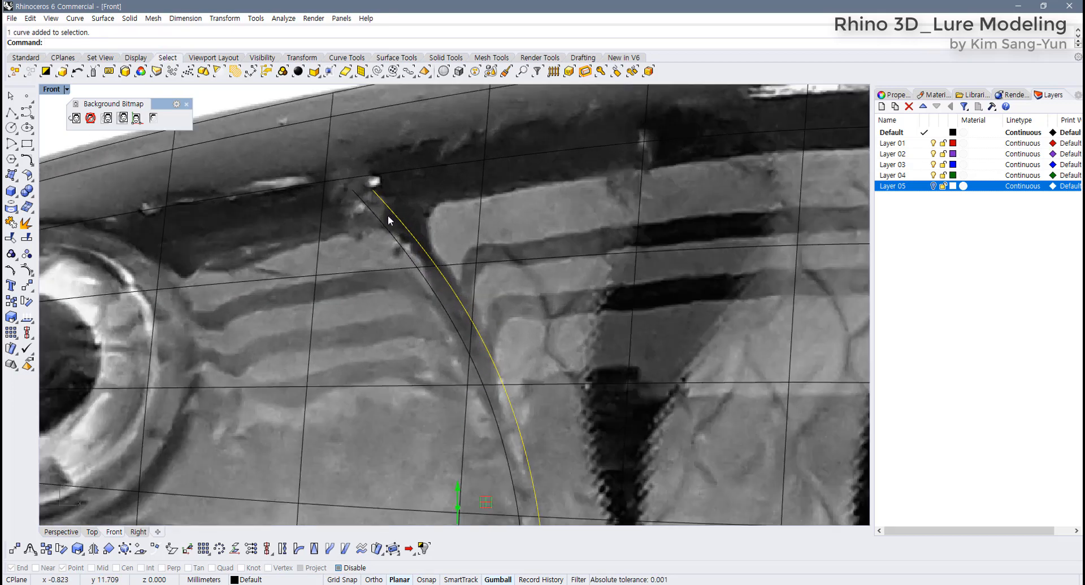
right_drag(388, 215, 442, 300)
key(F10)
drag(407, 247, 426, 236)
Move the outer gill curve's lower end point down and toward the head, near the inner curve's lower end.
scroll(439, 333, down, 4)
right_drag(467, 416, 440, 175)
right_drag(460, 424, 448, 294)
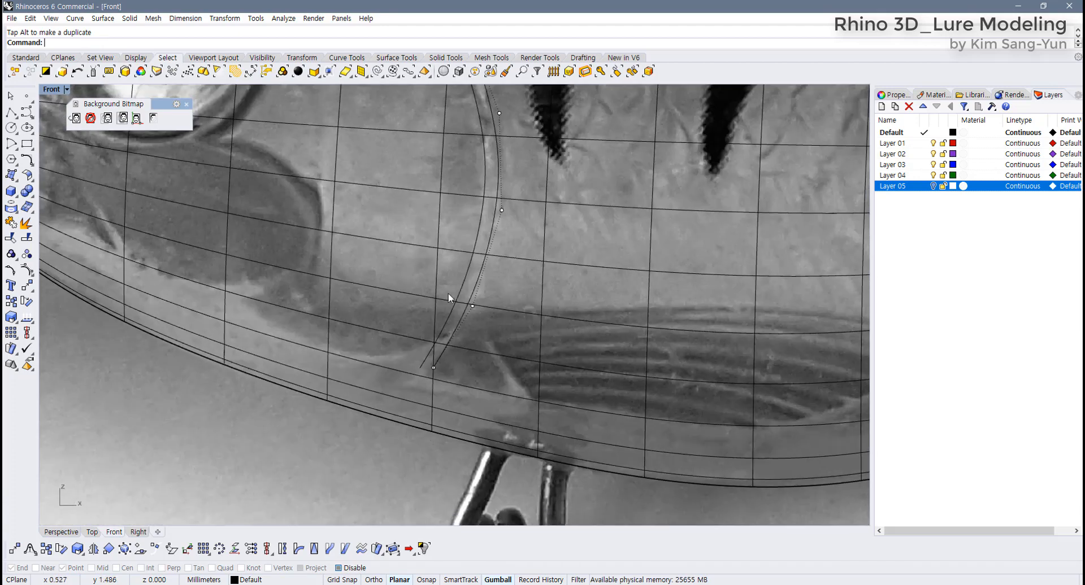
scroll(435, 394, up, 5)
drag(410, 303, 443, 328)
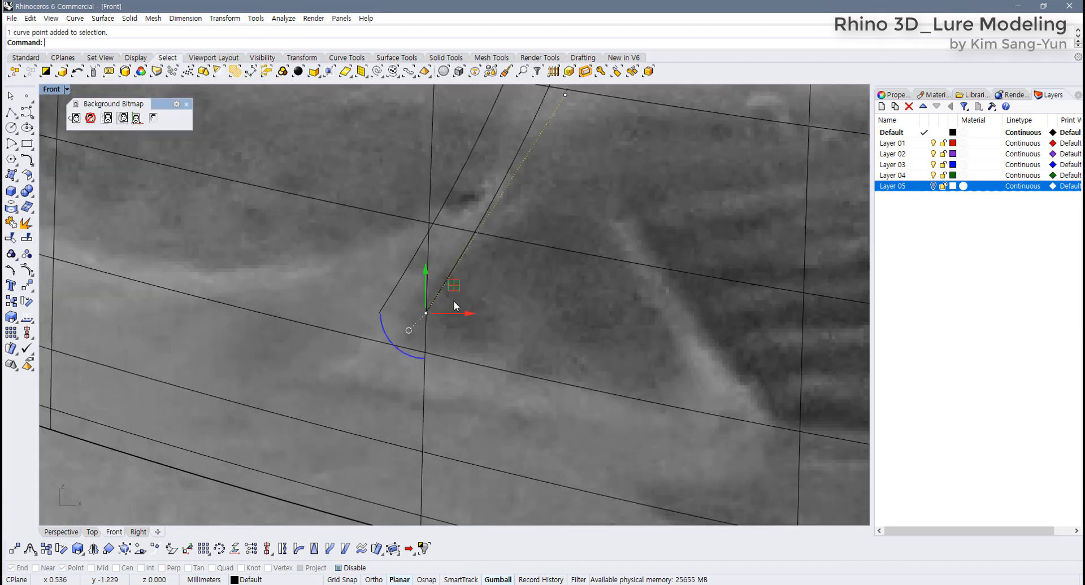
drag(454, 286, 412, 338)
Fine-tune the outer gill curve's lower end point, check the curve against the photo and turn its control points off.
scroll(449, 320, down, 4)
right_drag(481, 273, 420, 419)
scroll(457, 314, down, 3)
scroll(421, 418, down, 4)
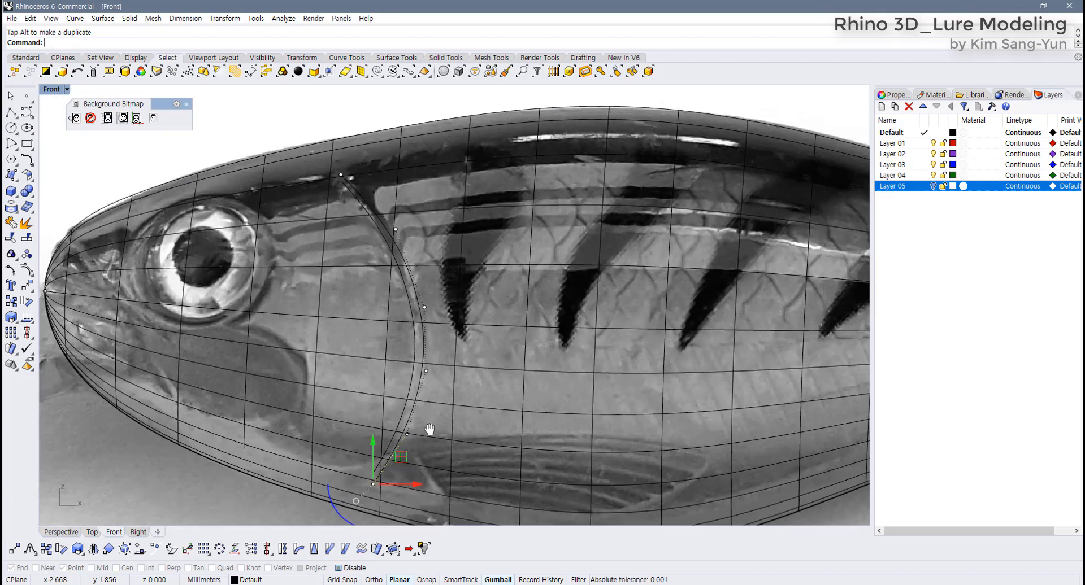
scroll(413, 391, up, 5)
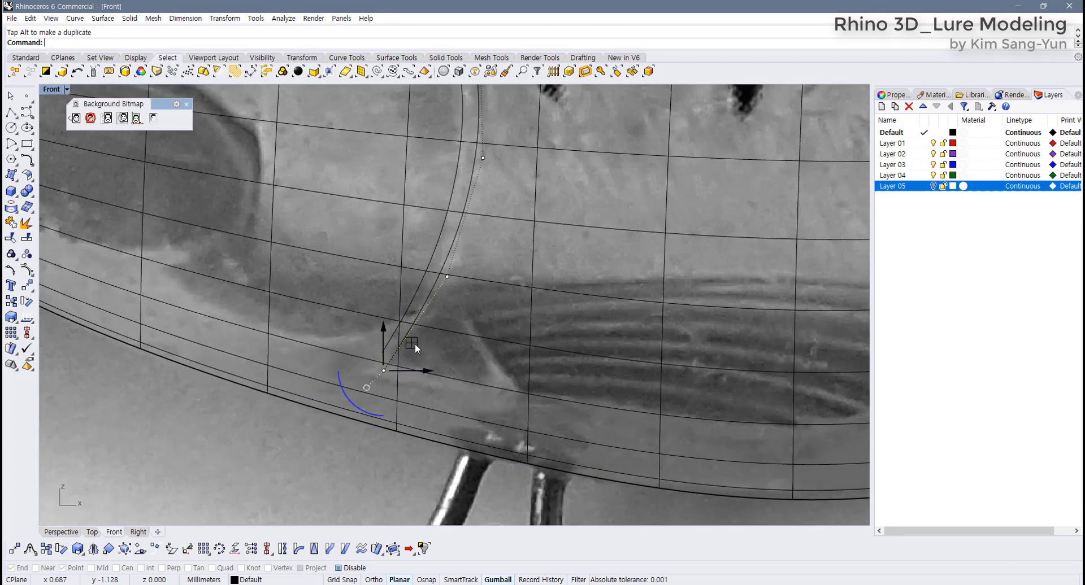
drag(413, 343, 411, 344)
click(469, 324)
scroll(469, 324, down, 4)
right_drag(467, 318, 438, 402)
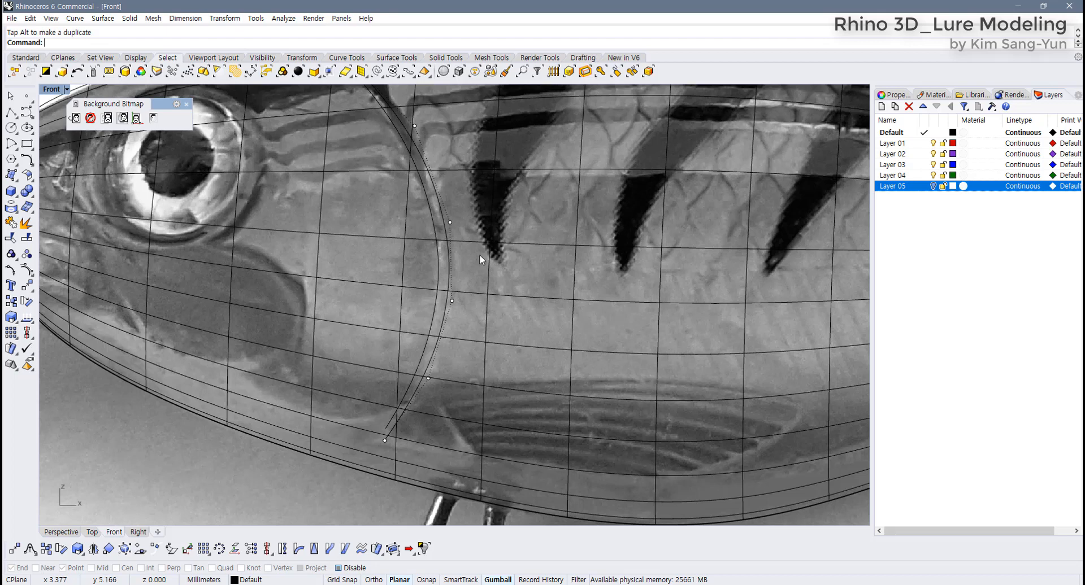
scroll(442, 294, down, 1)
right_drag(441, 294, 402, 431)
scroll(469, 228, up, 2)
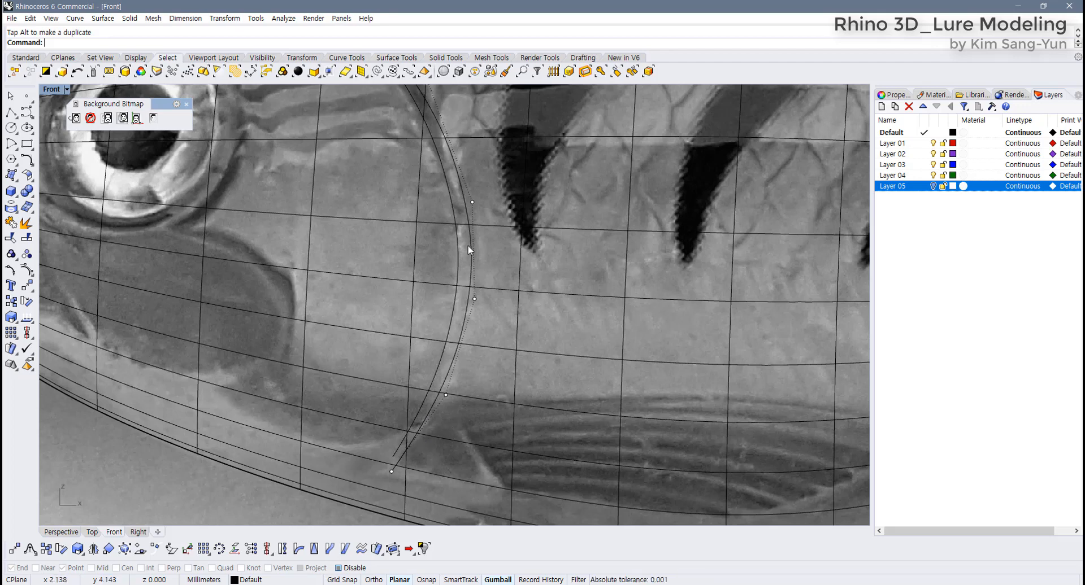
scroll(464, 209, down, 2)
right_drag(460, 241, 457, 285)
key(F11)
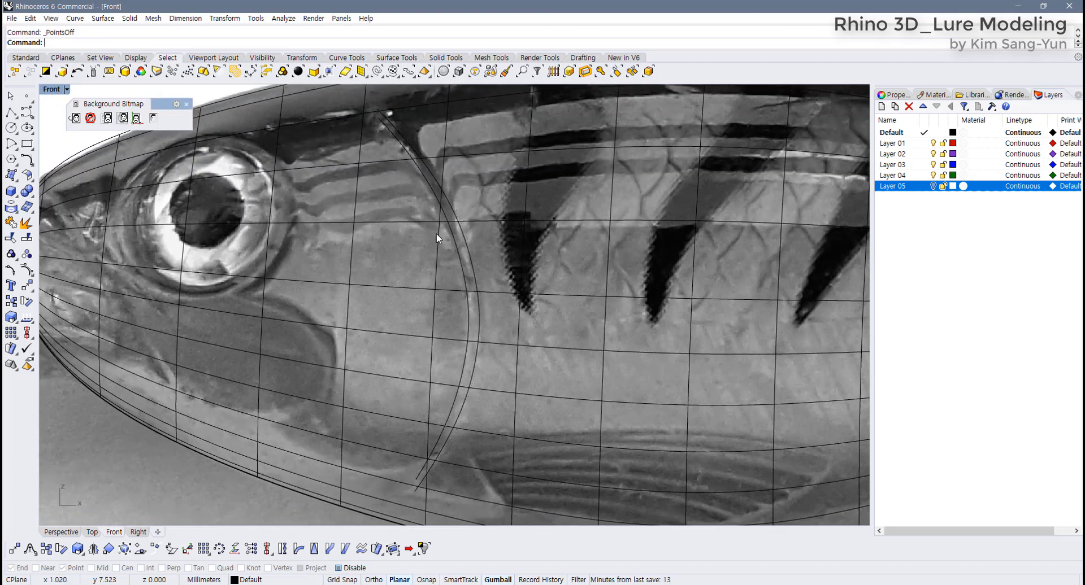
Connect the outer gill curve's two ends with a straight polyline, using only the End object snap.
click(12, 113)
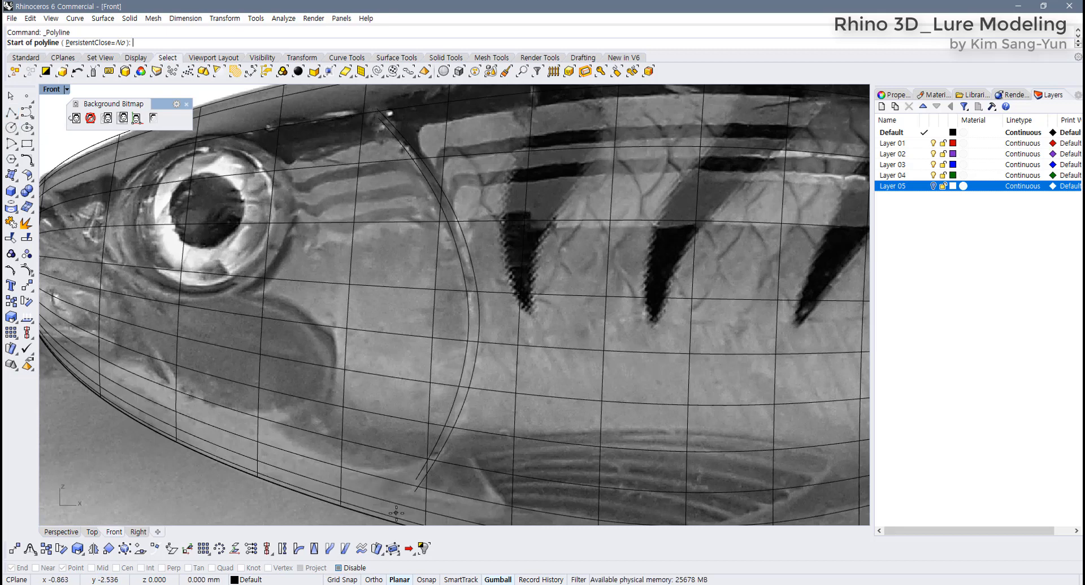
click(338, 567)
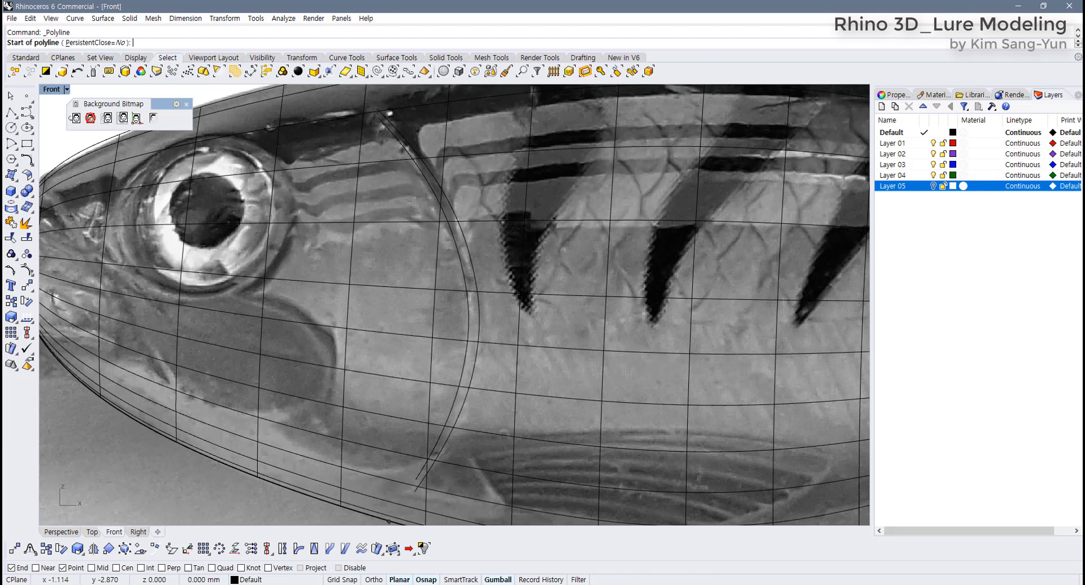
click(62, 568)
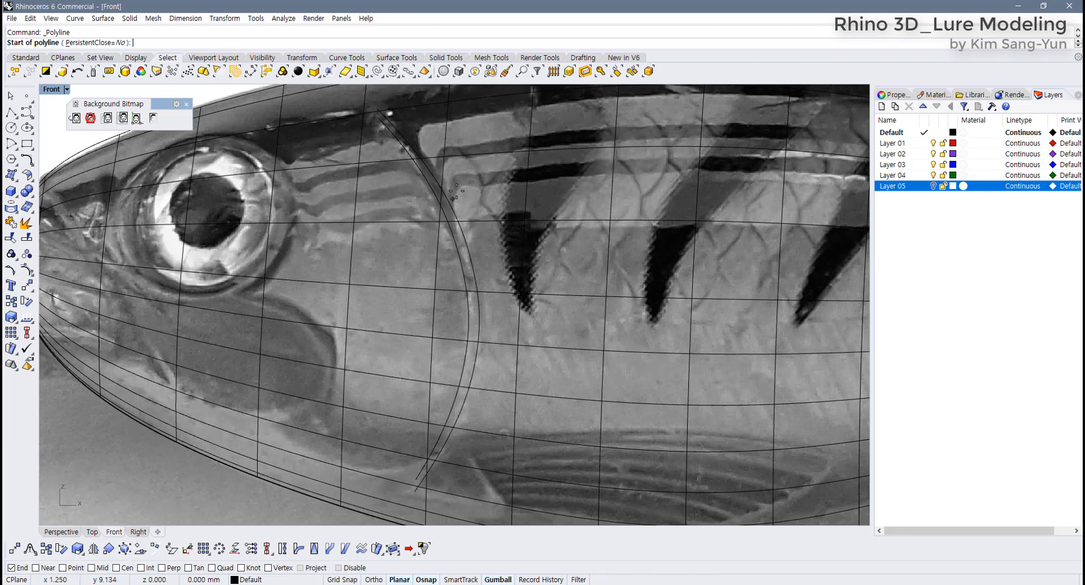
click(376, 109)
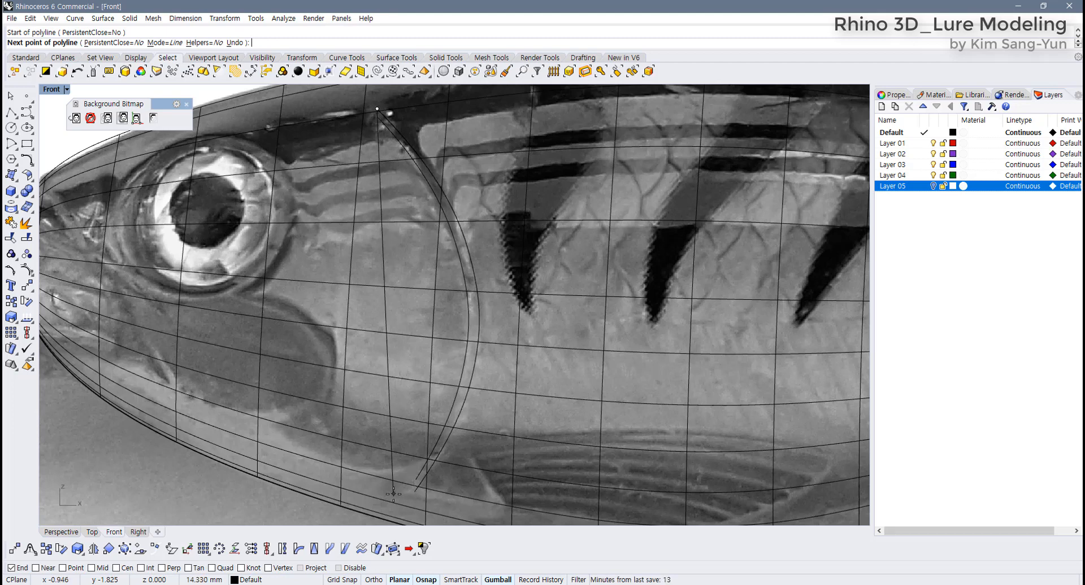
click(413, 490)
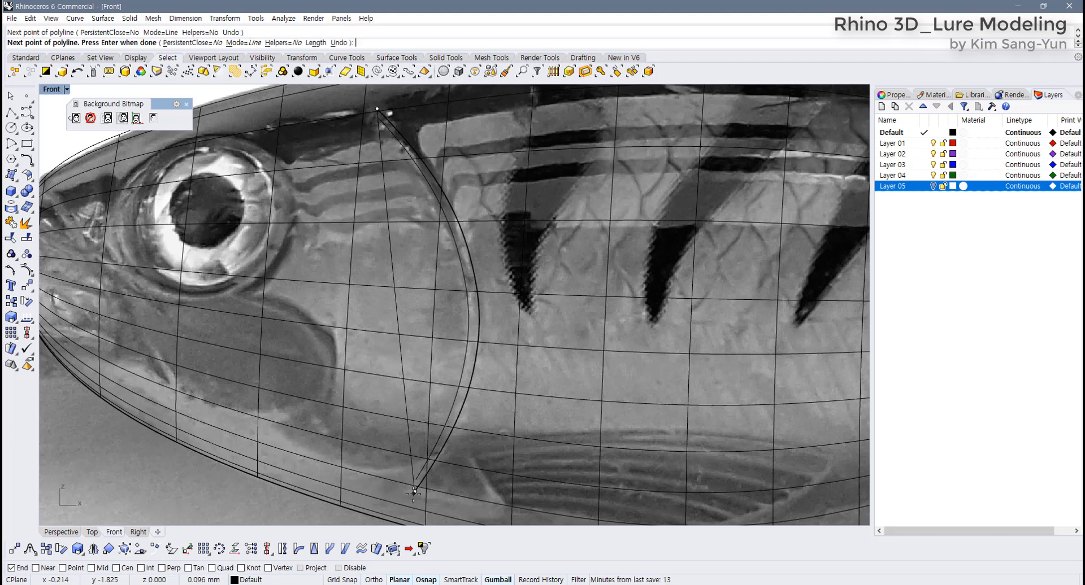
key(Return)
Extend the inner gill curve's lower end point down toward the head so it reaches past the straight line.
scroll(429, 446, down, 3)
scroll(417, 433, up, 2)
scroll(419, 434, up, 4)
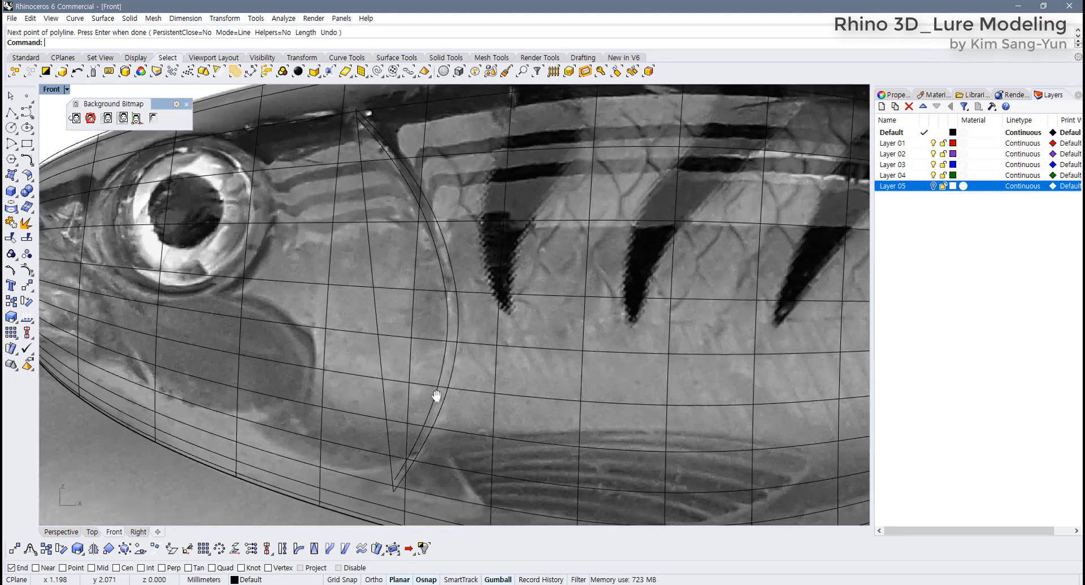
click(410, 469)
scroll(418, 447, up, 1)
scroll(425, 418, up, 3)
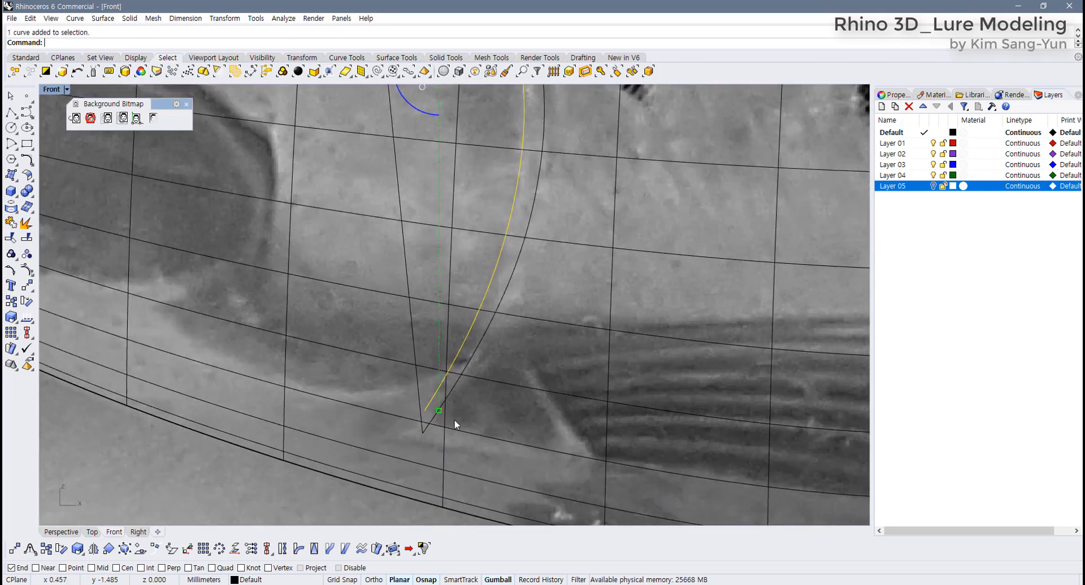
key(F10)
scroll(422, 422, up, 2)
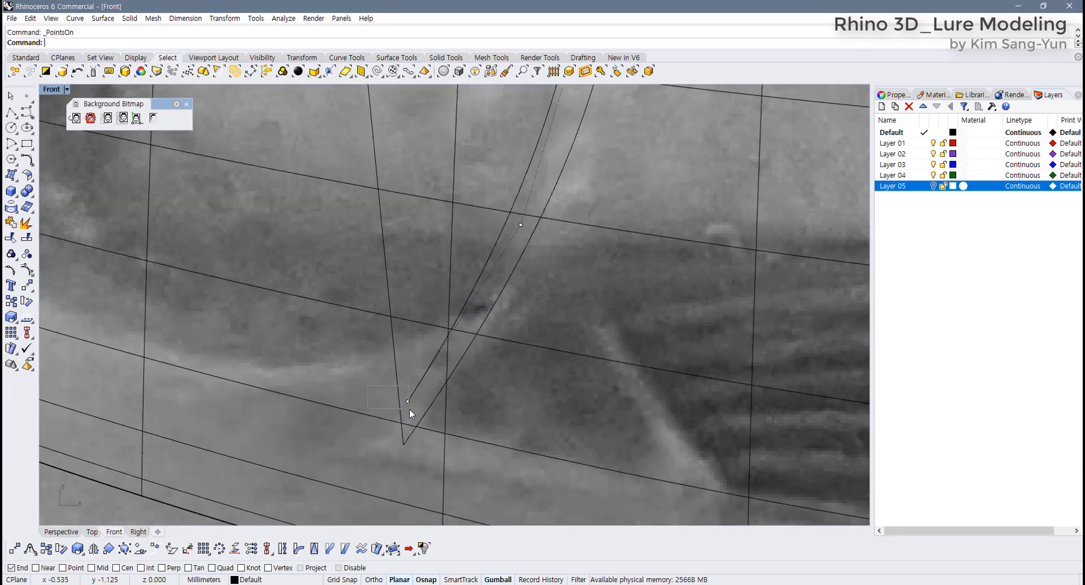
drag(409, 409, 410, 411)
drag(431, 376, 421, 393)
Move the inner gill curve's upper end point toward the head past the straight line, and turn its control points off.
scroll(449, 367, down, 9)
right_drag(459, 240, 431, 400)
scroll(431, 400, down, 4)
right_drag(399, 170, 398, 324)
scroll(395, 324, up, 9)
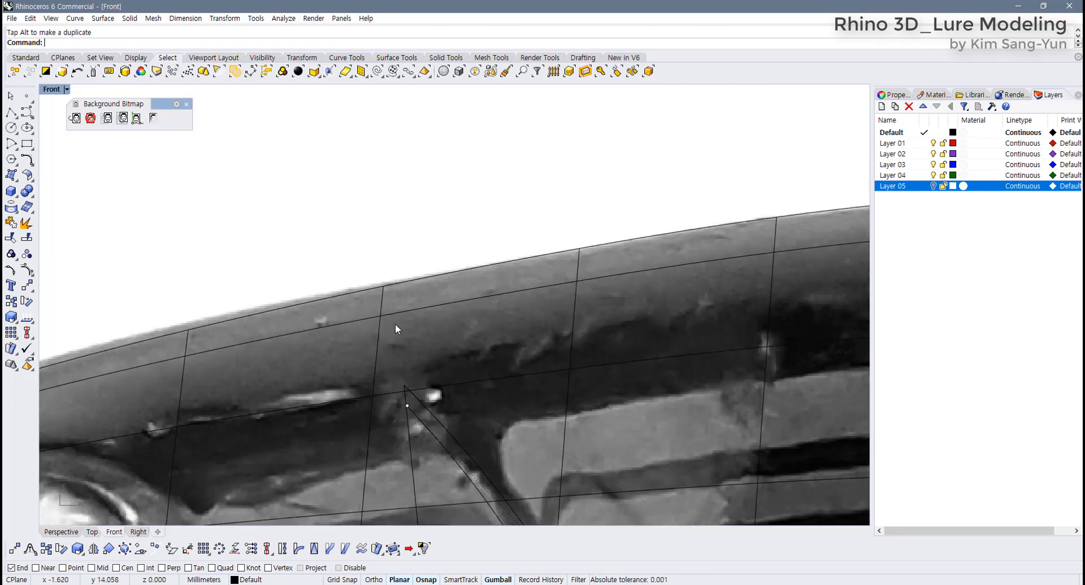
scroll(395, 324, up, 6)
drag(331, 280, 392, 281)
scroll(525, 366, down, 5)
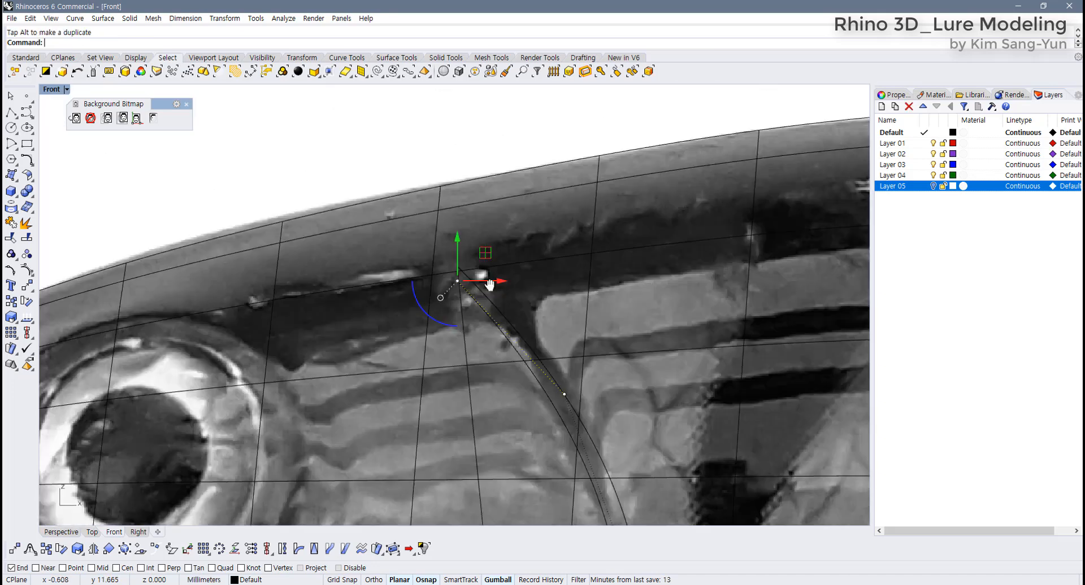
right_drag(490, 284, 454, 245)
scroll(455, 245, down, 6)
key(Escape)
key(Escape)
Select the straight line and both gill curves as cutting objects and trim the inner curve's upper end where it passes the line.
right_drag(493, 347, 462, 300)
click(411, 340)
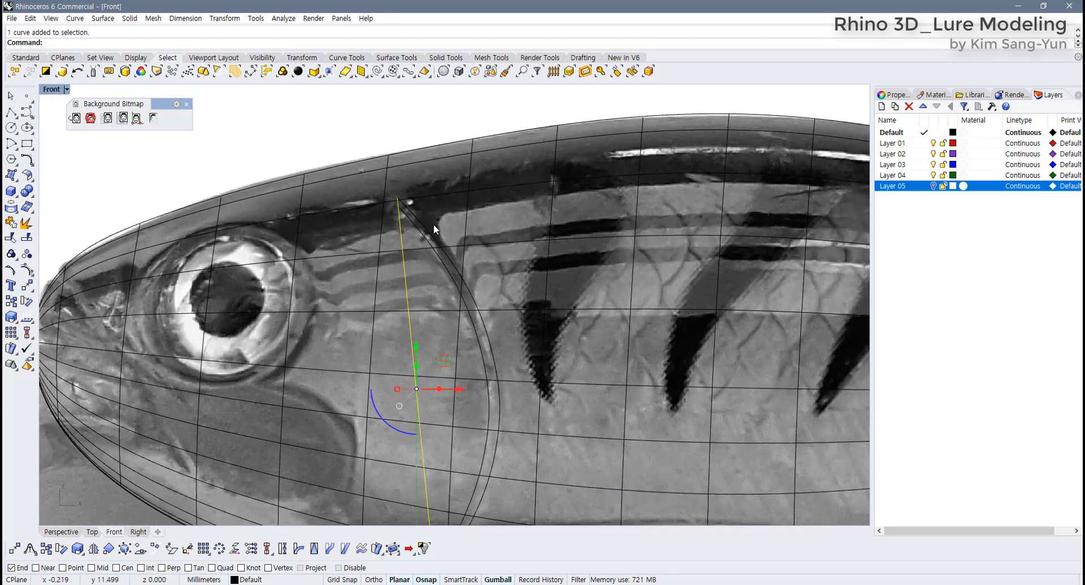
drag(415, 235, 414, 235)
scroll(414, 235, up, 10)
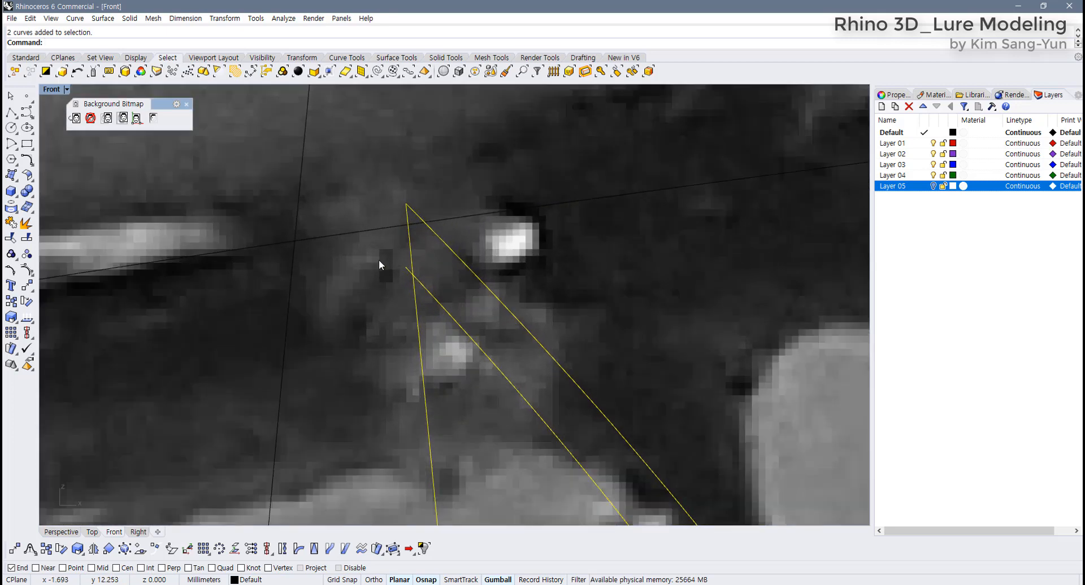
scroll(407, 265, up, 3)
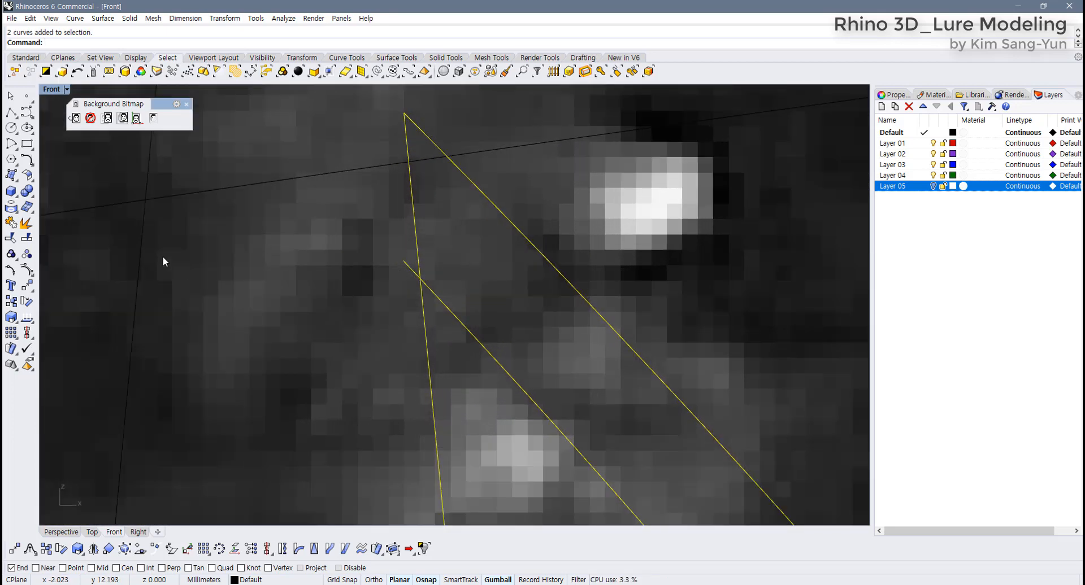
click(26, 239)
click(407, 266)
Trim the inner gill curve's lower end protruding beyond the straight line, then end the trim and clear the selection.
scroll(339, 330, down, 15)
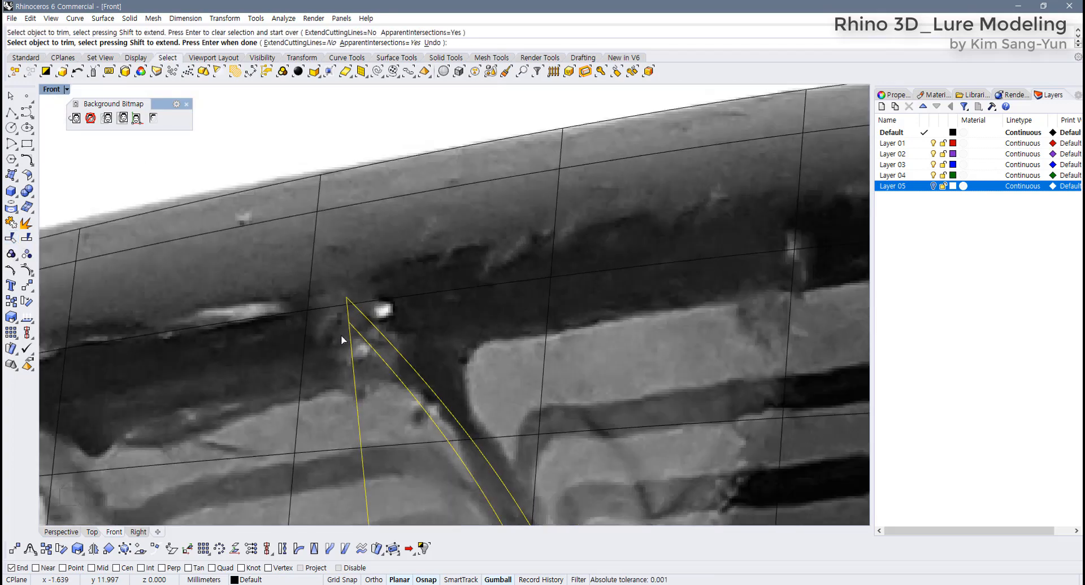
right_drag(368, 394, 379, 247)
scroll(379, 249, down, 5)
scroll(409, 418, up, 12)
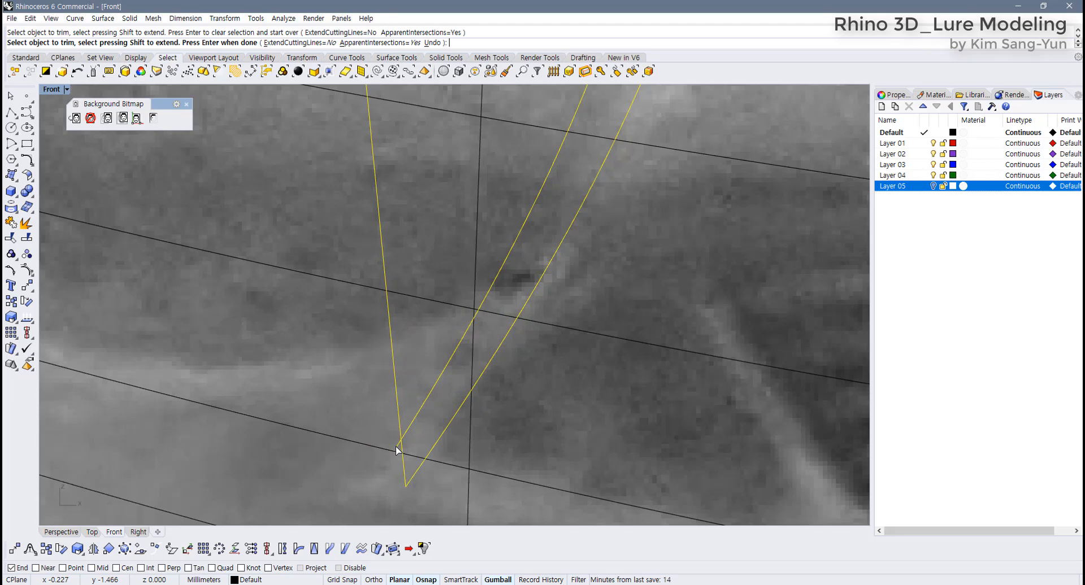
click(397, 450)
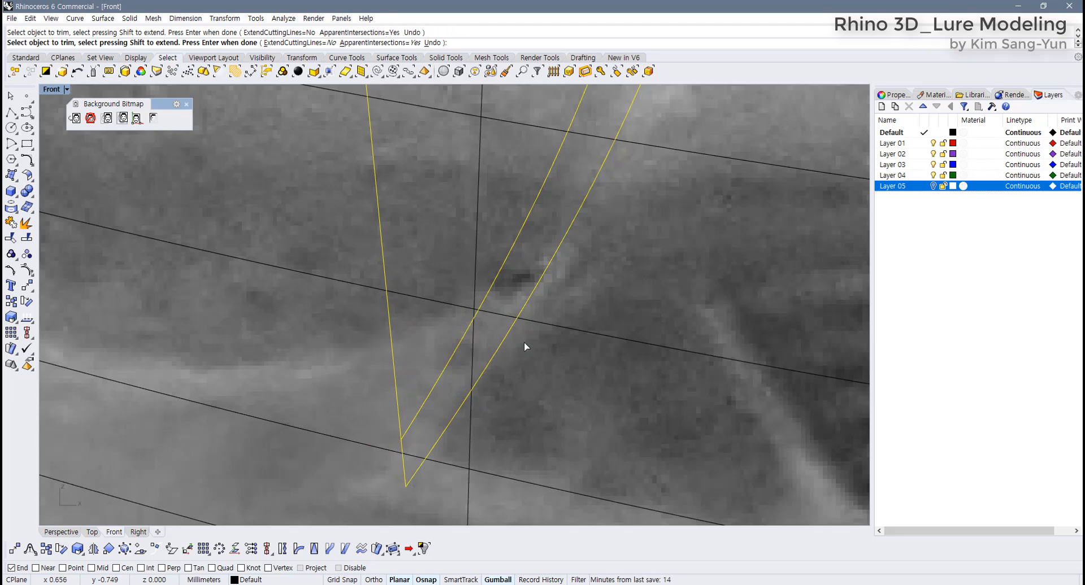
right_click(524, 342)
scroll(519, 373, down, 12)
right_drag(537, 365, 539, 364)
right_drag(585, 301, 526, 339)
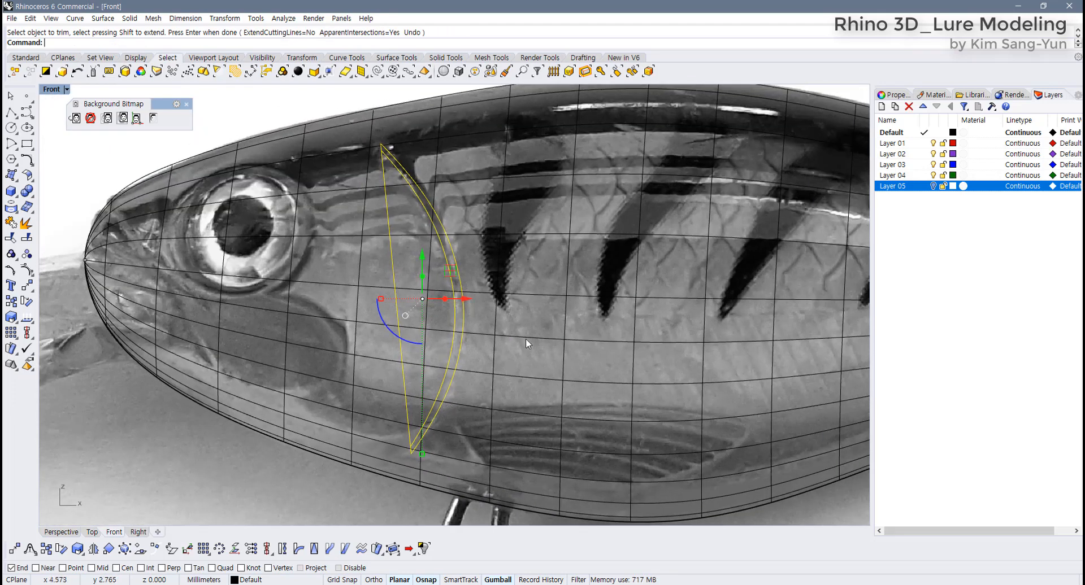
key(Escape)
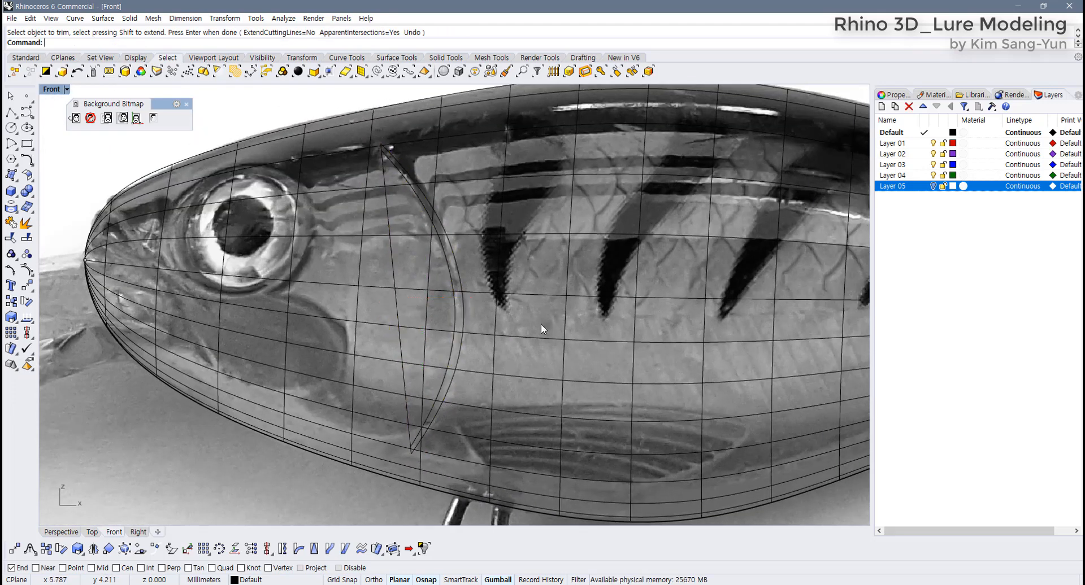
In the Top view, draw a straight grid-snapped polyline along the X axis from ahead of the nose to beyond the tail.
click(462, 287)
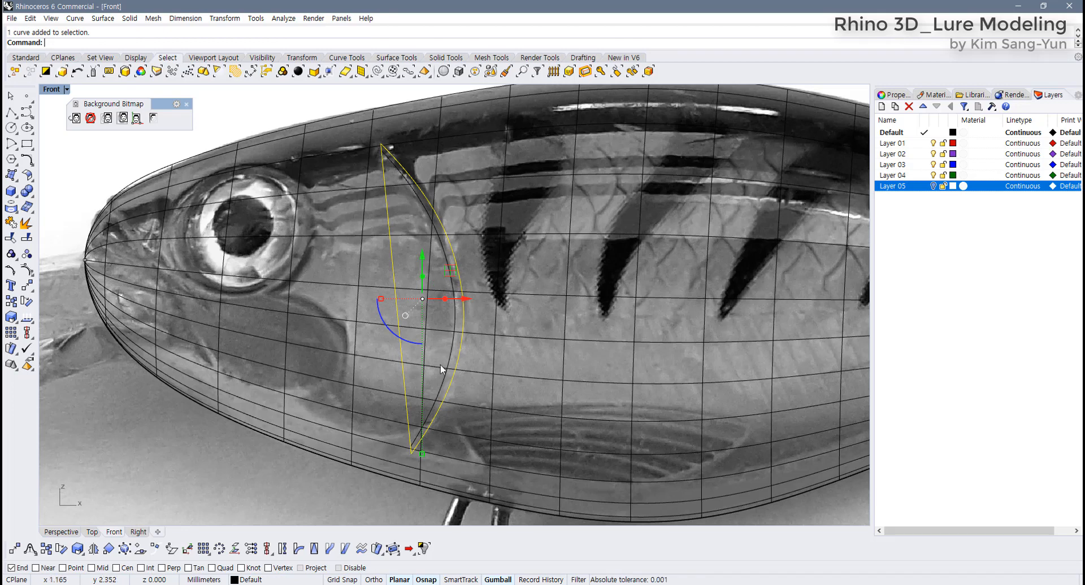
click(469, 182)
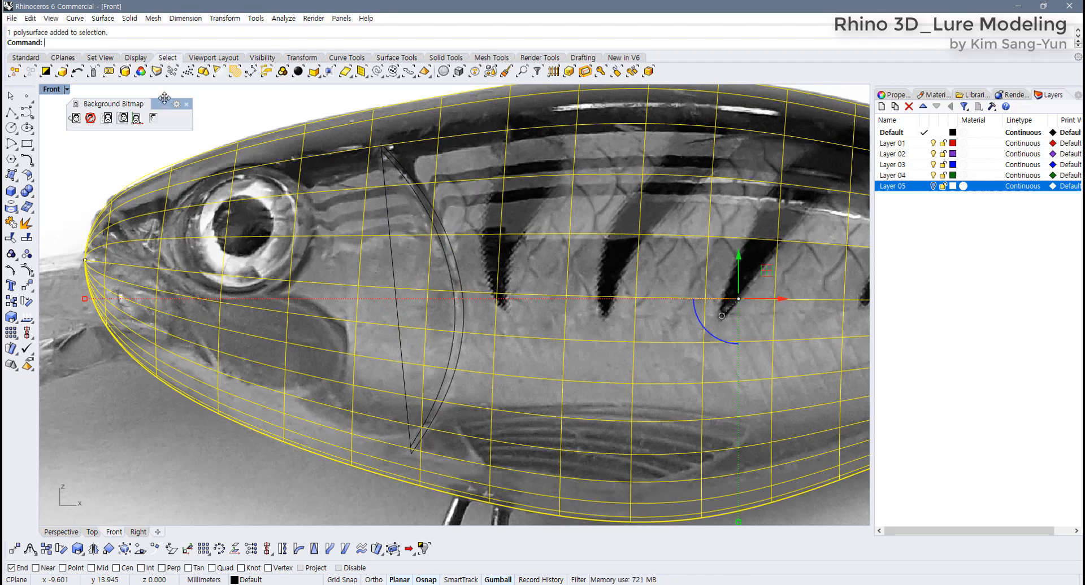
double_click(51, 89)
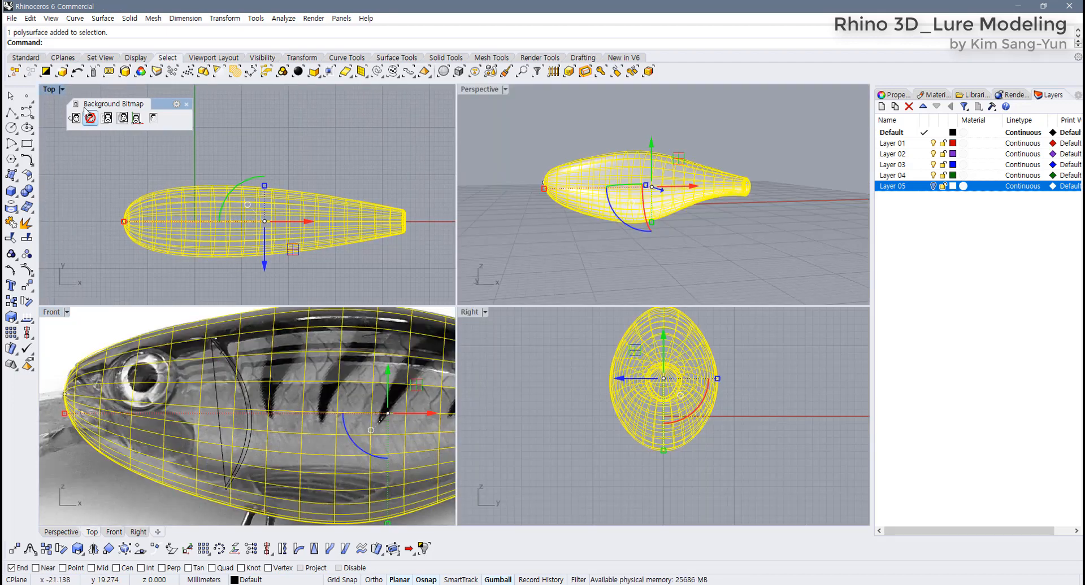
double_click(48, 90)
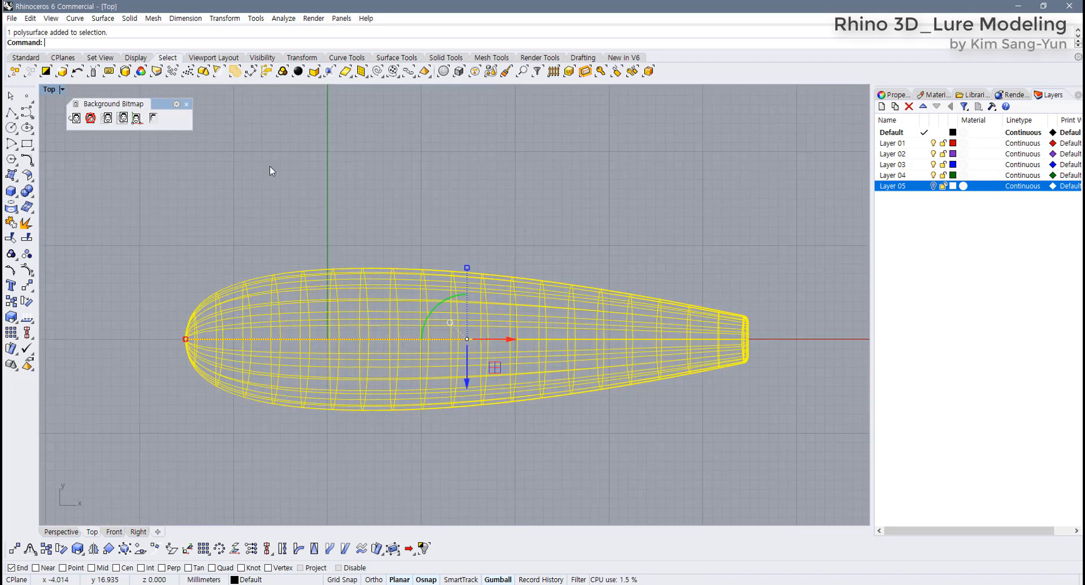
click(254, 210)
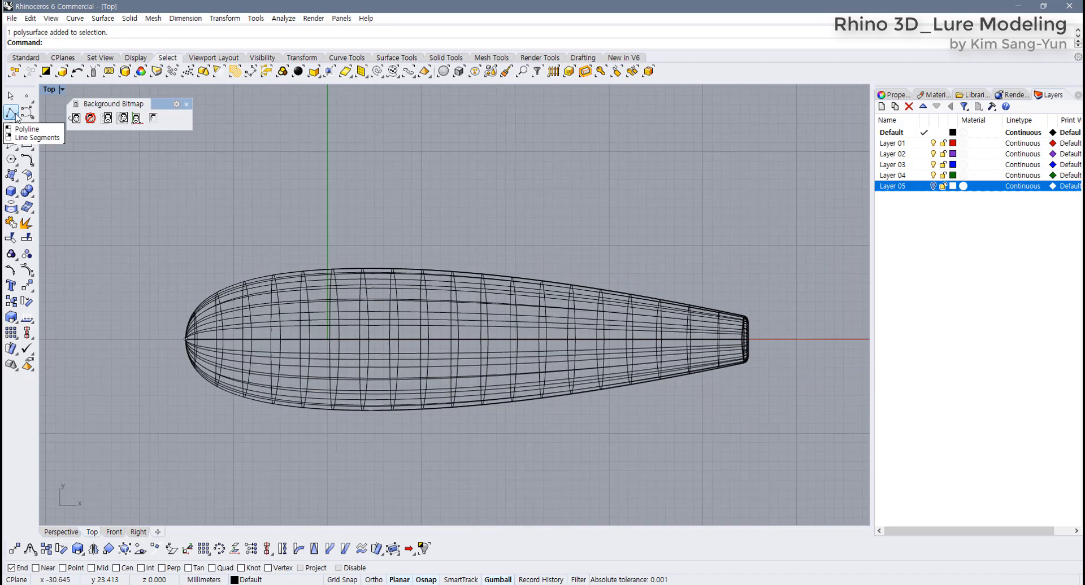
click(12, 113)
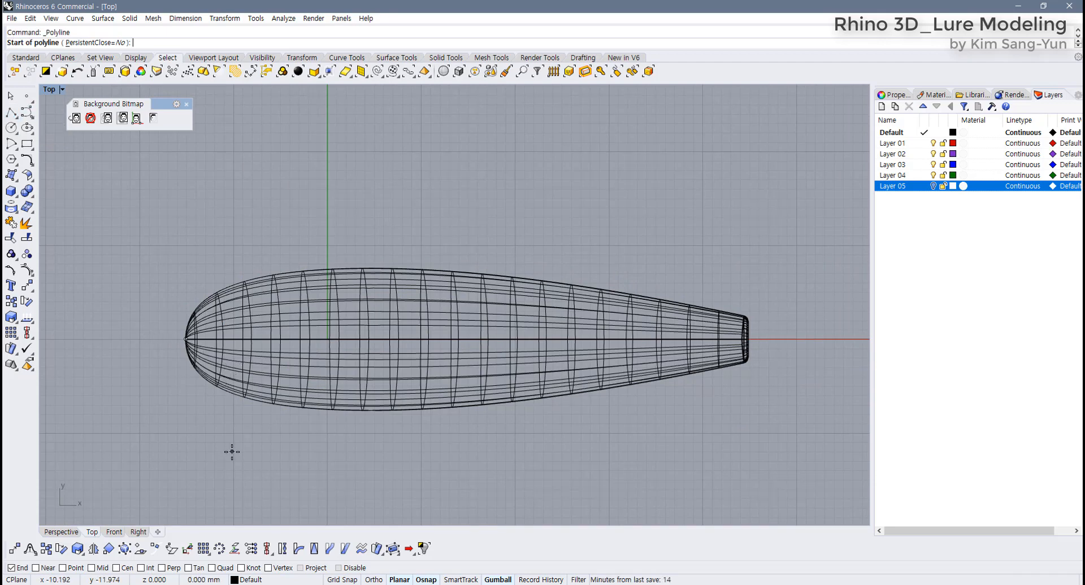
key(F9)
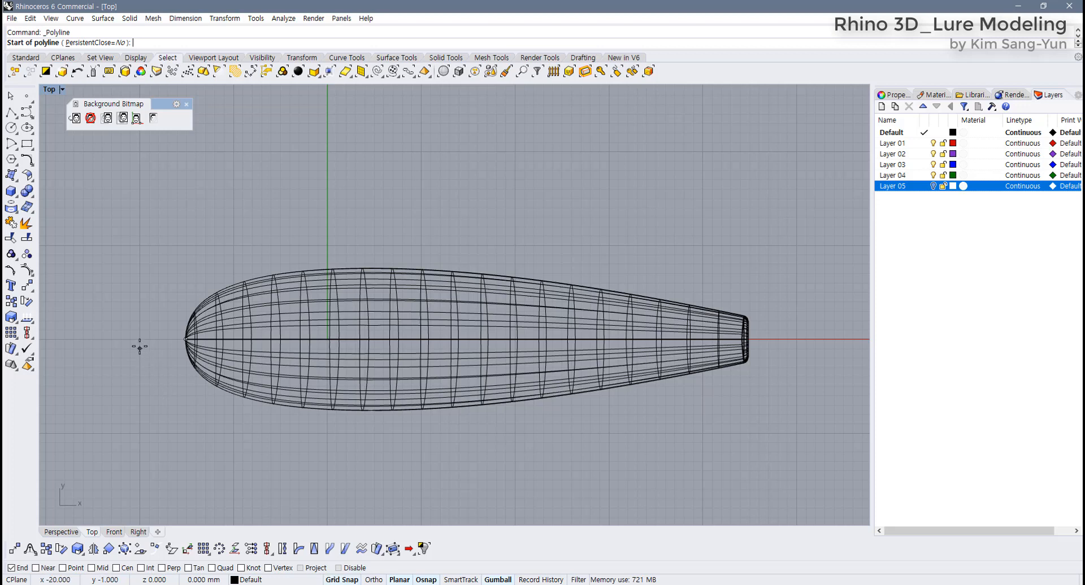
click(139, 340)
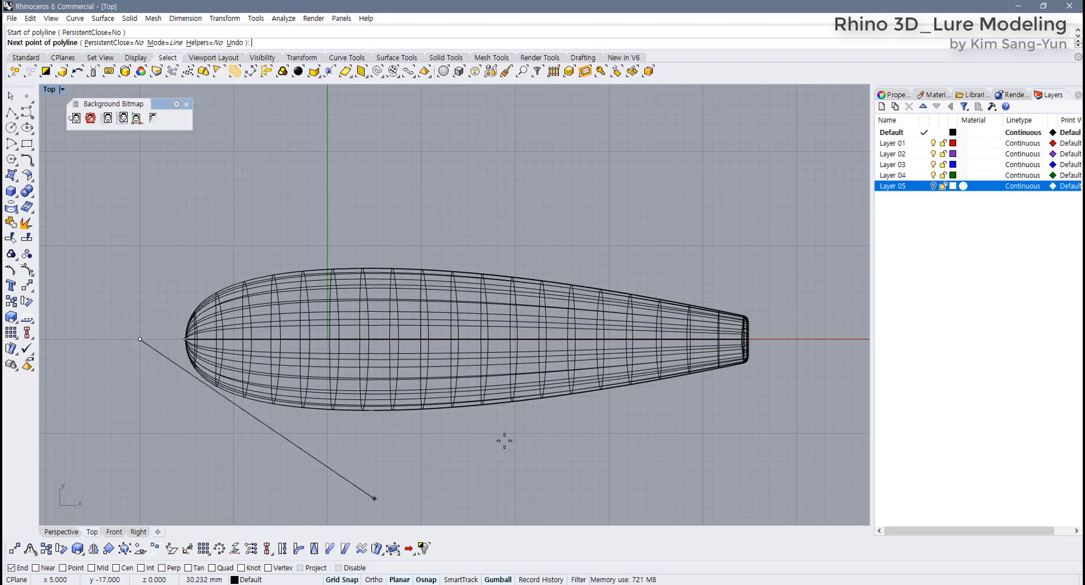
click(829, 339)
key(Return)
Split the lure body lengthwise using the centre polyline as the cutting object.
click(799, 338)
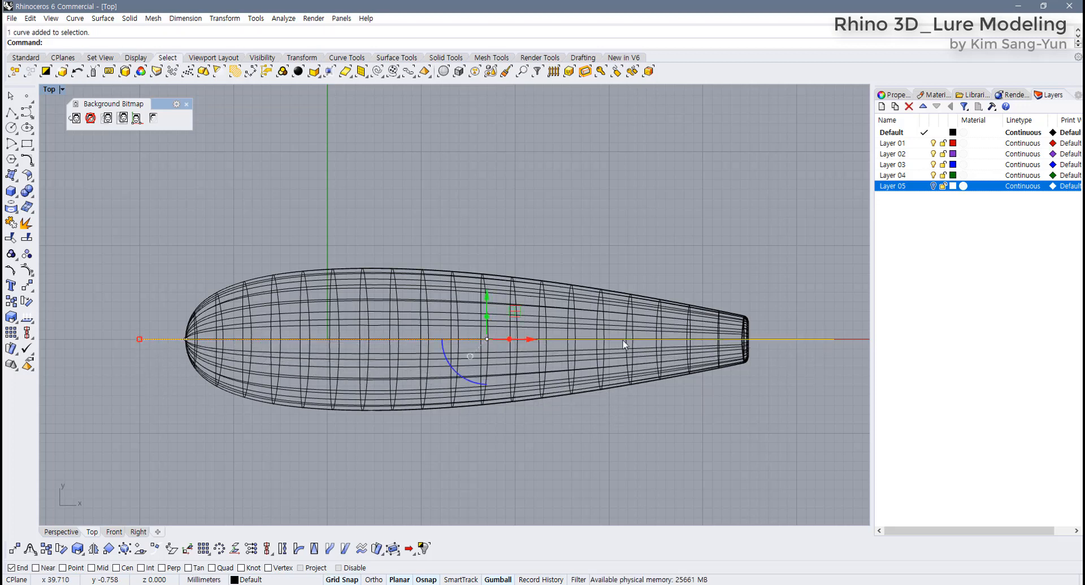
click(294, 300)
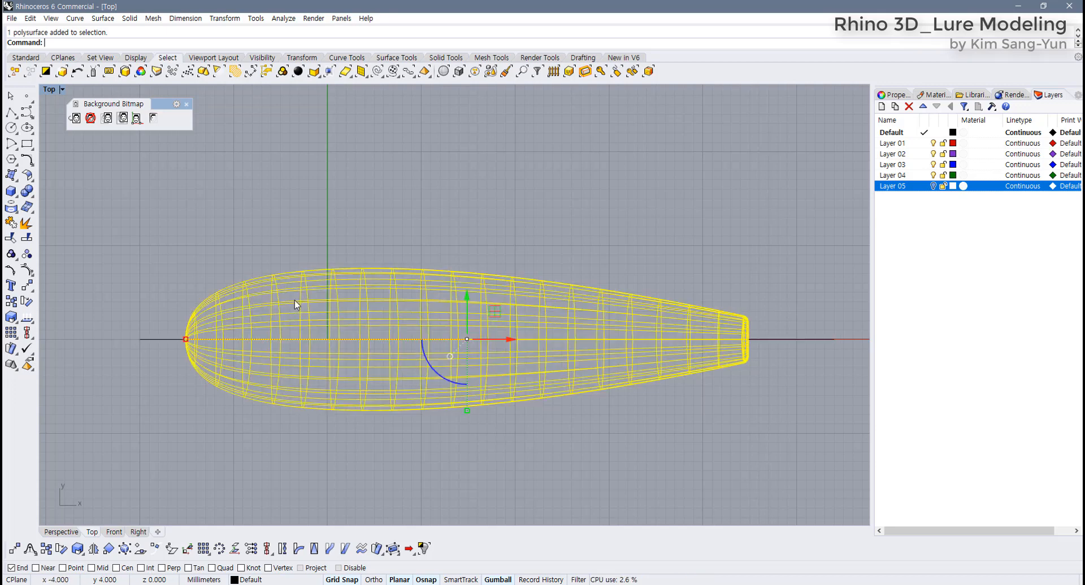
key(Escape)
click(303, 298)
click(28, 241)
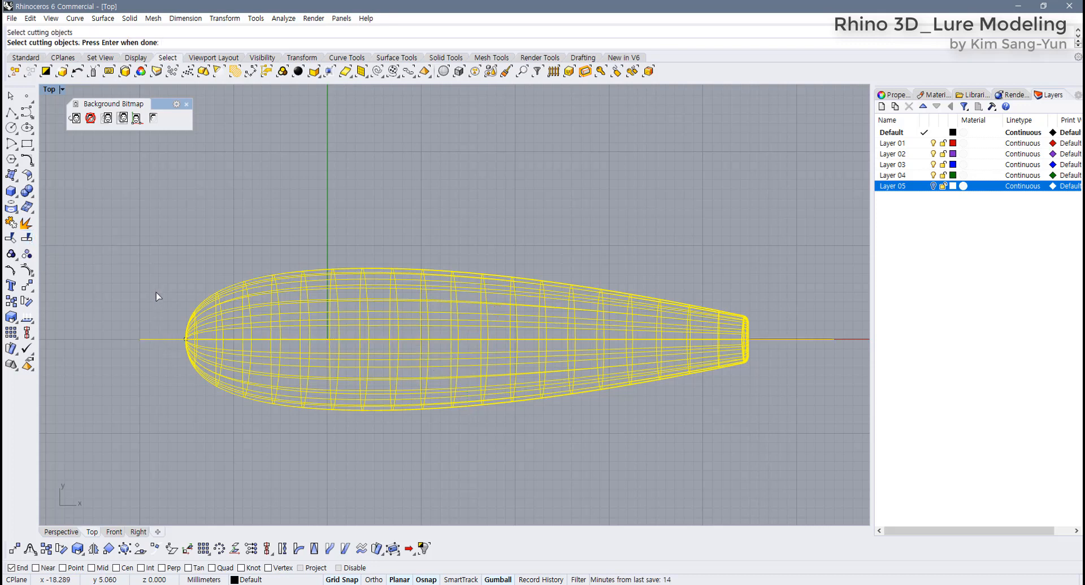
key(Return)
key(Escape)
Delete the body half on the positive Y side and check the remaining half in the perspective view.
click(356, 319)
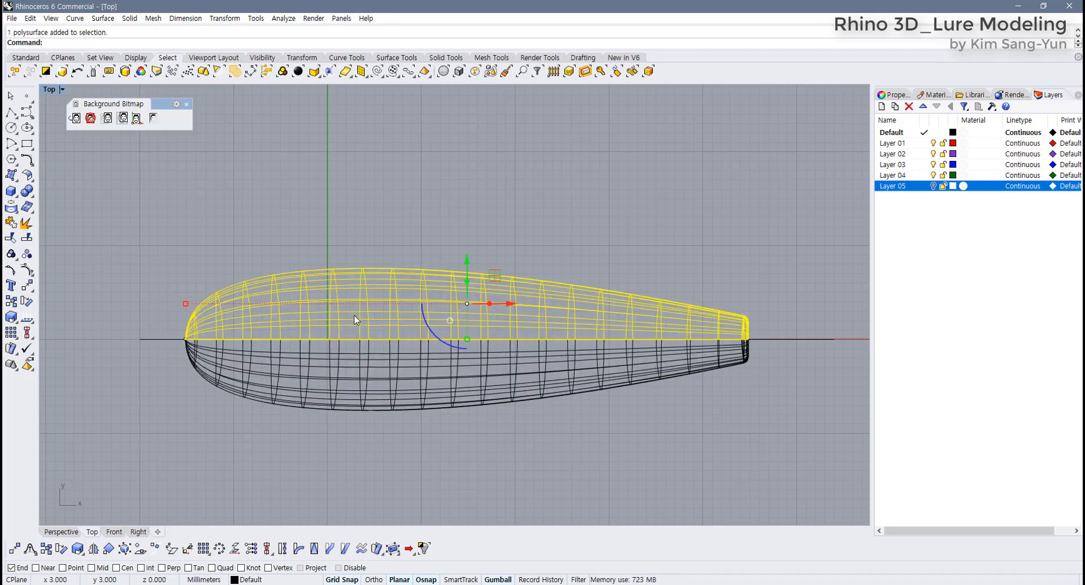
key(Delete)
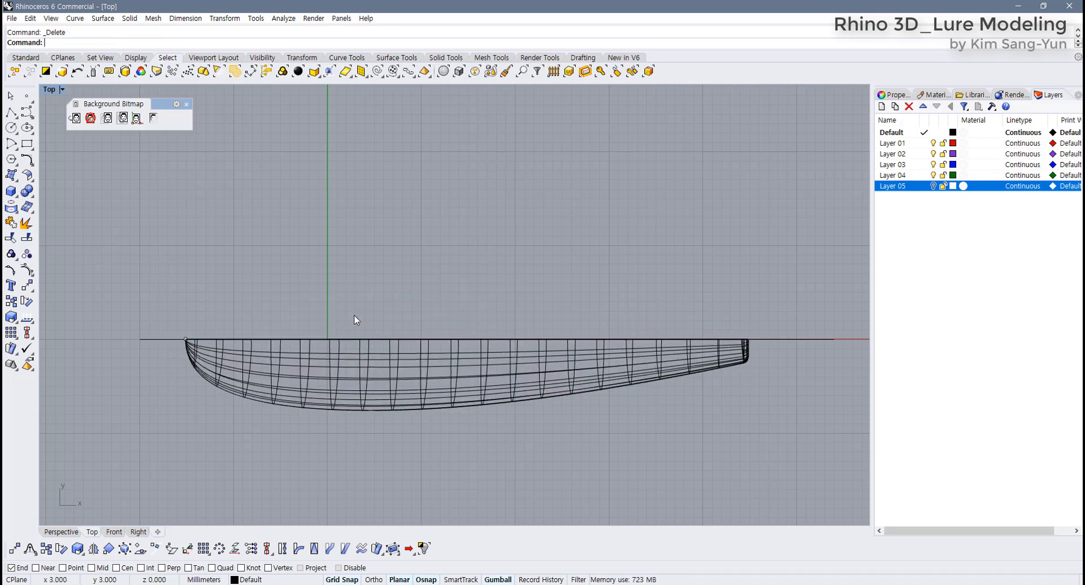
double_click(49, 89)
right_drag(678, 197, 624, 198)
scroll(644, 190, up, 2)
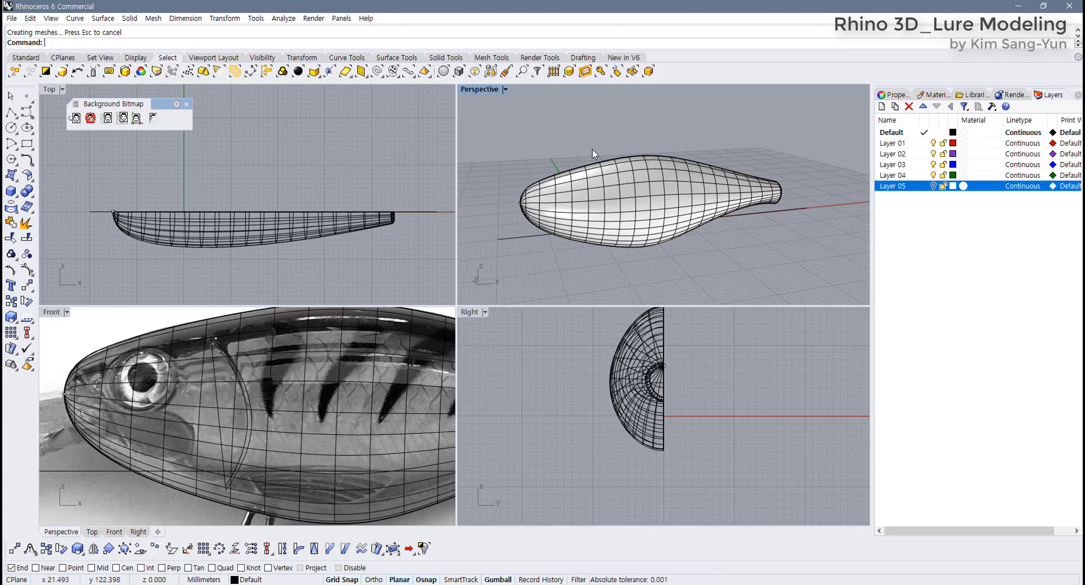
In the Front view, project the closed outer gill outline onto the half body along the construction plane's Z direction.
right_drag(232, 351, 252, 354)
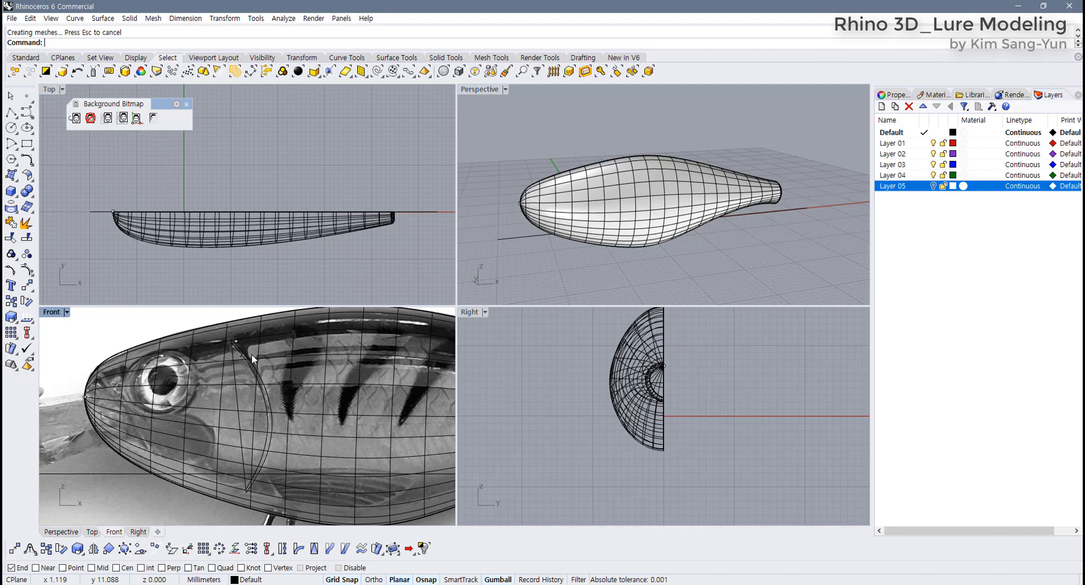
double_click(51, 312)
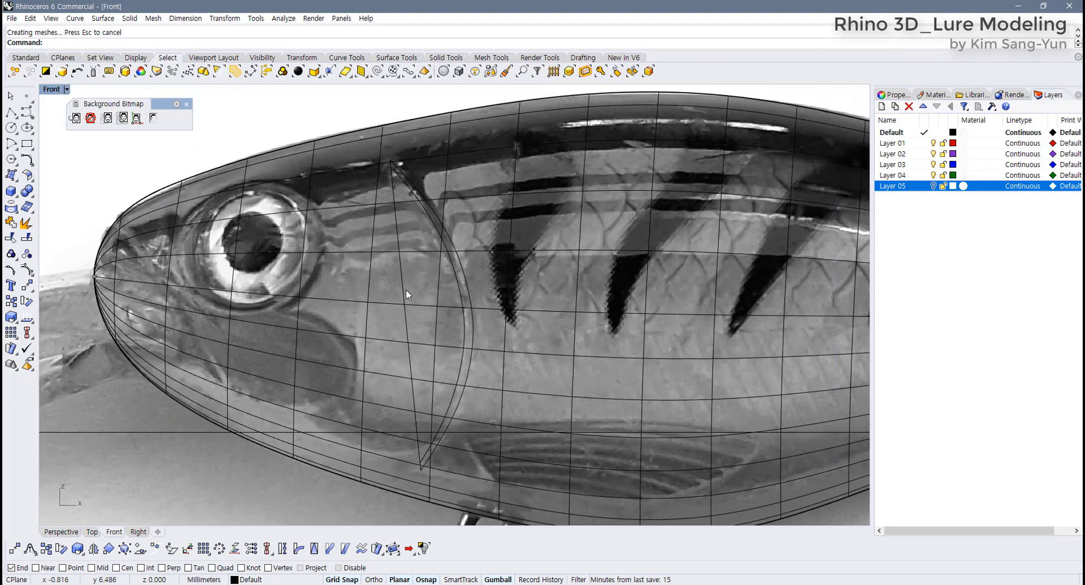
click(405, 290)
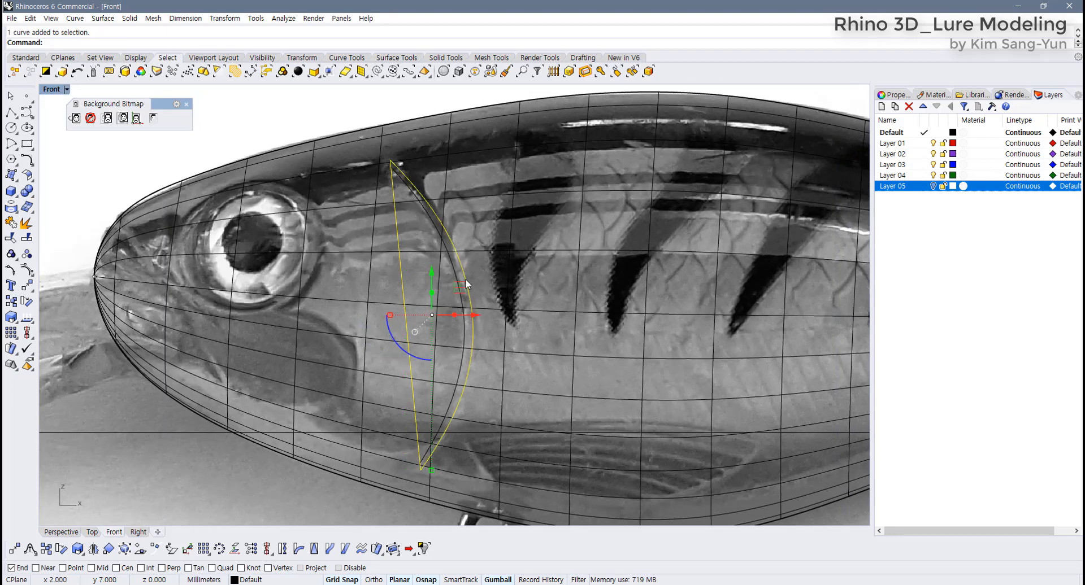
click(443, 224)
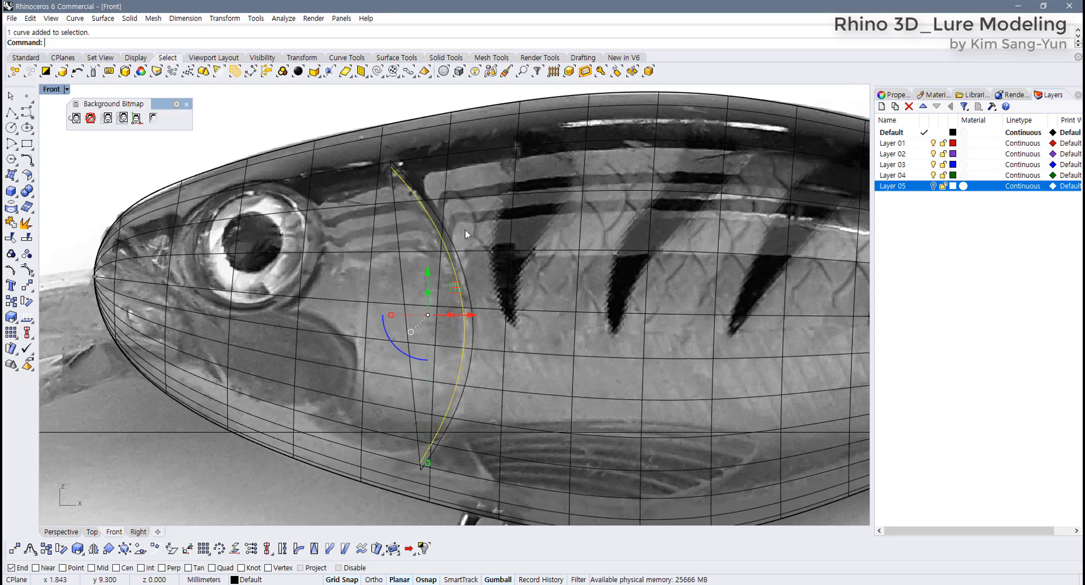
click(465, 229)
click(447, 235)
shift+click(399, 243)
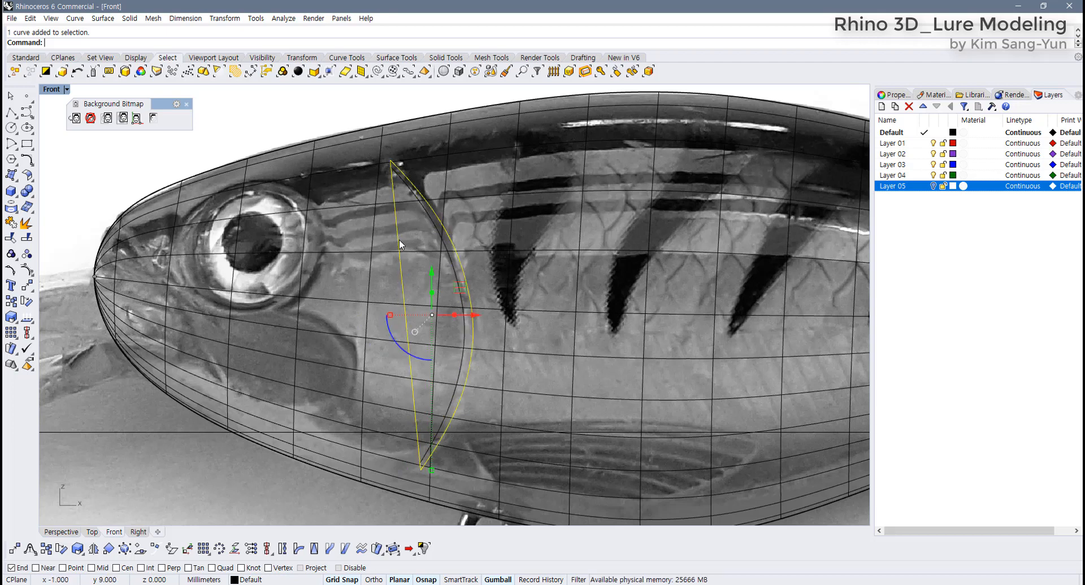
scroll(402, 296, down, 2)
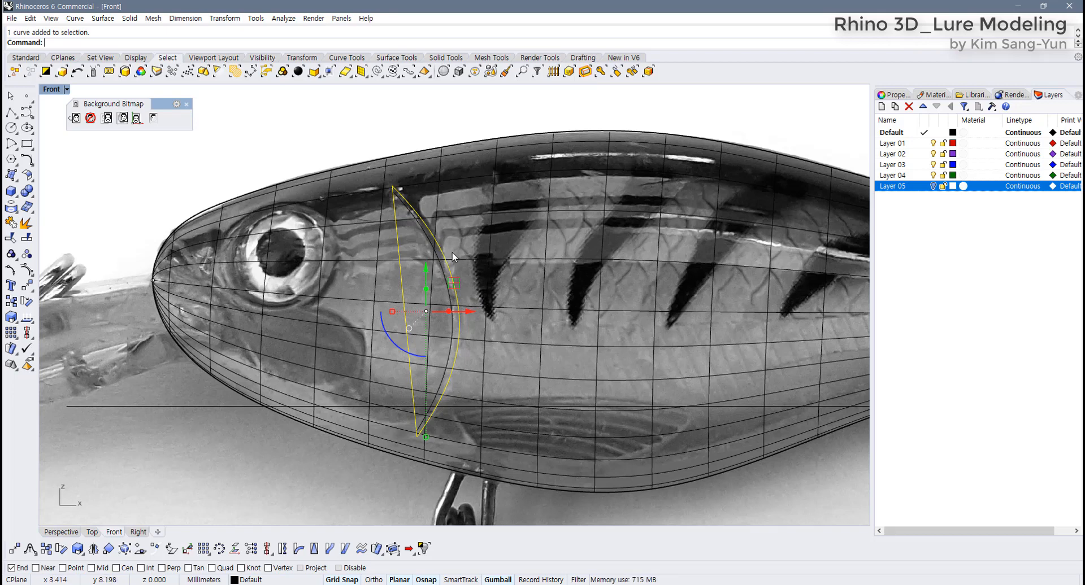
click(11, 208)
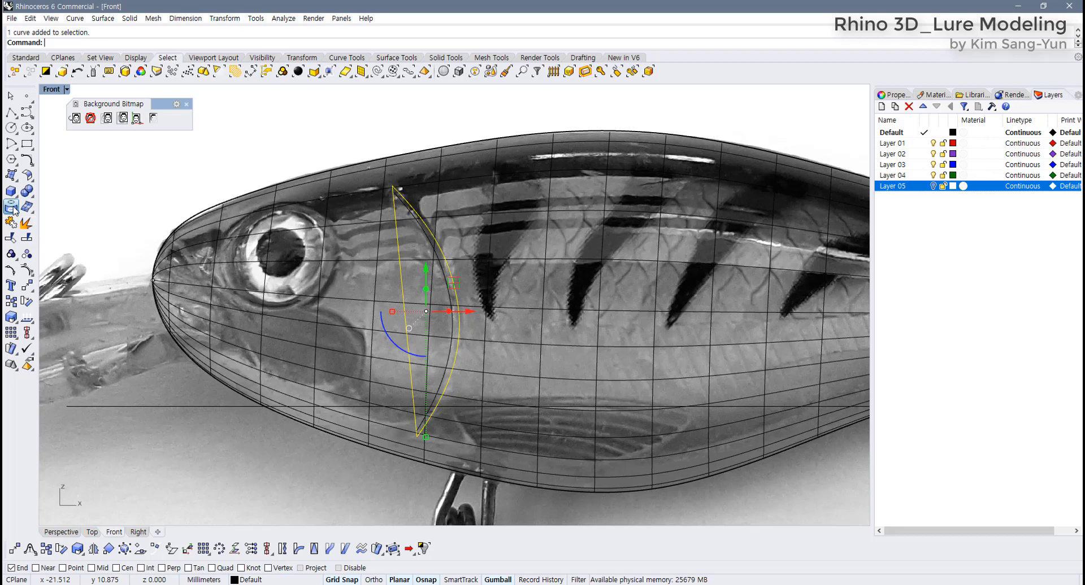
click(504, 260)
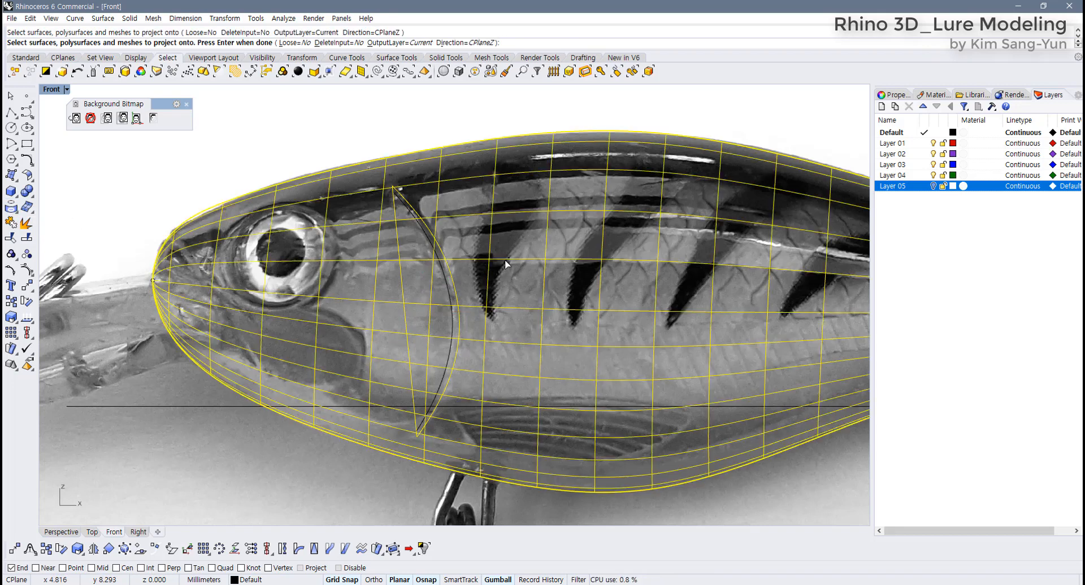
key(Return)
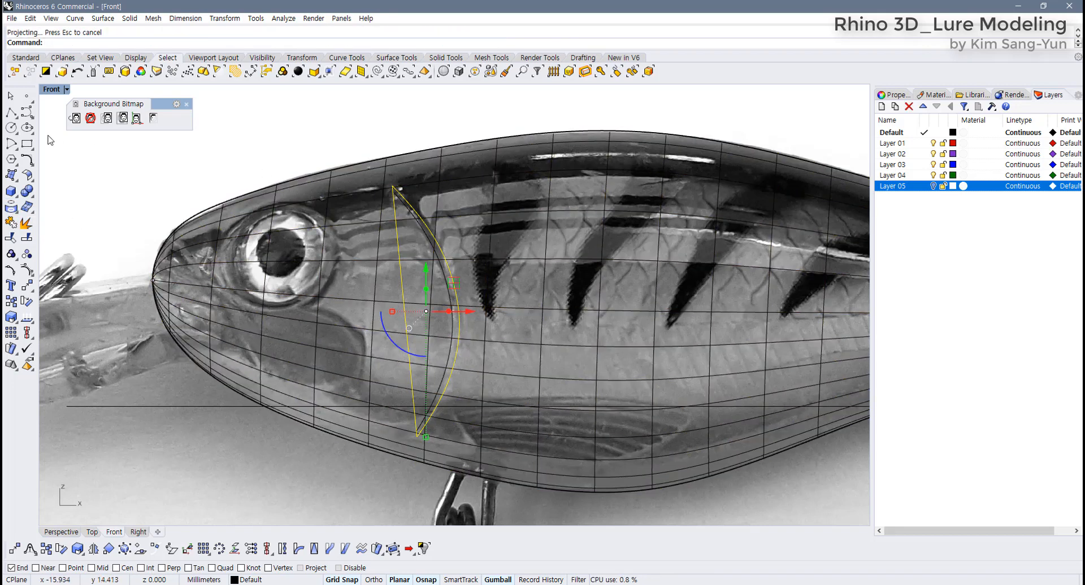
Split the half lure body using the projected gill outline on its surface as the cutting object.
double_click(50, 90)
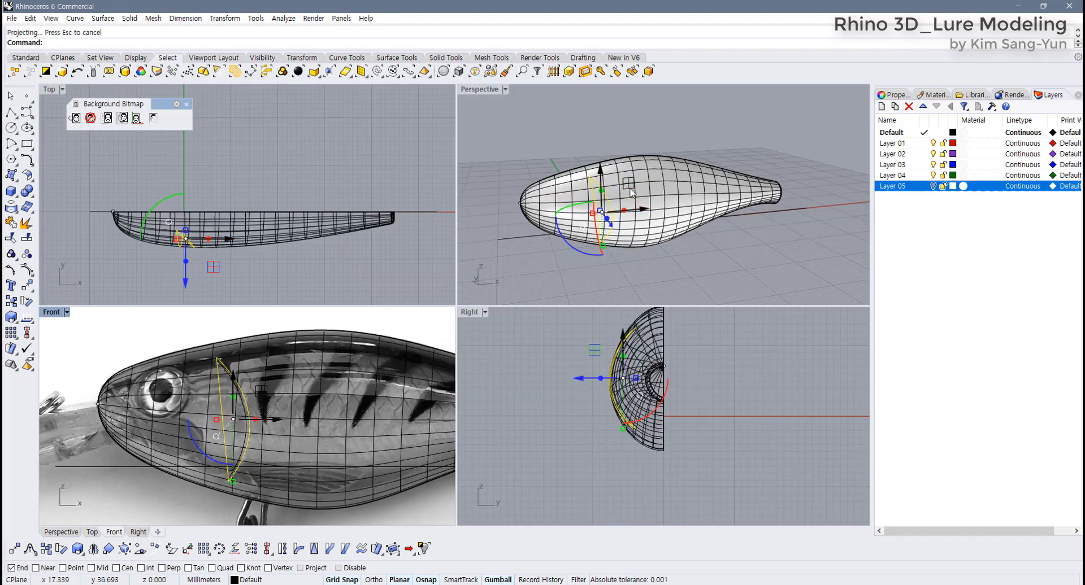
right_drag(629, 187, 569, 297)
scroll(249, 433, up, 2)
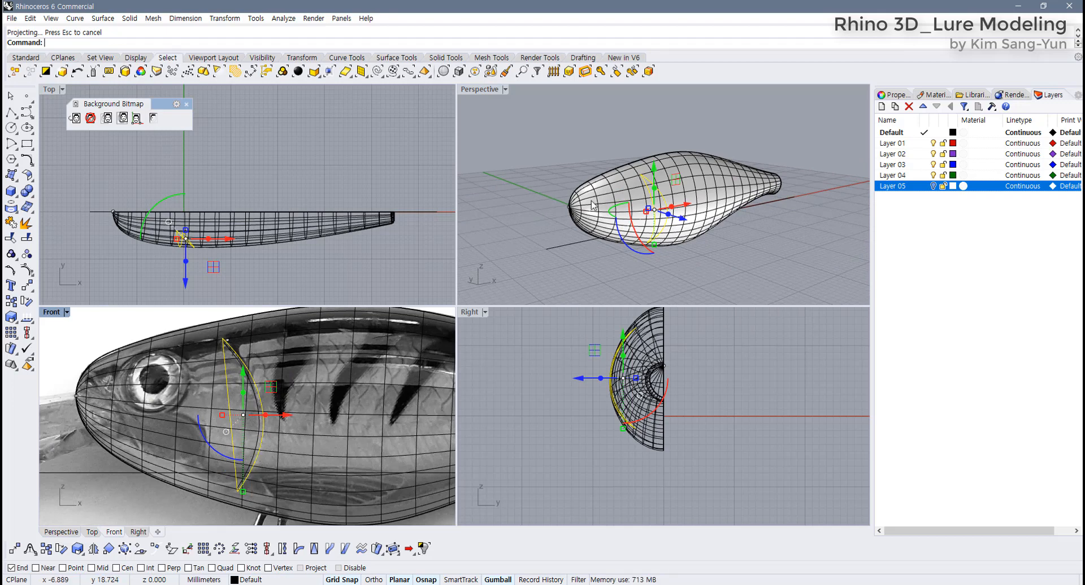
double_click(480, 90)
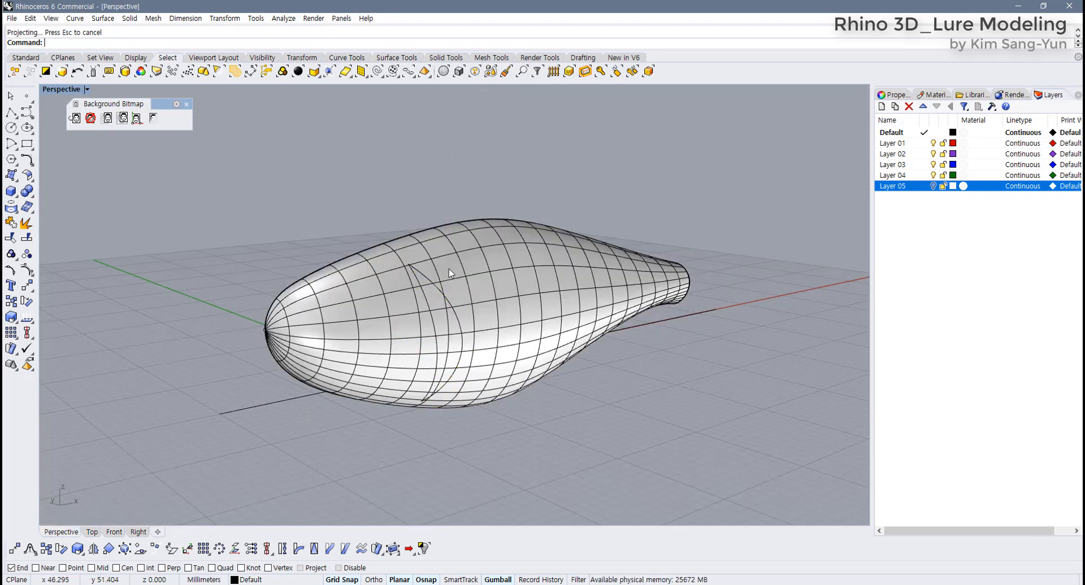
click(476, 278)
right_drag(489, 282, 449, 283)
scroll(448, 281, up, 5)
shift+right_drag(199, 310, 258, 294)
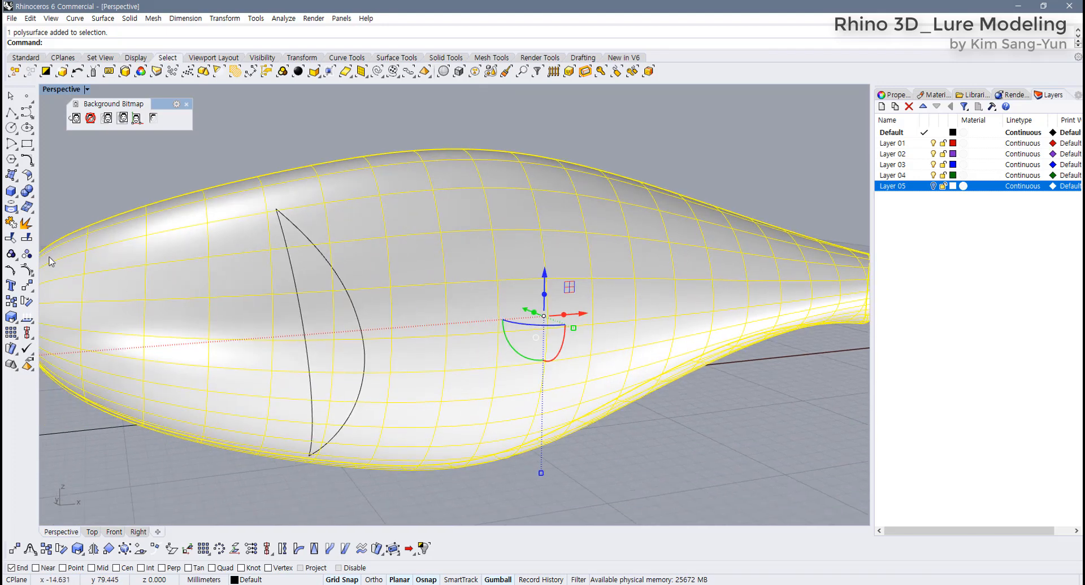
click(26, 240)
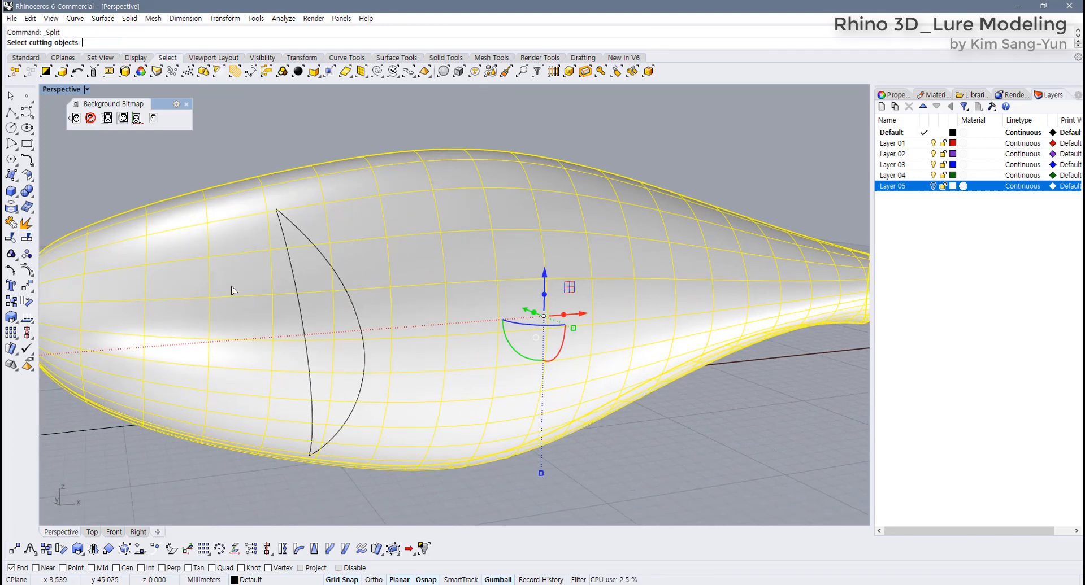
click(351, 311)
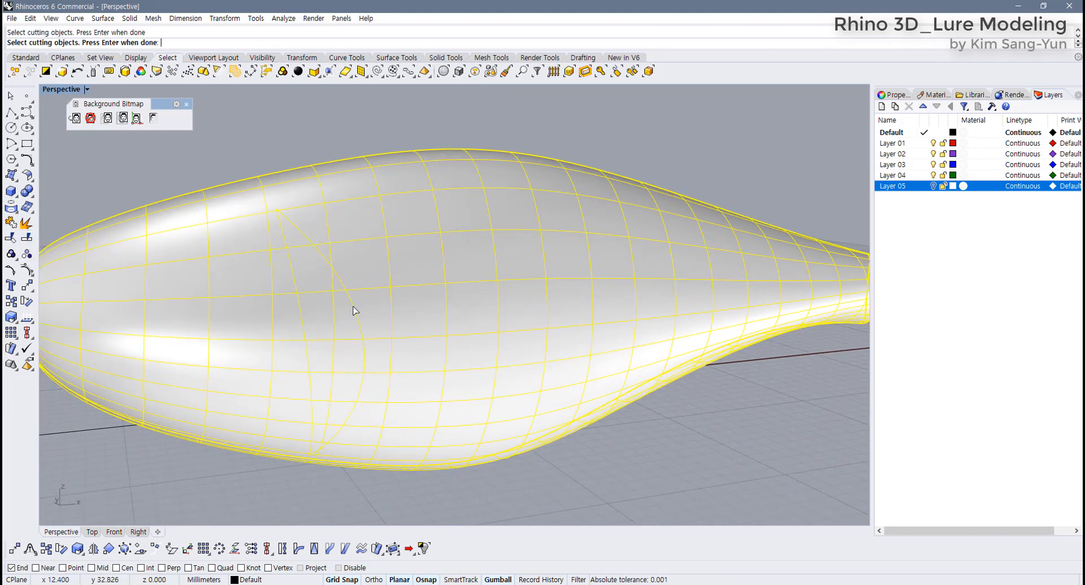
key(Return)
Delete the crescent-shaped gill patch from the half body and inspect the opening's edge curves.
click(347, 324)
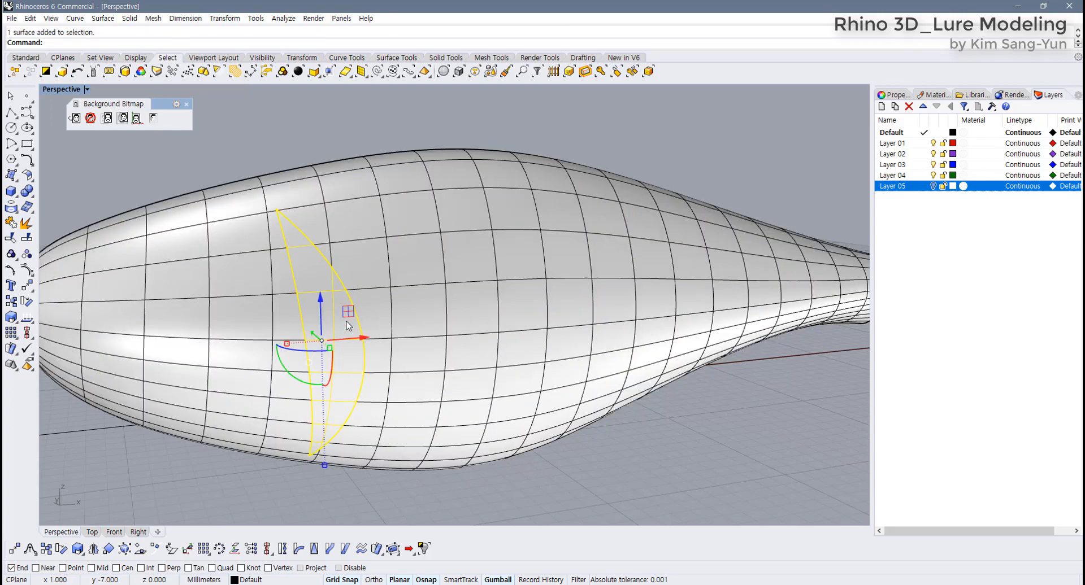
key(Delete)
right_drag(345, 321, 359, 354)
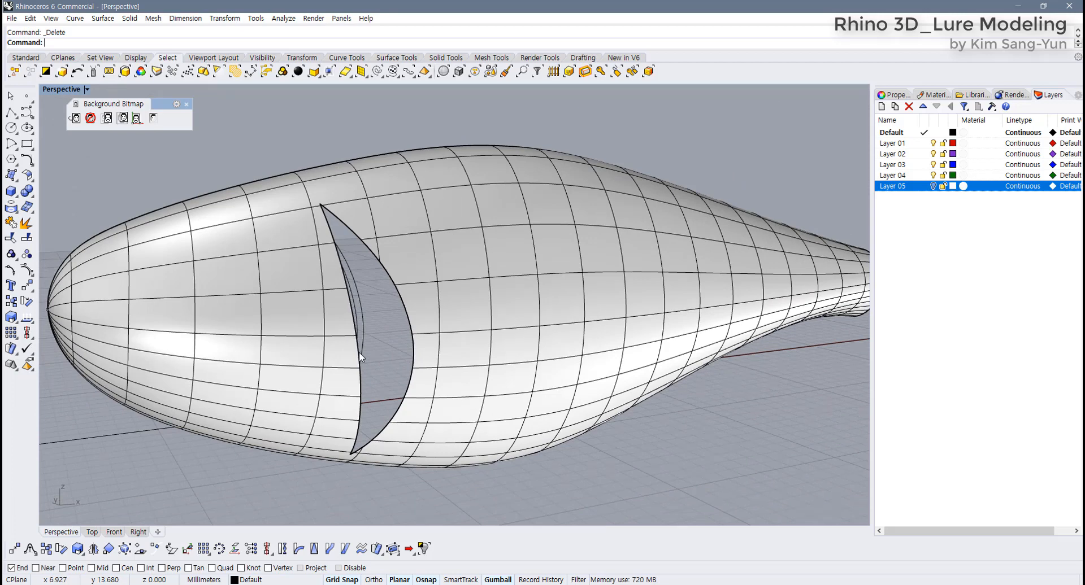
click(358, 352)
click(402, 384)
click(237, 134)
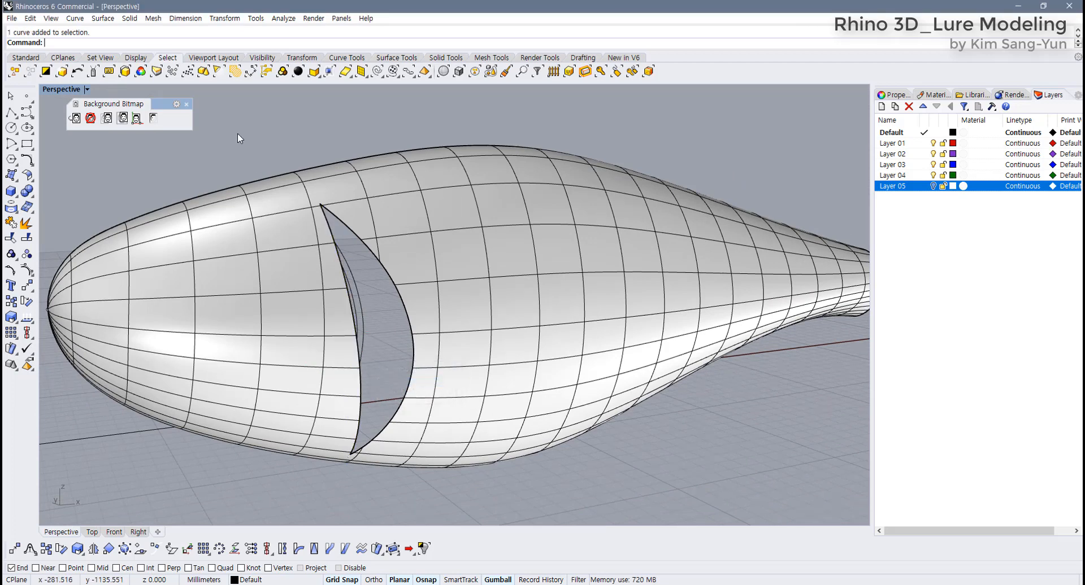
Start a degree-3 control point curve with the Tan and Mid object snaps enabled and Grid Snap switched off.
click(26, 114)
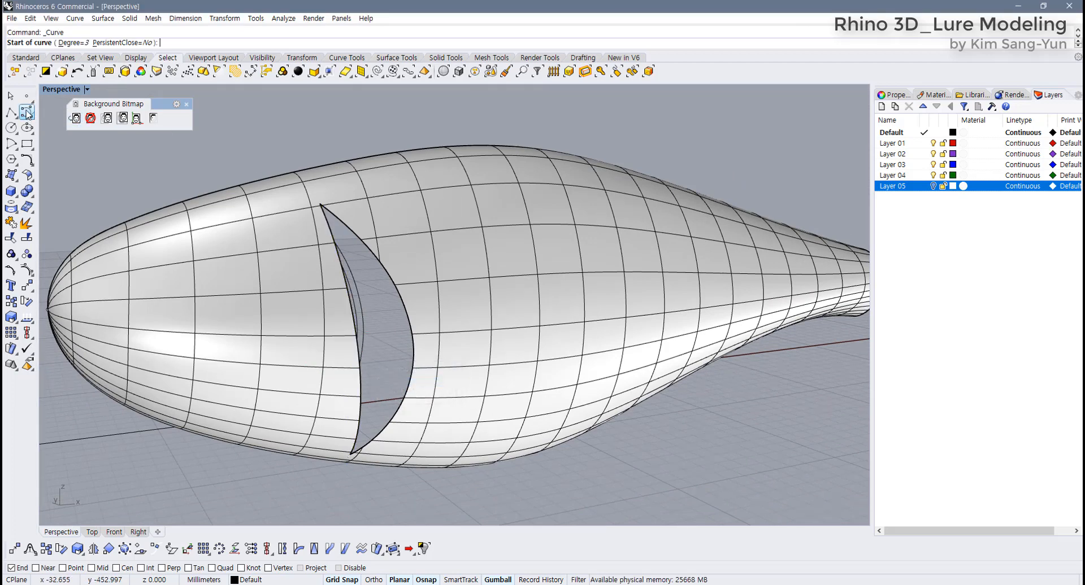
double_click(52, 90)
scroll(240, 408, up, 2)
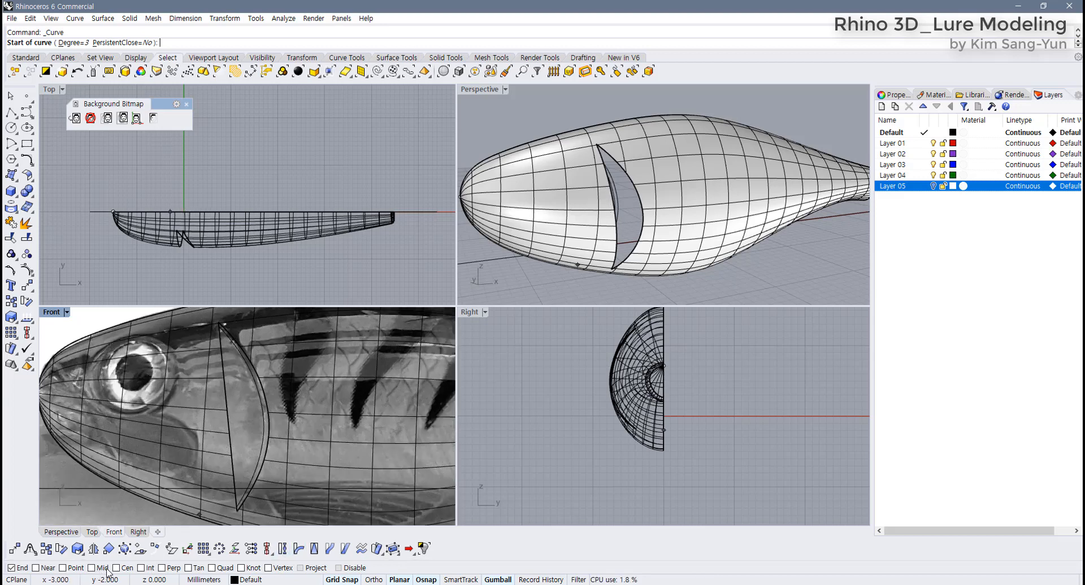
click(189, 568)
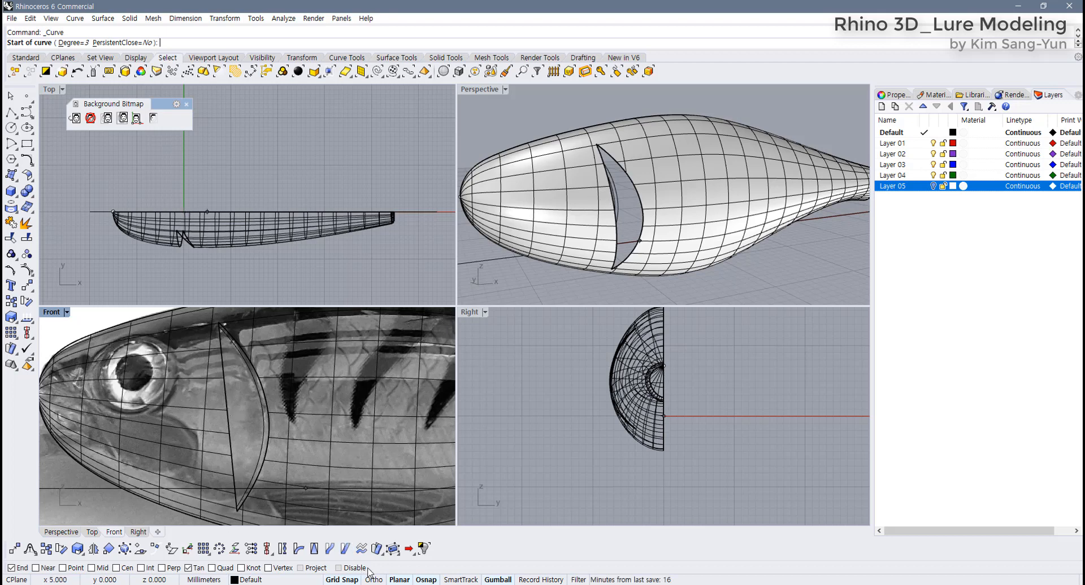
click(349, 580)
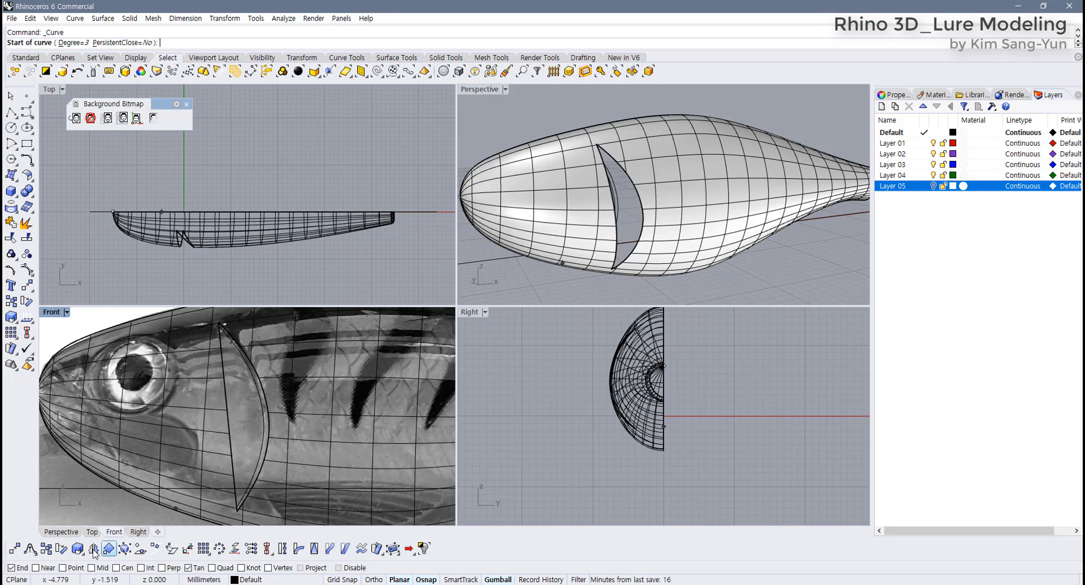
click(91, 568)
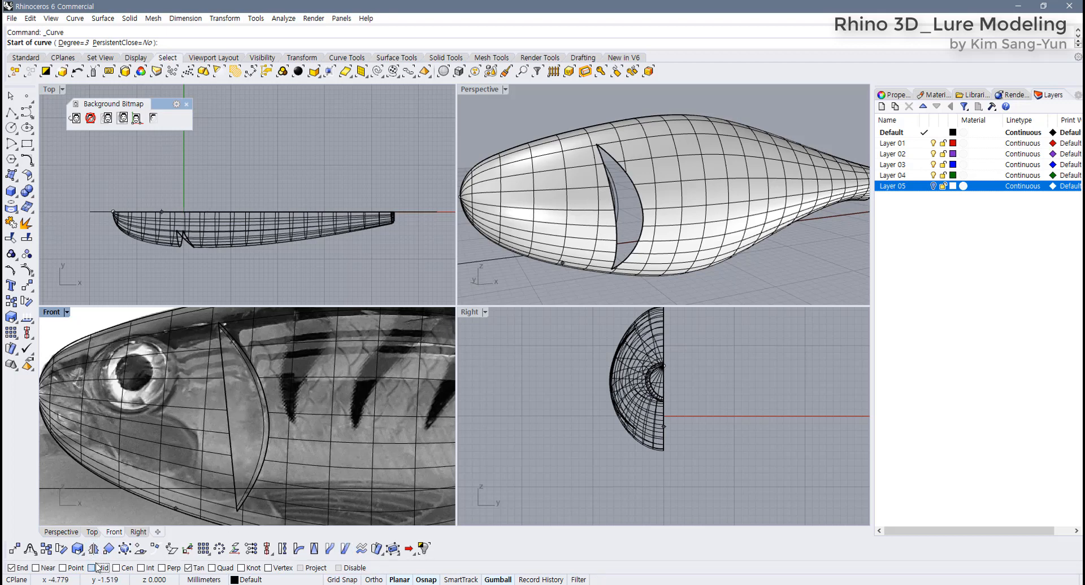
Draw the curve from the midpoint of the gill opening's front edge, placing its points rearward in the Top view just outside the body.
click(227, 418)
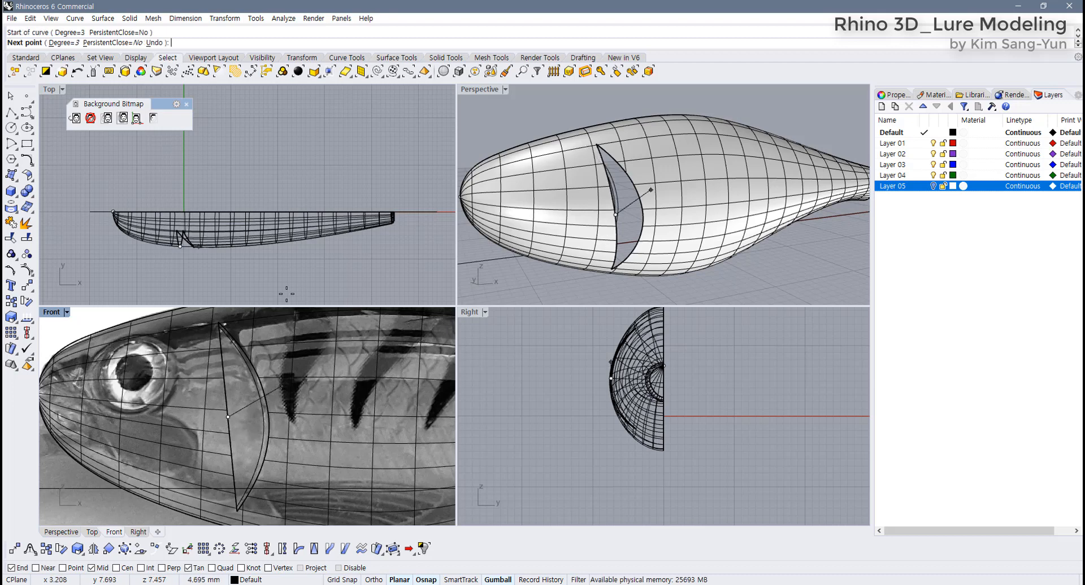
scroll(204, 252, up, 8)
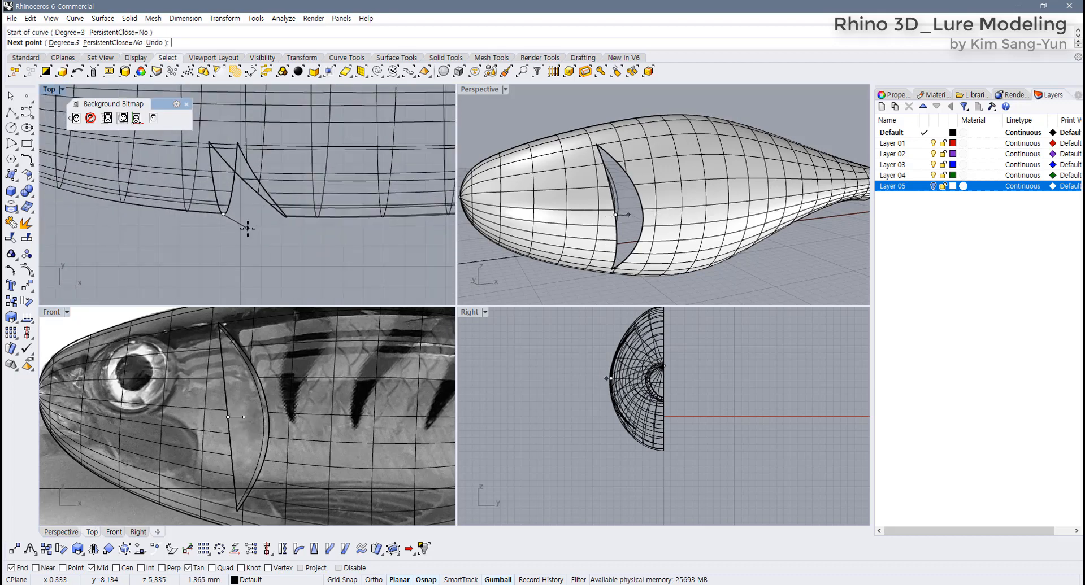
scroll(228, 235, up, 1)
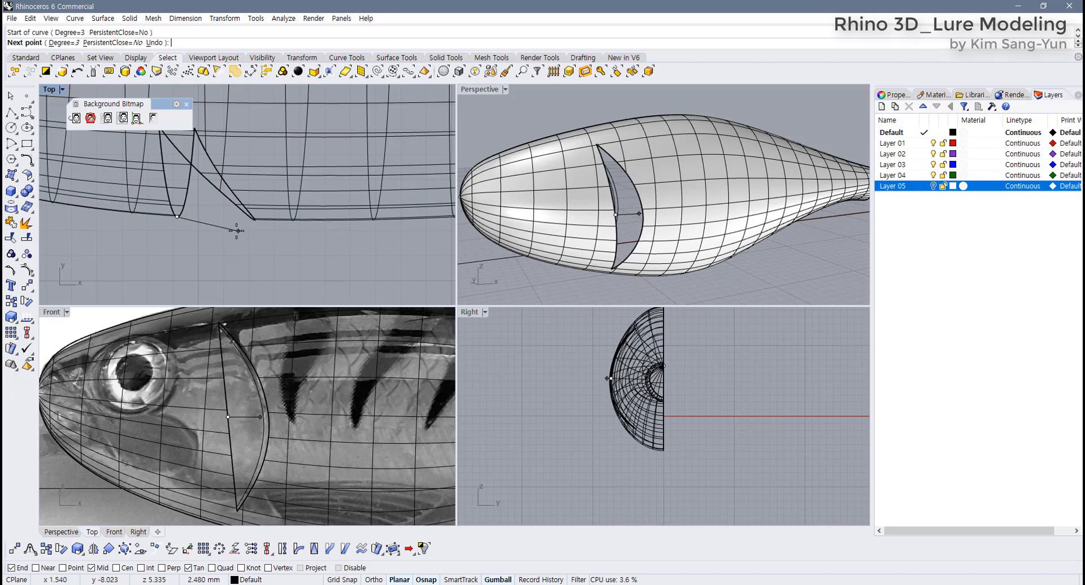
scroll(209, 241, up, 1)
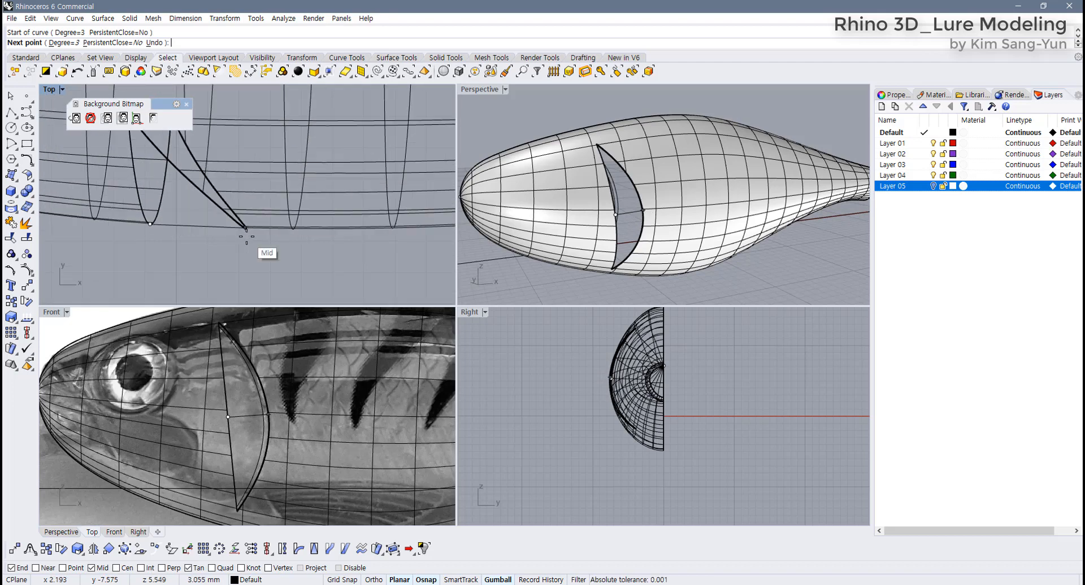
scroll(240, 238, up, 2)
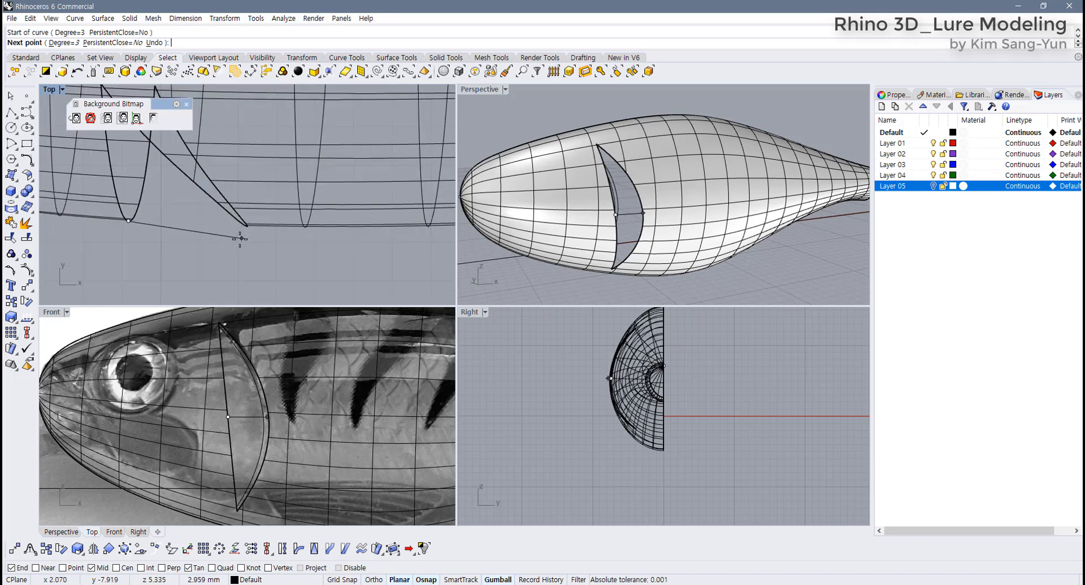
click(182, 225)
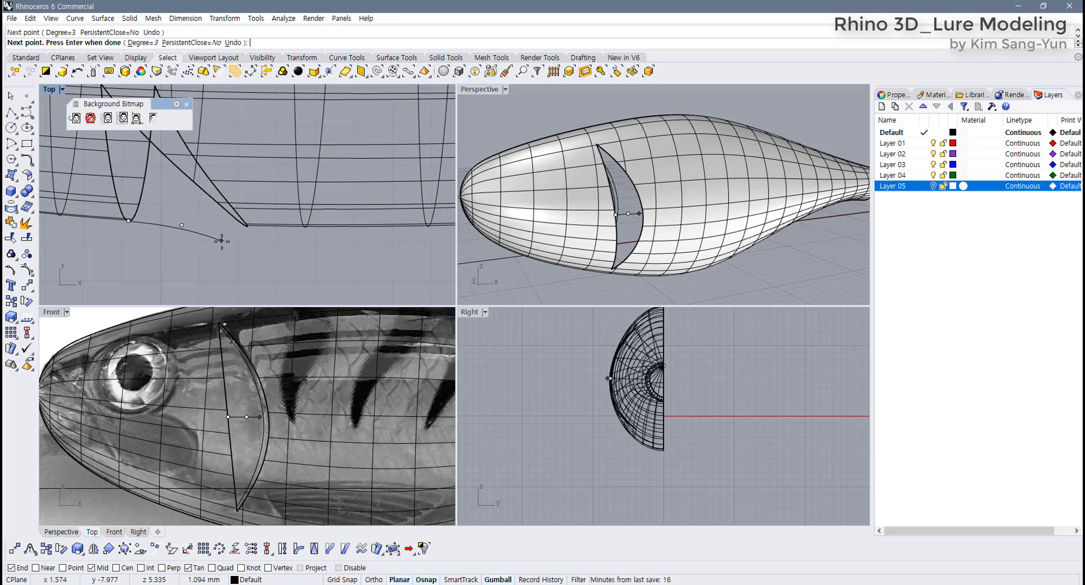
click(232, 235)
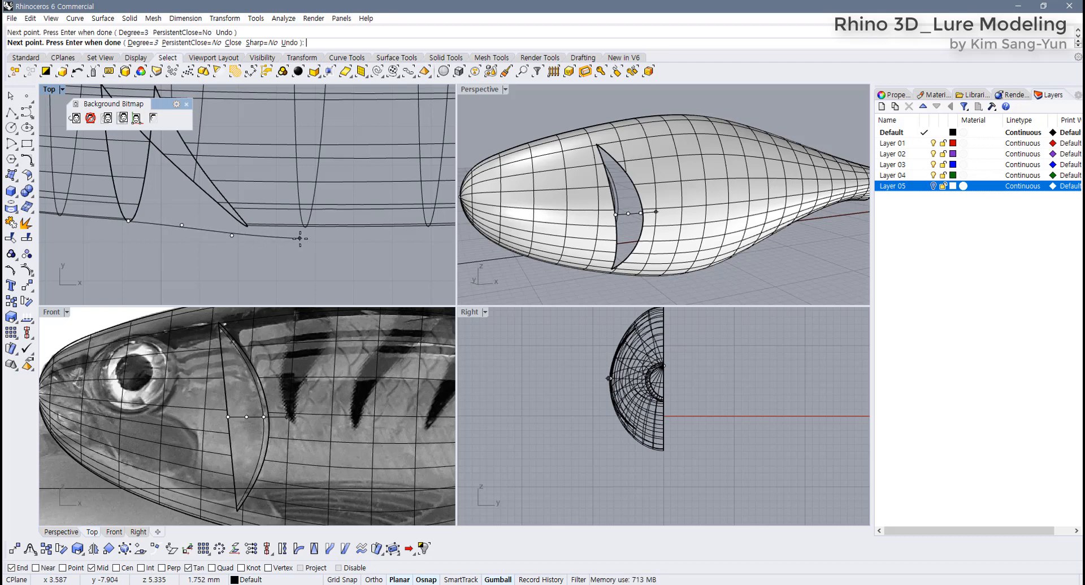
click(288, 239)
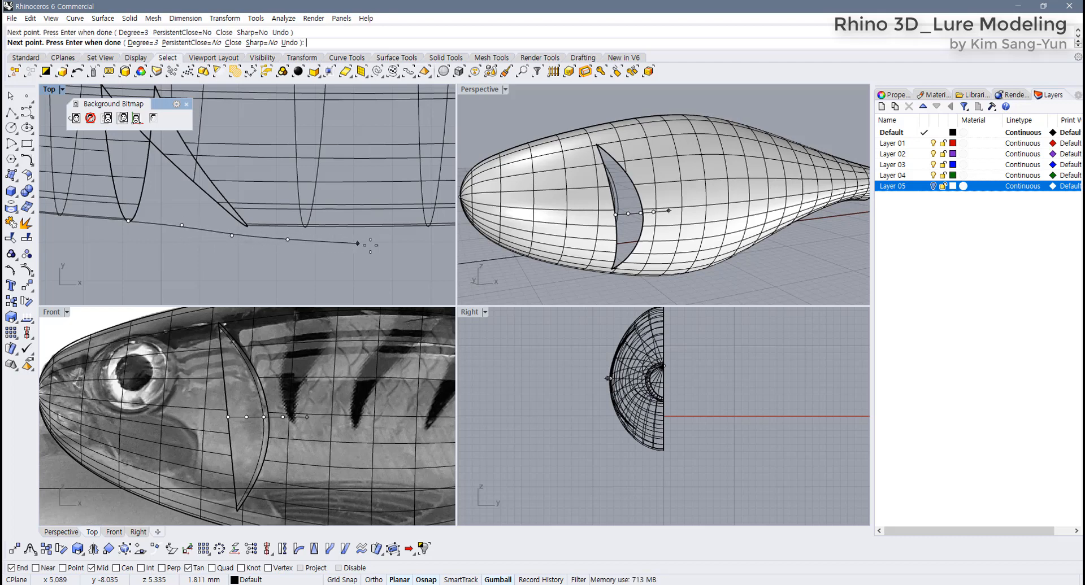
Finish the five-point curve running back from the gill opening's front edge, select it and show the Front view at full size.
right_click(401, 242)
click(176, 226)
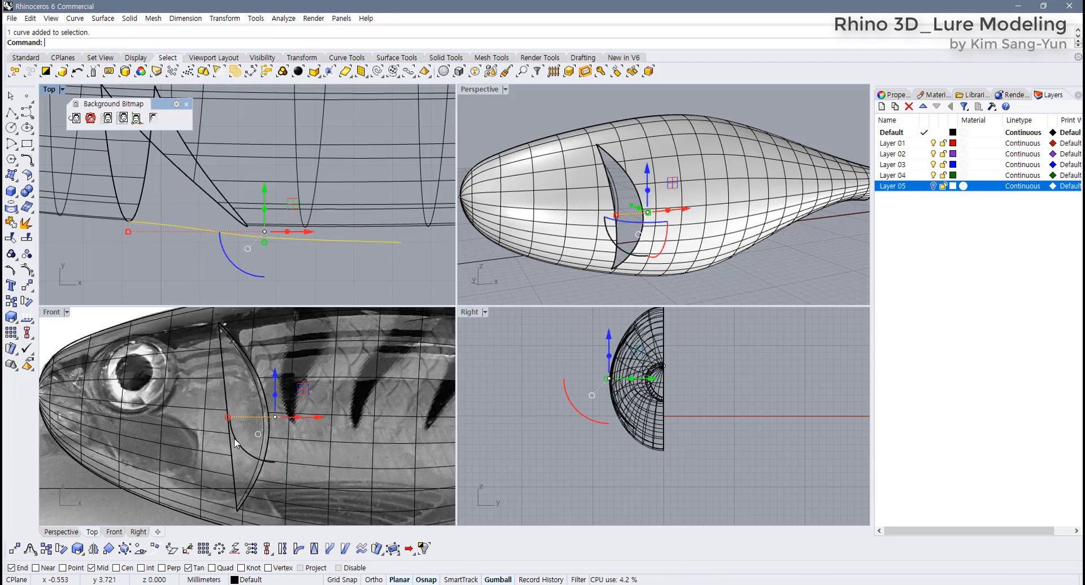
click(55, 314)
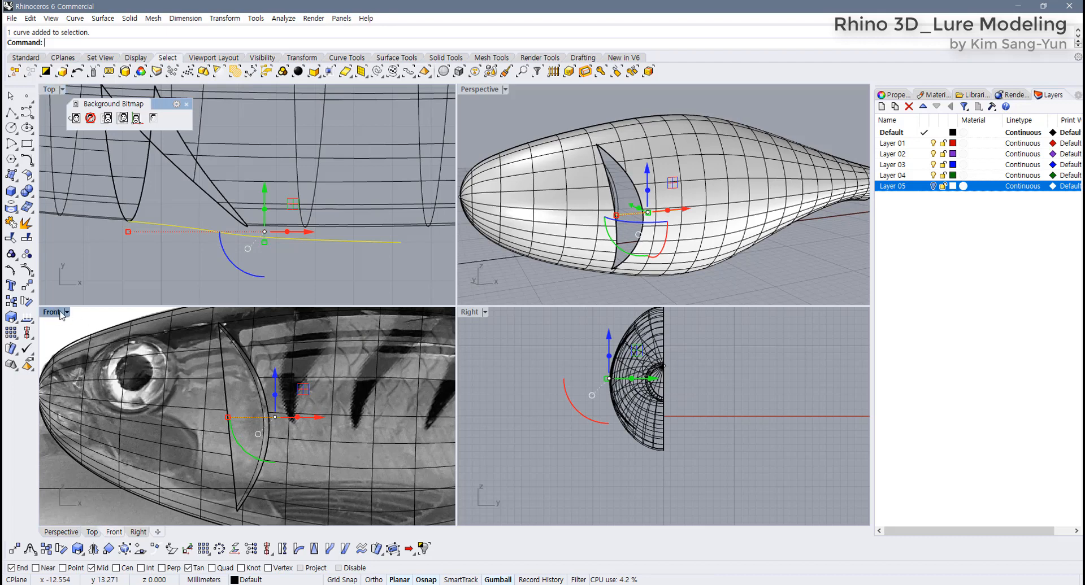
double_click(52, 312)
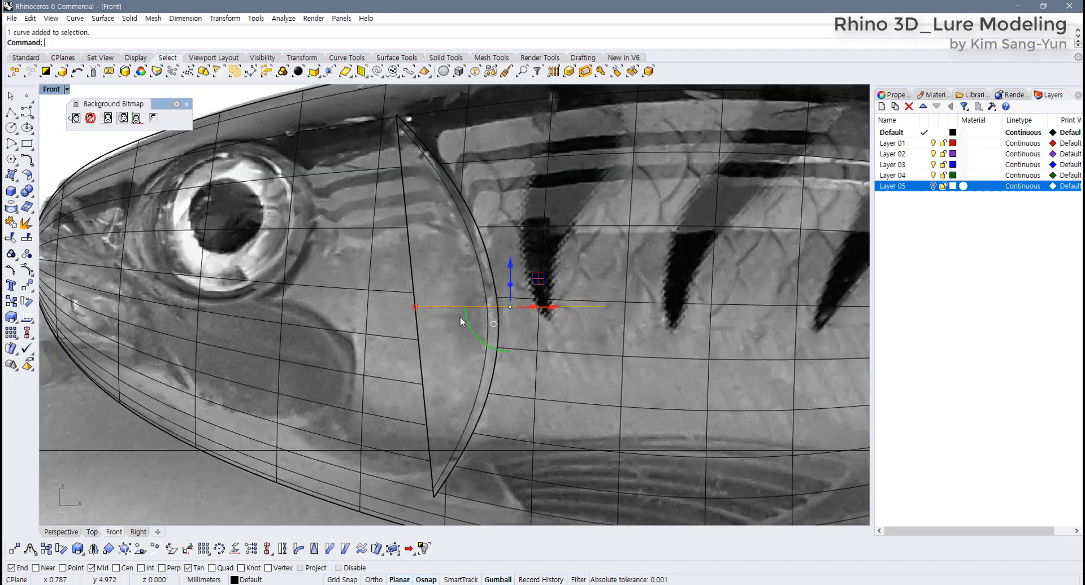
scroll(388, 338, up, 2)
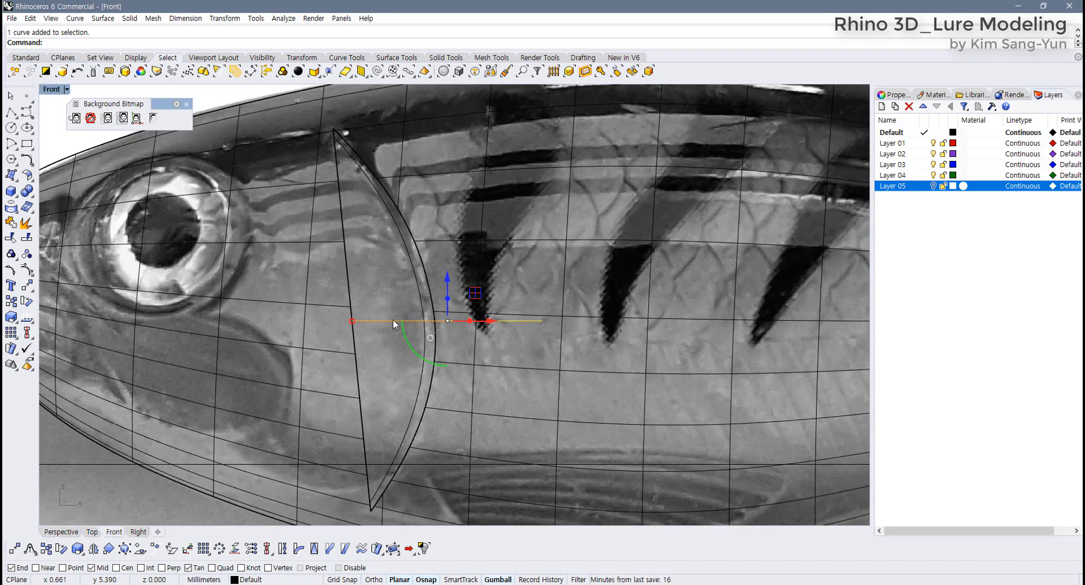
drag(354, 320, 559, 320)
drag(353, 321, 541, 266)
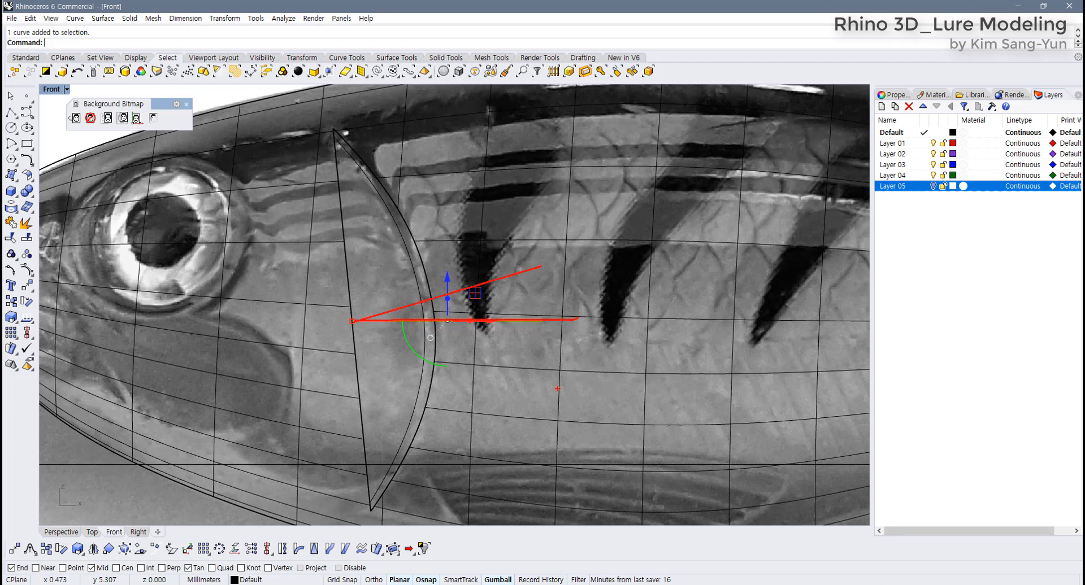
key(Escape)
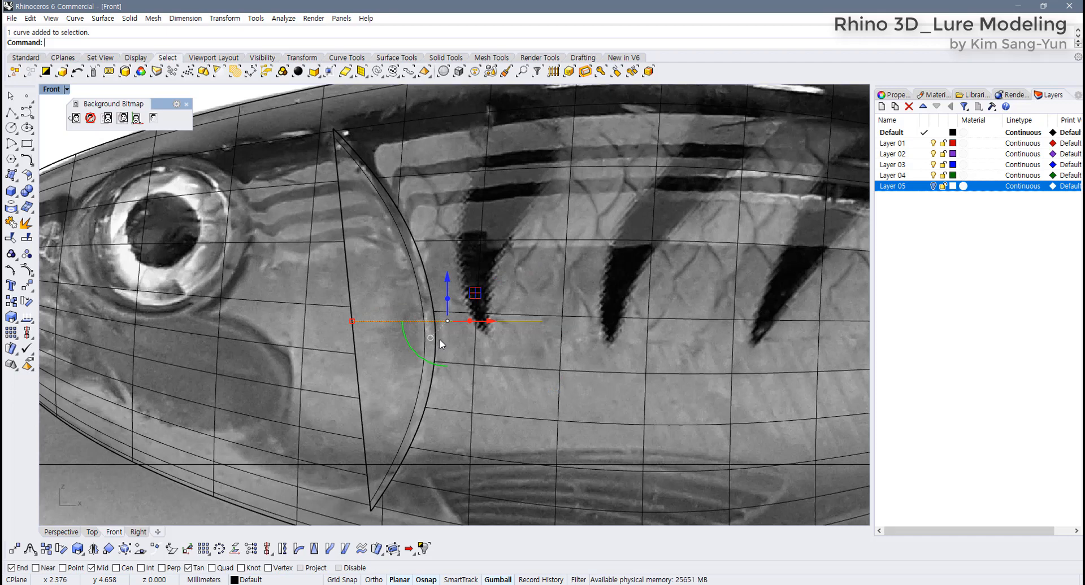
Show the curve's control points and raise the rear ones progressively so the curve slopes upward toward the tail.
key(F10)
drag(551, 353, 552, 352)
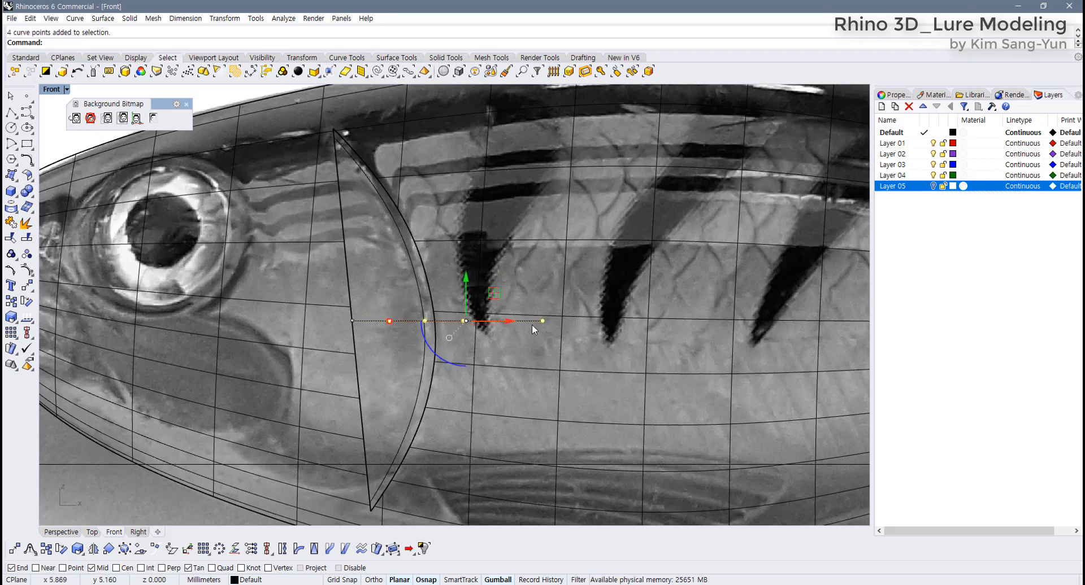
drag(499, 296, 498, 289)
drag(419, 297, 569, 324)
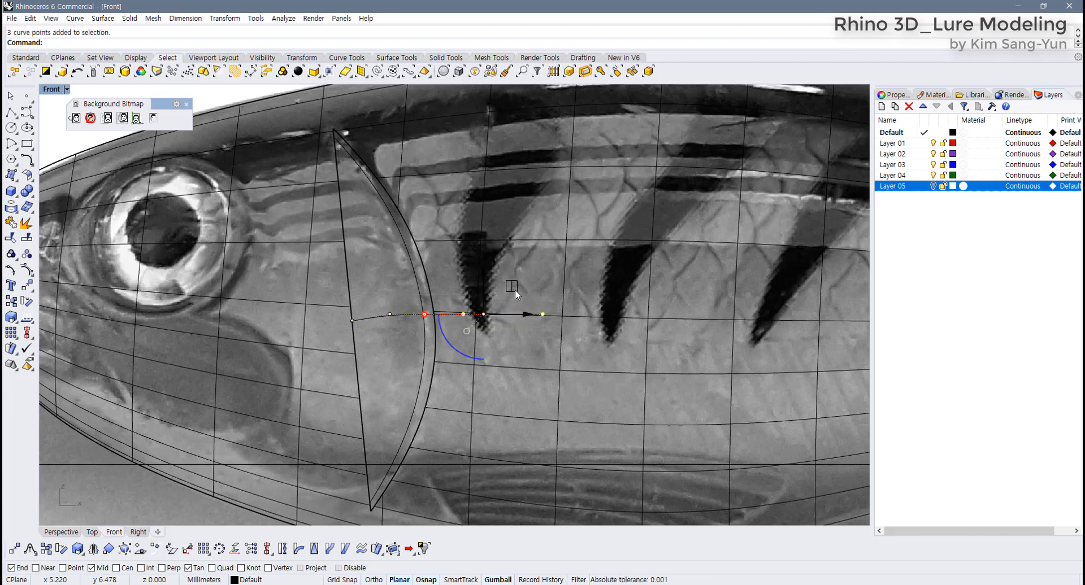
drag(515, 290, 593, 244)
click(462, 308)
scroll(484, 321, up, 2)
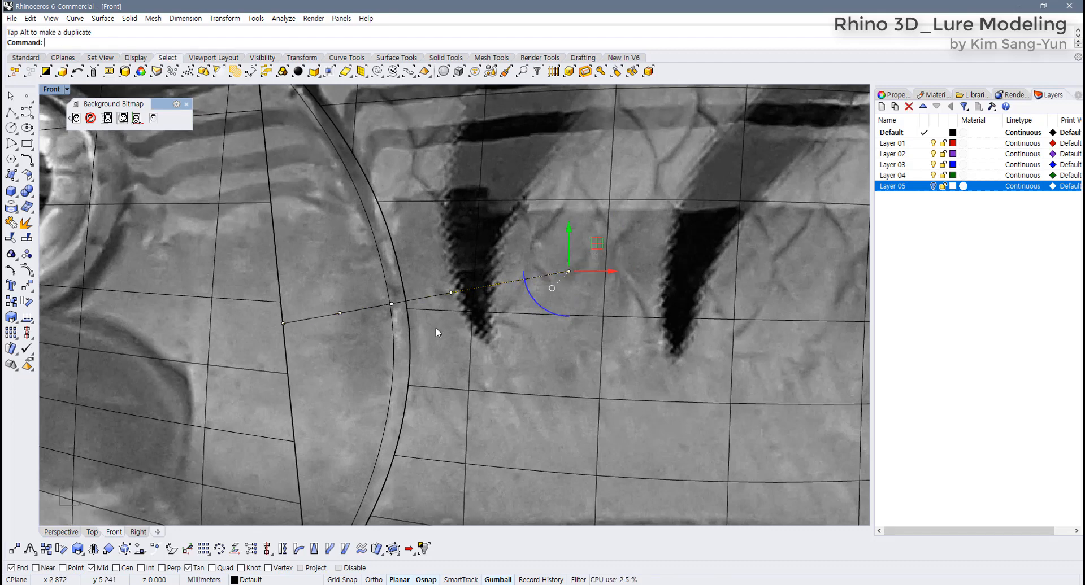
scroll(436, 327, down, 2)
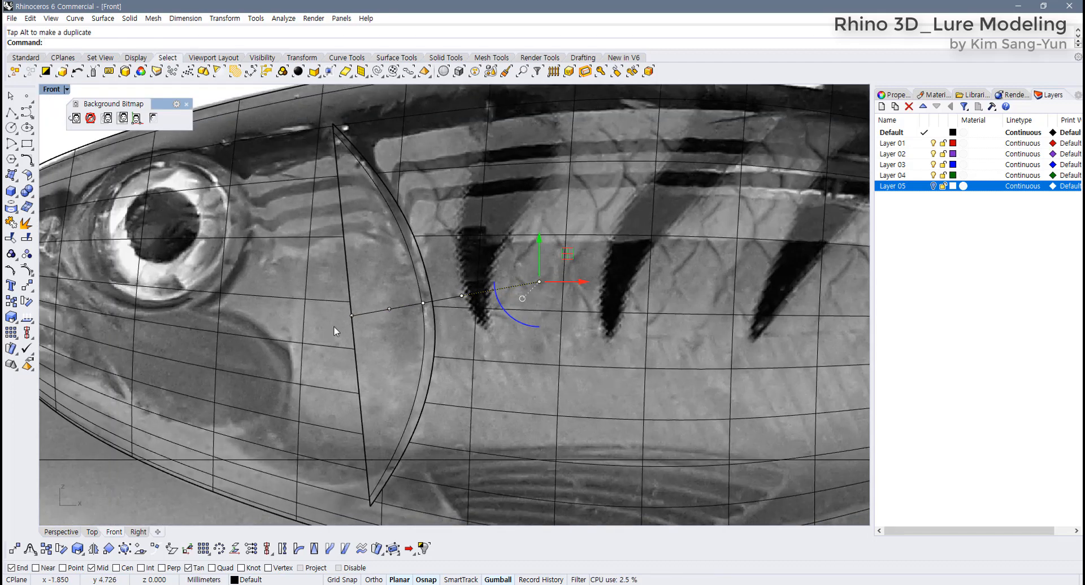
Fine-tune the heights of the last four and last three control points to even out the sloped curve in the Front view.
drag(364, 264, 626, 334)
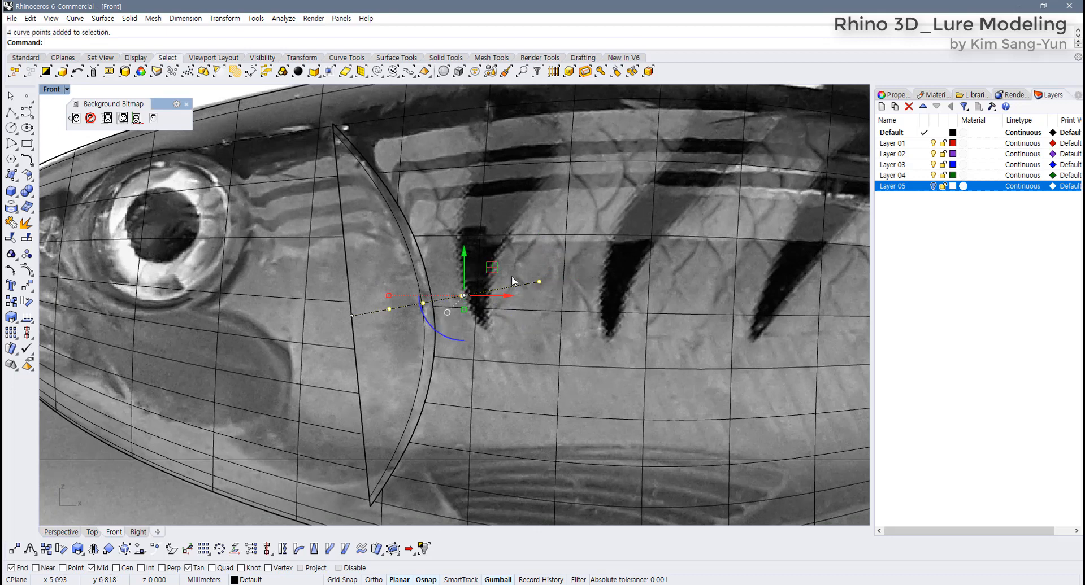
drag(492, 264, 493, 266)
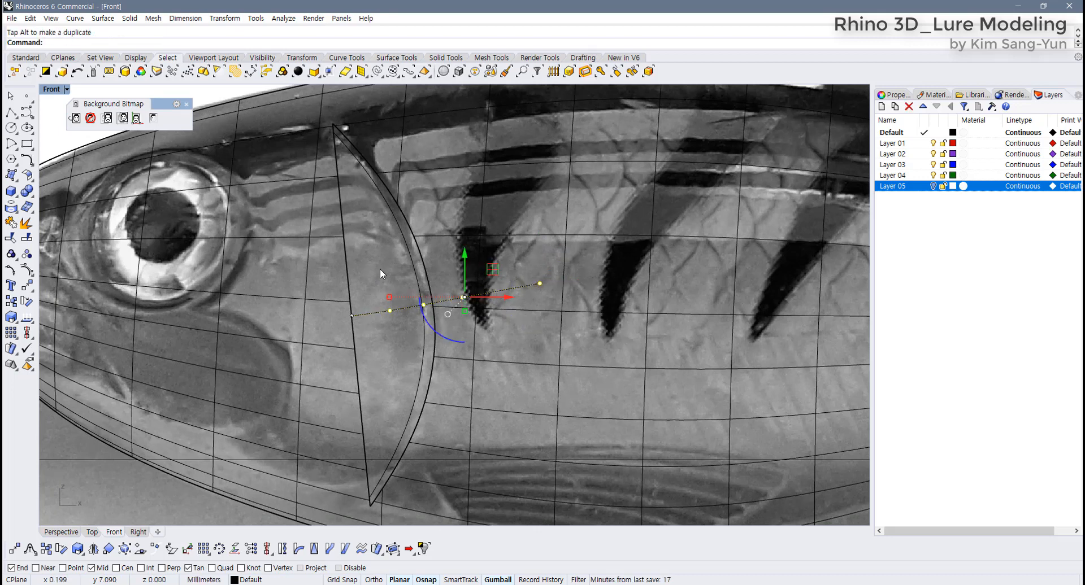
drag(404, 268, 476, 296)
drag(559, 315, 559, 314)
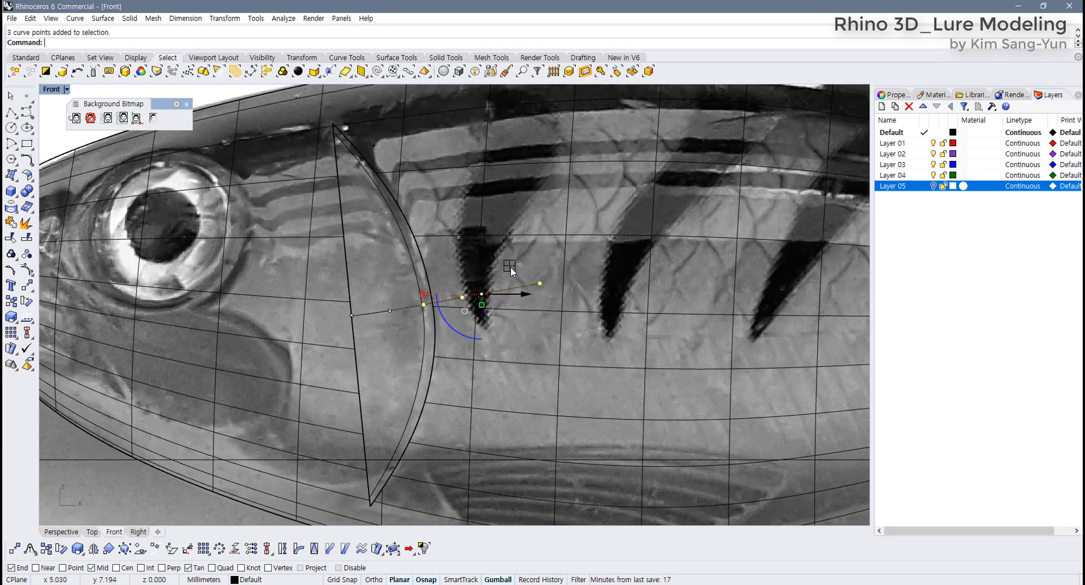
drag(510, 266, 561, 311)
click(450, 263)
drag(530, 266, 531, 268)
click(453, 319)
Nudge the curve's middle control point slightly upward and deselect it.
scroll(396, 337, up, 4)
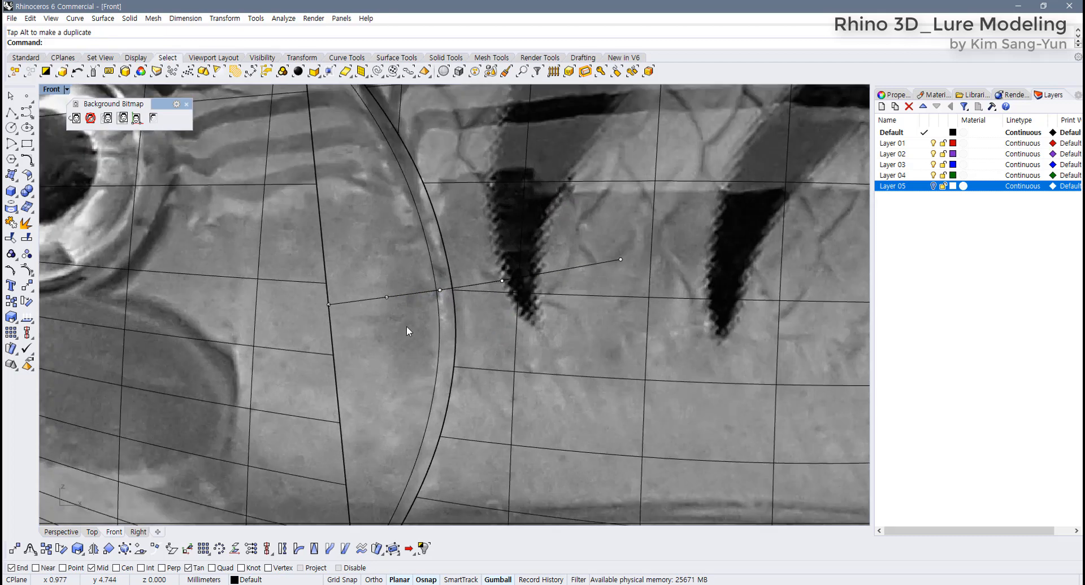
click(440, 290)
drag(467, 261, 467, 259)
click(407, 334)
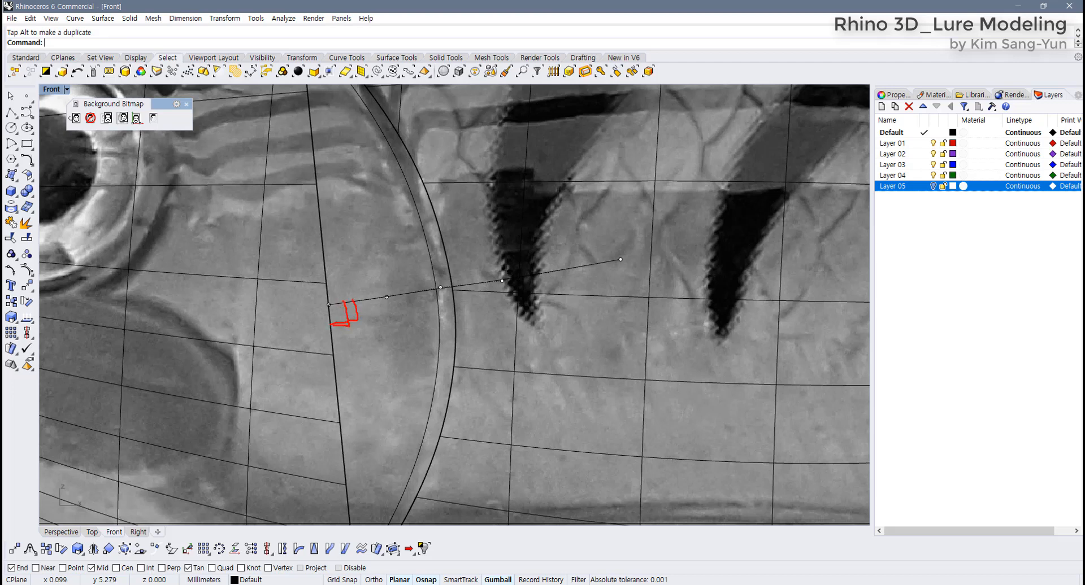
key(Escape)
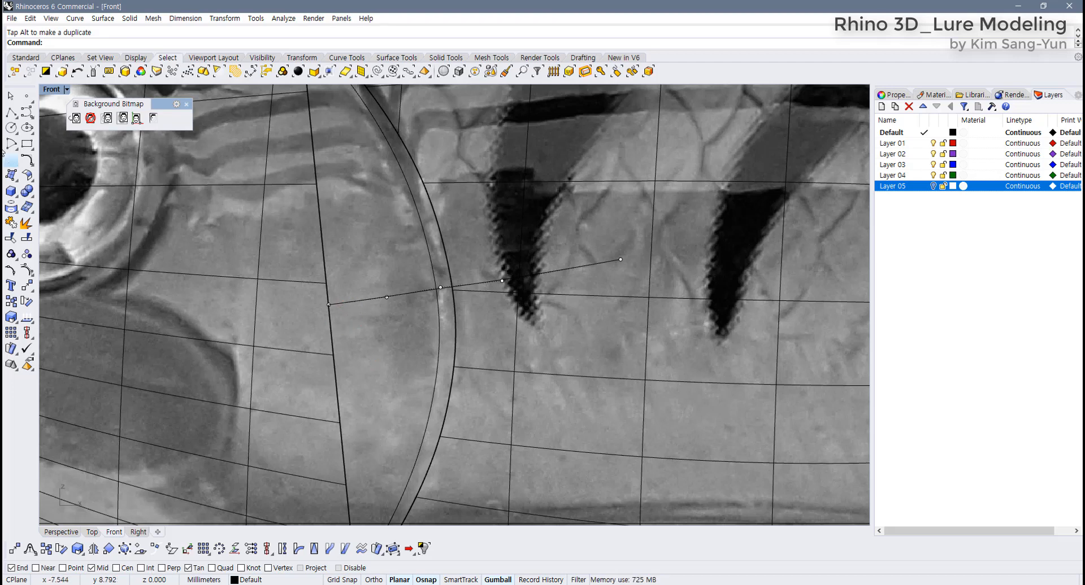
Return to the four-view layout, hide the control points and select the sloped gill curve.
double_click(55, 89)
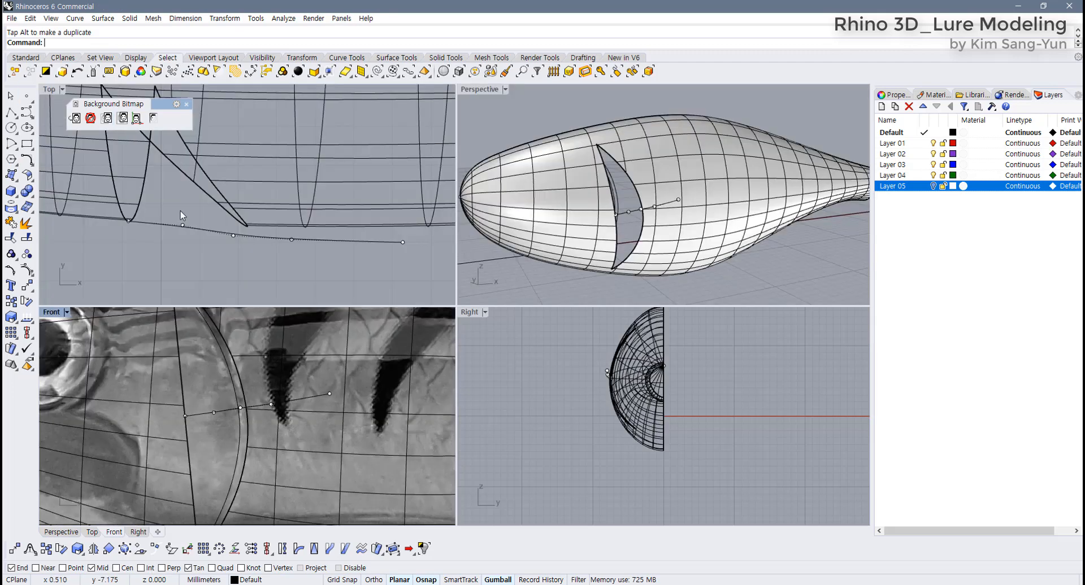
scroll(223, 243, down, 4)
right_drag(175, 231, 191, 249)
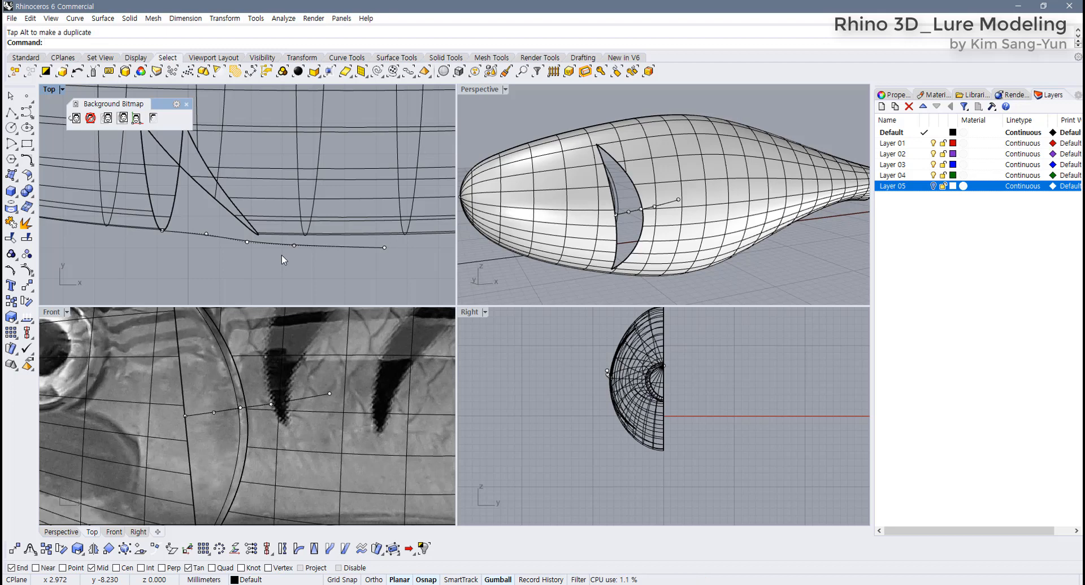
key(F11)
click(213, 412)
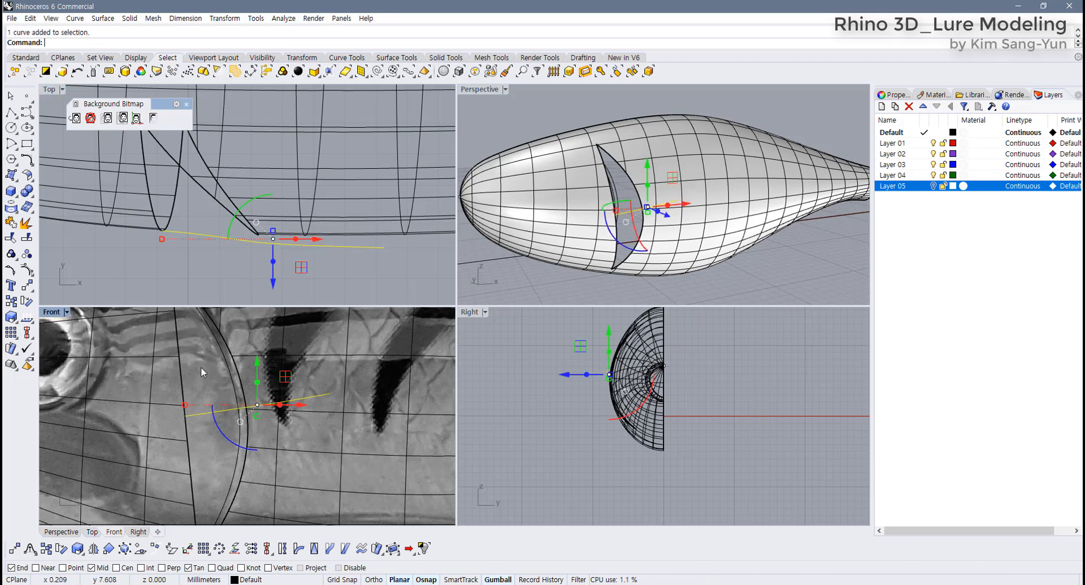
Copy the sloped curve from its front end to the upper and lower tips of the gill opening in the Perspective view.
double_click(479, 89)
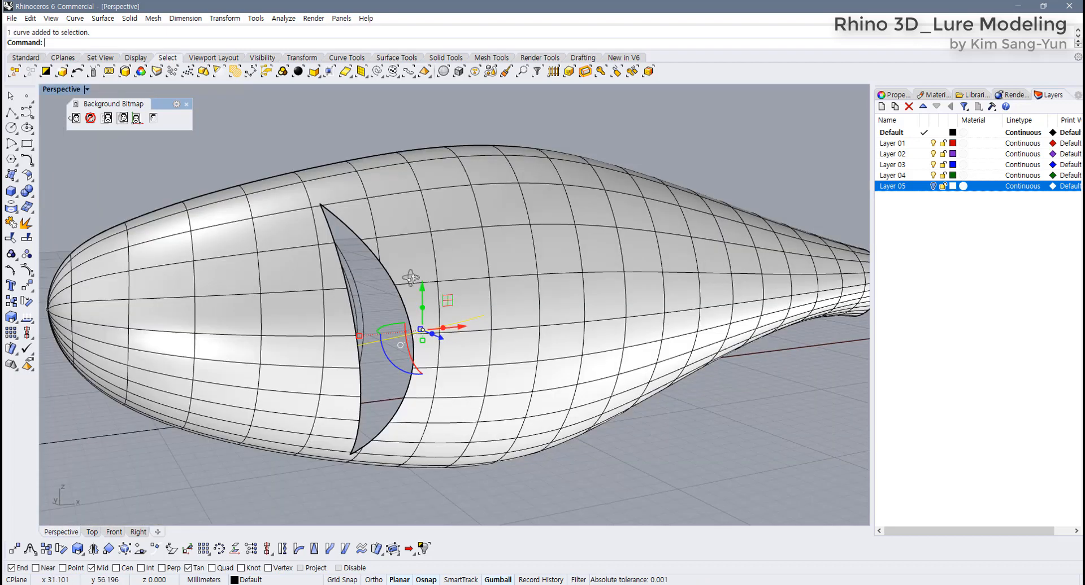
shift+right_drag(333, 285, 407, 297)
scroll(356, 302, up, 6)
scroll(364, 313, down, 3)
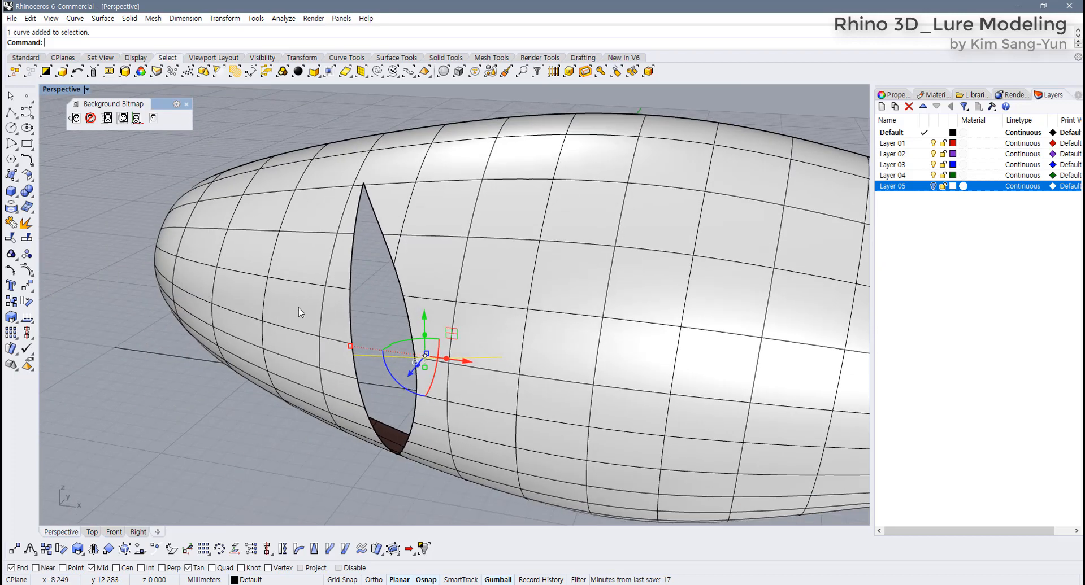
click(12, 303)
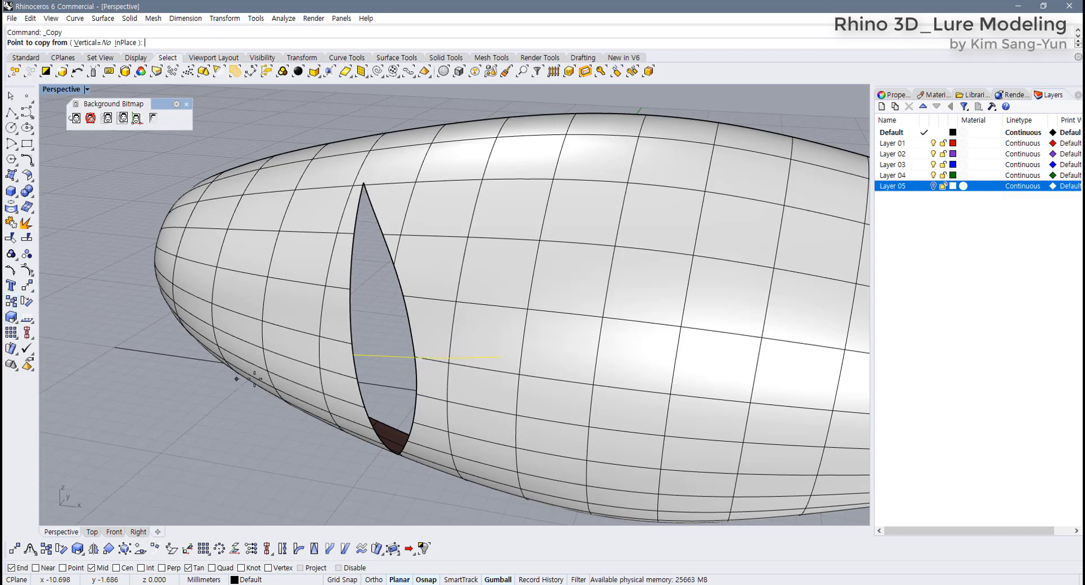
click(353, 354)
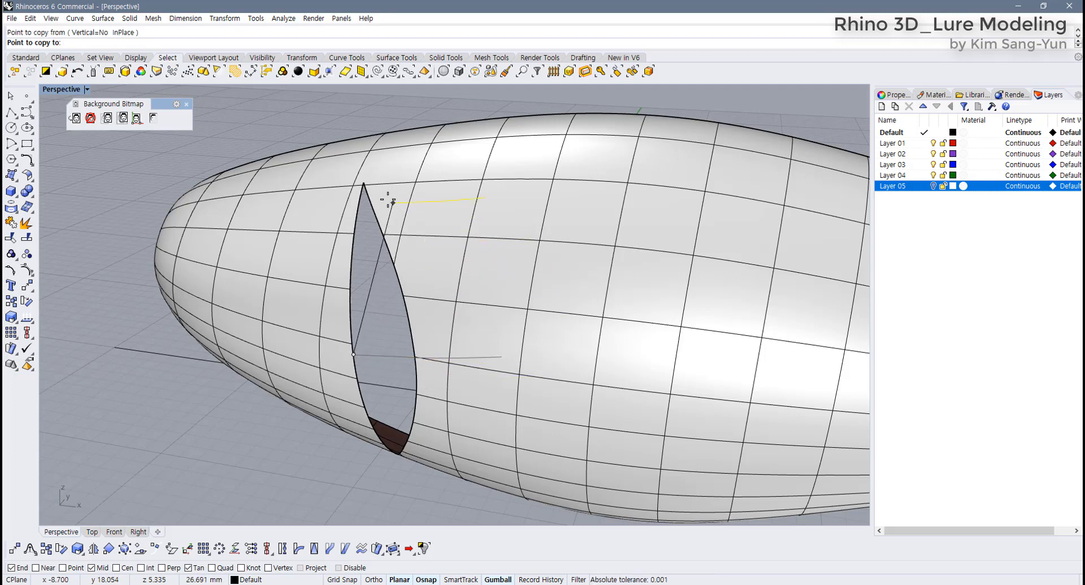
click(372, 185)
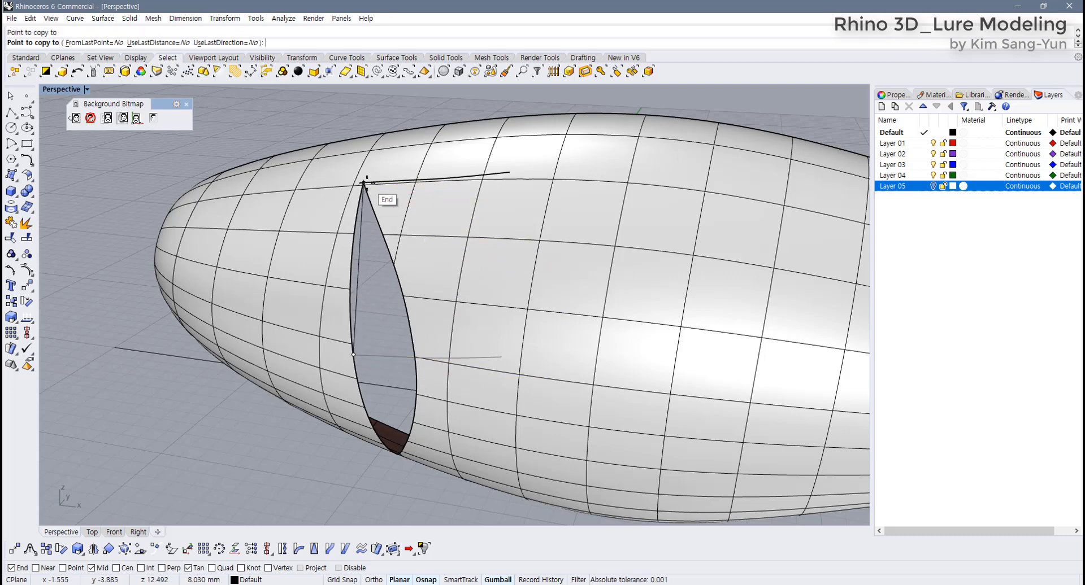
right_drag(391, 480, 438, 398)
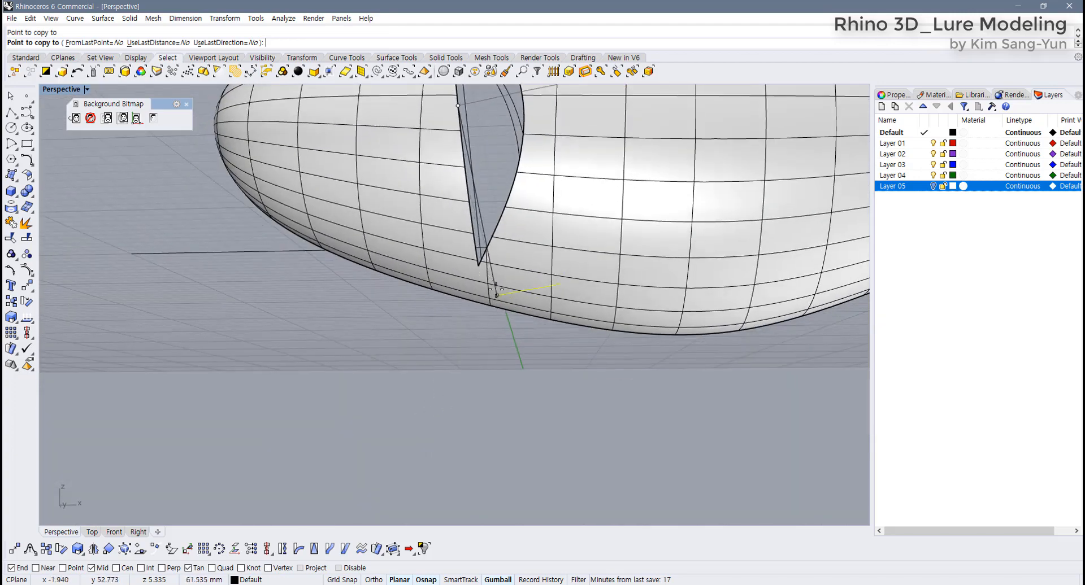
click(478, 268)
right_click(478, 268)
Hide the lure body polysurface so that only the gill curves remain.
scroll(457, 310, down, 4)
right_drag(439, 350, 340, 356)
click(355, 329)
middle_click(379, 318)
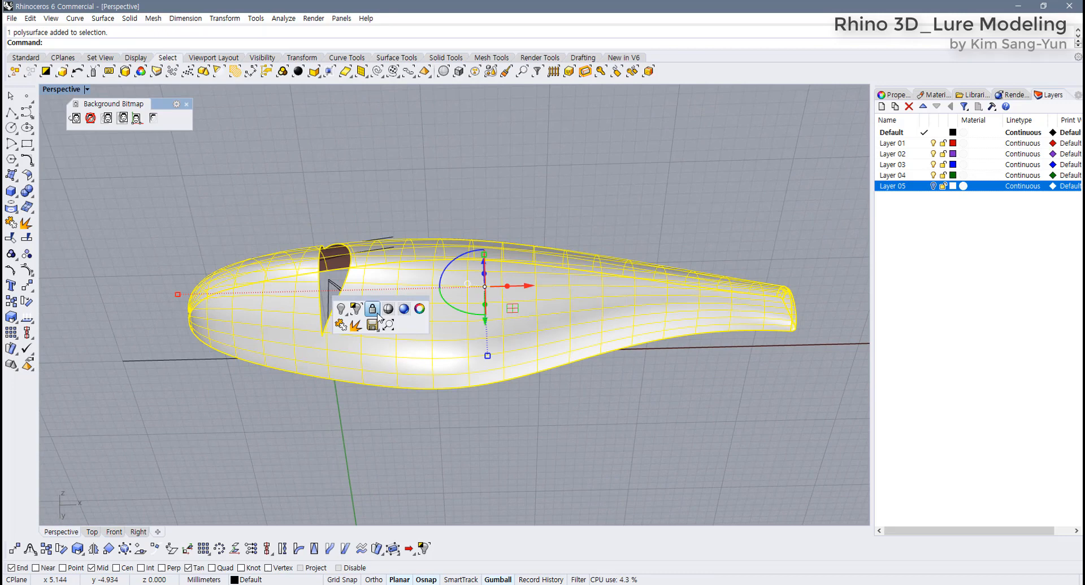
click(342, 306)
right_drag(343, 306, 338, 356)
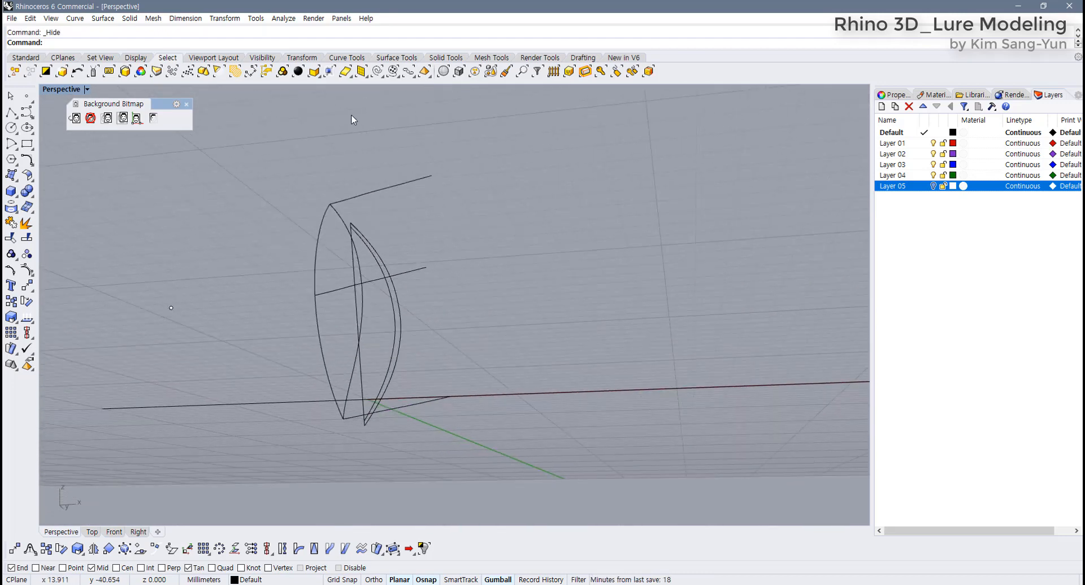
Sweep the three sloped curves along the gill's front edge curve with Sweep 1 Rail, using Freeform style and unchanged cross sections.
click(393, 58)
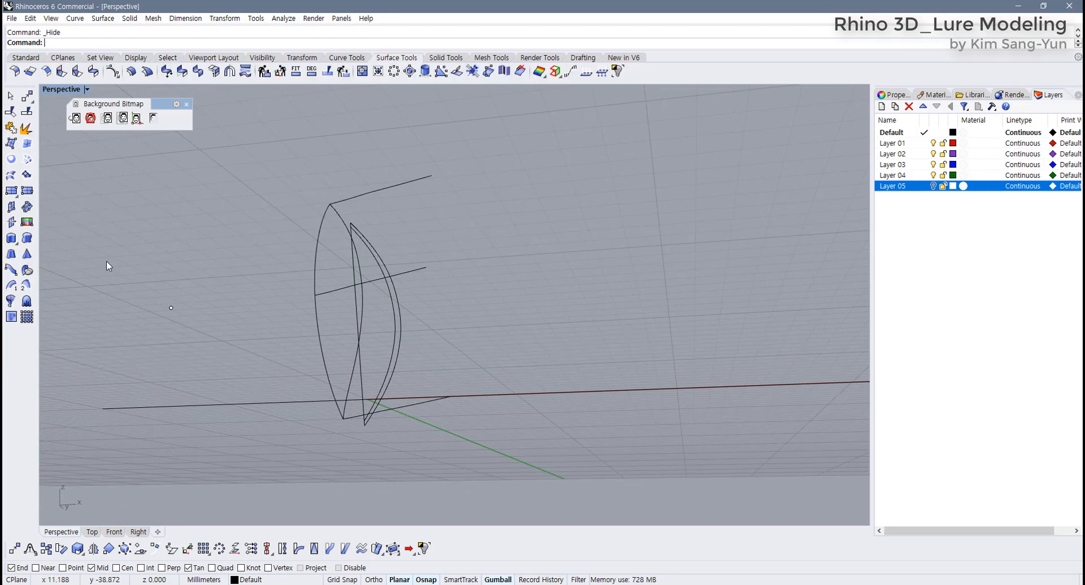
click(11, 286)
click(319, 335)
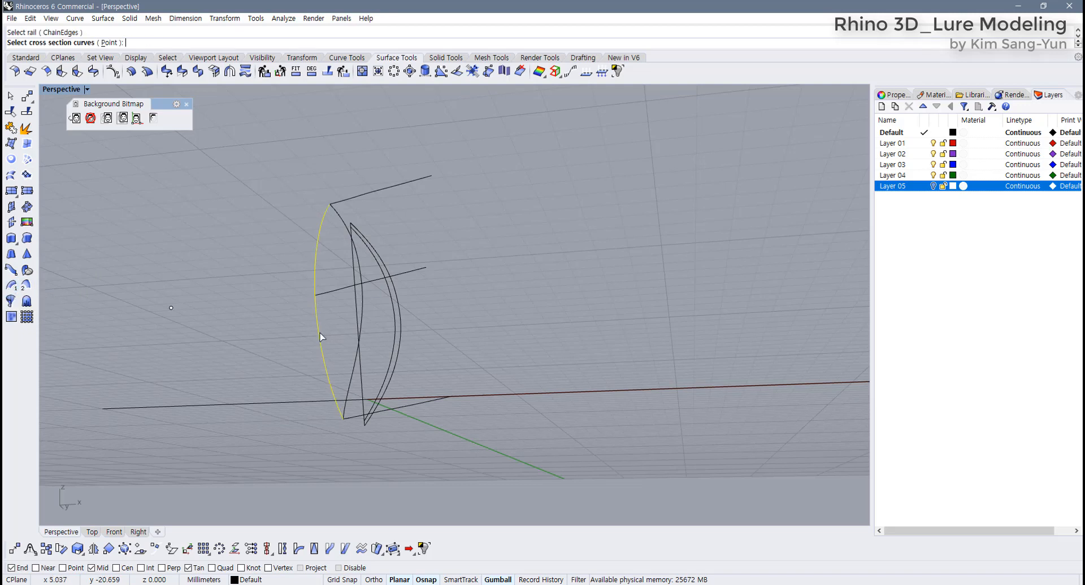
click(354, 417)
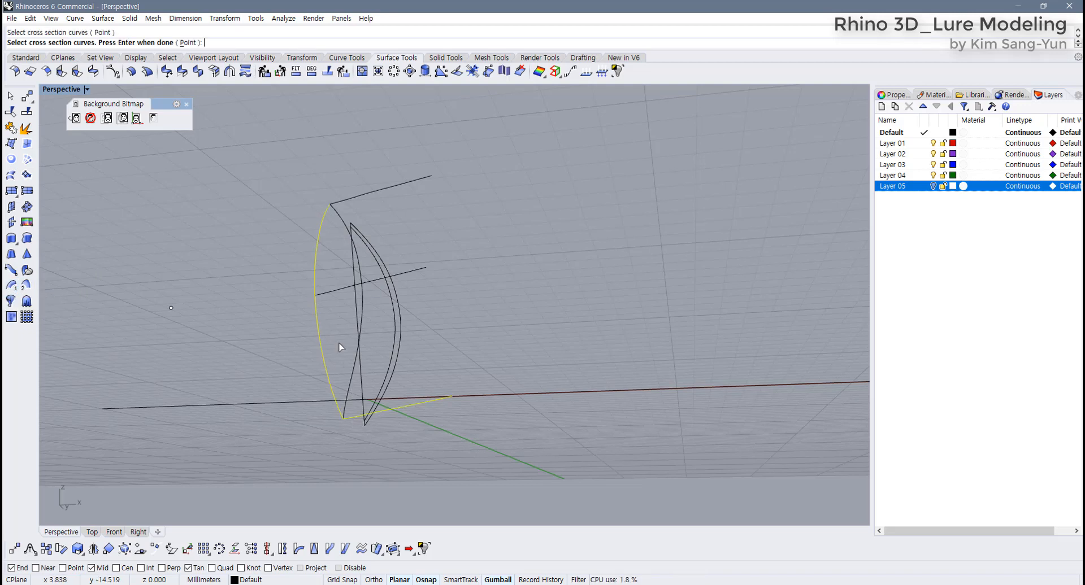
click(329, 293)
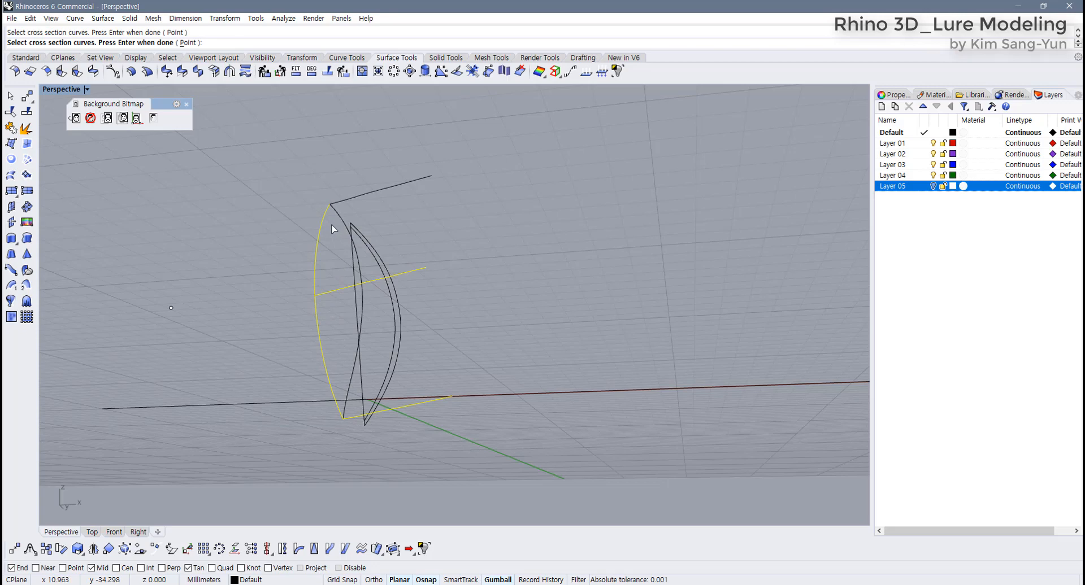
key(Return)
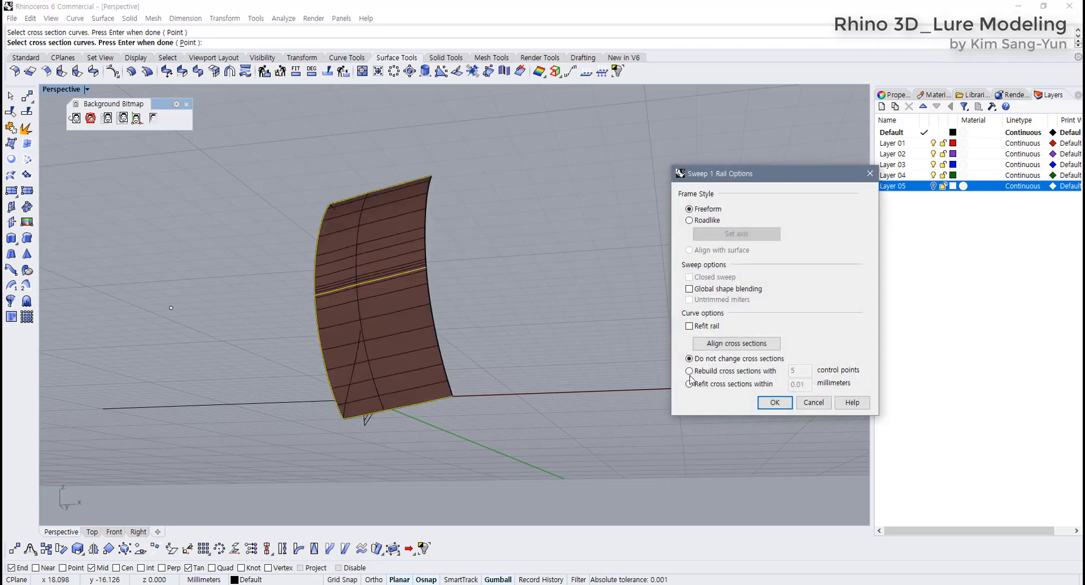
click(774, 402)
Flip the normal direction of the swept gill surface and deselect it.
right_drag(649, 392, 511, 323)
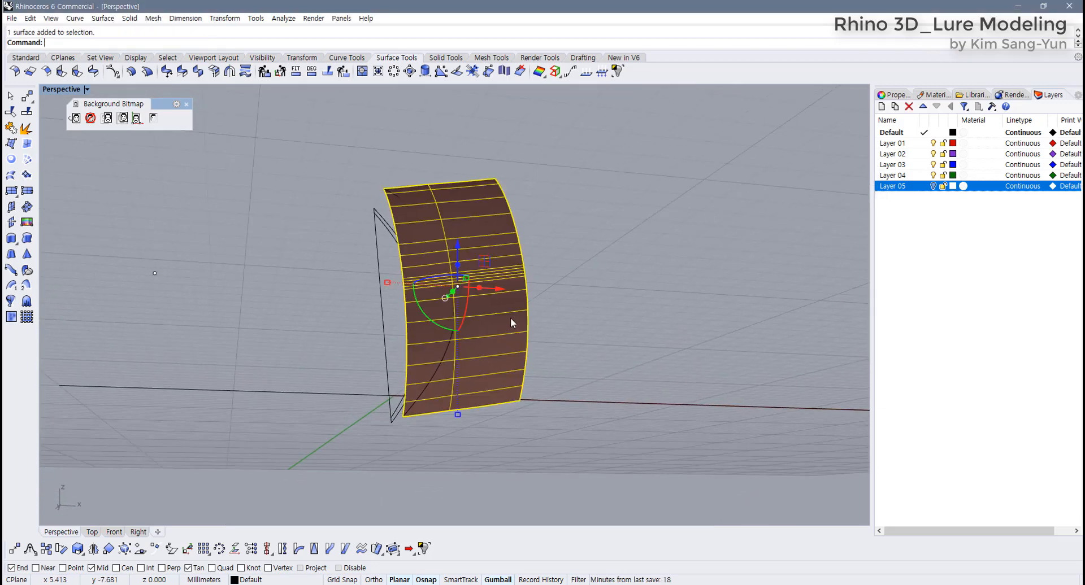
click(21, 58)
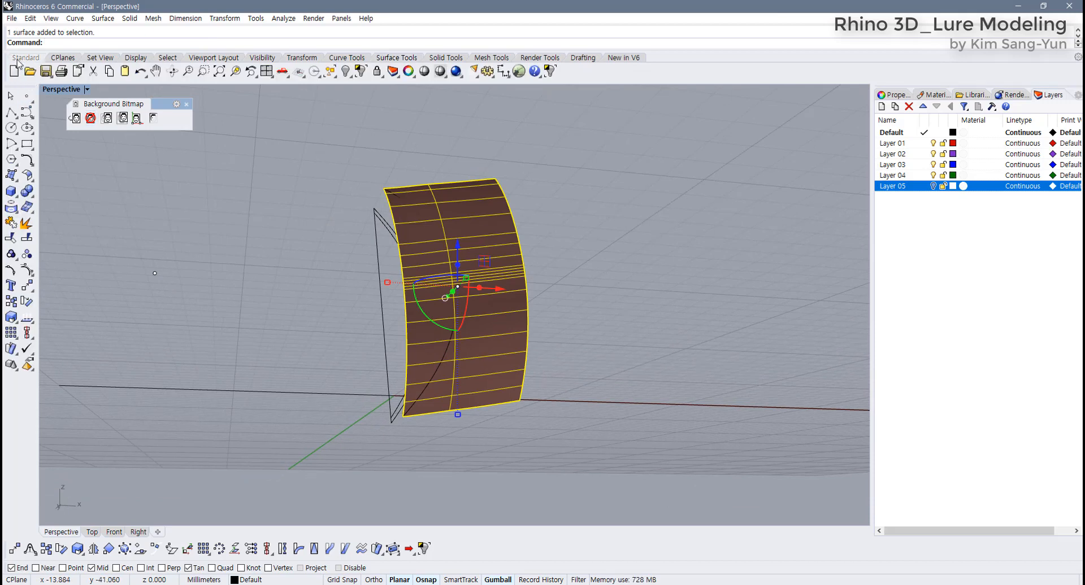
right_click(27, 319)
click(547, 305)
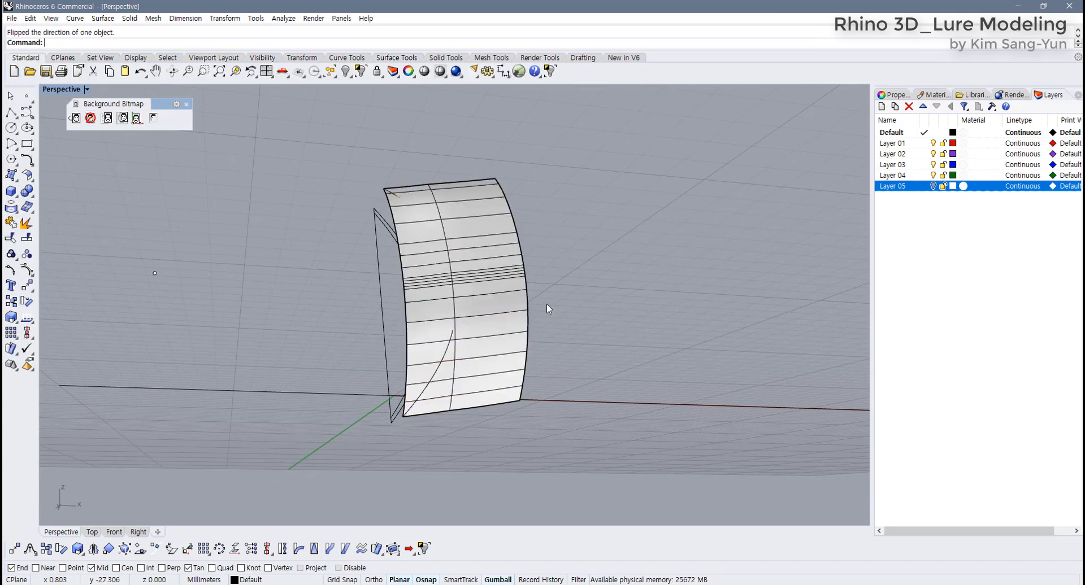
Split the swept gill surface in the Front view with the foremost gill arc and delete the piece behind it.
right_drag(547, 305, 415, 303)
click(432, 275)
double_click(51, 91)
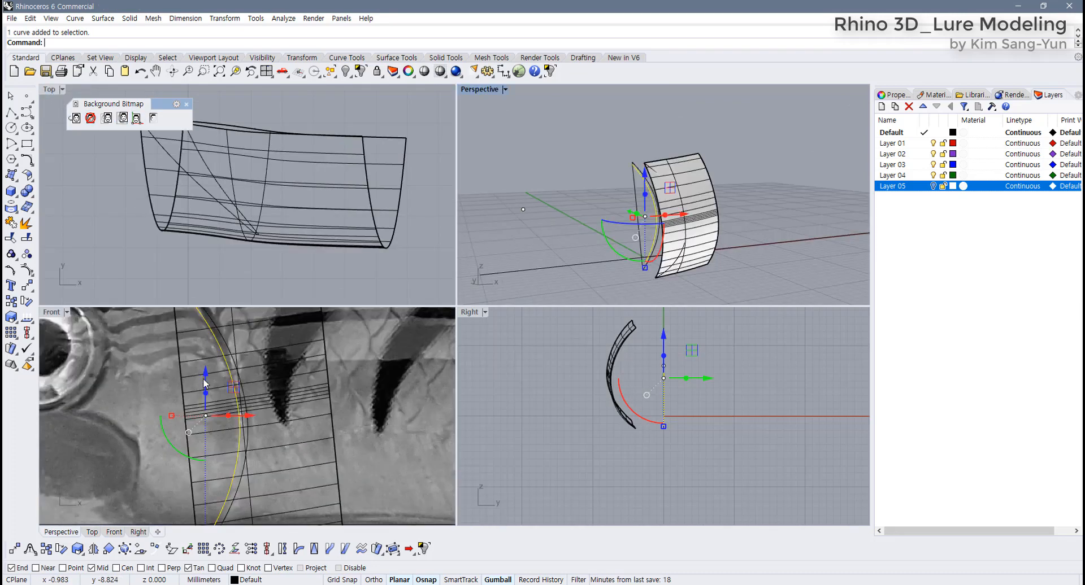
scroll(237, 429, down, 5)
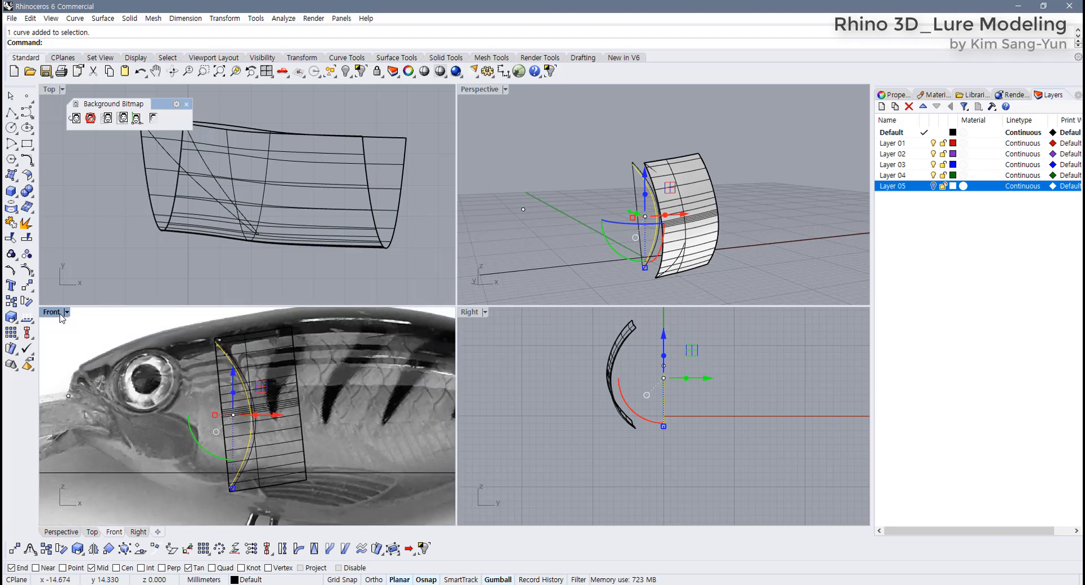
double_click(51, 313)
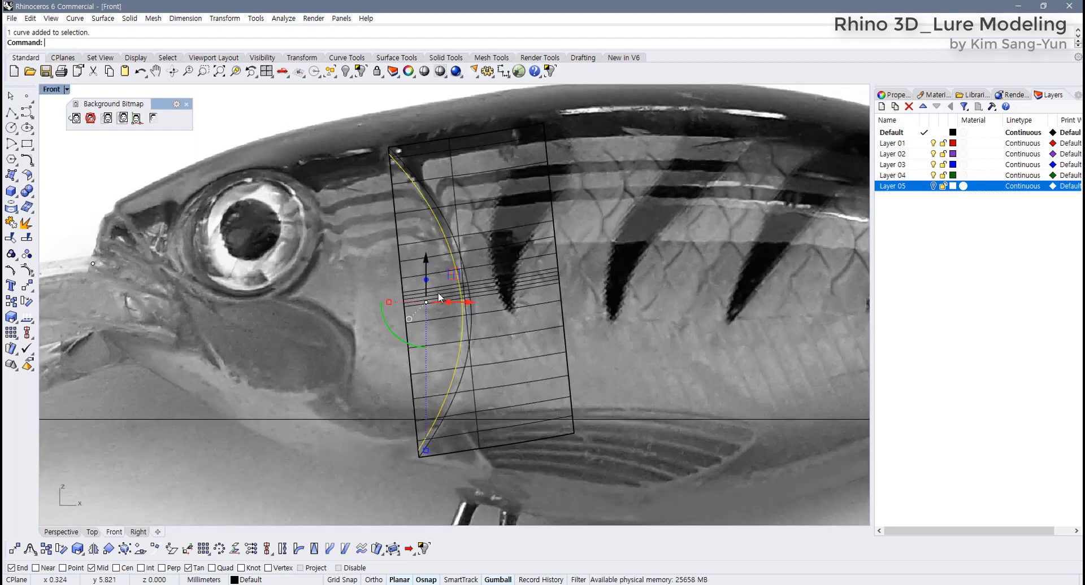
right_drag(479, 289, 435, 313)
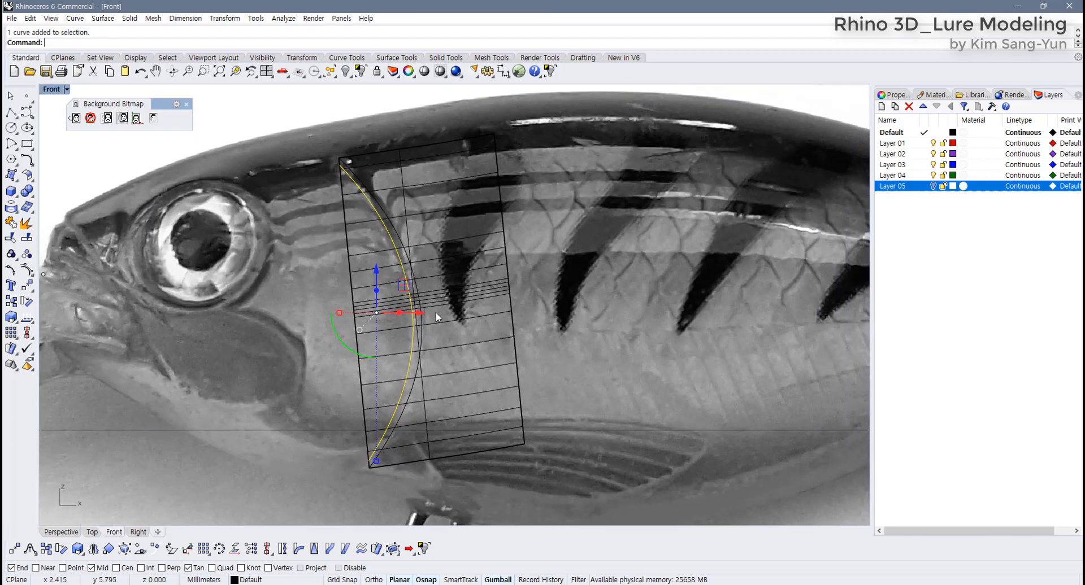
click(474, 347)
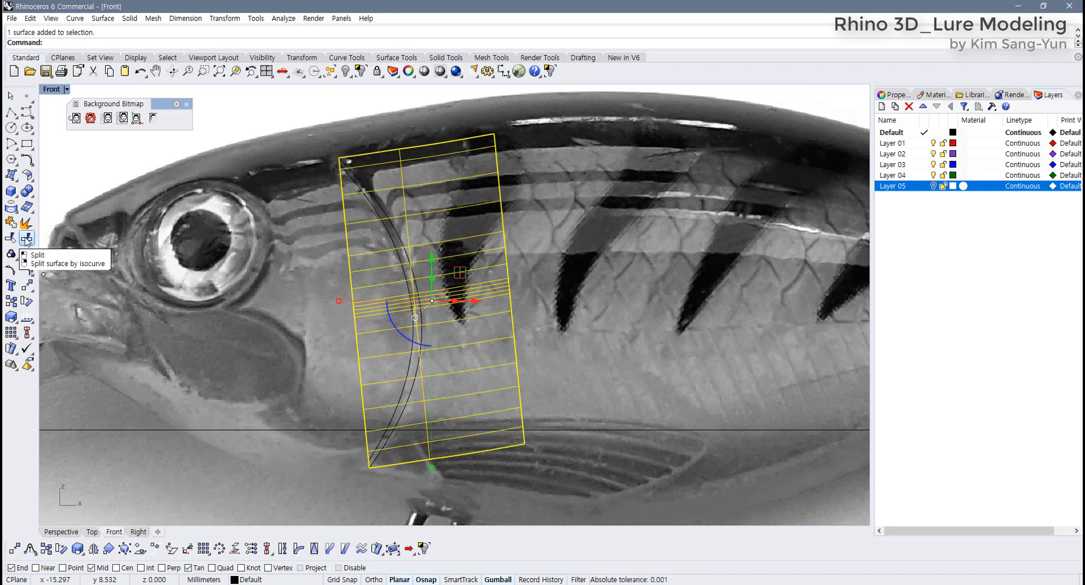
click(27, 239)
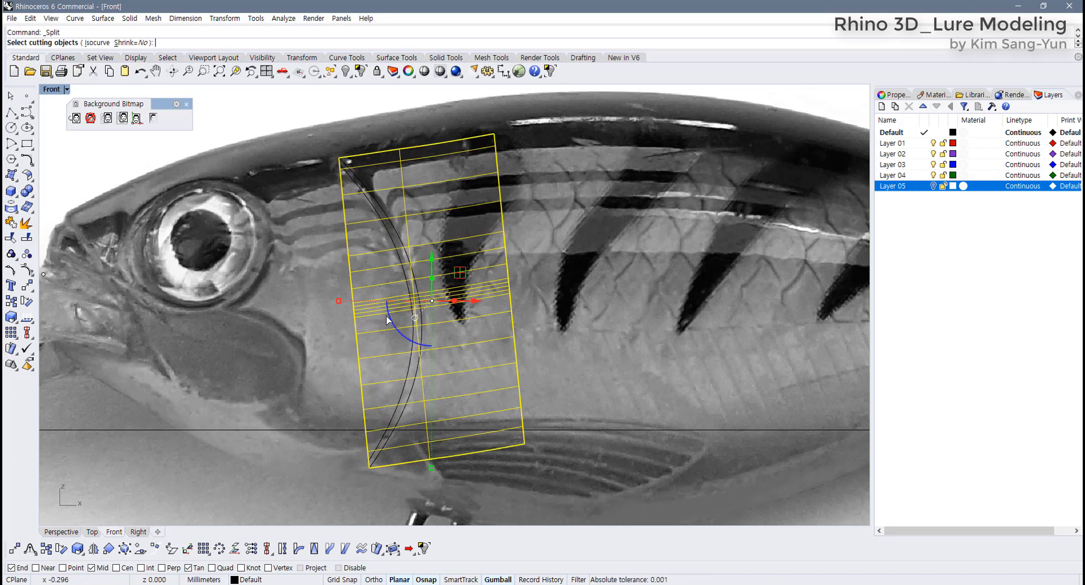
click(411, 370)
right_click(473, 331)
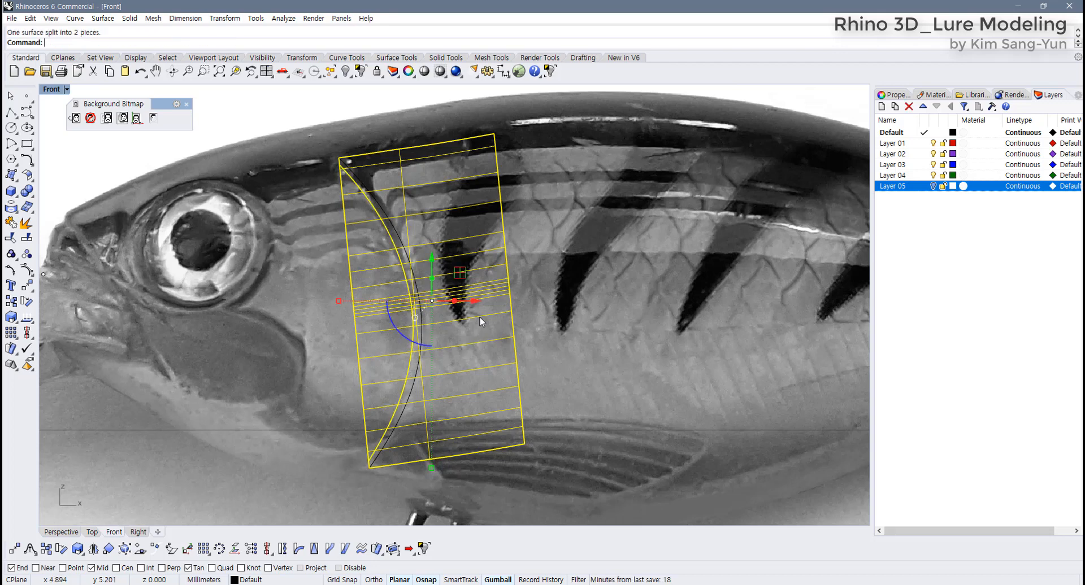
click(479, 317)
key(Delete)
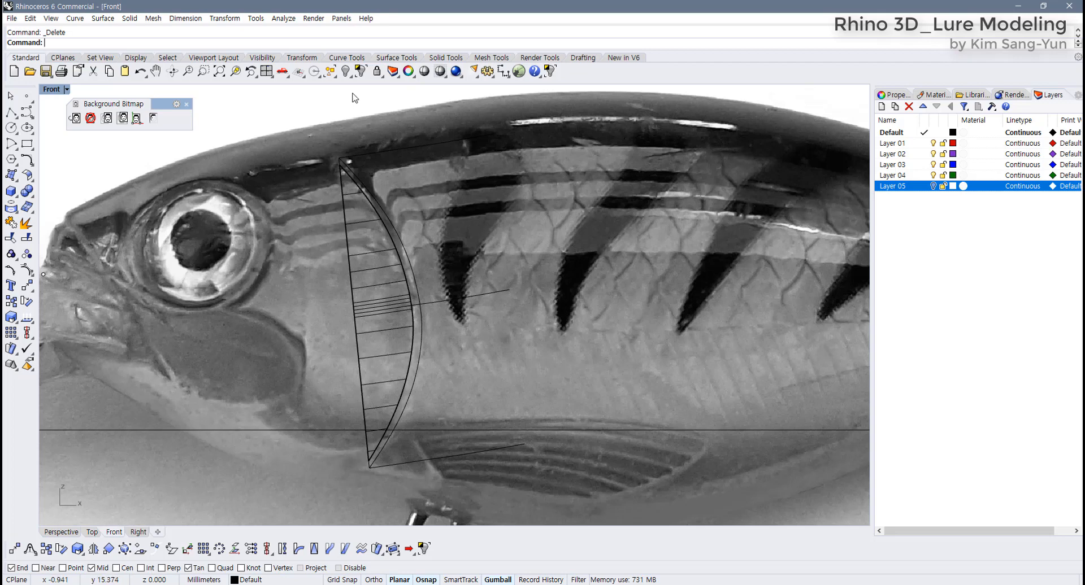
Show the hidden lure body and set the maximized Perspective view to Rendered display mode.
click(345, 72)
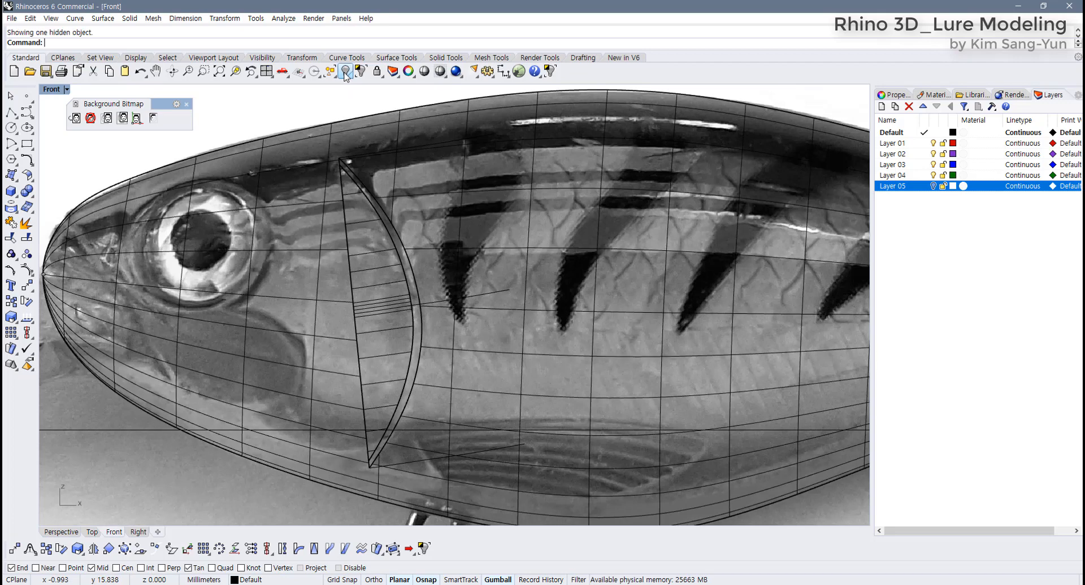
double_click(51, 90)
right_drag(588, 170, 438, 174)
double_click(477, 90)
scroll(440, 174, up, 3)
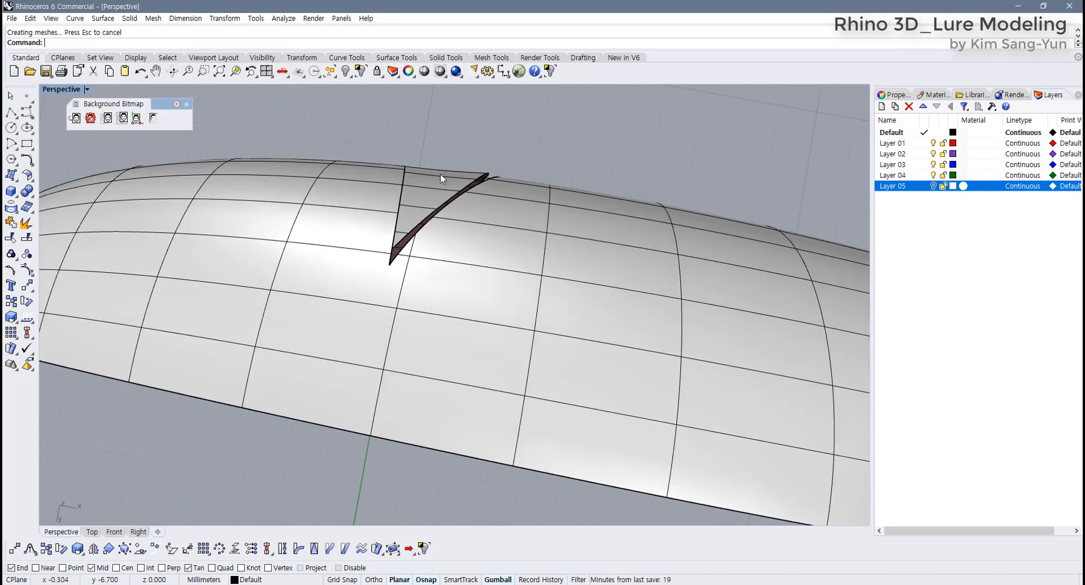
scroll(298, 207, down, 2)
click(87, 89)
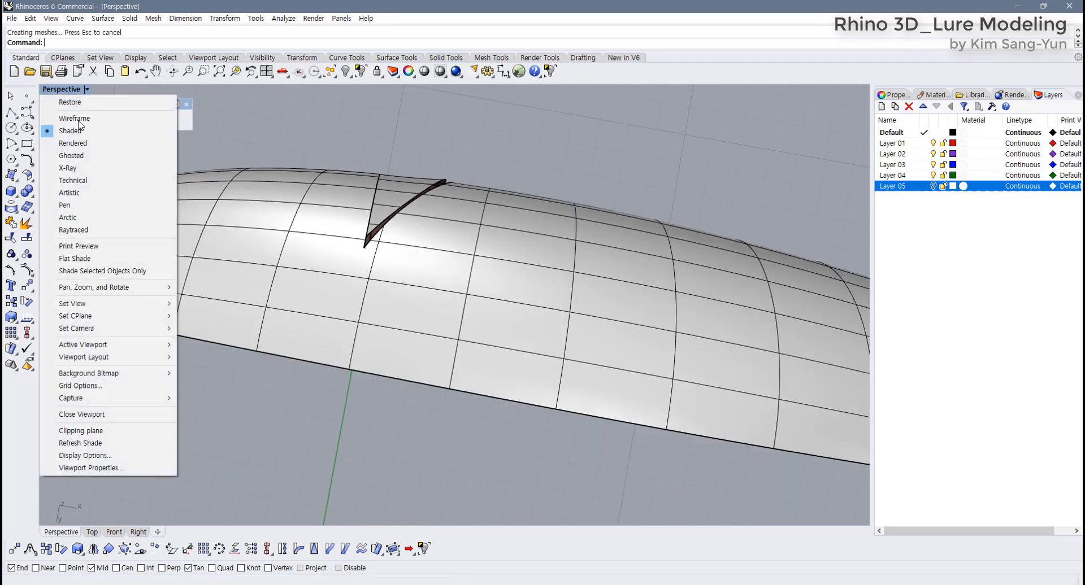
click(73, 143)
right_drag(350, 282, 356, 315)
Try deleting the gill's front edge curve, undo the deletion, and return the Perspective view to Shaded display mode.
click(351, 315)
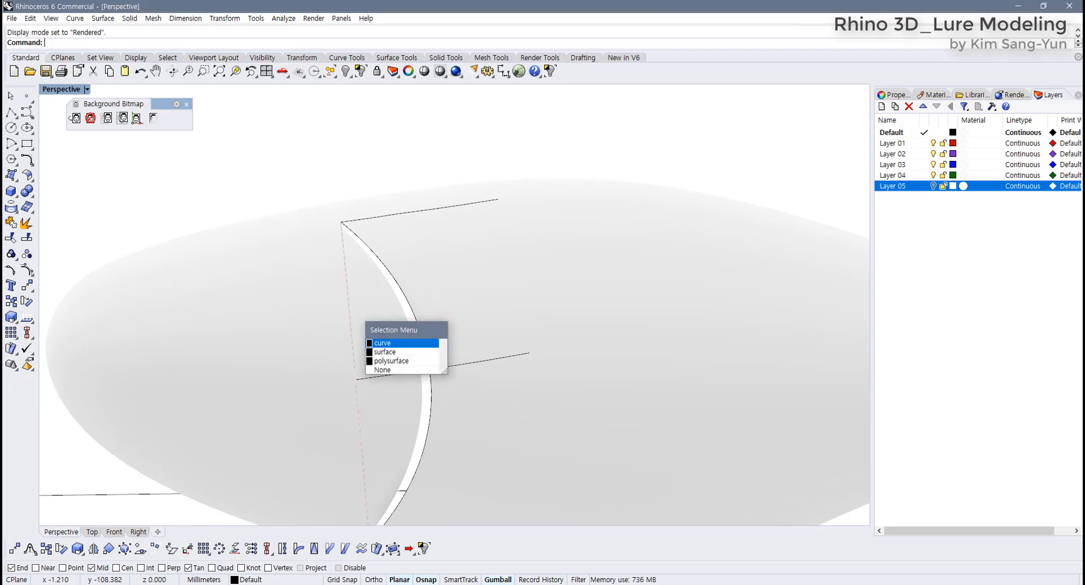
click(384, 345)
key(Delete)
right_drag(393, 337, 359, 347)
key(ctrl+z)
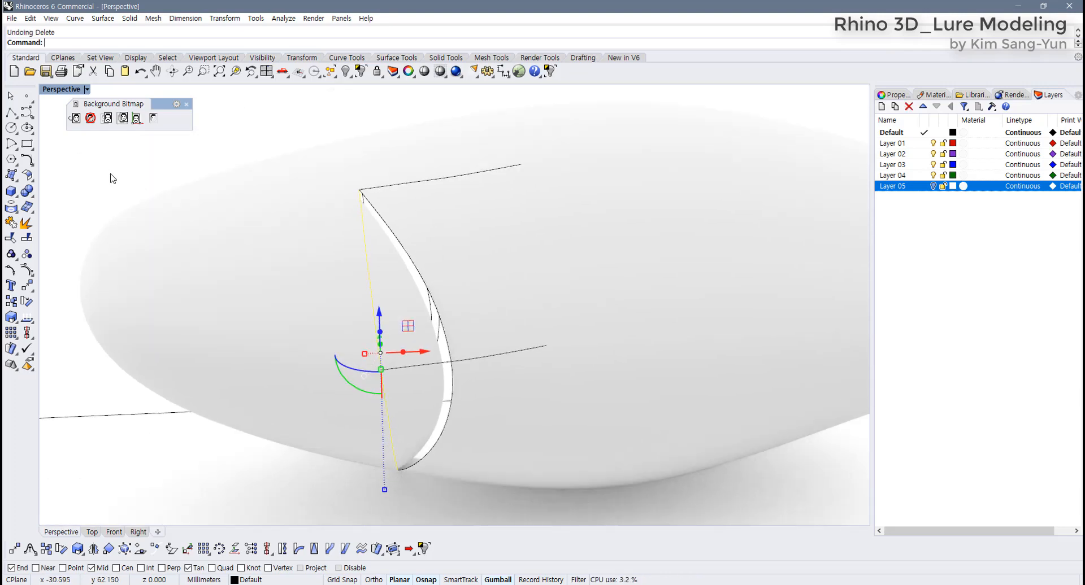
click(86, 90)
click(74, 136)
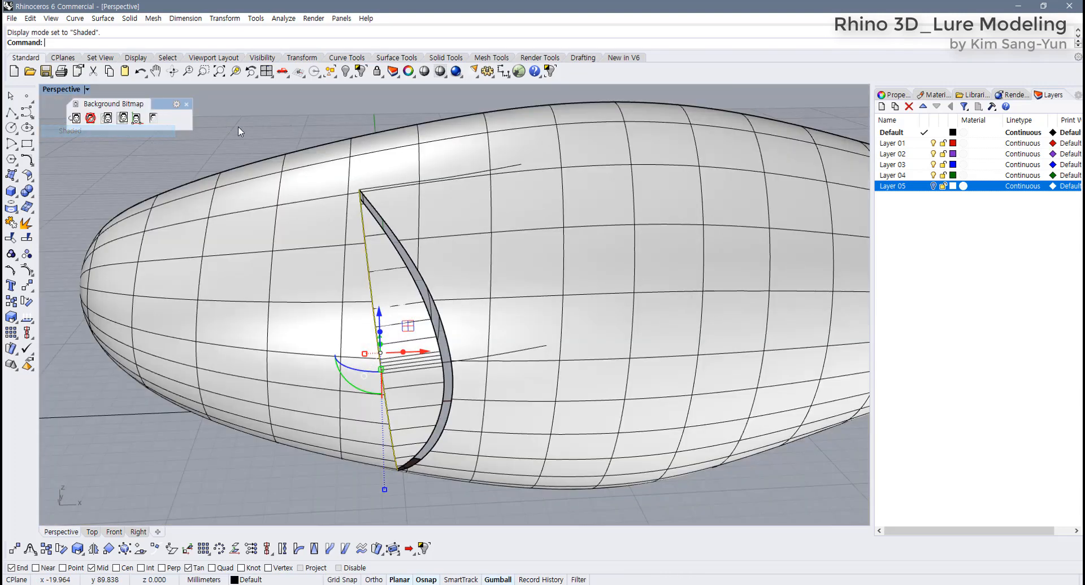
click(239, 128)
right_drag(297, 215, 273, 183)
shift+right_drag(362, 285, 344, 239)
scroll(343, 273, up, 2)
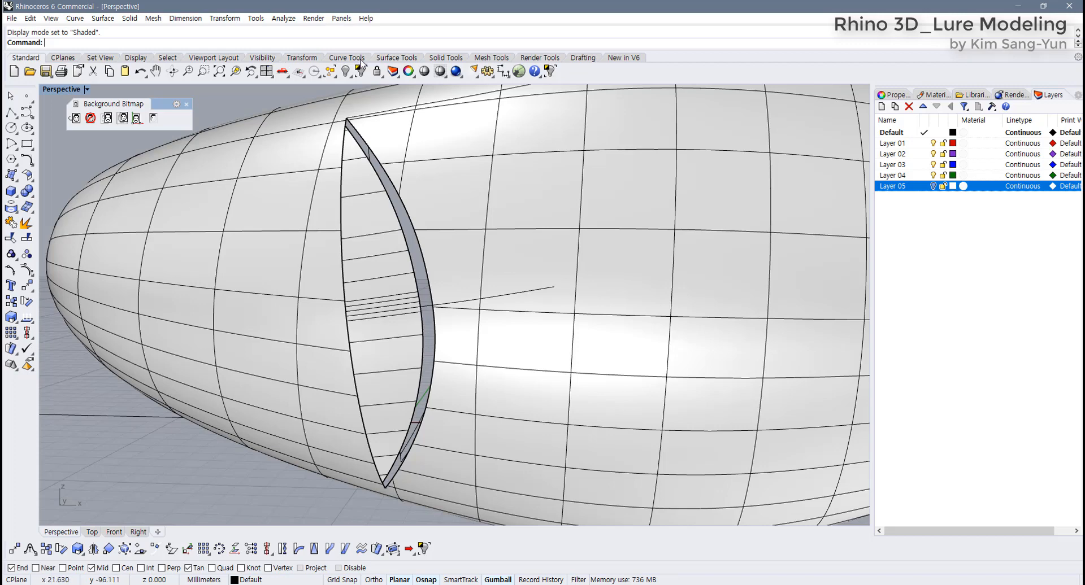
click(378, 59)
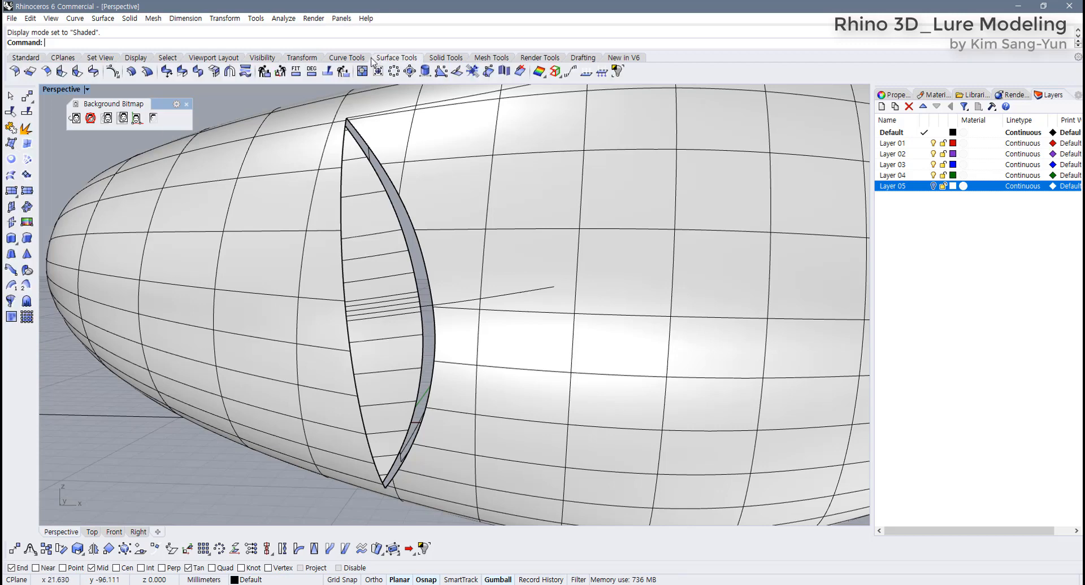
click(182, 71)
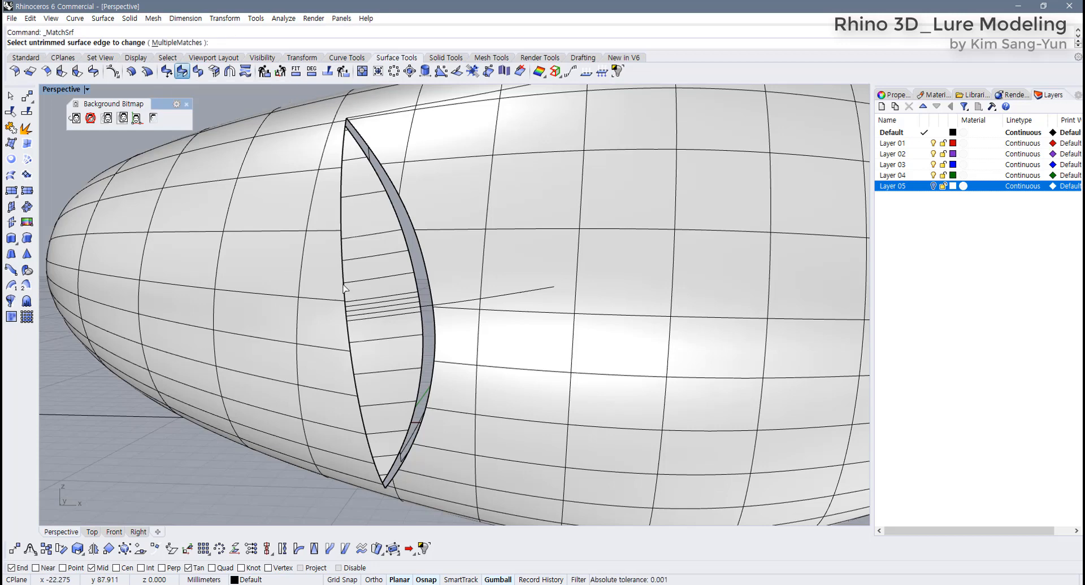
right_drag(346, 297, 424, 250)
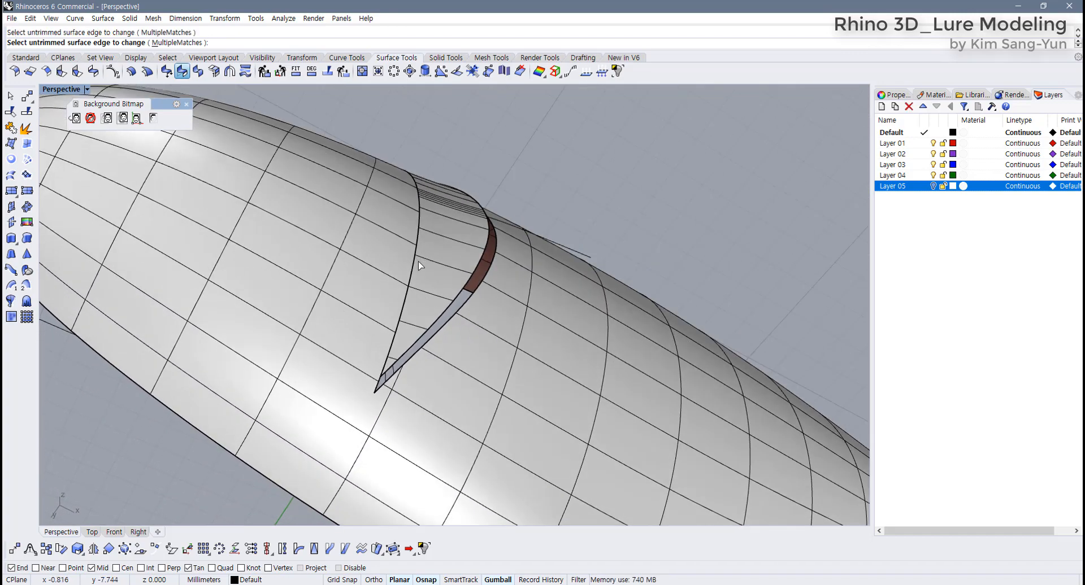
key(Escape)
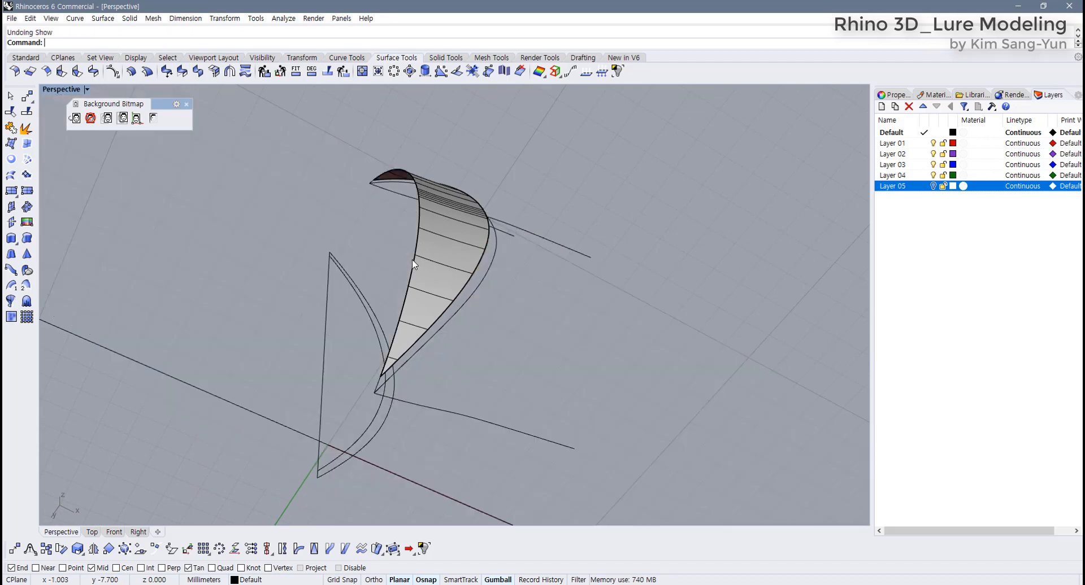
Undo the deletion and split to restore the full swept gill surface.
key(ctrl+z)
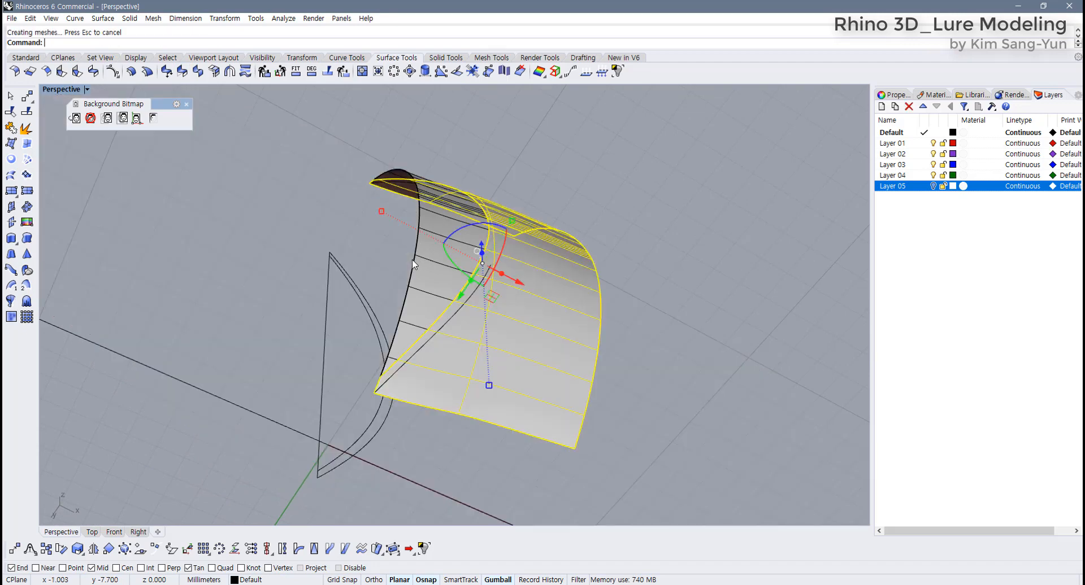
right_drag(461, 339, 431, 262)
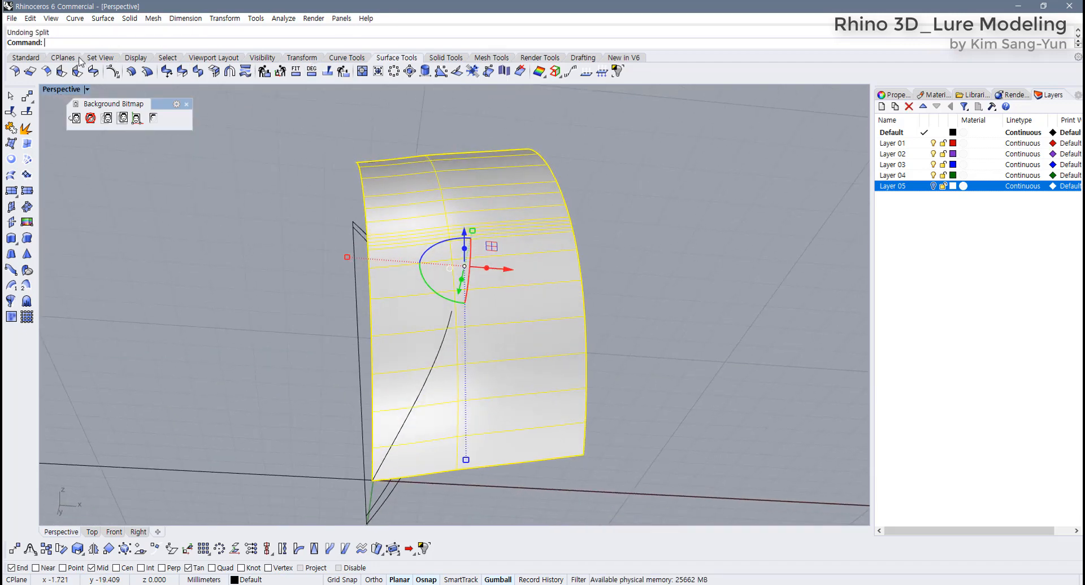
Show the hidden lure body around the full swept gill surface and deselect the surface.
click(38, 58)
right_click(345, 72)
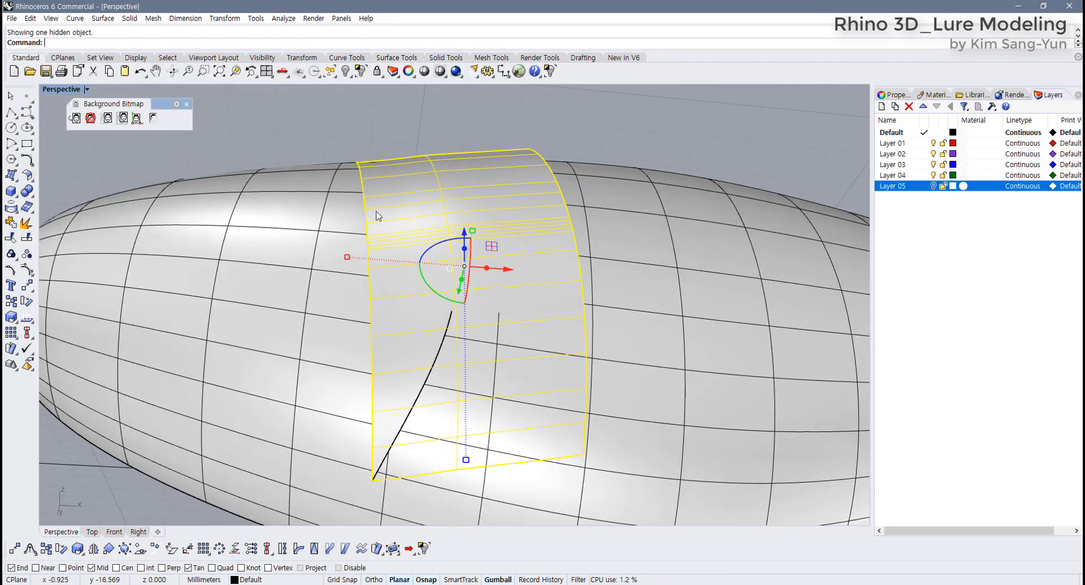
right_drag(376, 216, 378, 312)
click(148, 425)
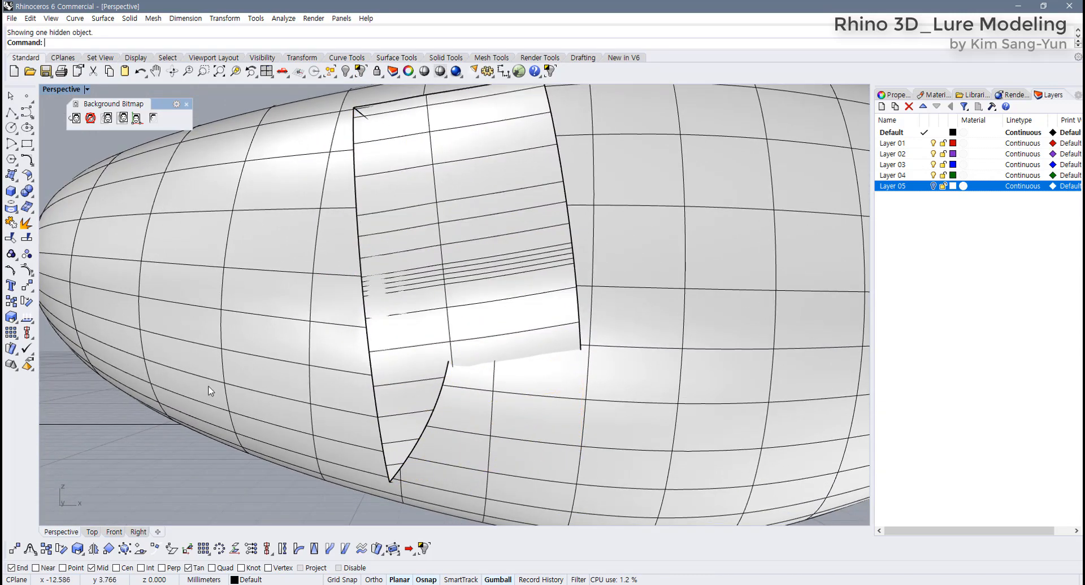
shift+right_drag(336, 342, 332, 312)
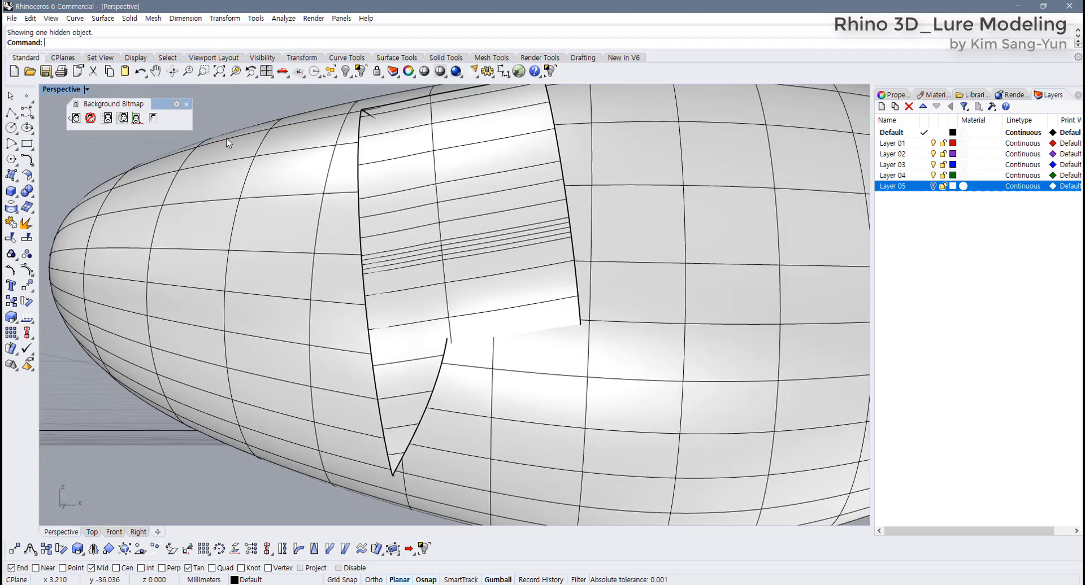
Match the gill surface's front edge to the body polysurface edge with Tangency at both ends, closest-point matching, refined match and Automatic isocurve direction.
click(397, 58)
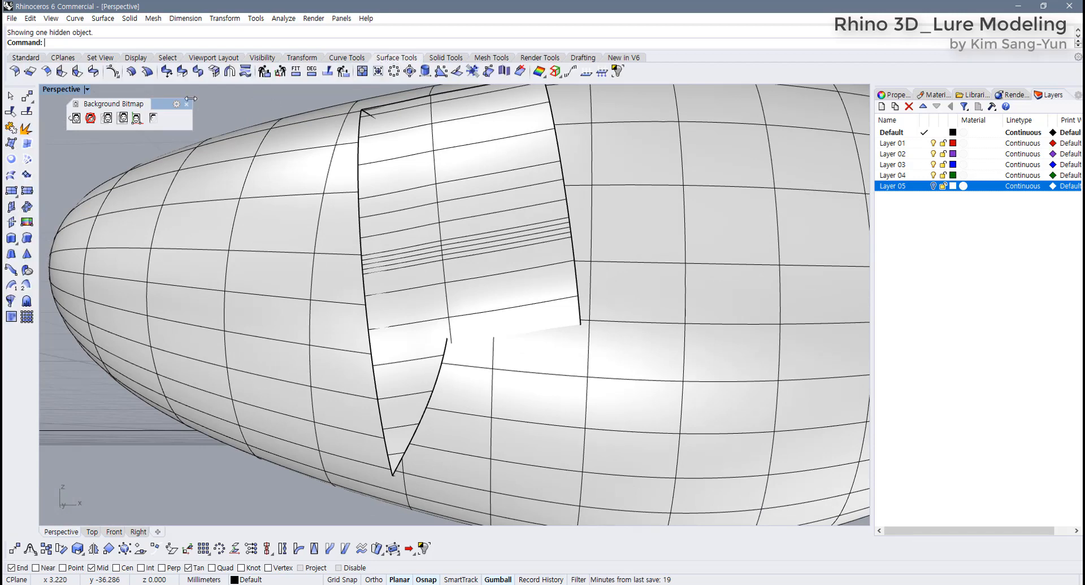
click(166, 71)
click(363, 273)
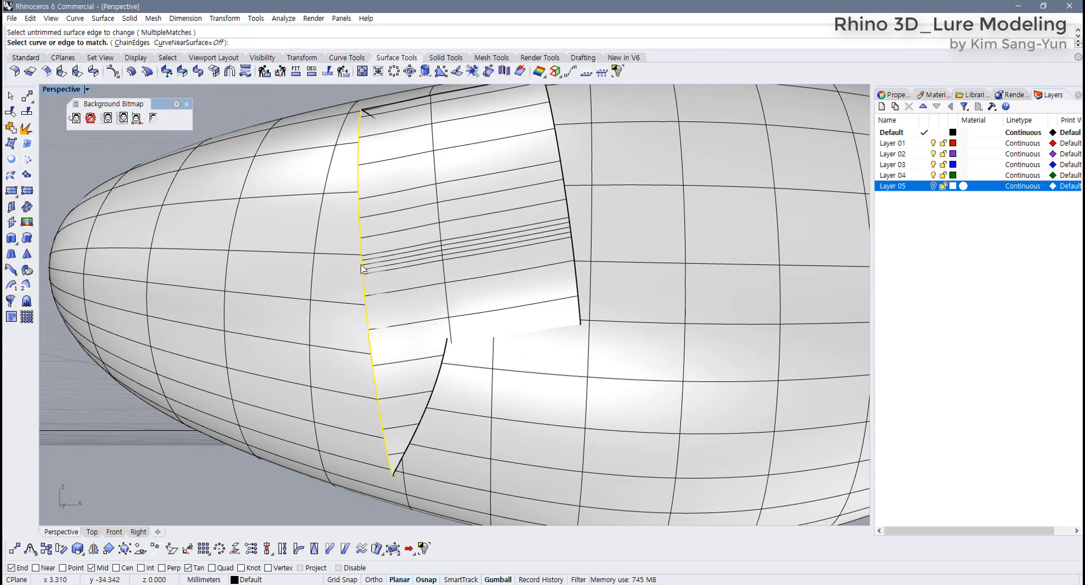
click(364, 272)
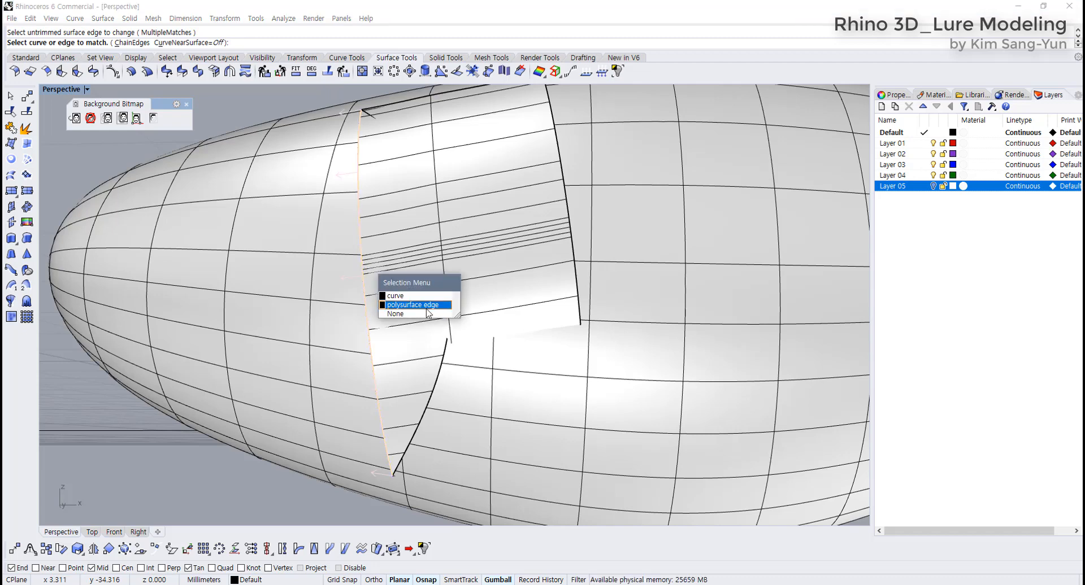
click(420, 306)
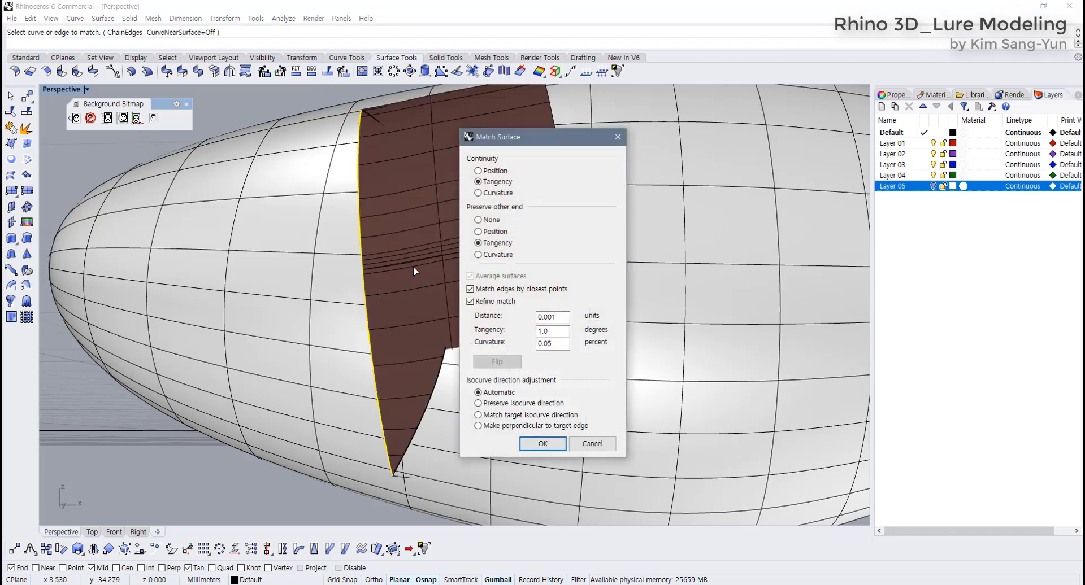
right_drag(421, 227, 482, 176)
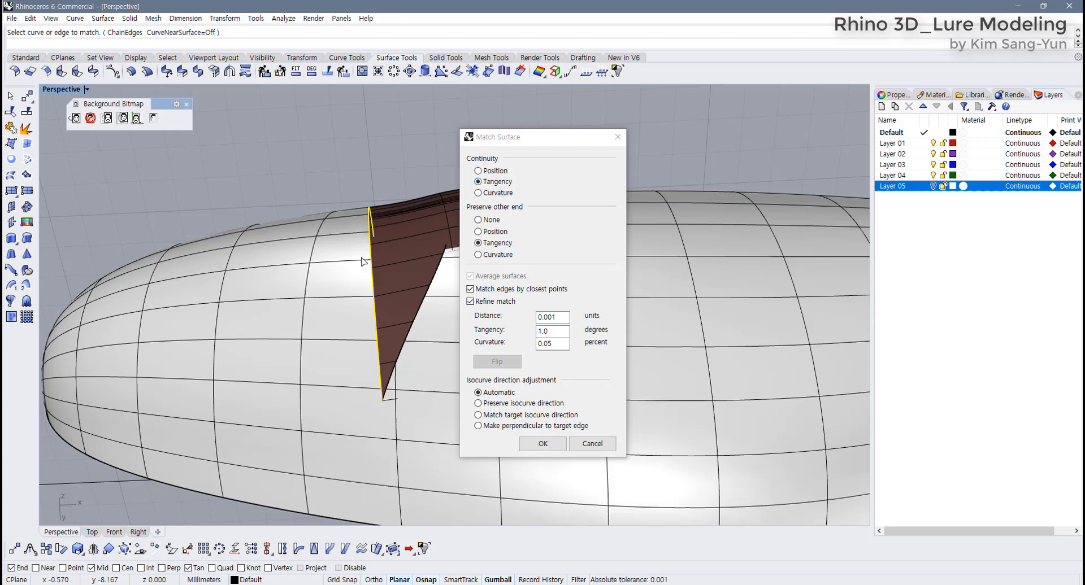
right_drag(364, 262, 390, 207)
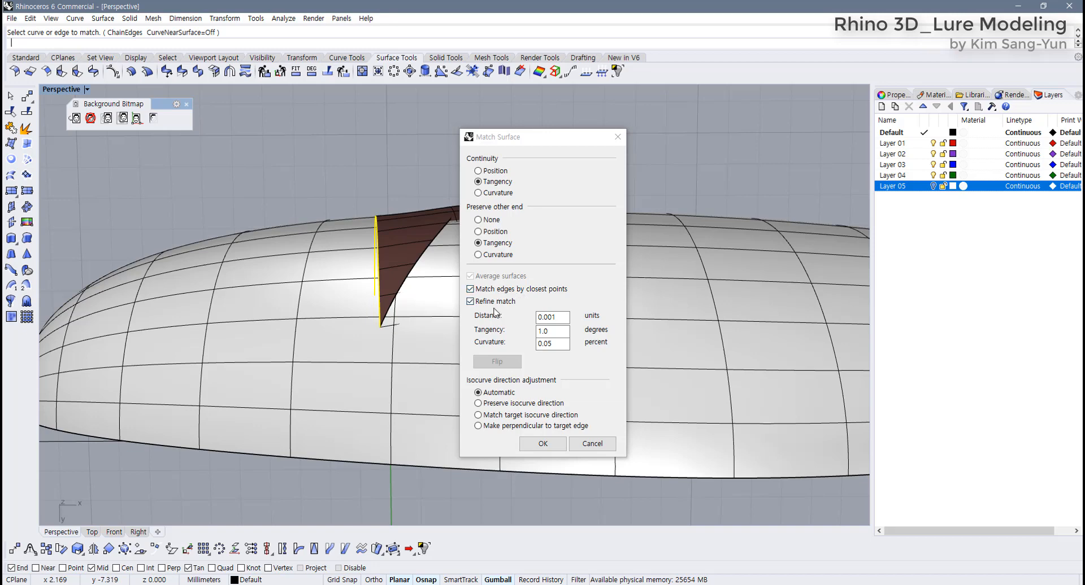
click(472, 304)
click(473, 304)
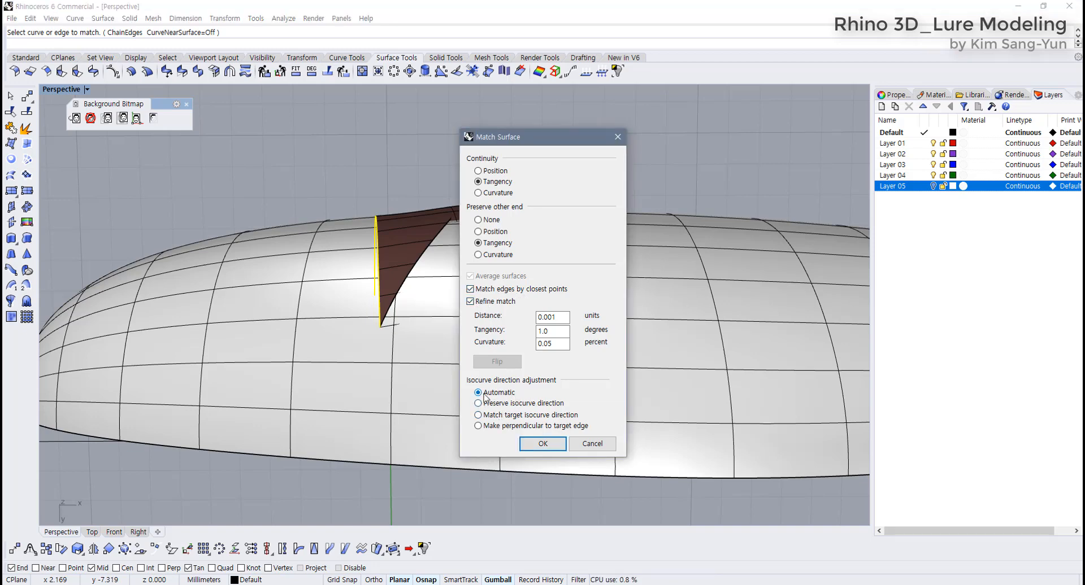
click(543, 444)
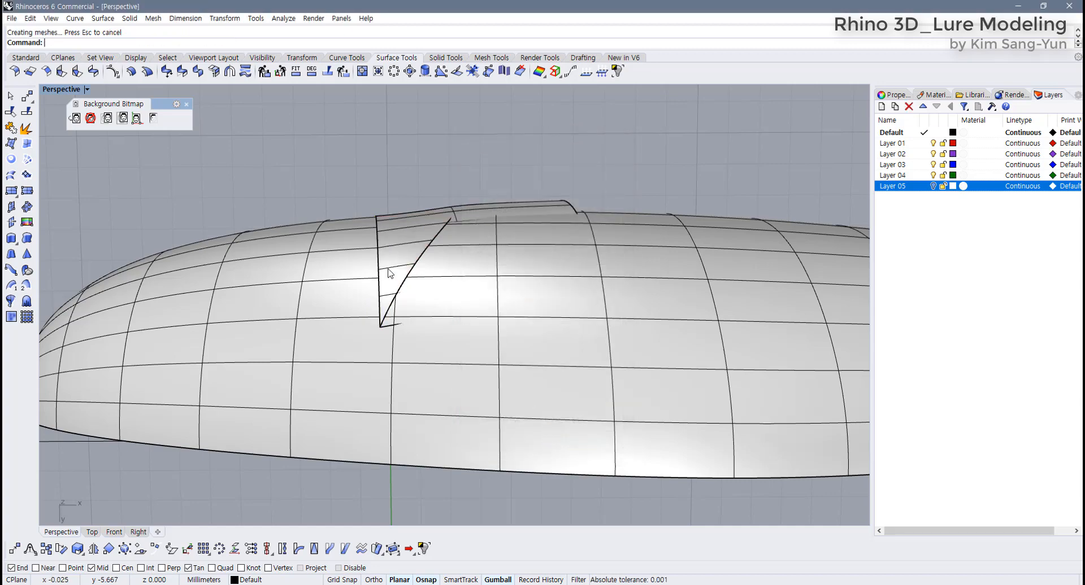
Examine how the matched gill surface meets the lure body along its front edge.
right_drag(388, 271, 405, 310)
click(406, 246)
key(Escape)
right_drag(386, 230, 388, 304)
click(389, 304)
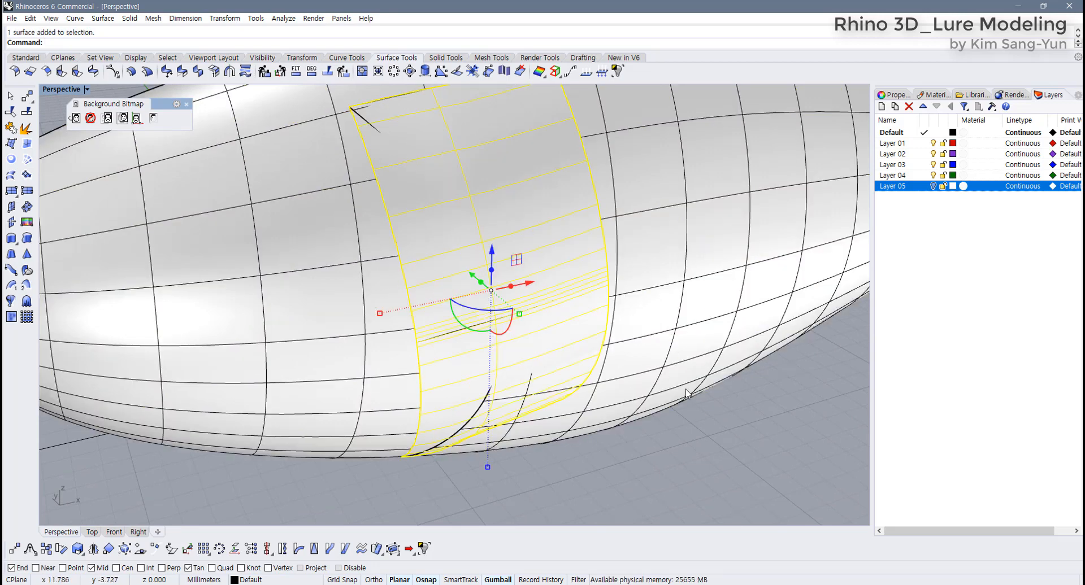
key(Escape)
In the Front view, split the matched gill surface with the inner gill arc curve and delete the piece behind the arc.
right_drag(564, 363, 435, 295)
click(436, 294)
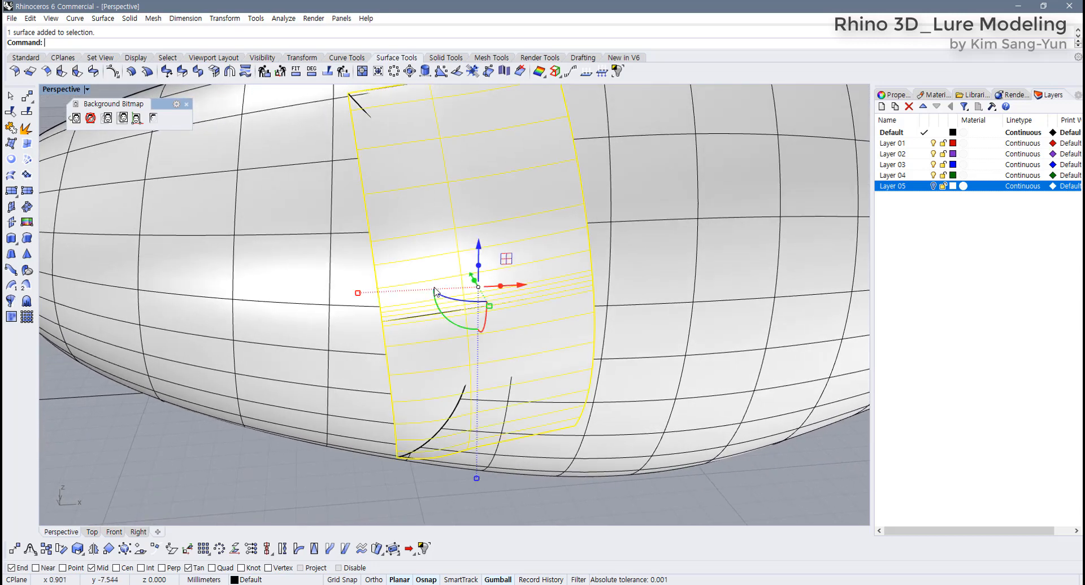
double_click(56, 89)
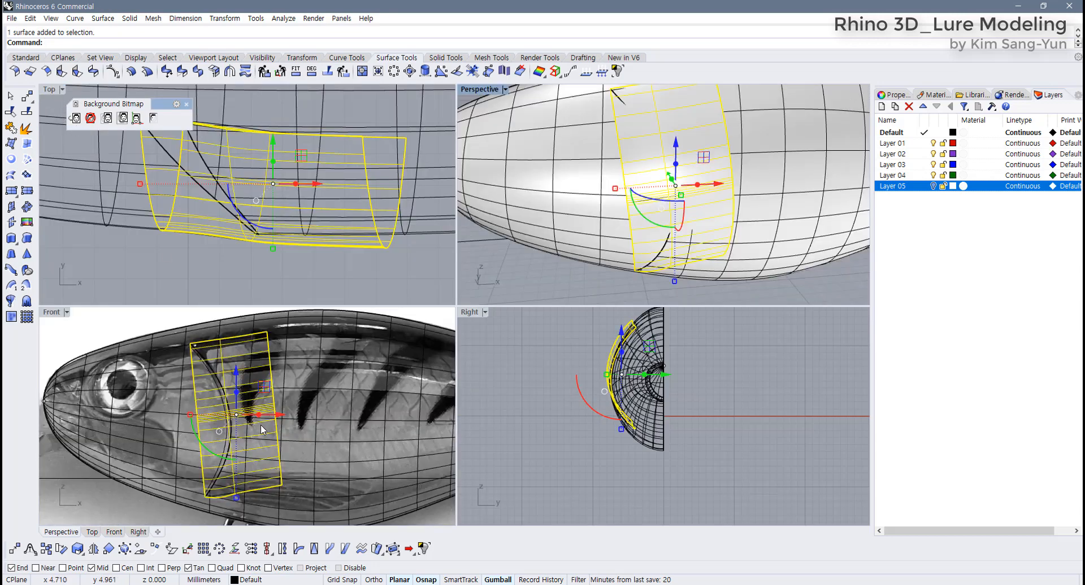
double_click(51, 314)
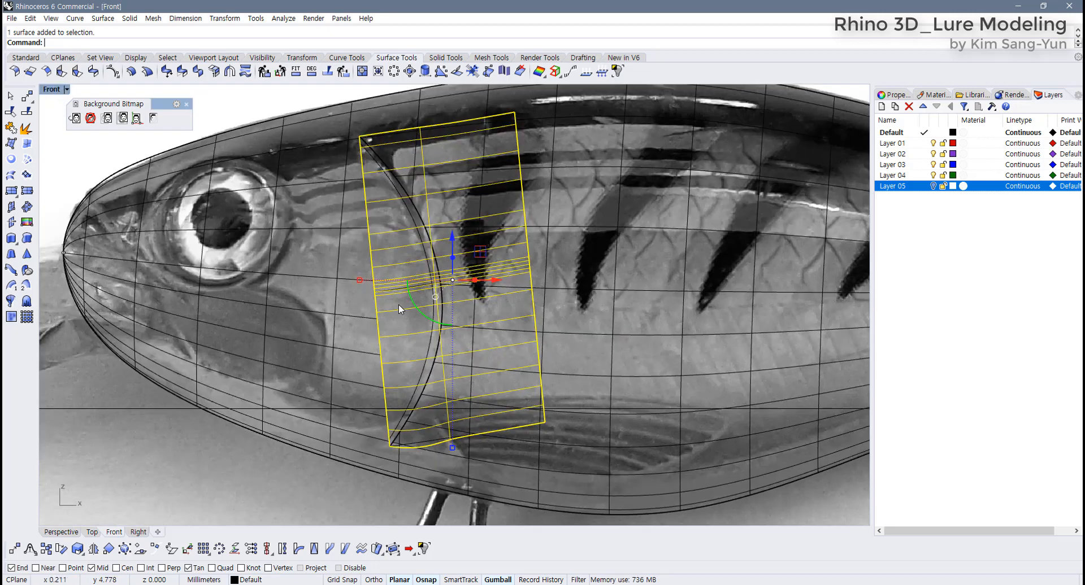
click(426, 347)
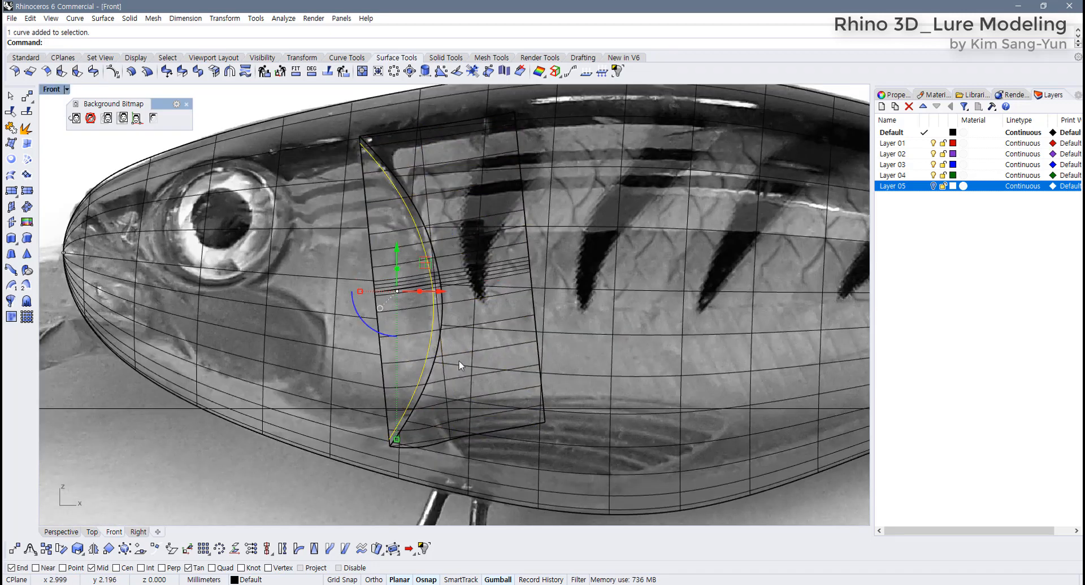
click(471, 352)
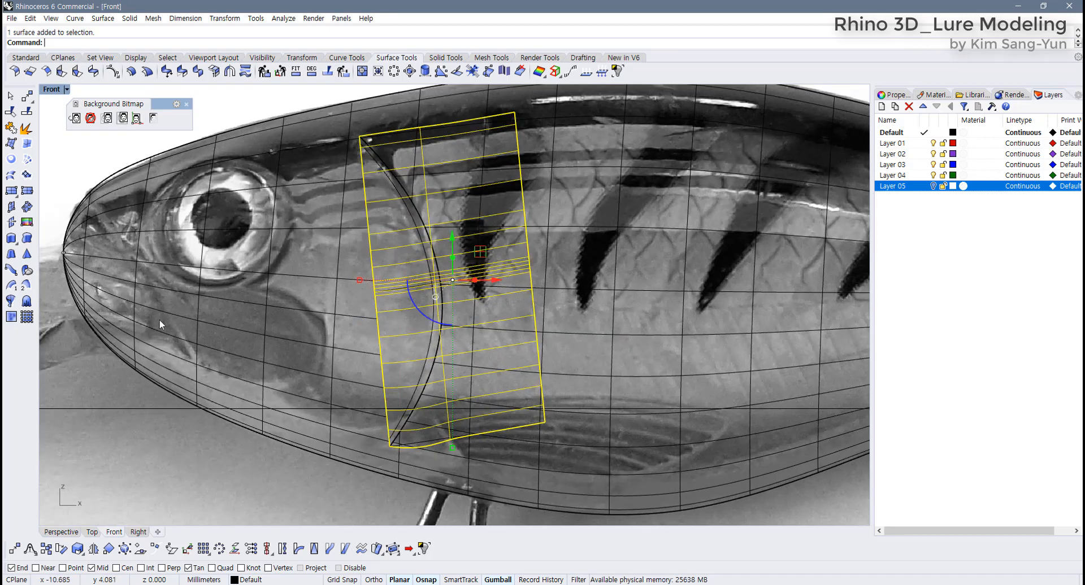
click(26, 111)
click(432, 354)
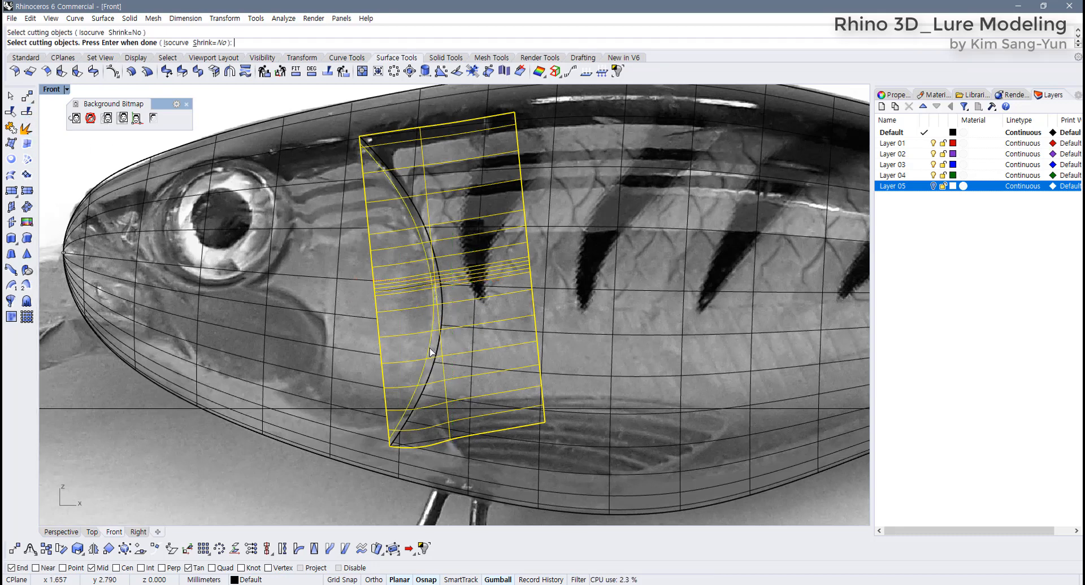
key(Return)
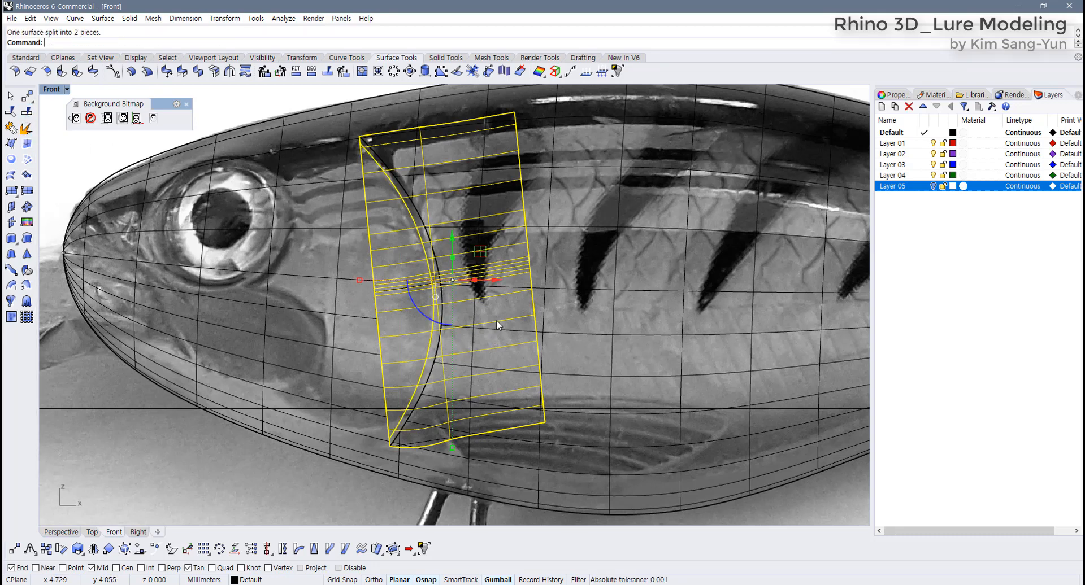
key(Delete)
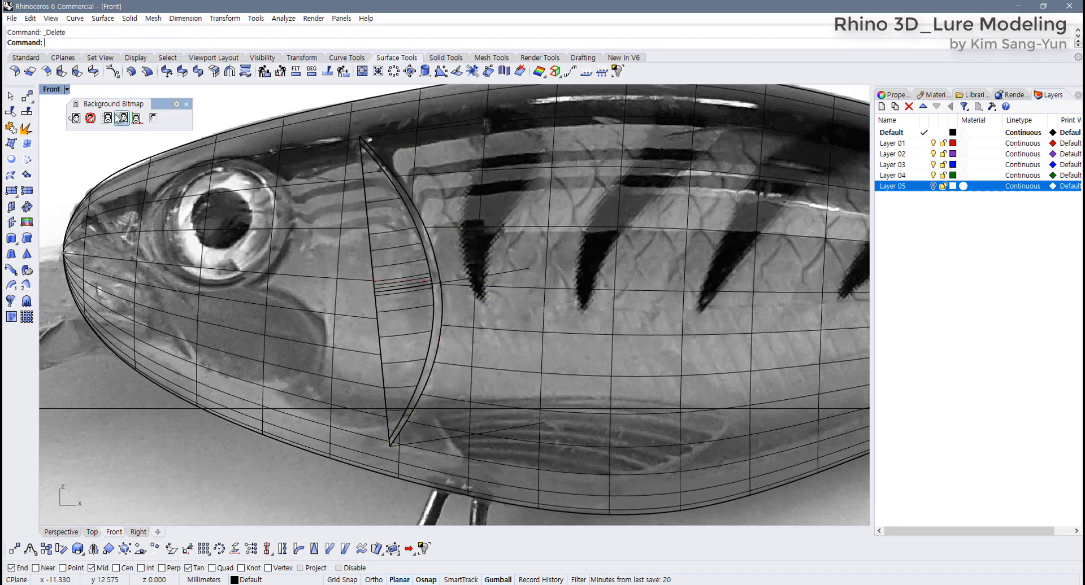
In the Perspective view, delete the leftover construction curves across the middle and at the upper end of the gill surface.
double_click(52, 90)
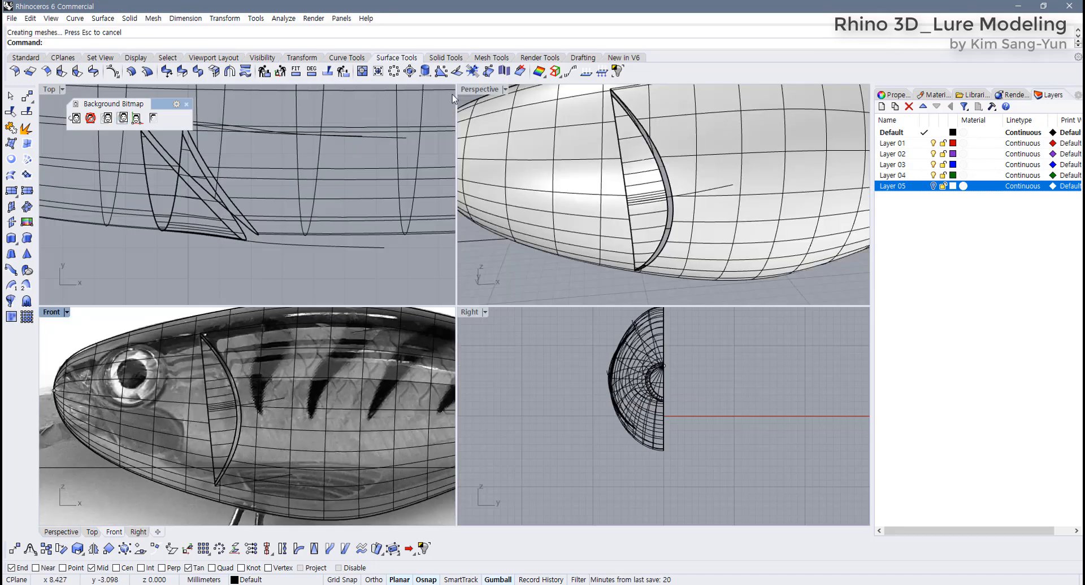
double_click(479, 89)
right_drag(349, 285, 436, 151)
scroll(421, 204, up, 5)
right_drag(405, 262, 418, 283)
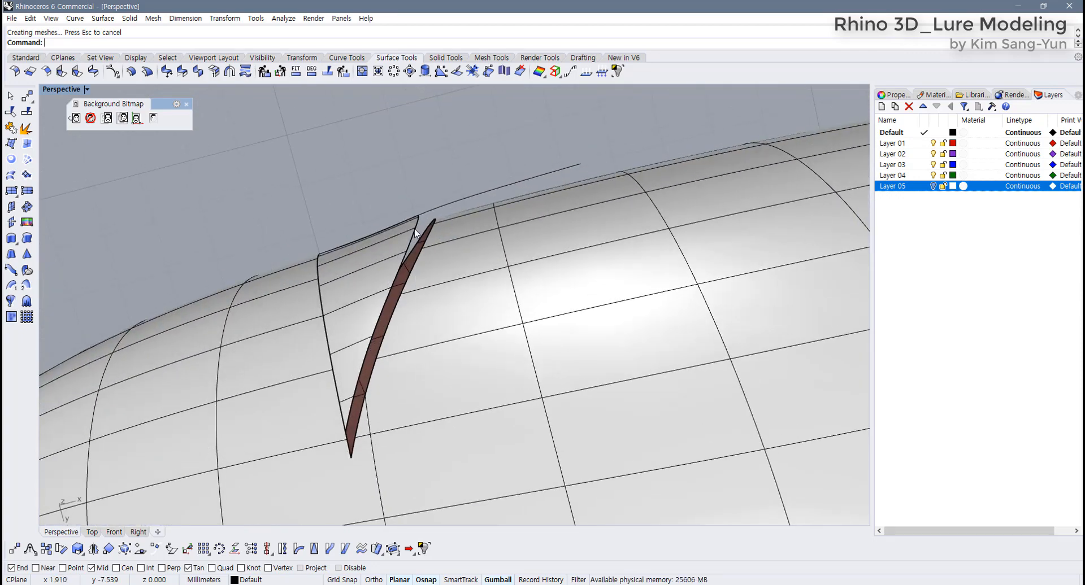
right_drag(425, 216, 451, 406)
click(497, 277)
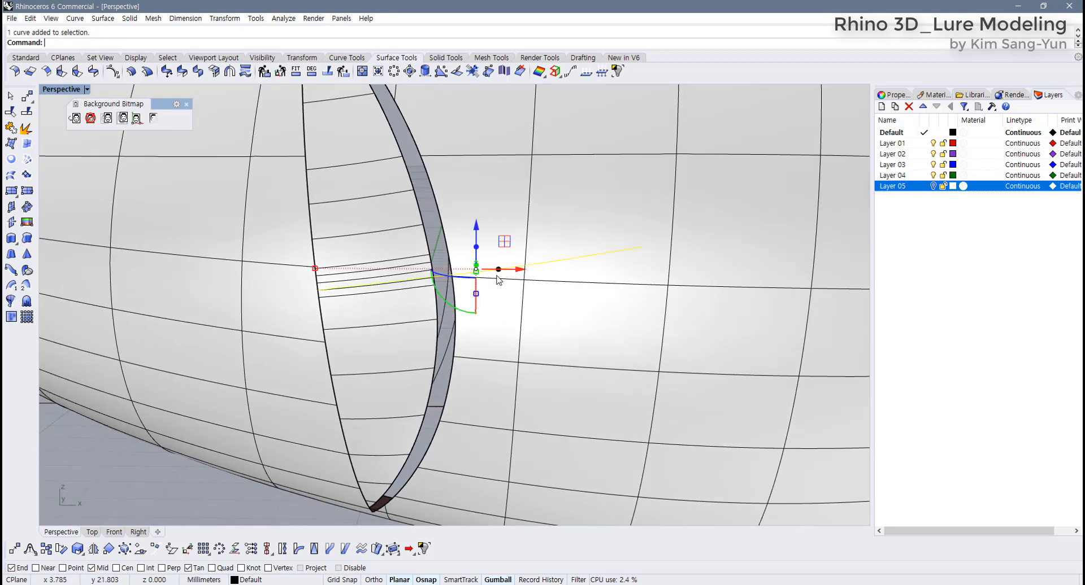
scroll(484, 303, down, 3)
right_drag(462, 300, 444, 261)
key(Delete)
click(390, 110)
key(Delete)
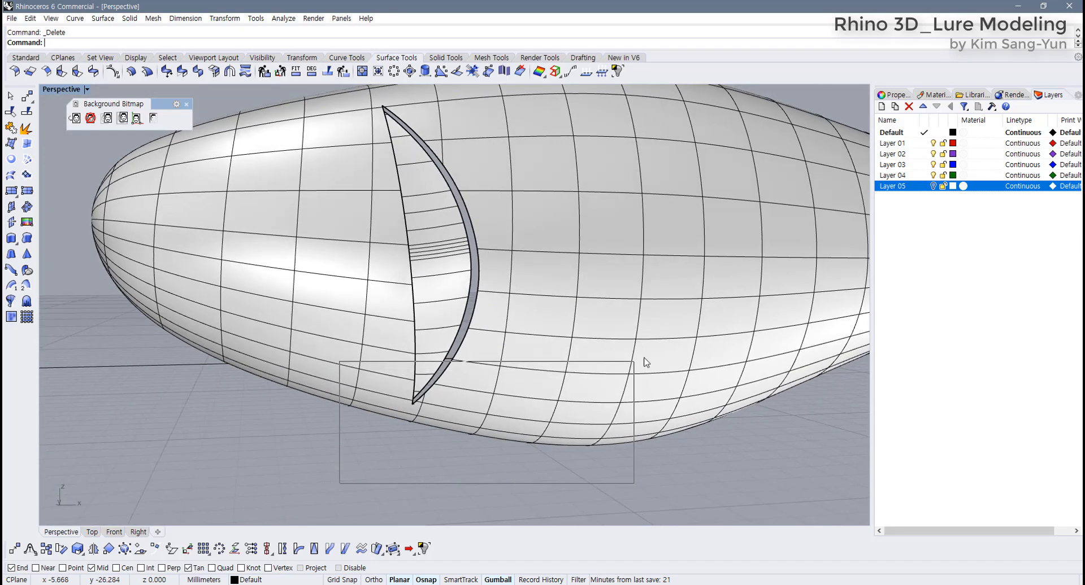
Select the lure body polysurface and keep the Analyze and Edge Tools command sets open in the workspace.
scroll(412, 373, up, 5)
scroll(412, 383, down, 3)
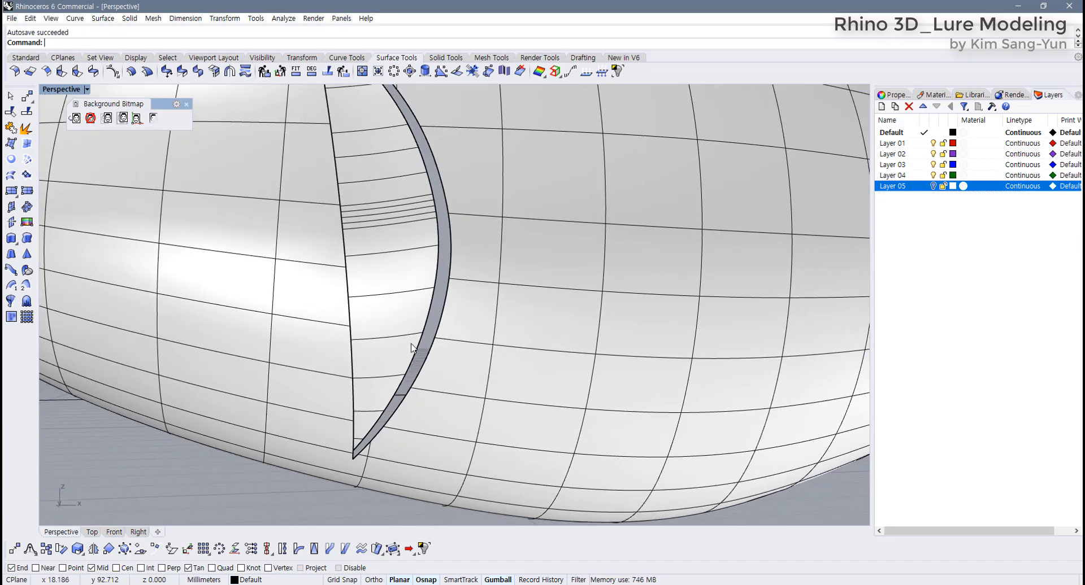
click(480, 350)
scroll(478, 351, up, 2)
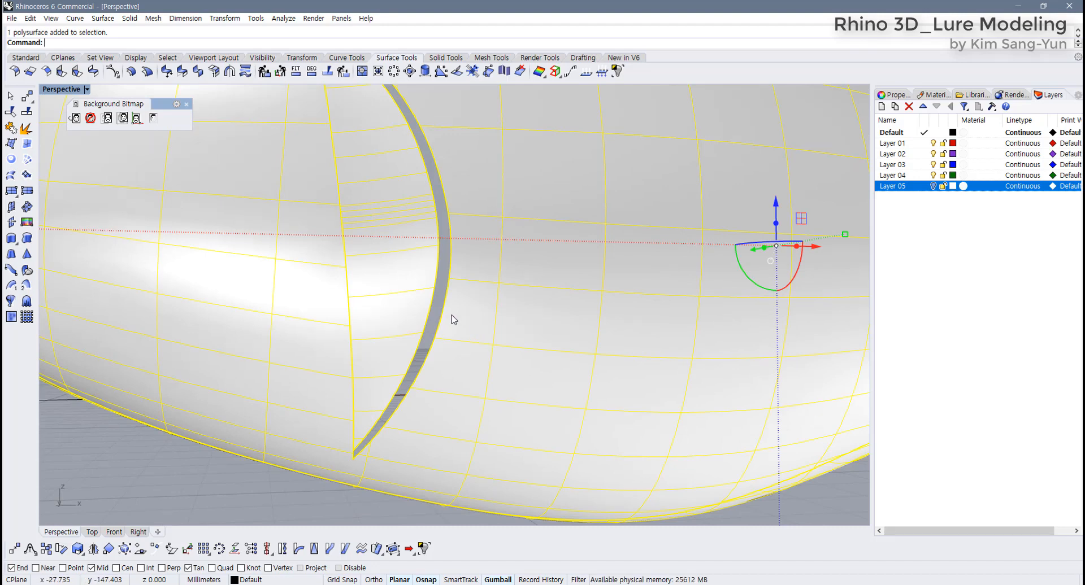
click(21, 59)
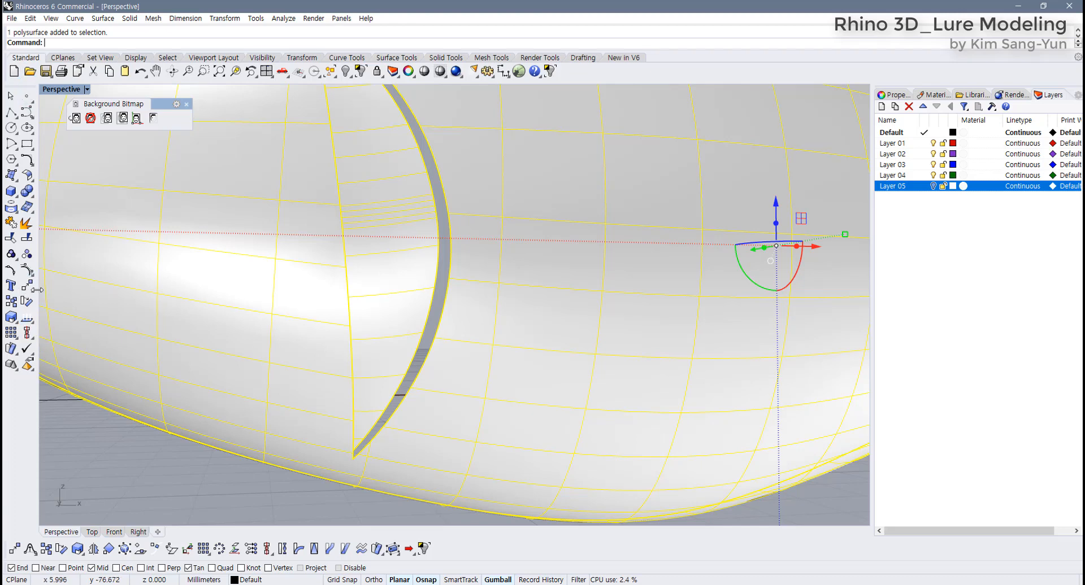
click(27, 319)
drag(74, 312, 144, 311)
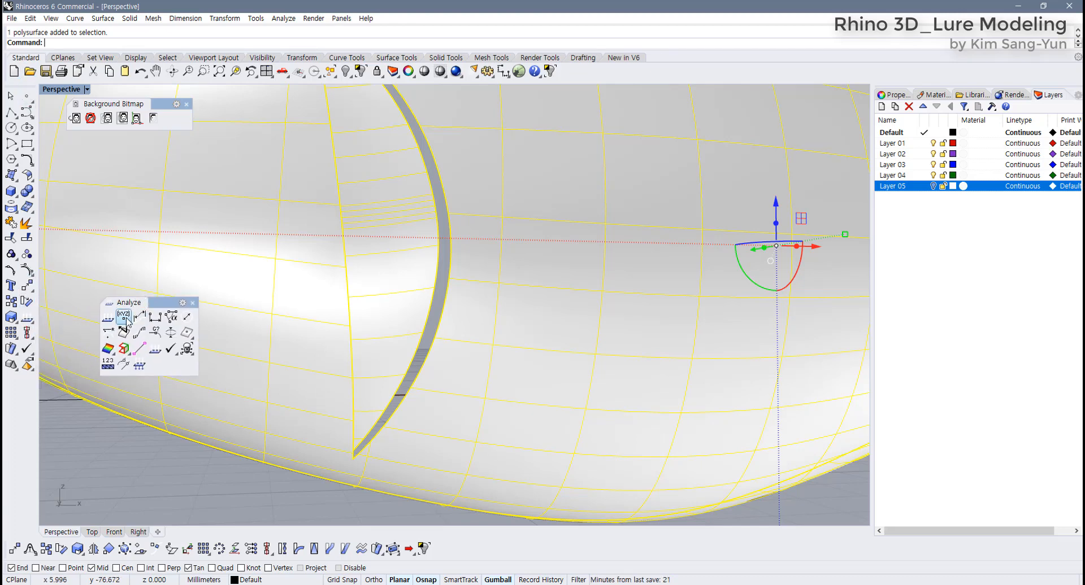
click(123, 351)
drag(146, 362, 202, 252)
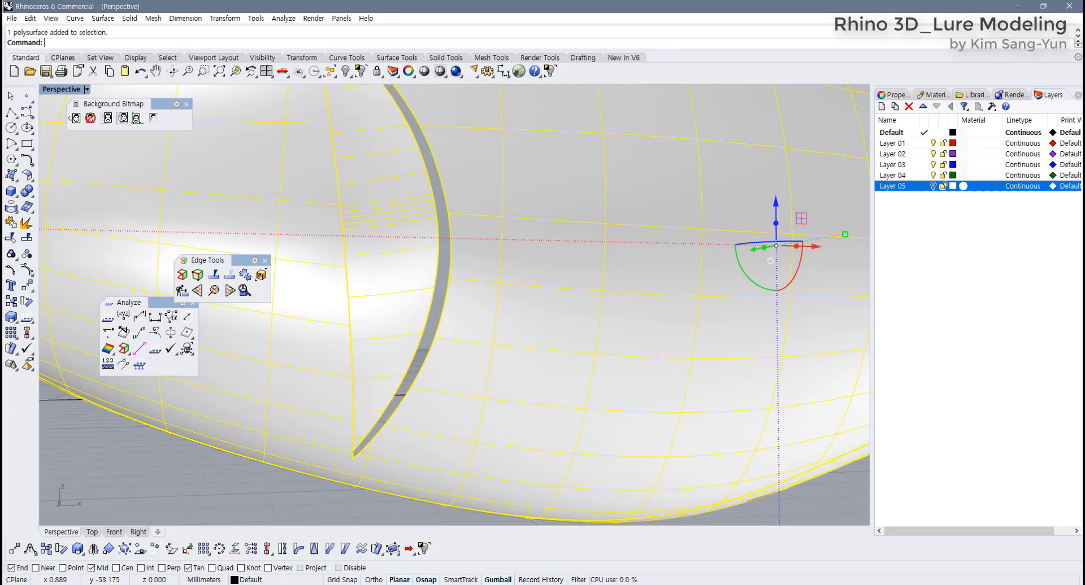
Display all edges of the selected geometry with Edge Analysis and inspect both rims of the gill opening.
right_drag(349, 295, 349, 297)
shift+right_drag(338, 344, 364, 356)
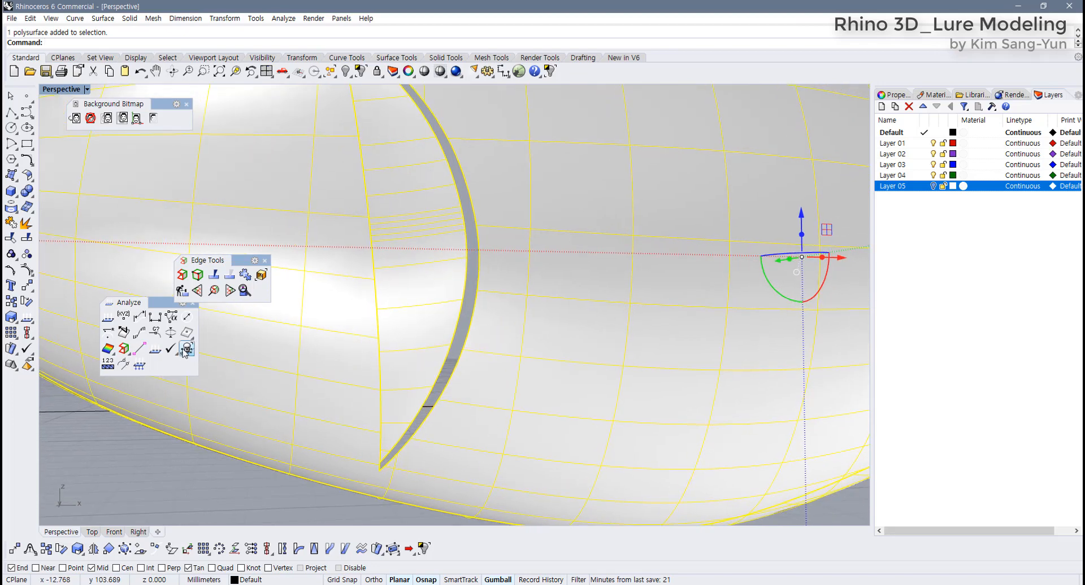
click(196, 290)
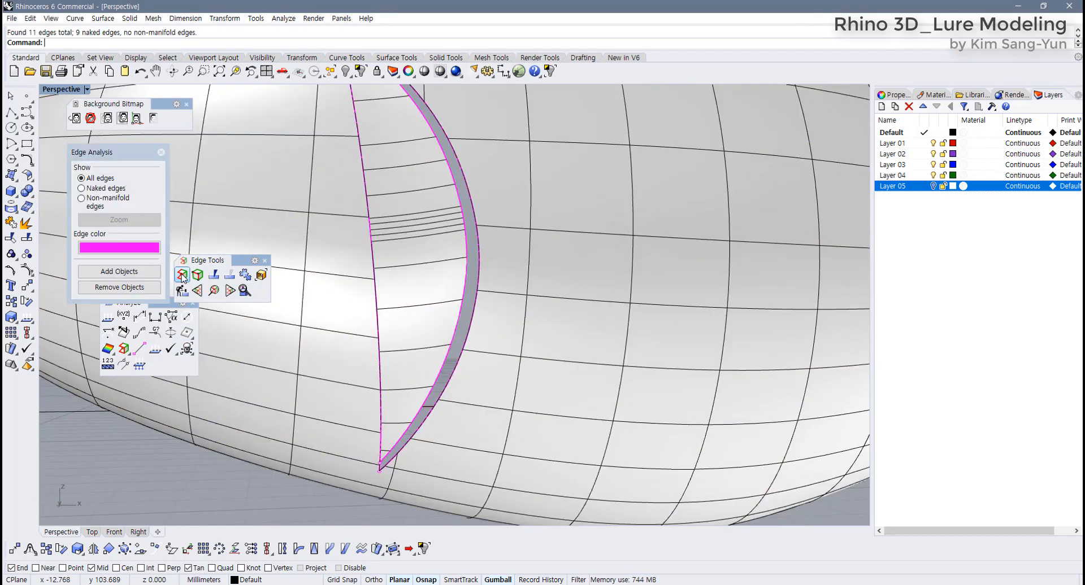
scroll(412, 252, down, 4)
scroll(417, 254, up, 4)
right_drag(421, 257, 441, 310)
scroll(415, 308, down, 2)
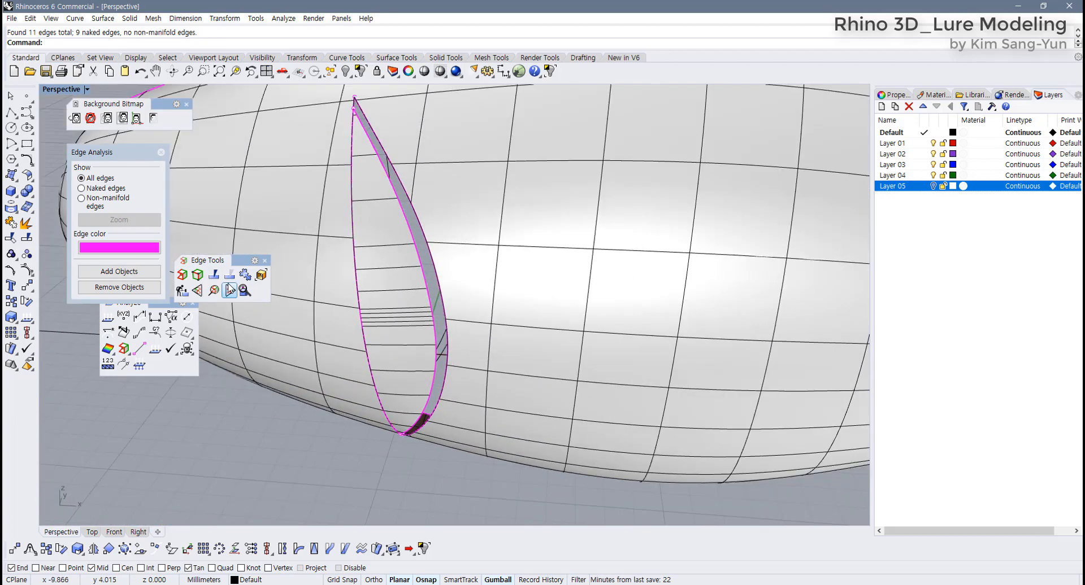
Split the gill surface's curved rear edge at two points, one near its upper end and one near its lower end.
click(213, 276)
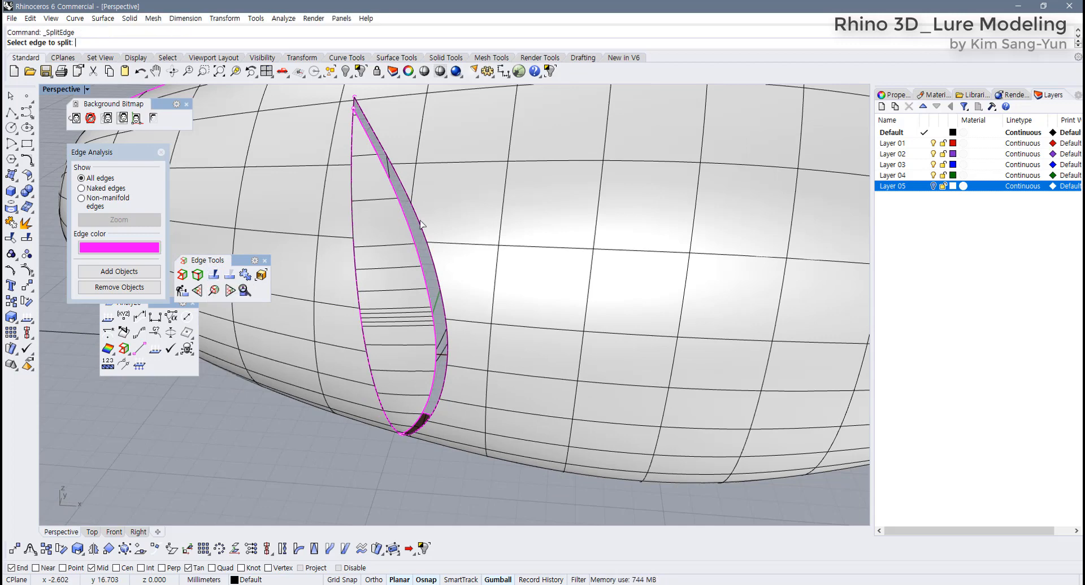
right_drag(429, 266, 449, 257)
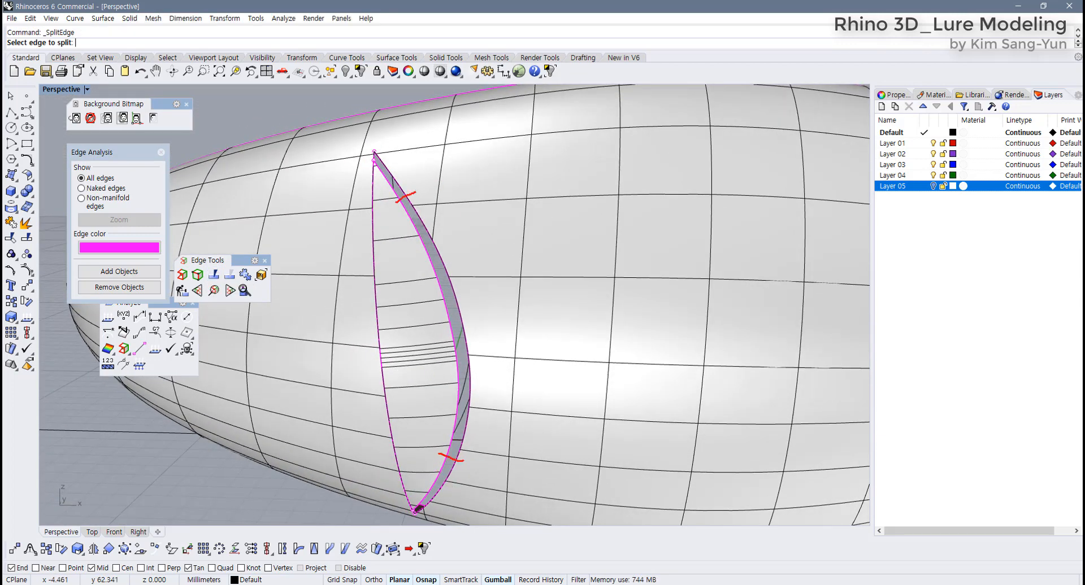
drag(463, 459, 457, 274)
drag(397, 202, 441, 443)
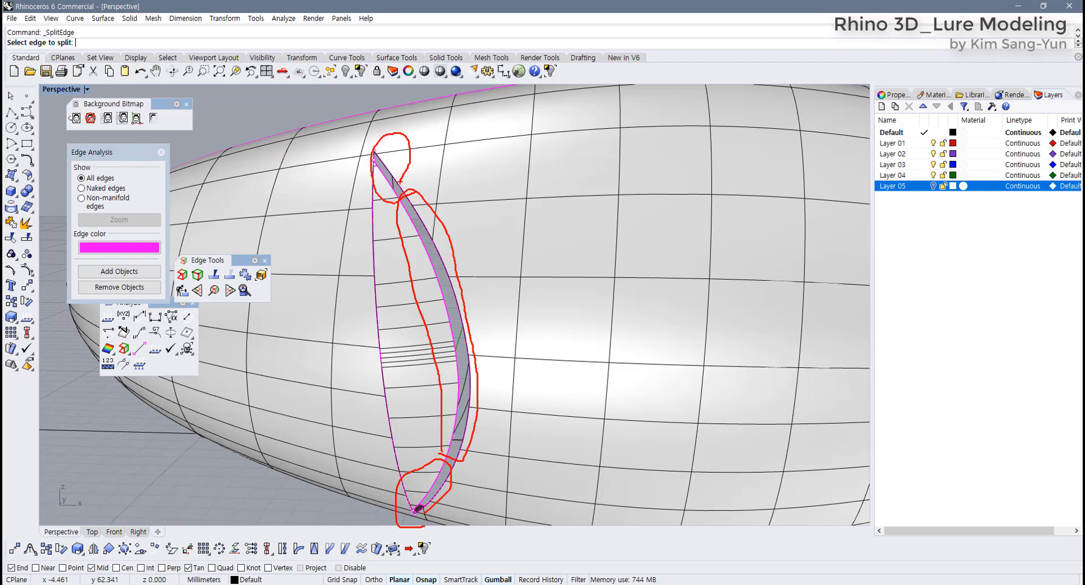
key(Escape)
right_drag(477, 353, 479, 352)
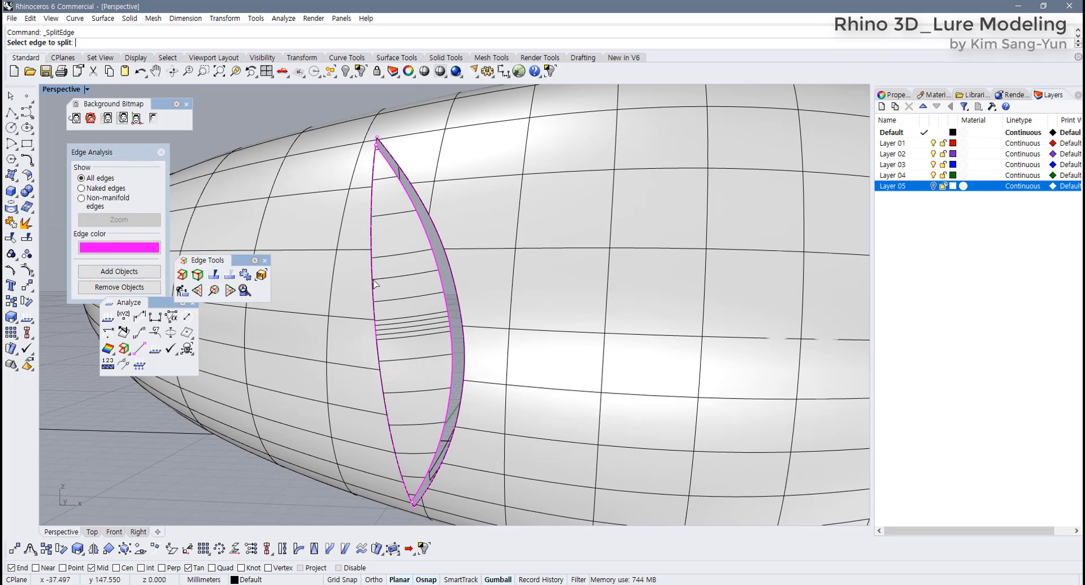
click(430, 242)
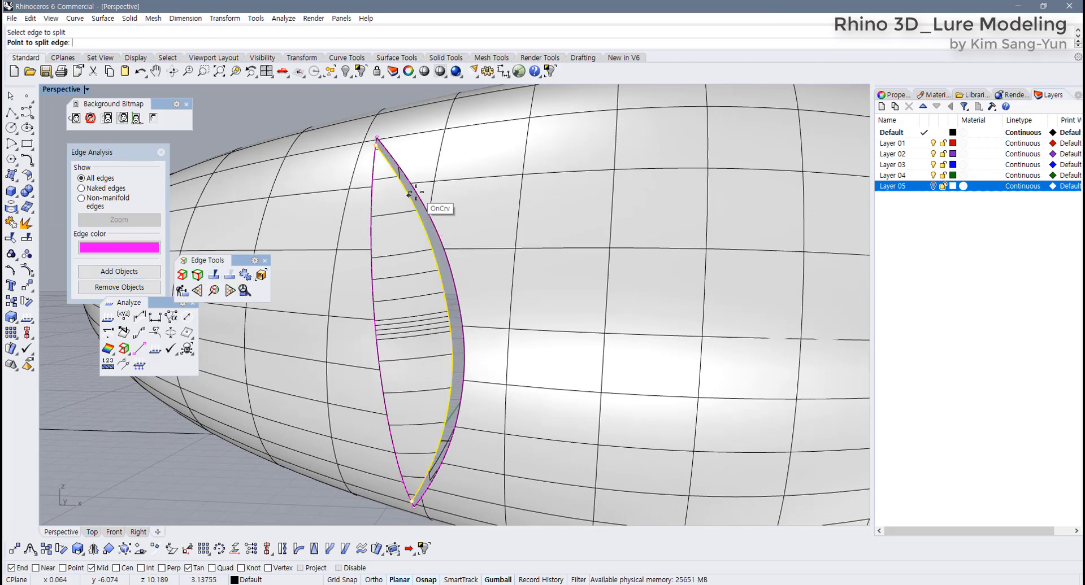
right_drag(409, 196, 418, 205)
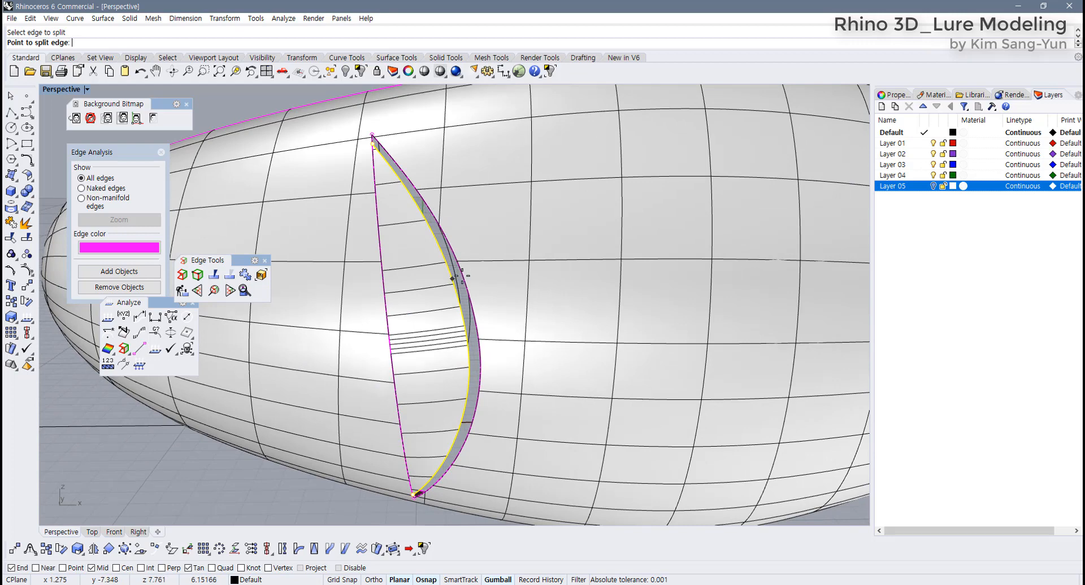
click(414, 194)
right_drag(455, 349, 457, 313)
shift+right_drag(470, 390, 467, 333)
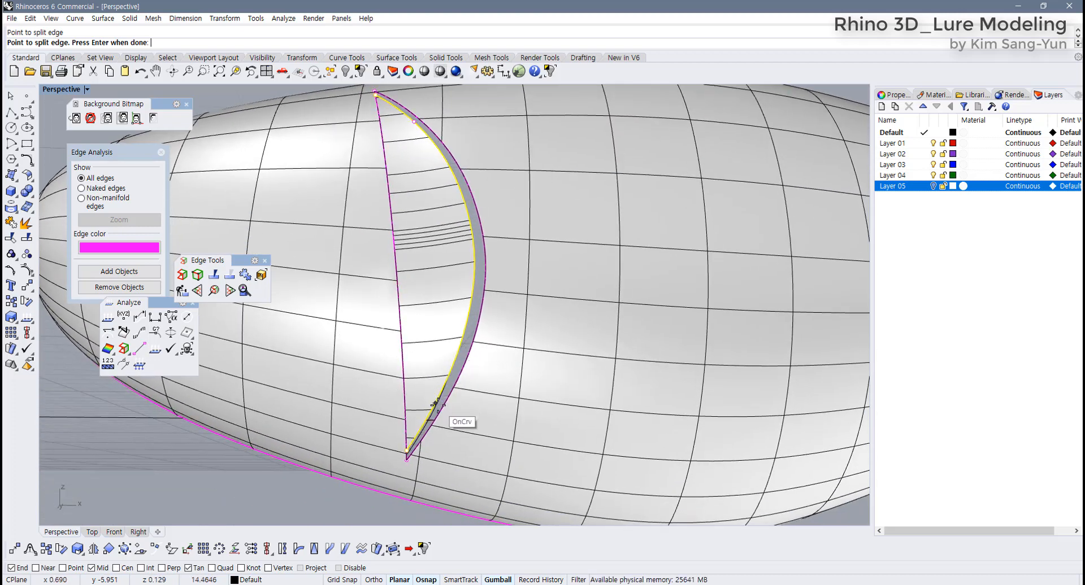
key(Return)
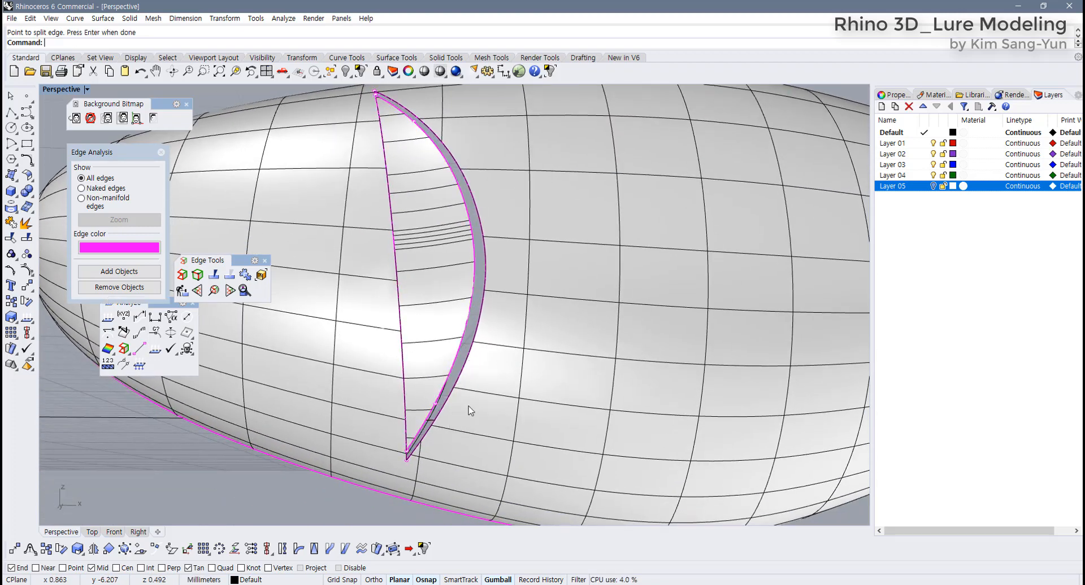
Split the lure body's edge along the gill gap near its lower end, opposite the gill surface's lower split point.
click(465, 402)
key(Return)
click(445, 406)
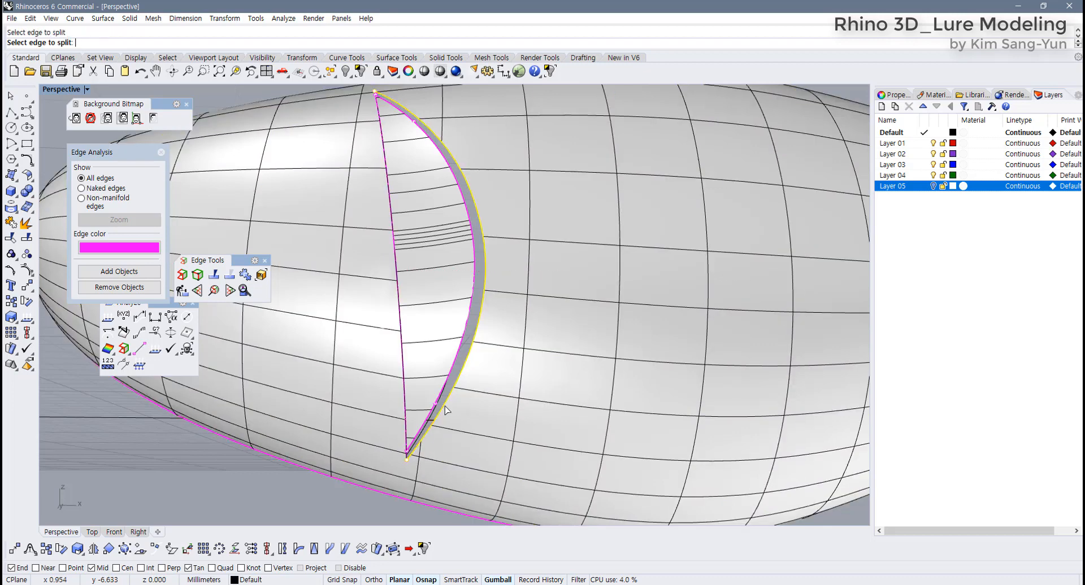
scroll(442, 407, up, 5)
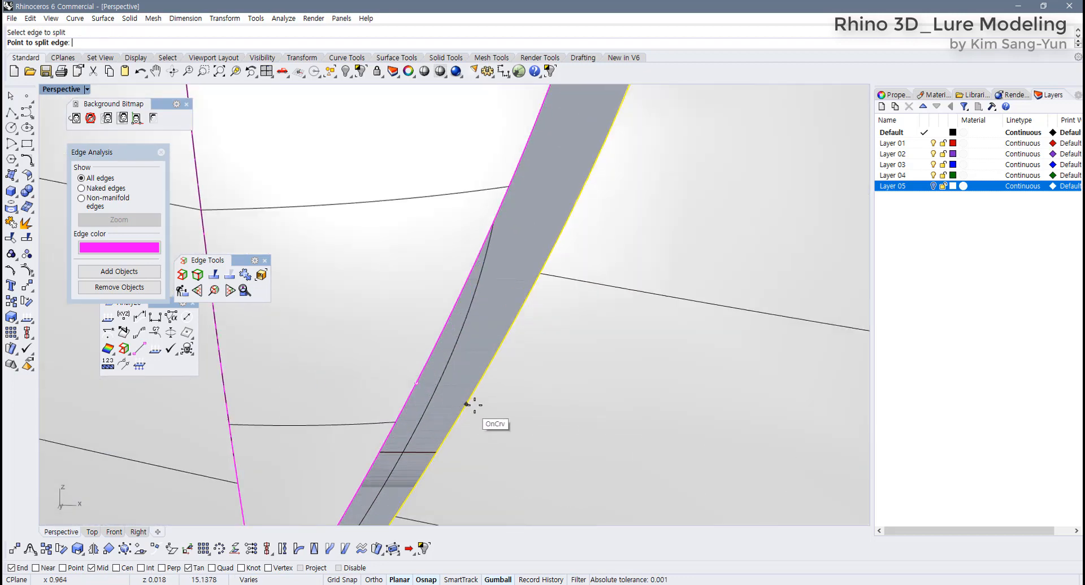
click(417, 385)
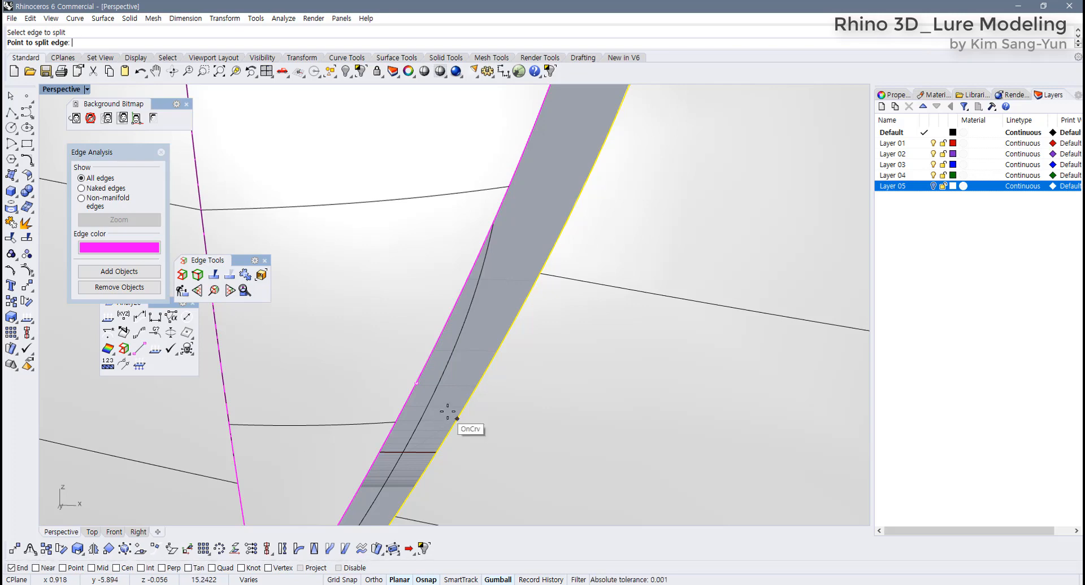
click(422, 388)
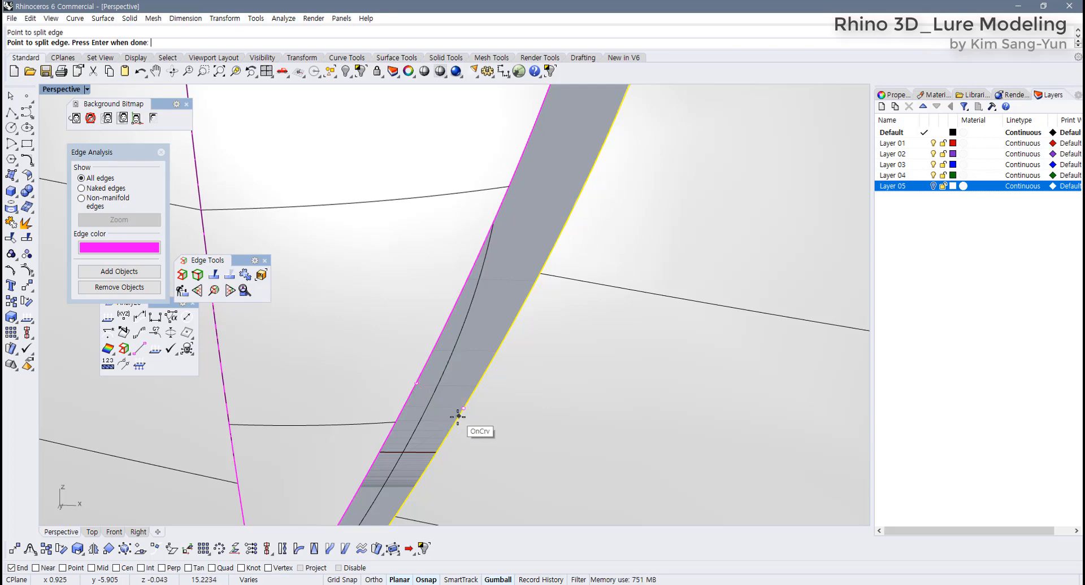
Split the same body edge near its upper end, opposite the gill surface's upper split point, and finish the edge split.
scroll(494, 385, down, 14)
right_drag(540, 292, 529, 305)
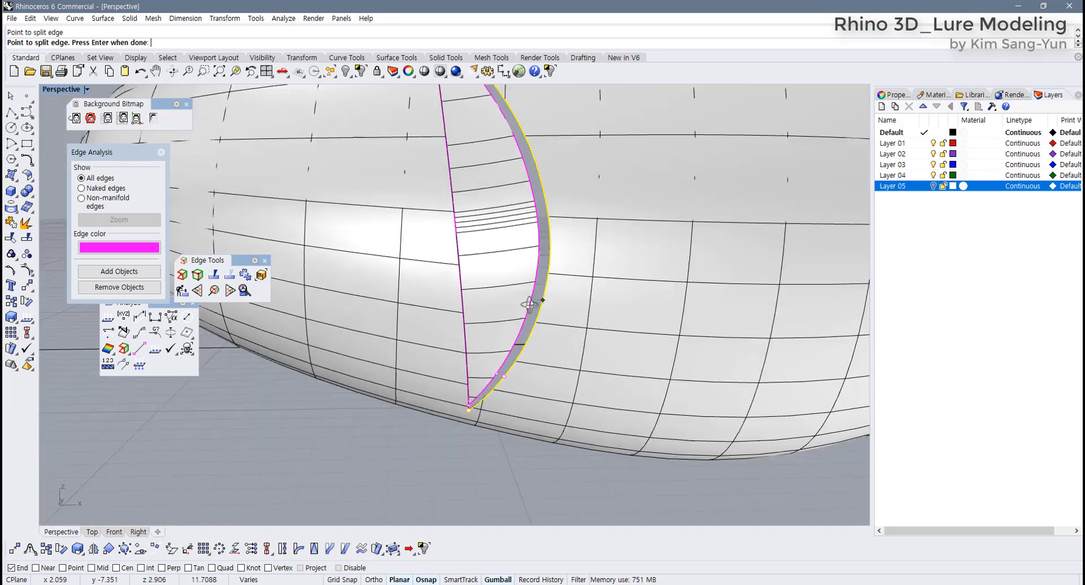
scroll(530, 305, up, 8)
scroll(504, 271, up, 3)
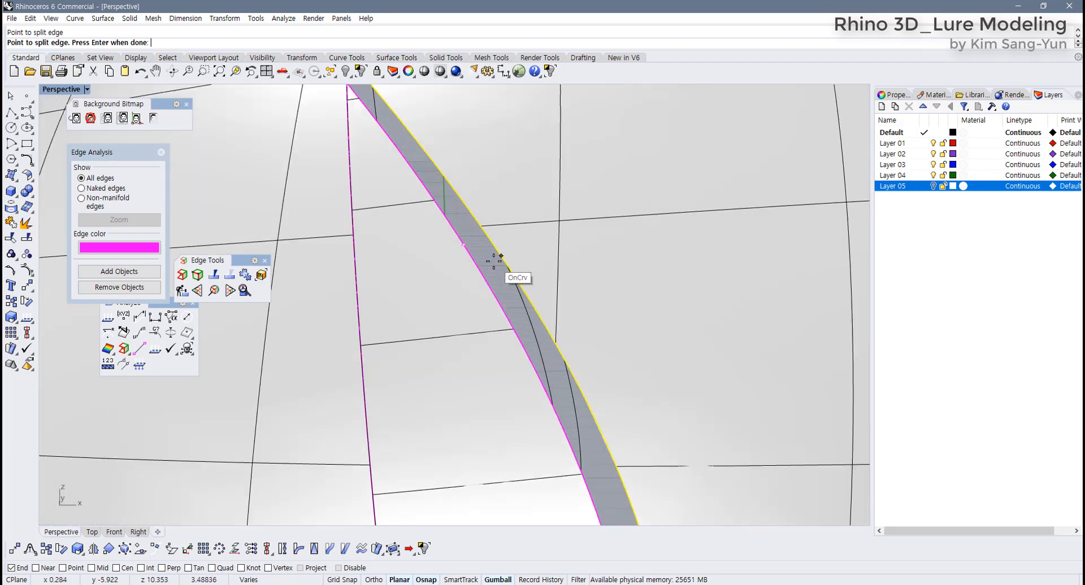
click(465, 246)
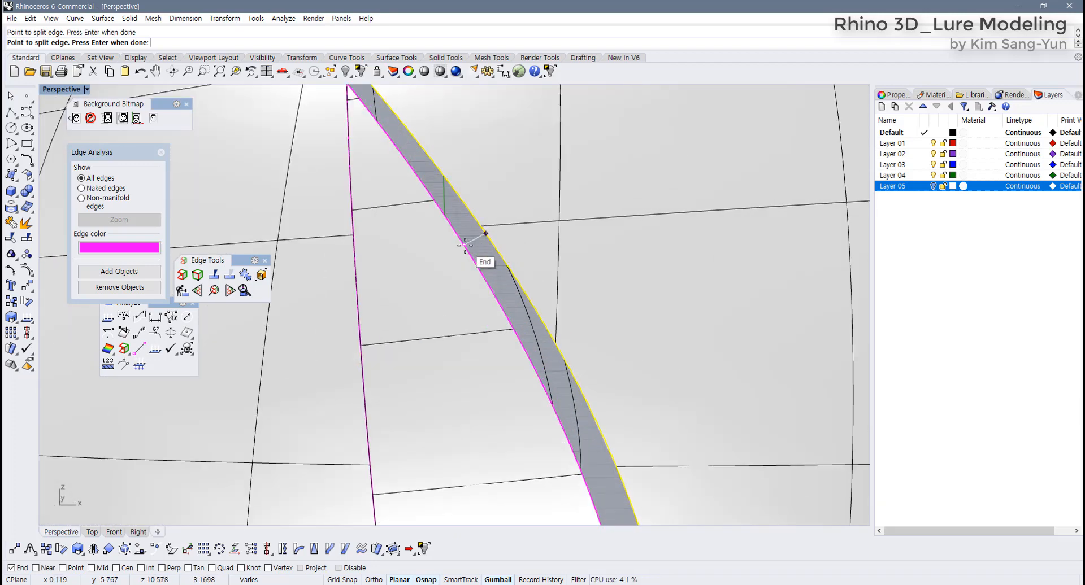
key(Return)
Start a Blend Surface between the long middle sections of the gill surface's edge and the facing body edge.
scroll(486, 256, up, 2)
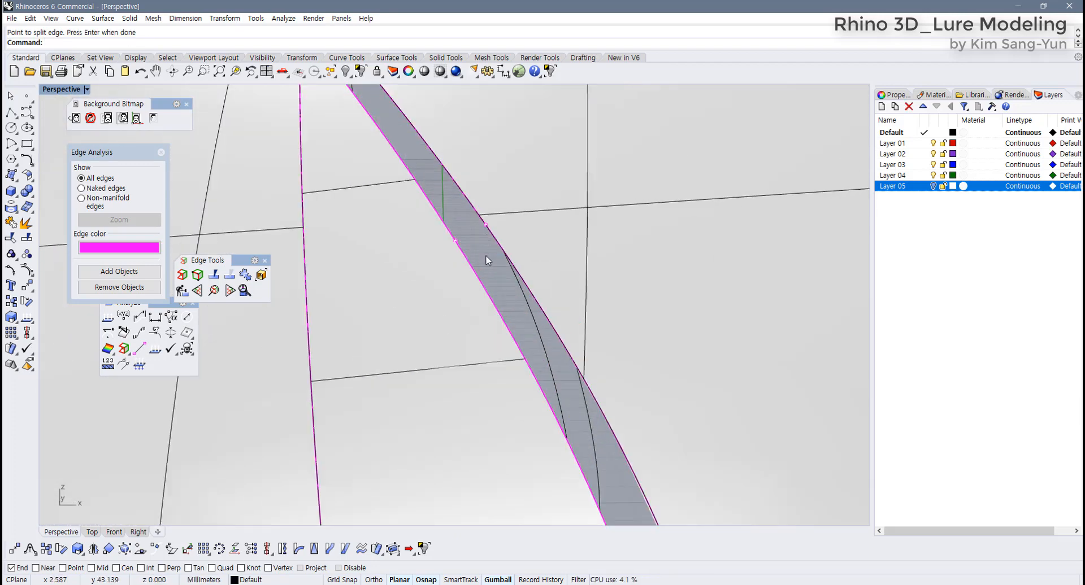
scroll(487, 256, down, 5)
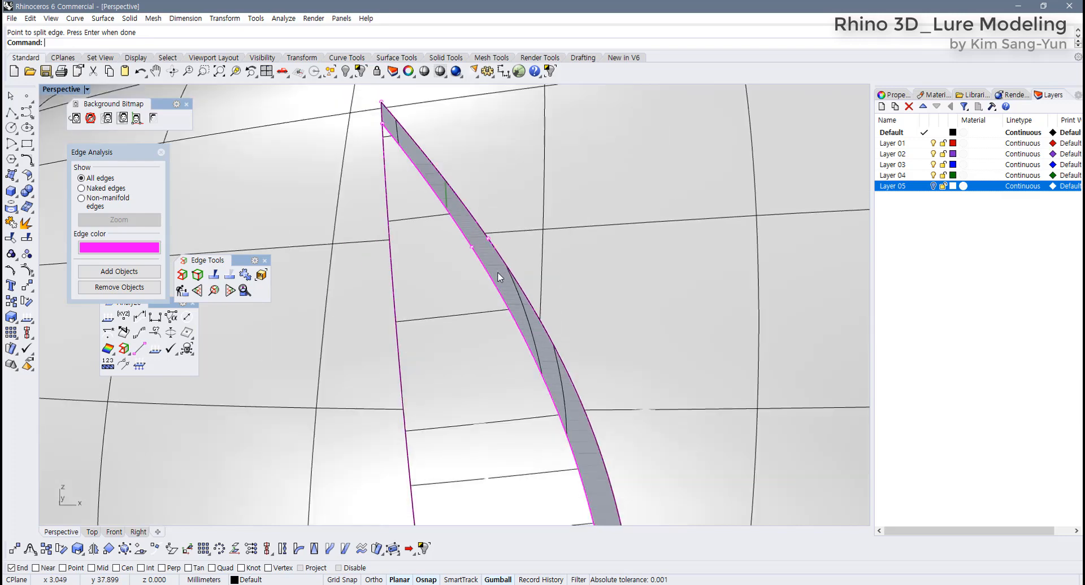
scroll(499, 276, down, 5)
right_drag(513, 309, 482, 157)
scroll(484, 283, down, 4)
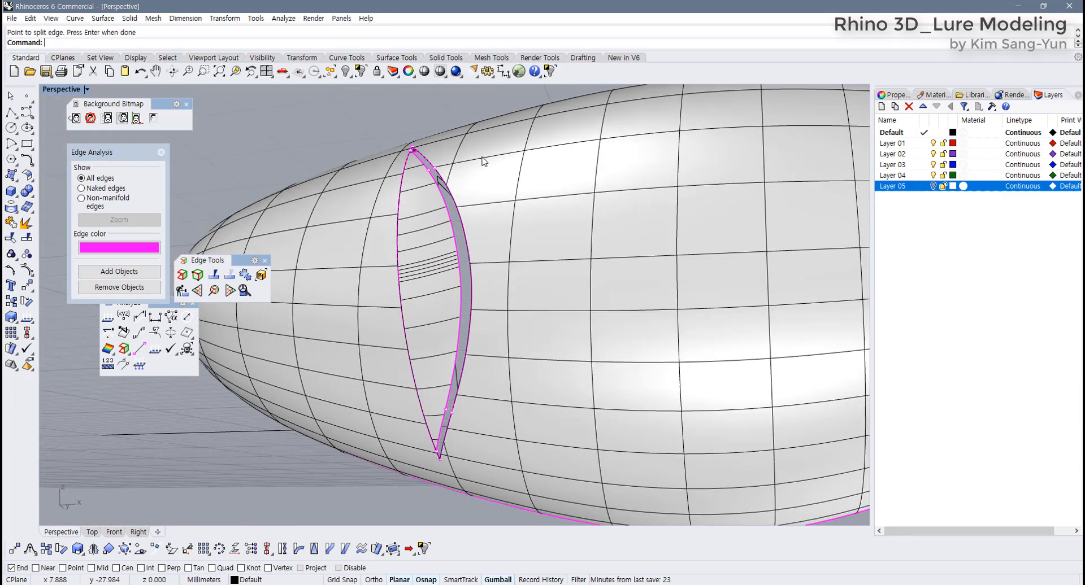
click(399, 58)
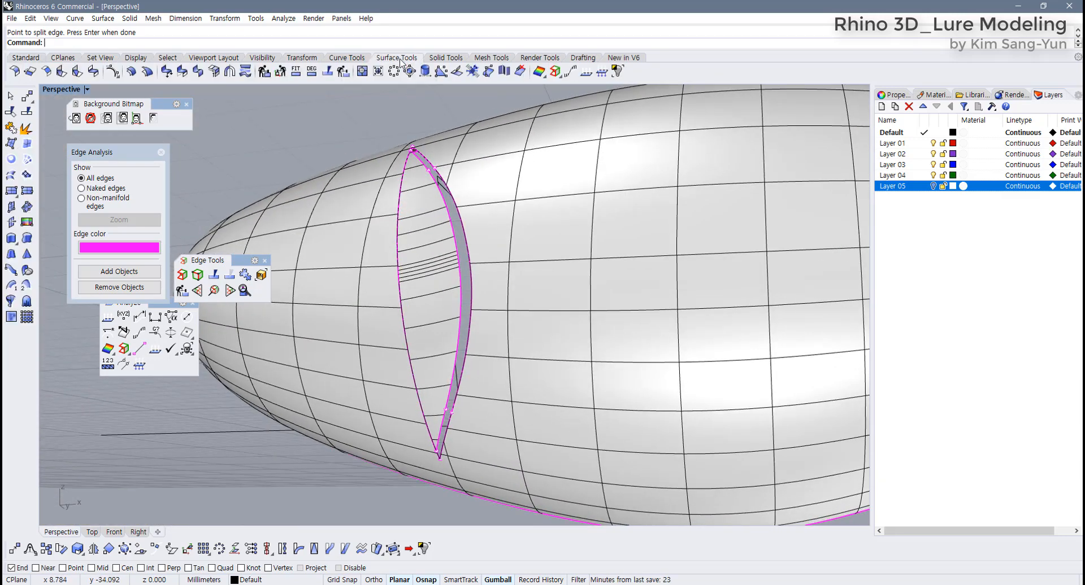
click(93, 72)
click(462, 260)
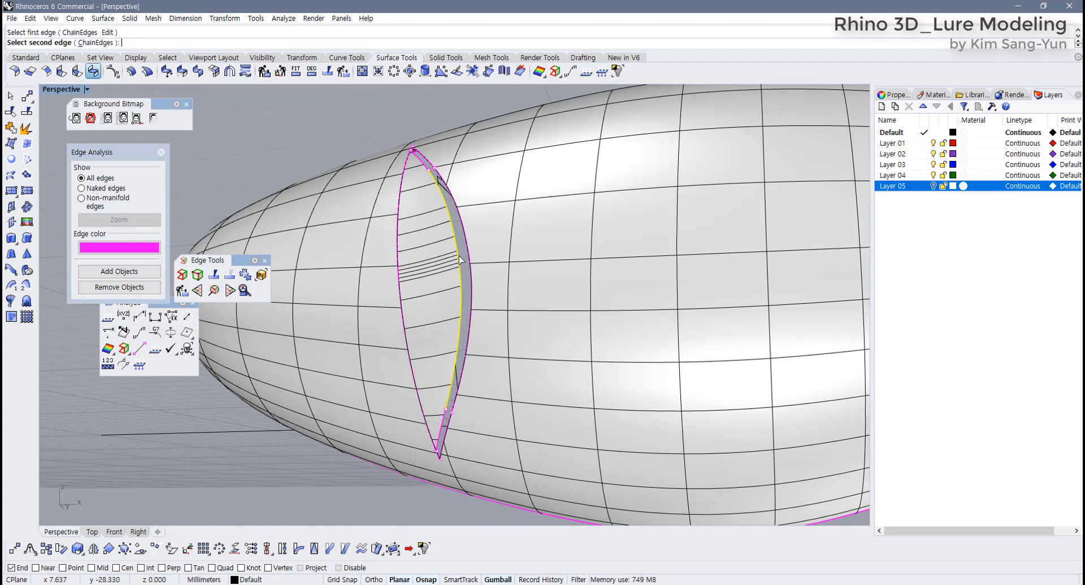
click(469, 259)
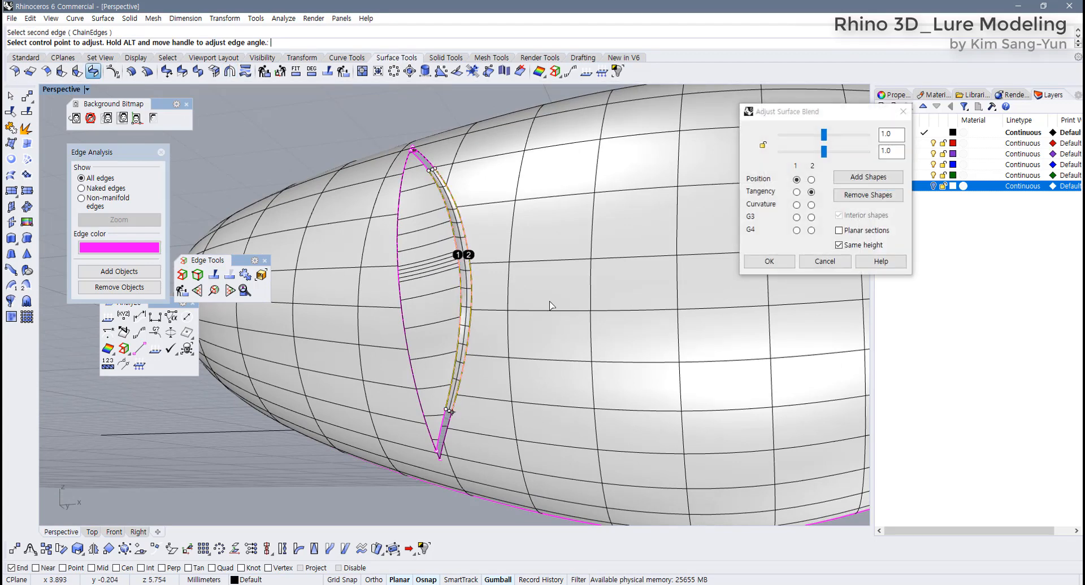
right_drag(556, 272, 567, 222)
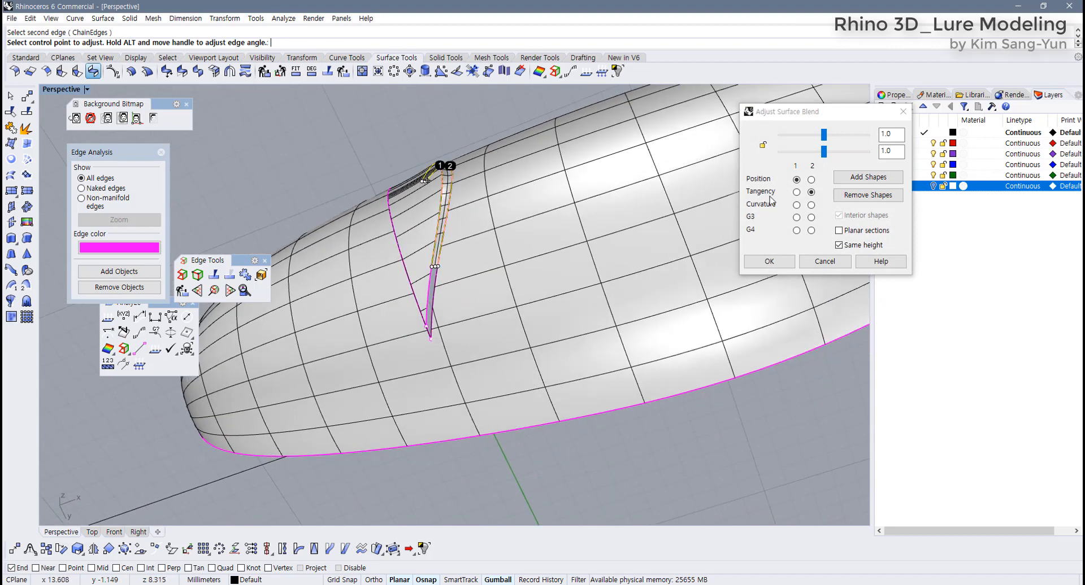
Compare Tangency, Position, Curvature and G3 continuity on the blend's gill-side edge 1, and set it to G4.
click(797, 193)
scroll(515, 259, up, 8)
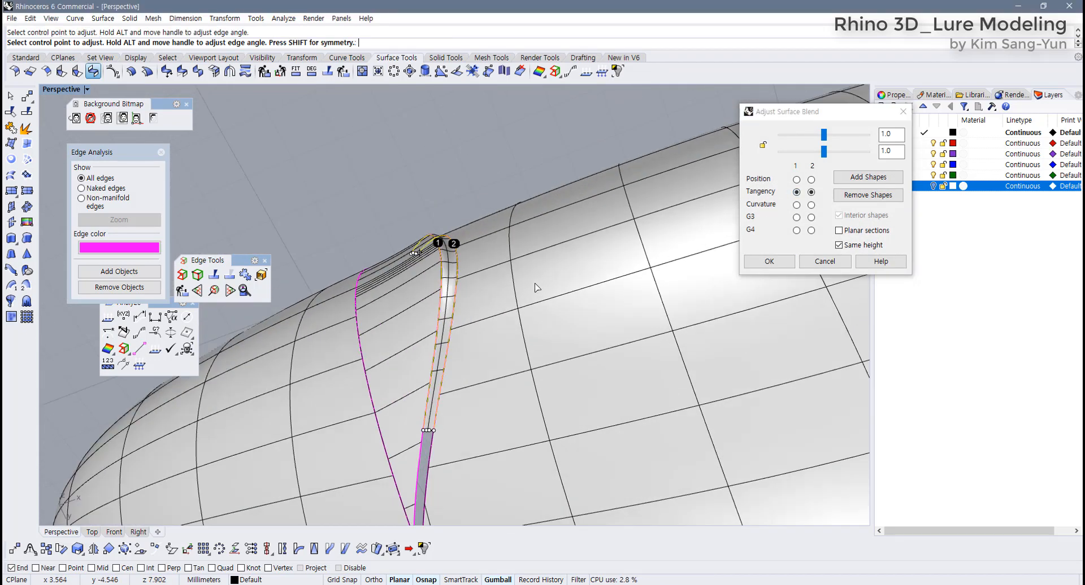
right_drag(388, 207, 403, 220)
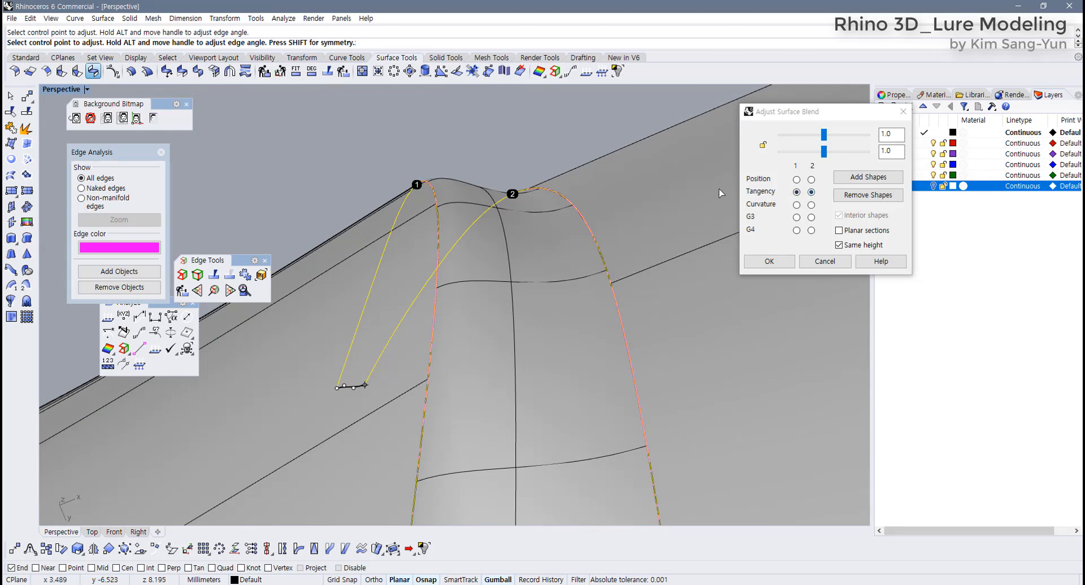
click(796, 181)
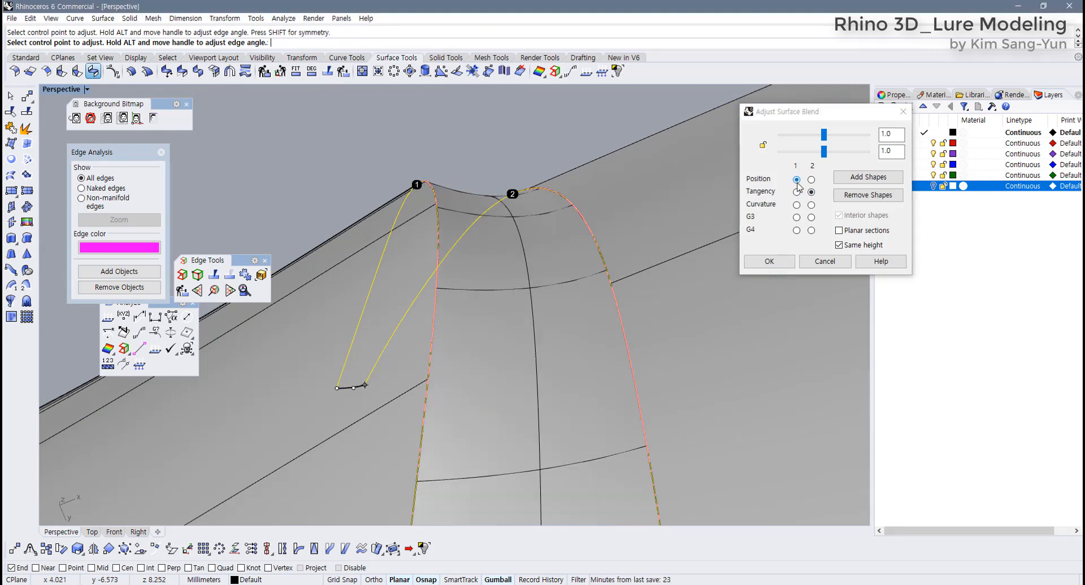
click(797, 205)
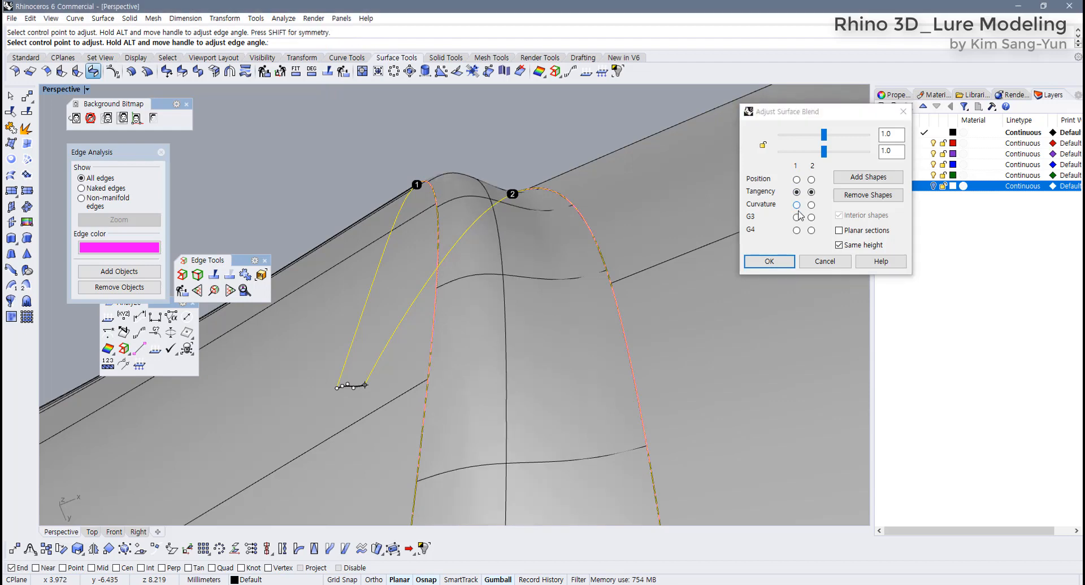
click(797, 219)
click(797, 230)
right_drag(590, 286, 678, 242)
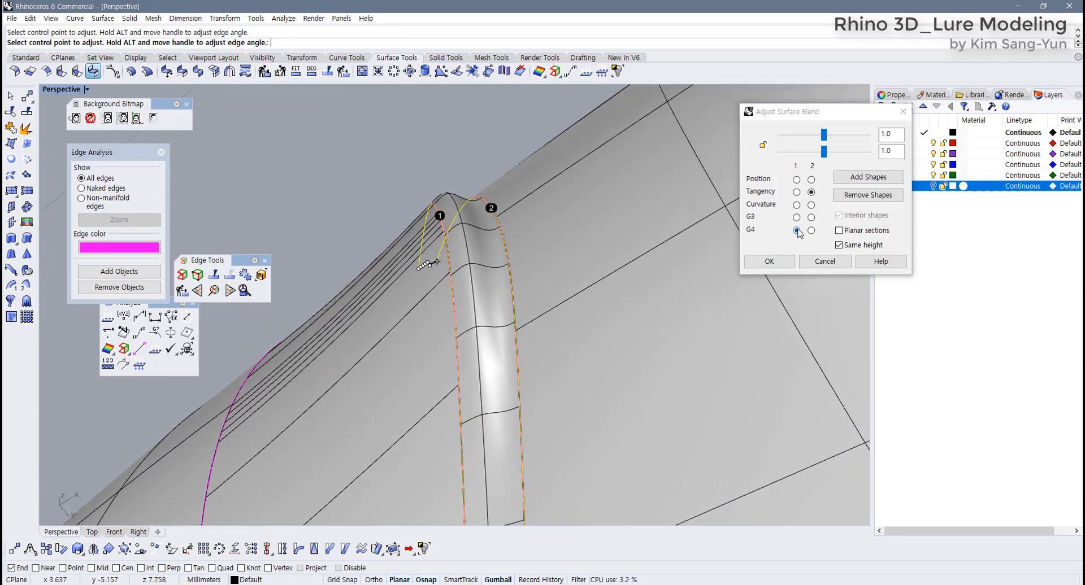
Try Position on blend edge 2 and lower continuities on edge 1, returning to Tangency on edge 2 and G4 on edge 1.
click(810, 180)
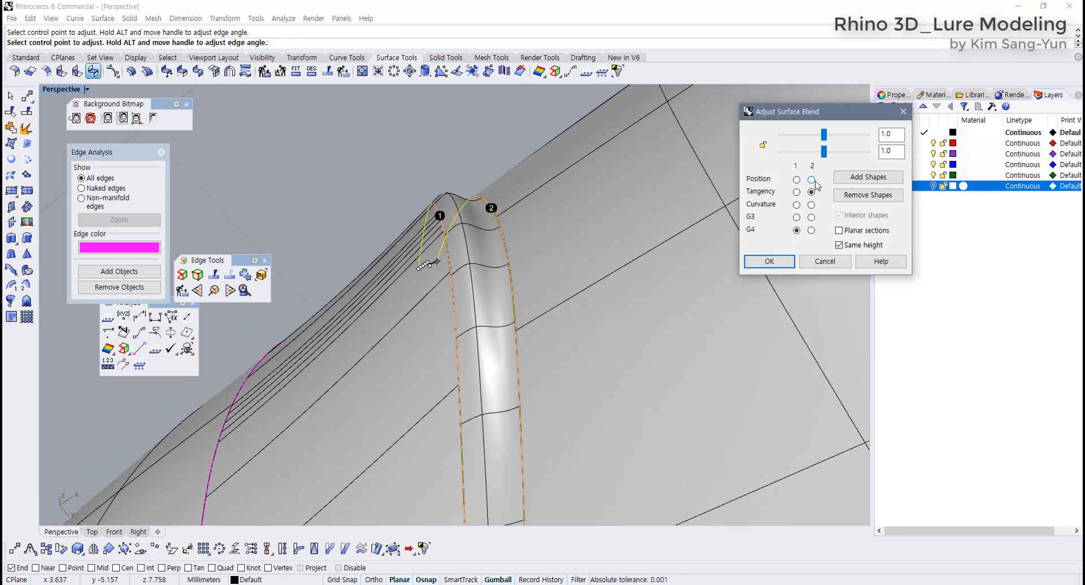
right_drag(508, 237, 477, 208)
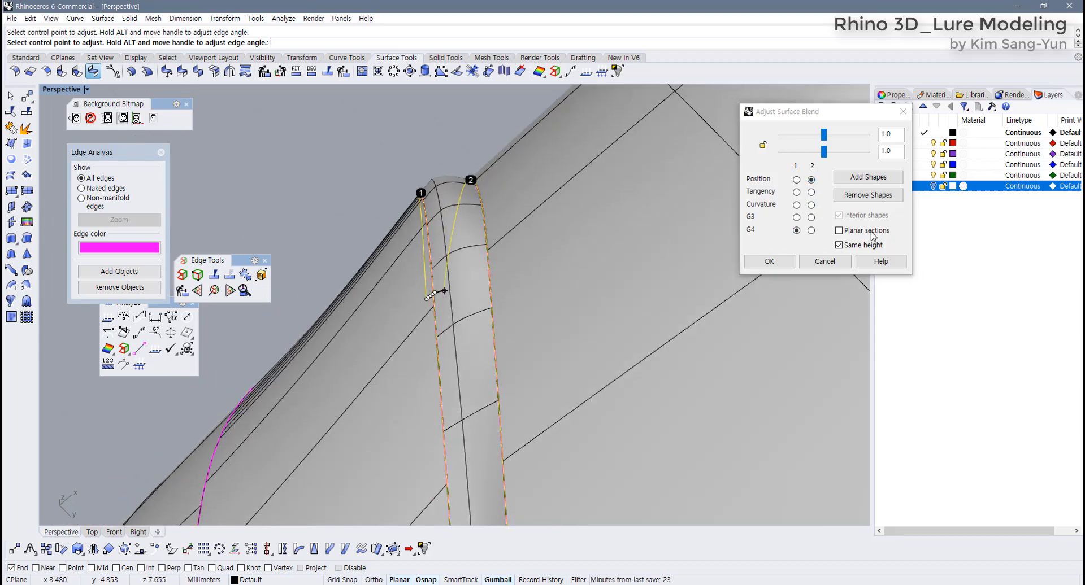
click(812, 192)
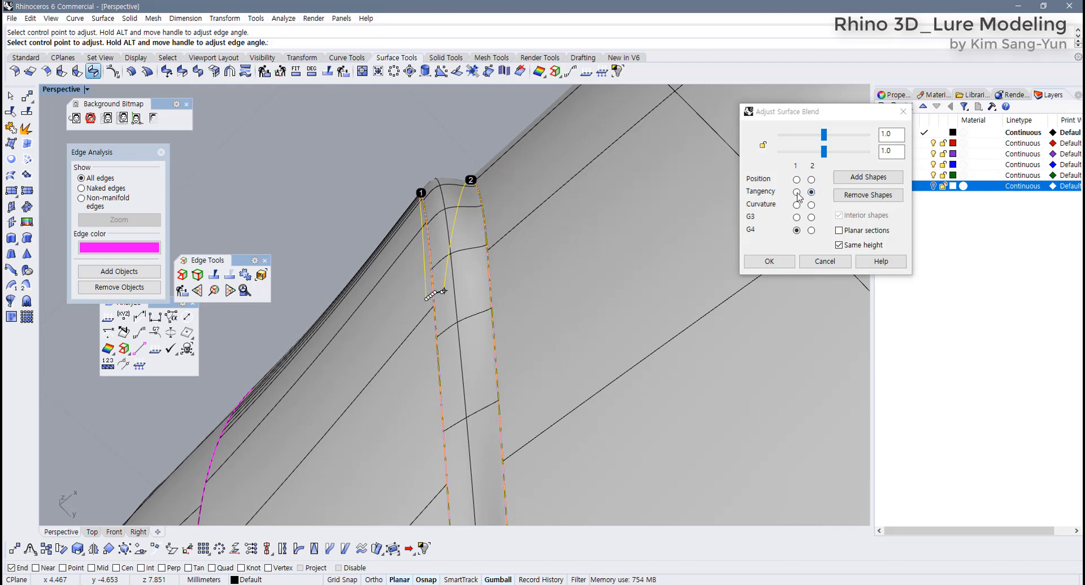
click(796, 192)
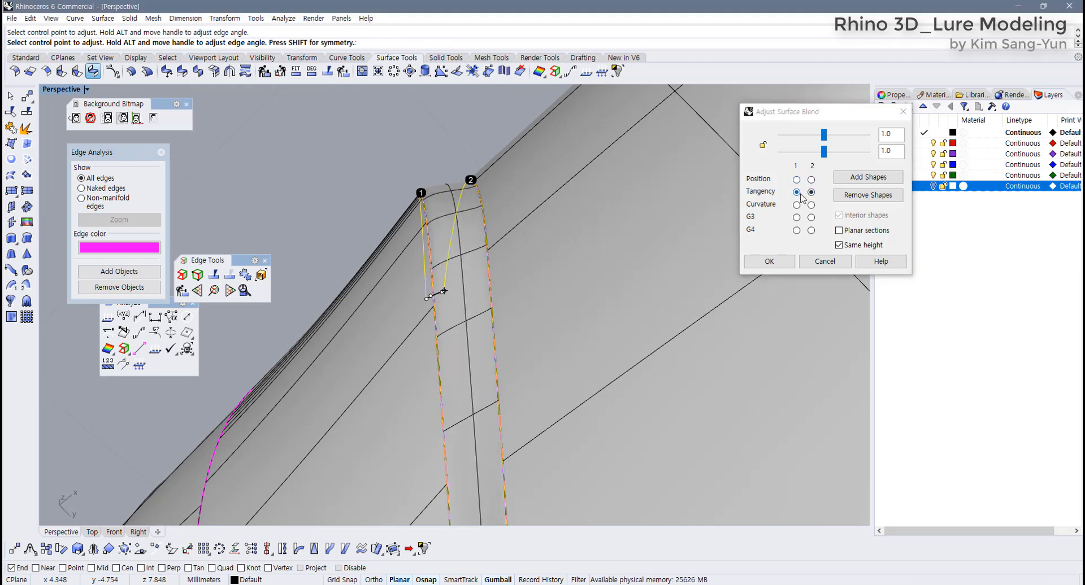
click(797, 180)
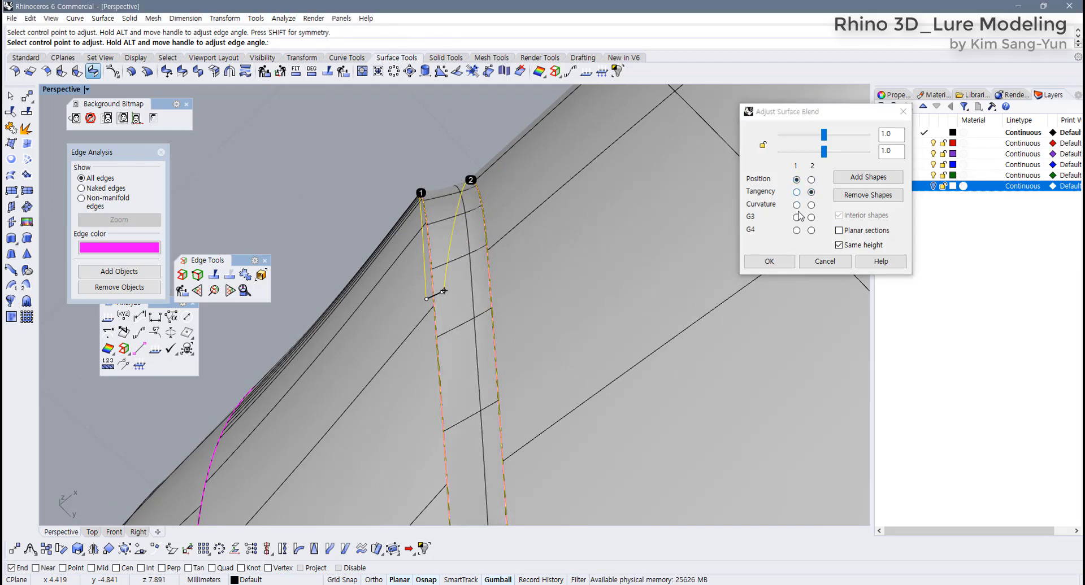
click(797, 230)
click(798, 218)
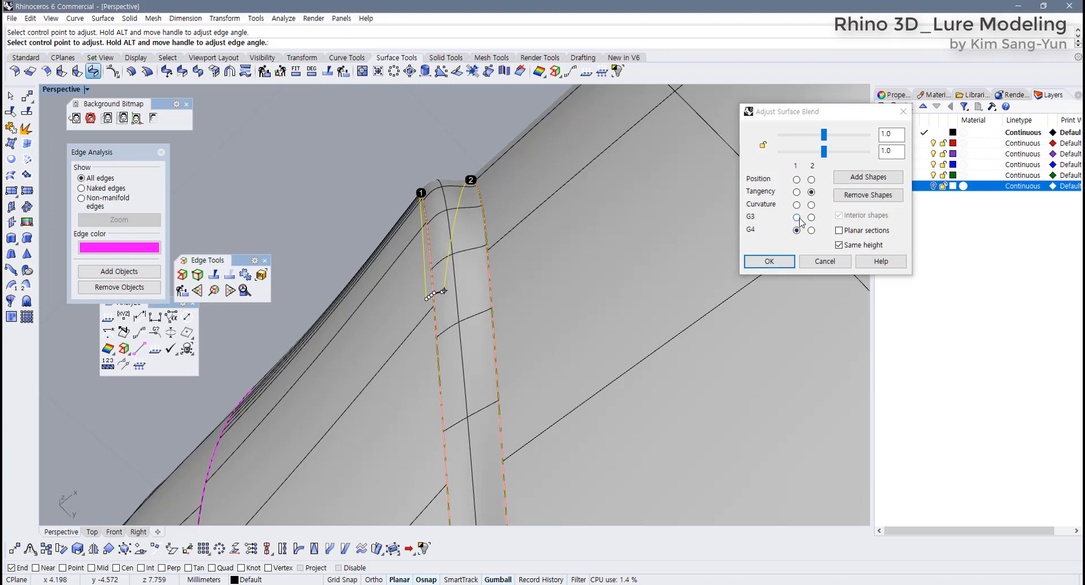
click(798, 231)
right_drag(507, 257, 485, 252)
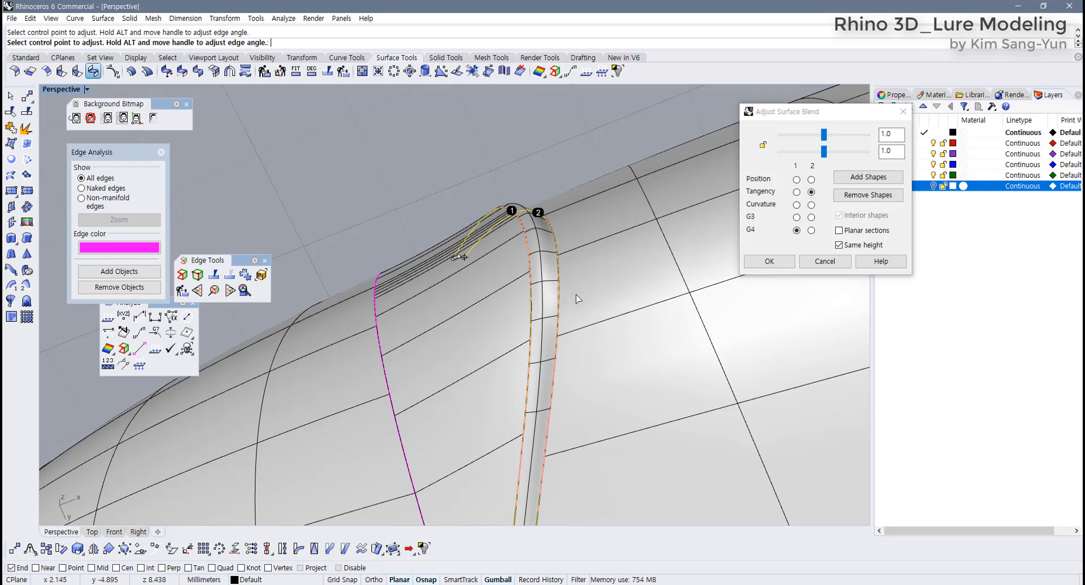
Compare the blend with and without Same height, leave the option off, and create the blend surface.
right_drag(576, 299, 686, 356)
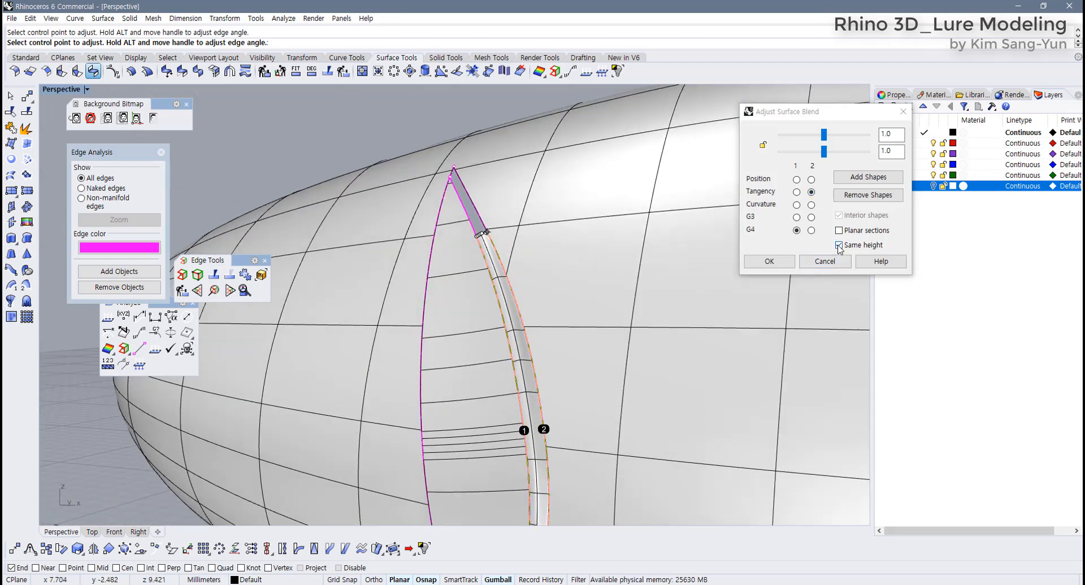
right_drag(580, 373, 702, 220)
scroll(678, 308, up, 2)
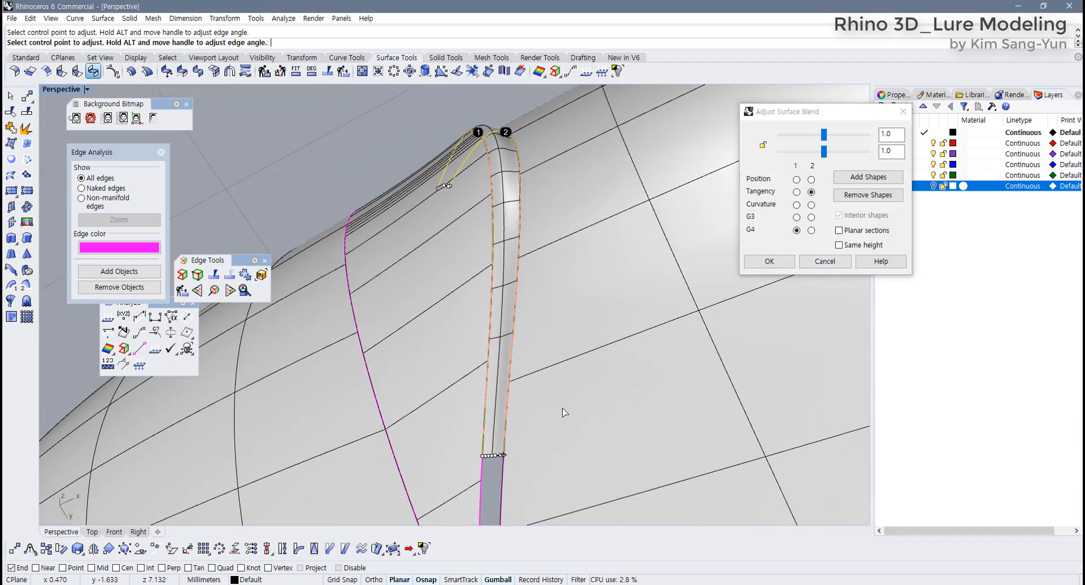
right_drag(567, 412, 526, 337)
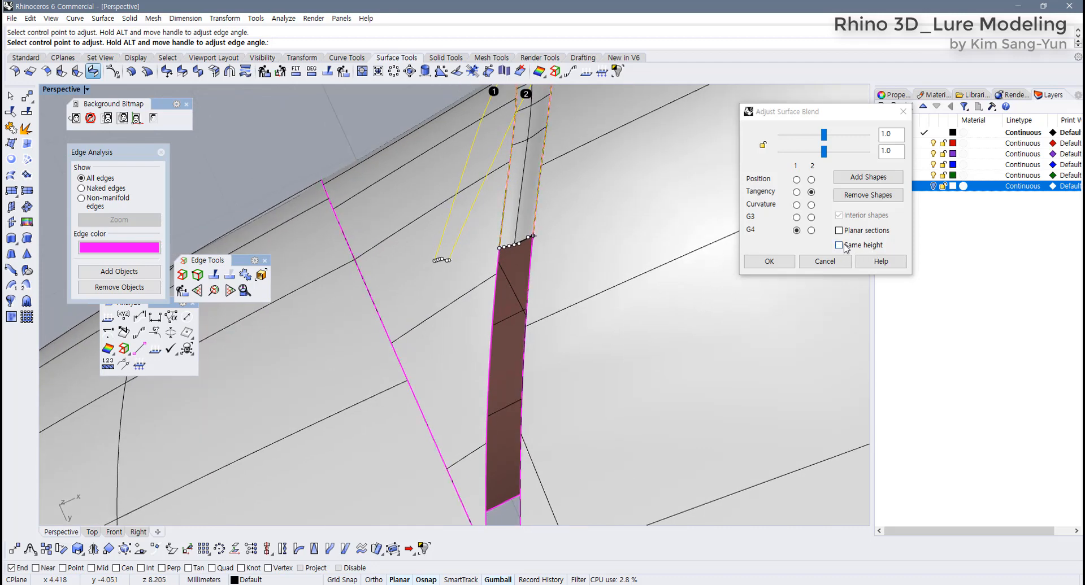
click(839, 245)
click(843, 246)
click(842, 246)
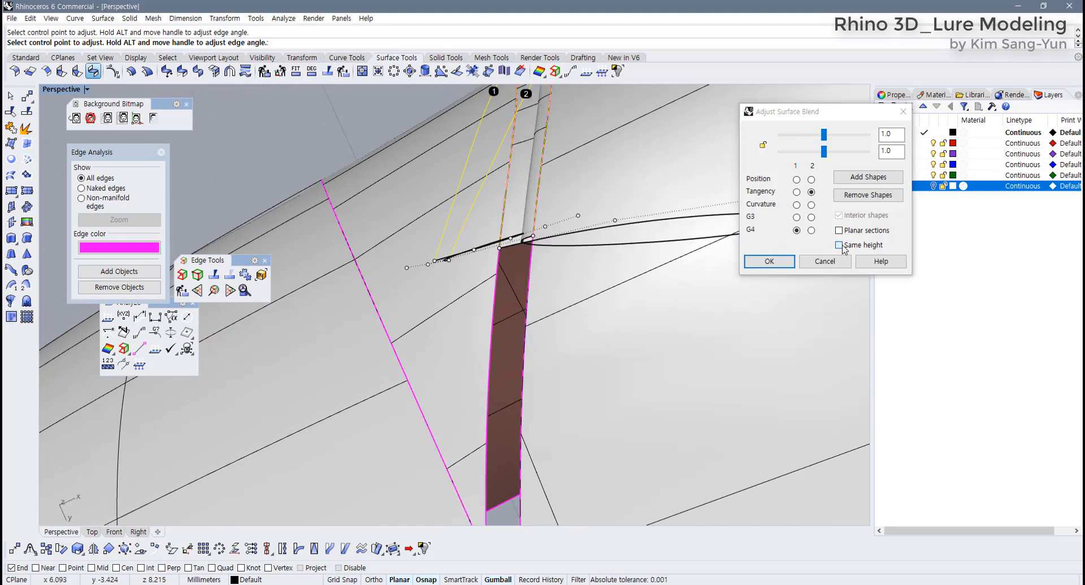
click(842, 247)
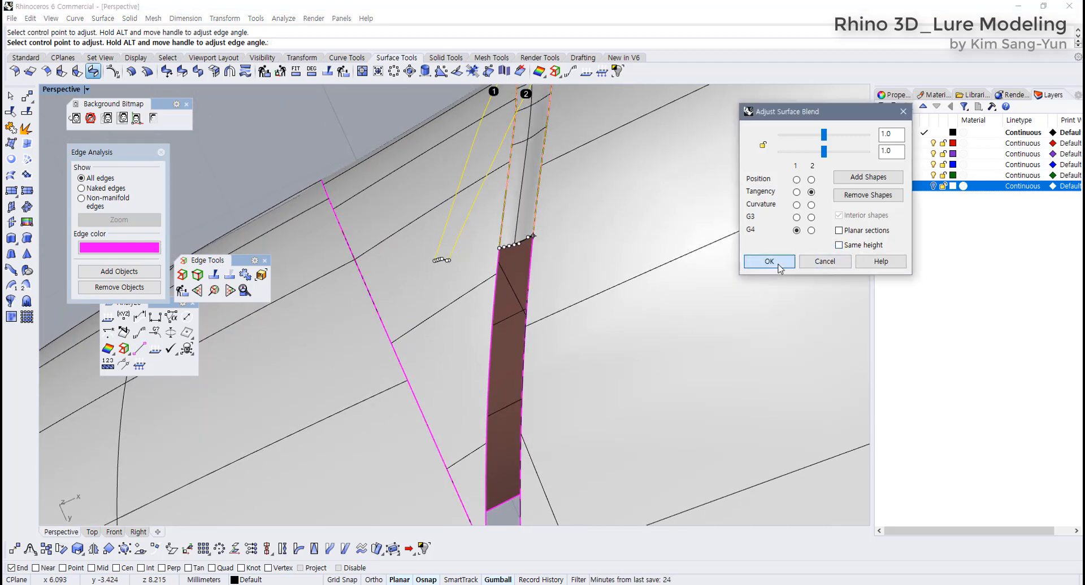
click(770, 262)
Fill the gap at the gill's upper end with a network surface from its four boundary edges, using Tangency matching on A to D.
right_drag(619, 252, 578, 356)
scroll(578, 356, up, 3)
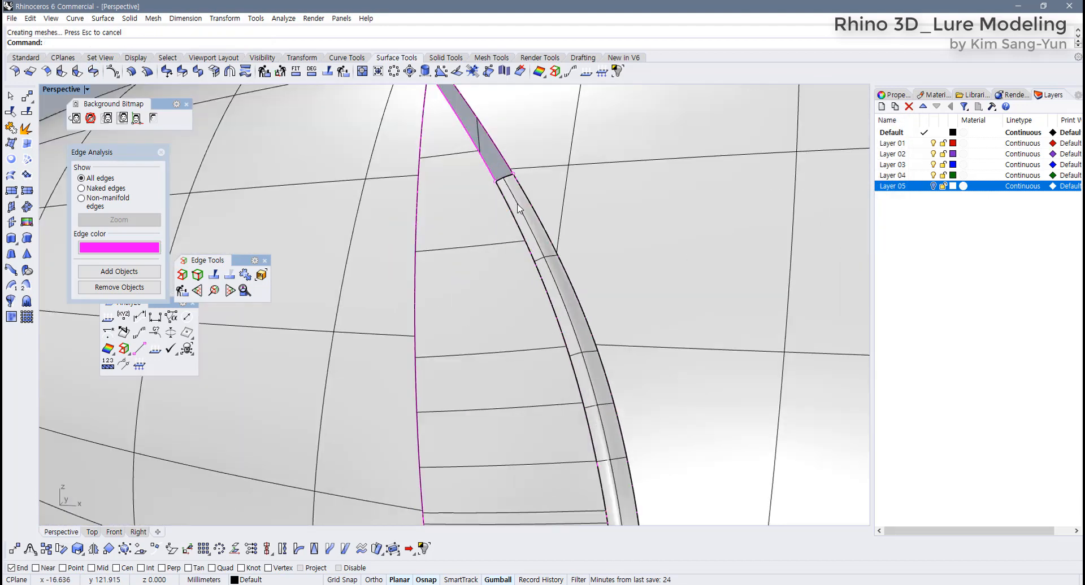
shift+right_drag(490, 164, 513, 294)
scroll(513, 295, up, 3)
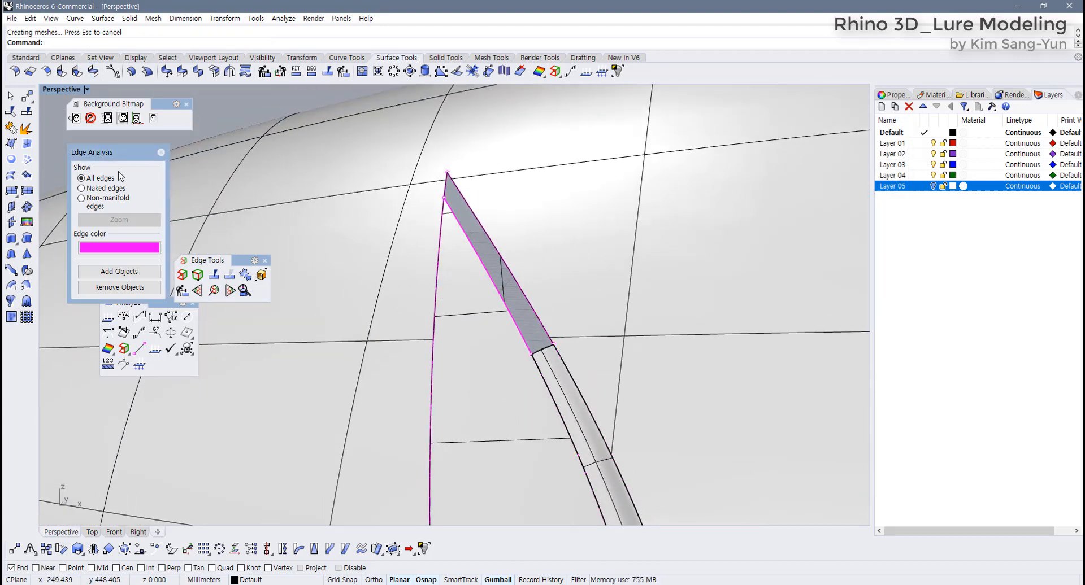
click(26, 159)
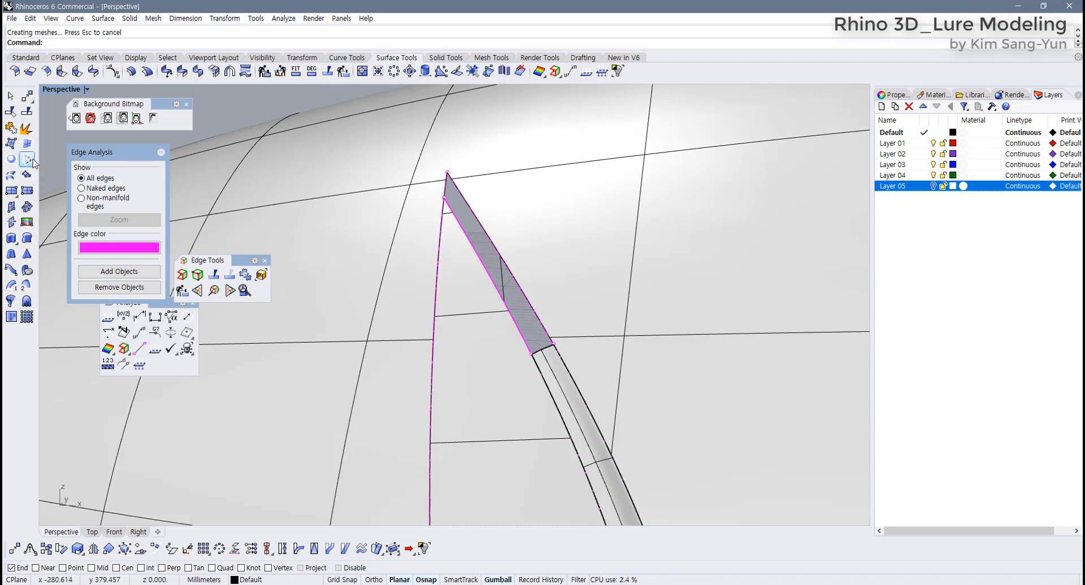
click(551, 347)
click(543, 330)
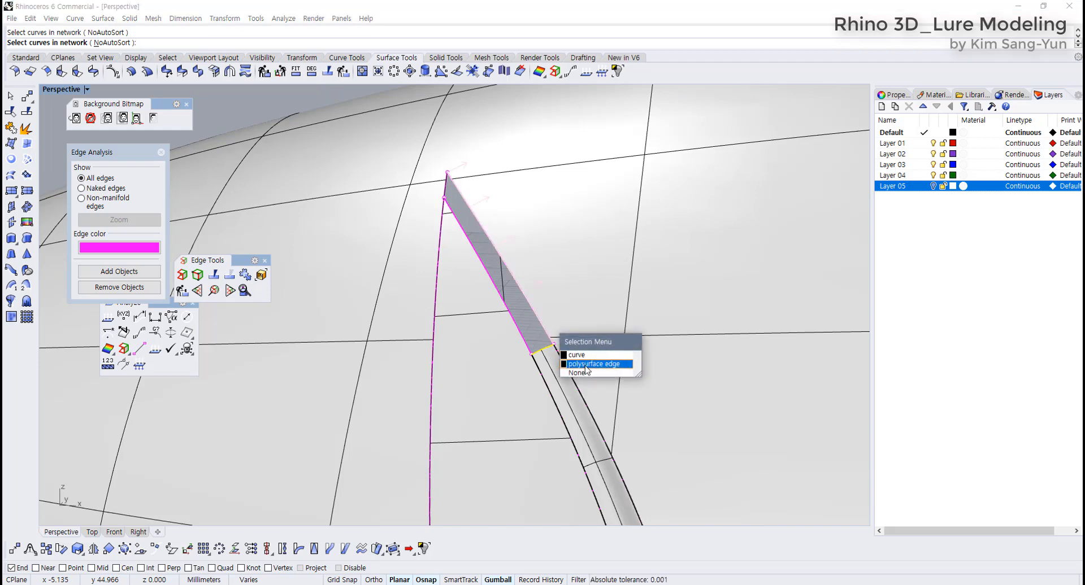
click(567, 364)
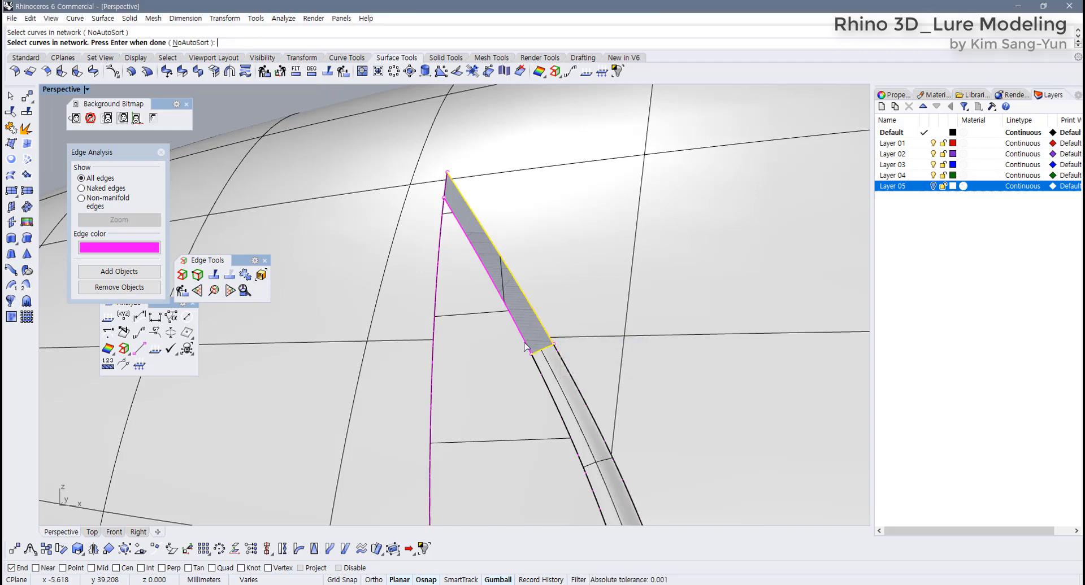
click(447, 196)
click(506, 229)
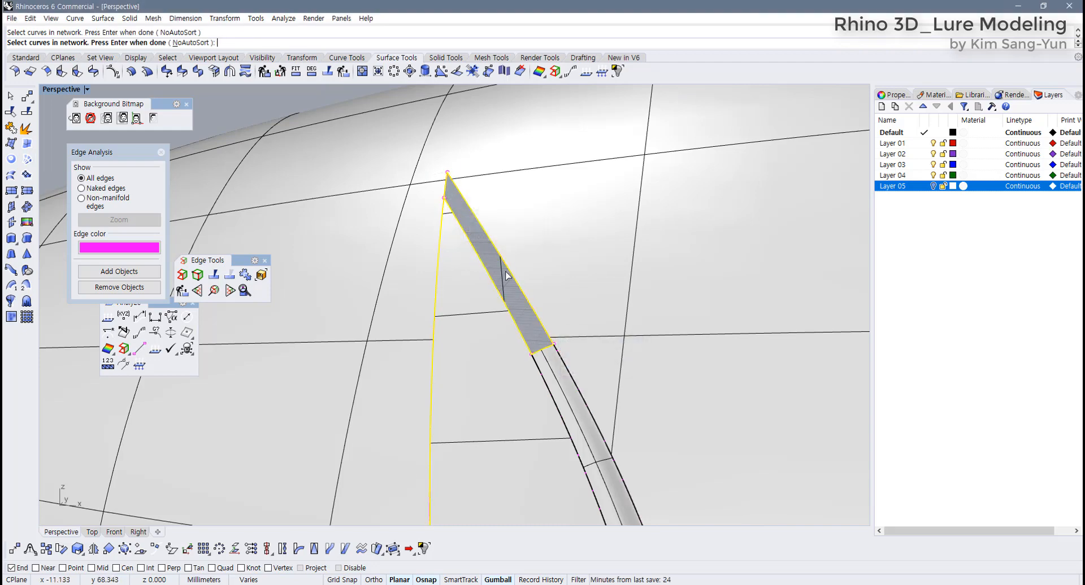
key(Return)
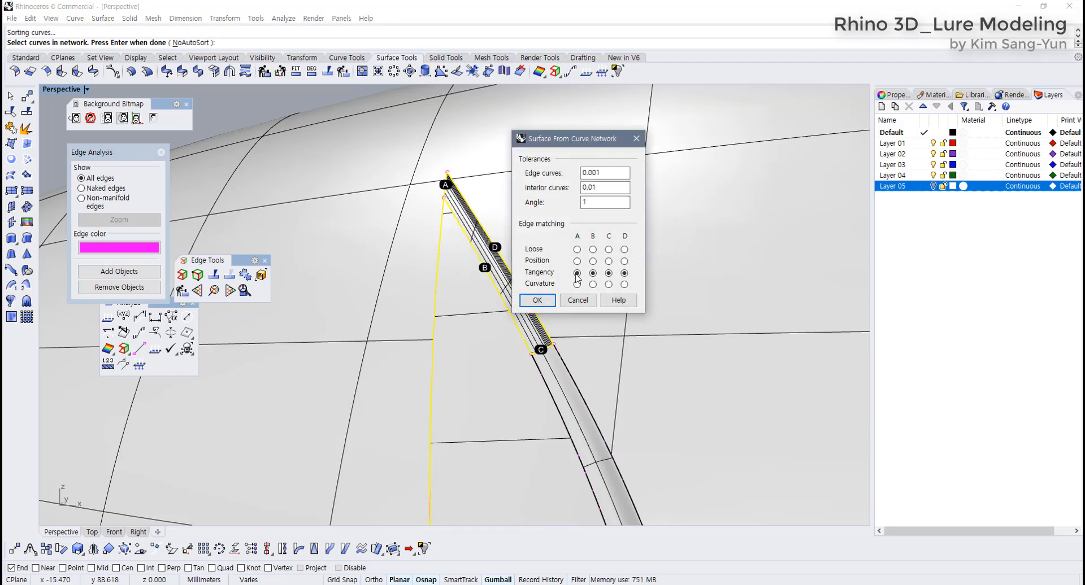
click(539, 304)
Build a second network surface over the gap at the gill's lower tip, with Tangency matching on all four edges.
scroll(508, 325, down, 9)
right_drag(528, 435, 468, 313)
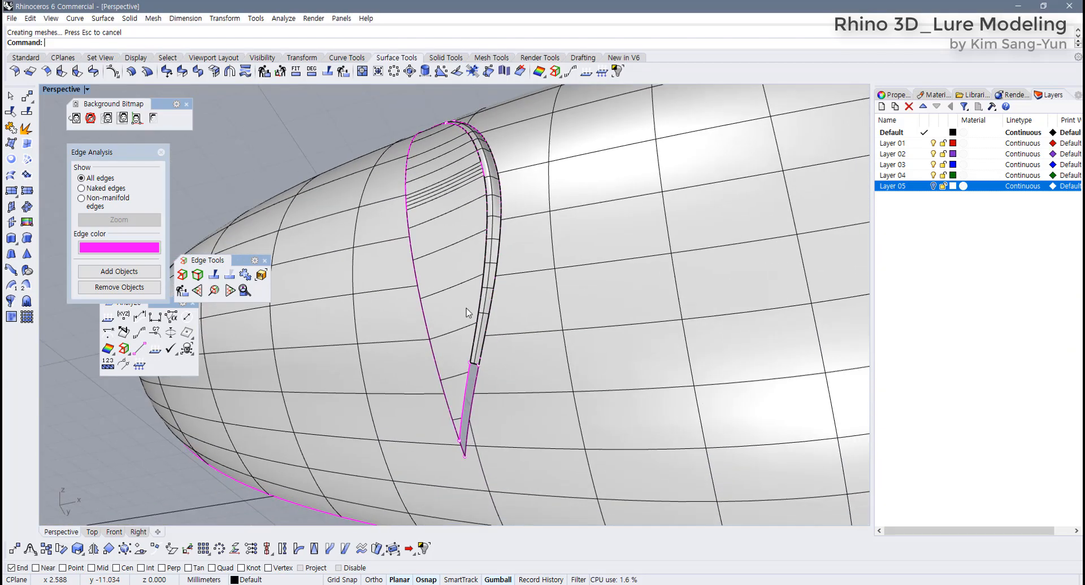
scroll(466, 312, up, 5)
key(Return)
click(464, 296)
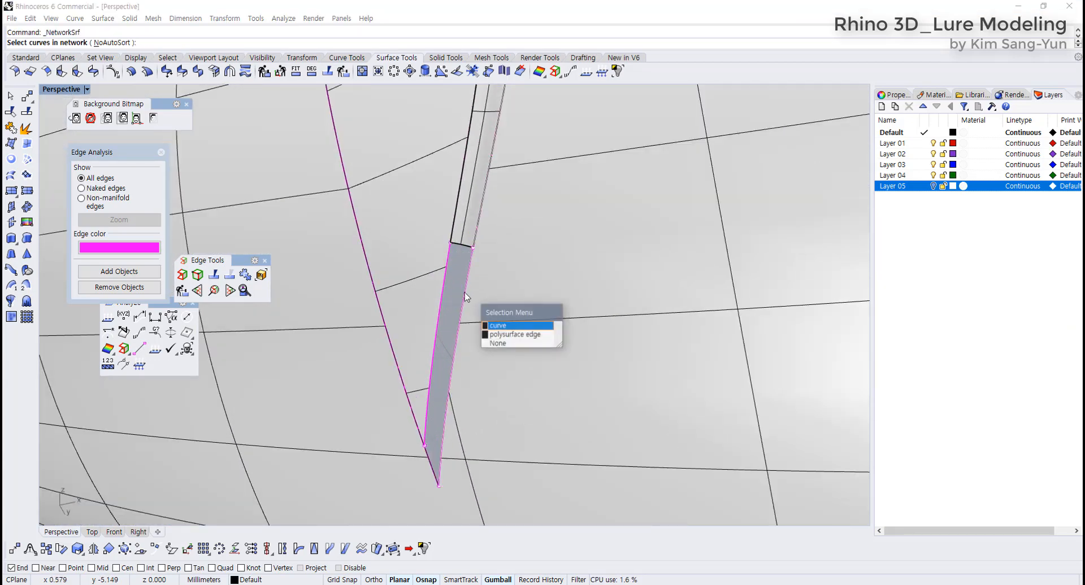
click(509, 335)
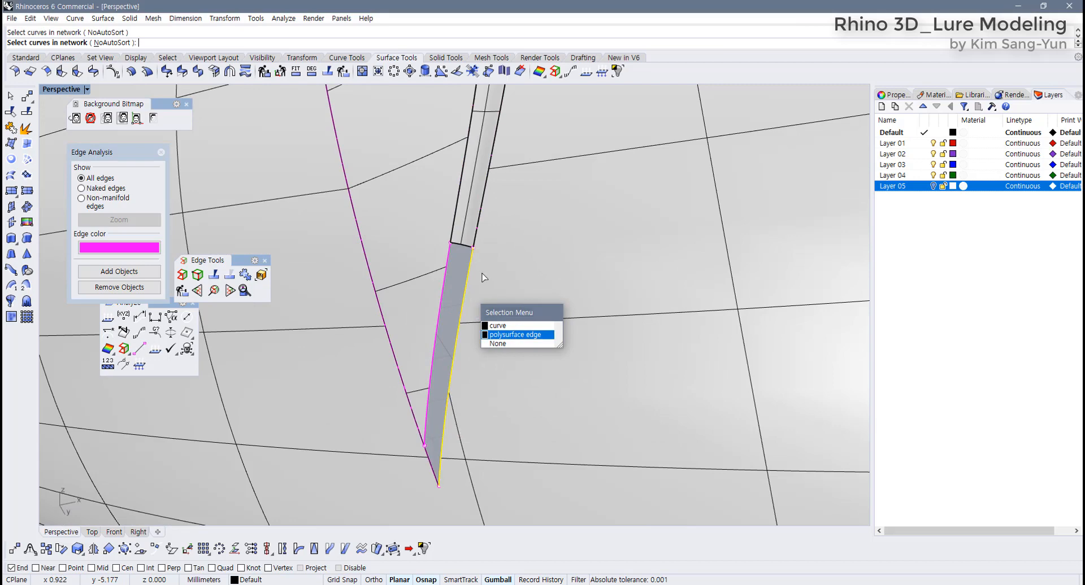
click(448, 270)
click(432, 469)
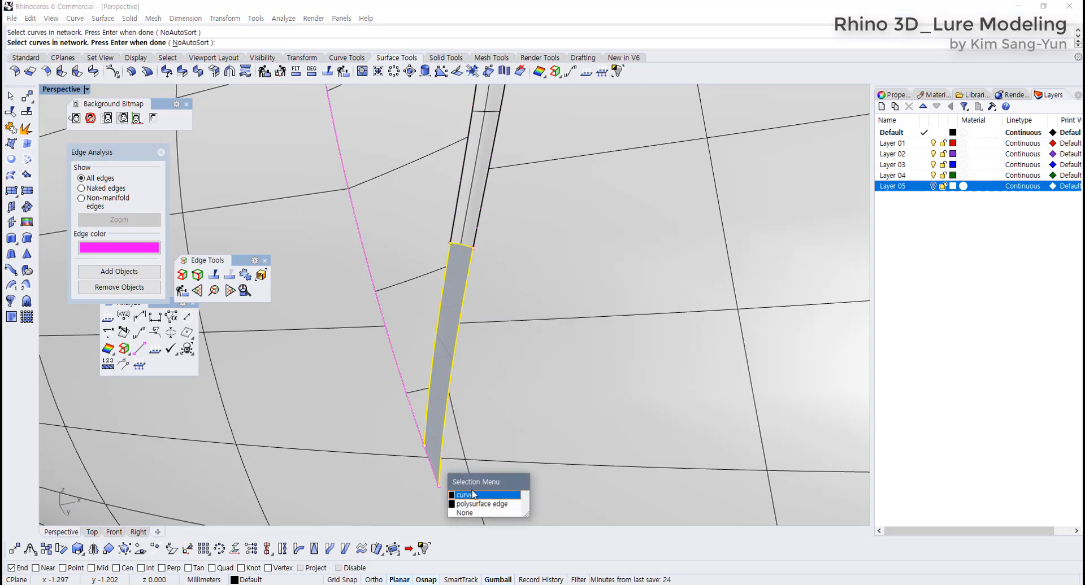
click(477, 499)
key(Return)
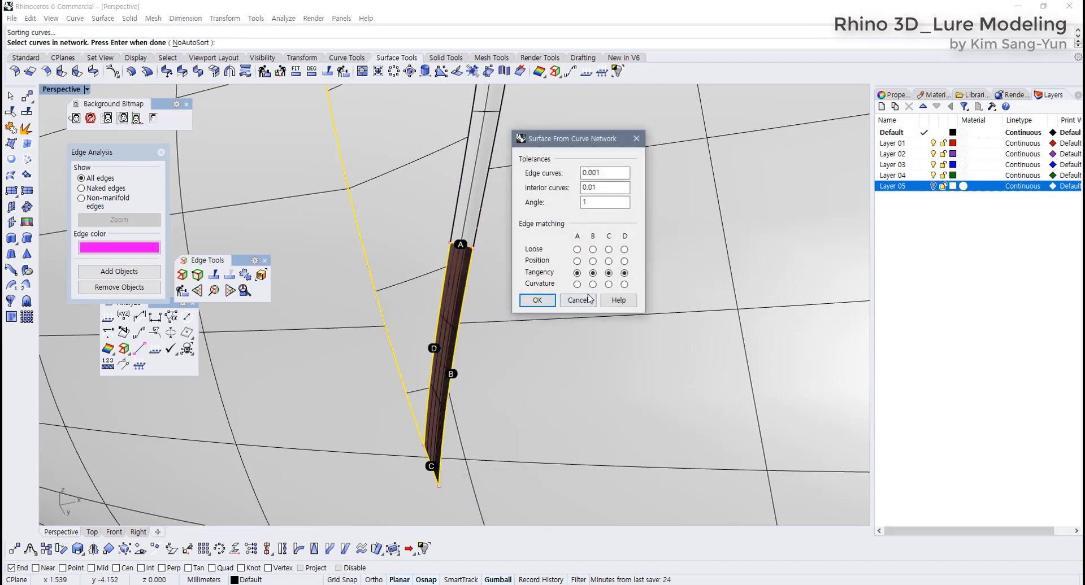
click(536, 300)
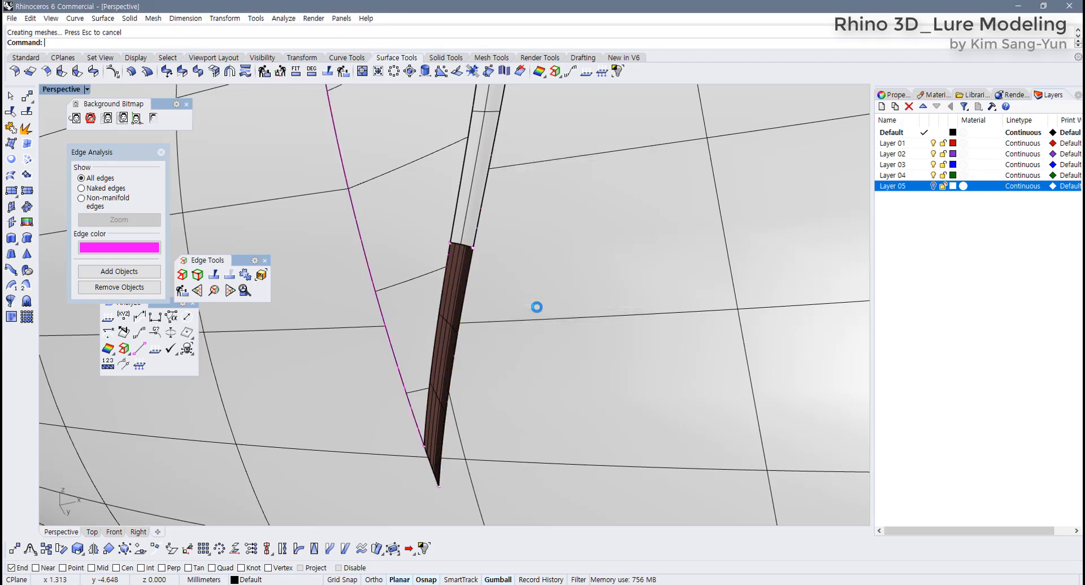
Select everything and join the lure body, gill surface, blend and network patches, leaving nothing selected.
scroll(536, 308, down, 10)
key(ctrl+a)
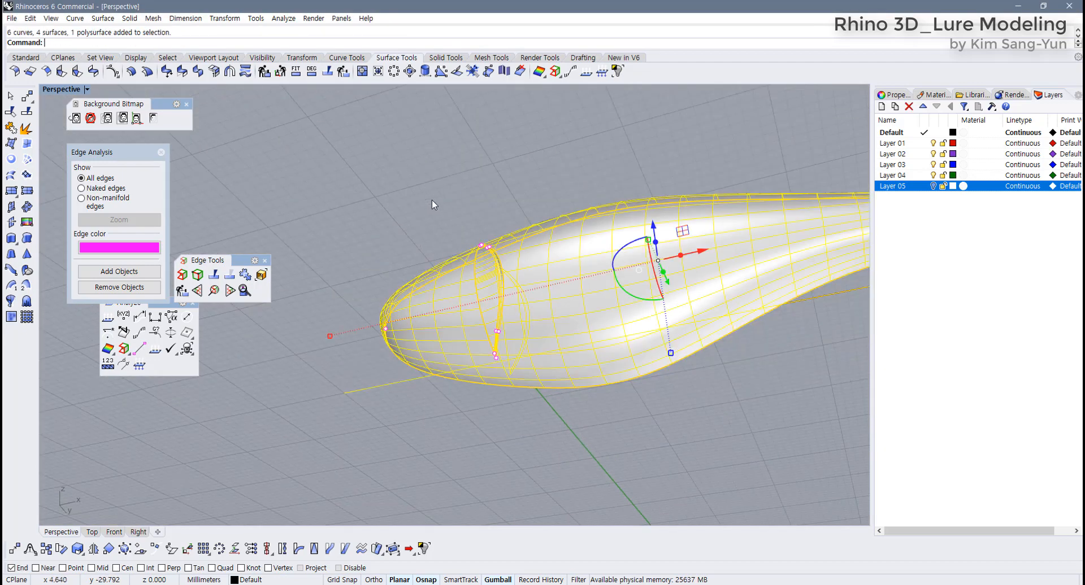
key(ctrl+j)
click(445, 193)
End the edge analysis and set the Perspective view to Rendered display.
right_drag(492, 243, 508, 252)
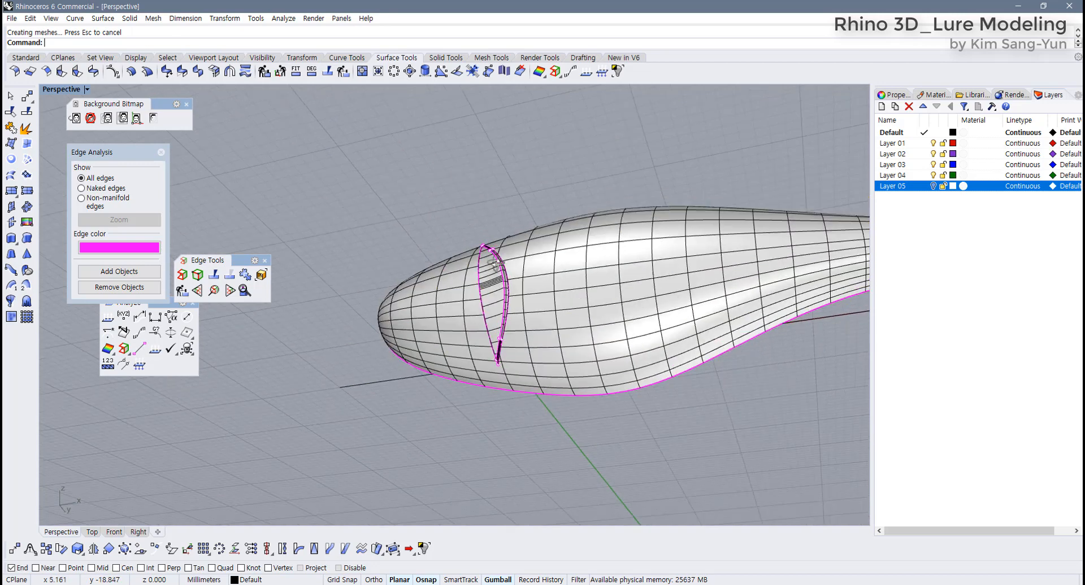
scroll(565, 305, up, 5)
right_drag(438, 257, 424, 254)
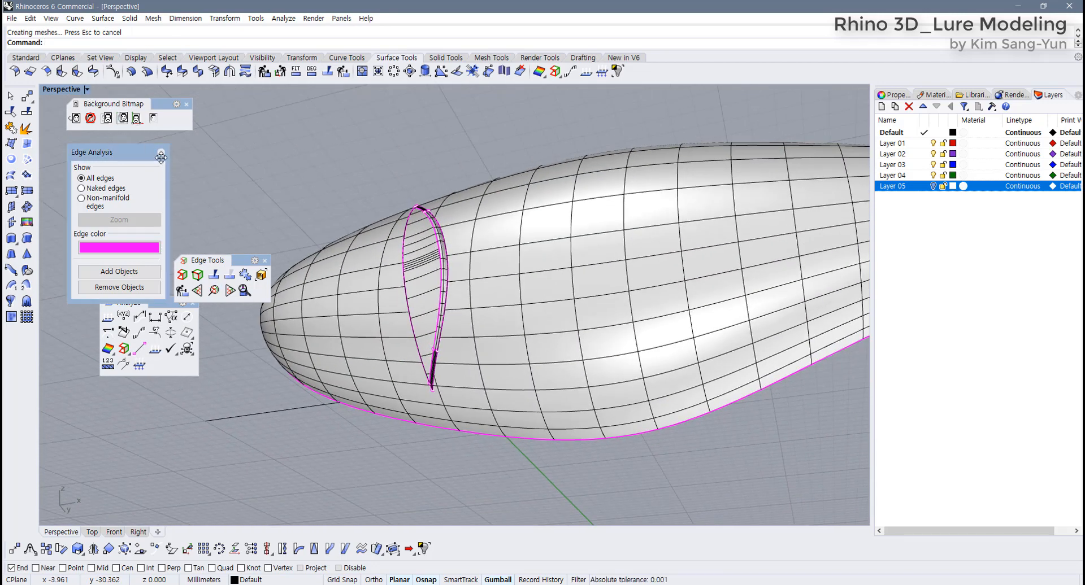
click(161, 152)
click(86, 89)
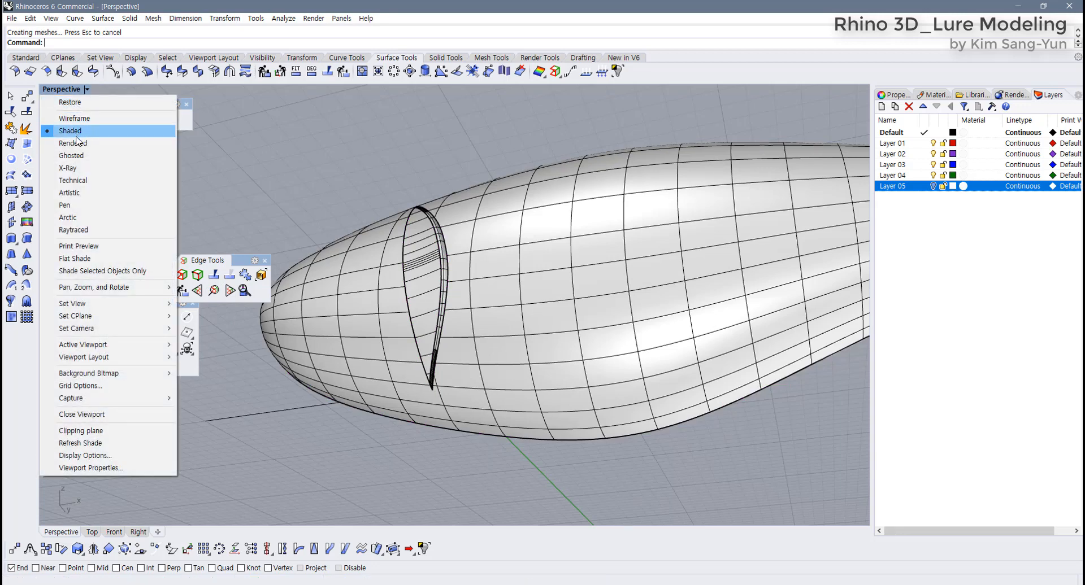
click(77, 145)
Select the three gill construction curves and move them to Layer 05.
drag(387, 173, 569, 496)
right_drag(479, 360, 471, 395)
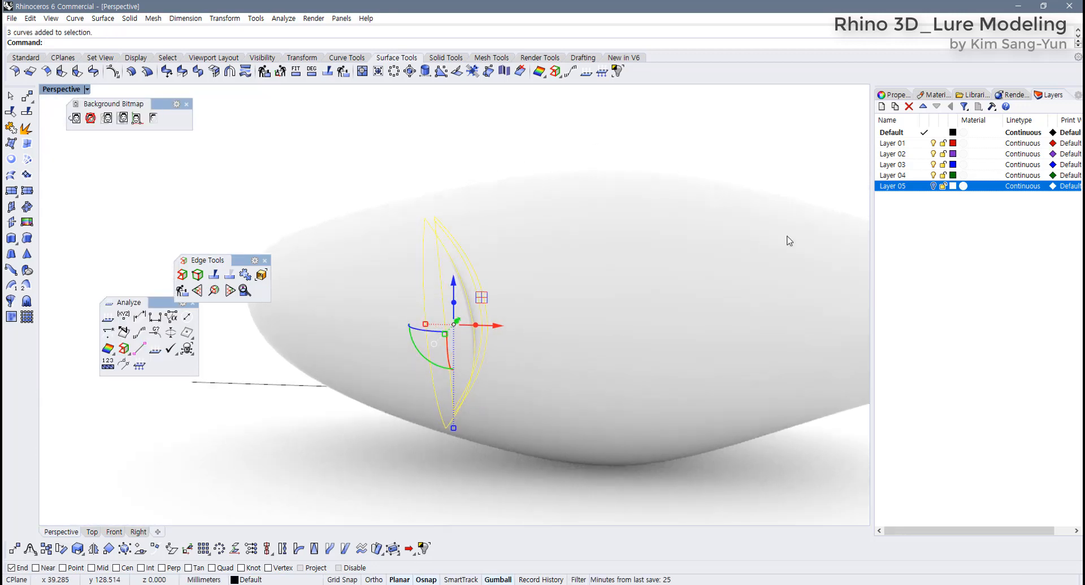
right_click(923, 191)
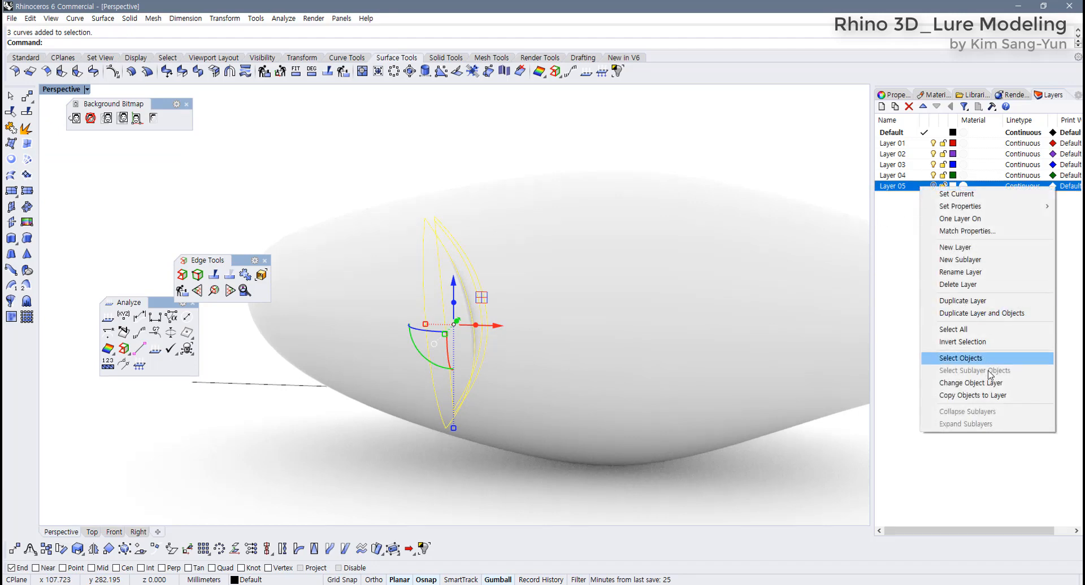
click(938, 381)
Run a Zebra analysis on the joined lure polysurface, try Vertical stripes, and return the stripe direction to Horizontal.
right_drag(571, 462, 508, 390)
click(504, 353)
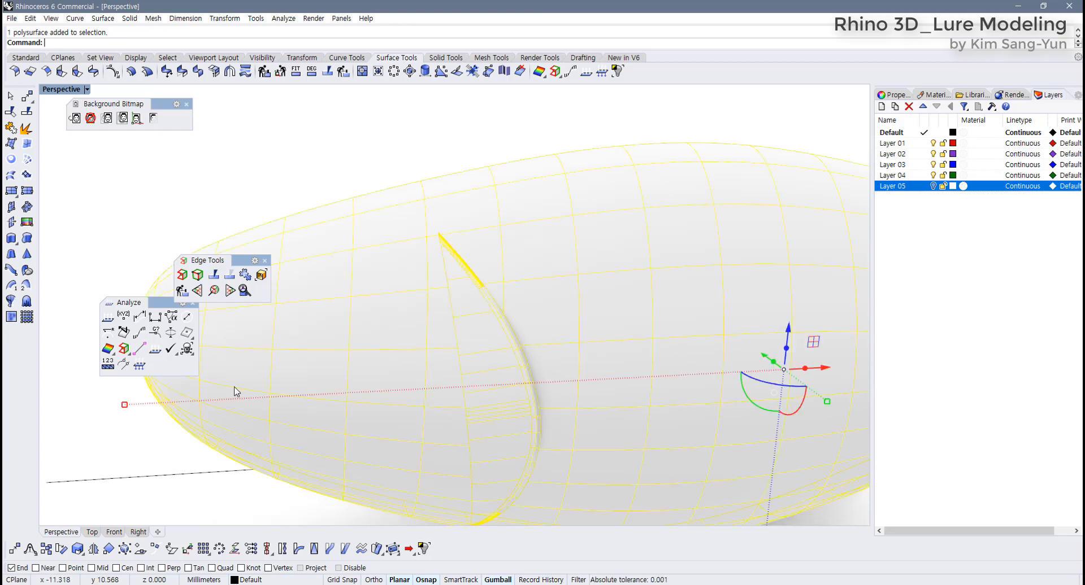
click(111, 355)
drag(140, 362, 310, 133)
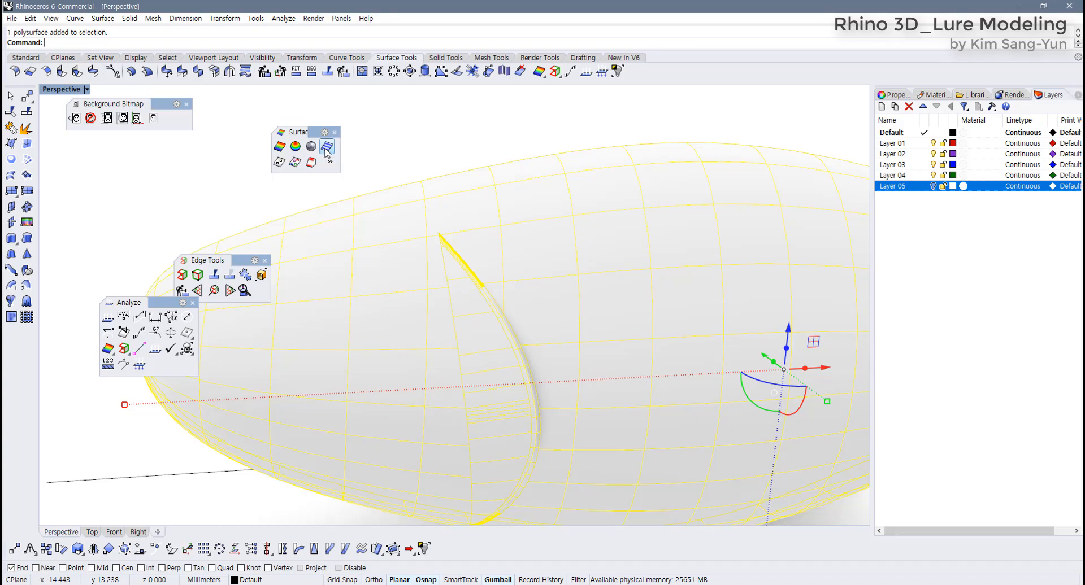
click(327, 148)
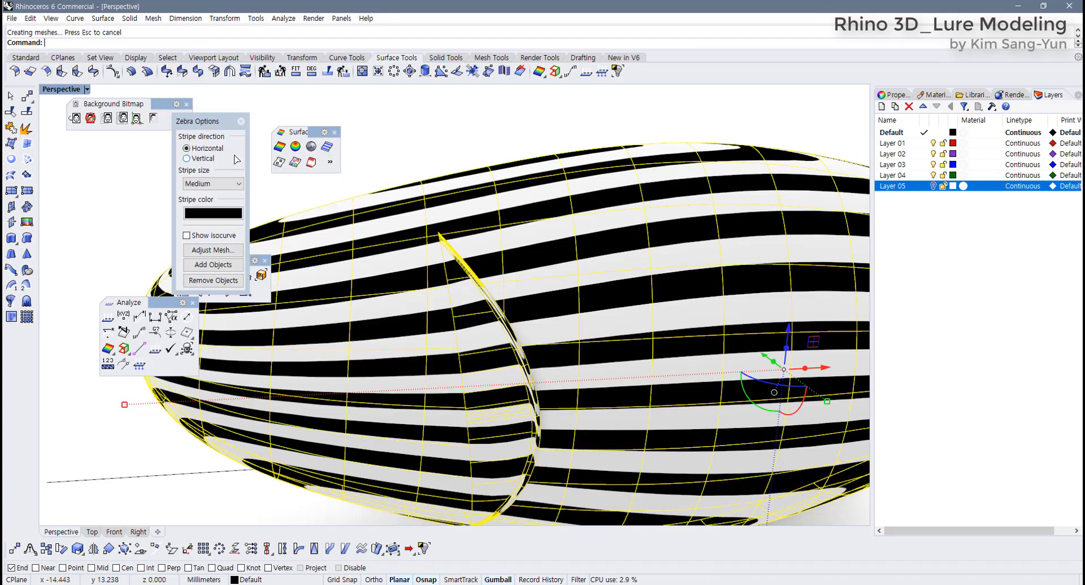
right_drag(390, 269, 409, 189)
click(192, 160)
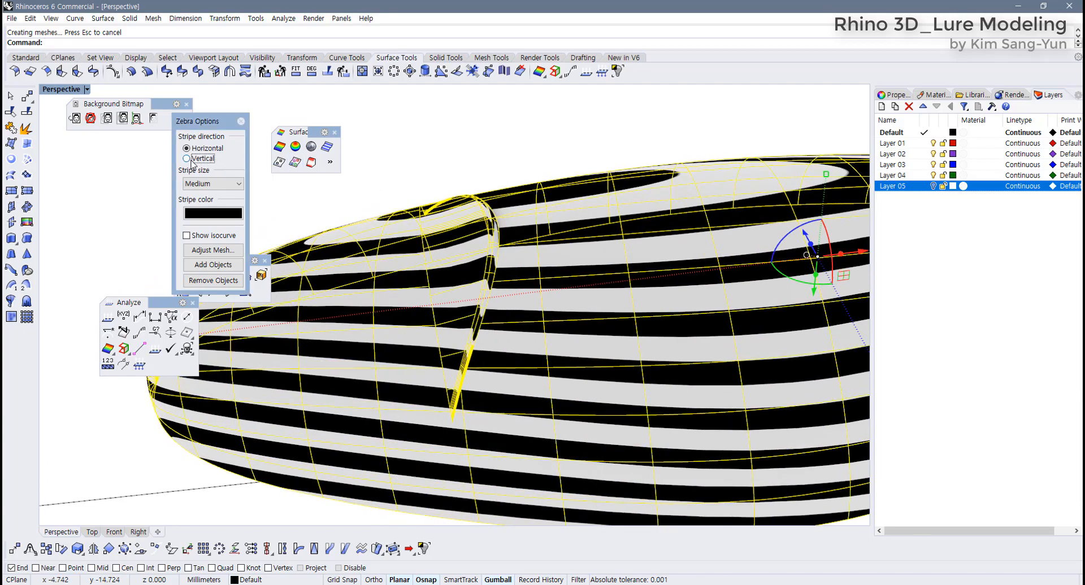
click(192, 148)
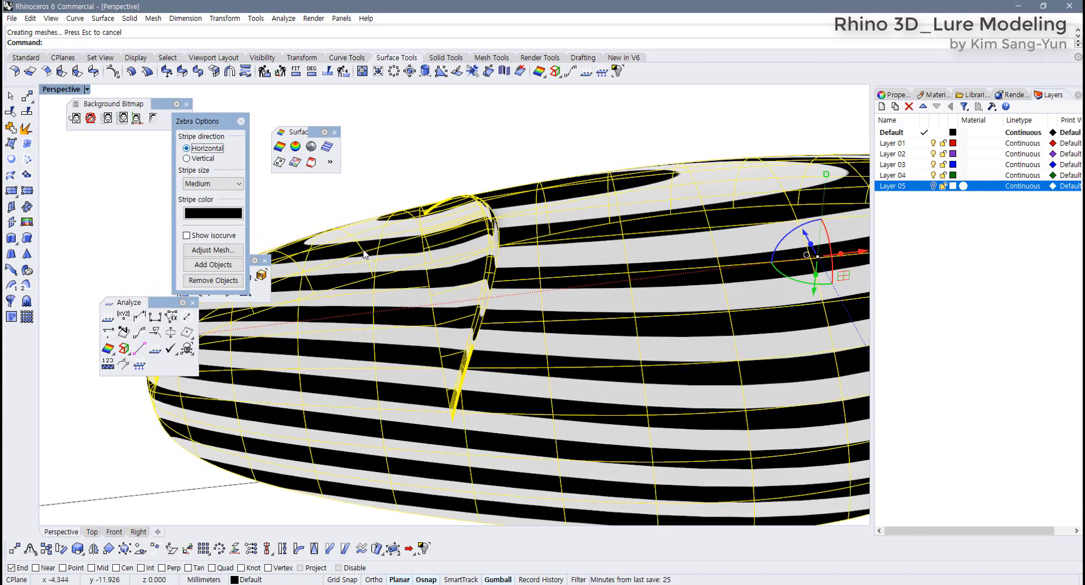
Examine the zebra stripe flow across the gill blend and the lower network patch, and end the Zebra analysis.
right_drag(429, 317, 482, 294)
scroll(441, 323, up, 6)
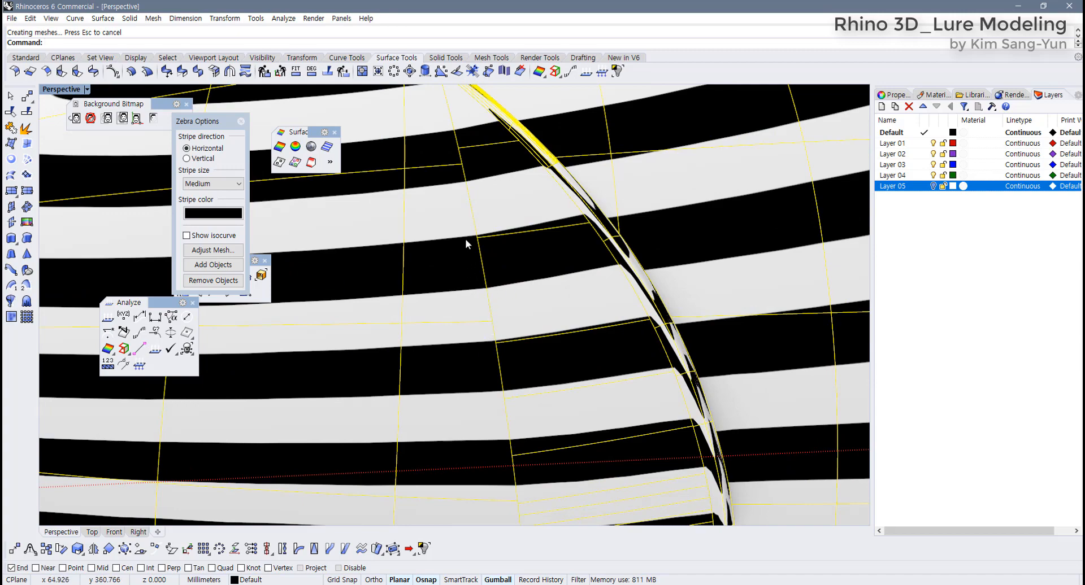
right_drag(511, 231, 428, 268)
scroll(473, 273, up, 8)
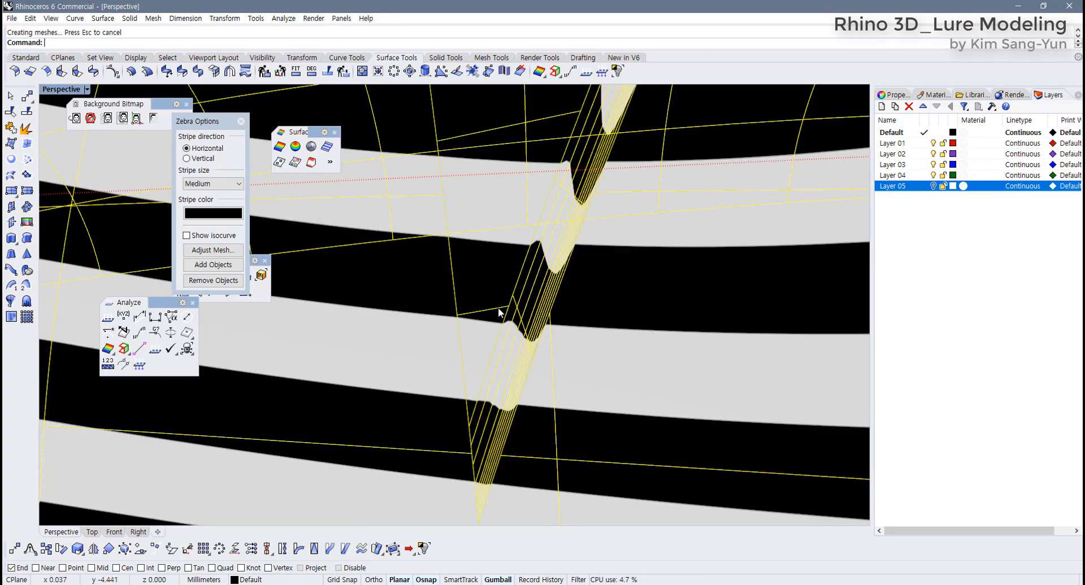
right_drag(498, 300, 491, 314)
scroll(488, 315, down, 4)
scroll(370, 226, down, 1)
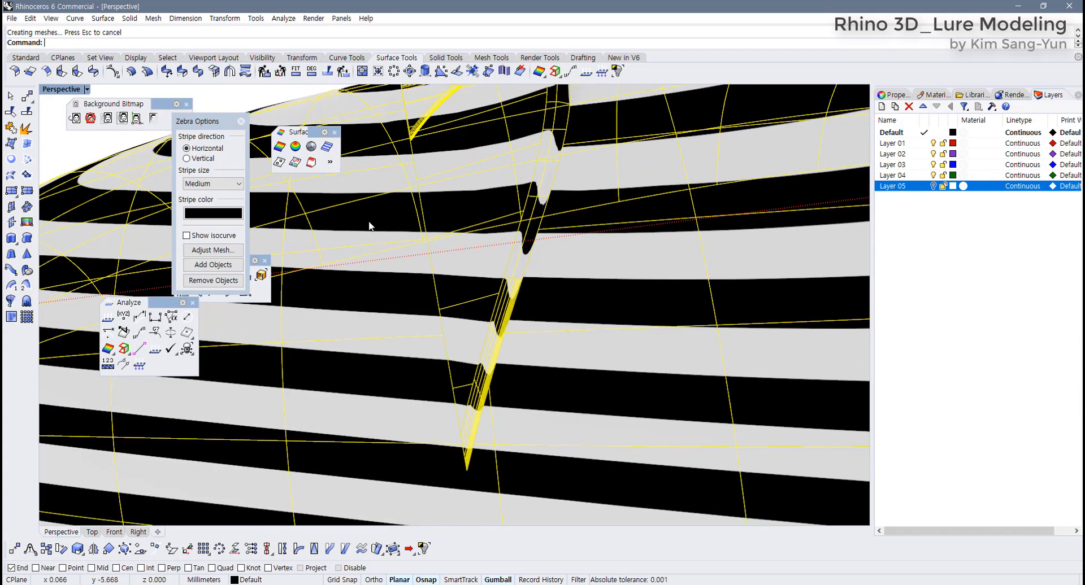
click(240, 122)
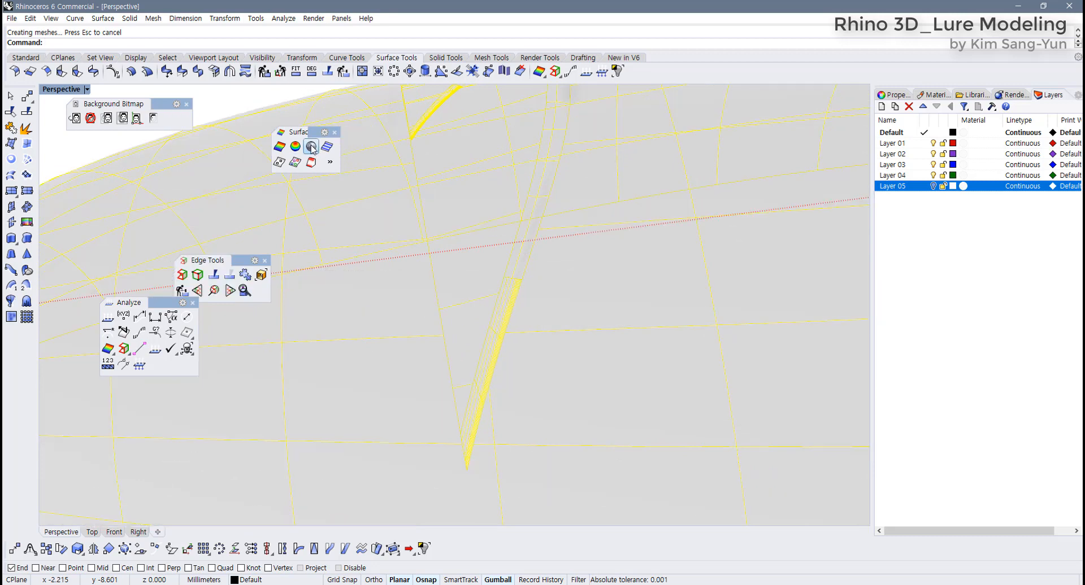
Show the arches.png environment map on the lure and examine the reflections around the gill seam.
click(312, 147)
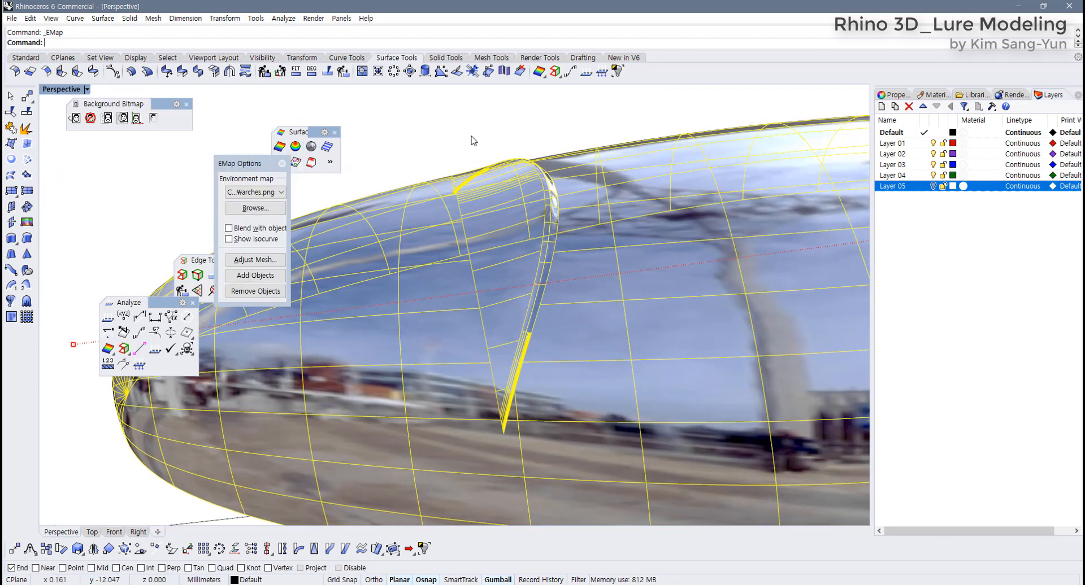
right_drag(474, 141, 558, 318)
scroll(490, 192, up, 9)
scroll(493, 215, down, 5)
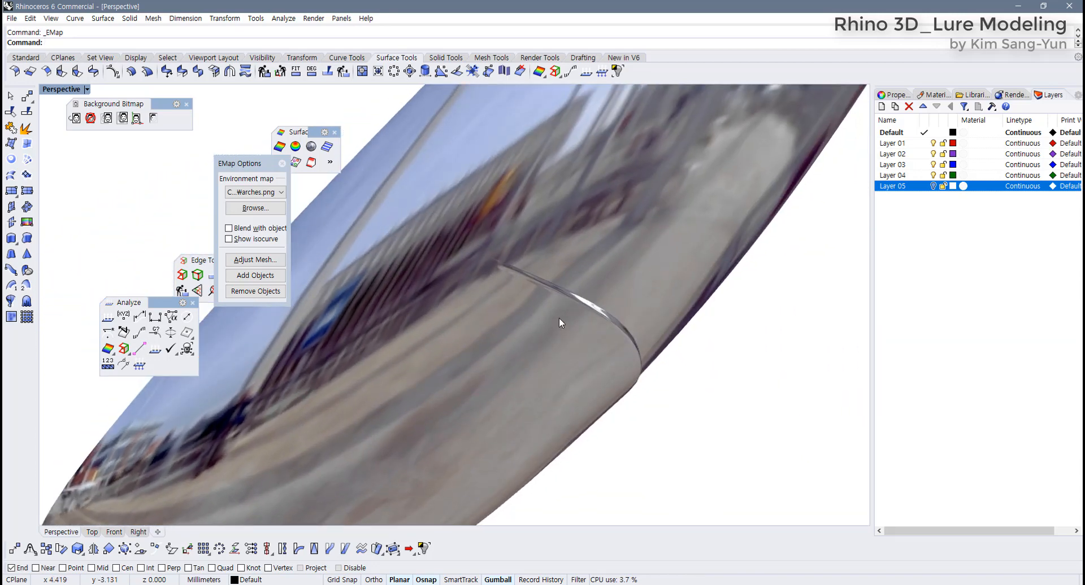
right_drag(440, 237, 424, 274)
scroll(423, 273, down, 4)
Compare the brushed gold, polished gold, sunroom 2 and space needle environment maps on the lure, examining reflections across the gill.
click(283, 193)
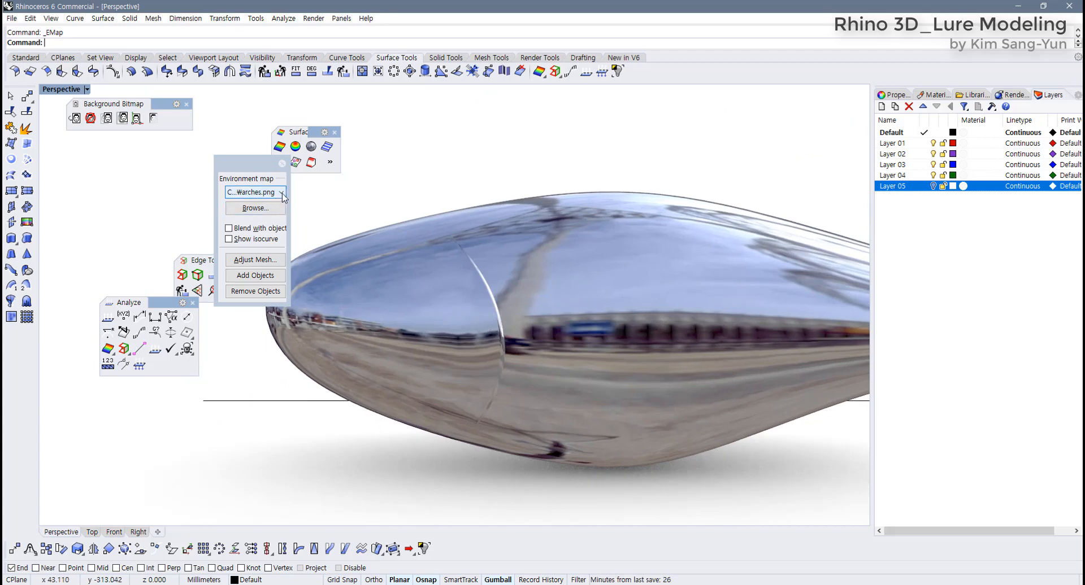
click(257, 211)
click(271, 192)
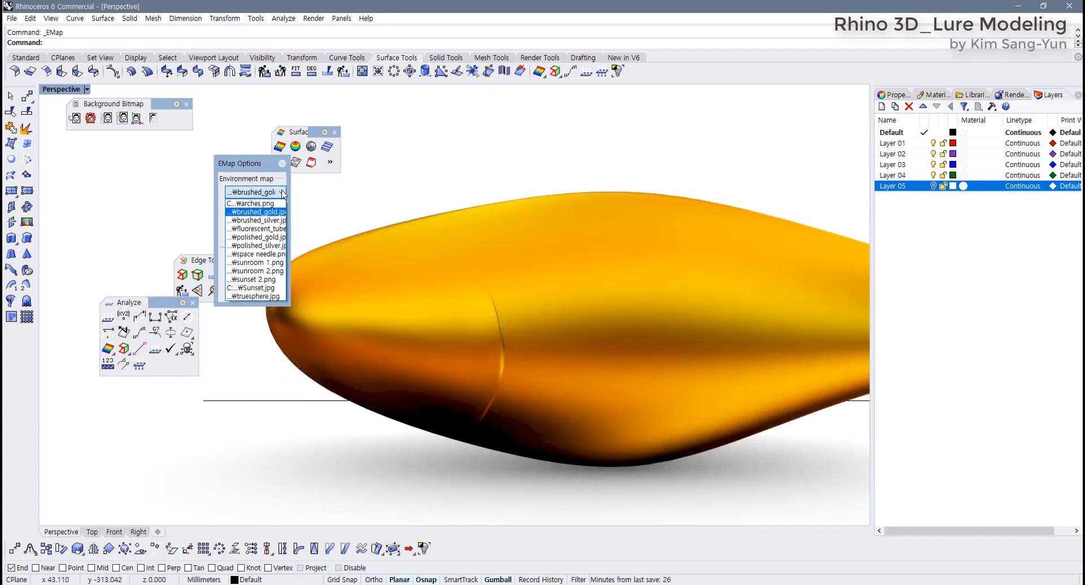
click(260, 237)
click(281, 193)
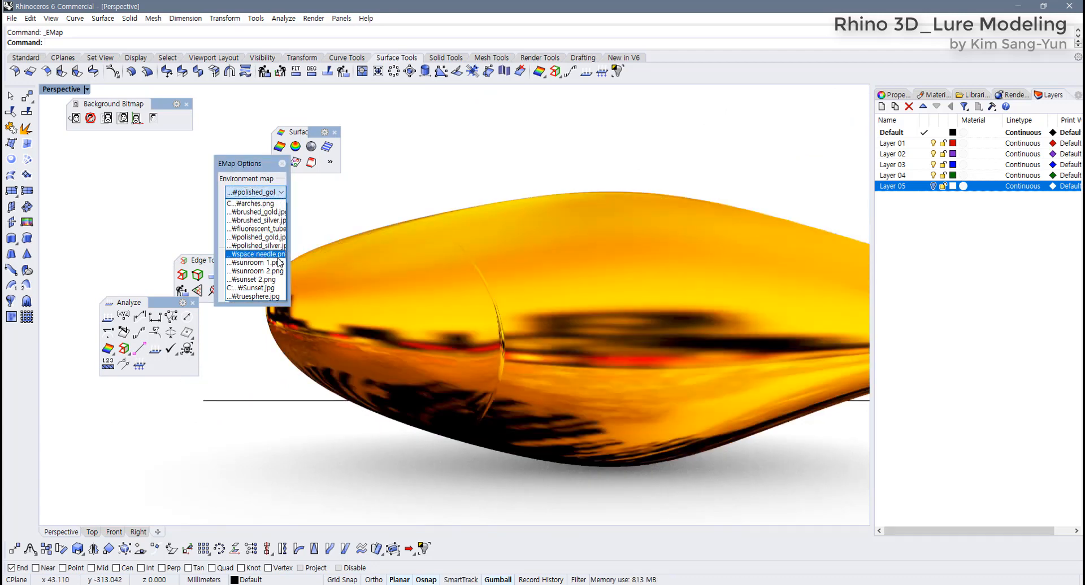
click(254, 272)
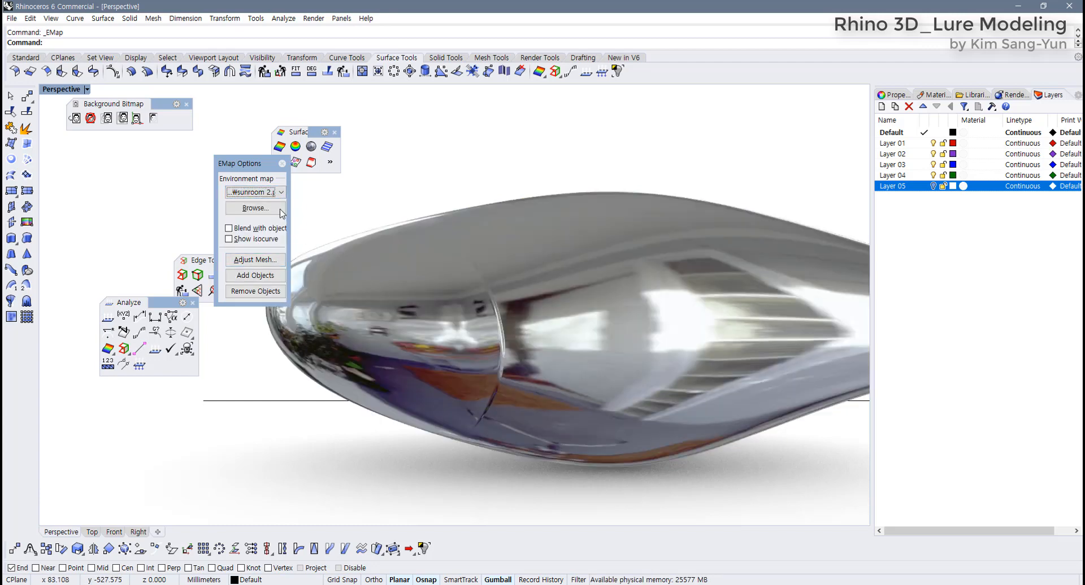
click(281, 193)
click(254, 256)
right_drag(414, 306, 473, 371)
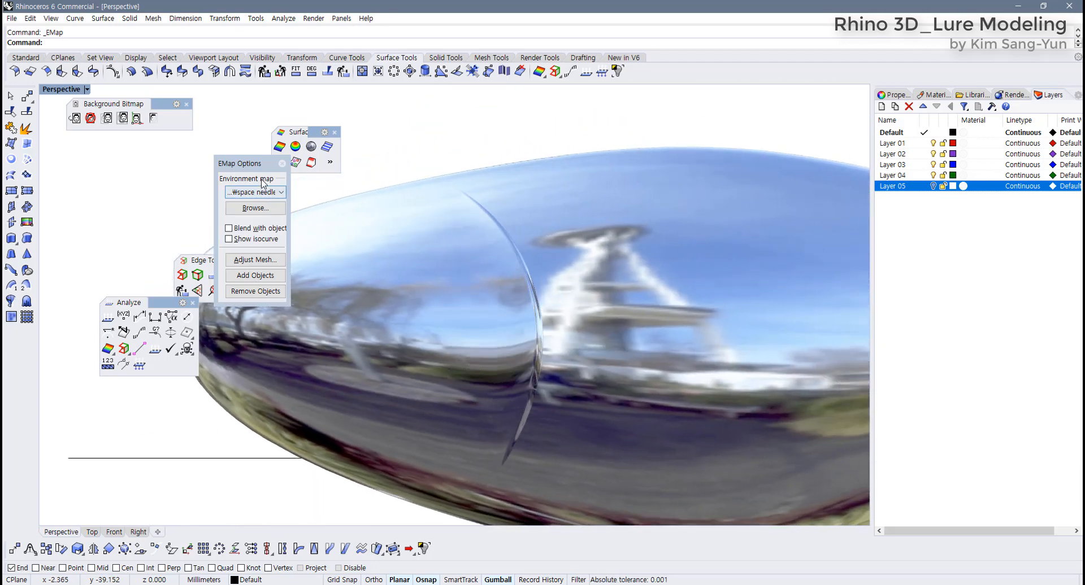
End the environment map analysis on the lure and clear the body selection.
click(283, 165)
click(335, 133)
click(436, 242)
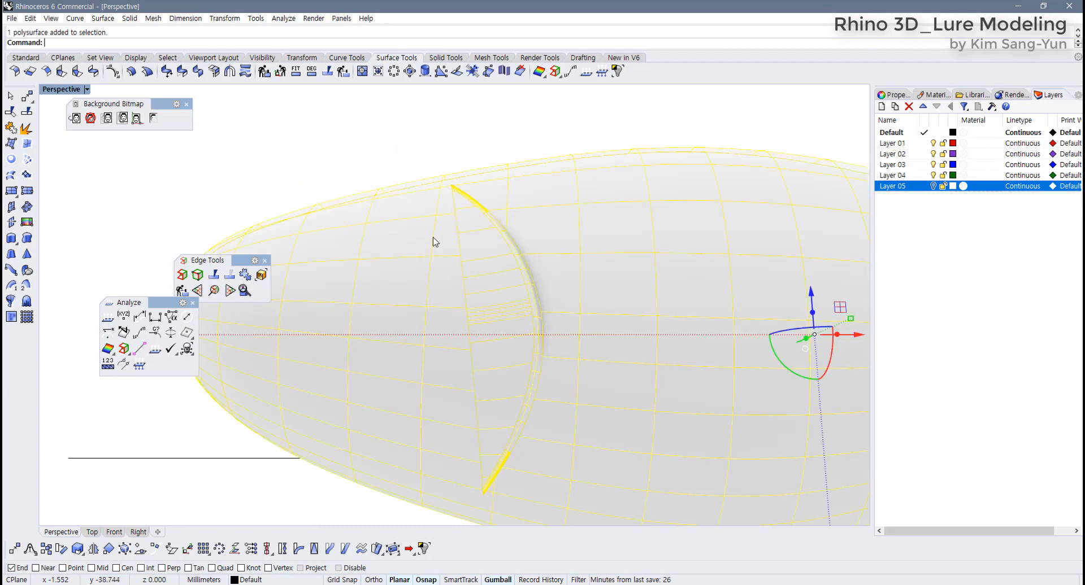
scroll(436, 242, down, 4)
right_drag(390, 309, 435, 315)
click(375, 155)
right_drag(373, 282, 350, 283)
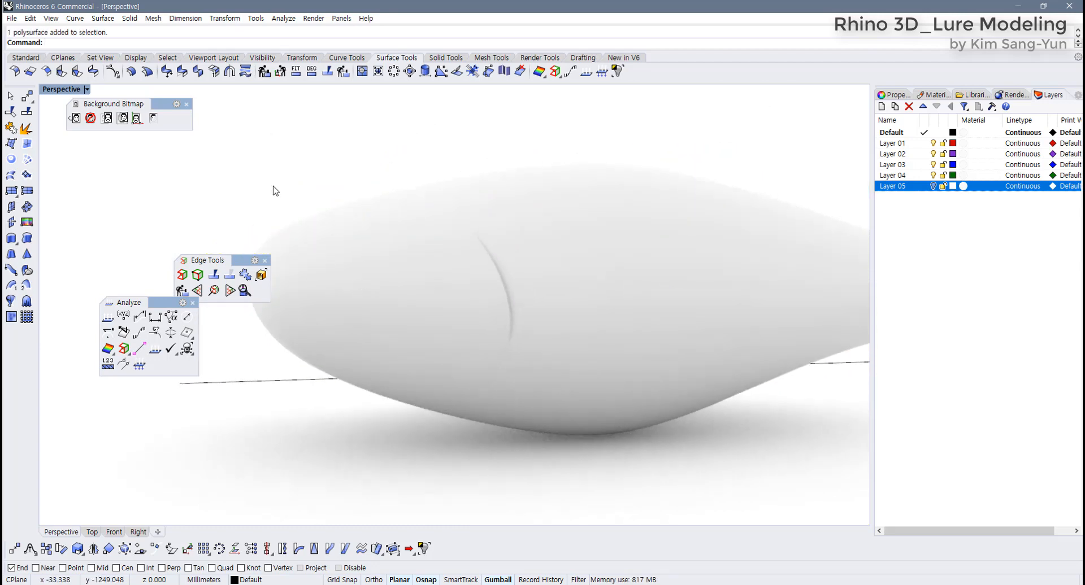
Set the Perspective viewport to the Shaded display mode.
click(88, 90)
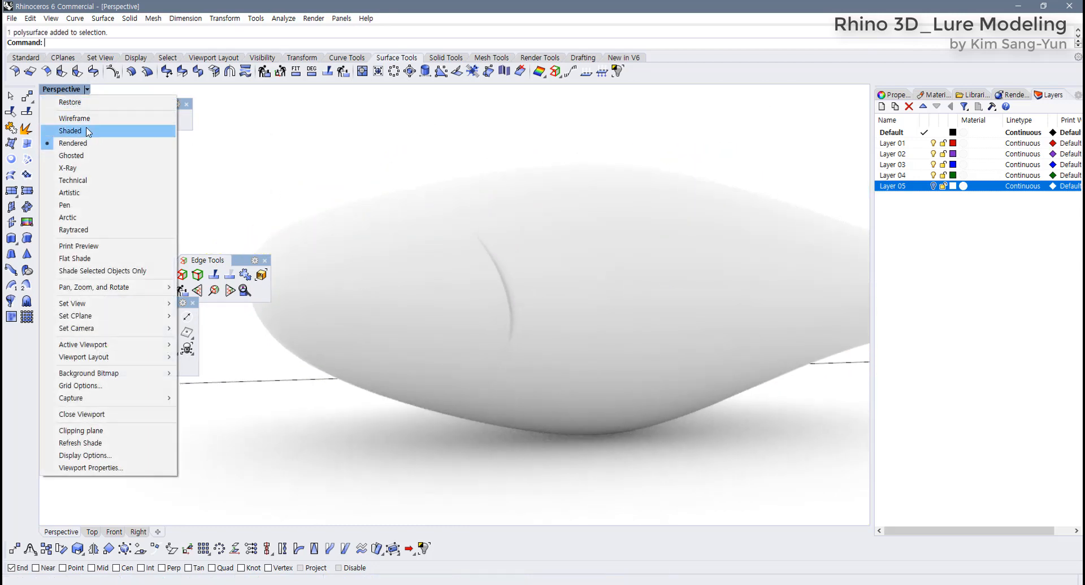
click(63, 130)
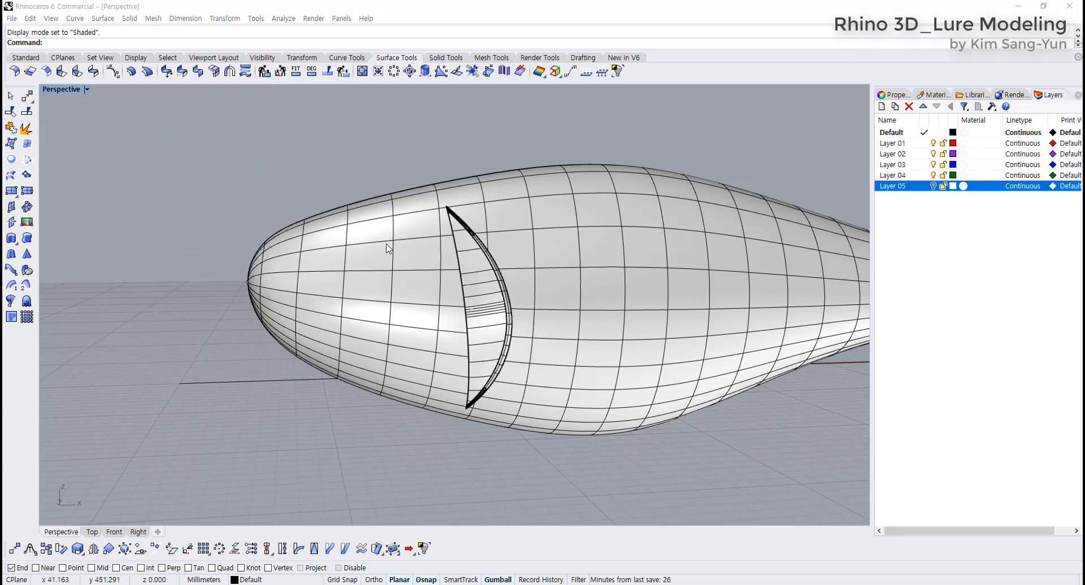
right_drag(388, 247, 389, 260)
Examine the head of the reference fish in a maximized Front view, framed closely around the eye.
double_click(50, 93)
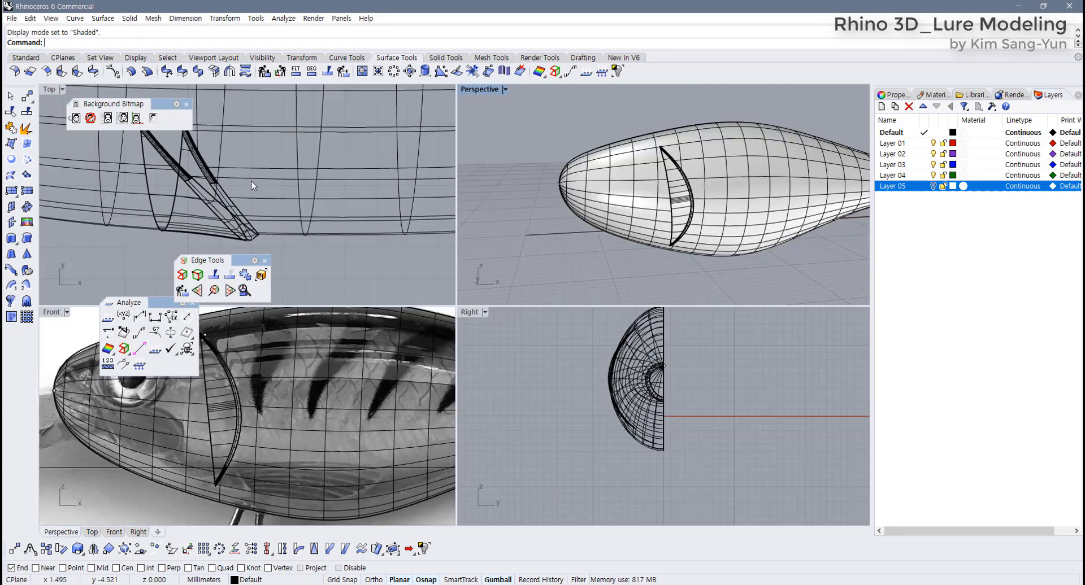
scroll(250, 180, down, 3)
scroll(253, 428, down, 4)
right_drag(248, 421, 293, 428)
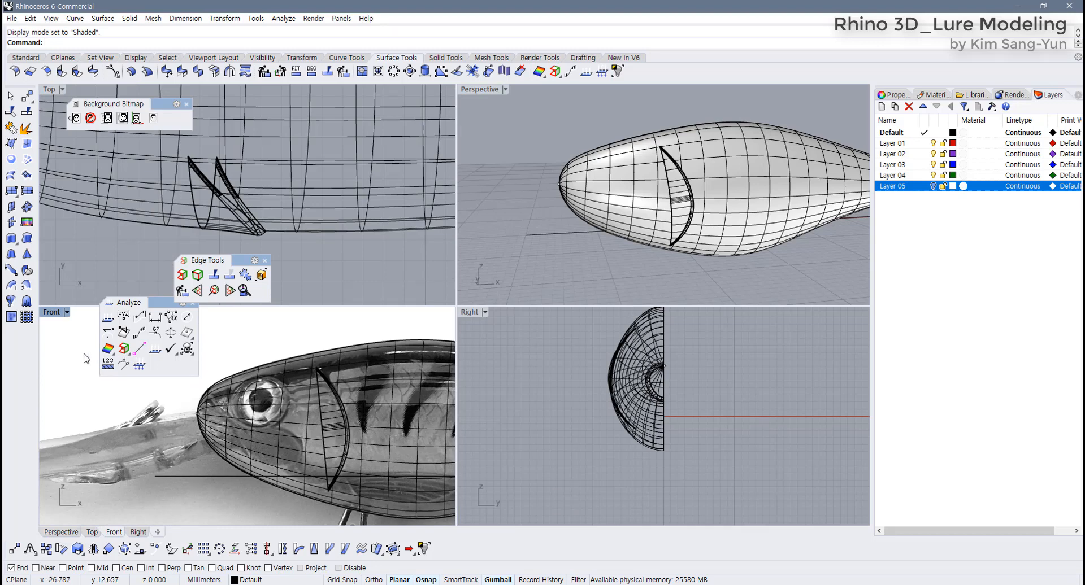
double_click(50, 314)
right_drag(514, 280, 456, 309)
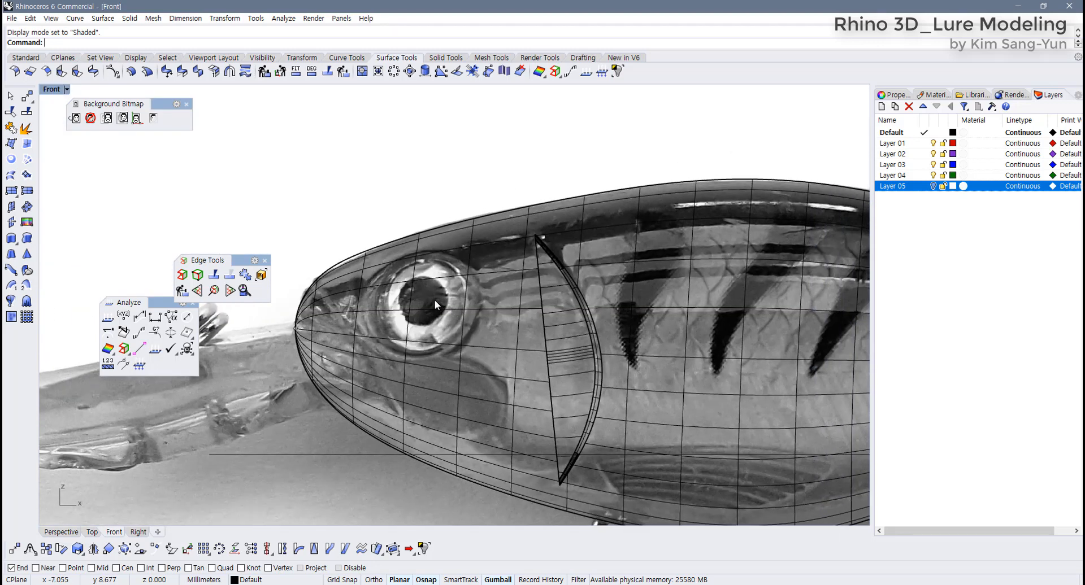
scroll(436, 300, down, 2)
right_drag(434, 347, 439, 294)
scroll(434, 280, up, 2)
scroll(439, 295, up, 2)
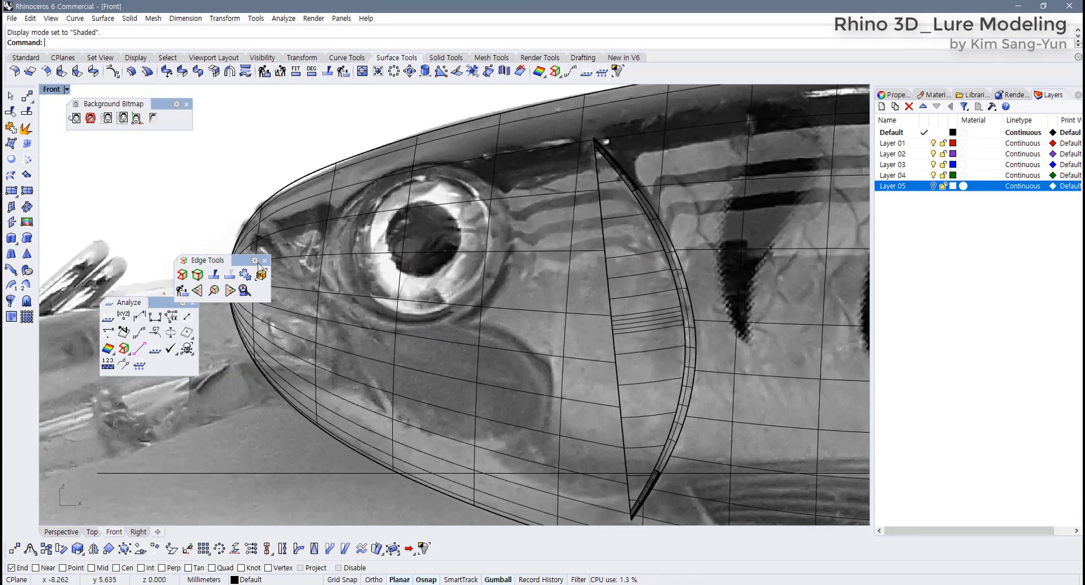
Trace the fish's eye in the Front view with a two-point diameter circle of about 2.82 mm radius.
click(21, 58)
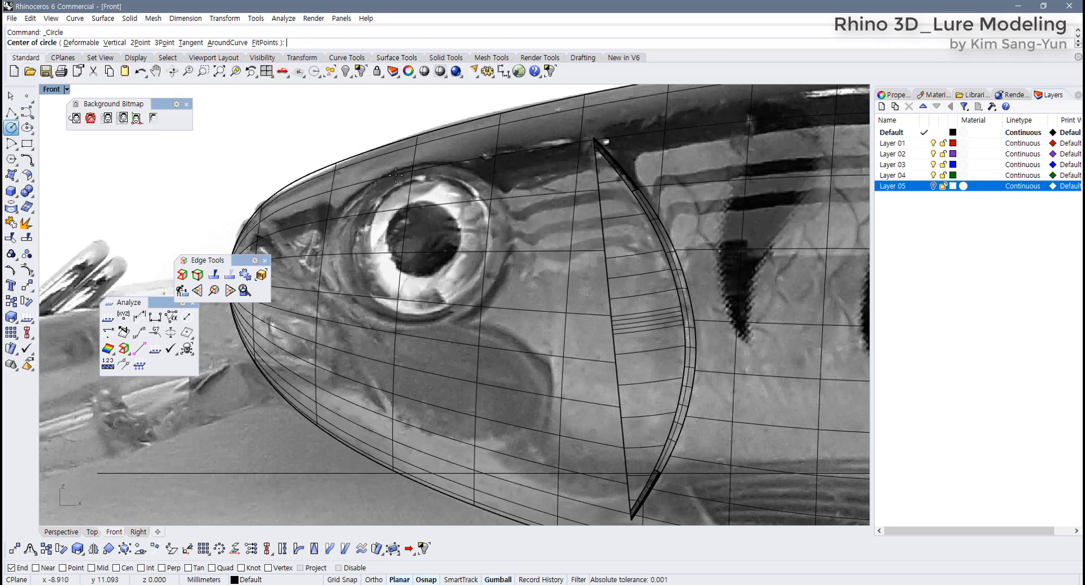
click(11, 129)
drag(61, 126, 176, 173)
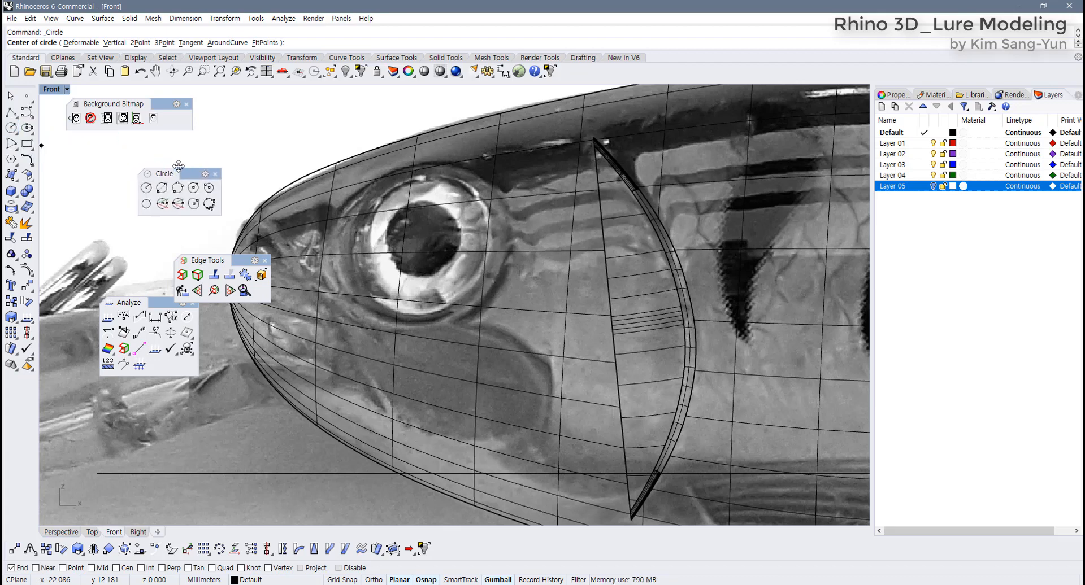
click(264, 261)
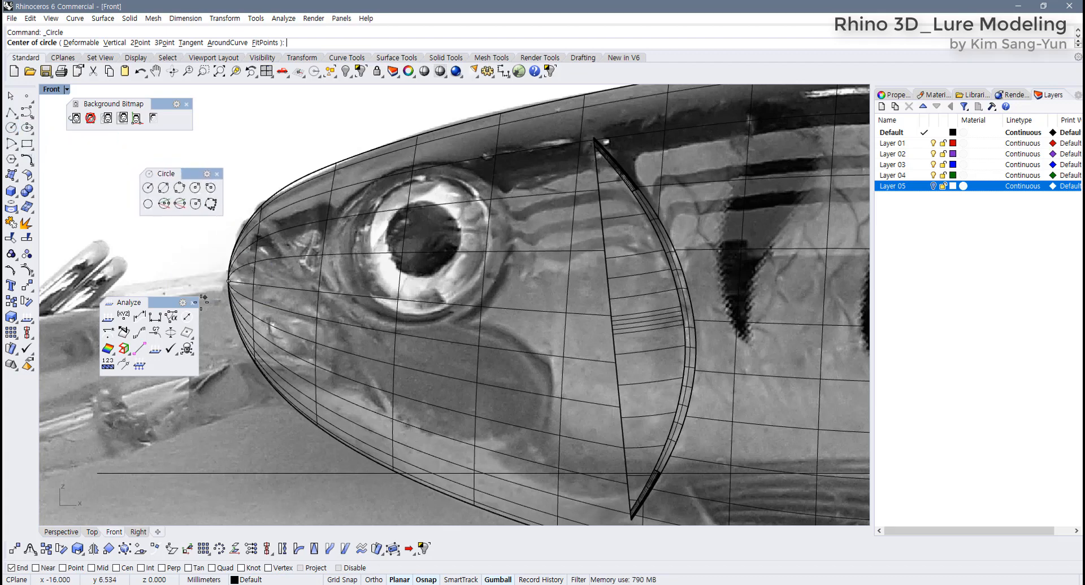
click(192, 304)
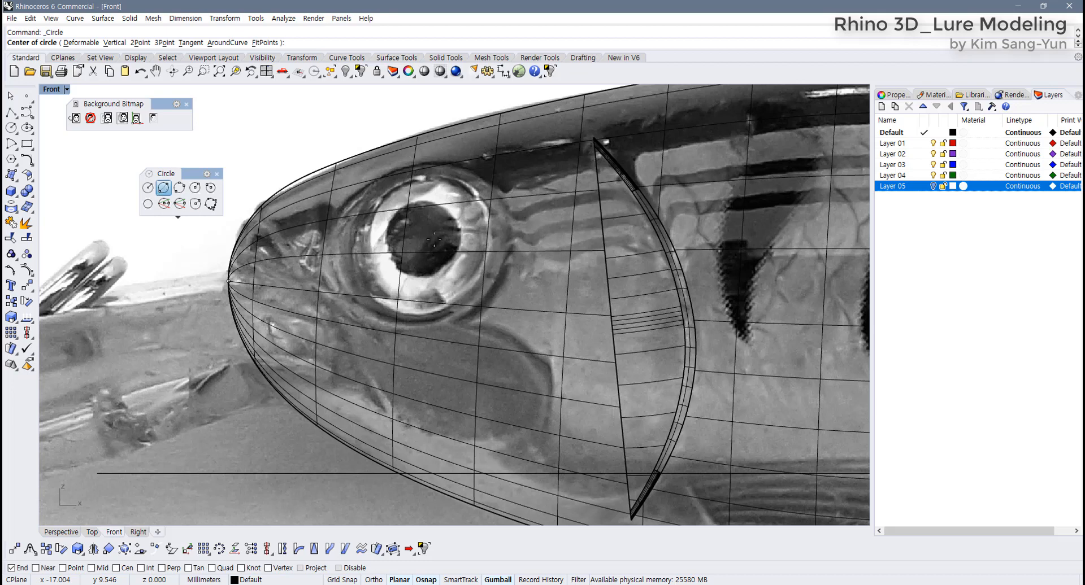
click(383, 179)
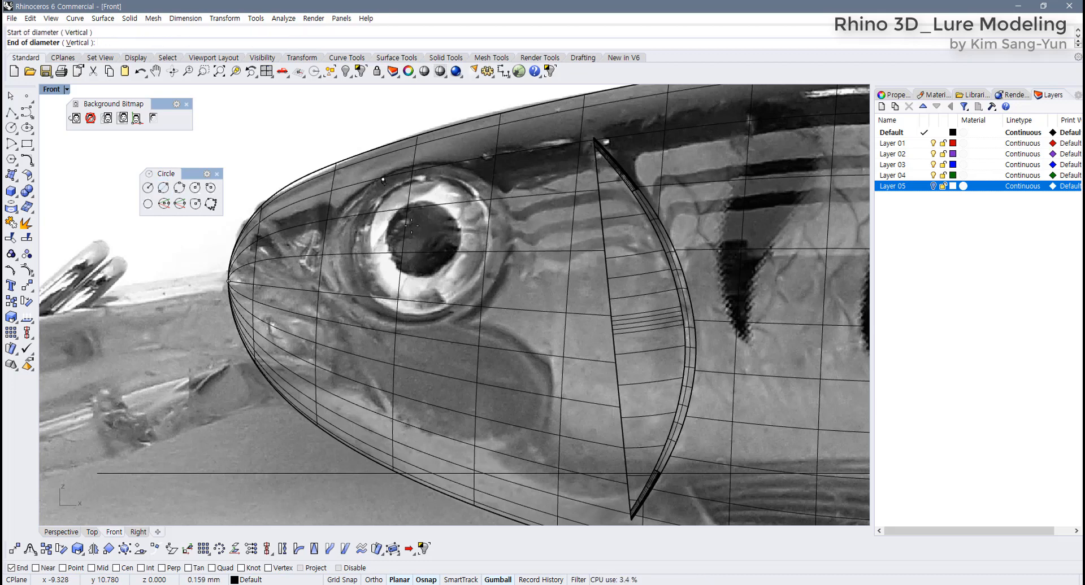
click(449, 316)
click(449, 317)
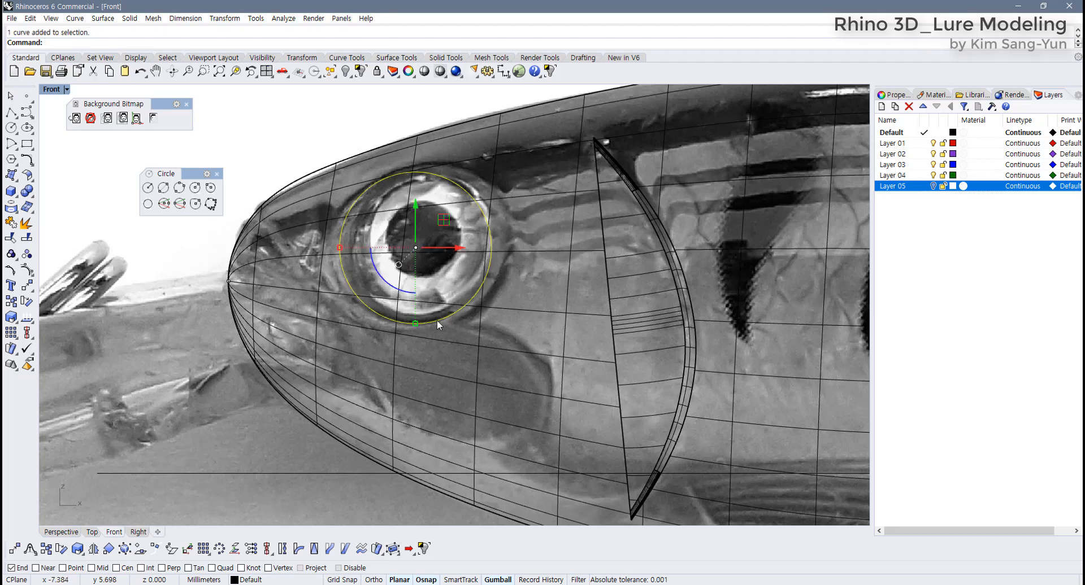
Dimension the radius of the circle traced around the eye, placing the text above the head.
click(505, 78)
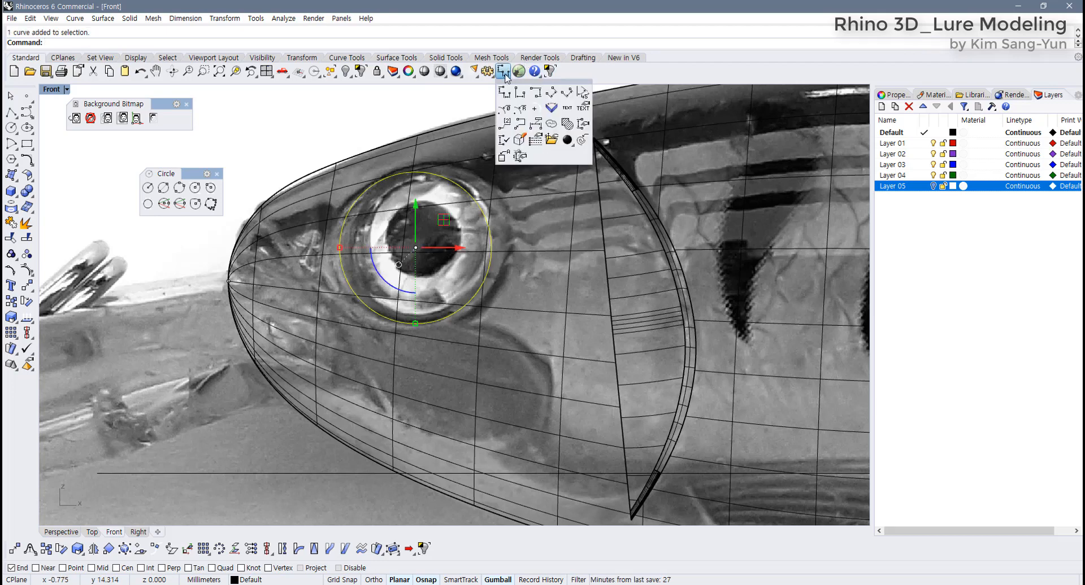
click(583, 93)
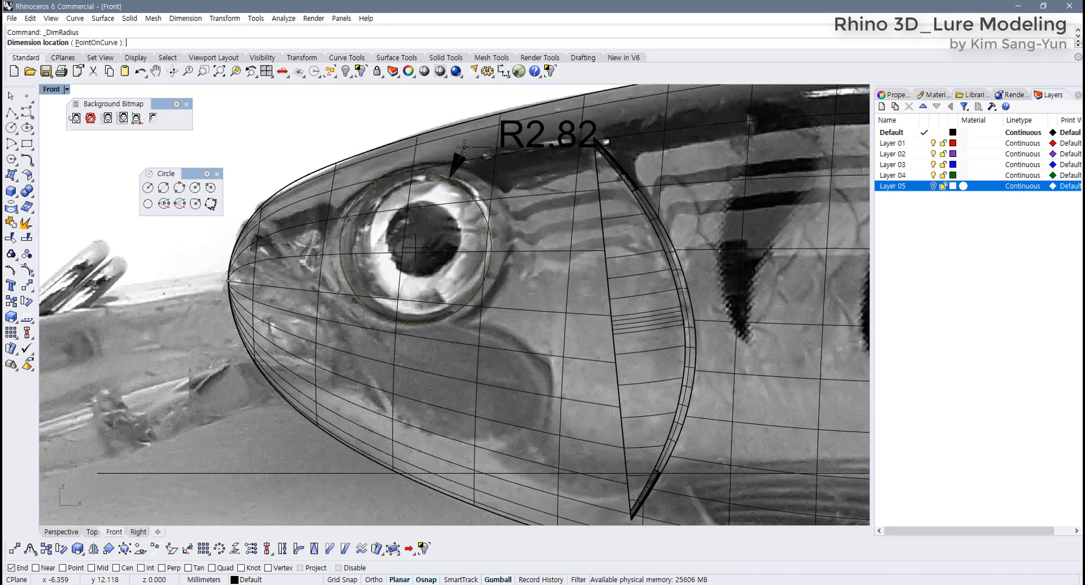
scroll(435, 149, down, 2)
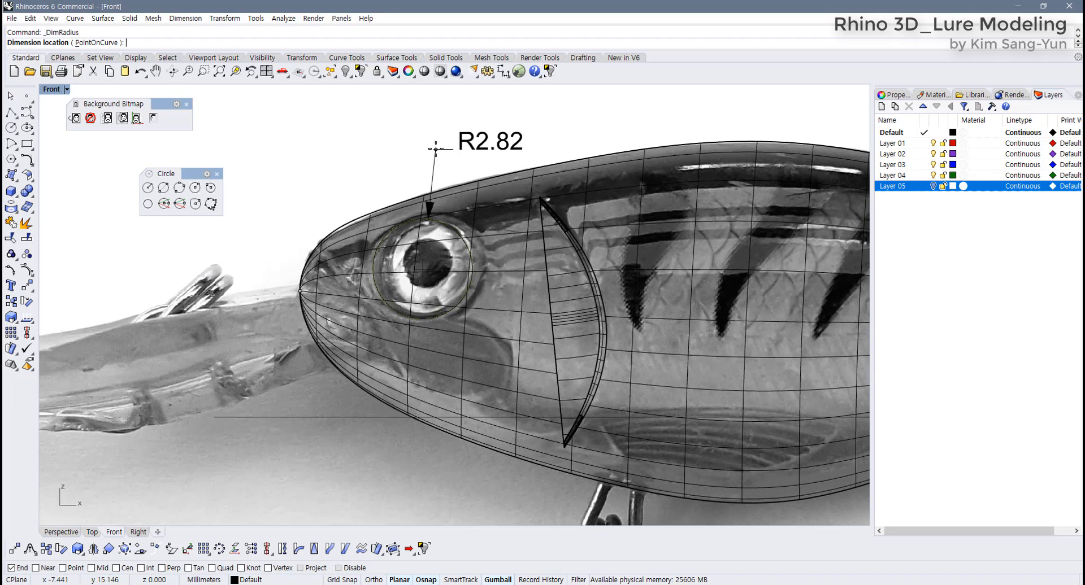
click(436, 149)
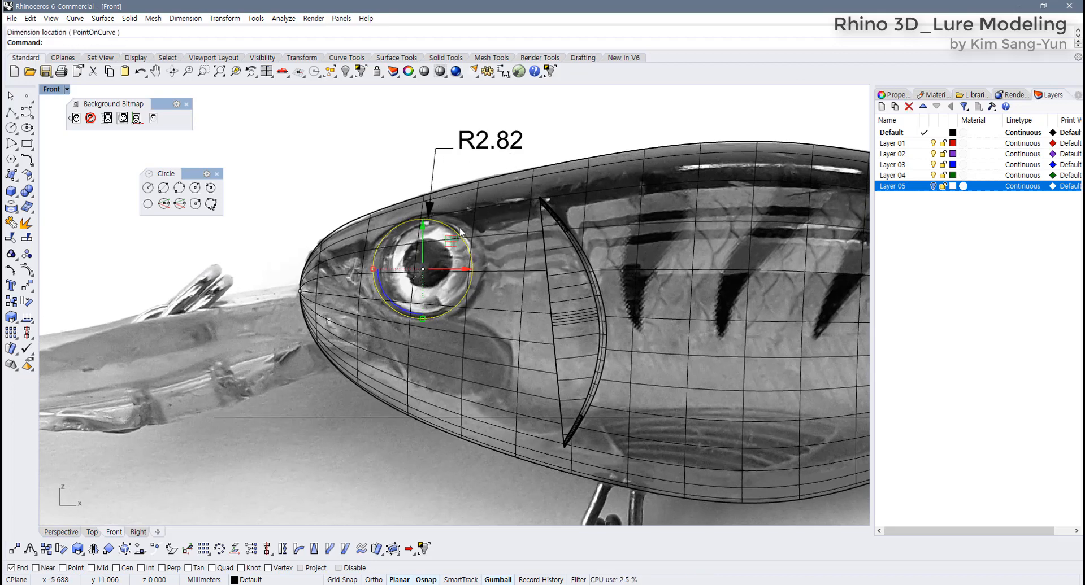
Delete the radius dimension and the circle traced around the eye, restoring the four-viewport layout.
click(444, 148)
key(Delete)
click(456, 238)
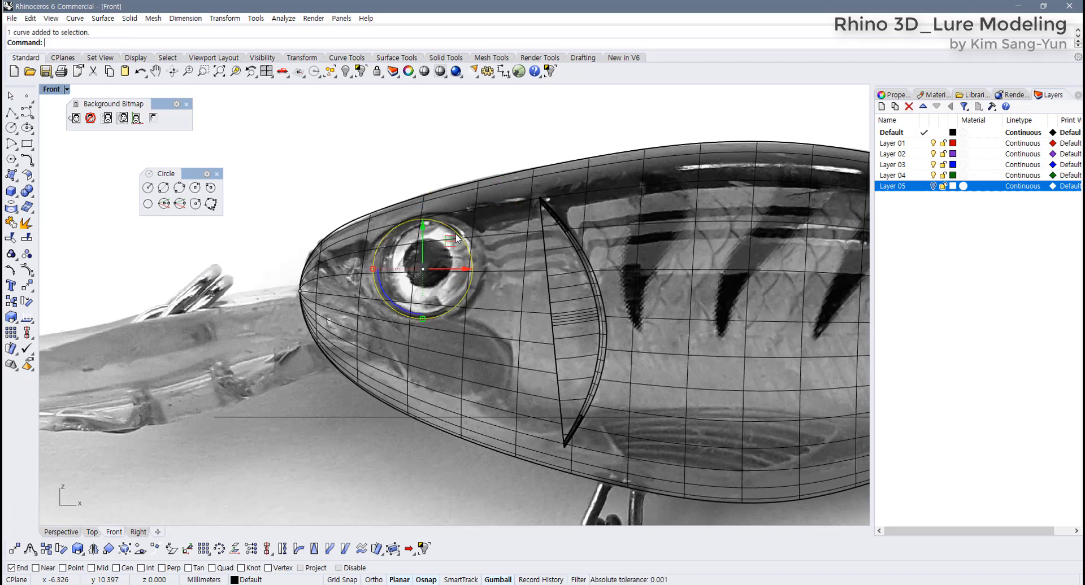
double_click(57, 96)
scroll(283, 208, down, 4)
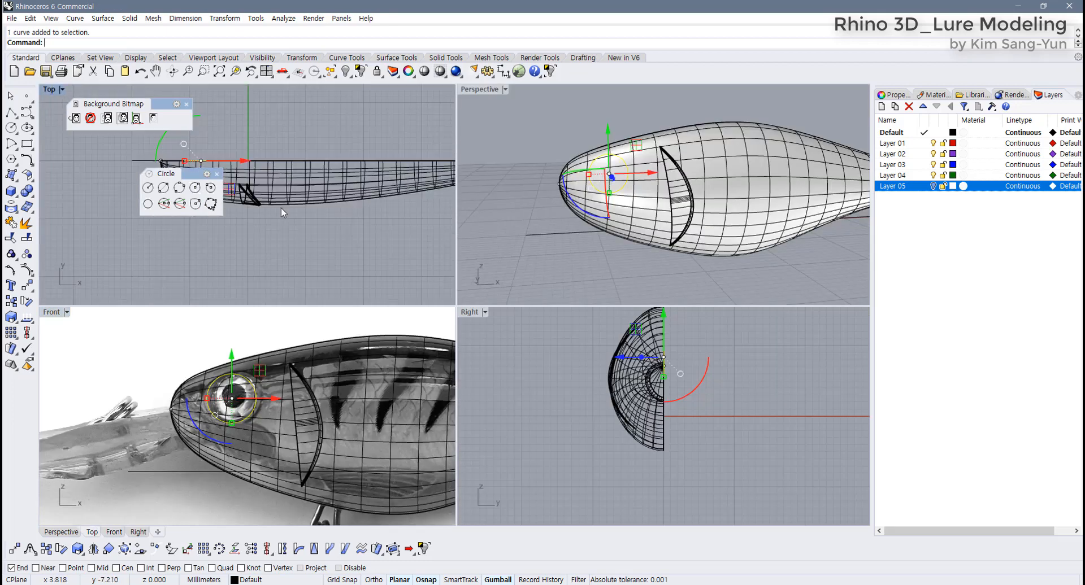
key(Delete)
Draw a circle with a radius of 2.82 mm in the Top view, in the empty space below the lure body.
scroll(325, 233, up, 4)
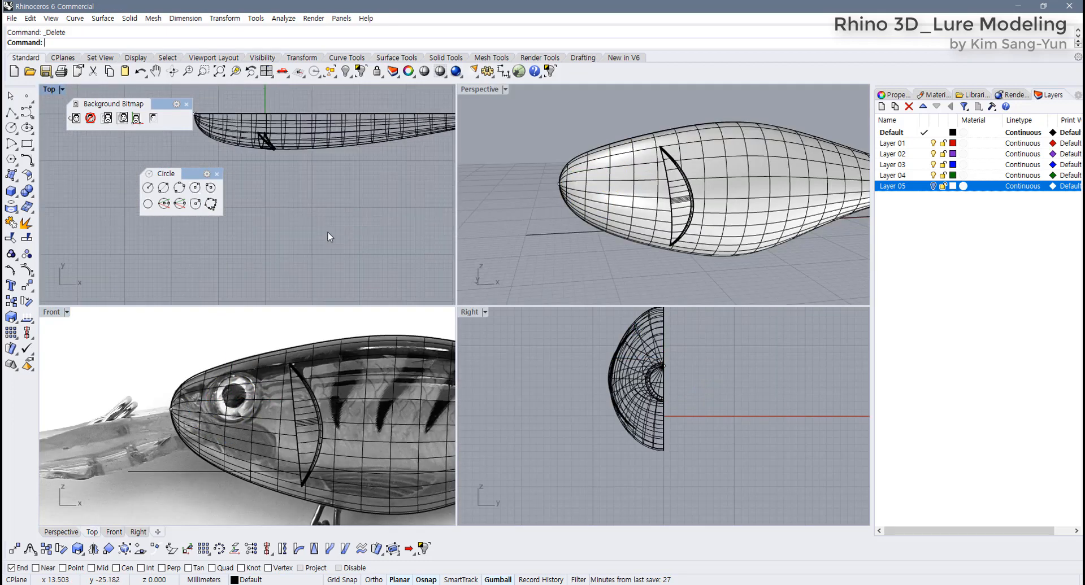
click(11, 128)
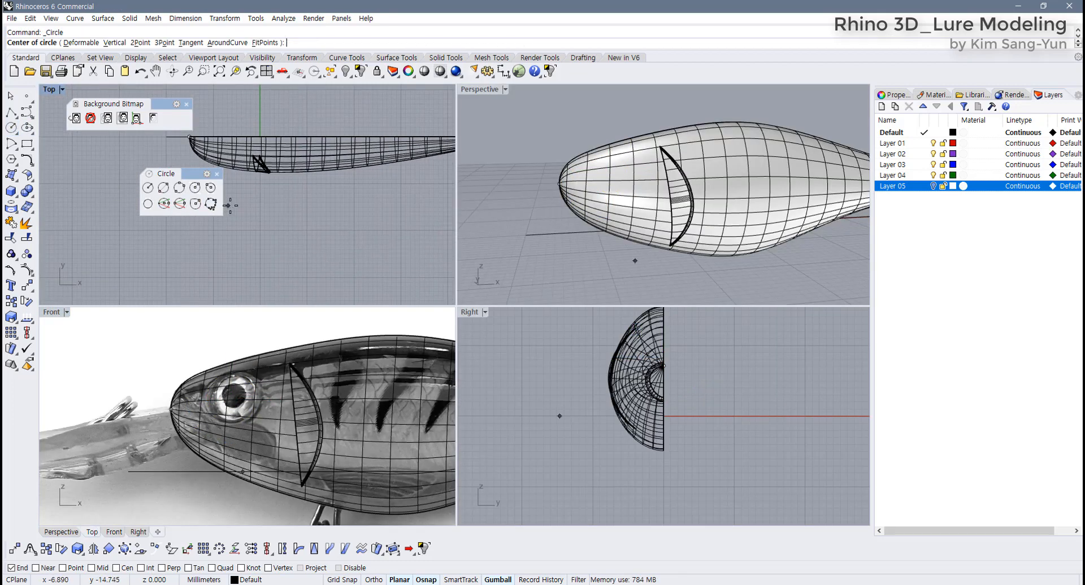
scroll(294, 227, up, 1)
click(292, 225)
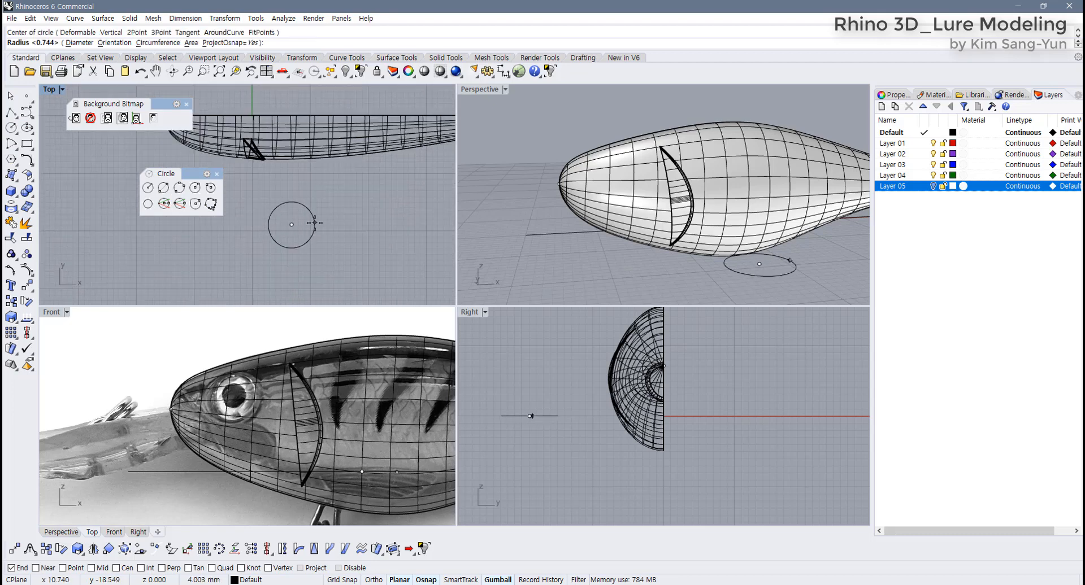
text(2)
key(Return)
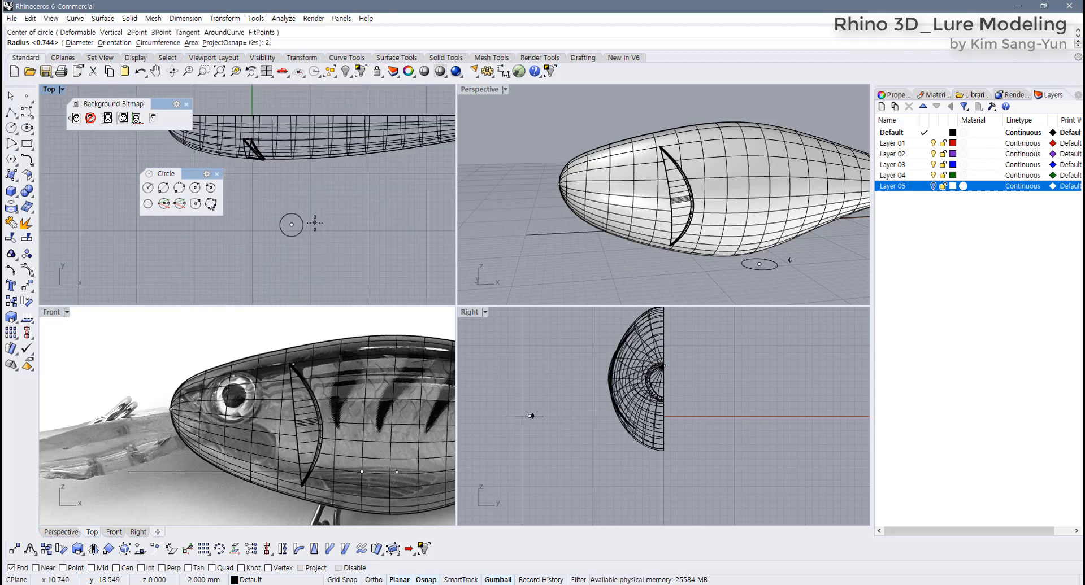
text(.82)
key(Return)
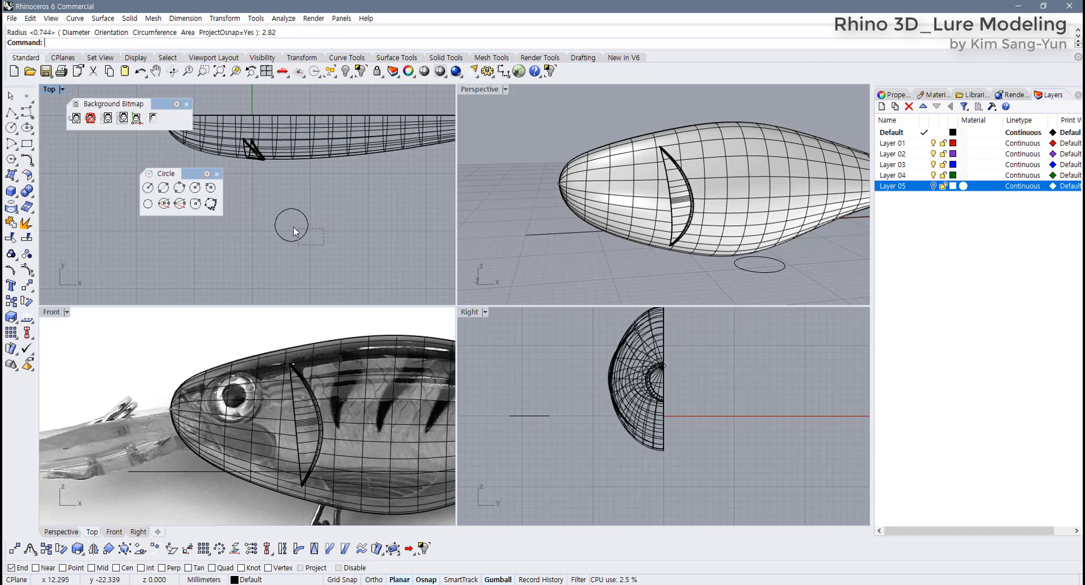
Select the new circle and float the deformation tools beside the circle tools.
click(296, 241)
scroll(304, 255, up, 2)
scroll(220, 452, up, 5)
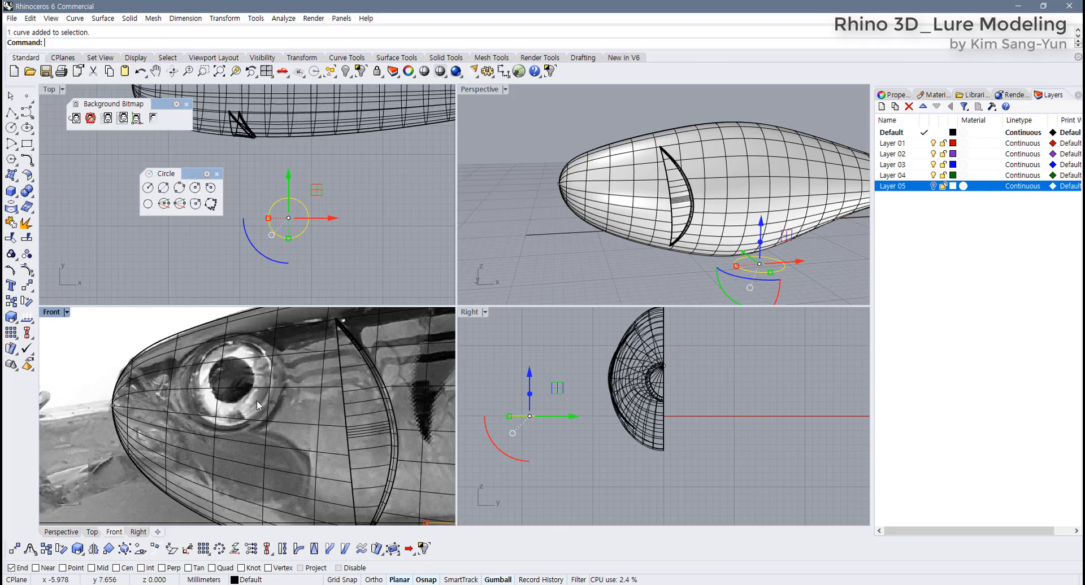
right_drag(182, 119, 319, 185)
scroll(226, 150, up, 3)
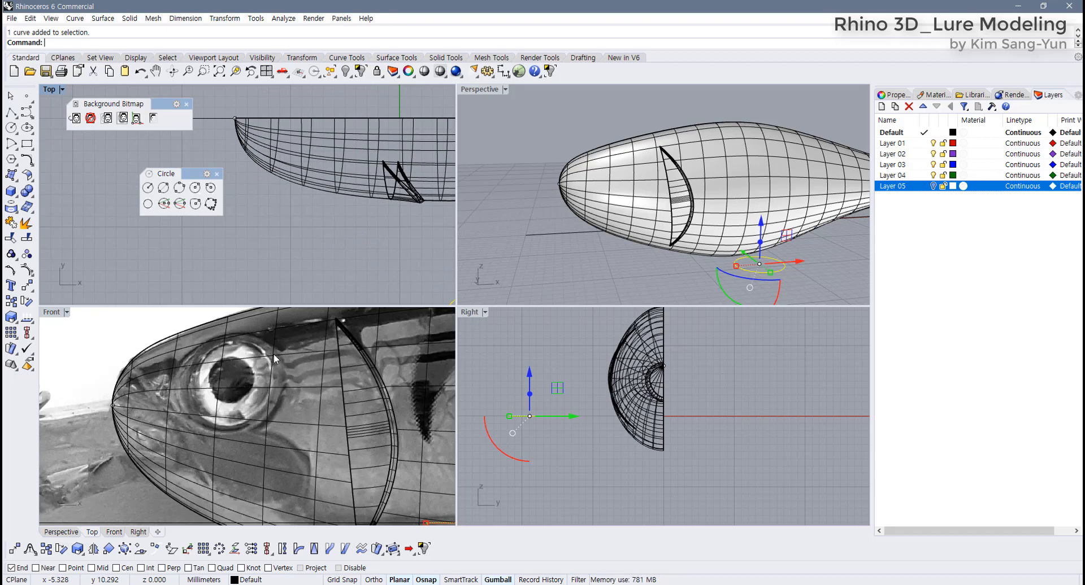
right_drag(299, 198, 285, 167)
right_drag(358, 242, 331, 243)
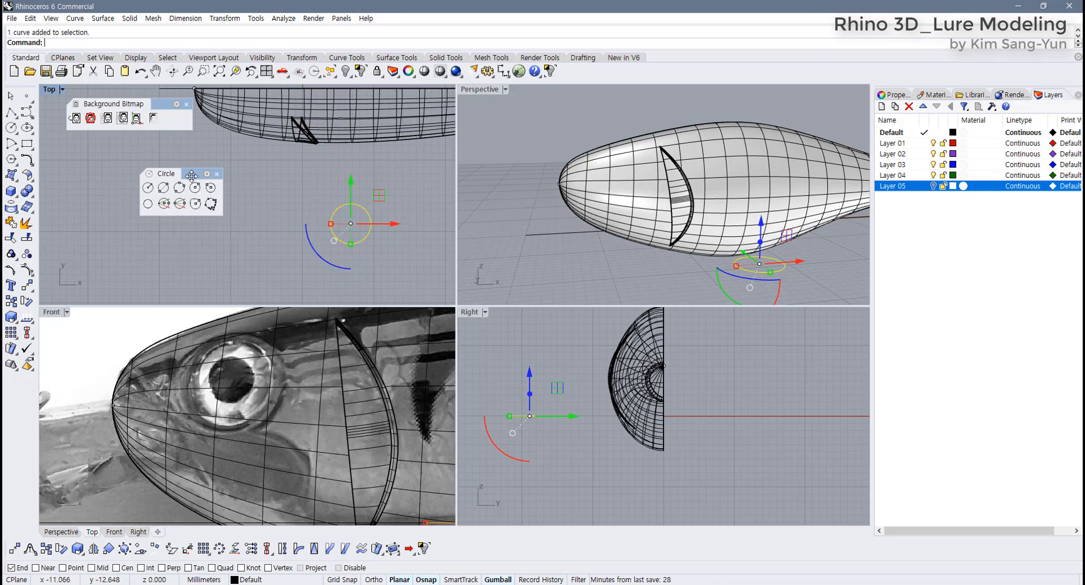
drag(189, 174, 137, 186)
right_drag(235, 237, 245, 240)
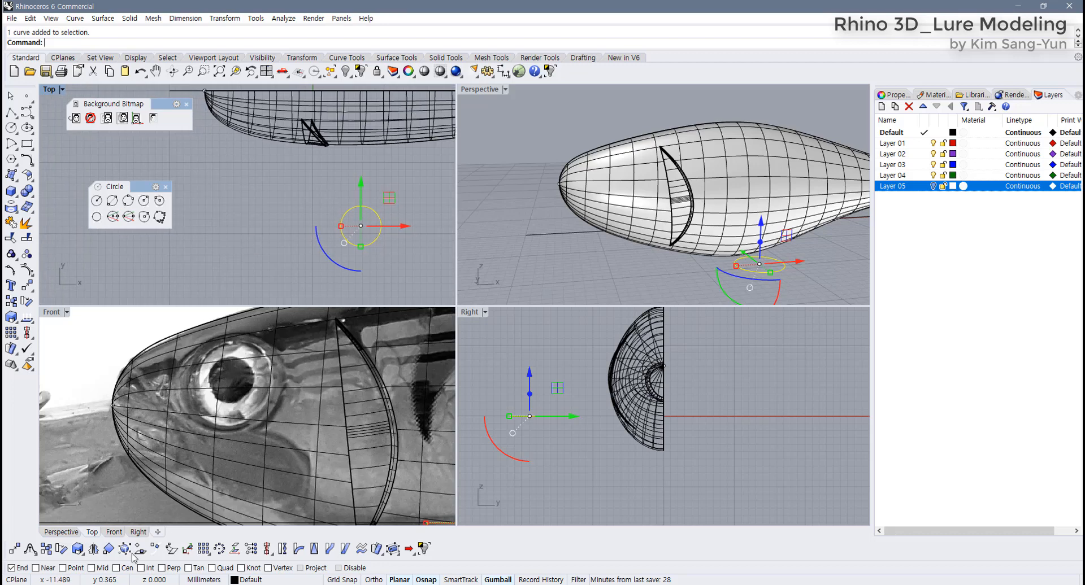
click(302, 57)
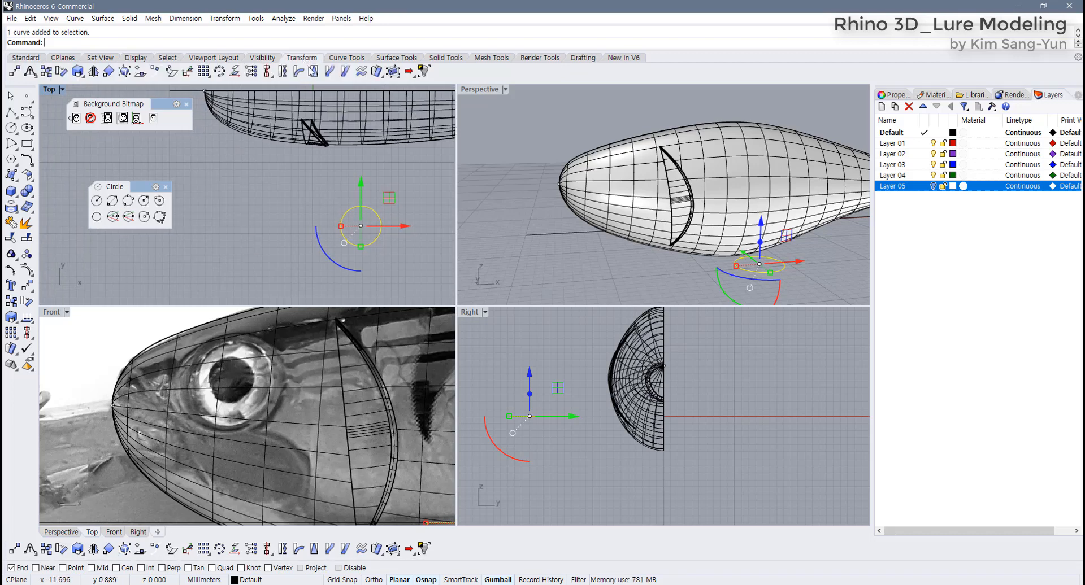
click(380, 76)
drag(389, 88, 199, 184)
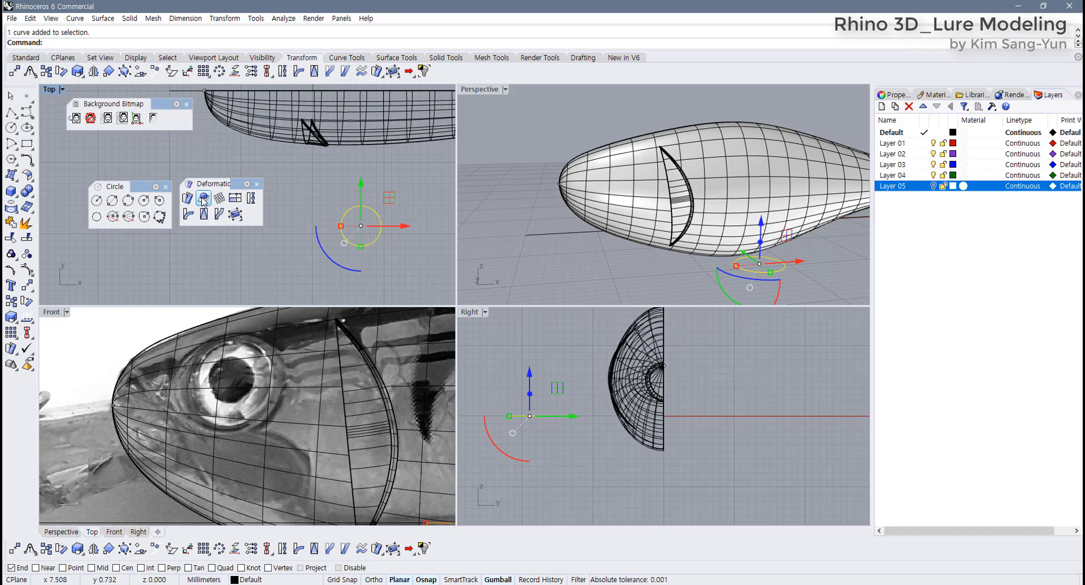
Draw a small sphere in the Top view, in the empty space beside the existing circle below the lure body.
double_click(49, 90)
scroll(270, 192, down, 4)
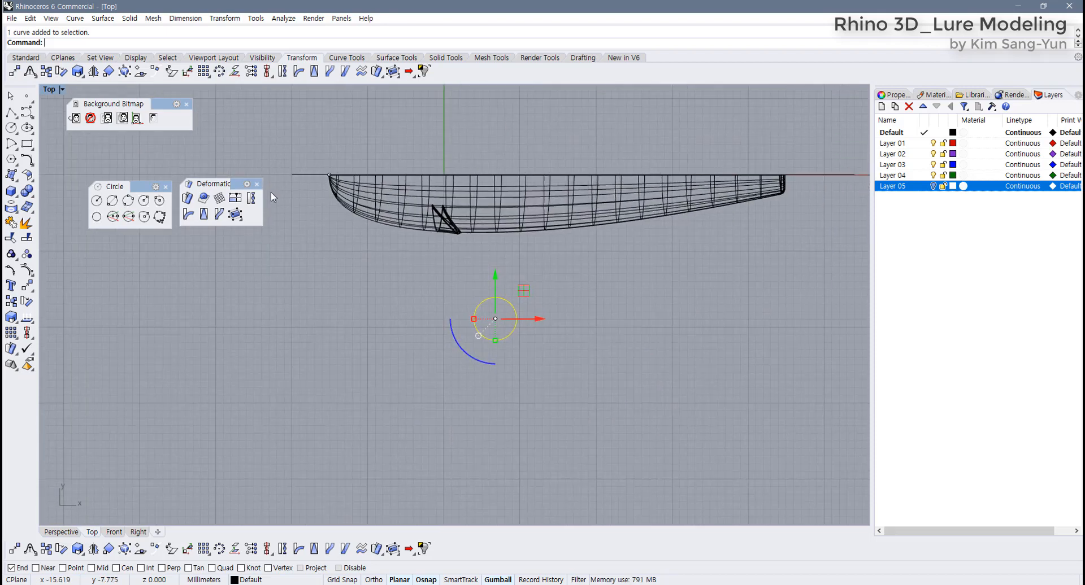
double_click(49, 89)
click(14, 194)
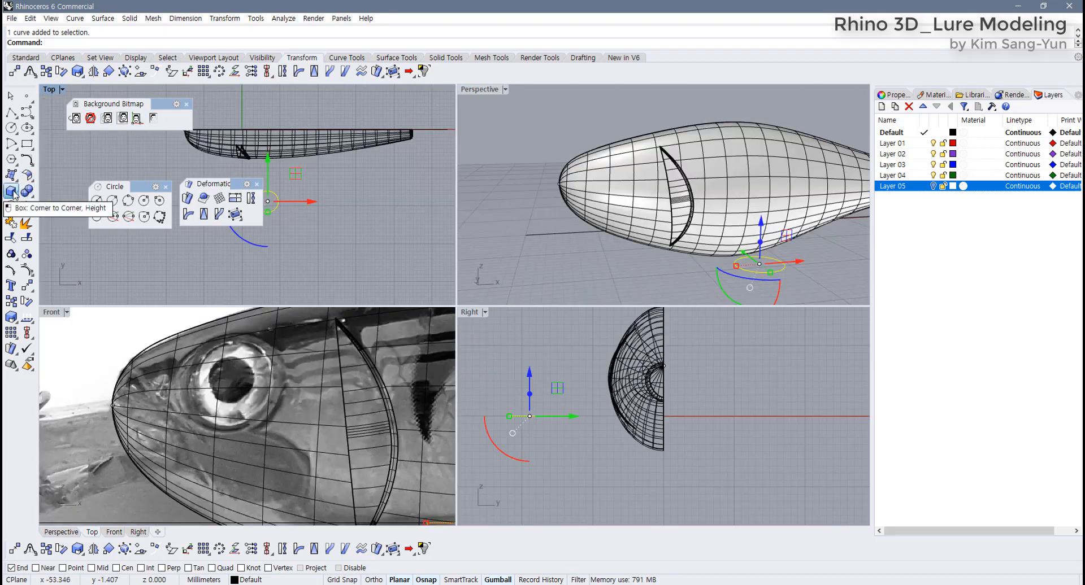
click(58, 199)
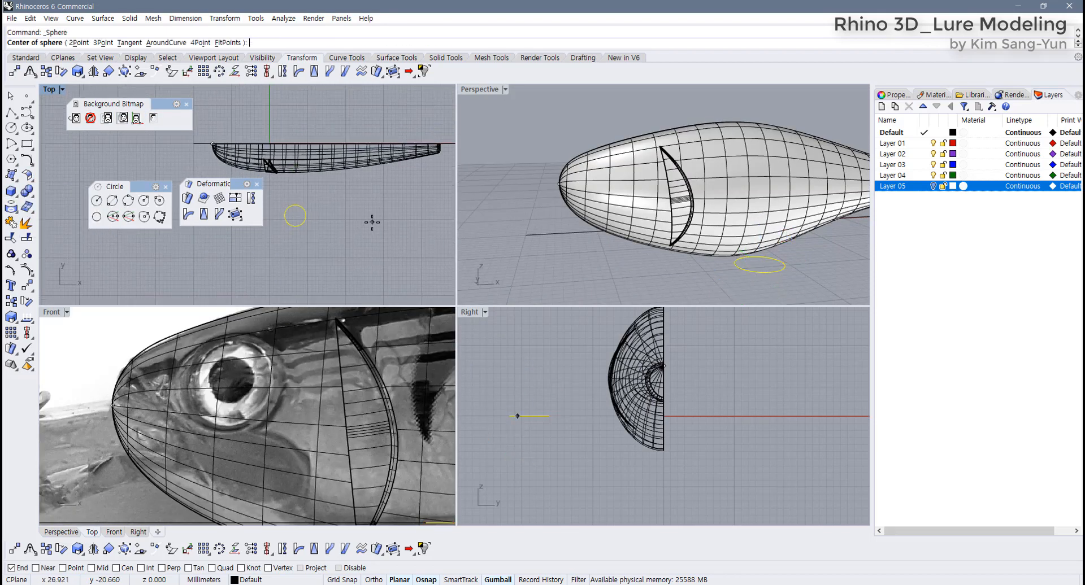
click(373, 222)
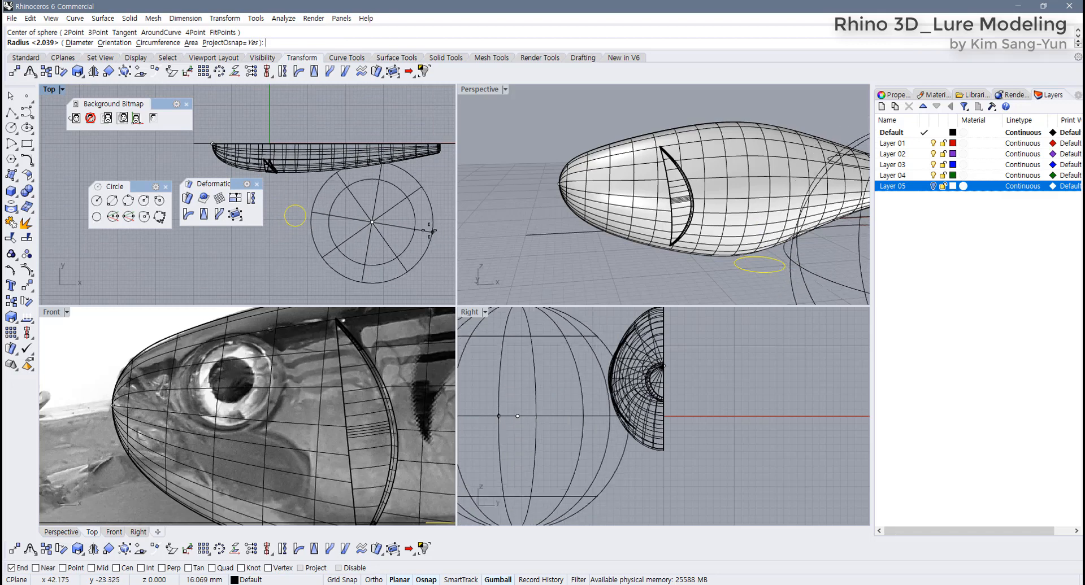
click(387, 221)
scroll(385, 232, up, 2)
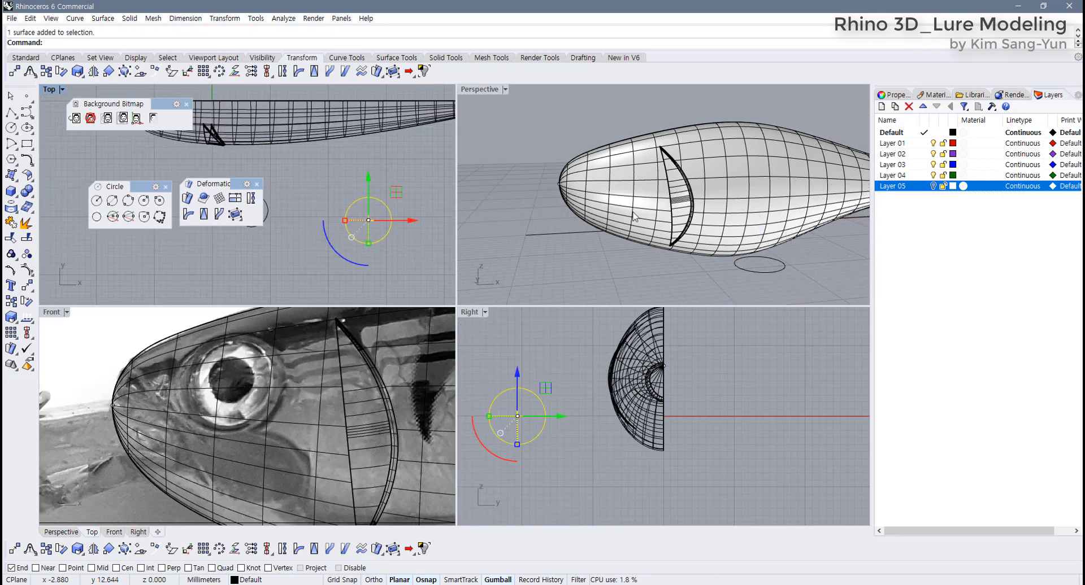
right_drag(634, 217, 719, 226)
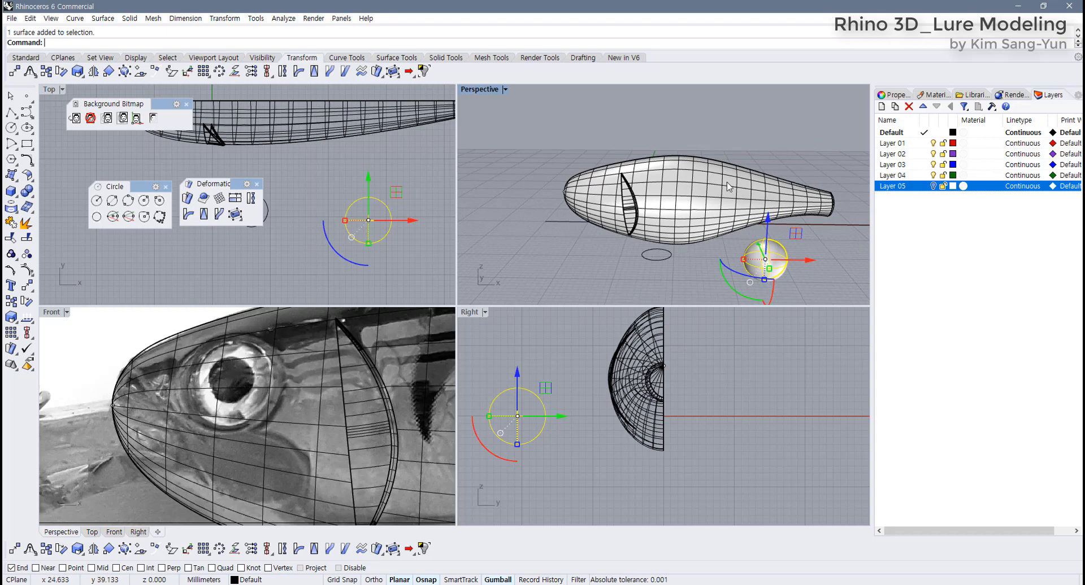
right_drag(727, 182, 730, 180)
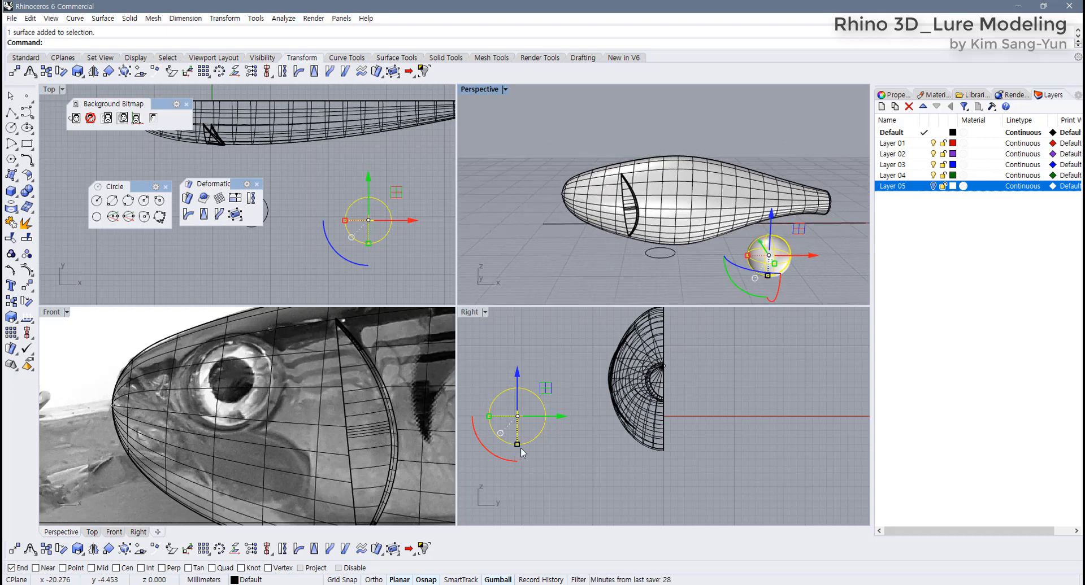
Scale the sphere down uniformly to about half its size and move it closer to the circle in the Top view.
drag(518, 448, 517, 428)
right_drag(429, 226, 375, 235)
drag(334, 245, 314, 220)
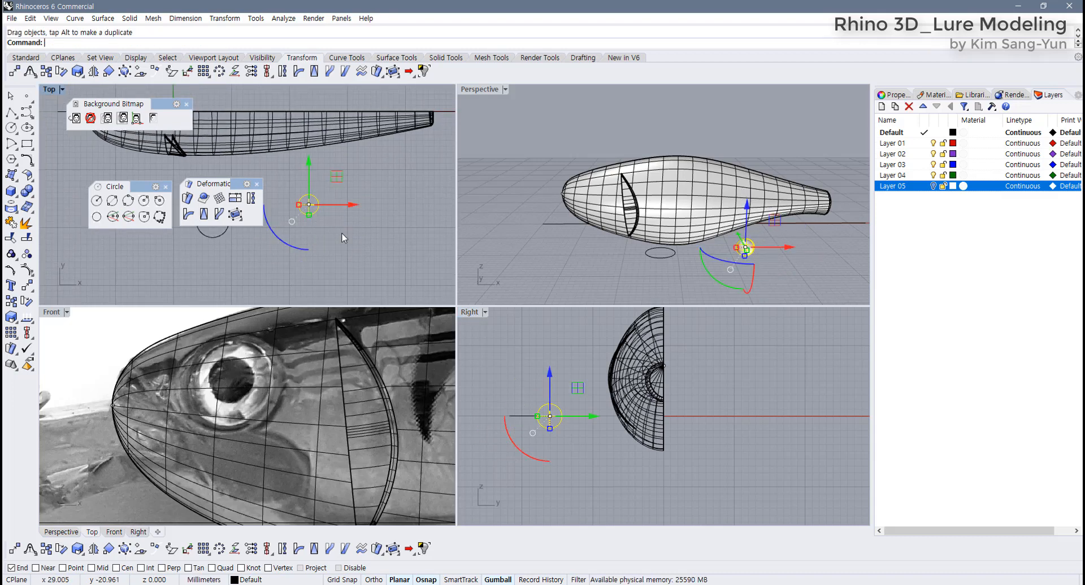
Raise the sphere in the Right view until its lowest point rests on the plane of the circle.
scroll(521, 402, up, 5)
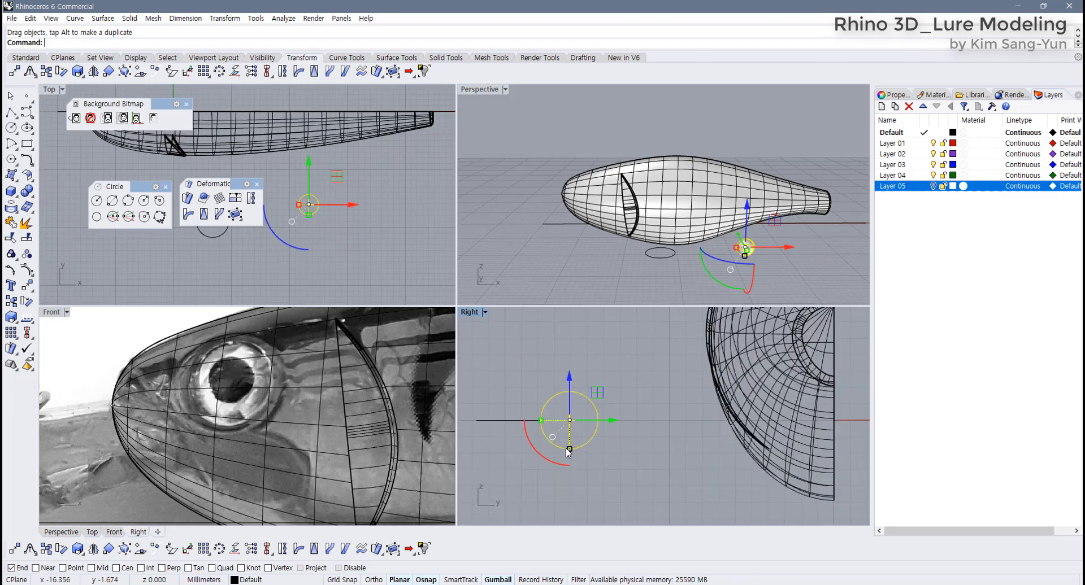
drag(571, 390, 572, 360)
scroll(583, 449, up, 6)
right_drag(582, 449, 625, 434)
scroll(610, 444, down, 15)
scroll(625, 434, up, 4)
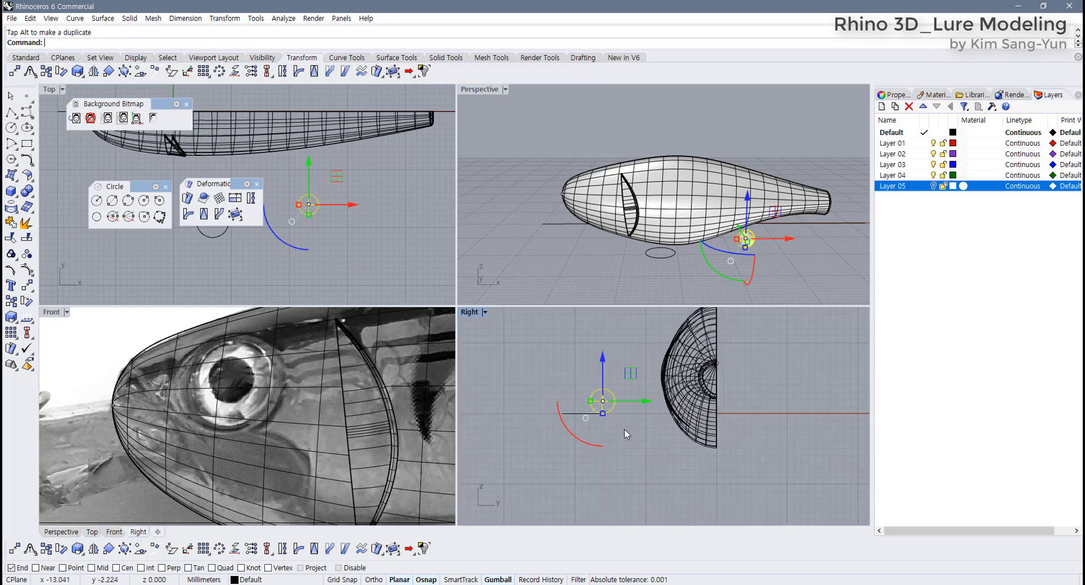
scroll(605, 423, up, 3)
scroll(624, 391, up, 3)
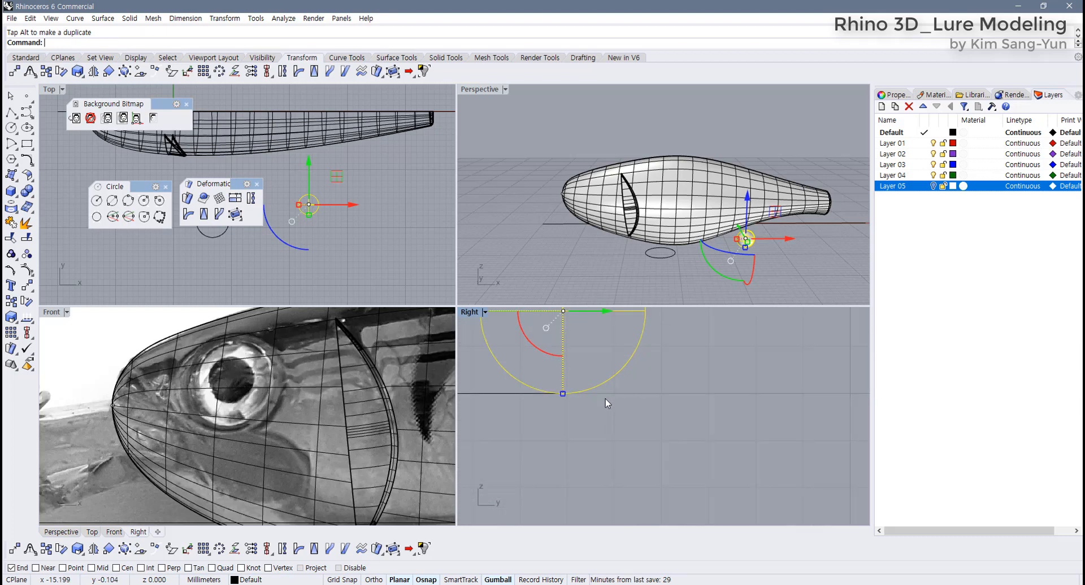
scroll(658, 399, down, 8)
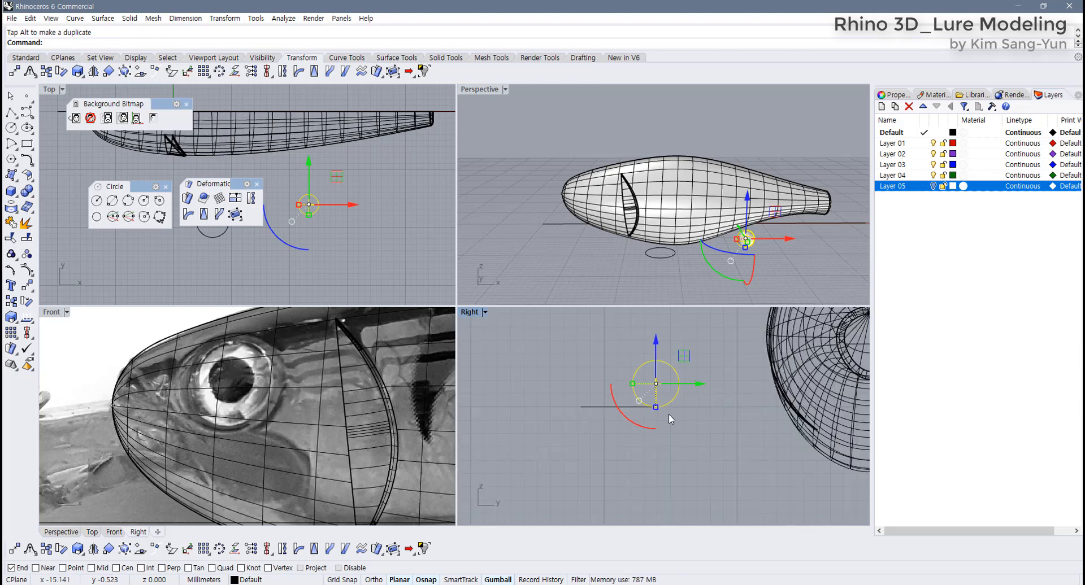
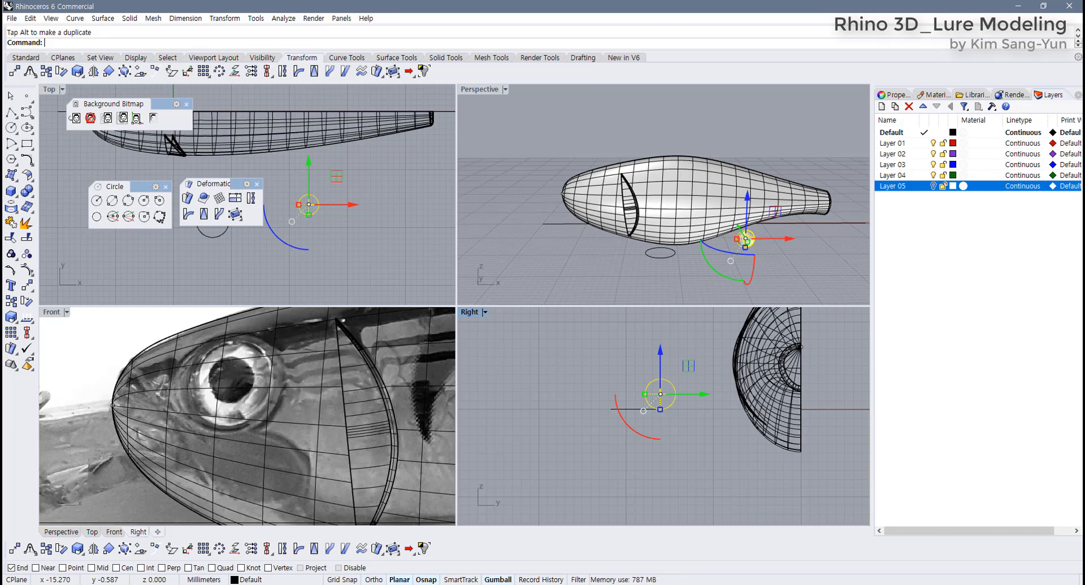
Run Splop on the sphere with the End snap off, centring the reference sphere at its base with a radius of about 3.09 mm.
click(204, 199)
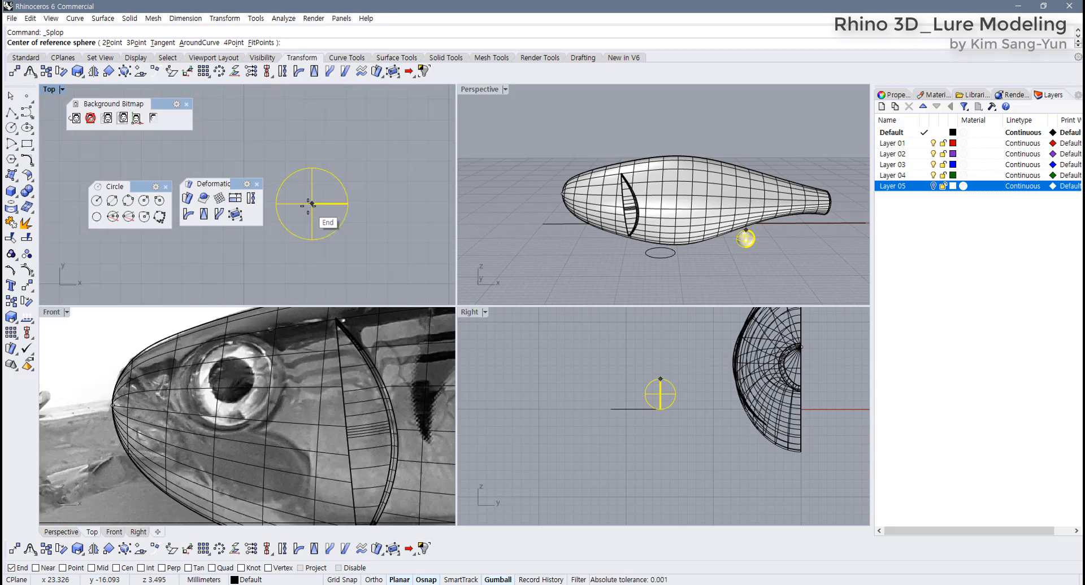
click(11, 568)
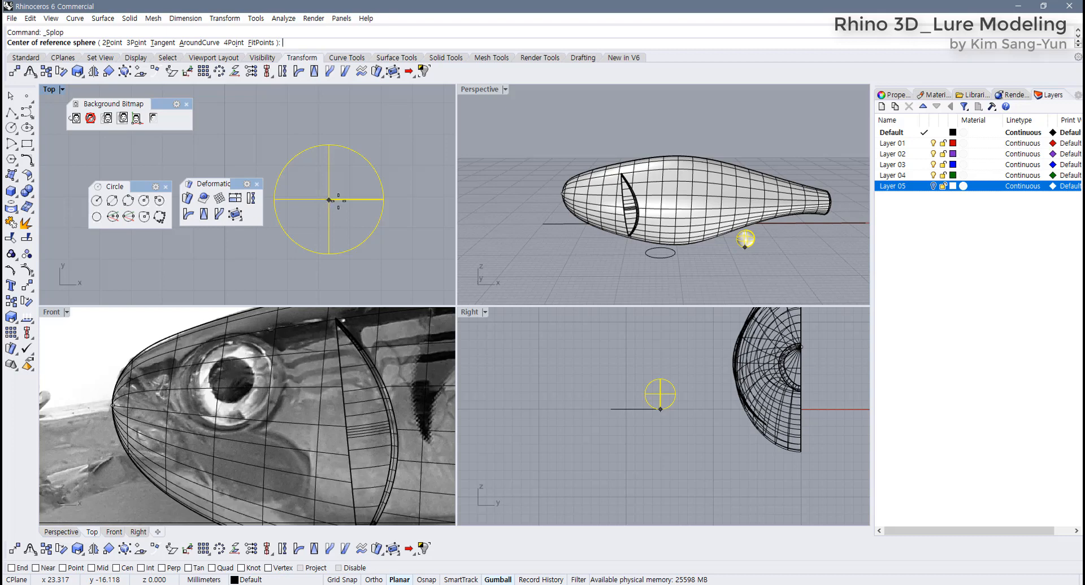
right_drag(541, 322, 529, 324)
scroll(655, 415, up, 8)
right_drag(643, 408, 643, 415)
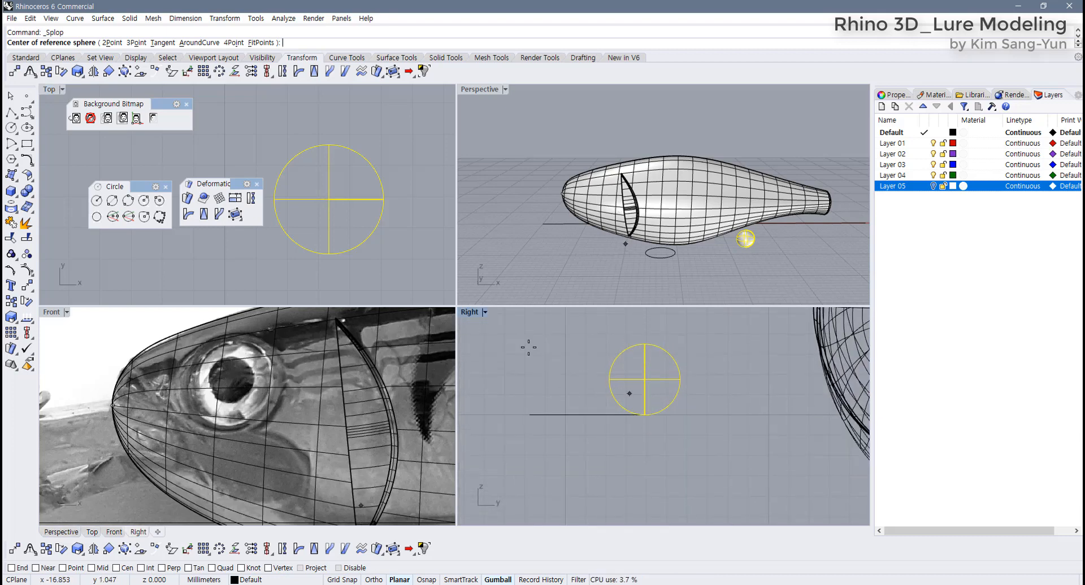
click(328, 200)
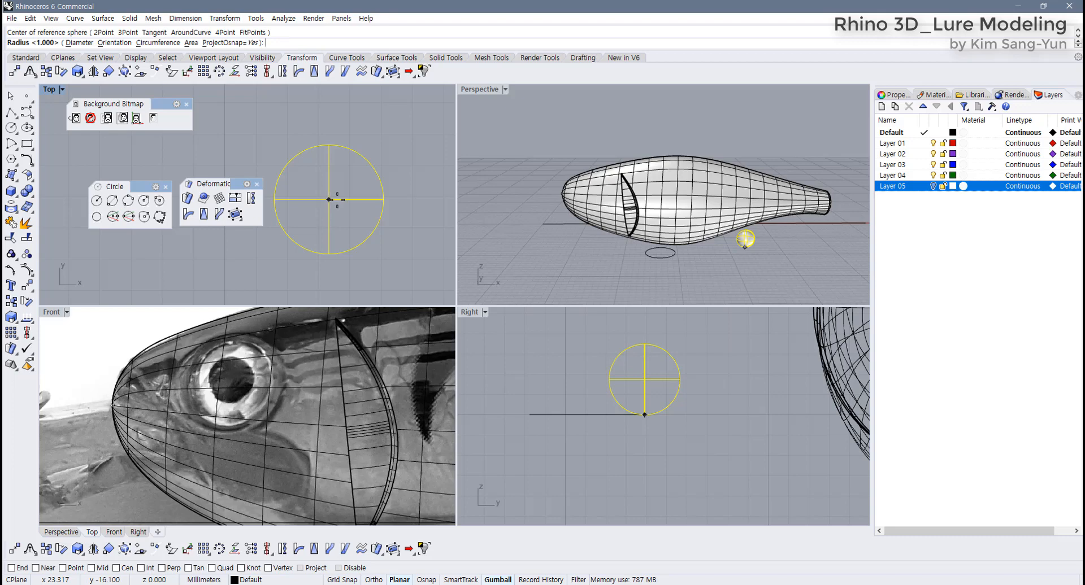
scroll(391, 216, down, 3)
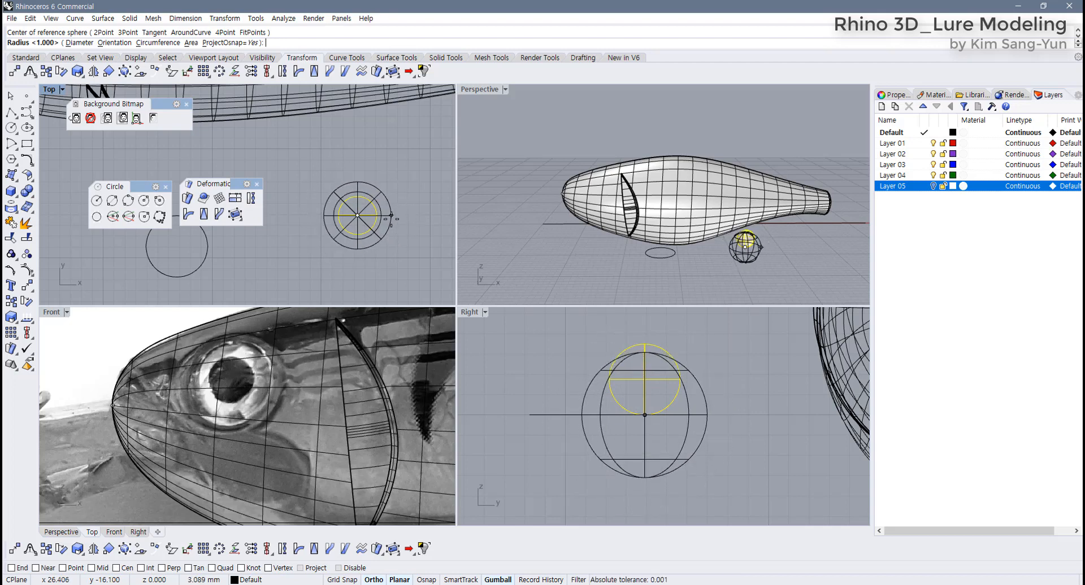
click(391, 215)
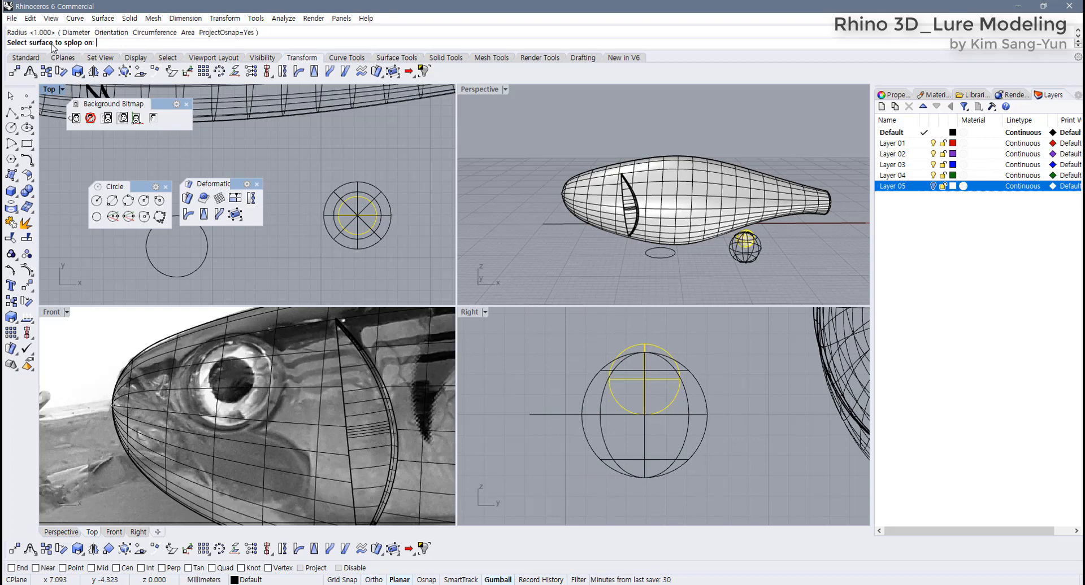
Splop the sphere onto the lure body surface behind the gill cover, placing a large copy and a smaller one below it.
scroll(622, 209, up, 3)
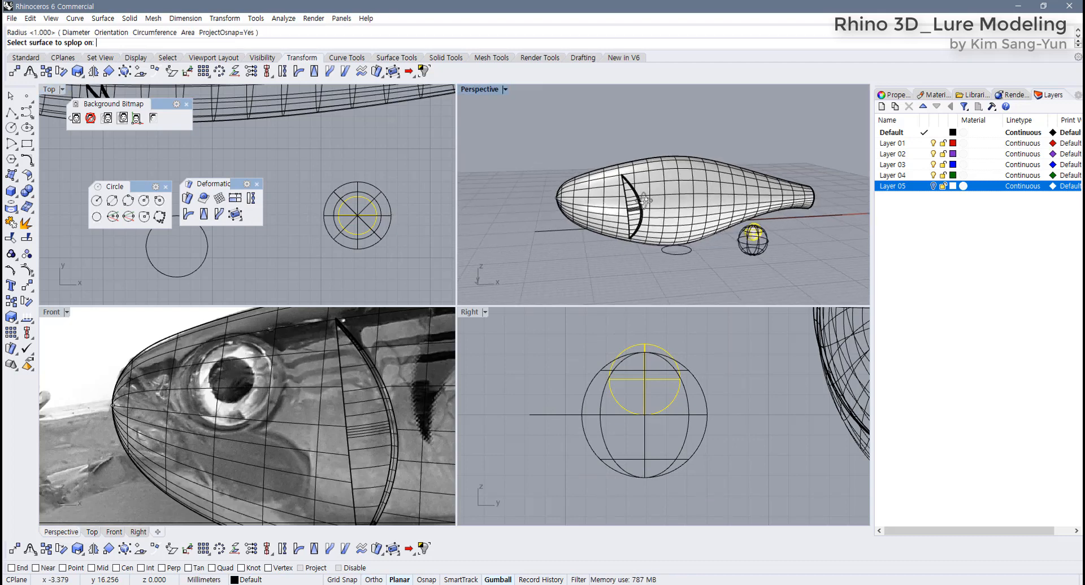
click(672, 191)
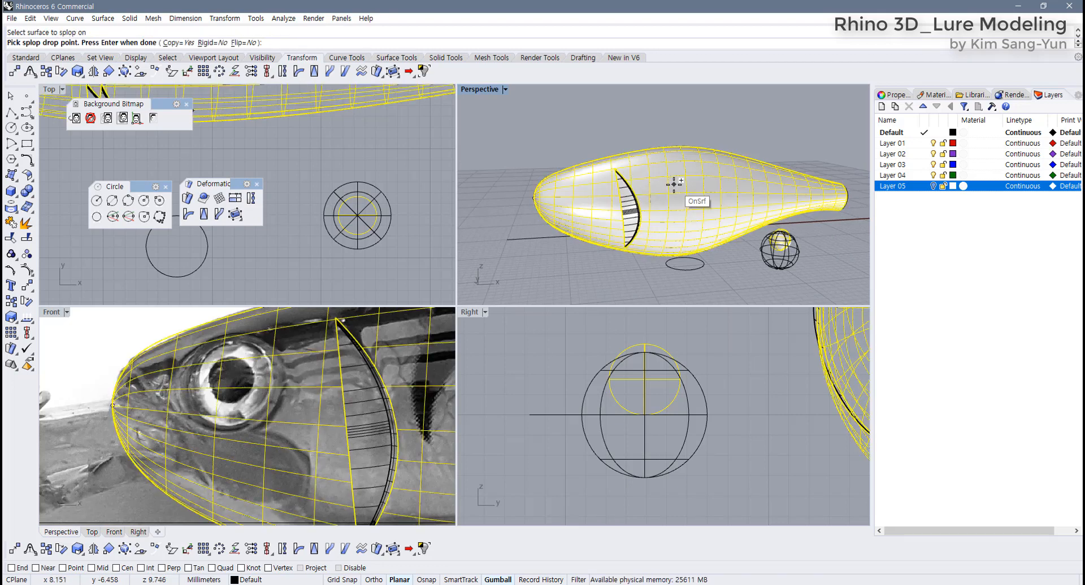
click(673, 184)
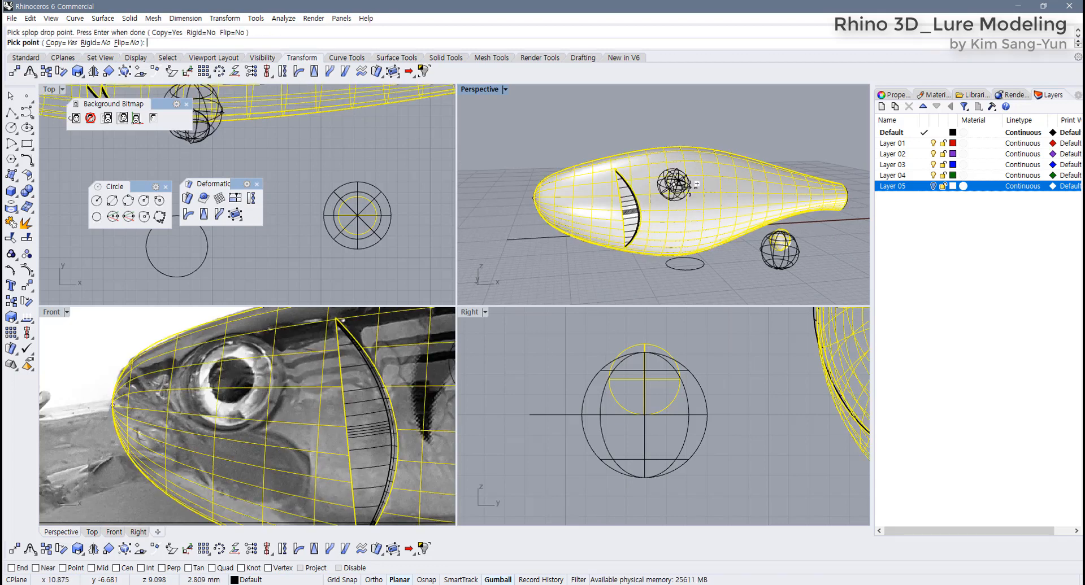
click(688, 184)
scroll(692, 209, up, 3)
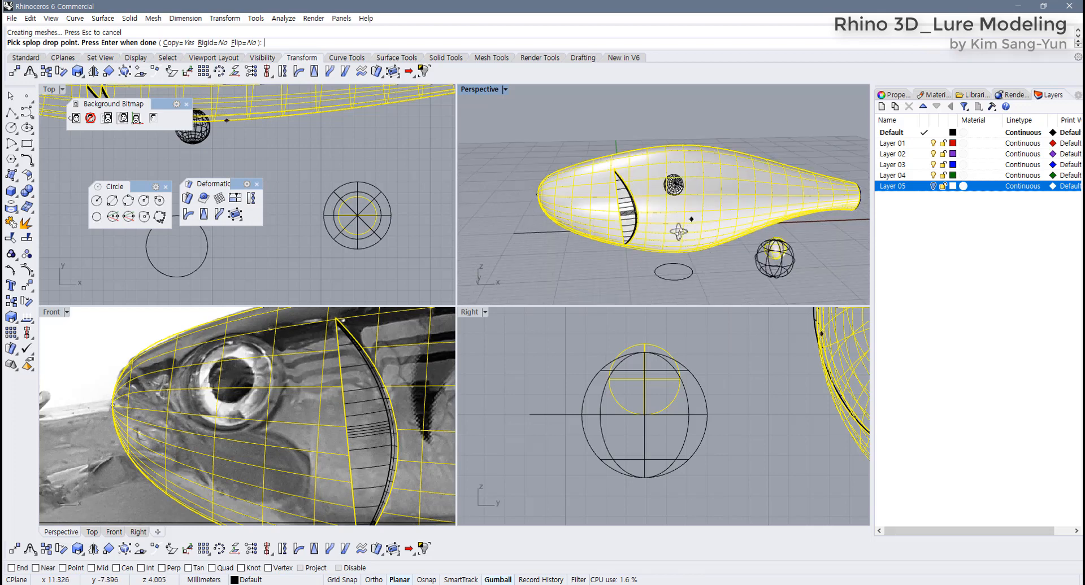
click(657, 224)
click(659, 219)
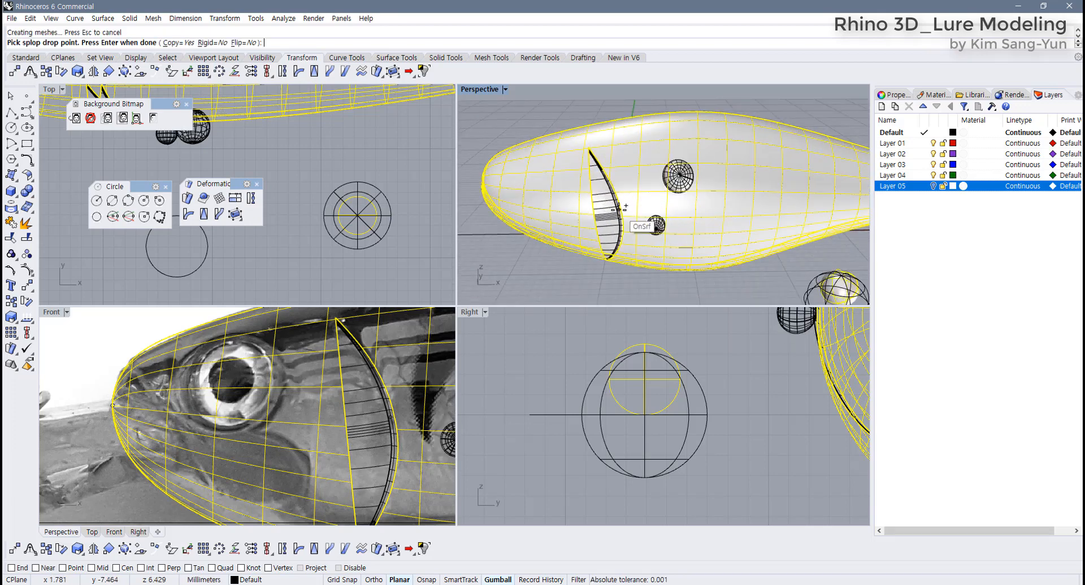
Place more splop copies of varying sizes on the gill cover, head, back and belly of the lure, ending the command.
click(608, 193)
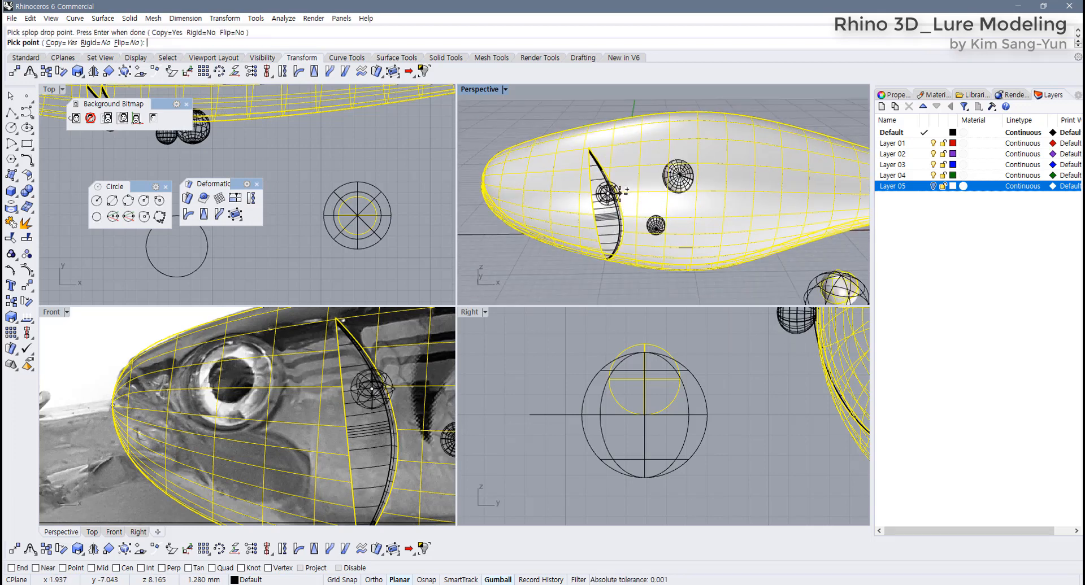
click(643, 149)
click(546, 160)
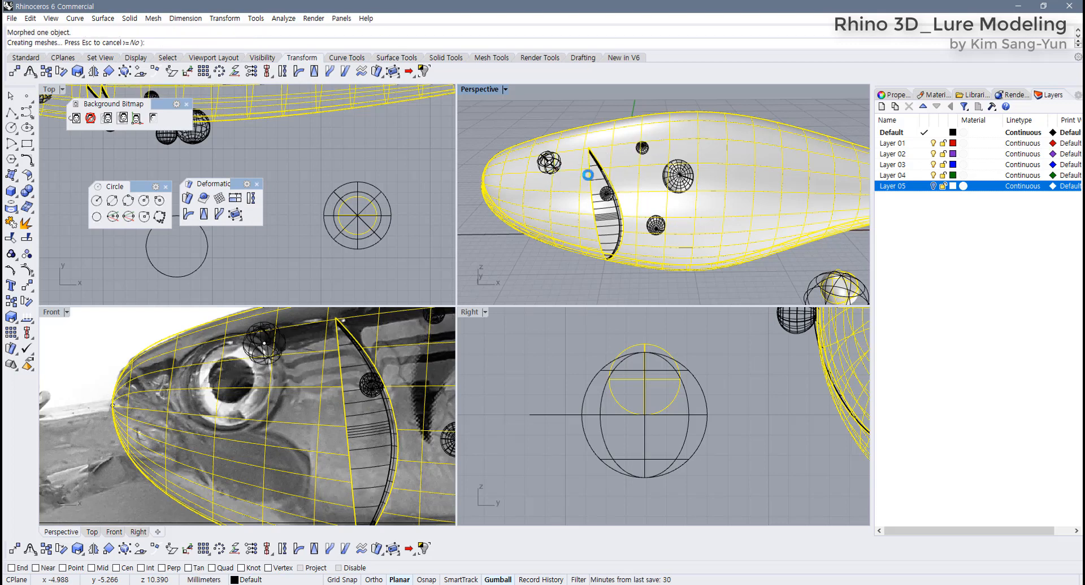
click(717, 138)
click(720, 143)
click(787, 169)
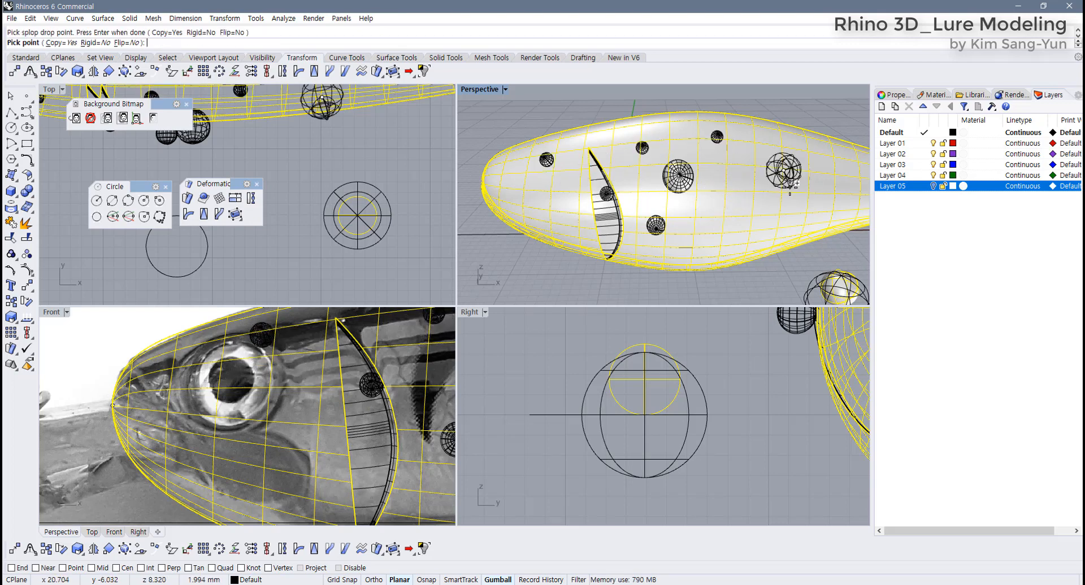
click(779, 183)
click(755, 225)
click(760, 234)
click(711, 240)
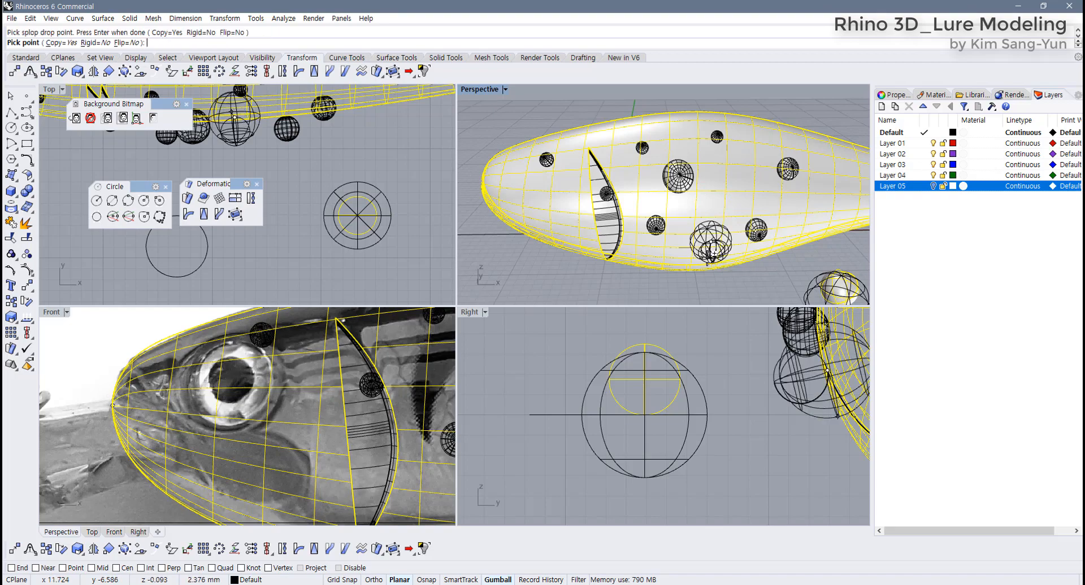
click(706, 257)
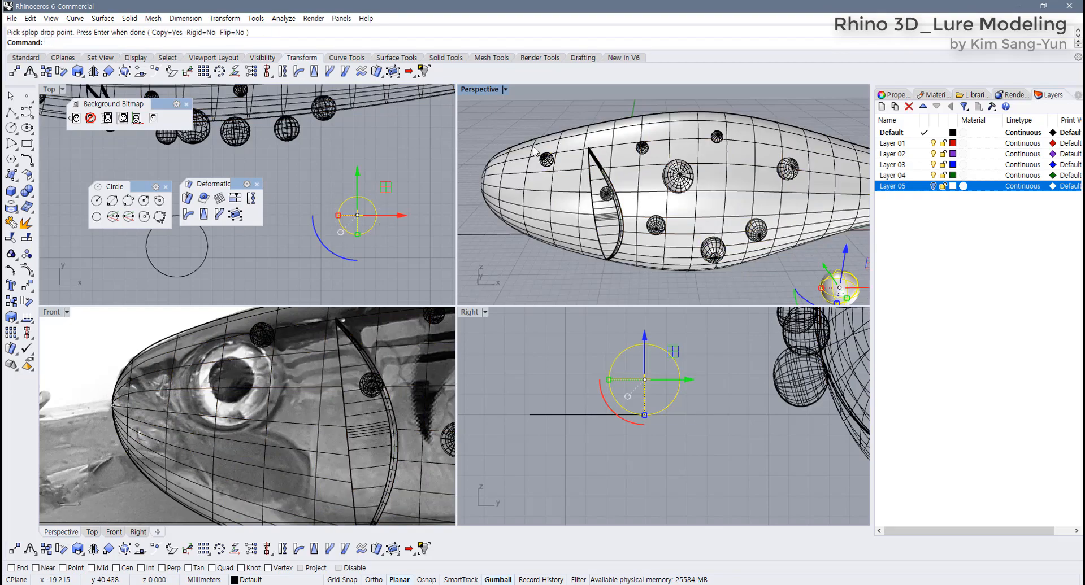
Inspect the splopped spheres in an enlarged Perspective view and undo the whole Splop operation.
double_click(481, 91)
right_drag(489, 169, 557, 181)
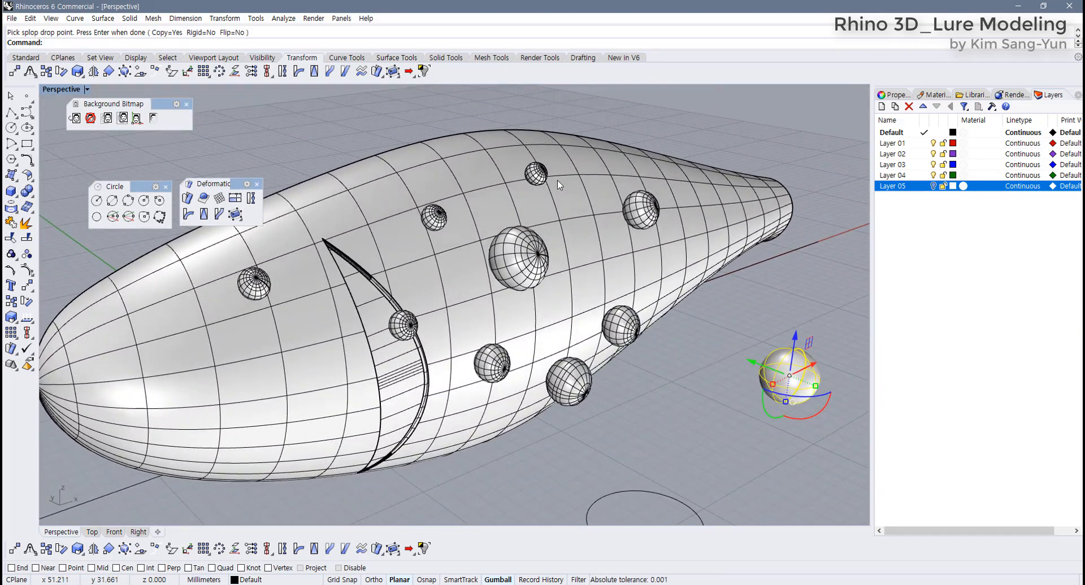
key(ctrl+z)
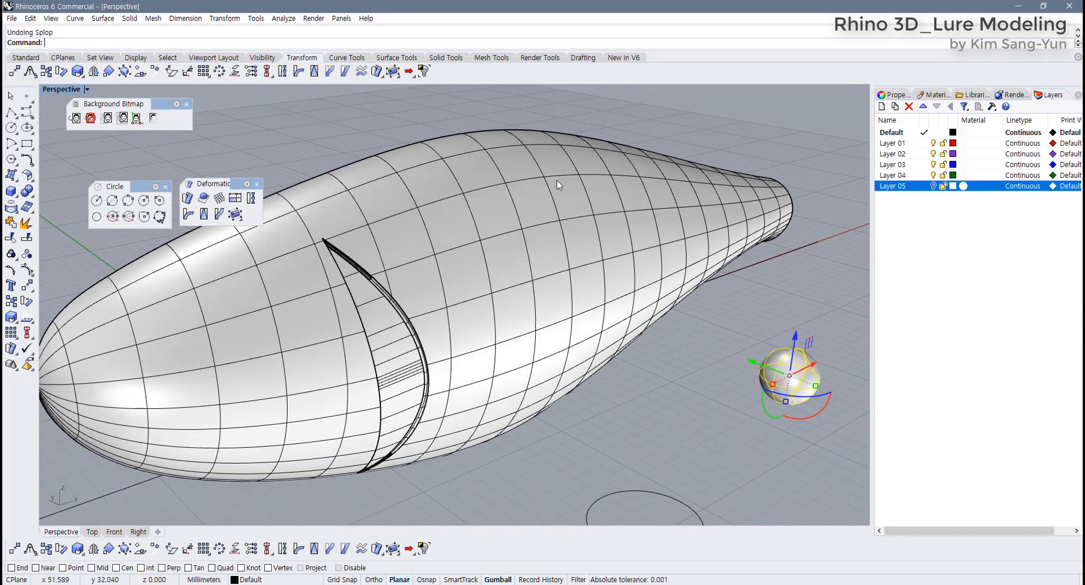
Restart Splop on the sphere with a reference sphere radius of about 2.95 mm, target the lure body surface and set Rigid to Yes.
double_click(63, 90)
right_click(378, 226)
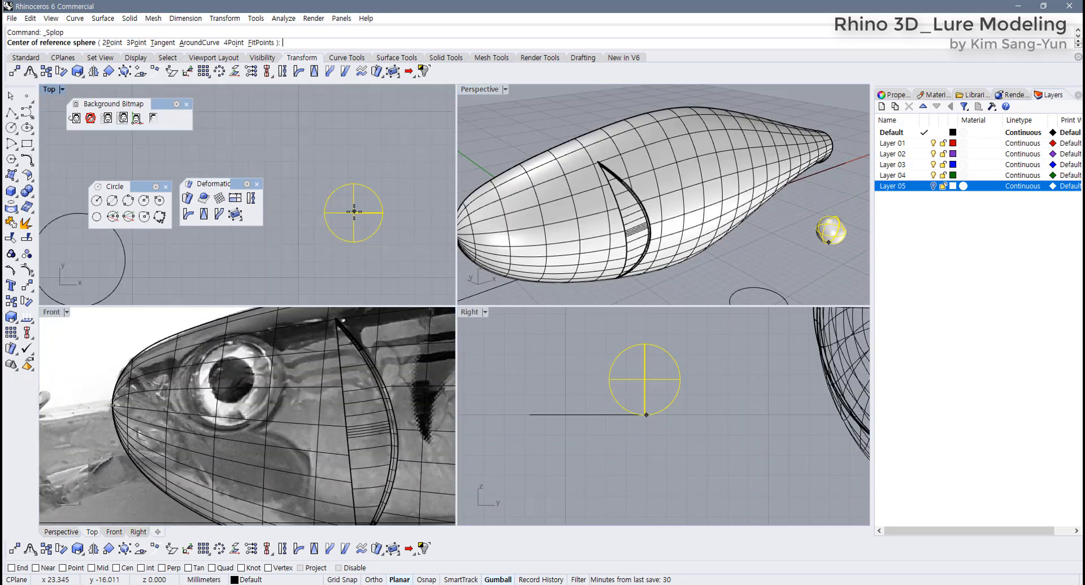
click(355, 216)
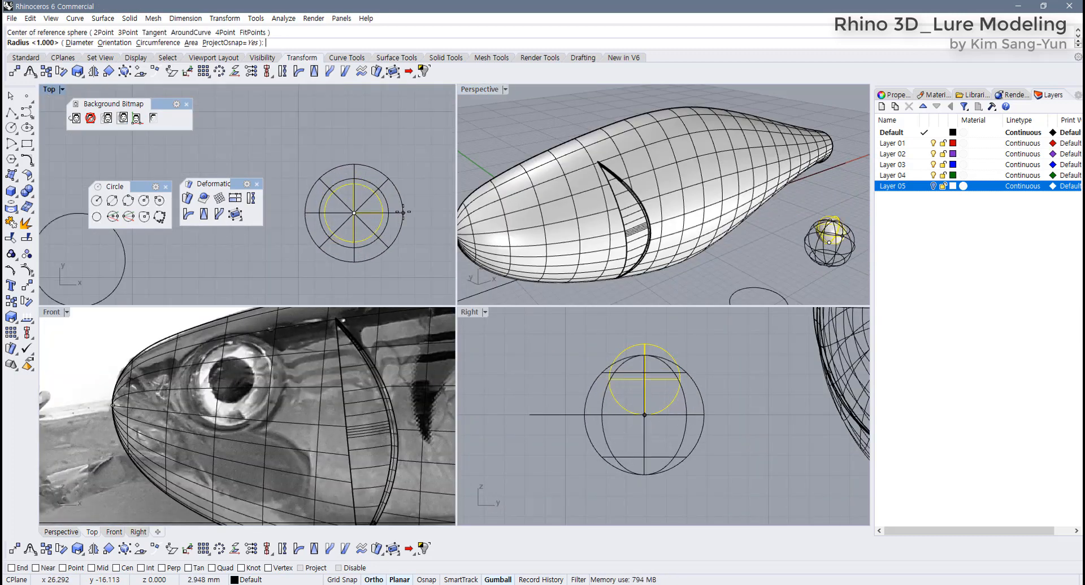
click(404, 214)
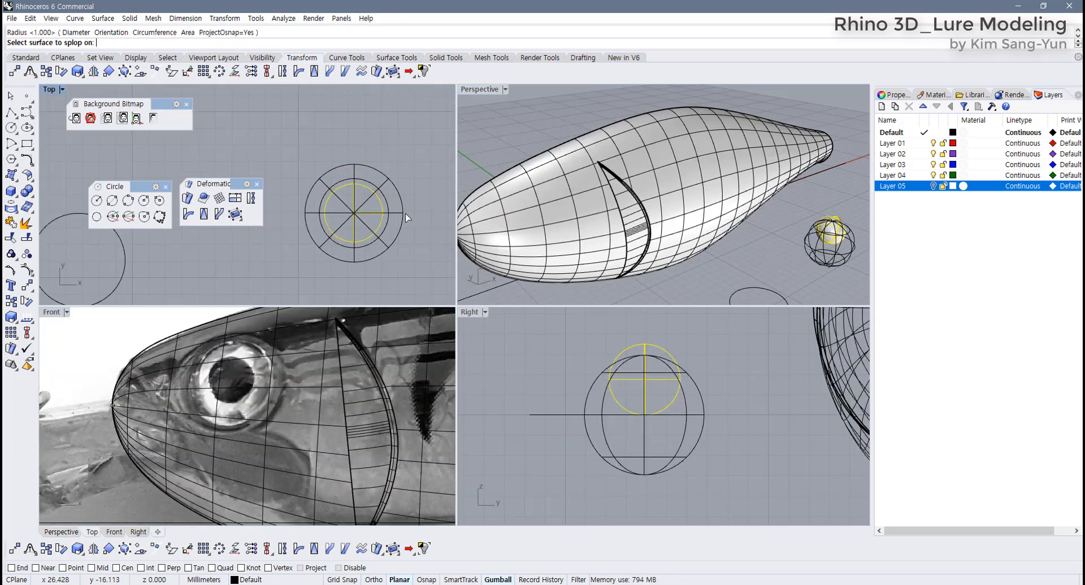
click(657, 163)
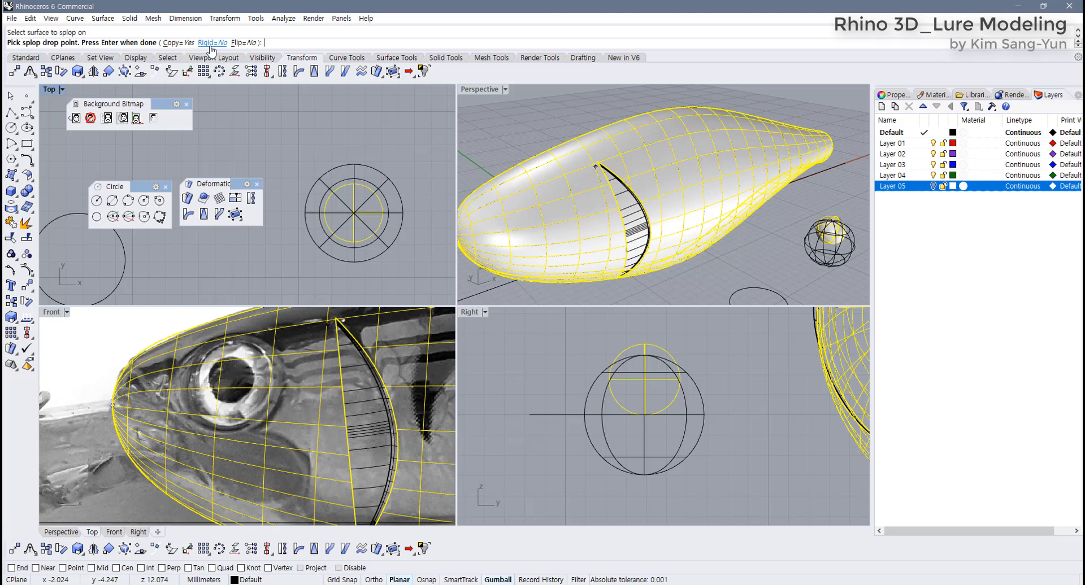
click(212, 43)
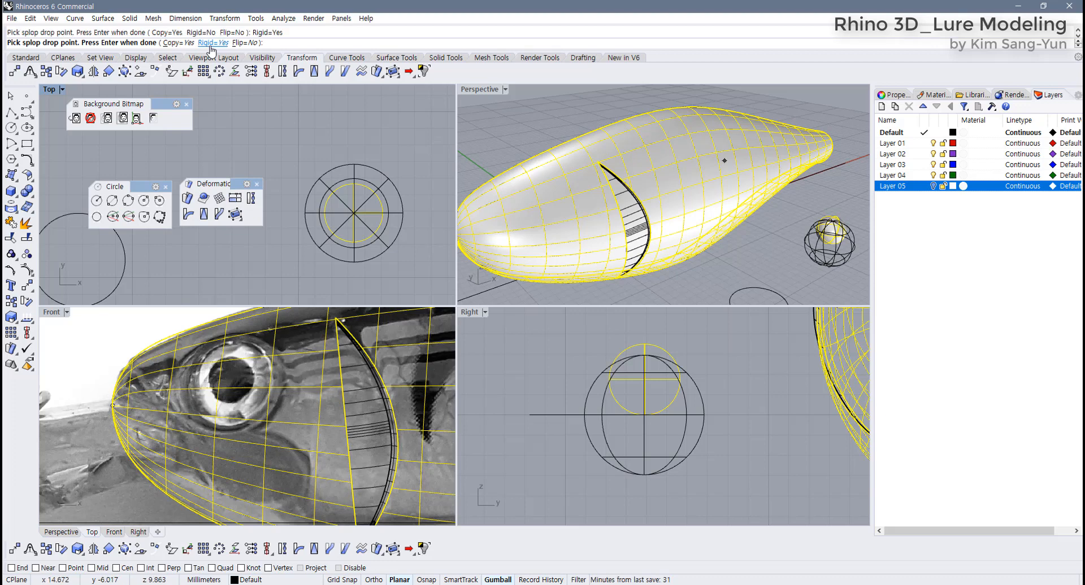
Splop rigid sphere copies of varying sizes behind the gill cover and on the head, end the command and inspect them in Perspective.
click(660, 146)
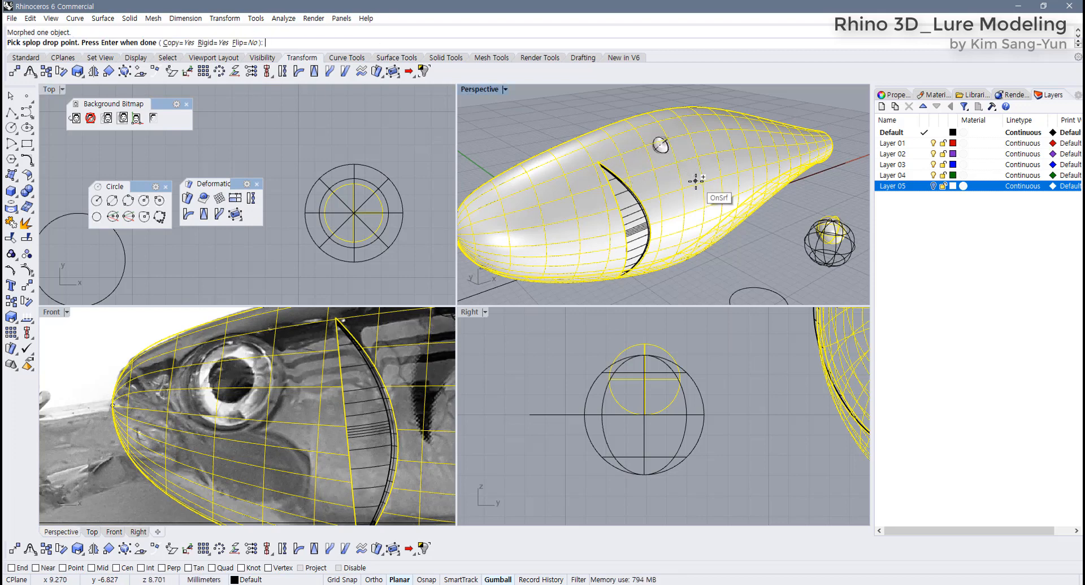
click(696, 180)
click(746, 143)
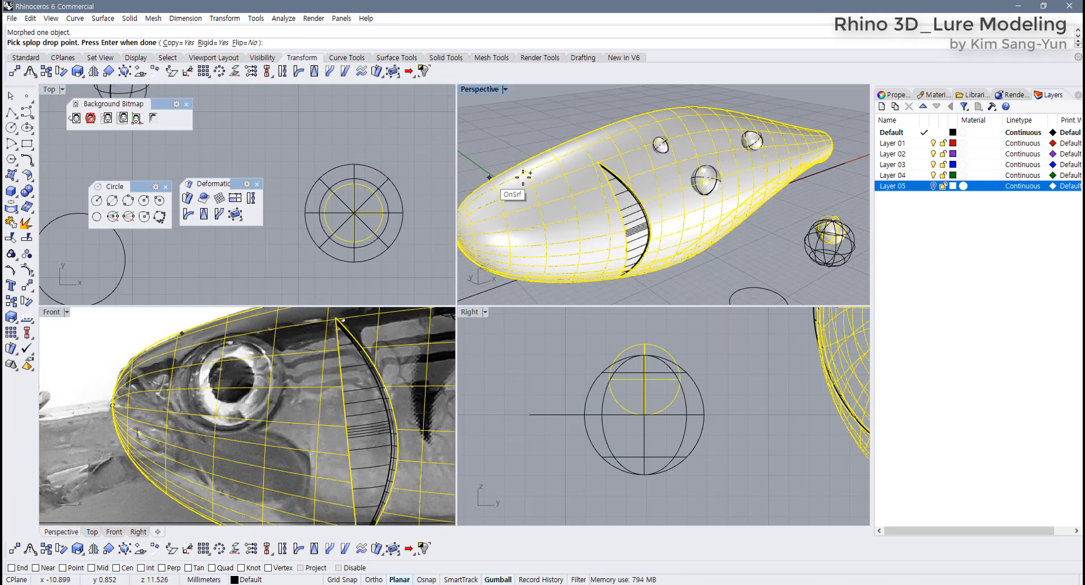
right_drag(523, 176, 751, 165)
click(662, 197)
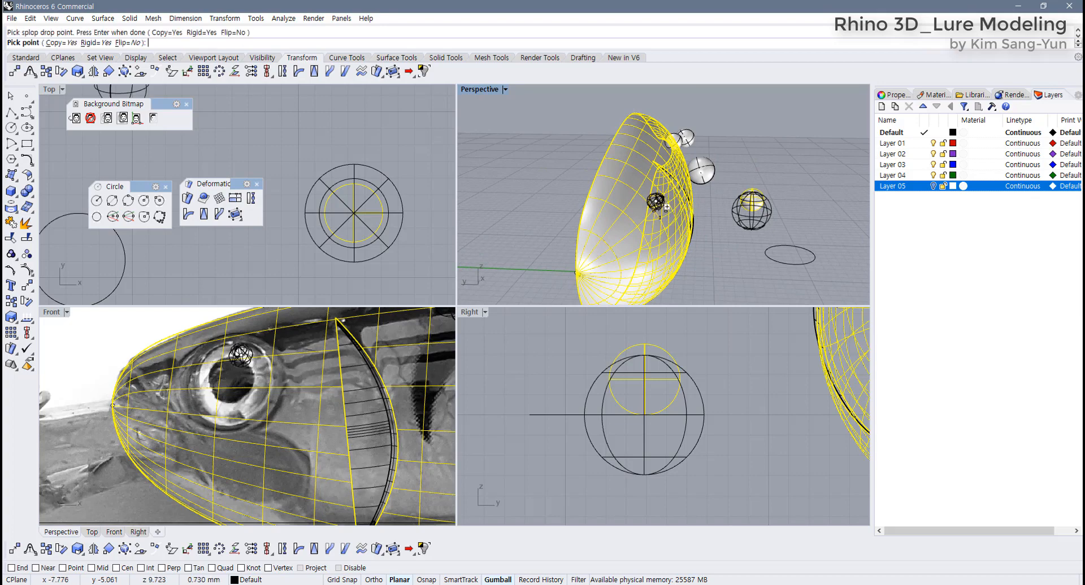
click(625, 219)
scroll(353, 171, down, 6)
right_drag(334, 160, 367, 196)
right_click(368, 195)
right_drag(690, 156, 525, 112)
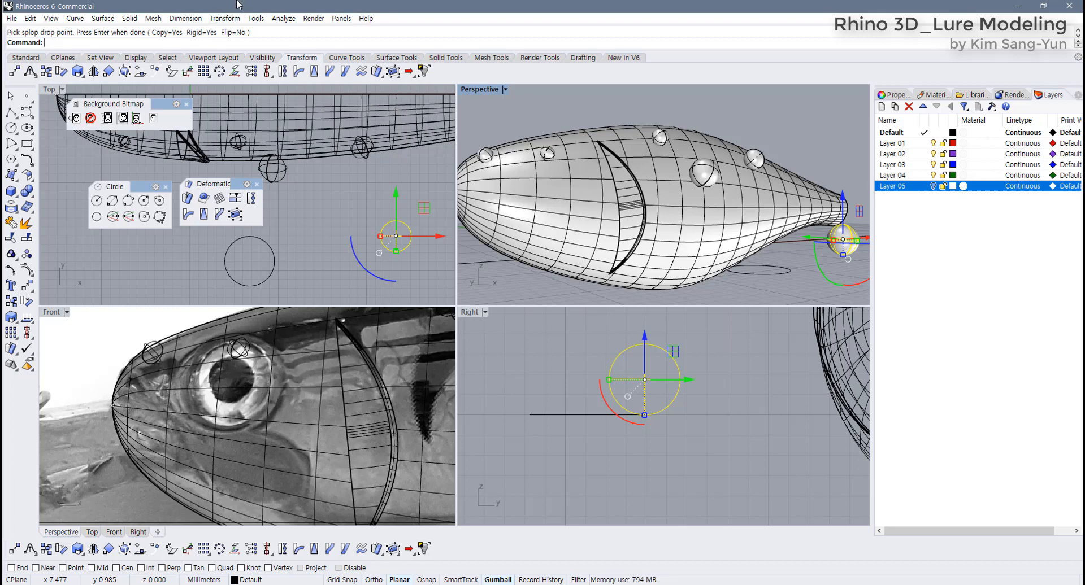
Undo the rigid Splop copies and delete the original sphere.
key(ctrl+z)
drag(395, 251, 347, 203)
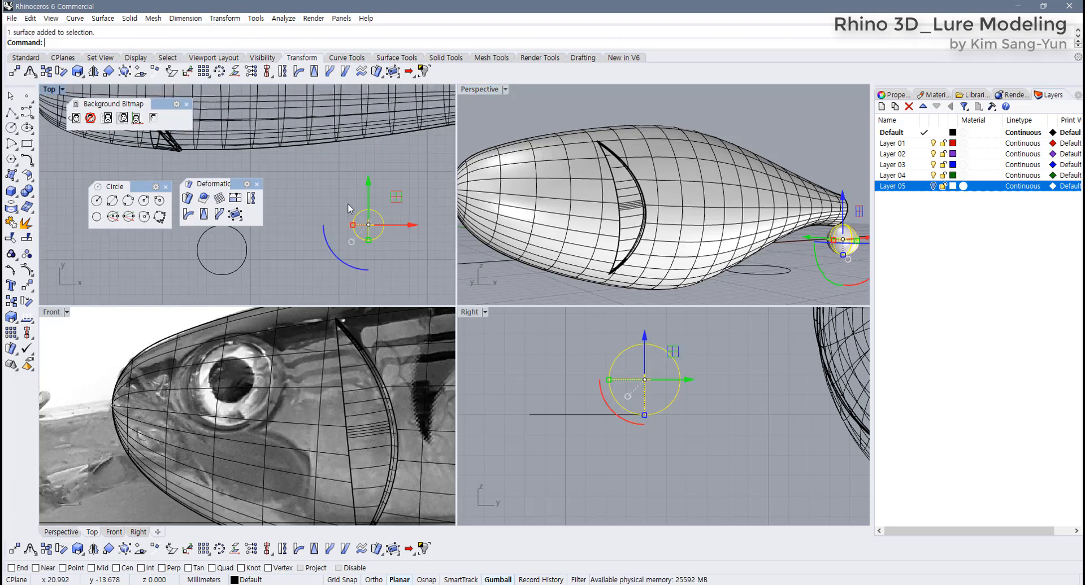
key(Delete)
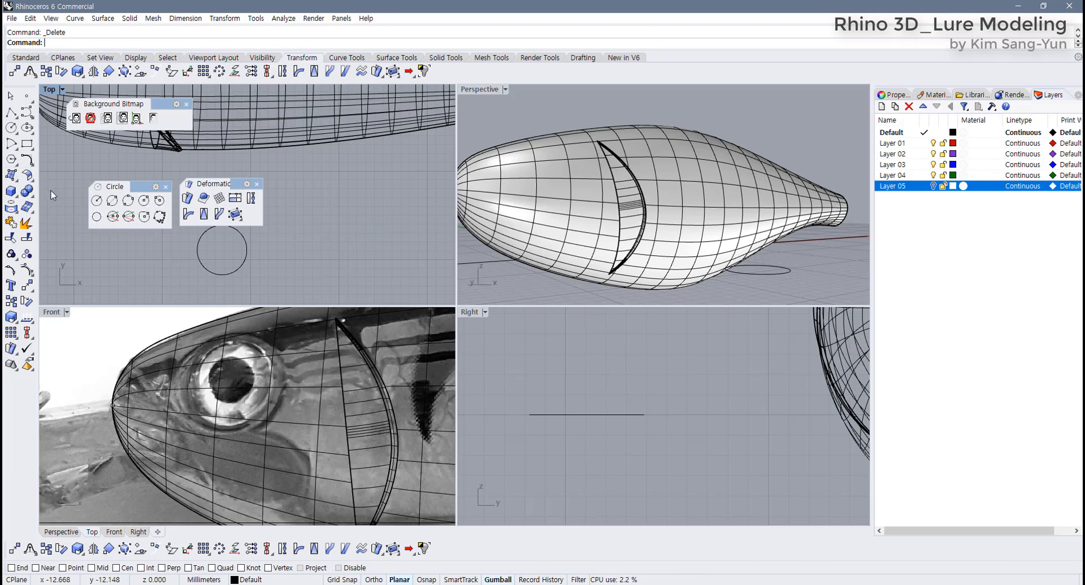
Draw a five-pointed star curve in the Top view beside the circle, with an outer radius of about 6.06 mm.
click(19, 59)
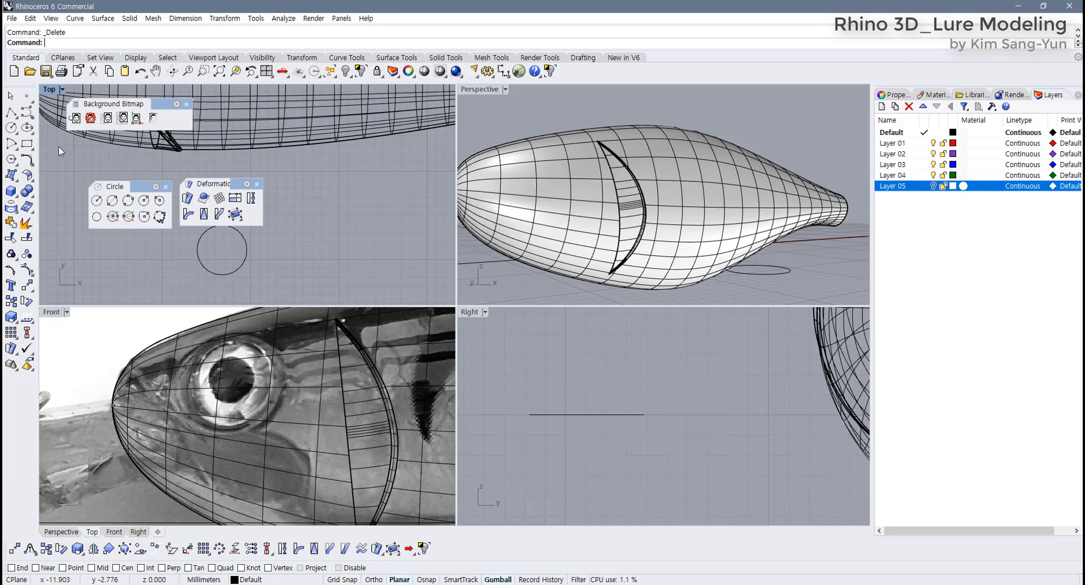
click(12, 159)
click(29, 180)
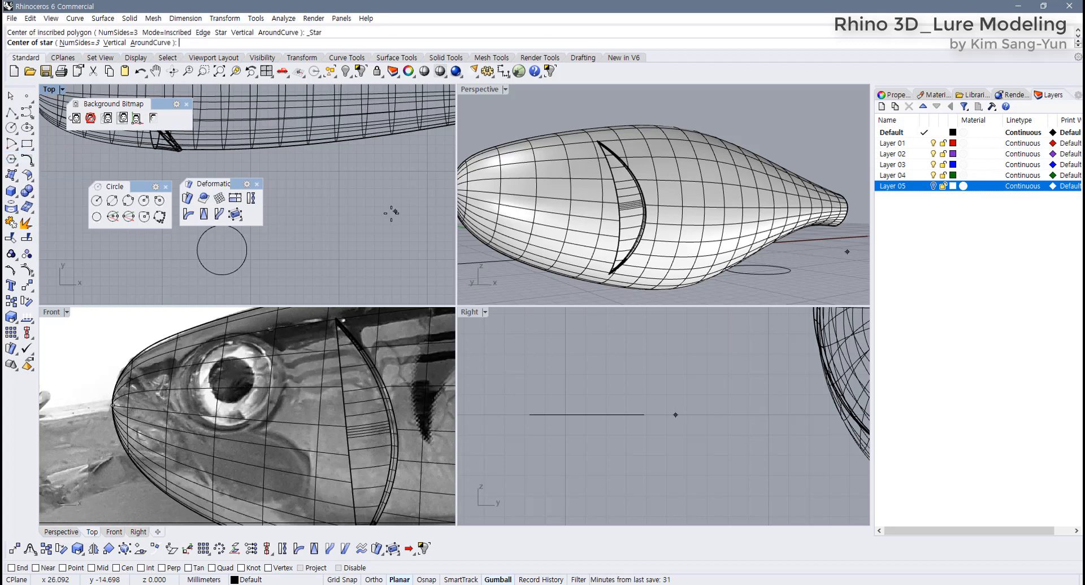
click(359, 230)
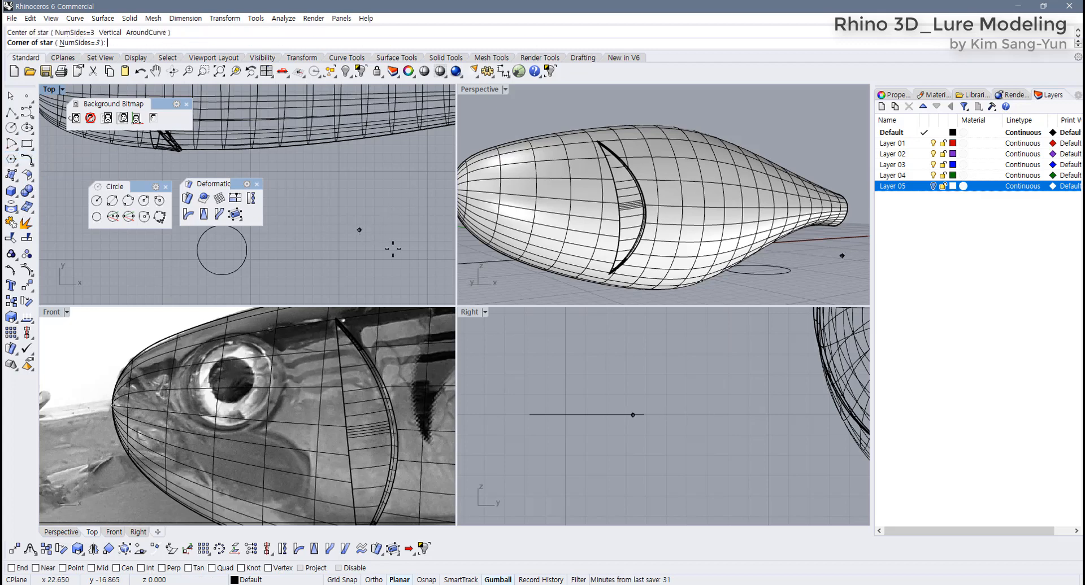
click(95, 42)
text(5)
key(Return)
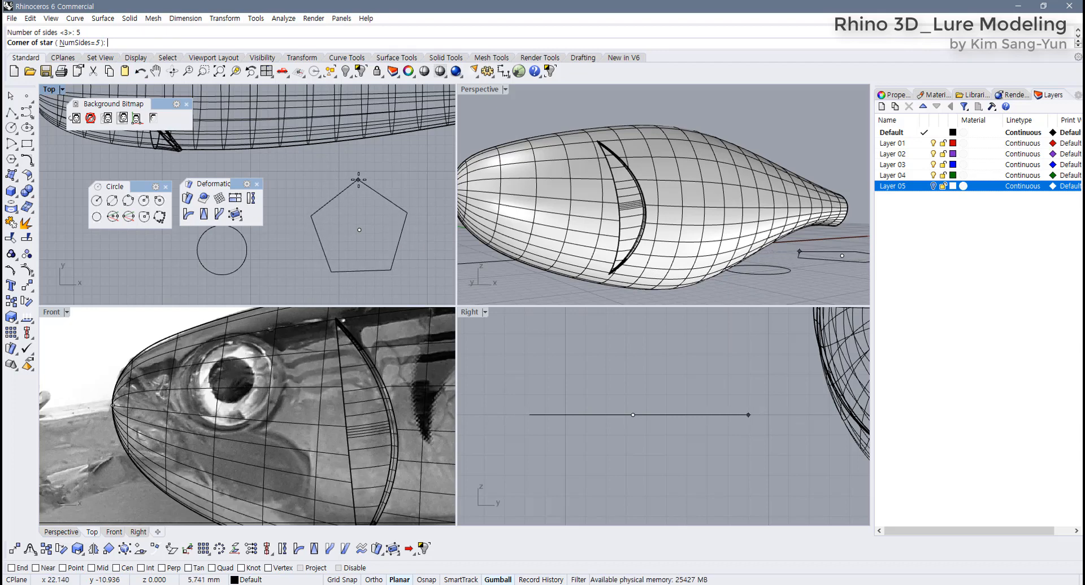
click(360, 177)
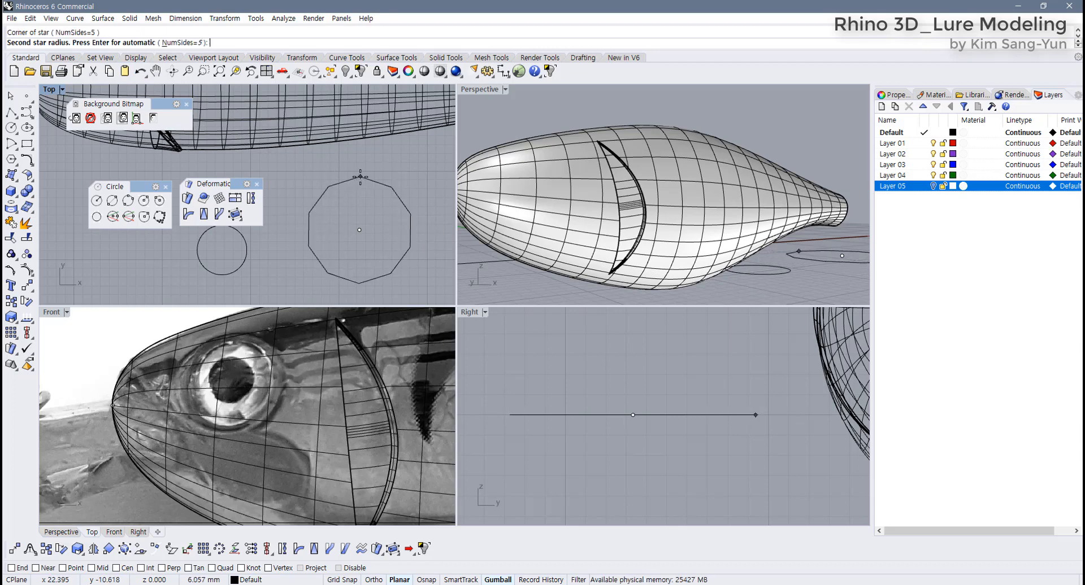
click(357, 205)
Round all corners of the star curve with Fillet Corners at a radius of 1.
double_click(49, 89)
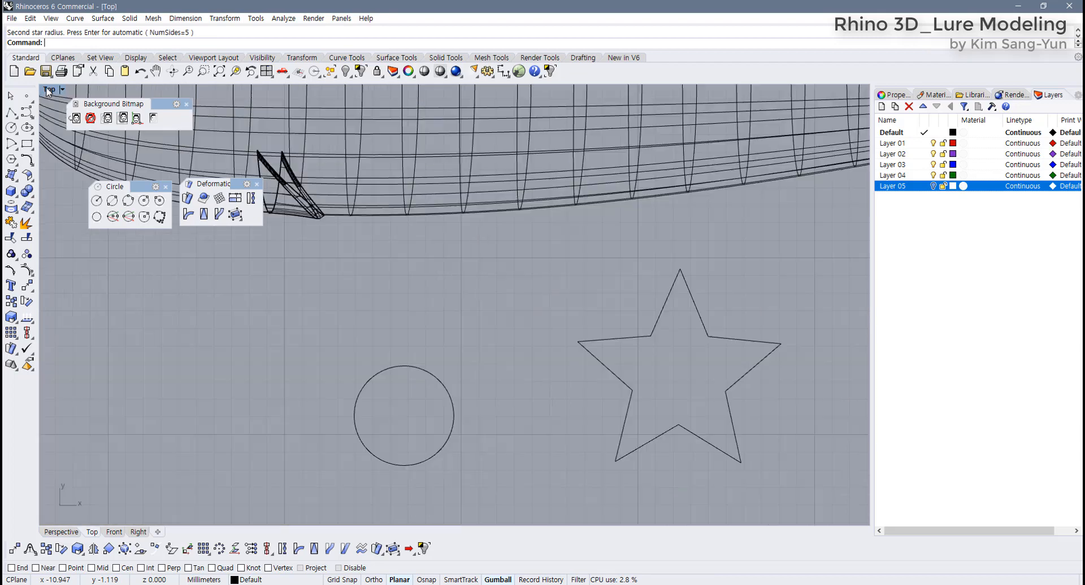
right_drag(450, 165, 395, 168)
scroll(509, 288, down, 4)
right_drag(509, 288, 408, 278)
scroll(521, 289, up, 2)
click(526, 320)
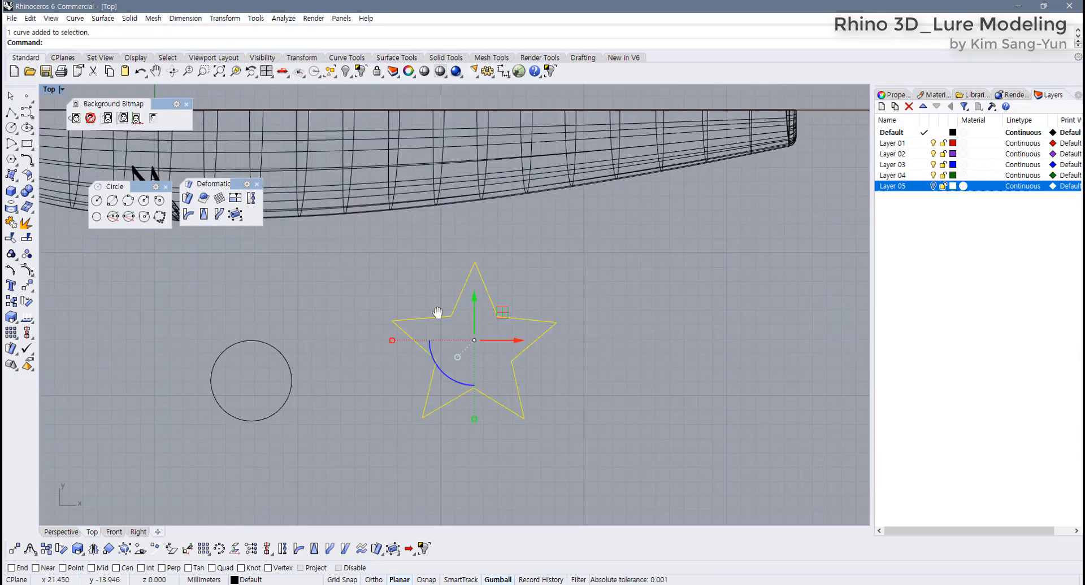
scroll(539, 328, up, 2)
click(333, 59)
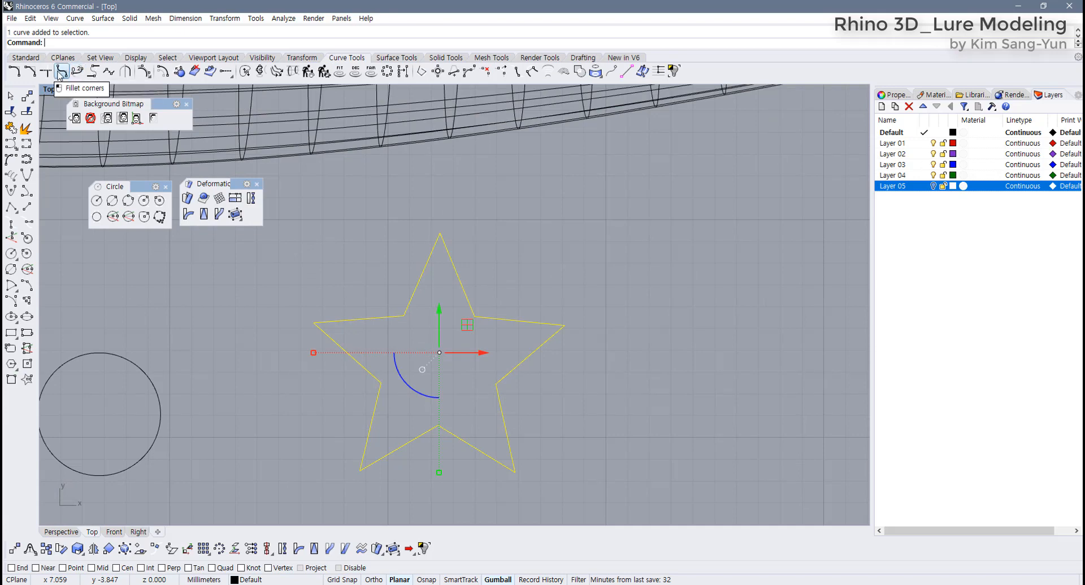
click(60, 72)
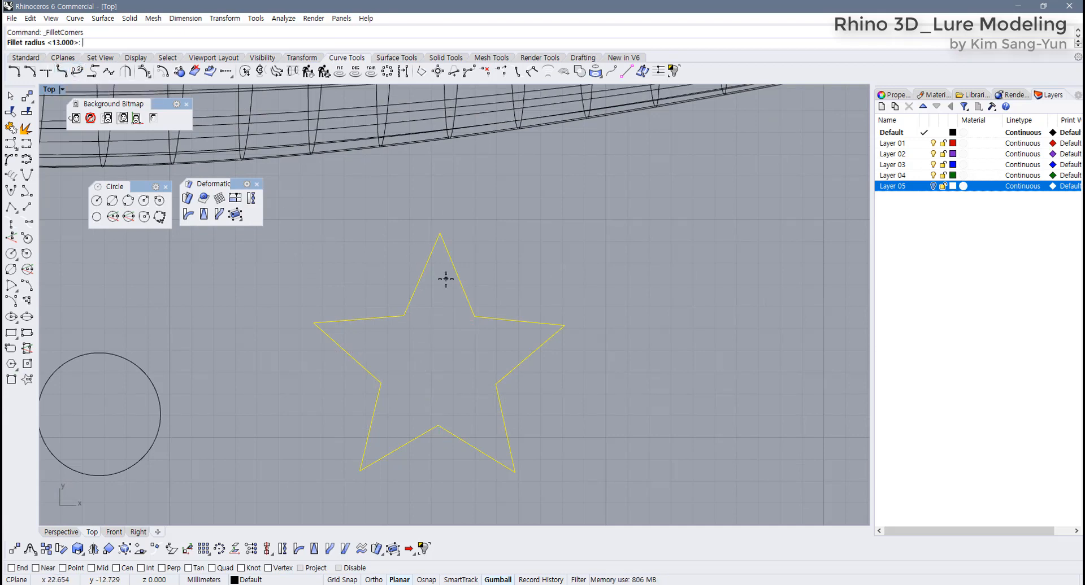
key(Return)
right_drag(495, 299, 455, 243)
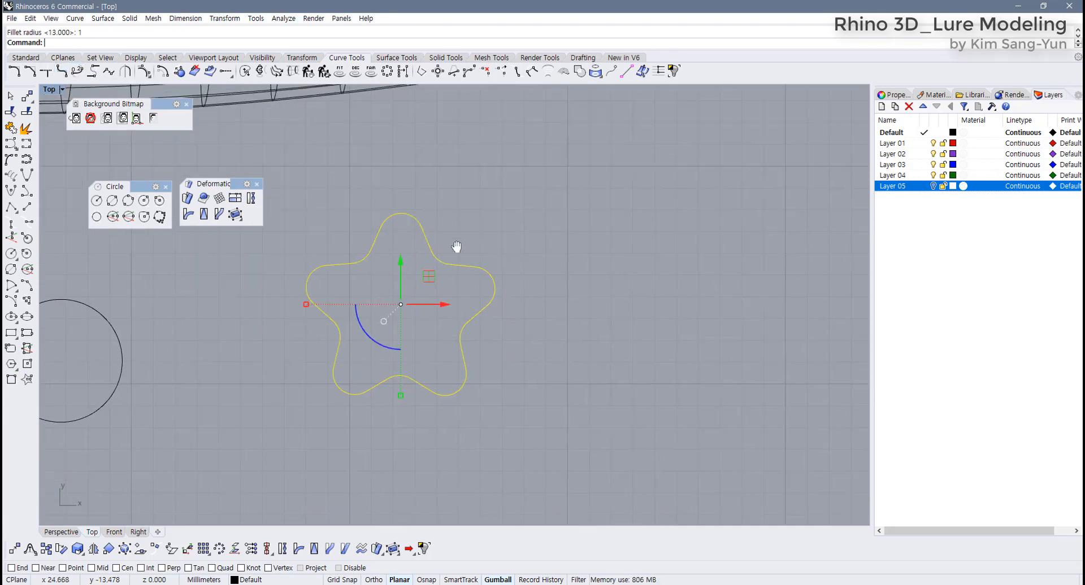
Create a pipe along the rounded star curve with no additional radius points, and select the resulting solid.
click(397, 57)
click(439, 57)
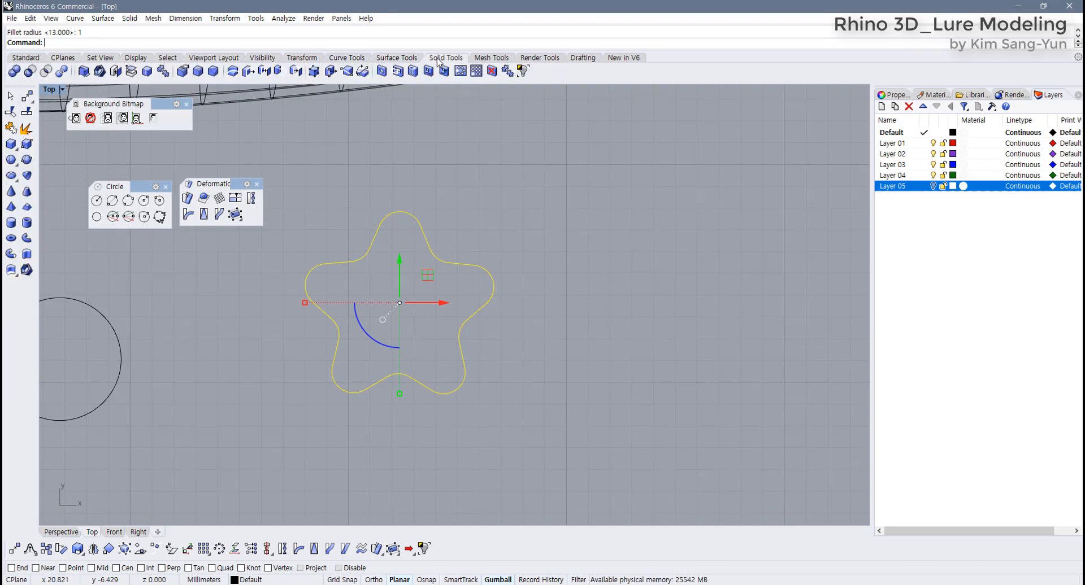
click(26, 238)
key(Return)
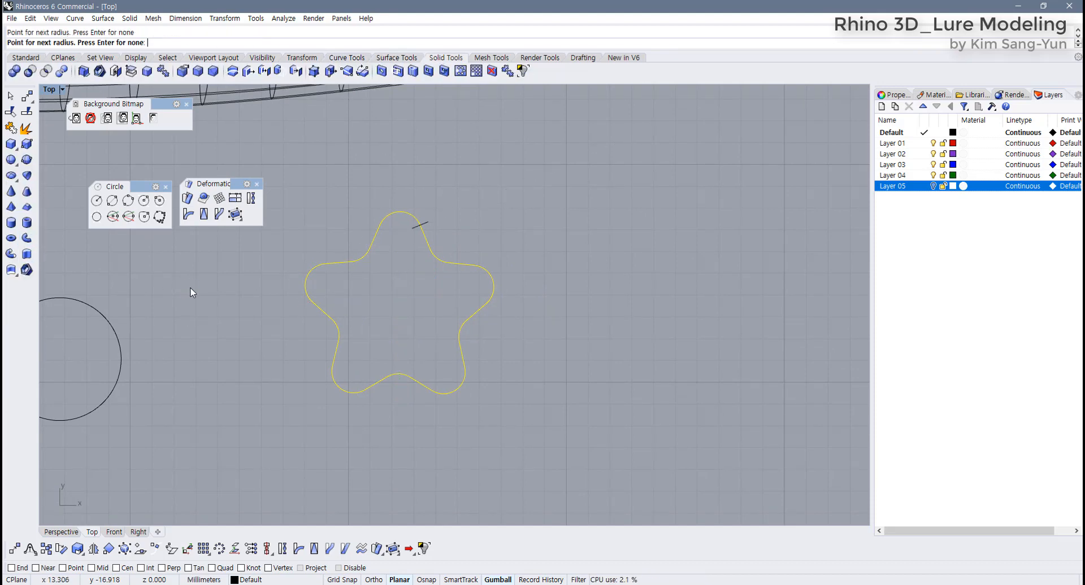
key(Return)
click(481, 321)
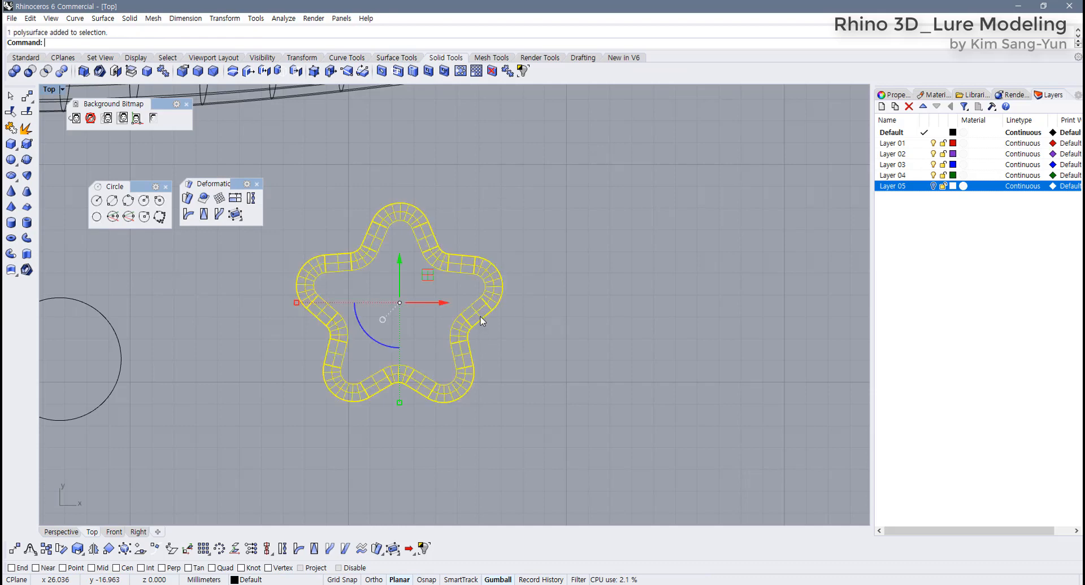
Raise the star pipe slightly above the construction plane in the Right view and reselect it.
double_click(47, 92)
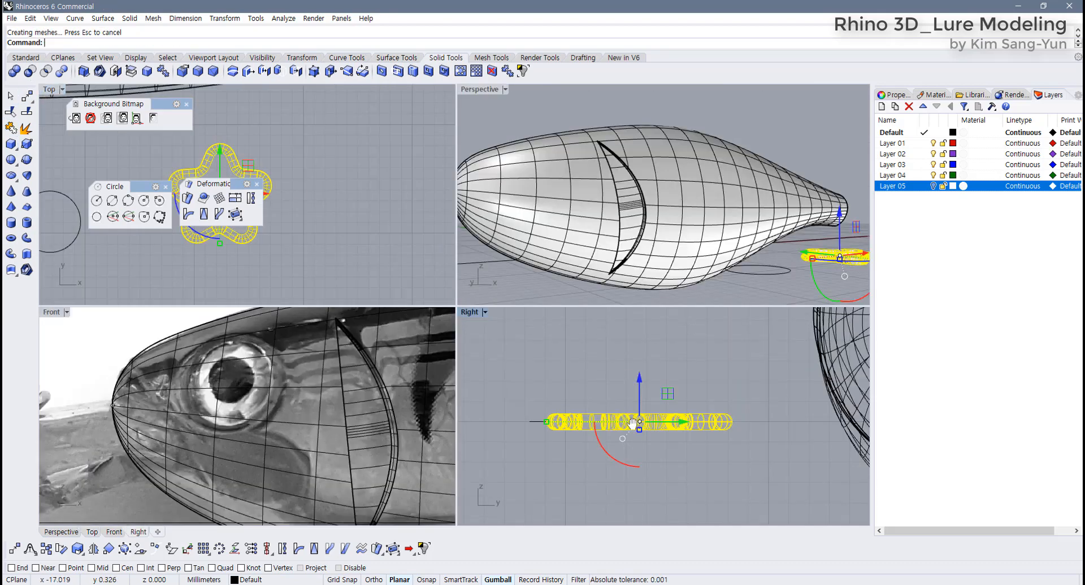
drag(657, 409, 705, 378)
key(Escape)
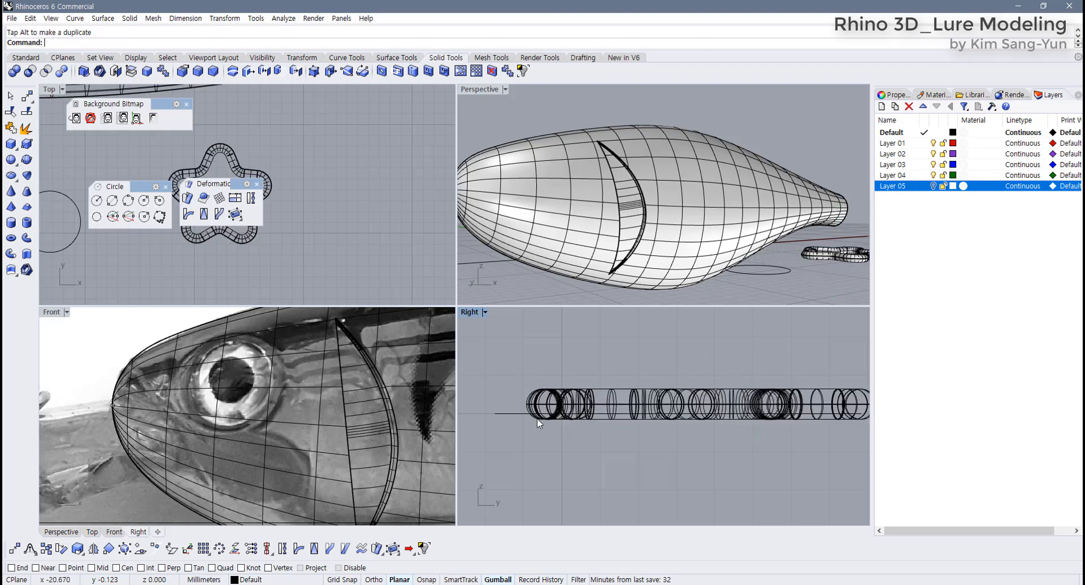
scroll(528, 413, up, 4)
click(542, 424)
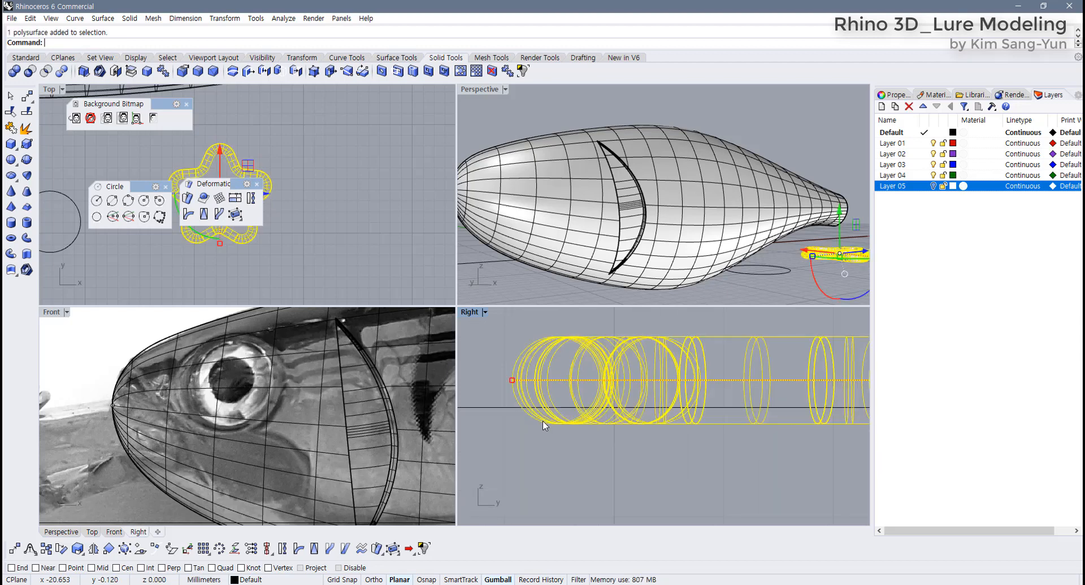
Examine where the construction plane line crosses the star pipe in an enlarged Right view.
double_click(470, 312)
scroll(407, 417, down, 3)
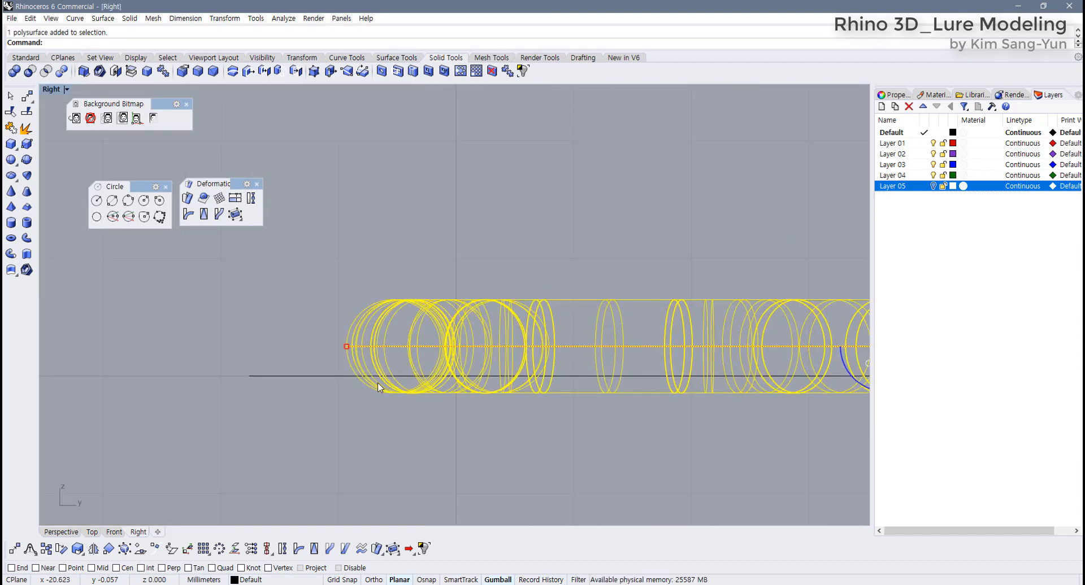
scroll(378, 384, down, 2)
right_drag(367, 395, 317, 395)
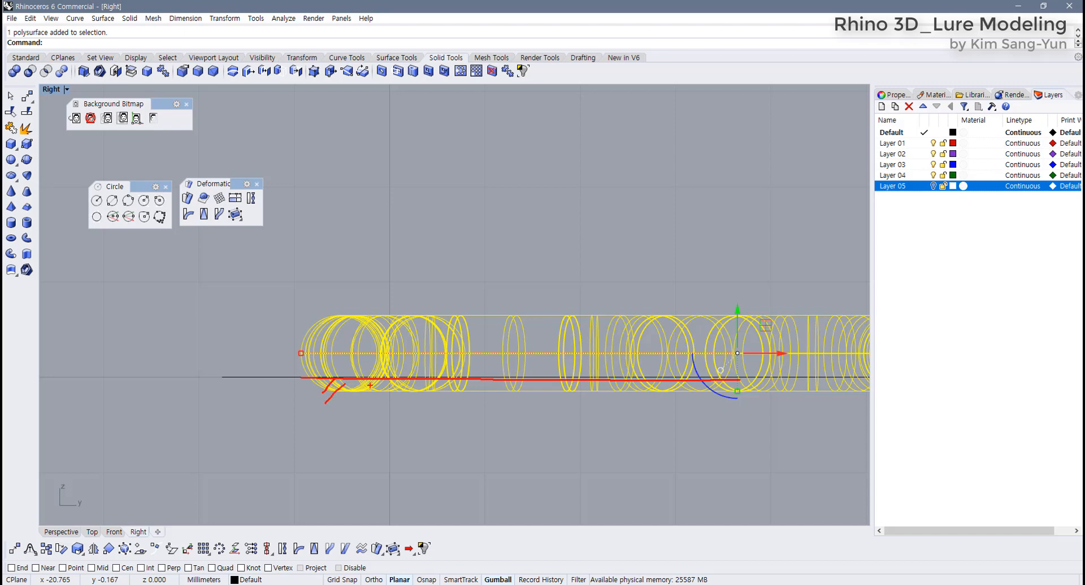
key(Escape)
scroll(628, 376, down, 4)
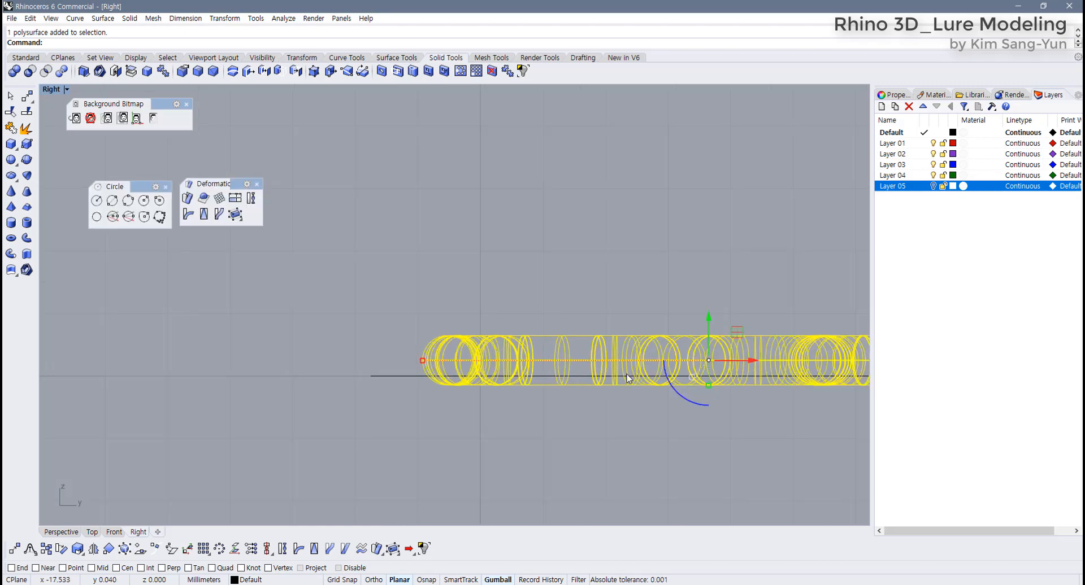
Lower the star pipe vertically until its centreline lies on the construction plane line in the Right view.
right_drag(687, 354, 628, 362)
scroll(628, 362, up, 2)
mouse_move(653, 337)
mouse_down()
mouse_move(651, 326)
mouse_move(655, 356)
mouse_up()
drag(547, 374, 547, 374)
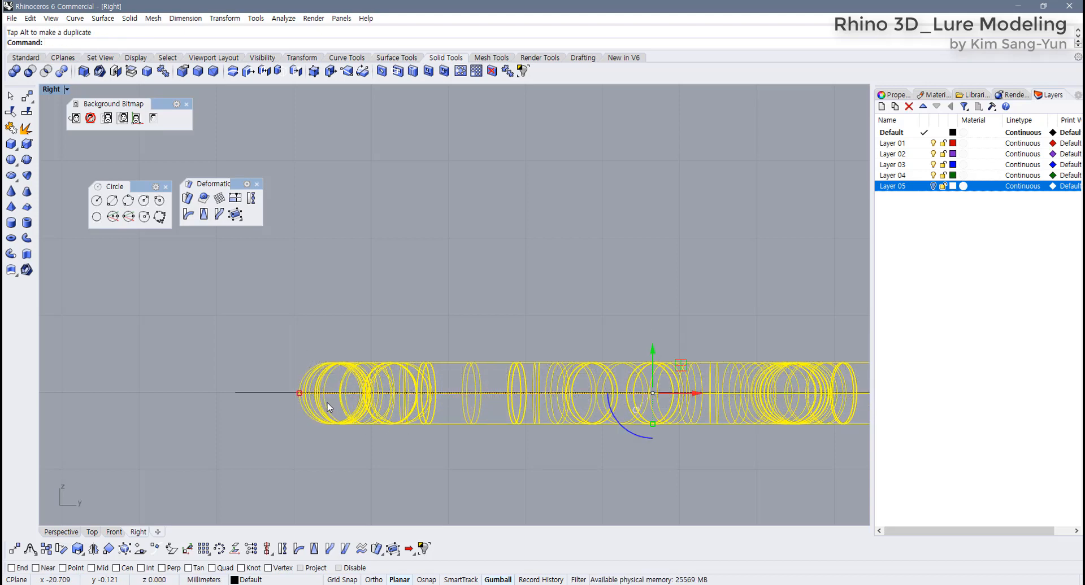
Try raising the star pipe so its underside rests on the construction plane, and undo that move.
drag(653, 353, 659, 353)
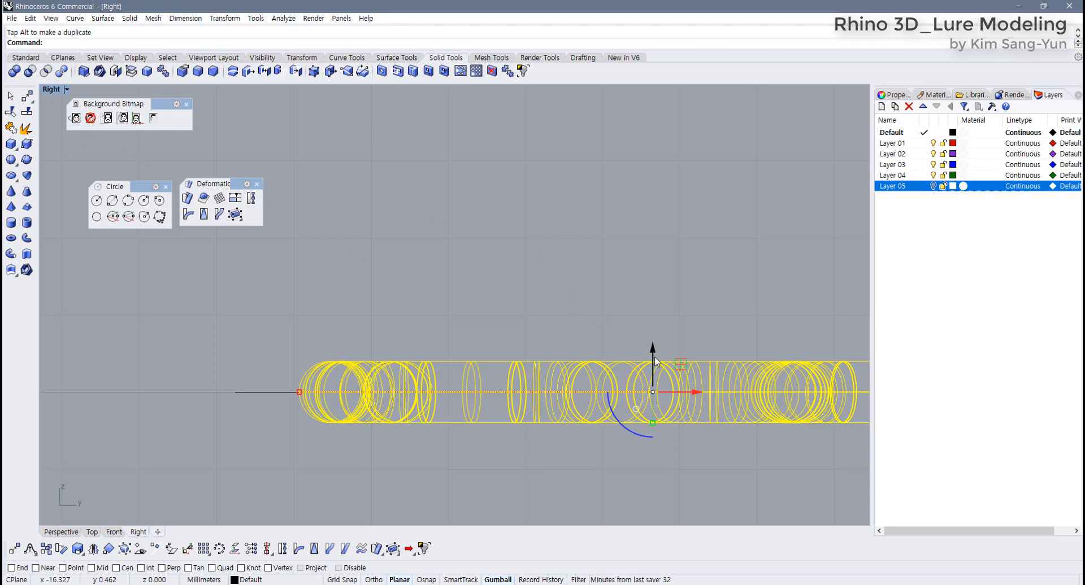
drag(653, 361, 663, 424)
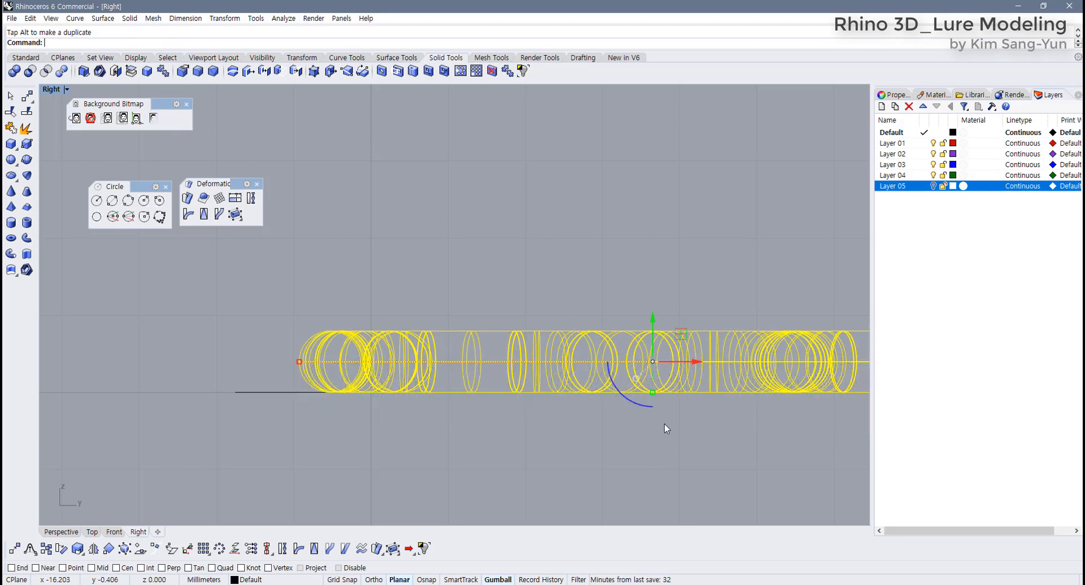
key(ctrl+z)
Start Splop on the star pipe in the Top view with a reference sphere of about 6.5 mm radius centred on the star.
double_click(51, 90)
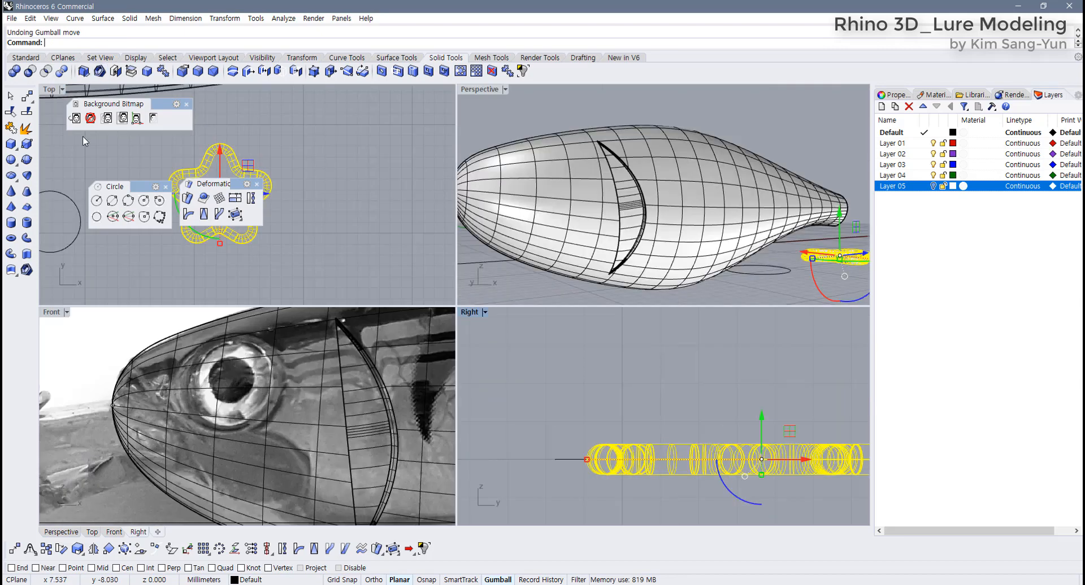
right_drag(269, 210, 375, 201)
scroll(387, 182, up, 2)
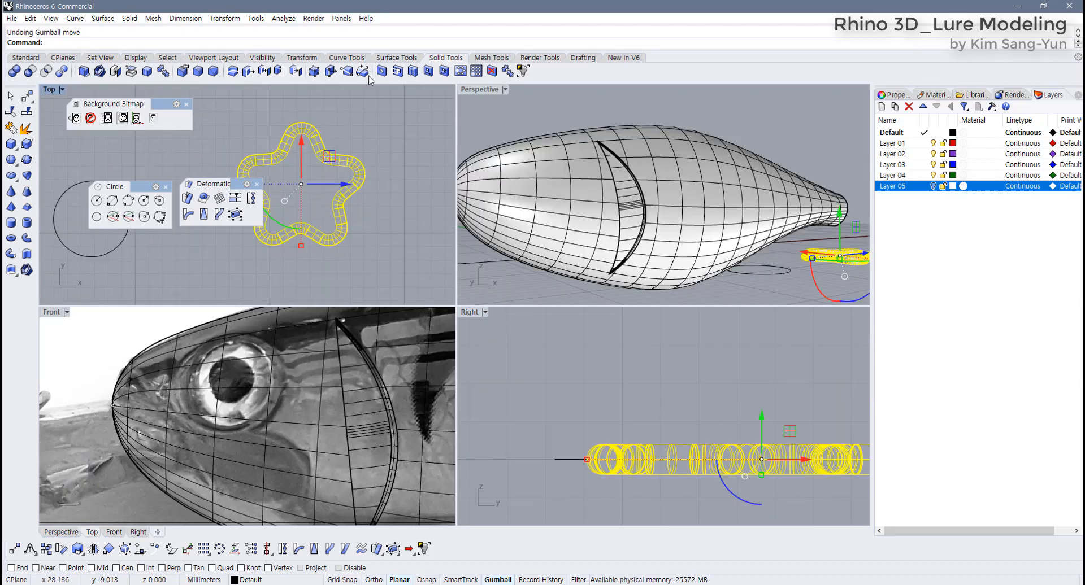
click(297, 61)
right_drag(324, 114, 384, 118)
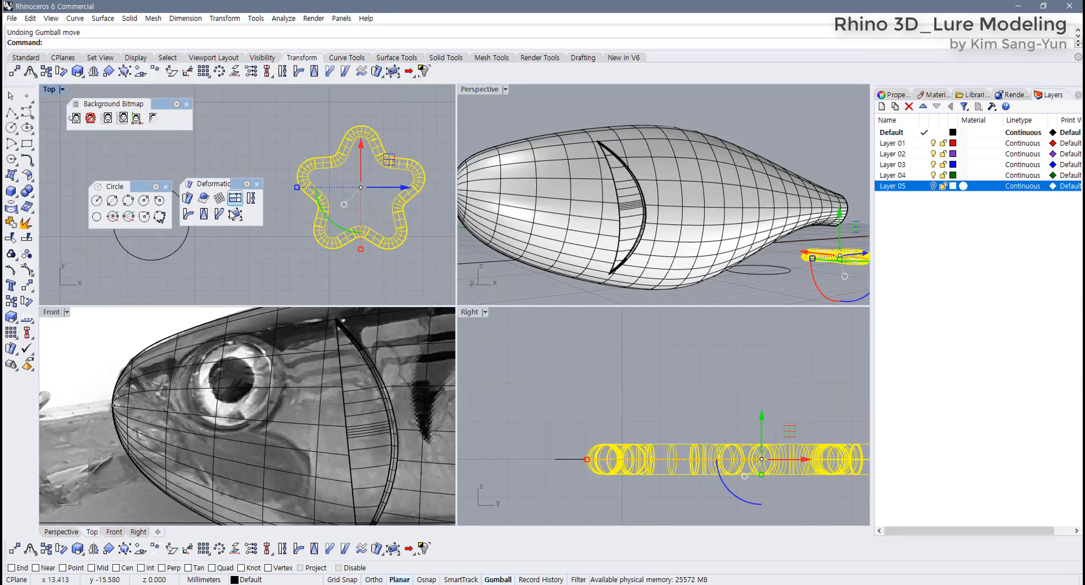
click(203, 199)
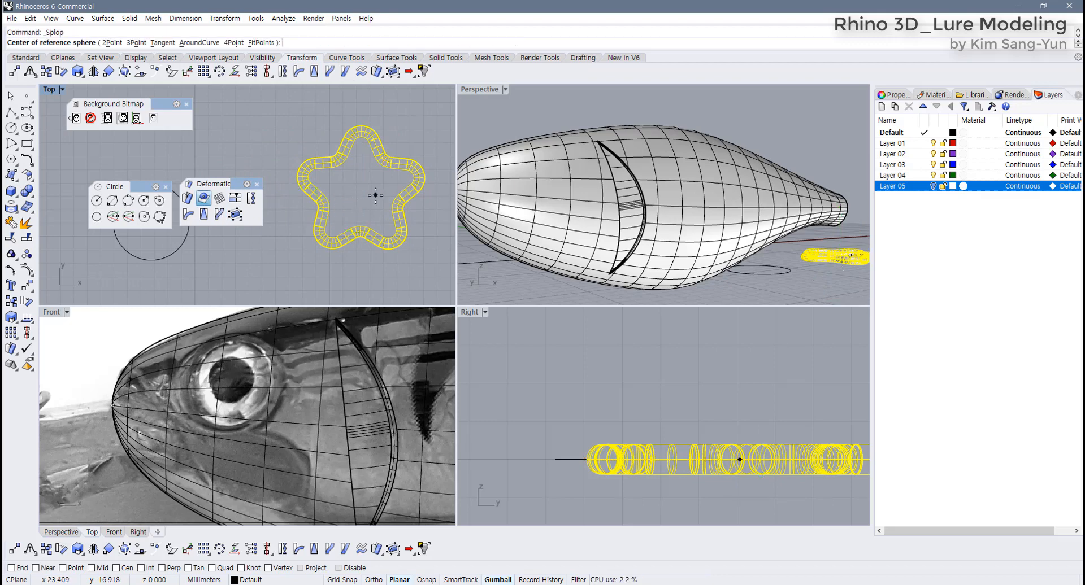
right_drag(375, 195, 348, 195)
click(339, 189)
scroll(339, 189, down, 3)
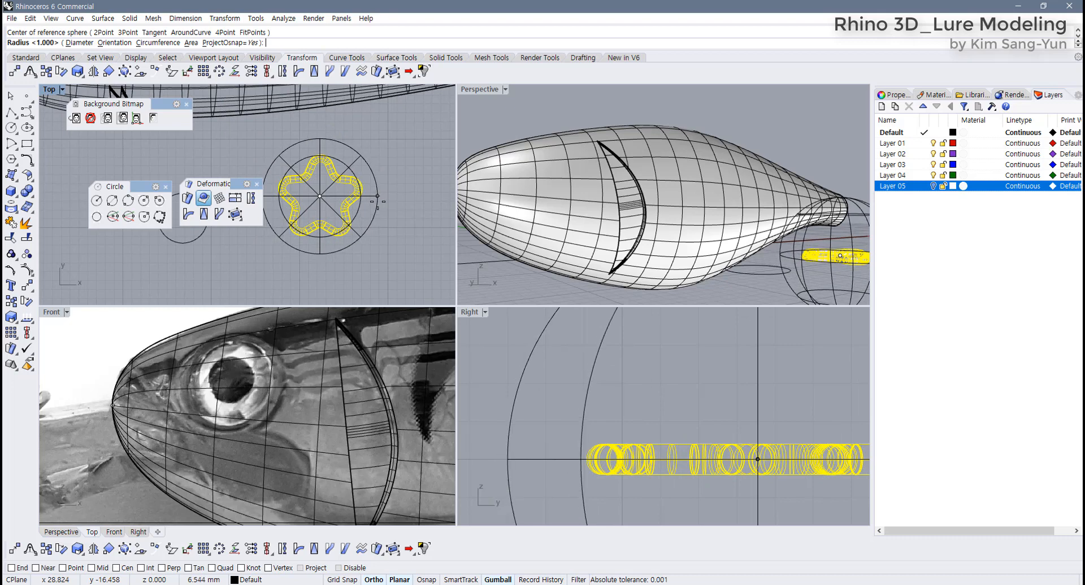
click(378, 199)
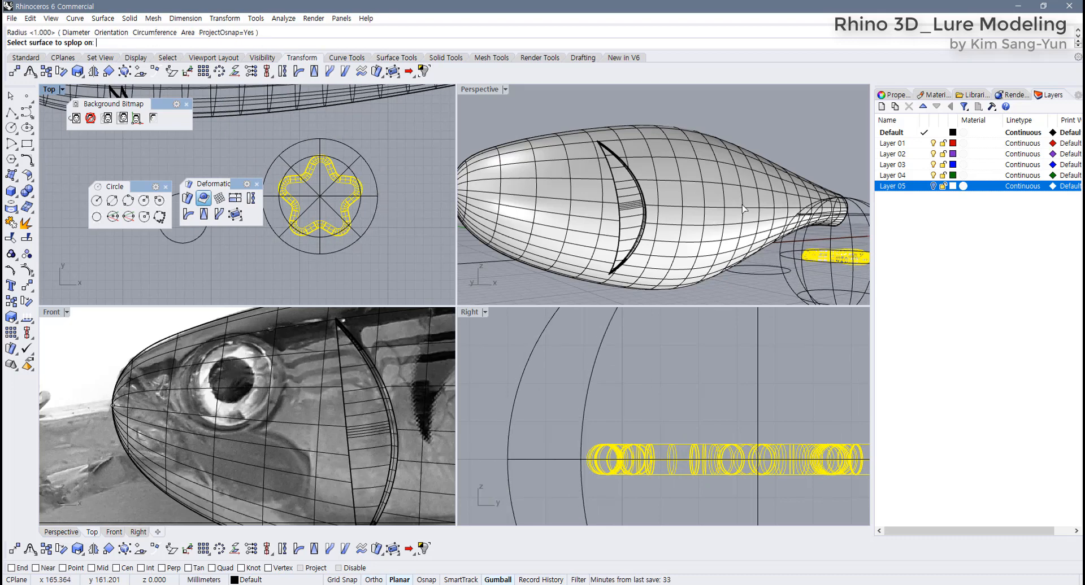
Splop three large stars onto the lure body's surface behind the gill groove, with Copy on and Rigid off.
click(688, 186)
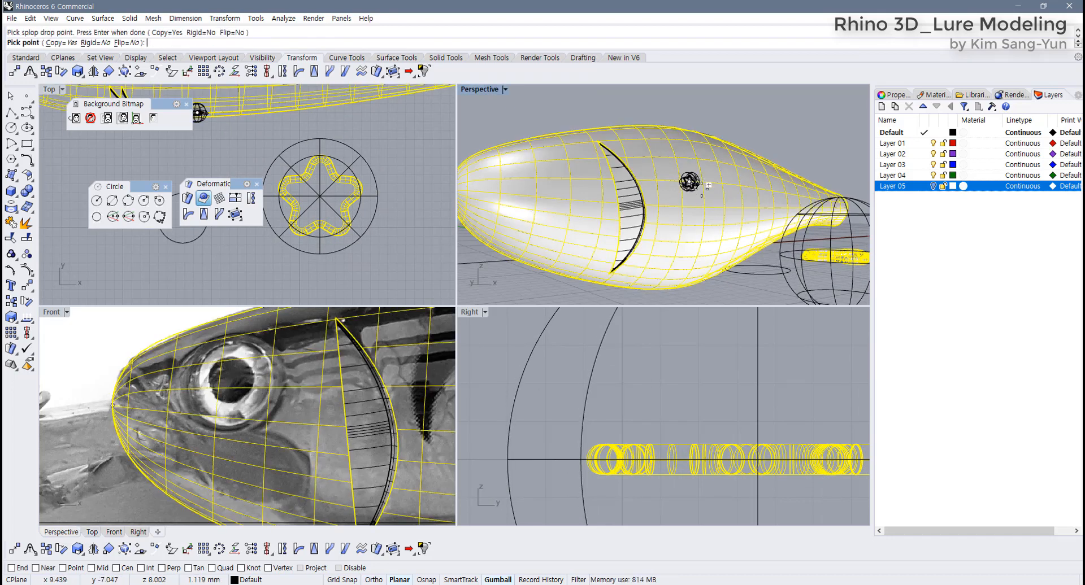
click(689, 183)
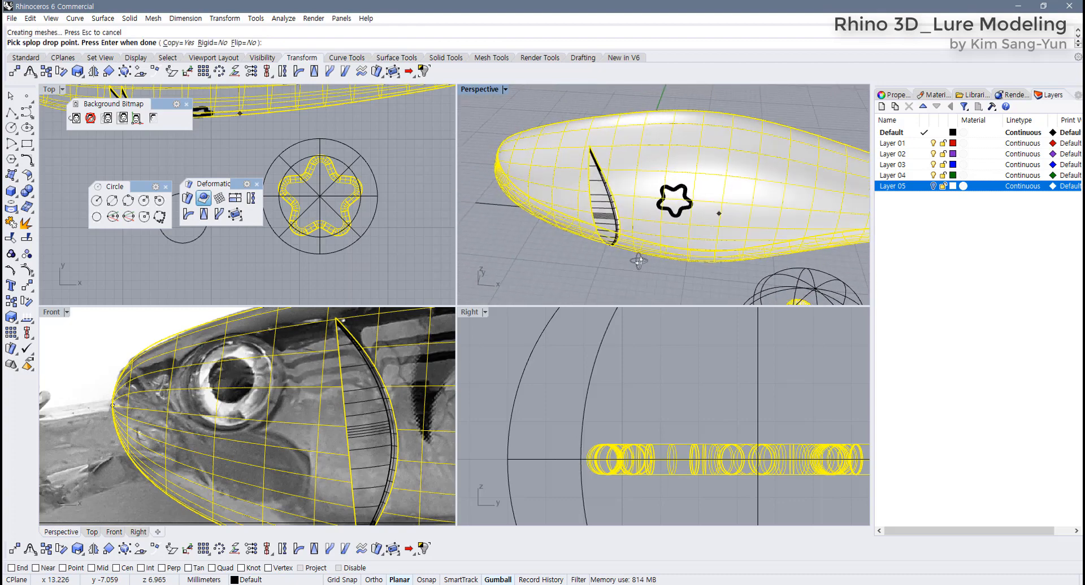
click(739, 174)
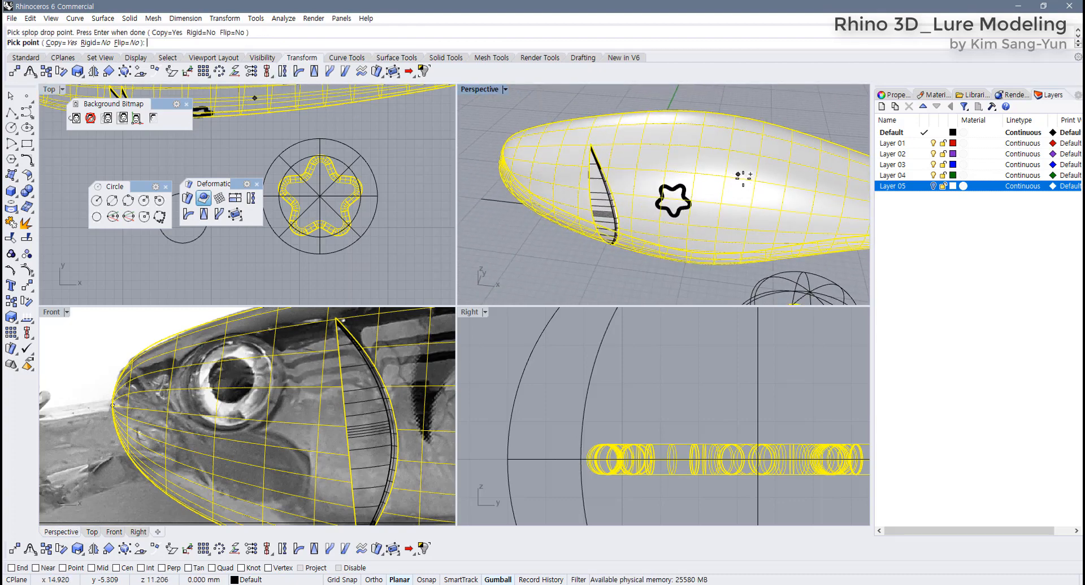
click(752, 185)
right_drag(756, 183, 616, 174)
click(665, 145)
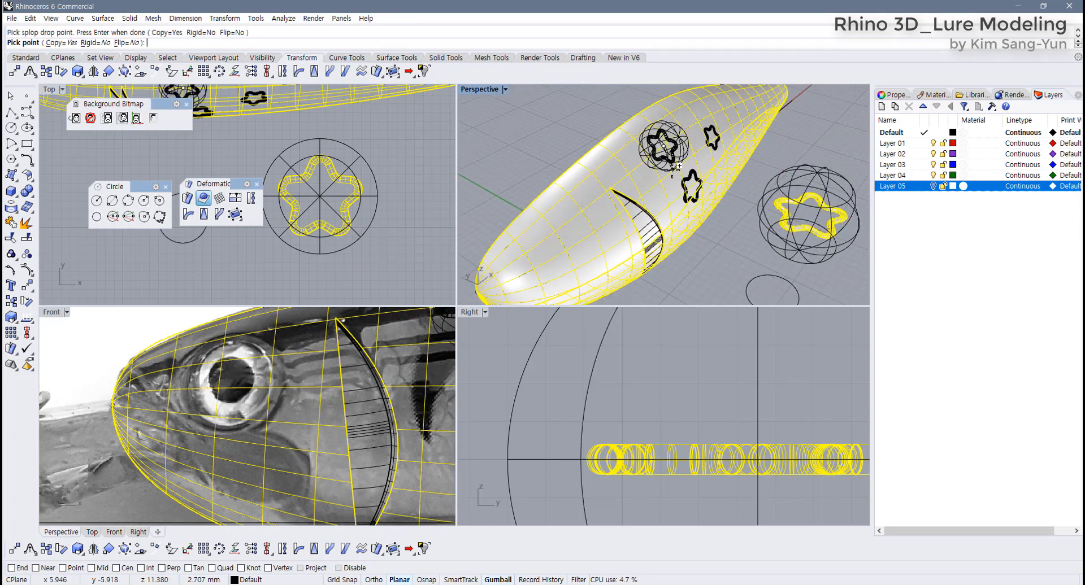
click(638, 180)
Splop a small star between the three large ones and, with Rigid set to Yes, a second small star below it.
double_click(479, 90)
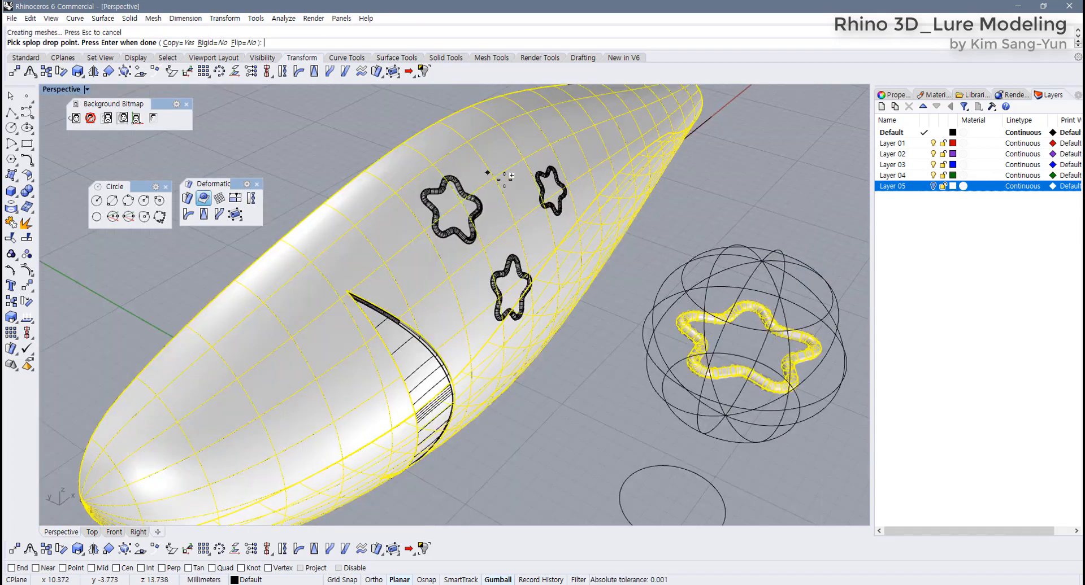
right_drag(496, 175, 257, 159)
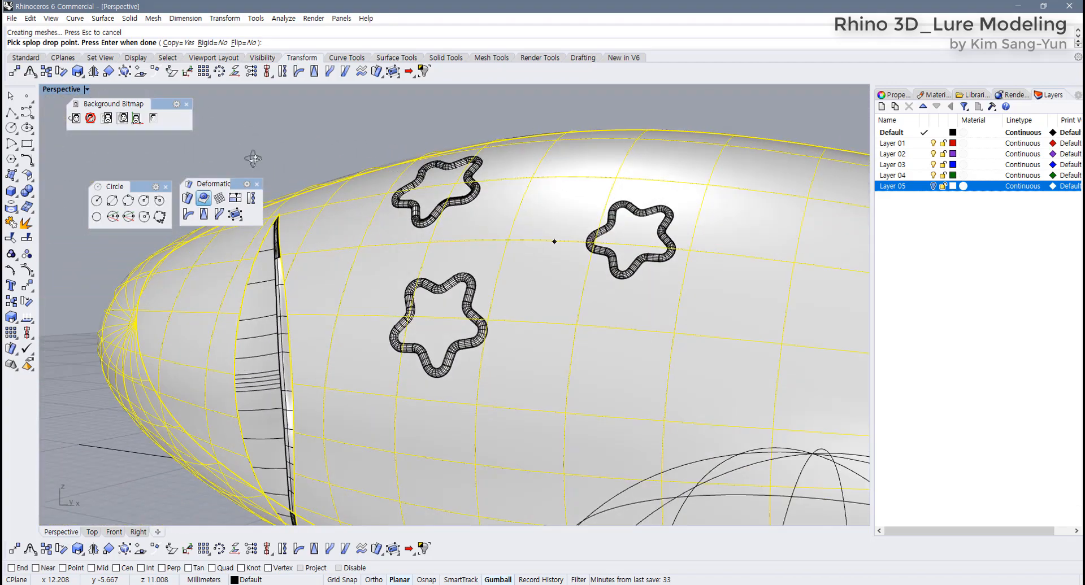
click(521, 235)
click(529, 257)
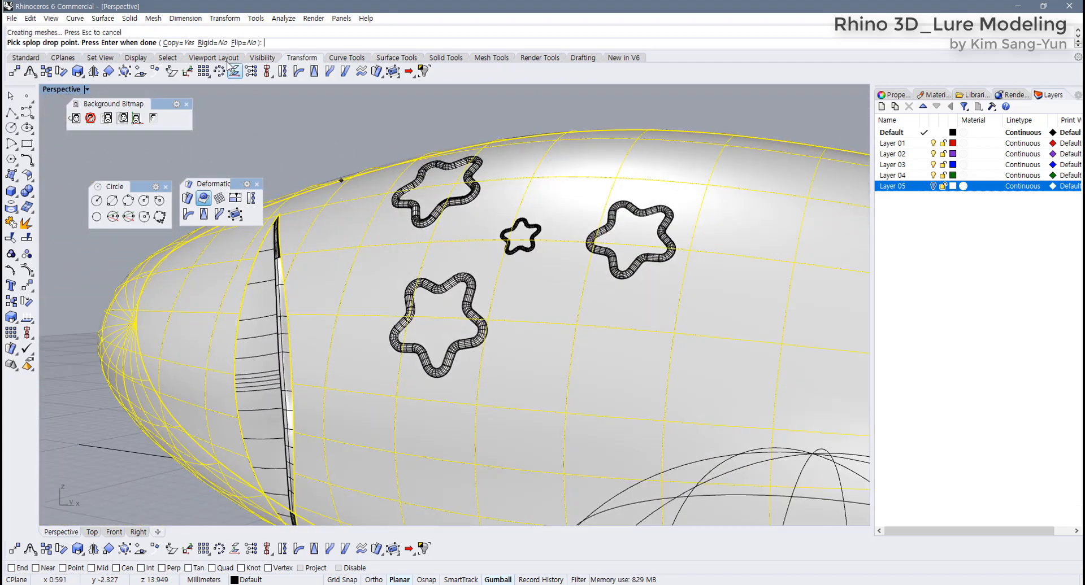
click(213, 43)
click(573, 327)
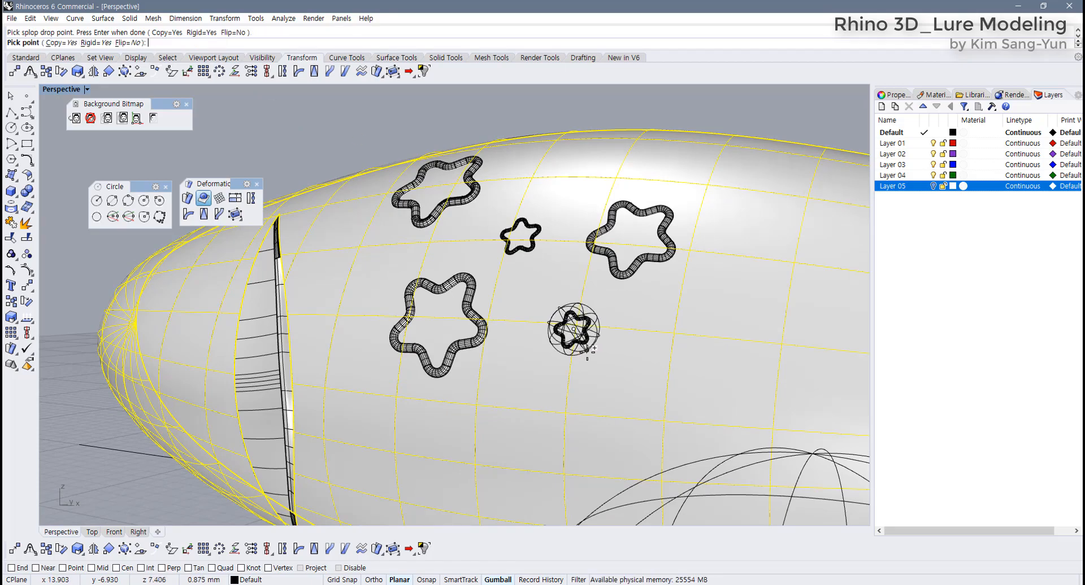
click(592, 357)
Set Rigid to No, splop two more small stars on the upper part of the lure body, and finish Splop.
right_drag(591, 359, 642, 367)
click(212, 43)
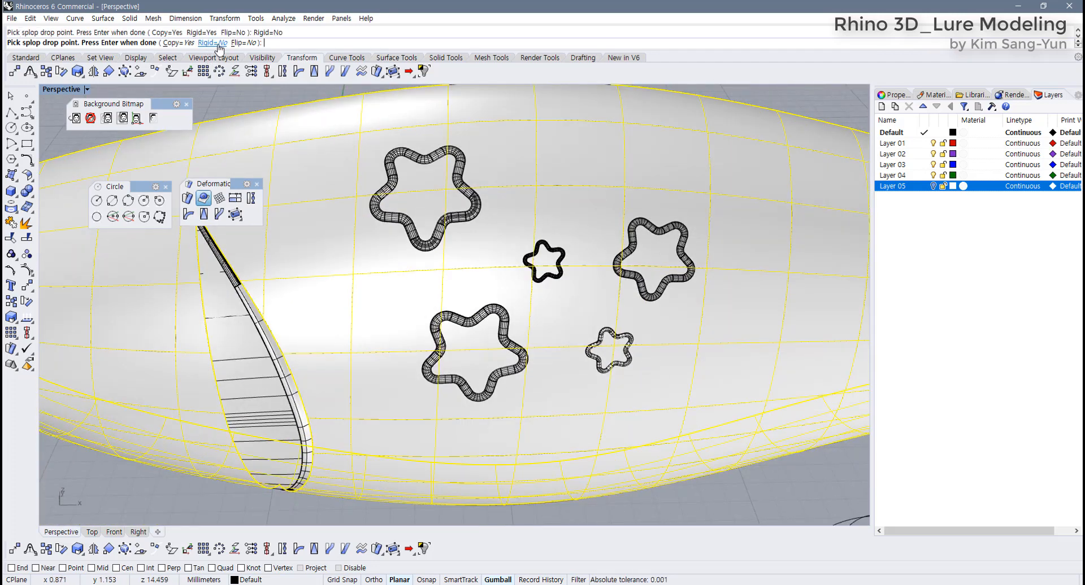
click(647, 158)
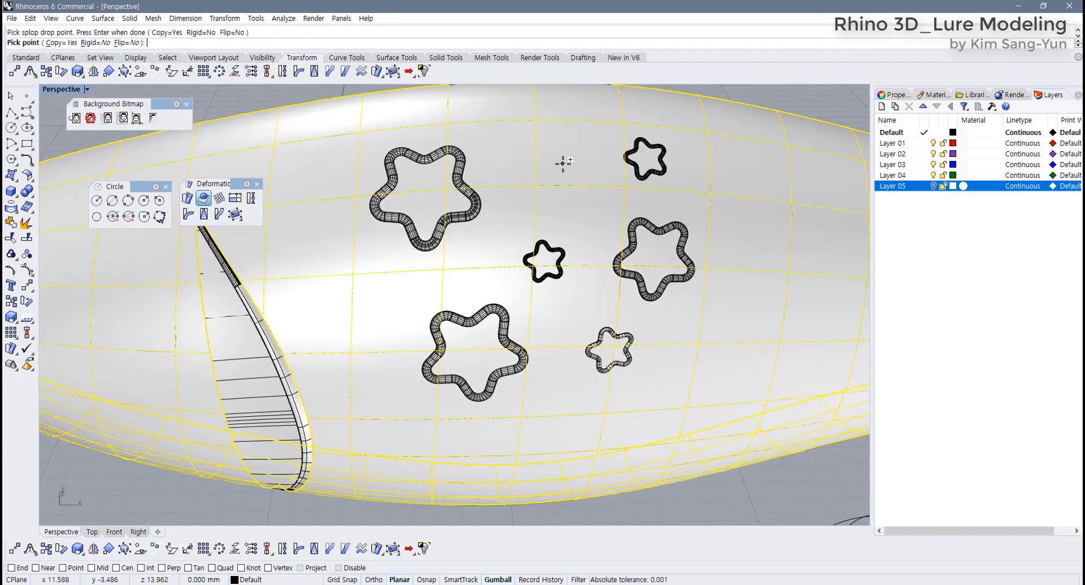
click(566, 211)
right_click(570, 259)
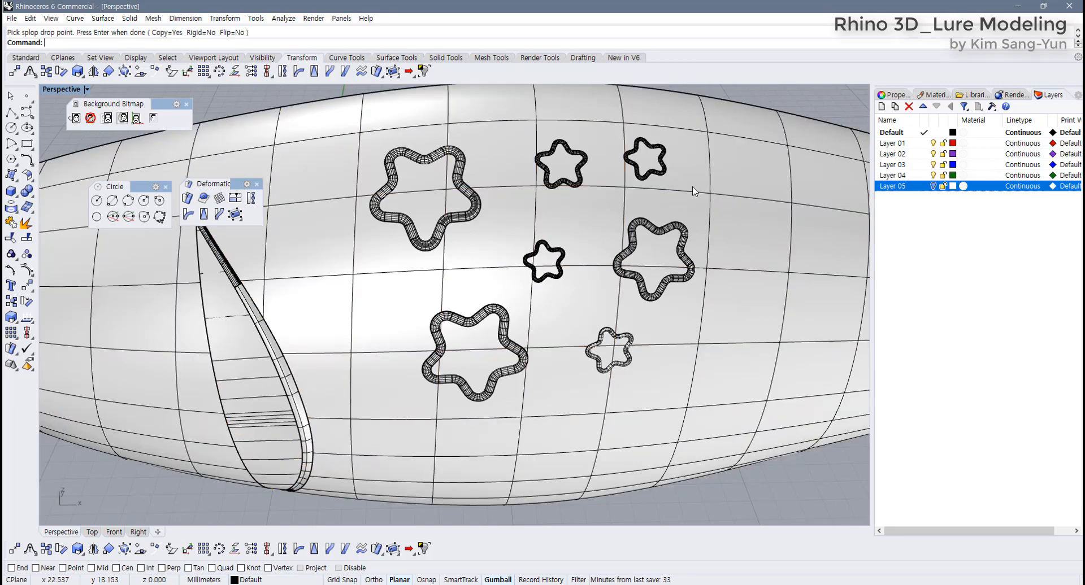
Examine how closely the splopped stars follow the lure body's curved surface from different angles.
shift+right_drag(696, 154, 651, 192)
right_drag(651, 192, 715, 320)
scroll(626, 194, down, 4)
scroll(630, 300, down, 6)
scroll(635, 313, up, 6)
scroll(625, 253, up, 8)
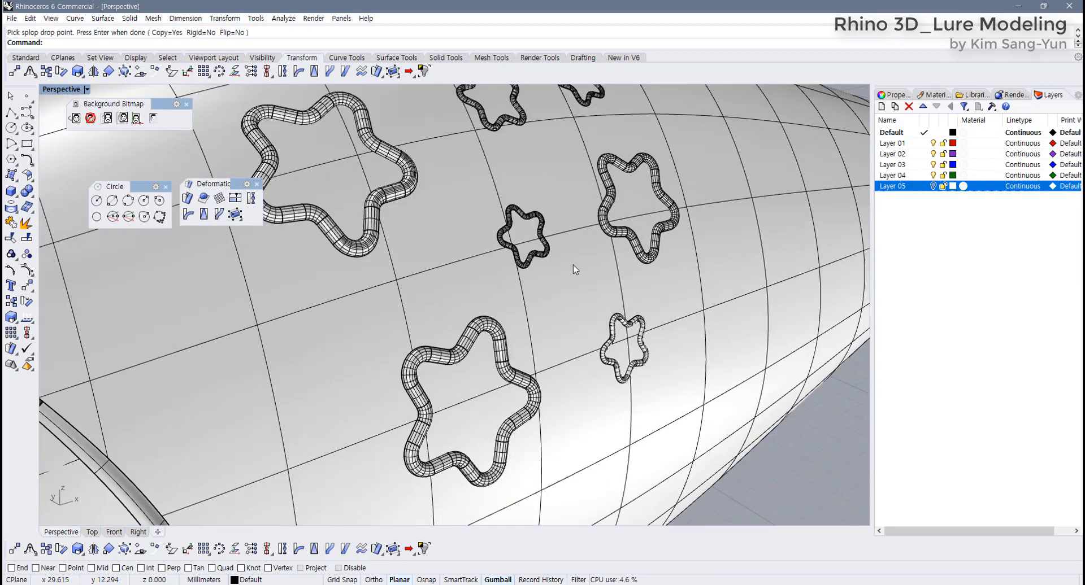
scroll(573, 264, down, 6)
right_drag(573, 264, 556, 290)
Boolean-union the lure body with the large star nearest the upper end of the gill groove.
click(558, 308)
shift+right_drag(389, 228, 400, 226)
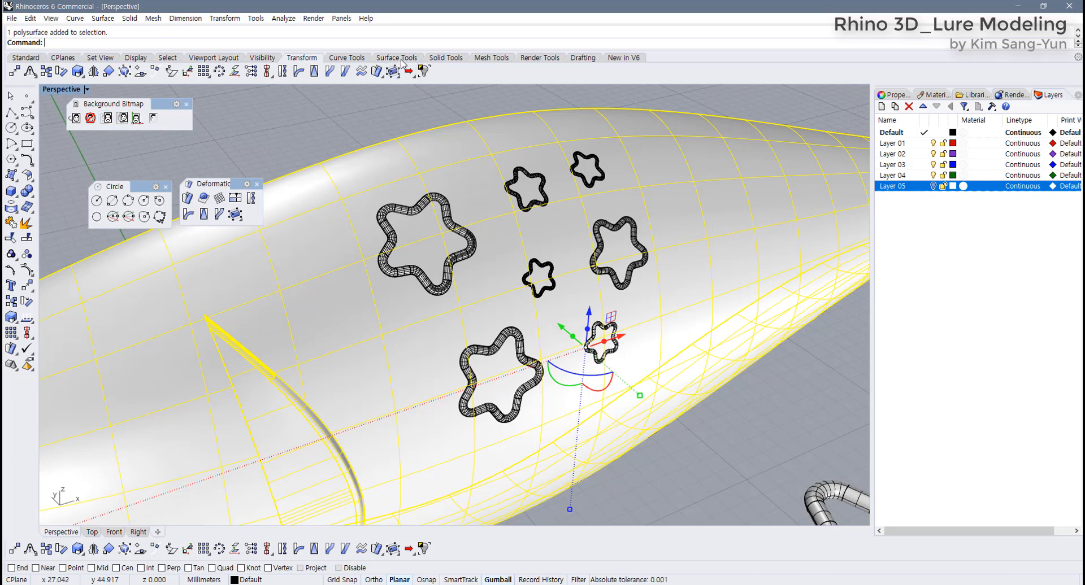
click(444, 58)
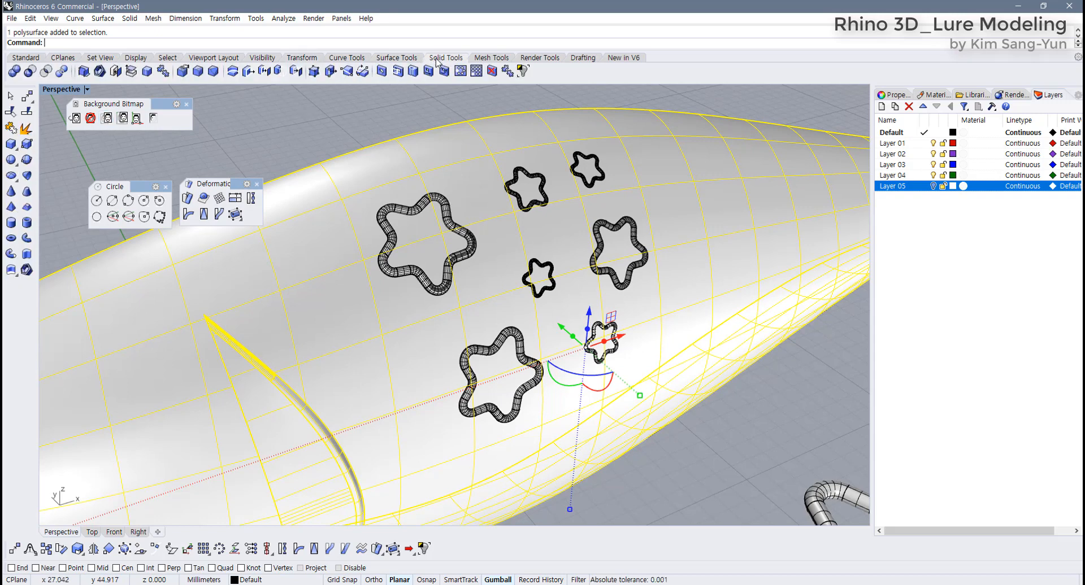
click(408, 213)
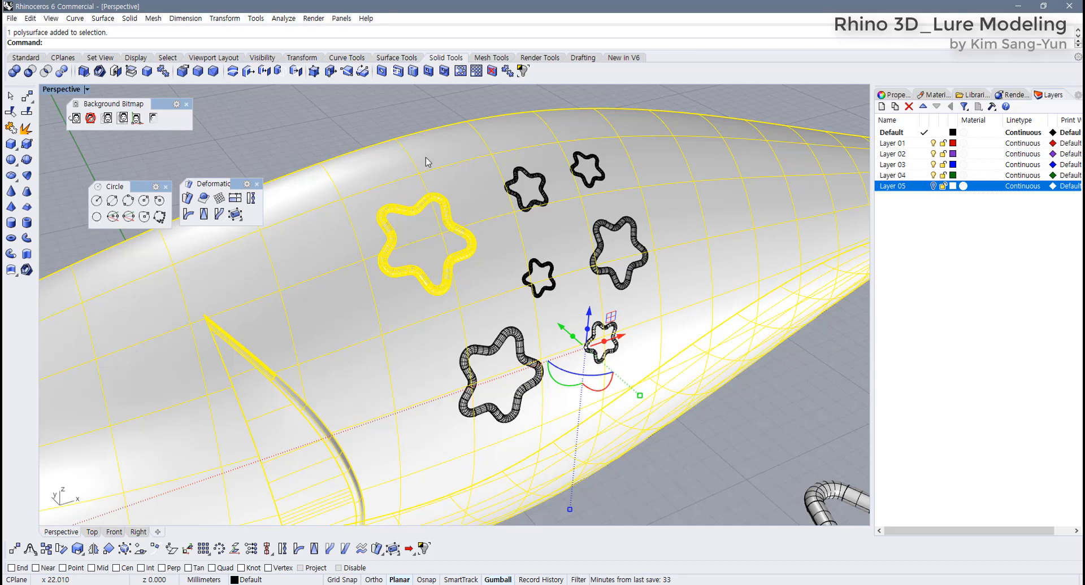
click(16, 71)
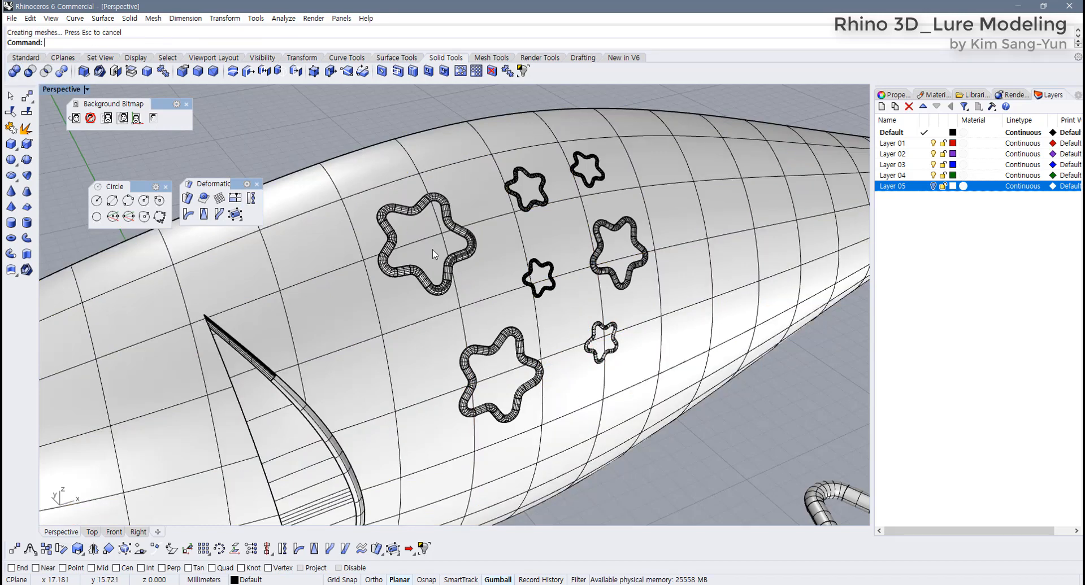
Subtract the other two large stars from the lure body with Boolean Difference.
click(411, 216)
right_drag(411, 216, 266, 212)
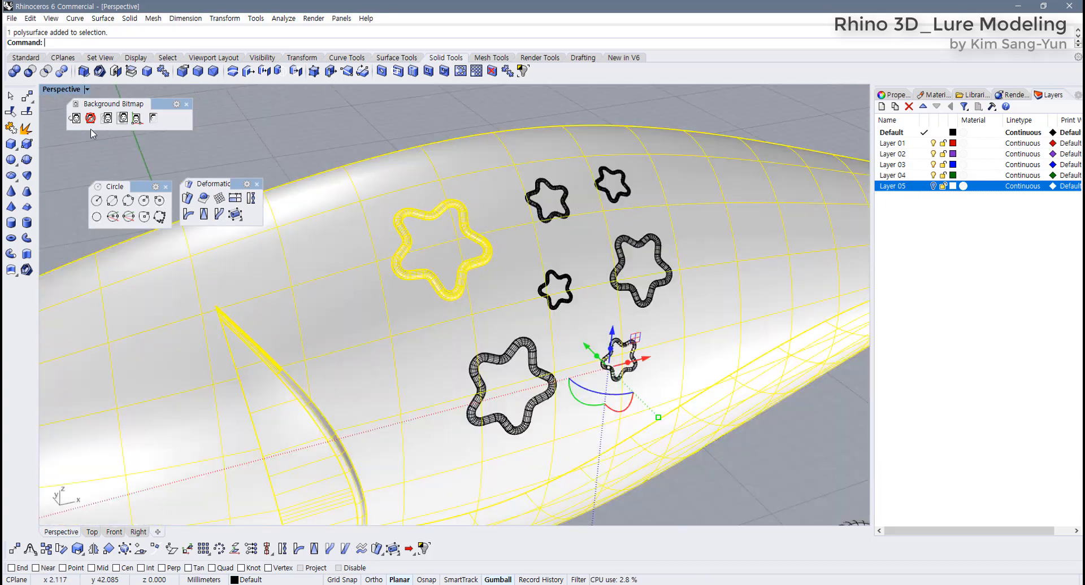
click(30, 71)
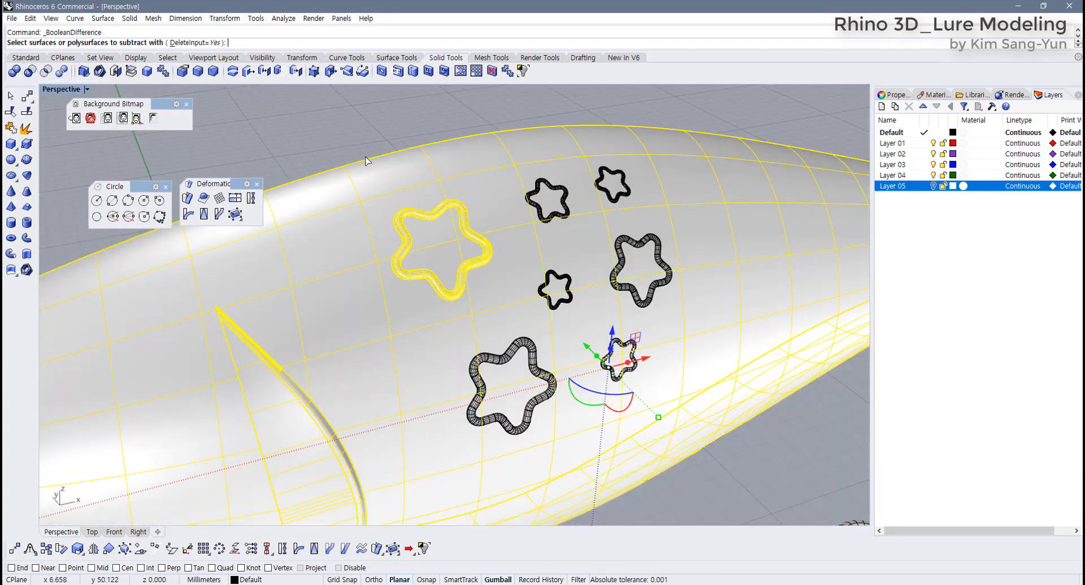
click(651, 249)
click(539, 352)
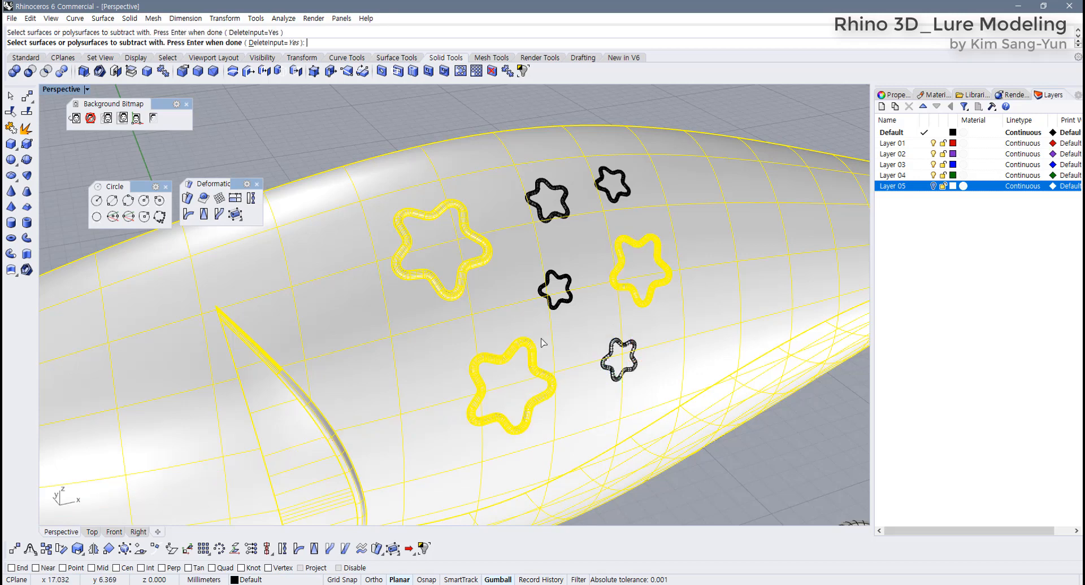
key(Return)
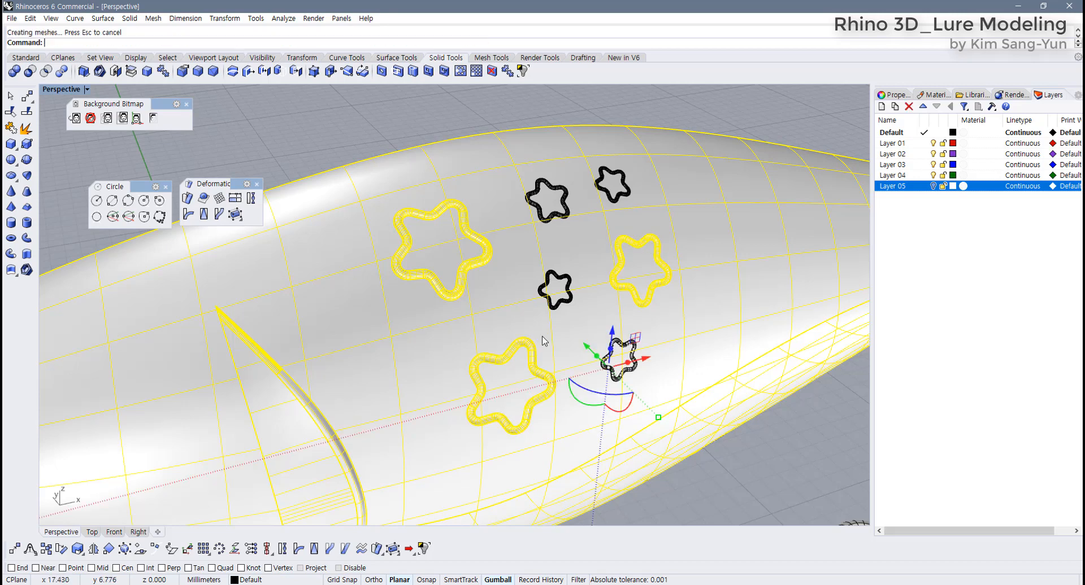
Set the Perspective view to Rendered and examine the raised and engraved stars on the lure body.
right_drag(554, 355, 539, 291)
click(662, 126)
right_drag(567, 233, 599, 170)
click(87, 89)
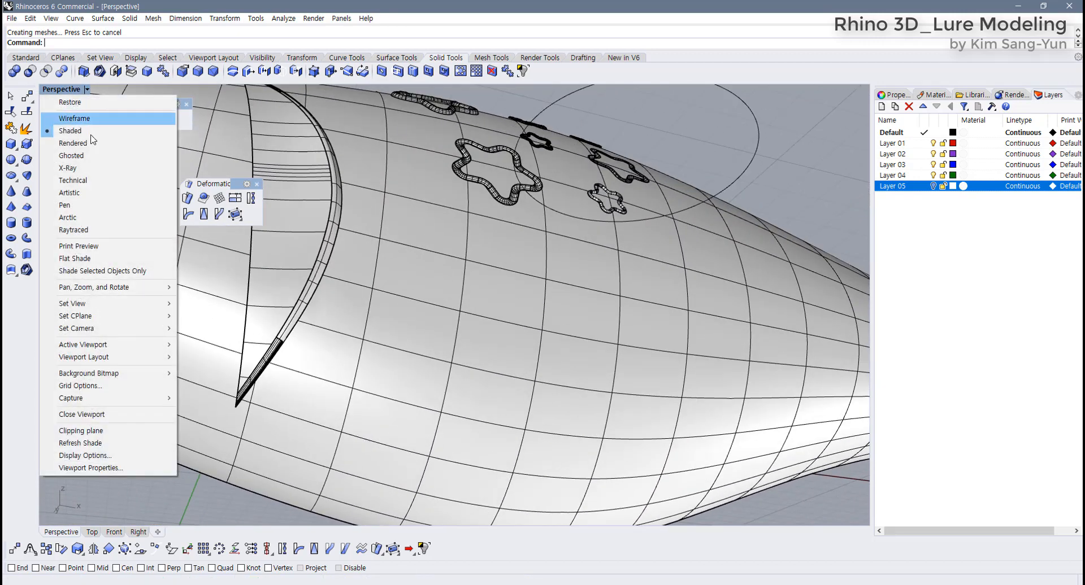
click(85, 141)
right_drag(474, 185, 357, 260)
right_drag(382, 358, 412, 349)
scroll(441, 291, up, 8)
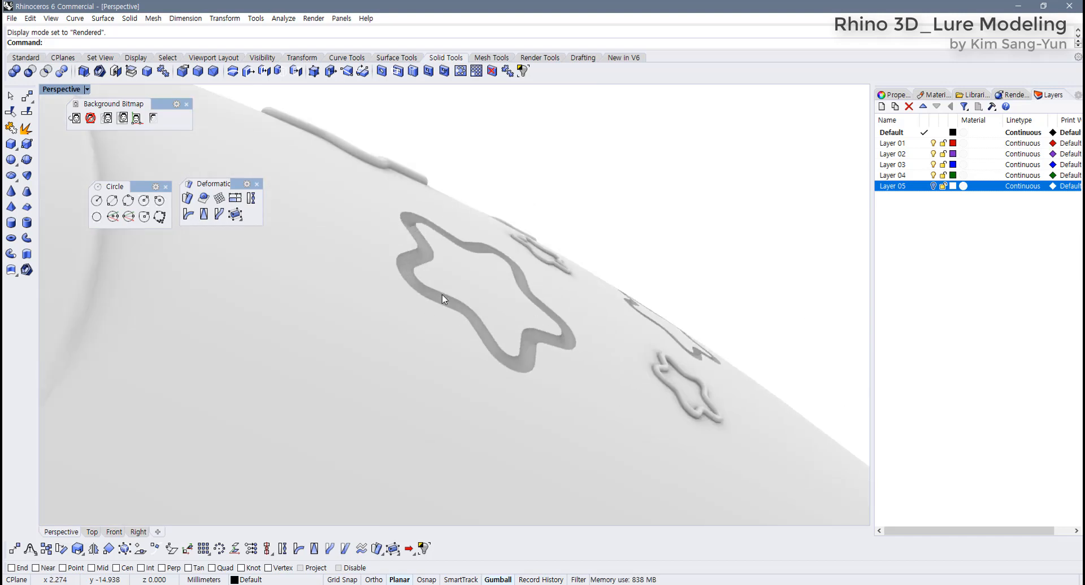
right_drag(428, 272, 523, 258)
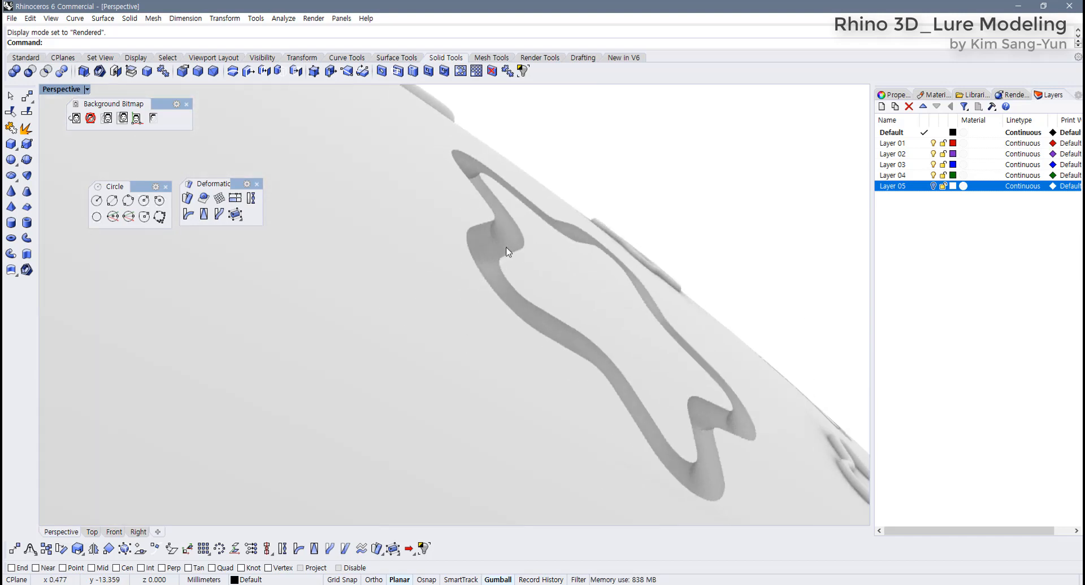
scroll(508, 252, down, 10)
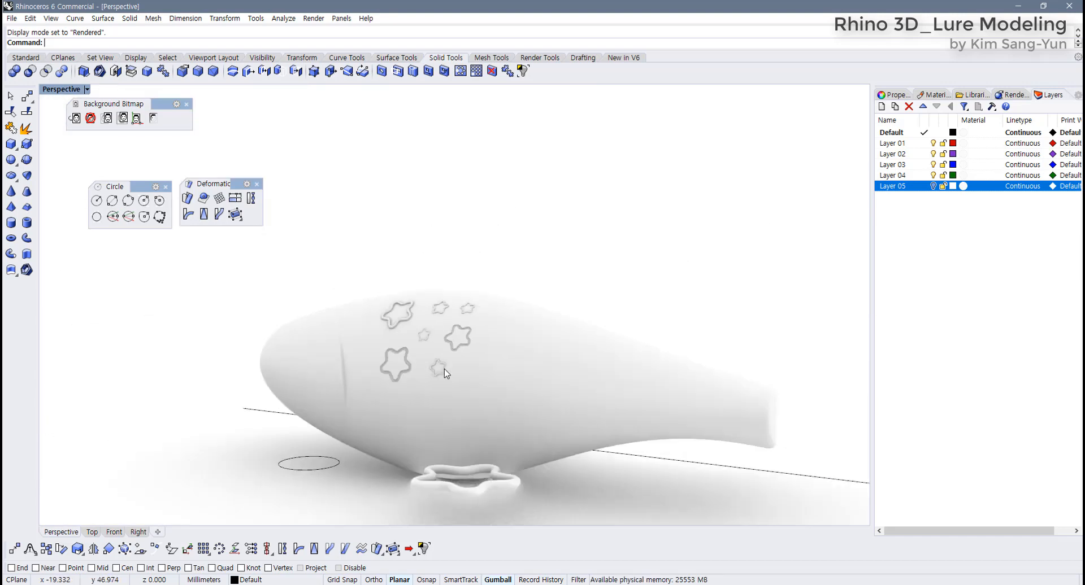
right_drag(444, 368, 493, 397)
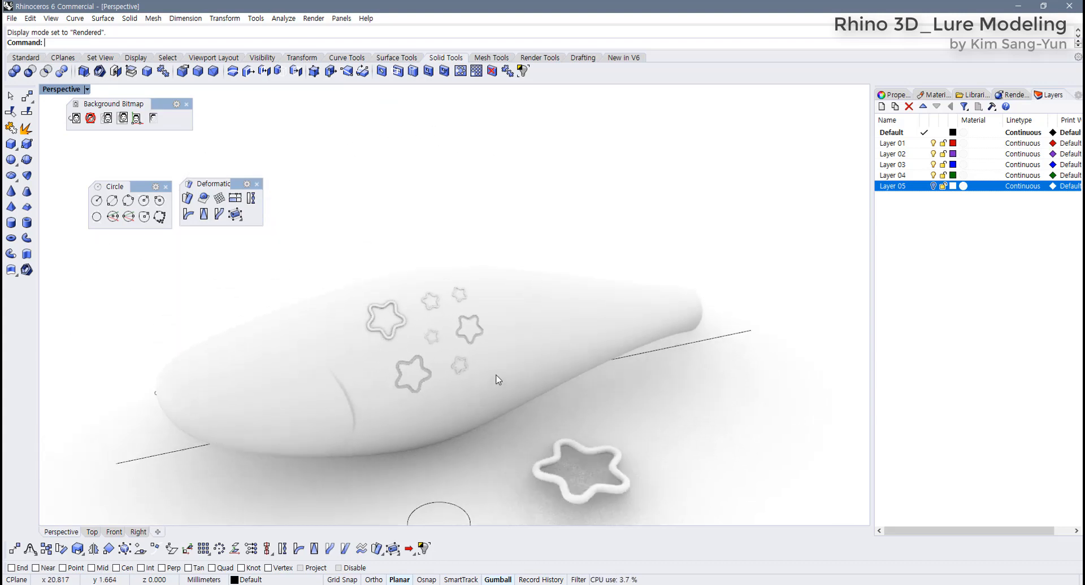
Undo the Boolean operations and the Splop so that all stars are removed from the lure body.
click(497, 380)
key(ctrl+z)
click(658, 453)
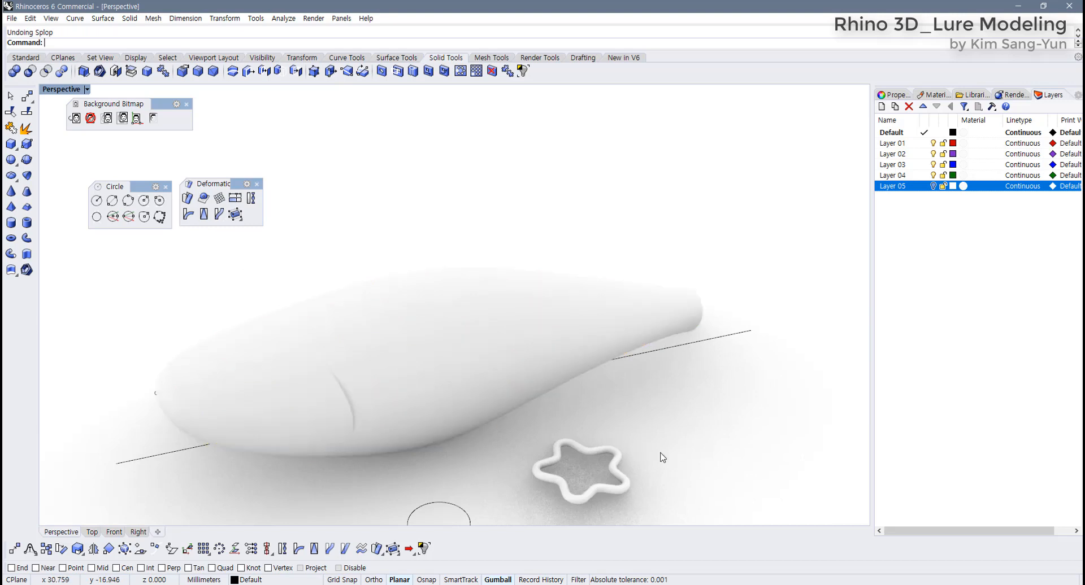
Delete the original star pipe lying beside the lure body.
drag(658, 452, 584, 479)
scroll(576, 476, down, 4)
shift+right_drag(569, 479, 523, 399)
key(Delete)
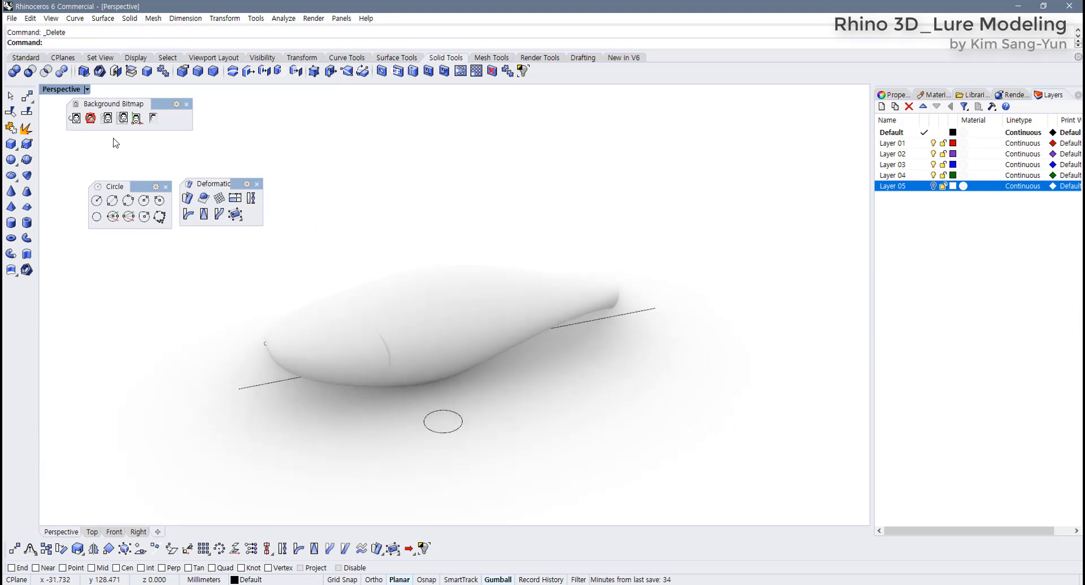
Restore the four-viewport layout and set the Perspective view to Shaded display.
double_click(49, 90)
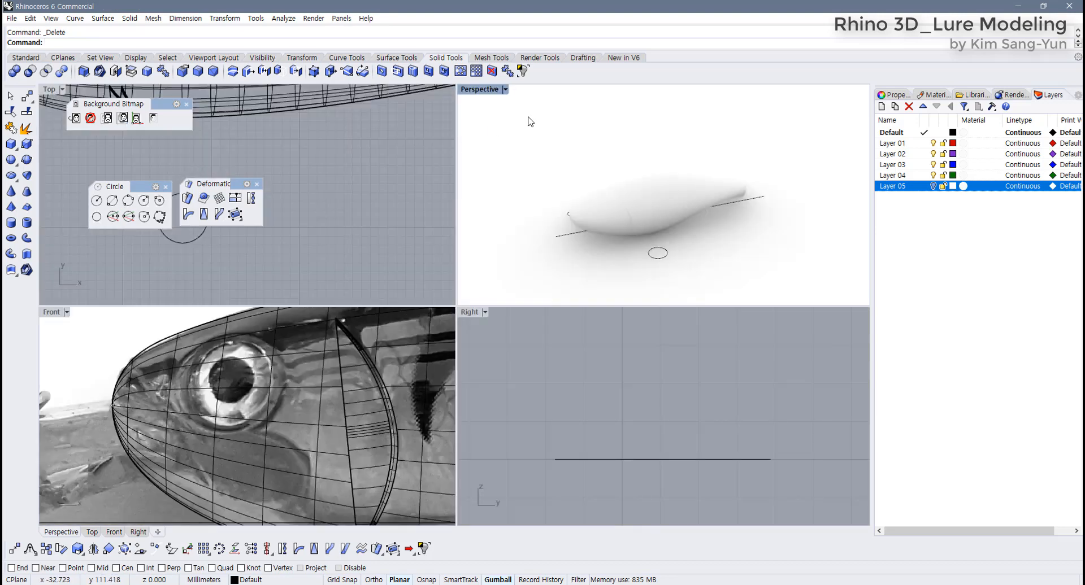
click(505, 90)
click(498, 137)
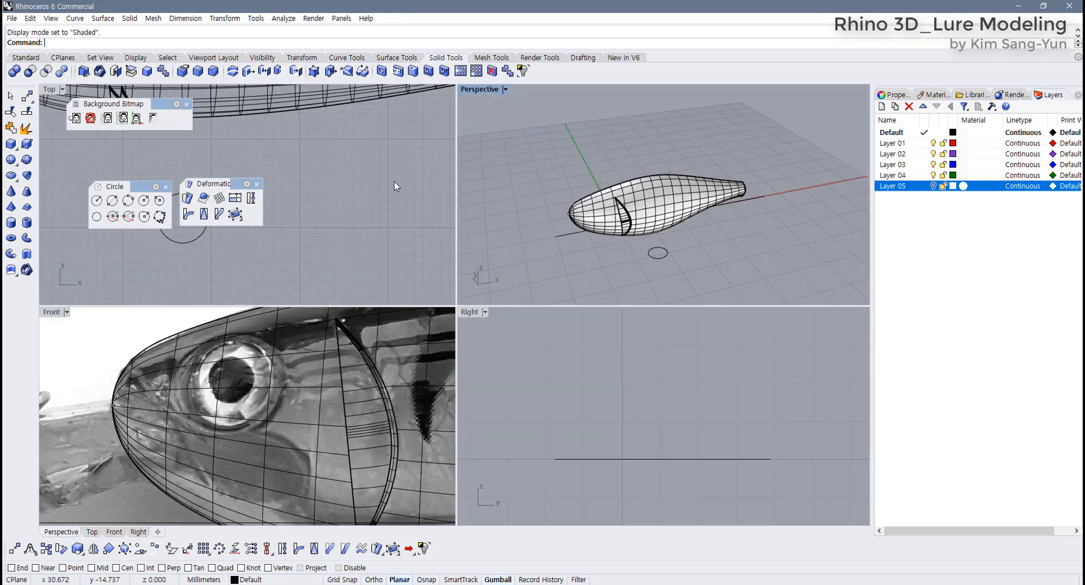
Begin a Splop of the circle beside the lure body, snapping a reference sphere to its centre and sizing it slightly larger than the circle.
scroll(394, 181, down, 4)
drag(321, 208, 320, 207)
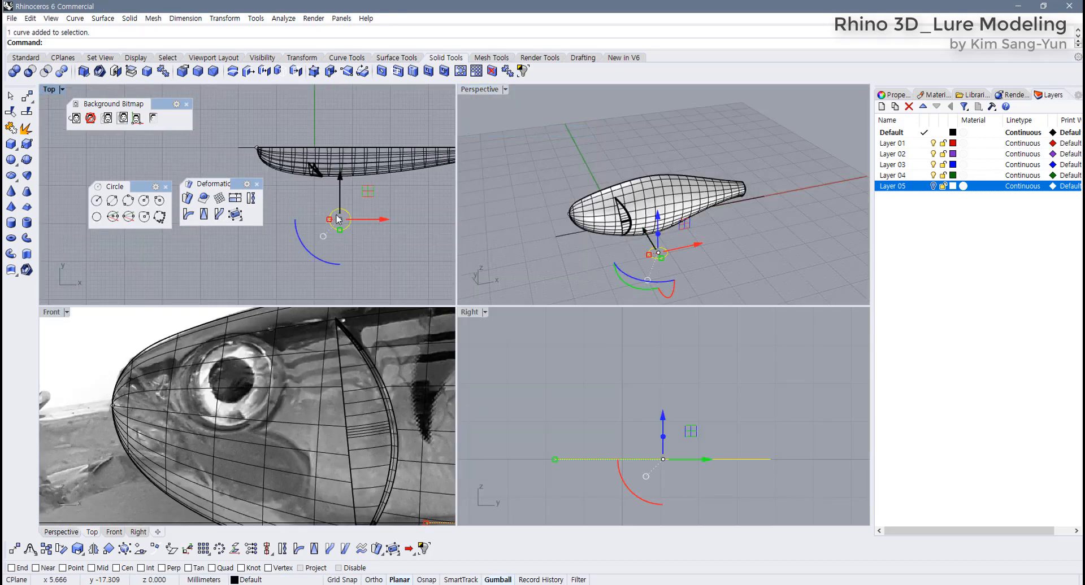
double_click(50, 90)
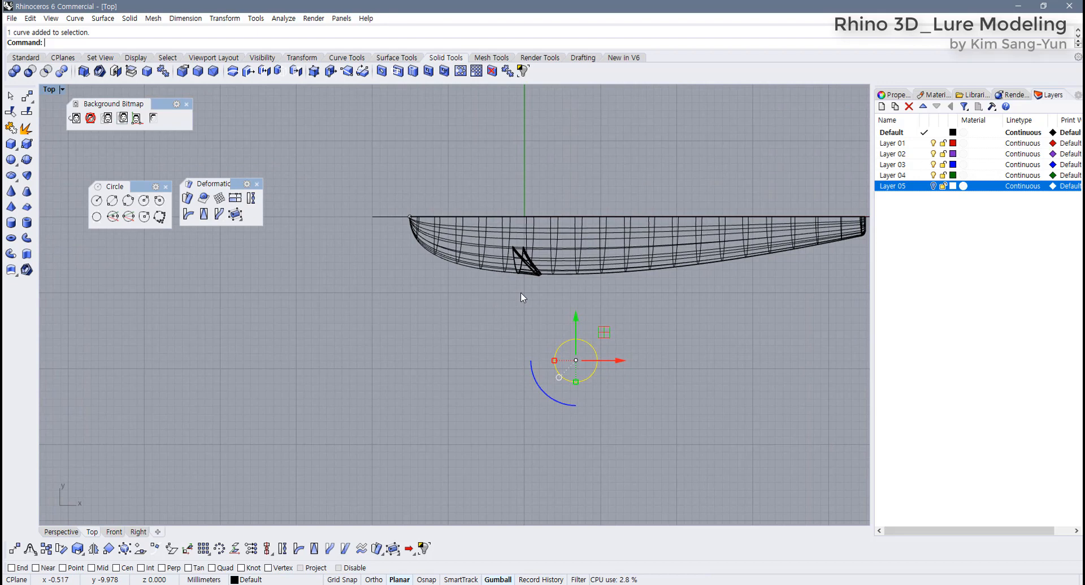
right_drag(529, 319, 467, 317)
scroll(462, 315, up, 4)
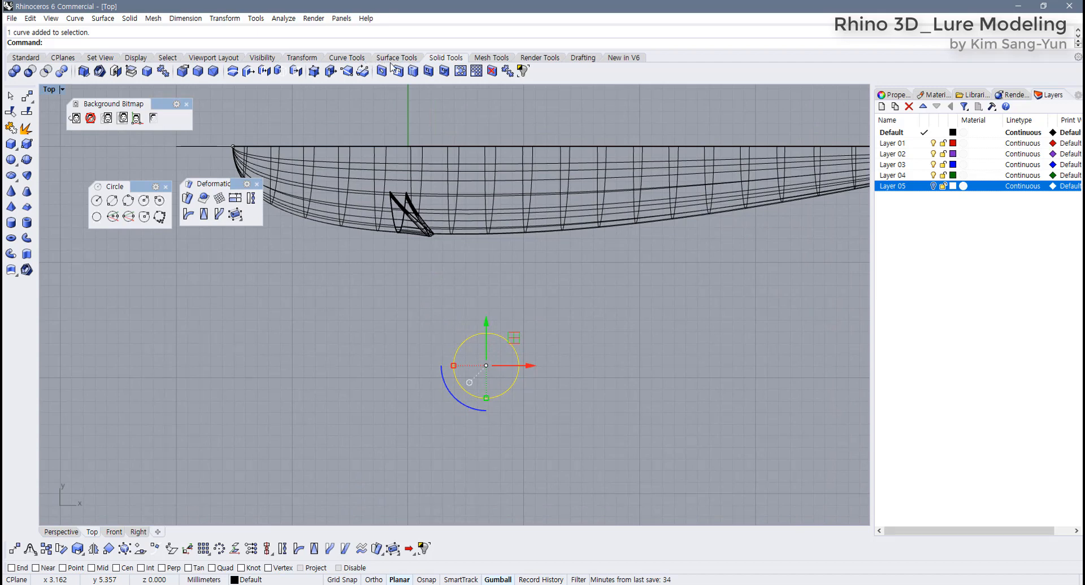
click(203, 199)
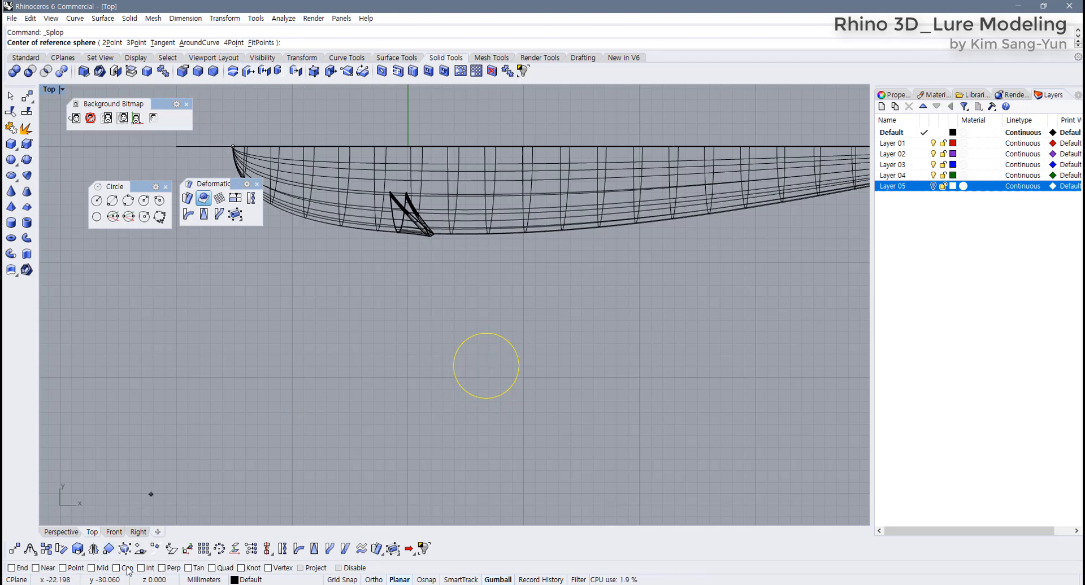
click(518, 367)
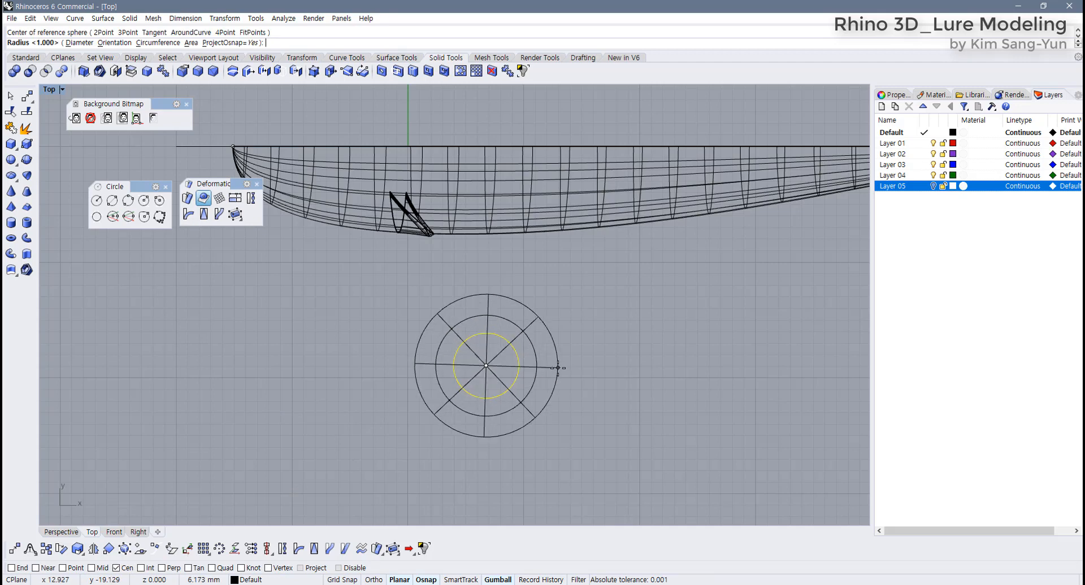
click(548, 366)
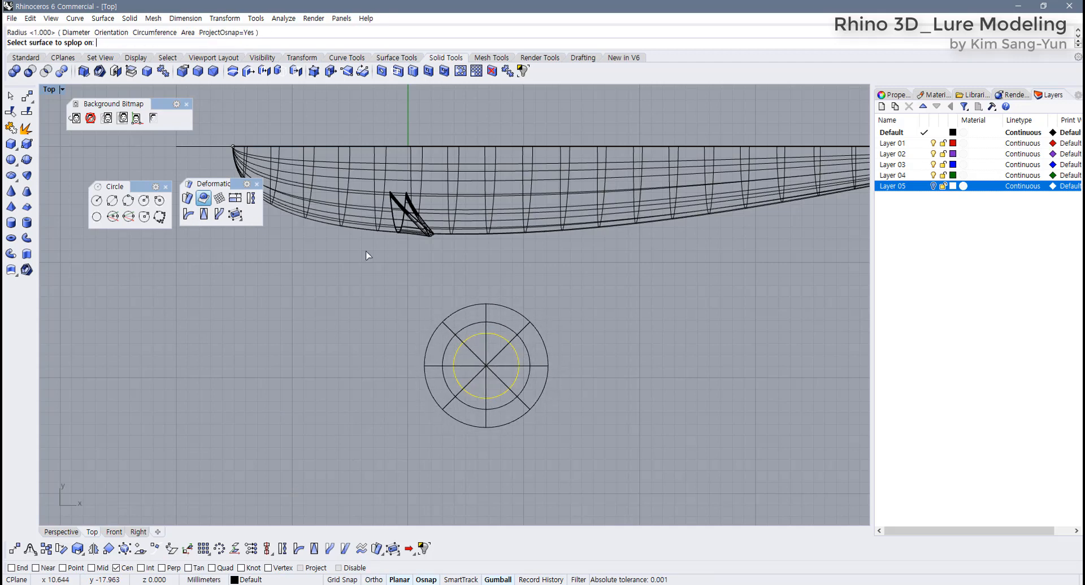
Splop a non-rigid copy of the circle onto the lure body, centred on the eye in the reference photo.
double_click(50, 91)
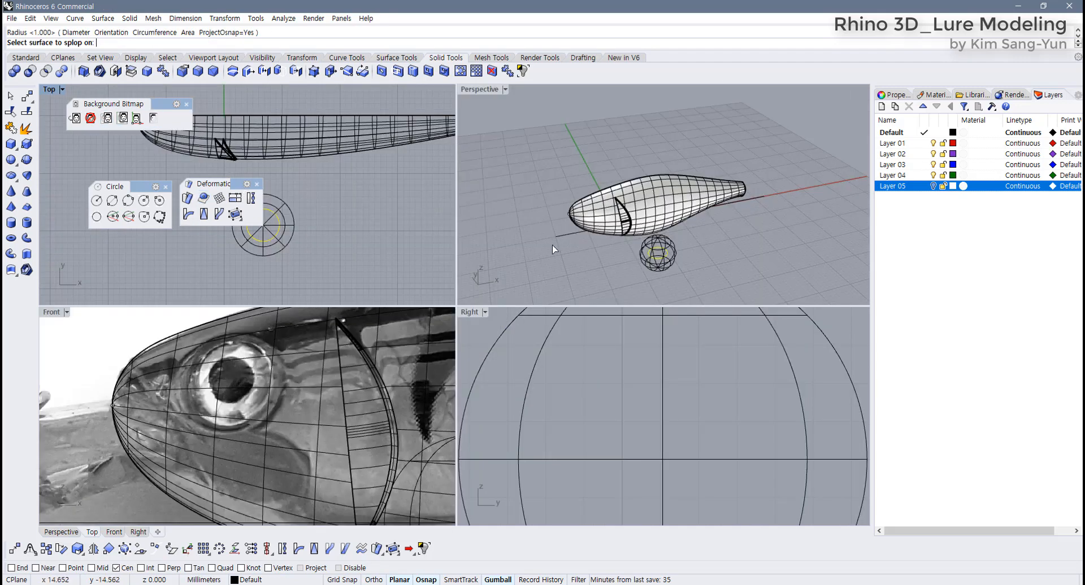
click(233, 372)
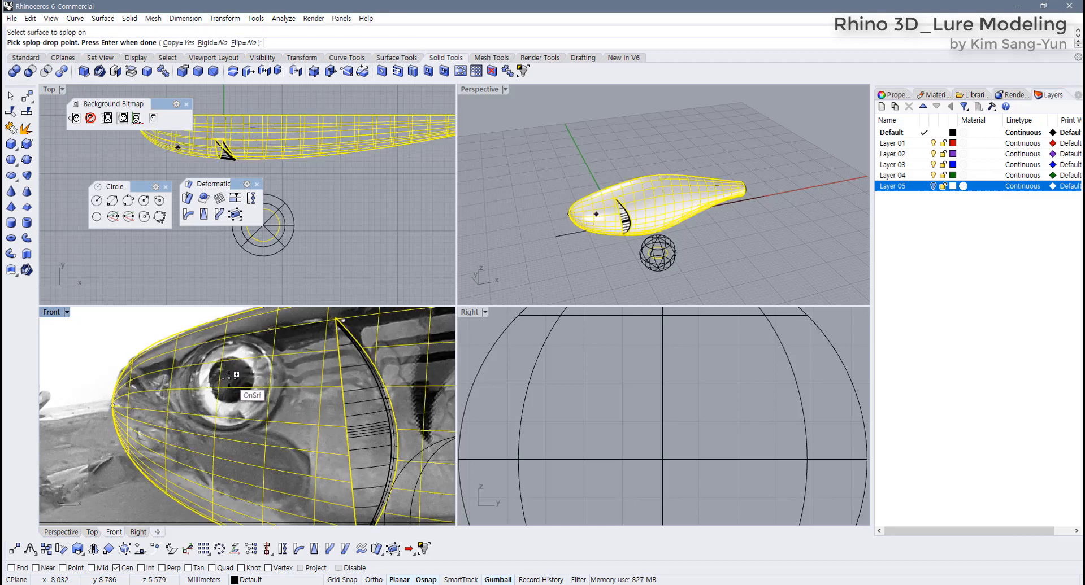
click(229, 377)
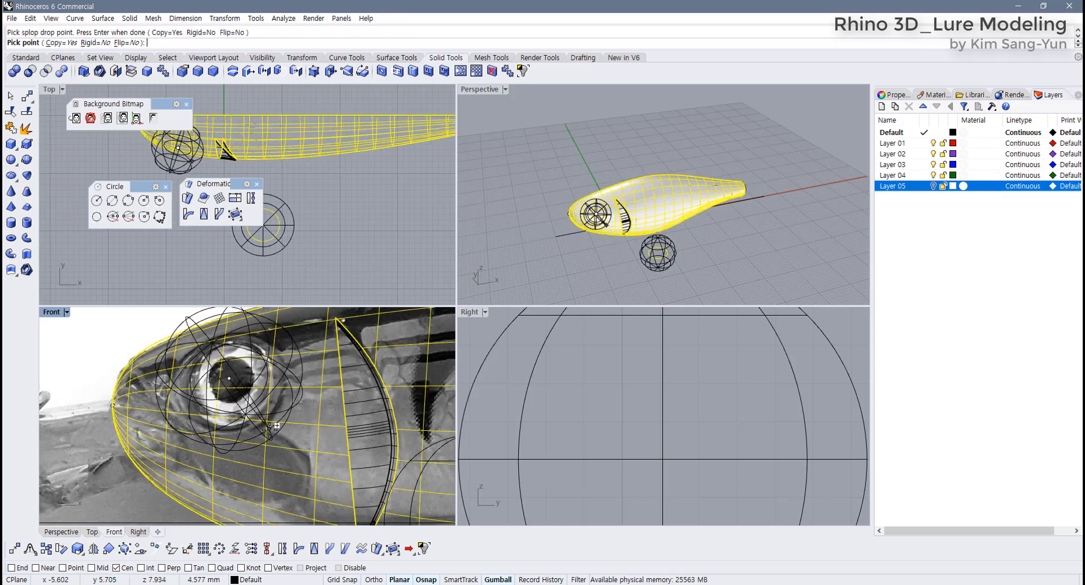
click(279, 440)
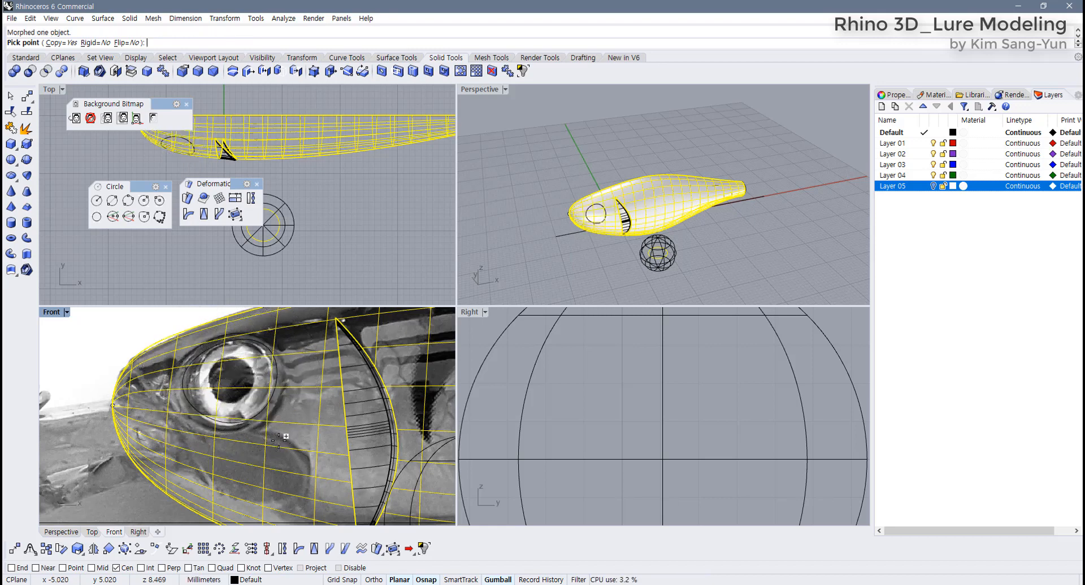
key(Return)
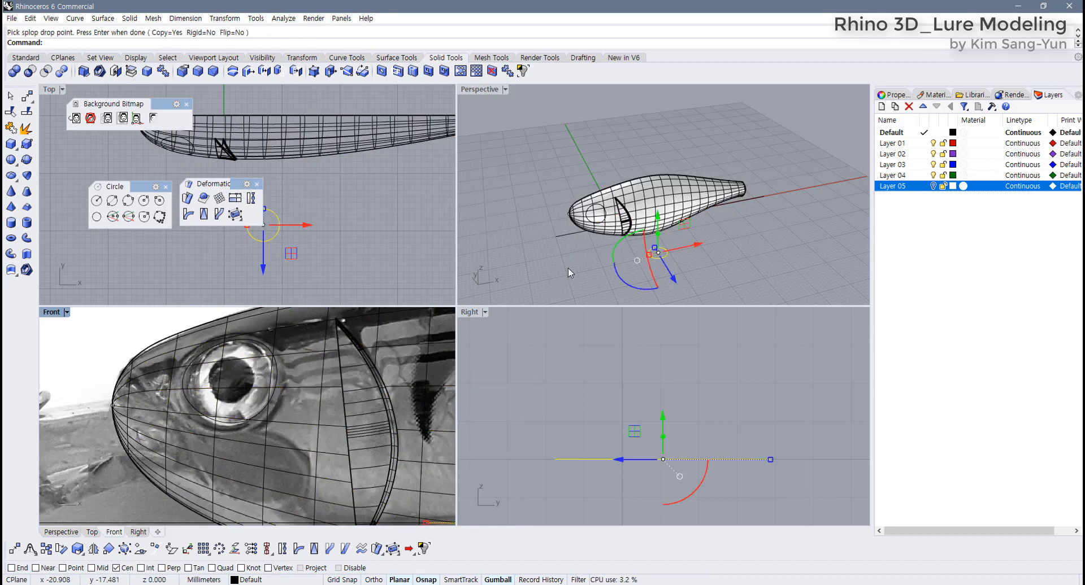
Examine the splopped circle on the lure's head up close and undo the Splop.
right_drag(569, 271, 616, 257)
scroll(617, 246, up, 10)
scroll(605, 244, up, 7)
scroll(569, 241, down, 6)
key(ctrl+z)
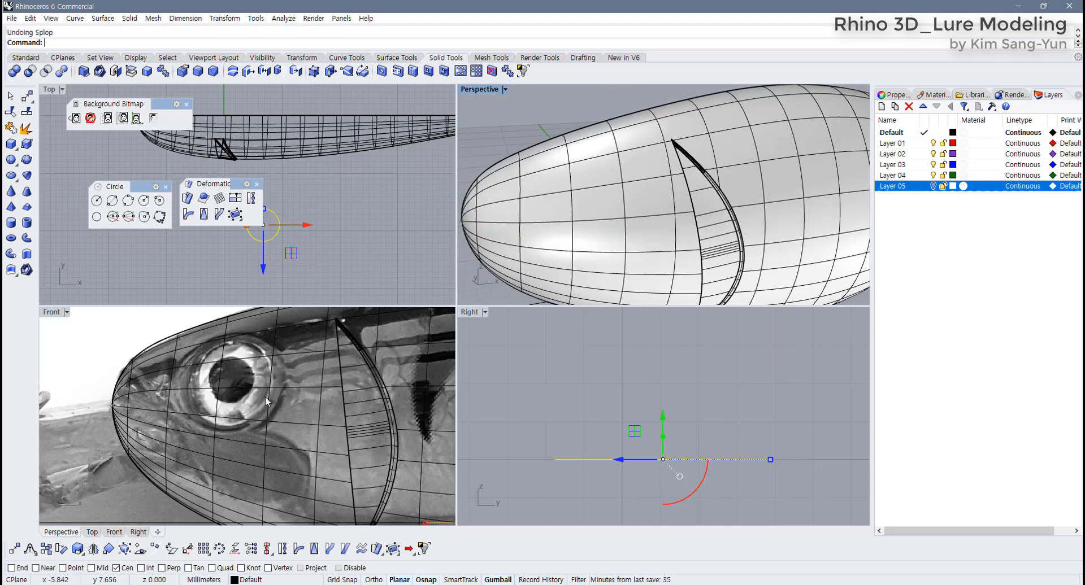
Restart the Splop for the selected circle and define a reference sphere from the circle's centre, extending beyond its outline.
right_drag(290, 254, 375, 274)
scroll(357, 260, up, 4)
right_click(357, 258)
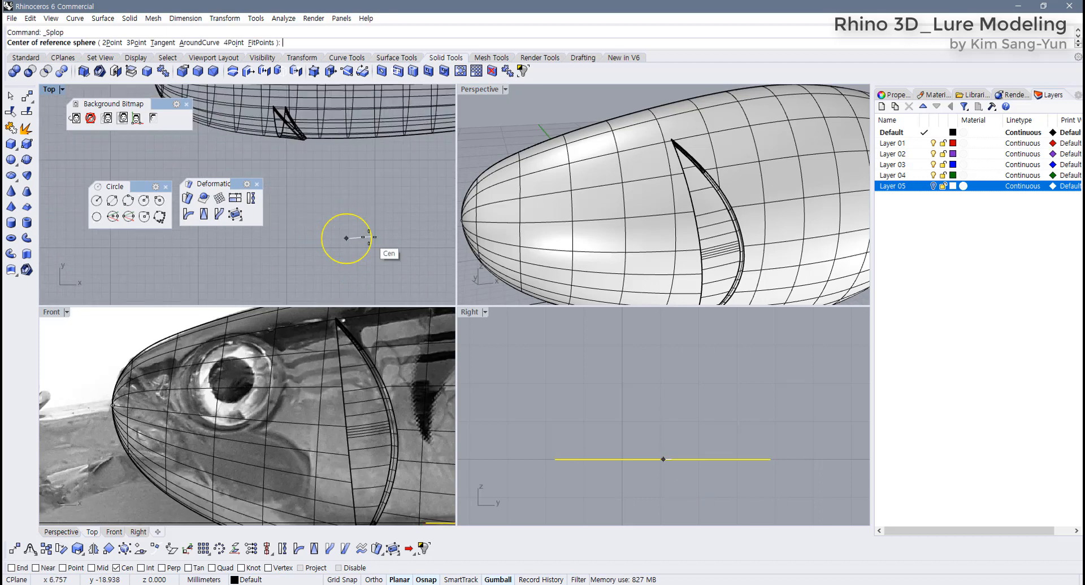
click(346, 238)
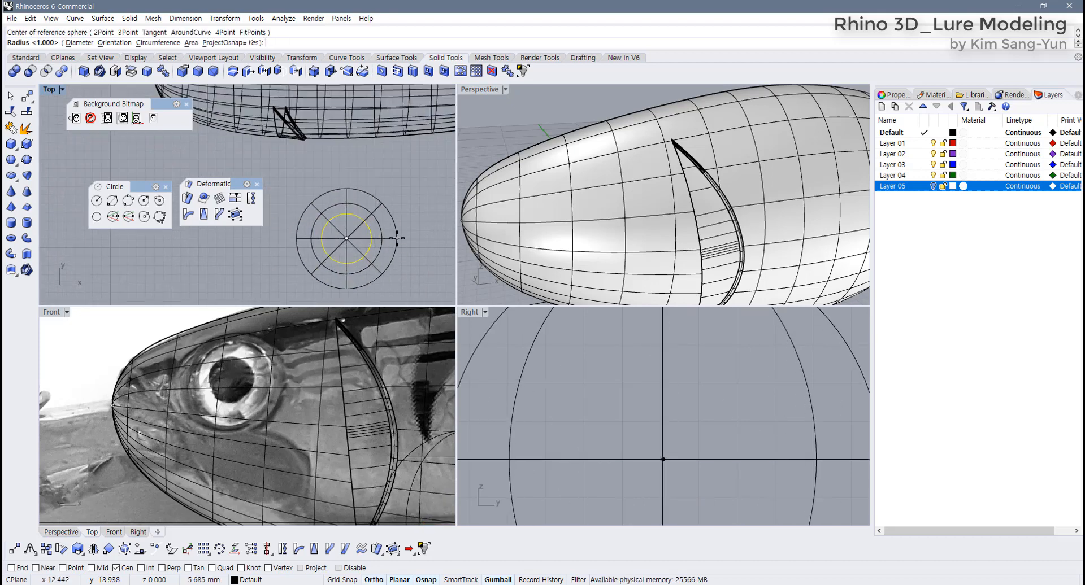
click(394, 244)
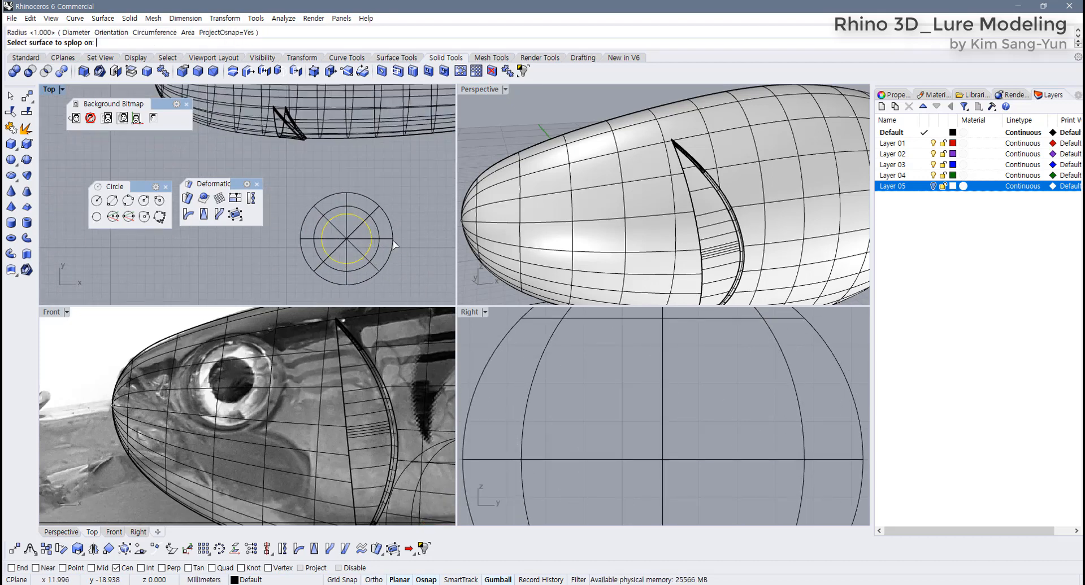
Place the circle over the photographed eye on the lure body as a copy with Rigid=Yes, sized to the eye's outline.
click(232, 384)
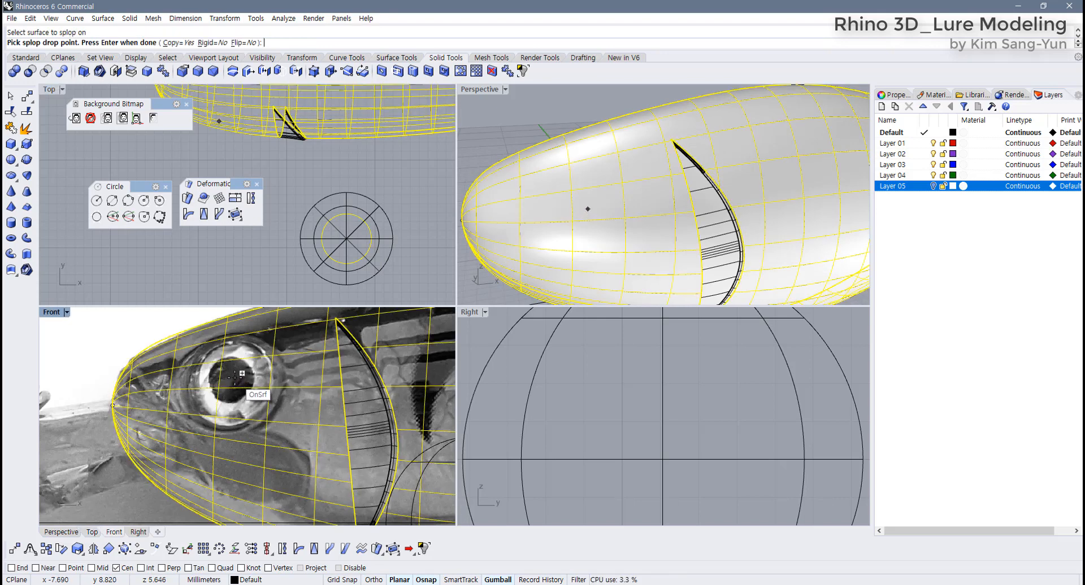
click(232, 376)
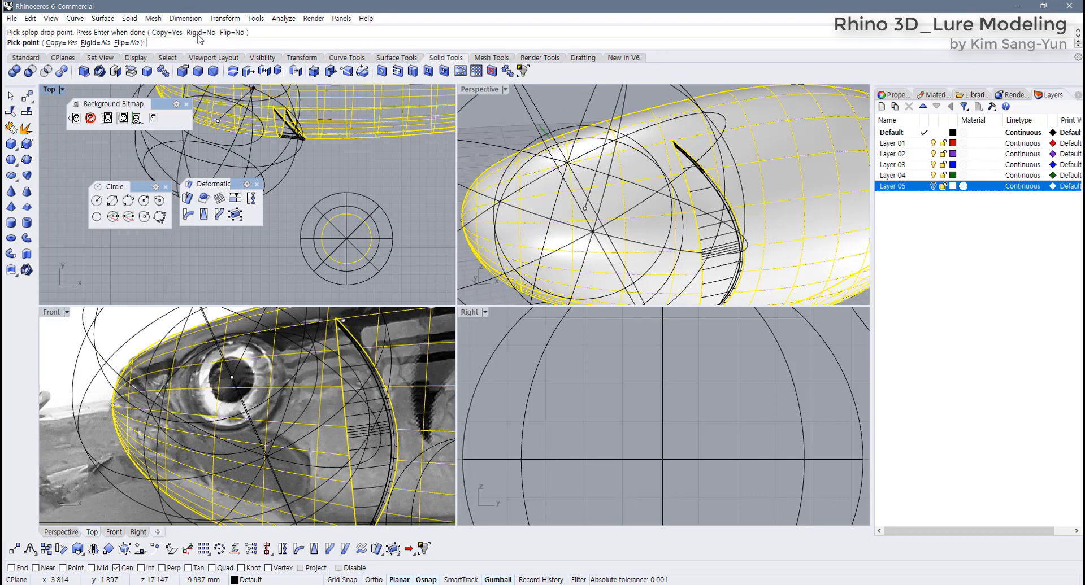
click(99, 44)
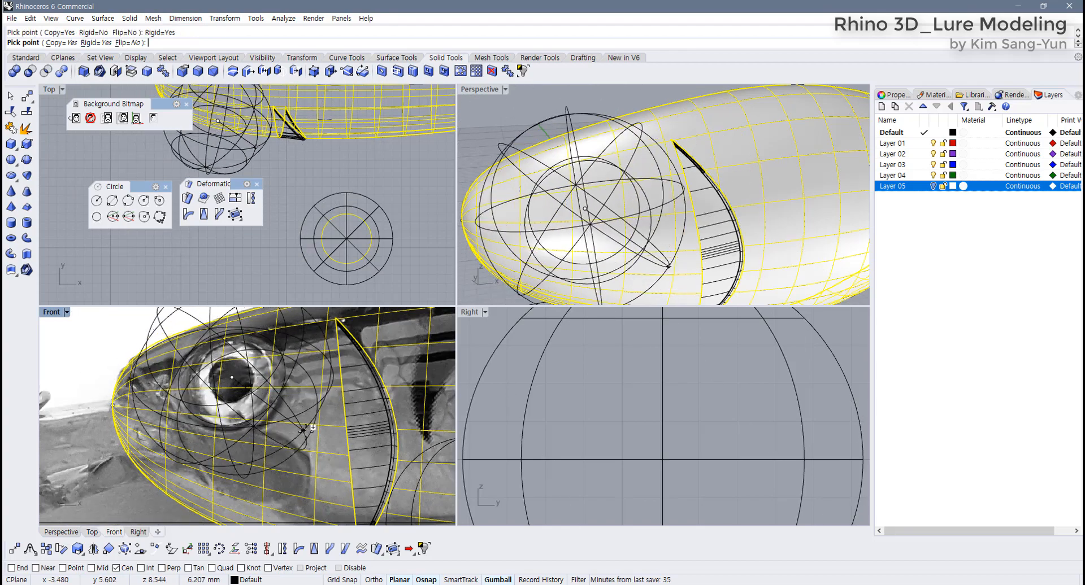
scroll(317, 430, up, 3)
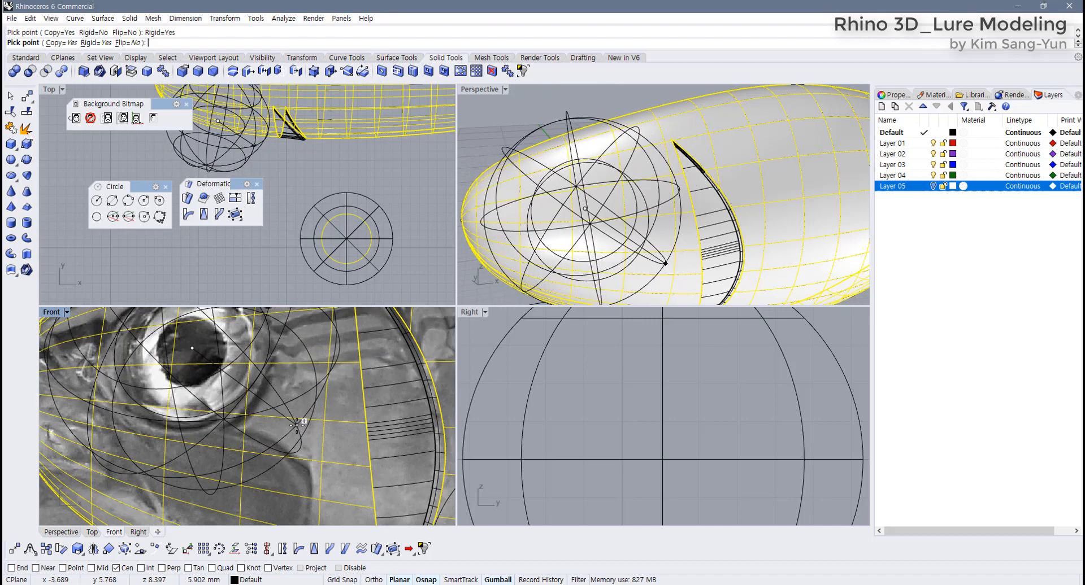
click(298, 425)
scroll(303, 431, down, 4)
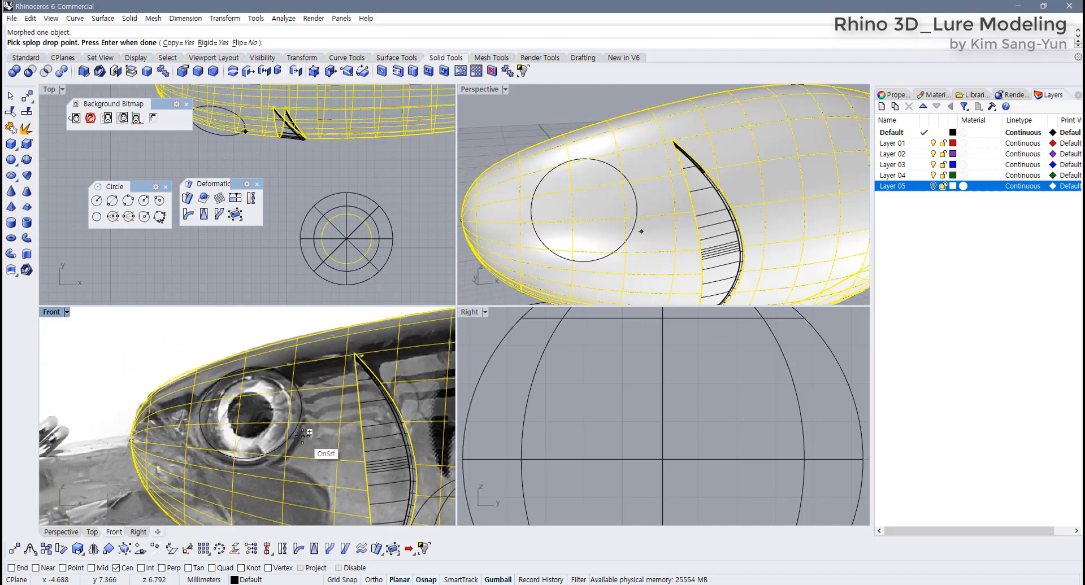
key(Return)
Move the splopped eye circle slightly downward in the Front view and stretch it horizontally to match the eye in the photo.
click(304, 418)
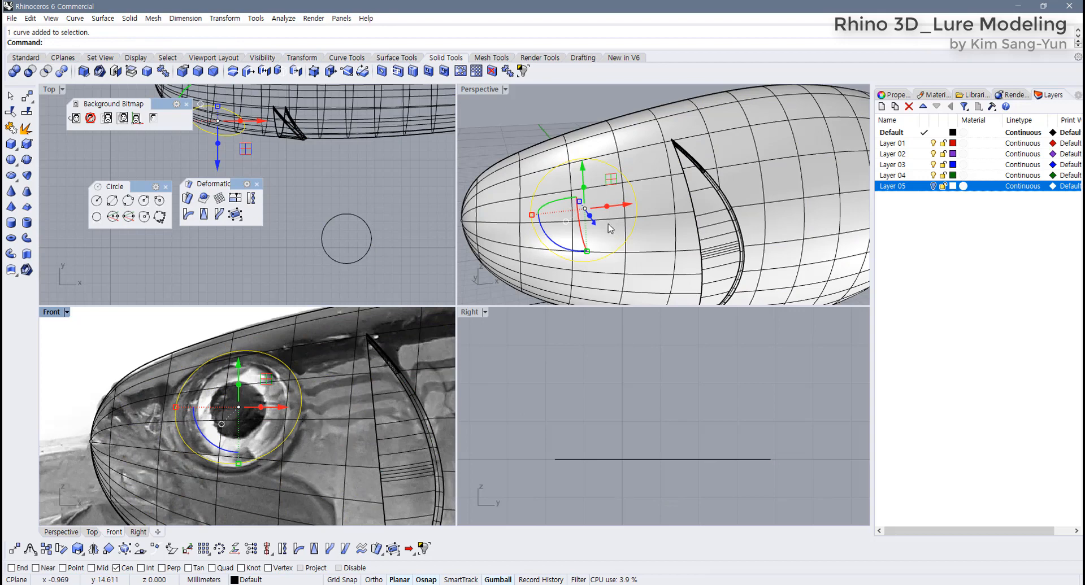
right_drag(610, 228, 580, 158)
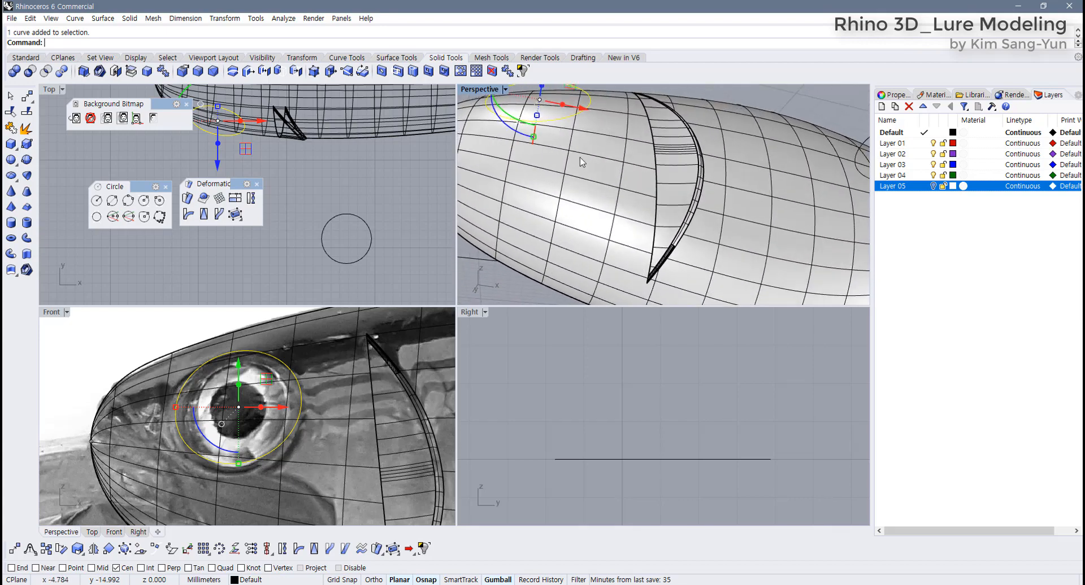
scroll(305, 416, up, 2)
right_drag(305, 415, 334, 403)
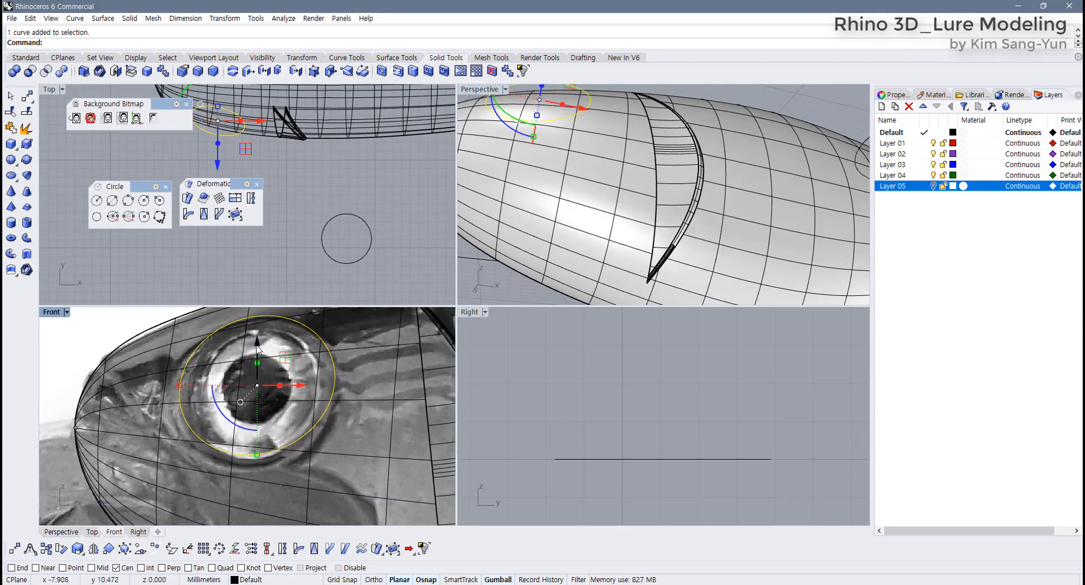
drag(258, 349, 256, 352)
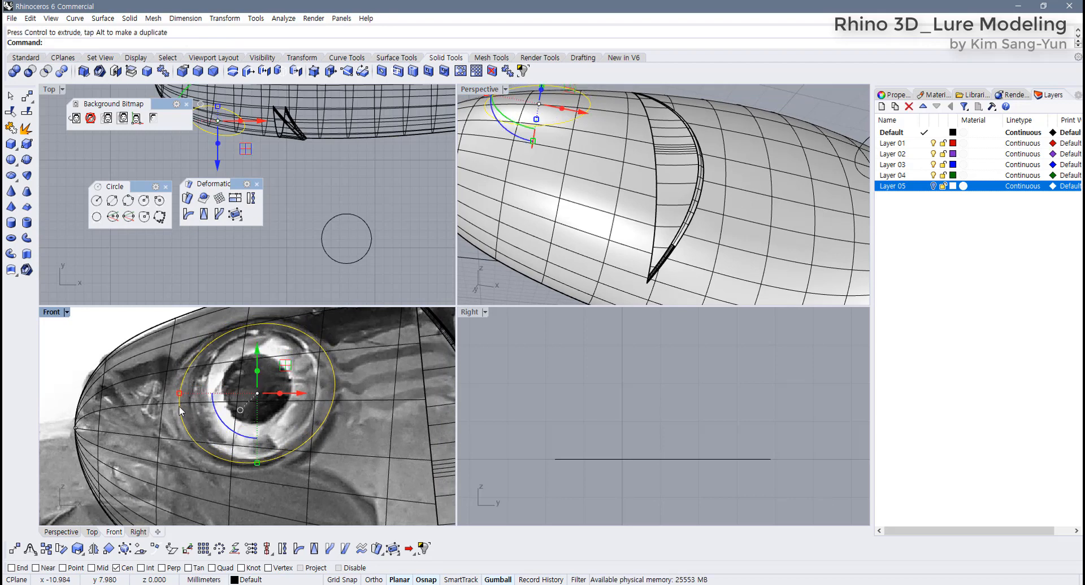
drag(178, 396, 174, 394)
scroll(139, 504, down, 3)
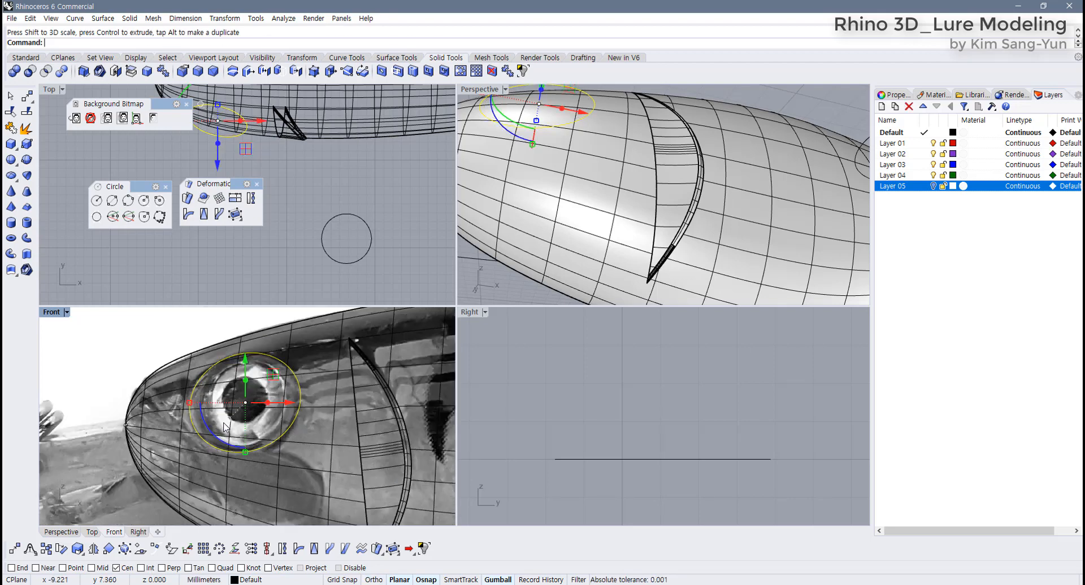
Delete the original circle lying beside the lure body.
right_drag(356, 205, 357, 223)
click(354, 245)
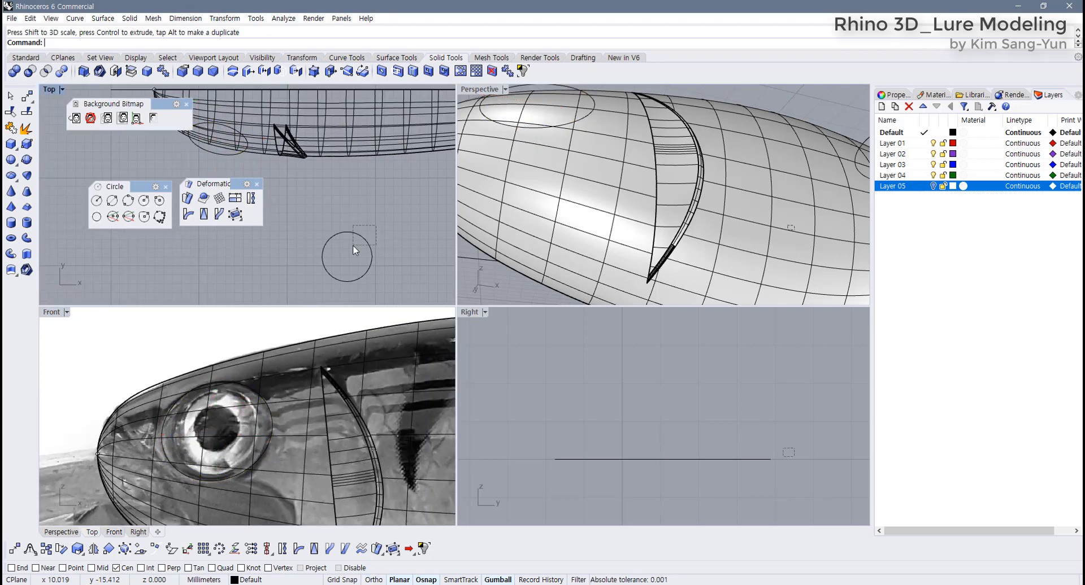
click(366, 241)
key(Delete)
Maximize the Perspective view and select the eye circle on the lure's head.
scroll(547, 215, down, 5)
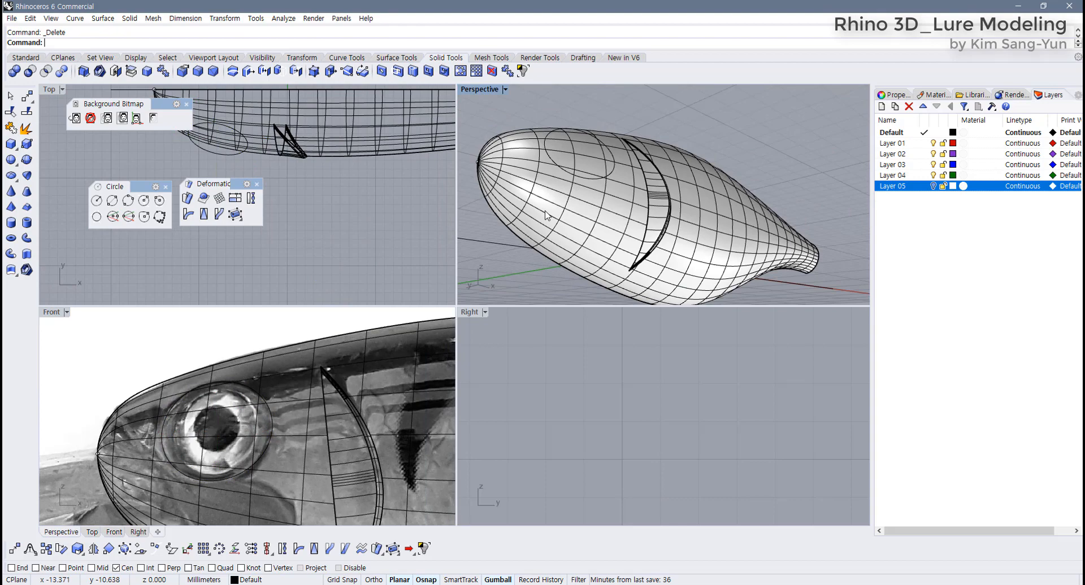
double_click(478, 91)
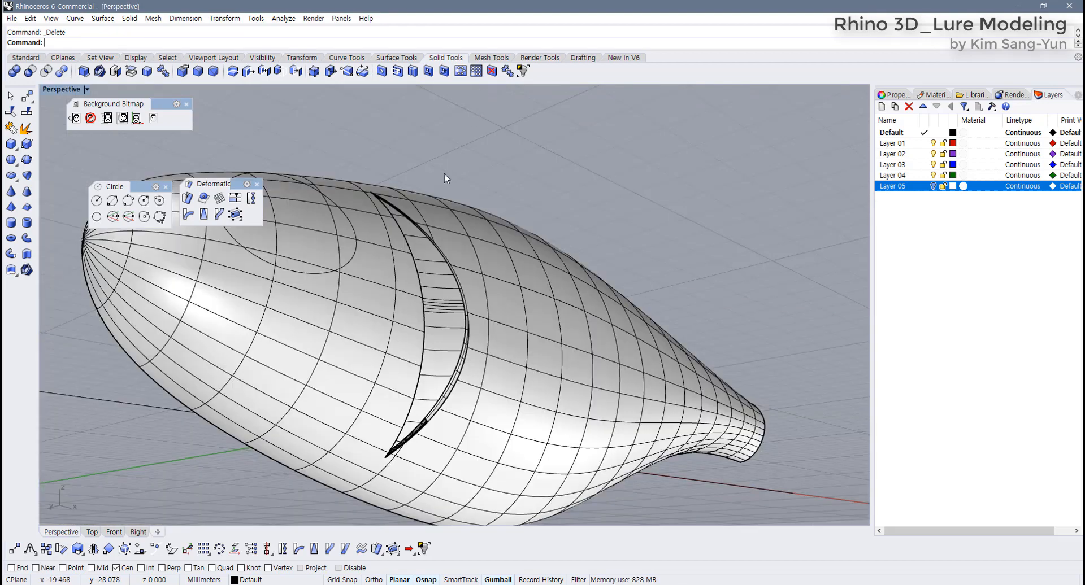
scroll(320, 273, up, 8)
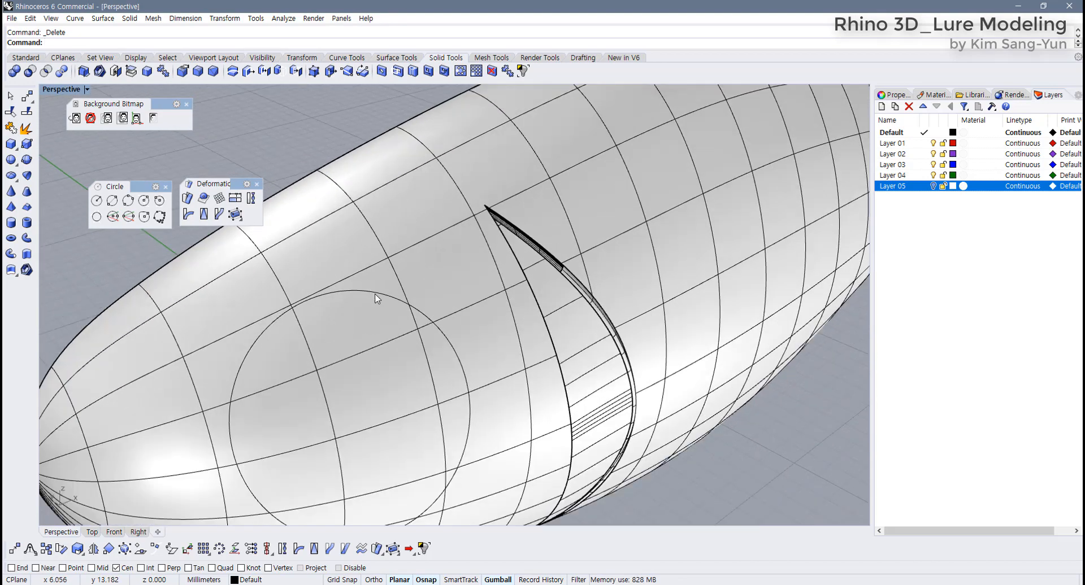
click(377, 298)
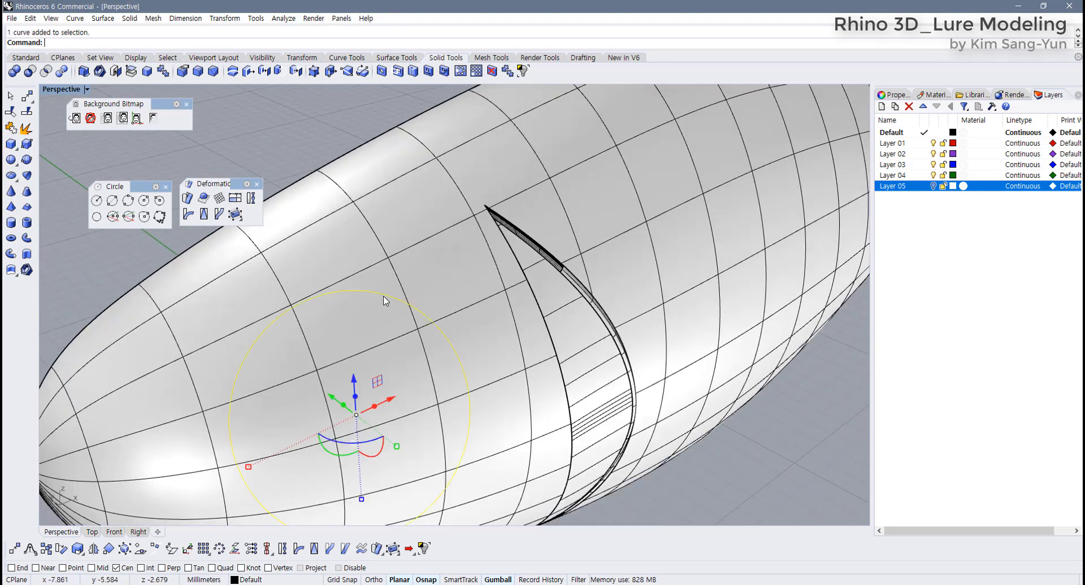
scroll(395, 277, down, 5)
mouse_move(404, 261)
right_down()
mouse_move(486, 240)
mouse_move(386, 263)
right_up()
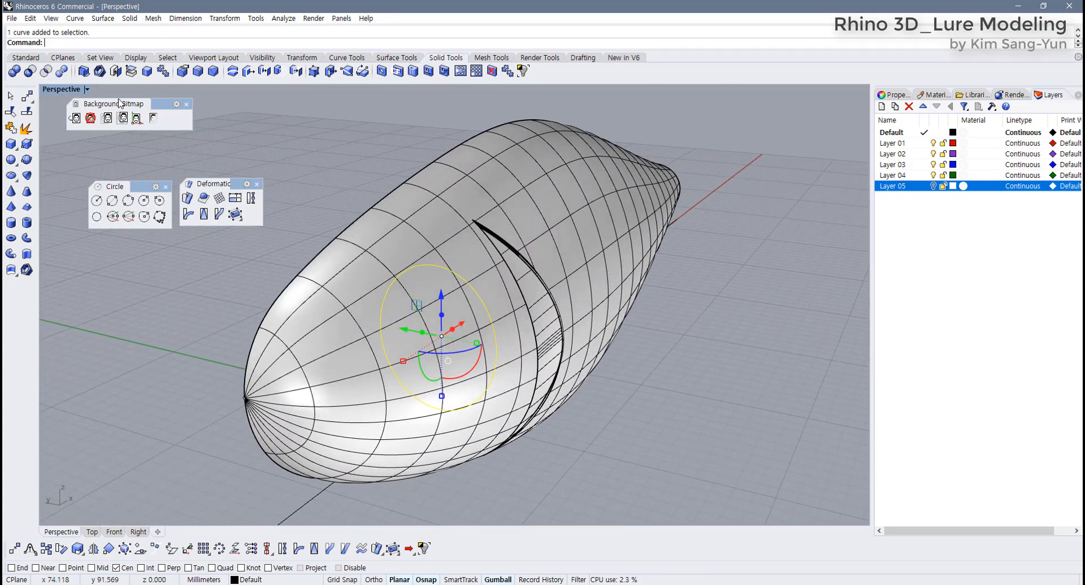
Bring up the Standard tools, close the floating Deformation set, move the Circle set aside and float the Curve From Object set.
click(27, 59)
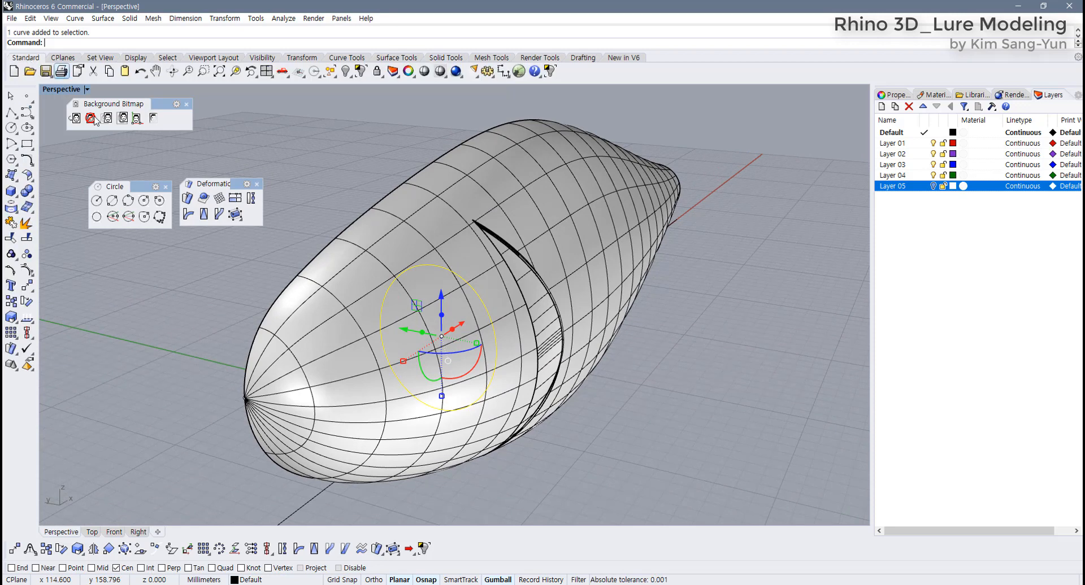
click(257, 185)
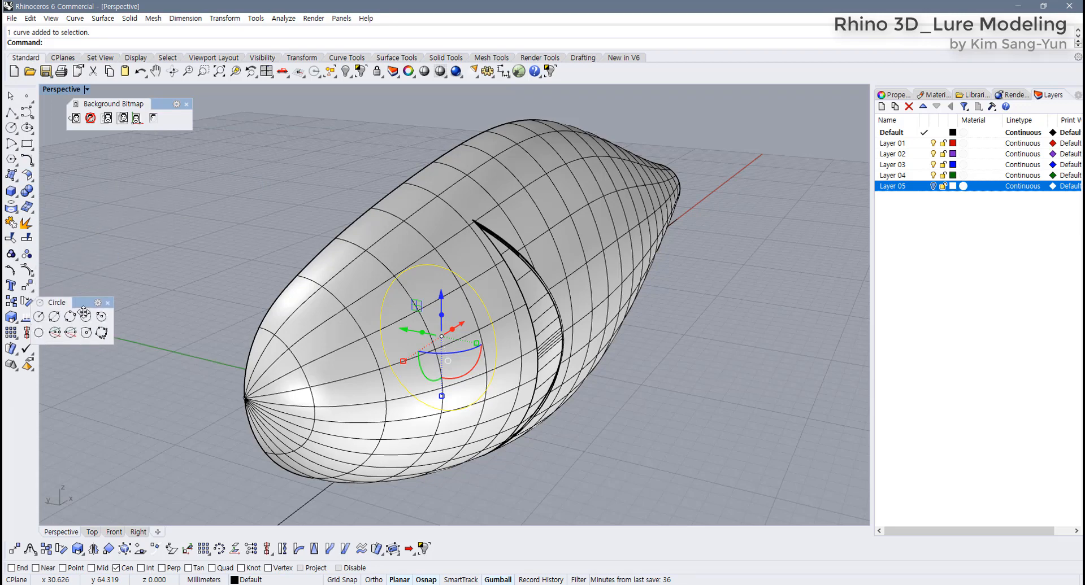
drag(138, 187, 88, 313)
click(12, 208)
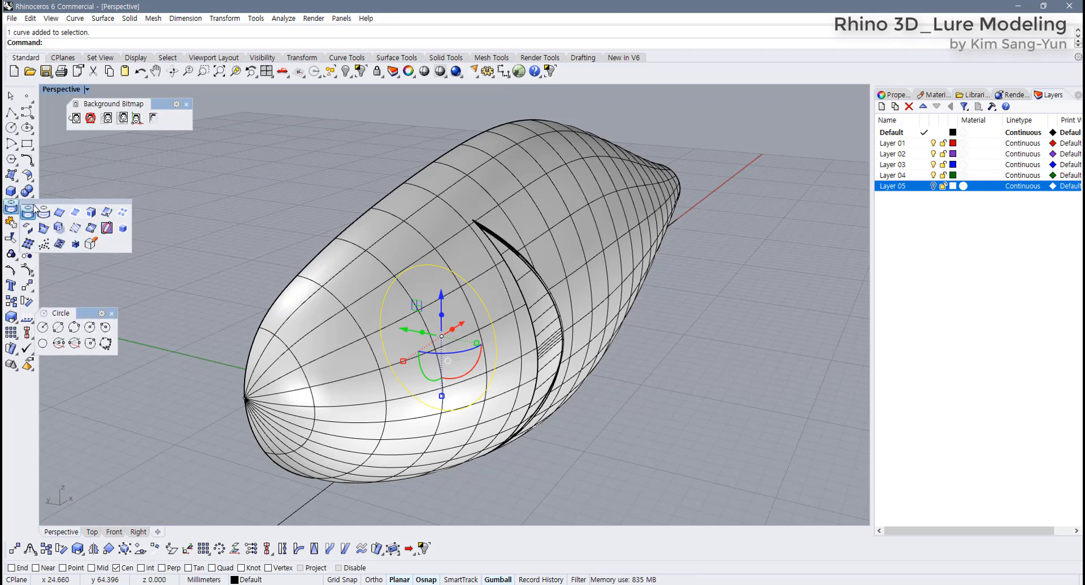
drag(42, 206, 83, 200)
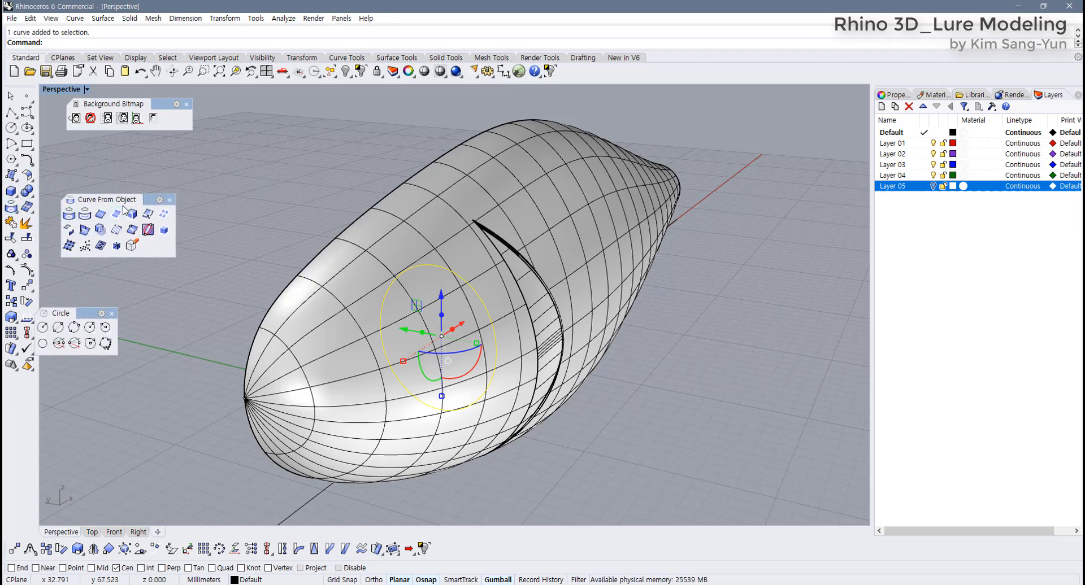
Pull the selected circle onto the lure body's head, deleting the input curve and keeping the current output layer.
click(88, 216)
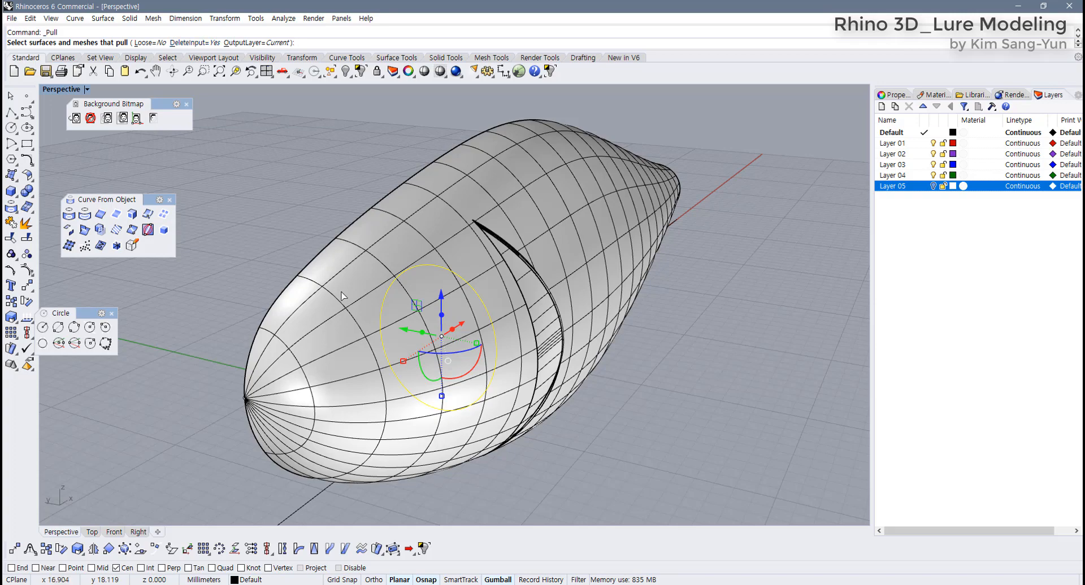
click(358, 302)
key(Return)
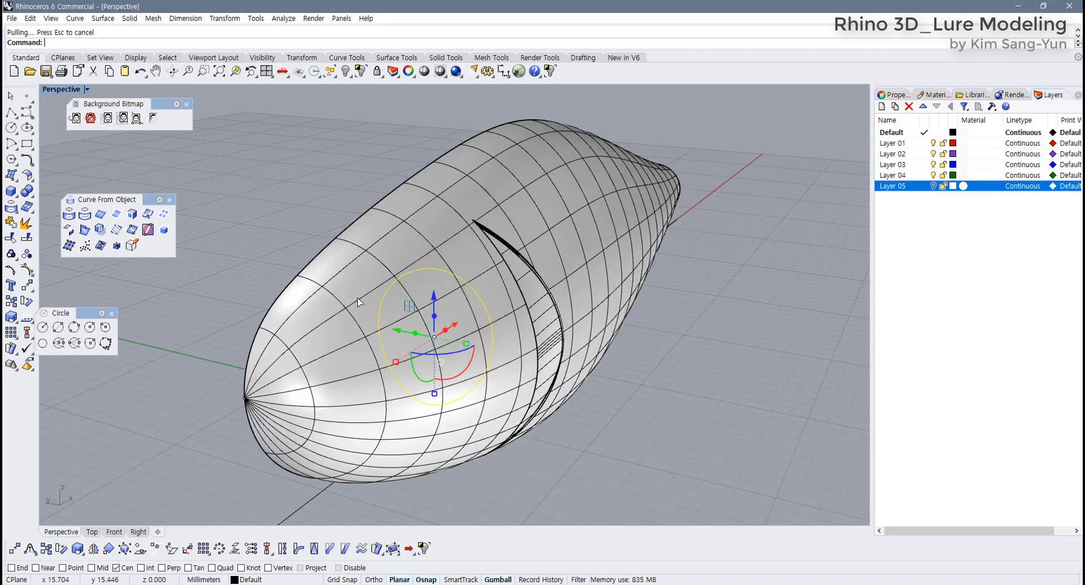
Examine how the pulled circle sits on the lure's head from several angles.
right_drag(358, 303, 412, 249)
click(561, 268)
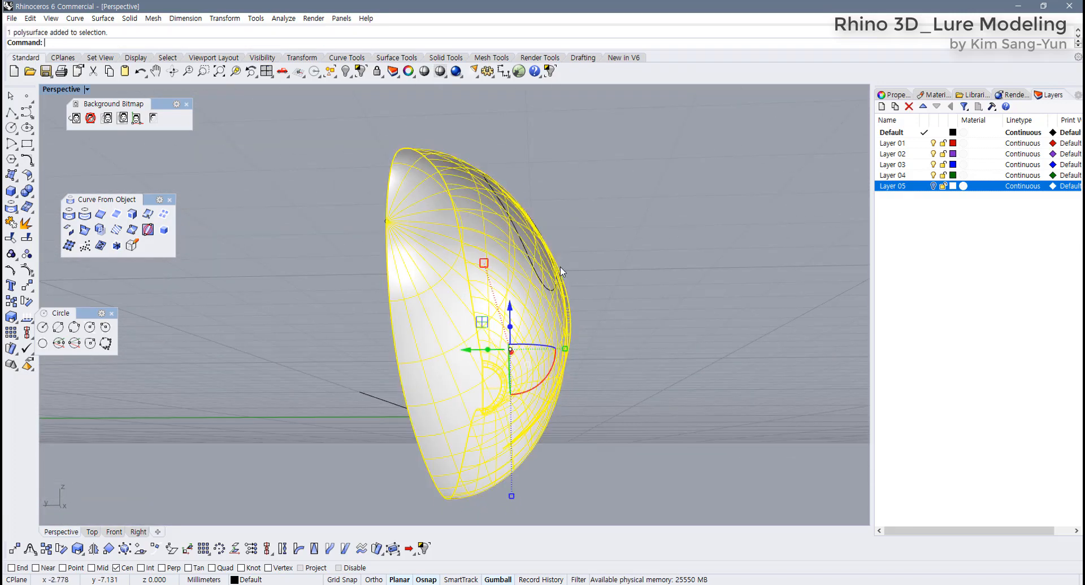
click(609, 263)
right_drag(609, 264, 394, 286)
click(399, 307)
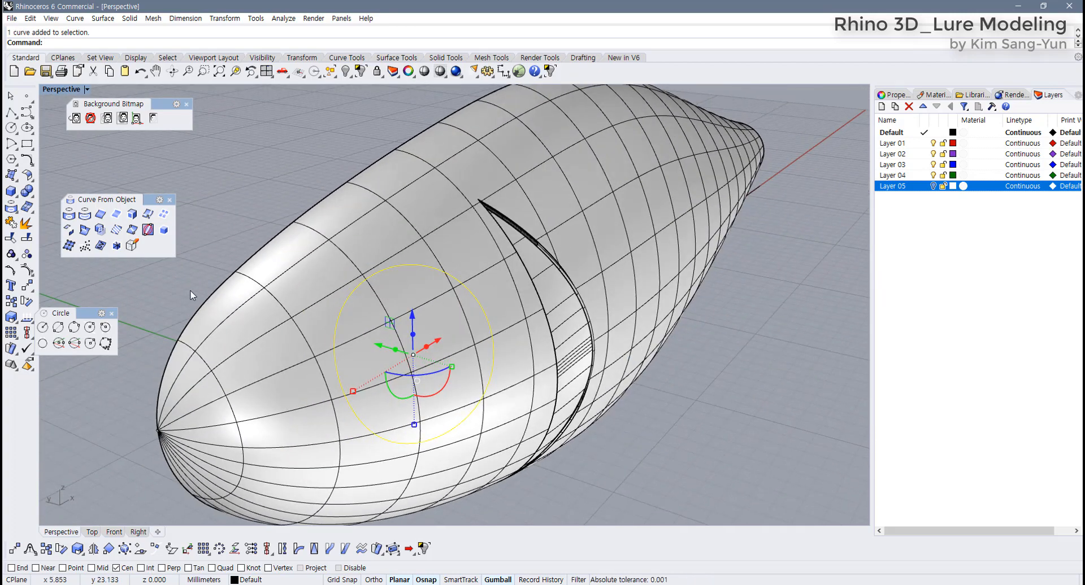
mouse_move(190, 290)
right_down()
mouse_move(160, 273)
mouse_move(179, 289)
right_up()
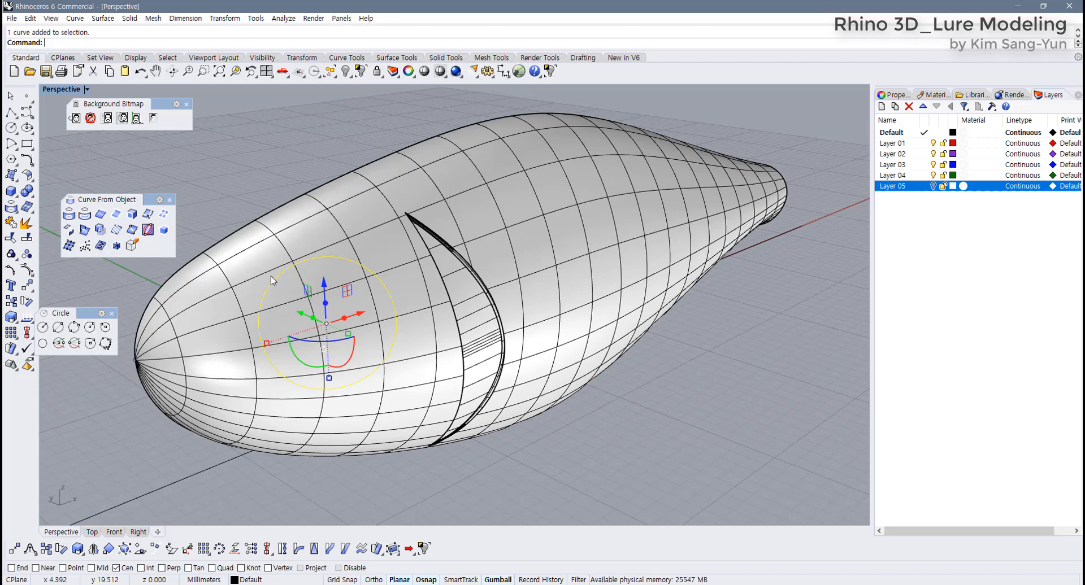
scroll(346, 275, down, 5)
right_drag(345, 275, 297, 266)
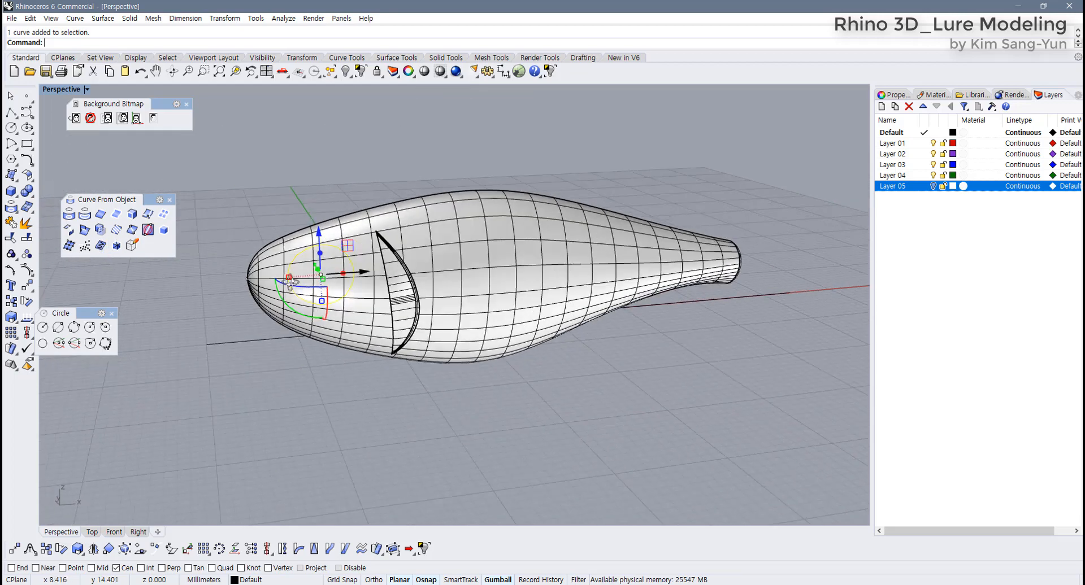
scroll(316, 284, up, 6)
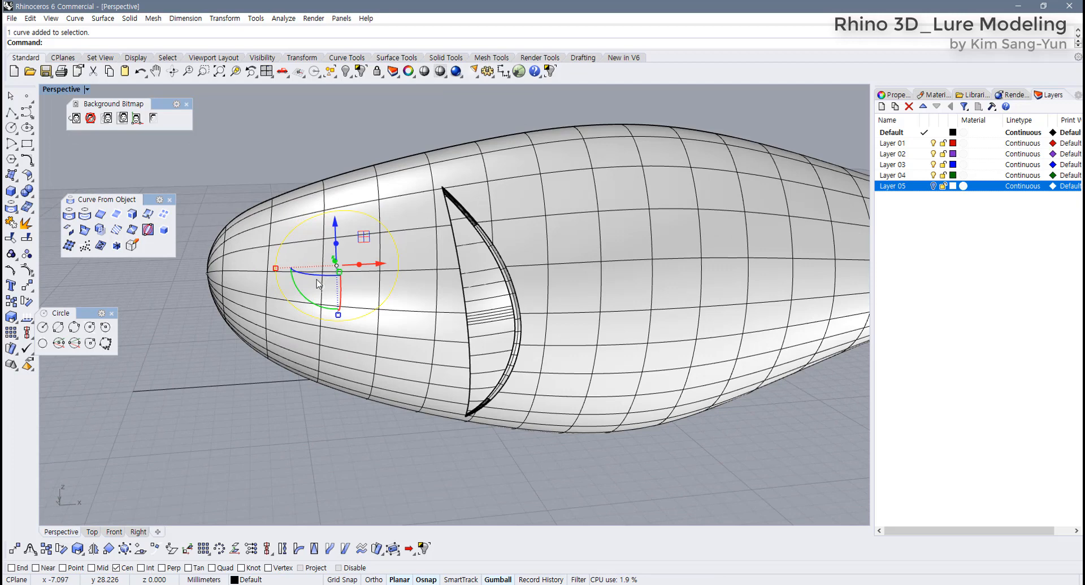
shift+right_drag(322, 289, 328, 335)
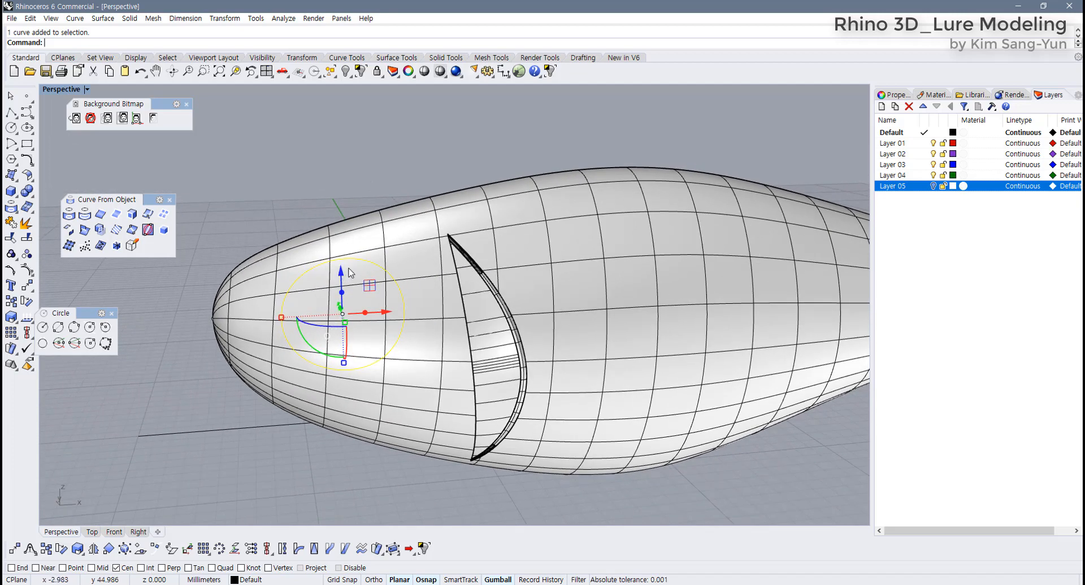
click(314, 219)
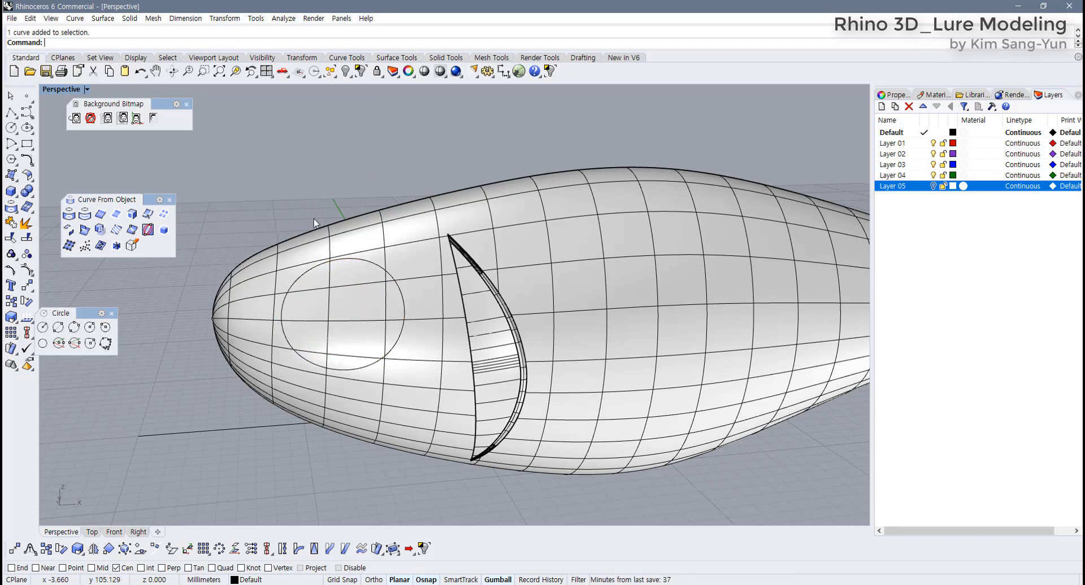
Split the lure body polysurface with the pulled circle as the cutting object.
right_drag(320, 271, 406, 203)
scroll(350, 278, up, 4)
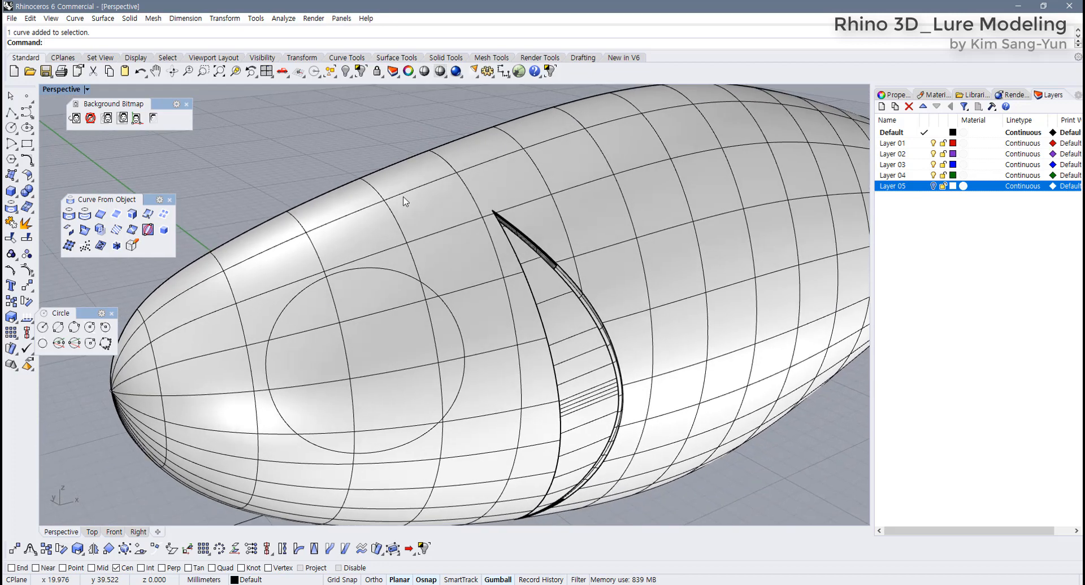
click(420, 243)
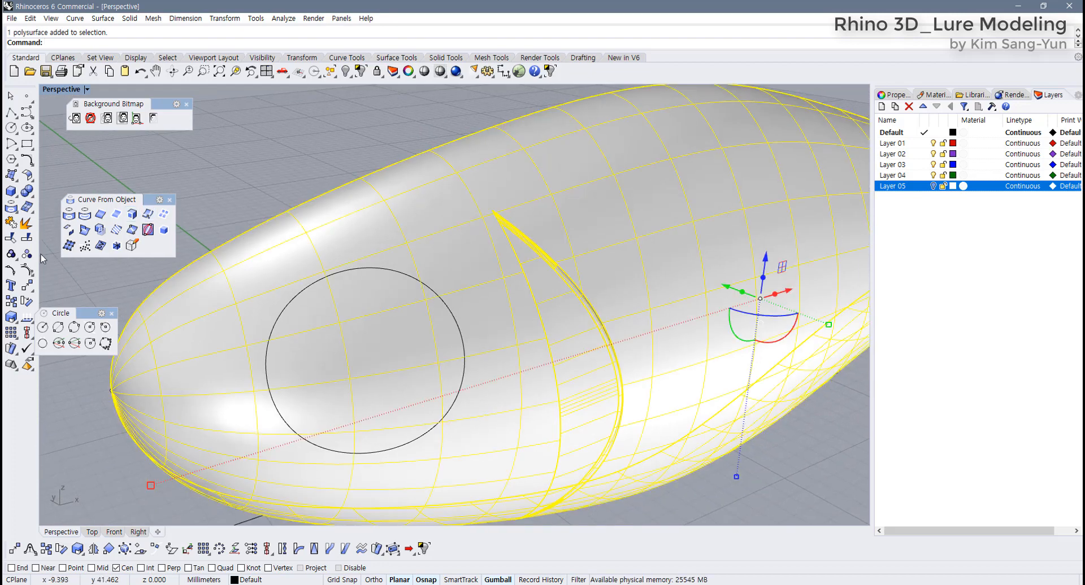
click(26, 237)
click(404, 274)
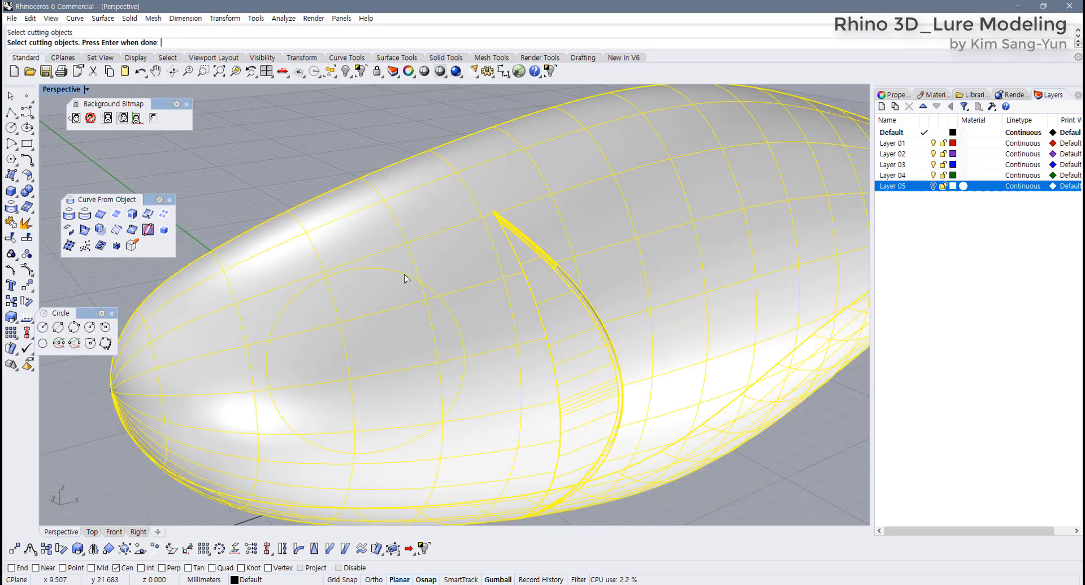
key(Return)
Hide the circular surface piece split from the lure's head to open the eye hole.
click(380, 327)
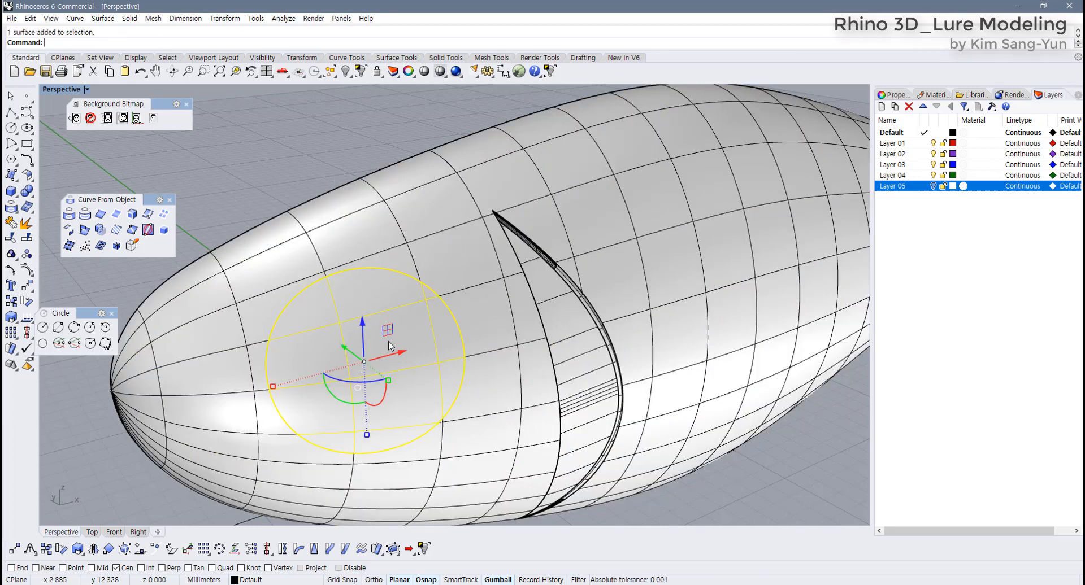
middle_click(364, 315)
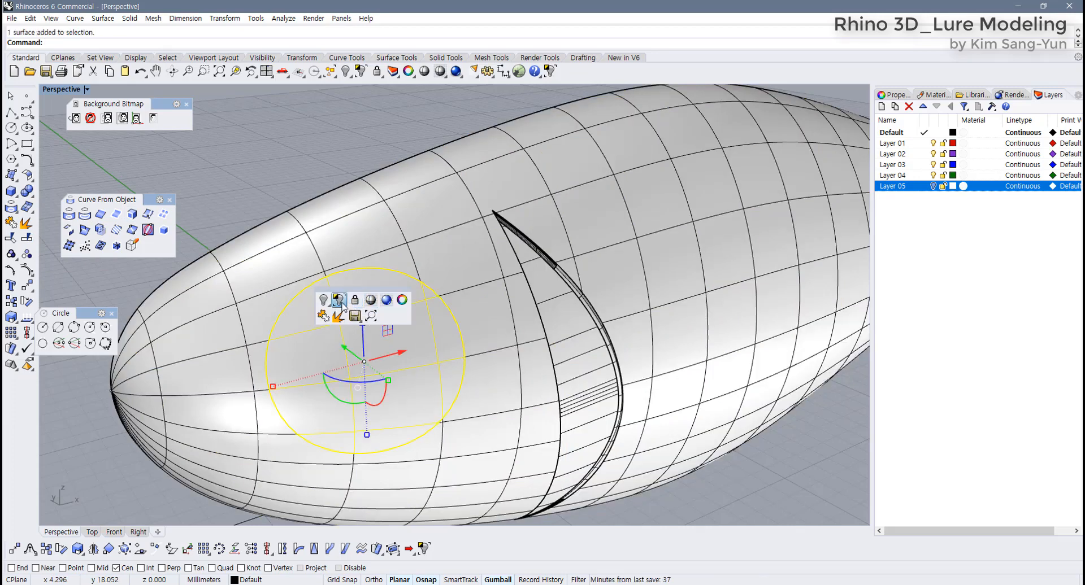
click(326, 300)
click(326, 301)
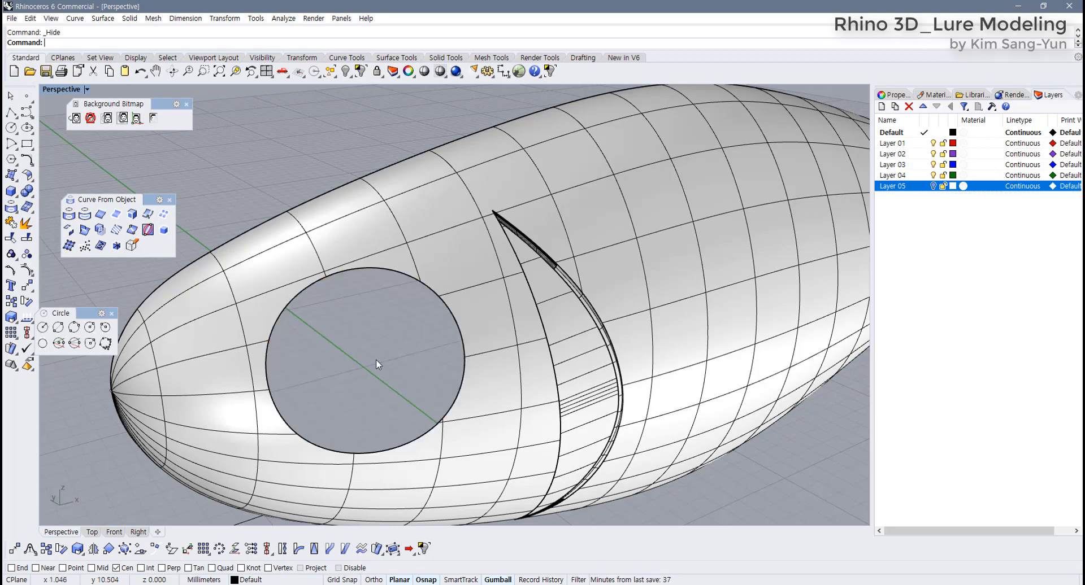
right_drag(375, 359, 272, 263)
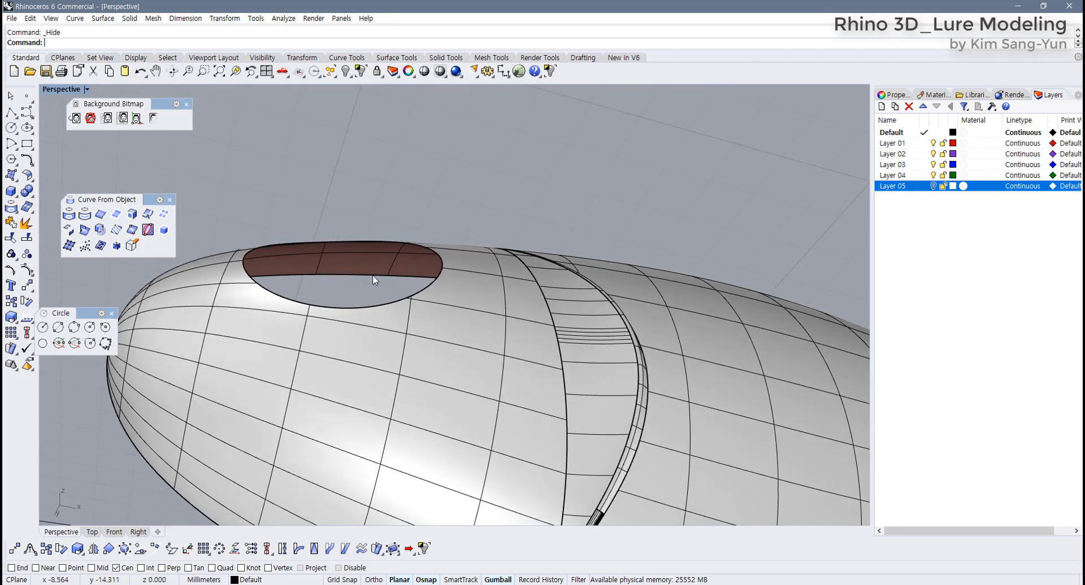
right_drag(385, 278, 390, 328)
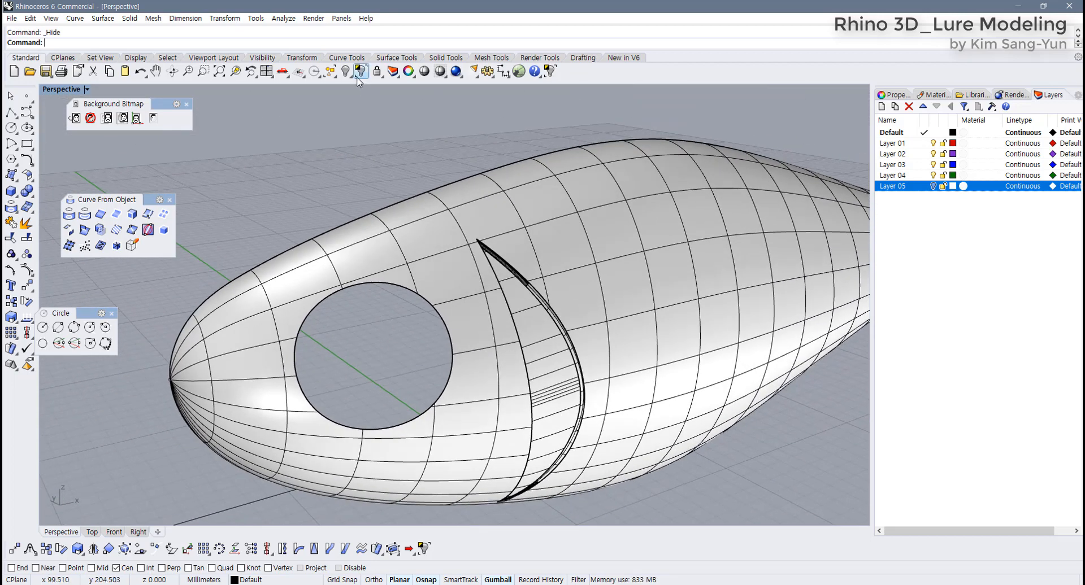
Patch the eye hole from its polysurface edge with 10 U and 10 V spans, adjusted tangency and automatic trim.
click(396, 58)
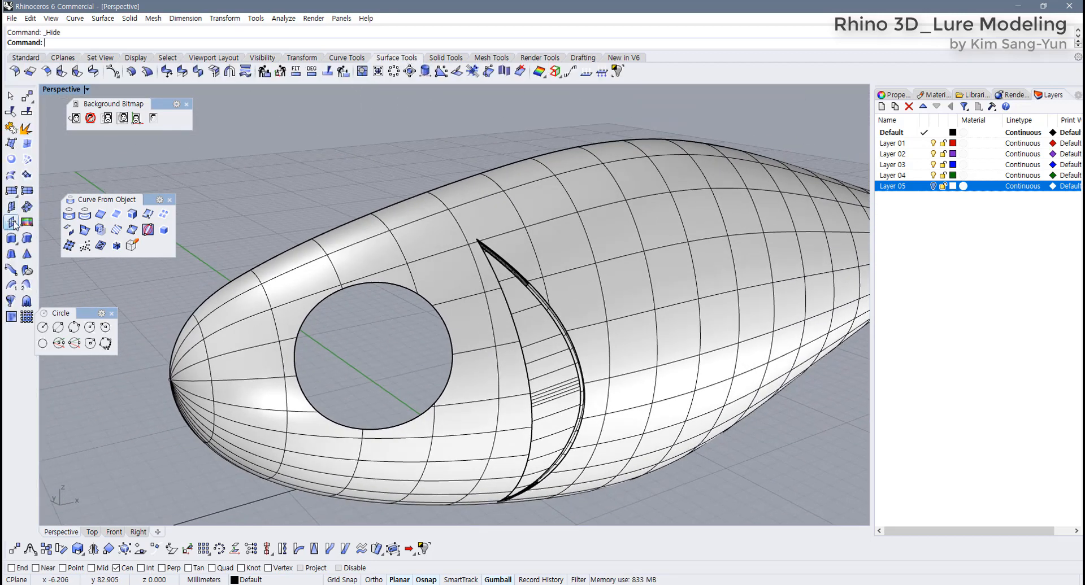
click(26, 175)
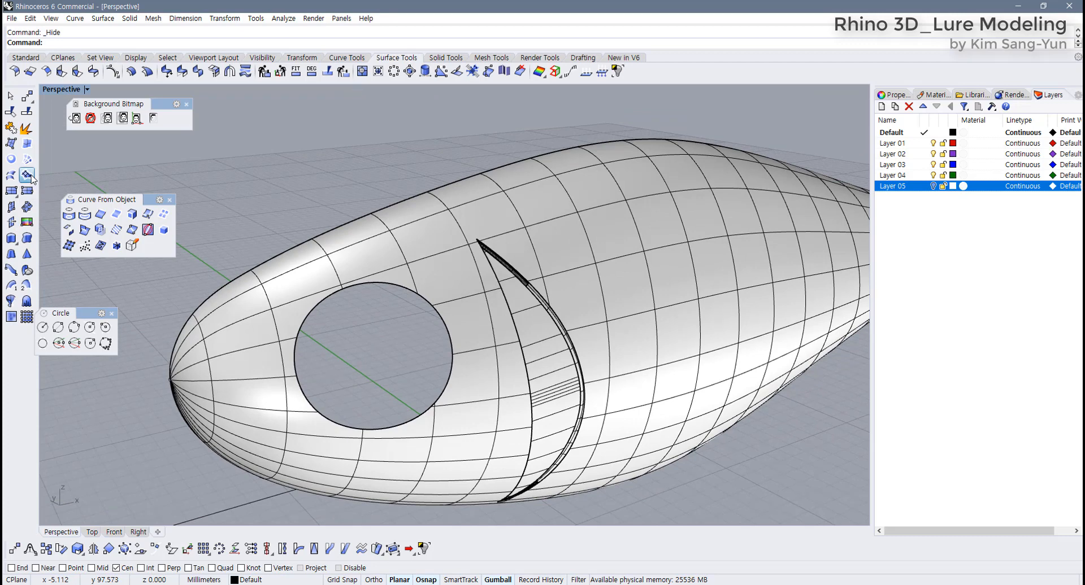
right_drag(395, 319, 417, 284)
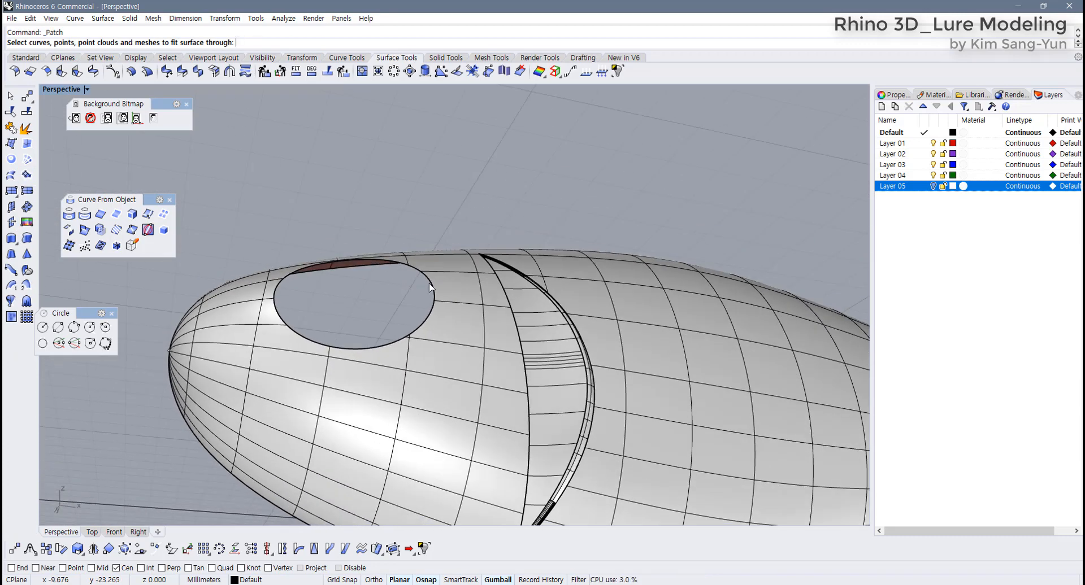
click(429, 287)
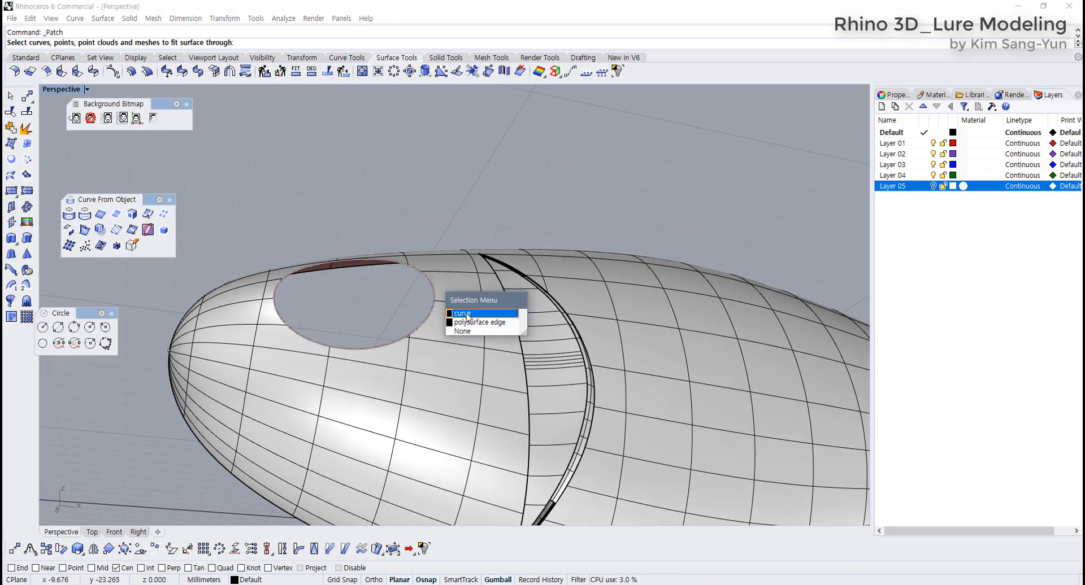
click(496, 329)
key(Return)
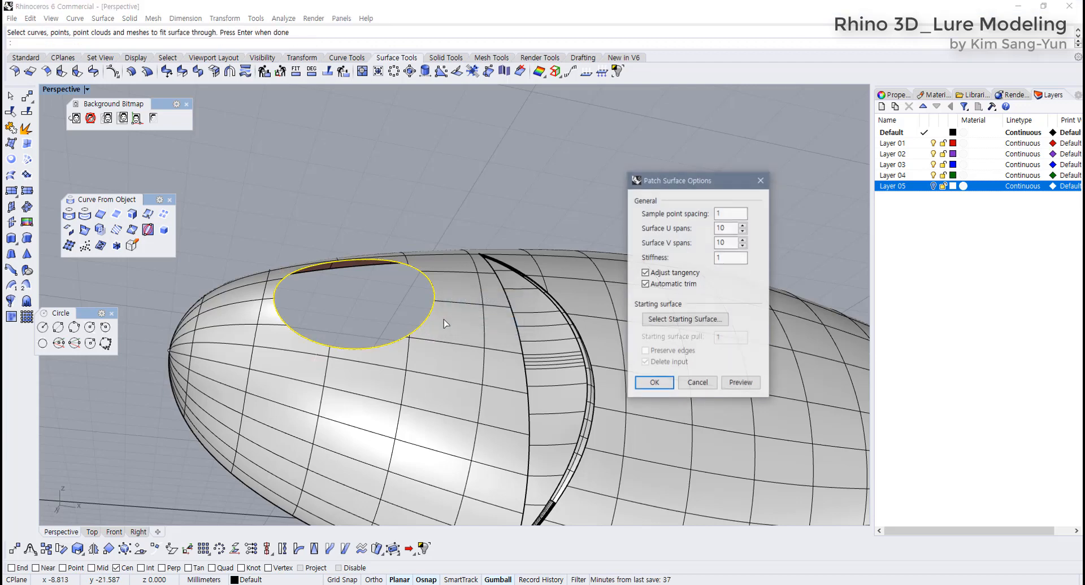
click(745, 385)
drag(681, 182, 467, 152)
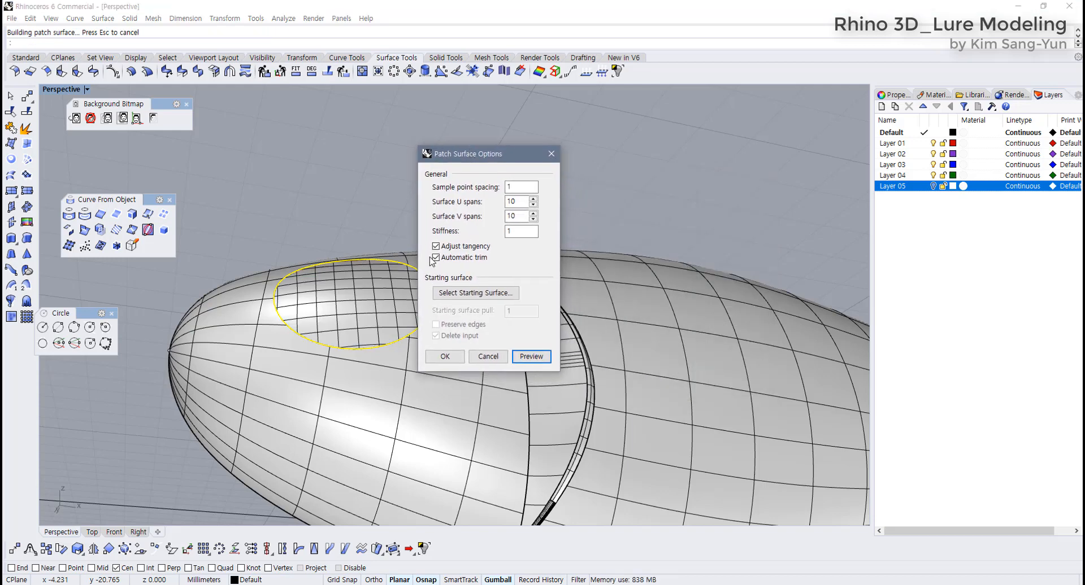
click(440, 355)
right_drag(440, 355, 395, 283)
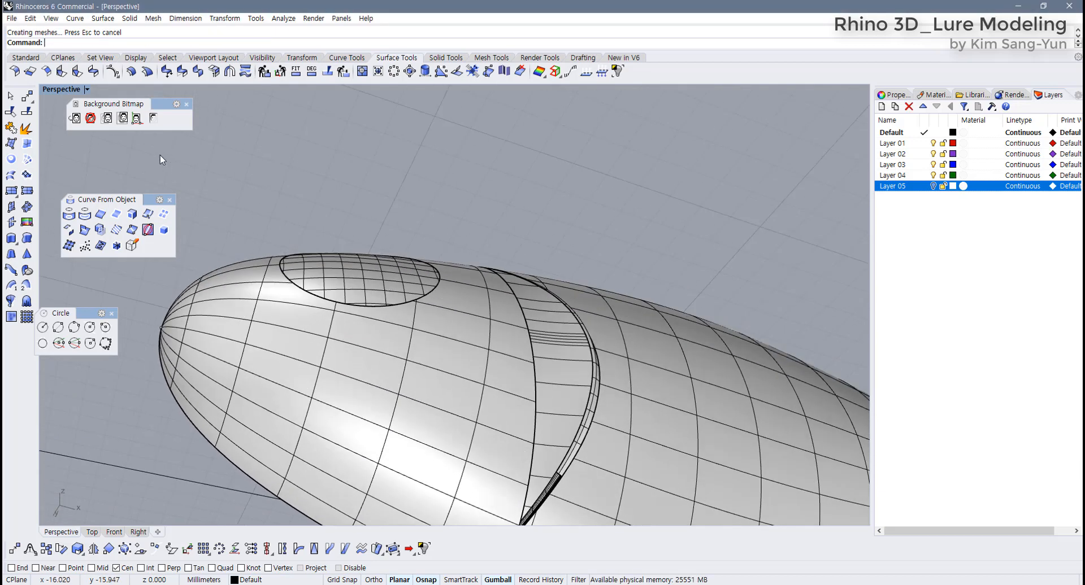
Inspect the patched eye area on the lure's head in Rendered display mode.
click(86, 89)
click(82, 146)
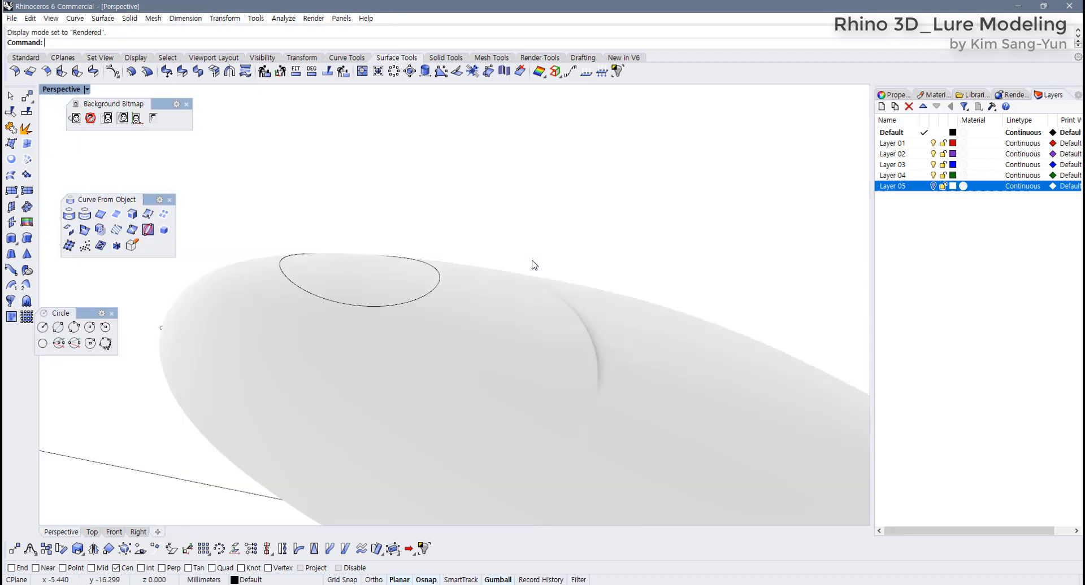
right_drag(530, 264, 435, 346)
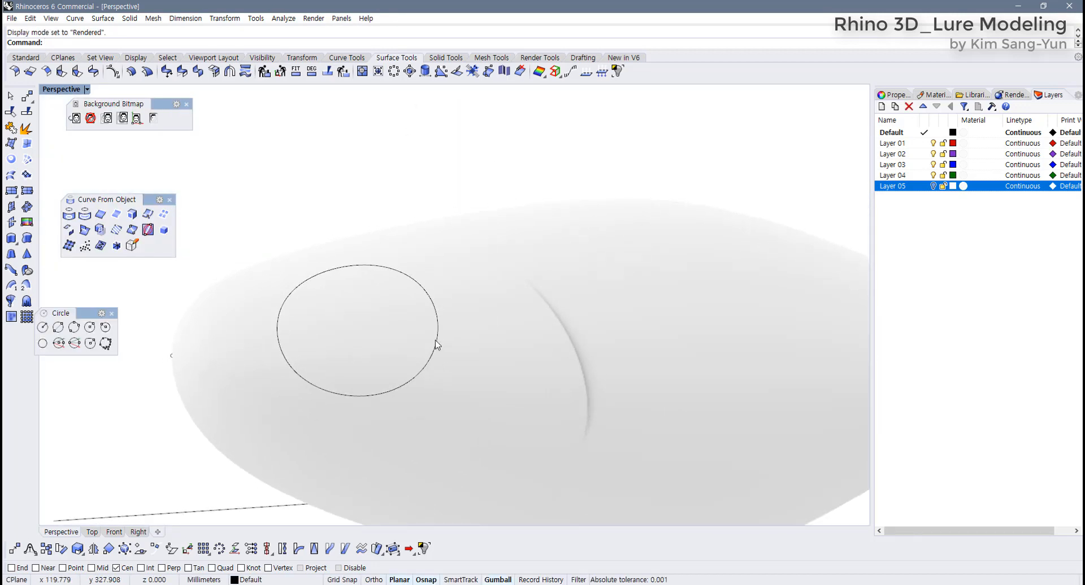
Undo the edge-based patch and set the Perspective viewport to Shaded display.
key(ctrl+z)
click(87, 90)
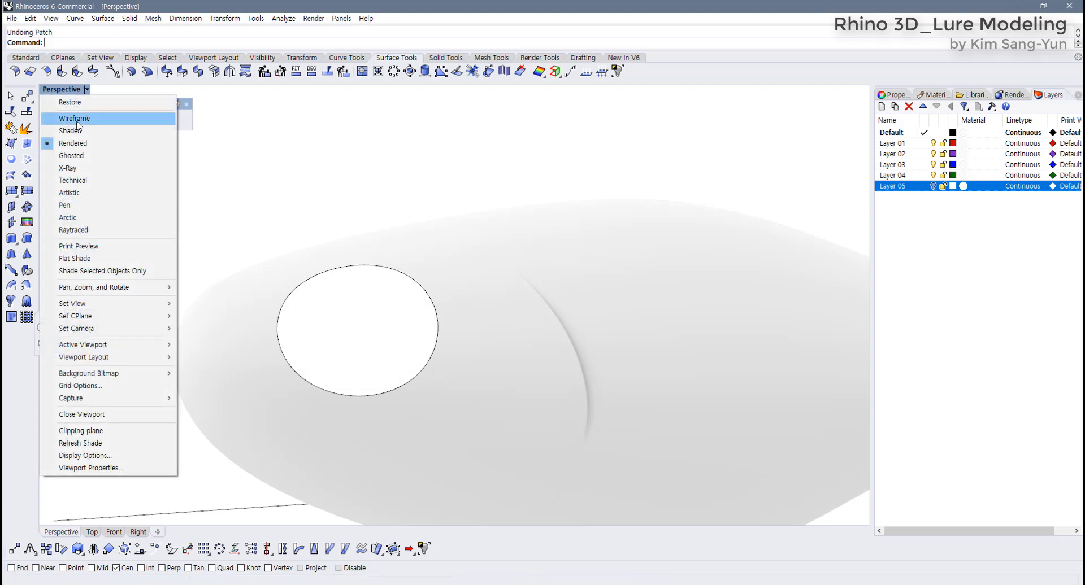
click(85, 116)
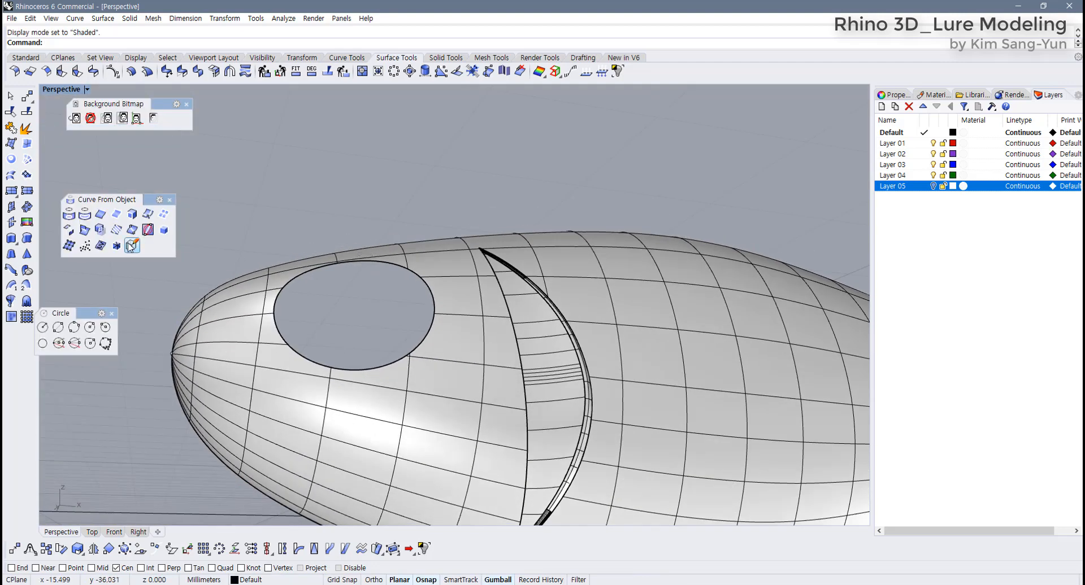
Patch the eye hole from its circular curve instead of the polysurface edge, and select the new surface.
click(28, 176)
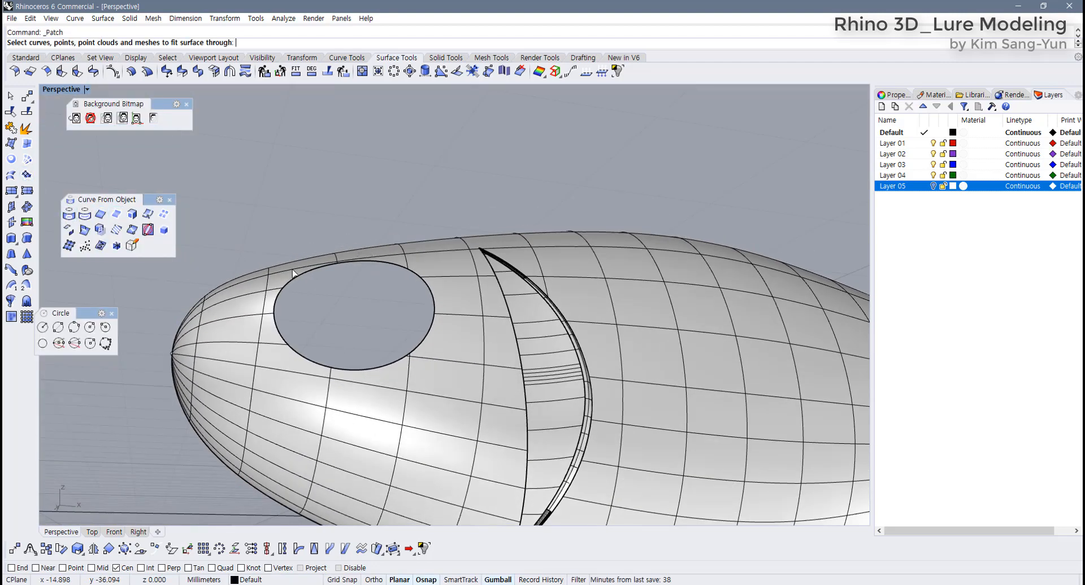
click(419, 281)
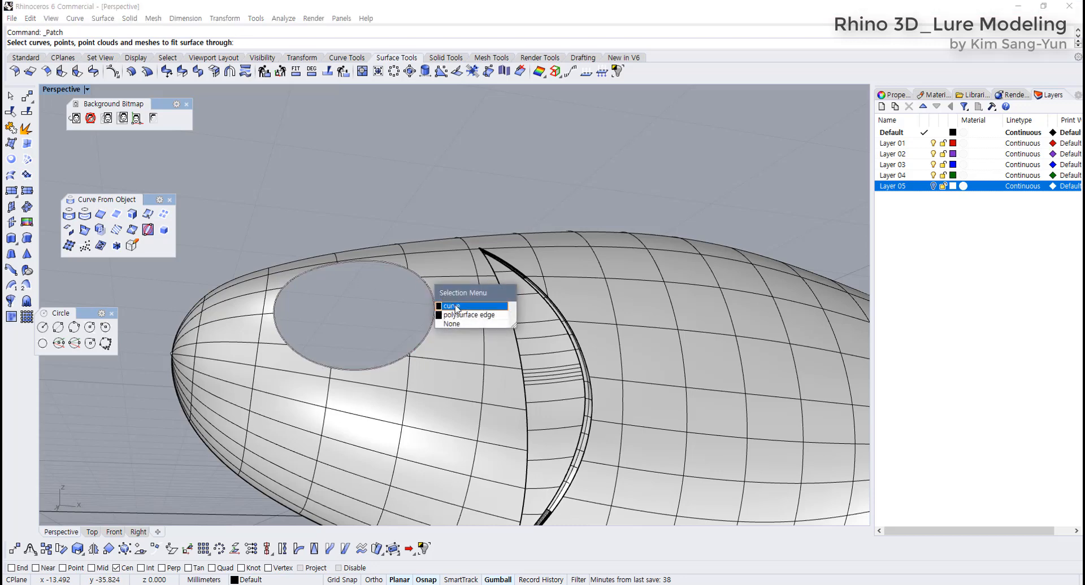
click(456, 307)
key(Return)
click(442, 354)
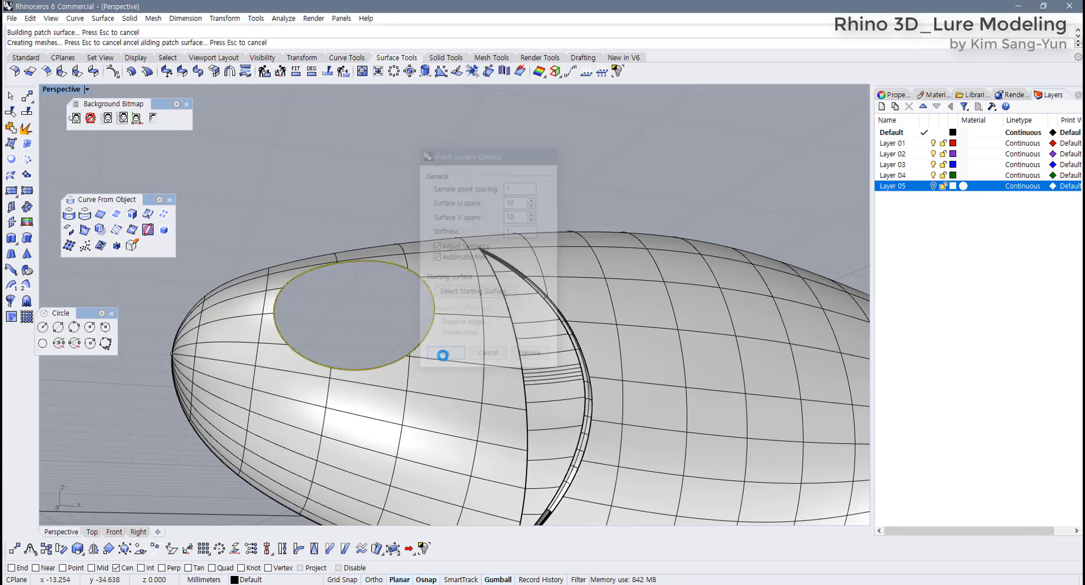
right_drag(415, 315, 309, 371)
click(385, 348)
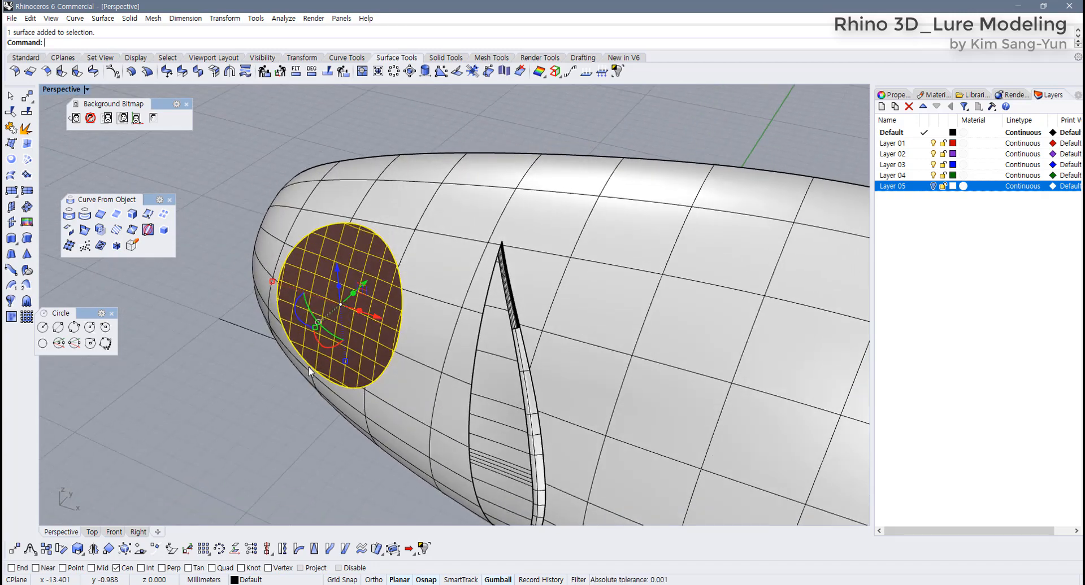
right_drag(307, 342, 402, 315)
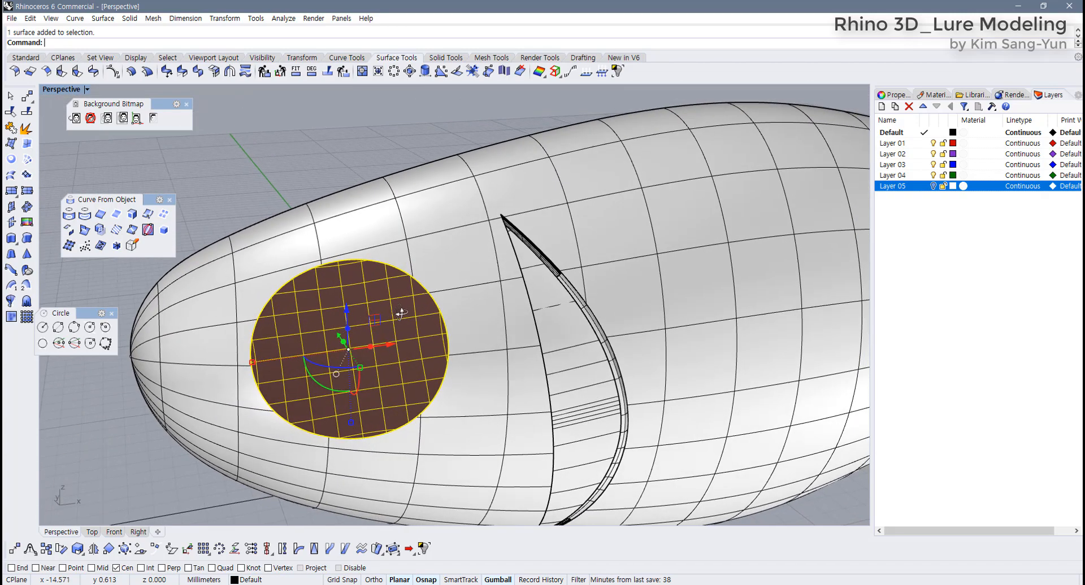
right_drag(354, 351, 506, 229)
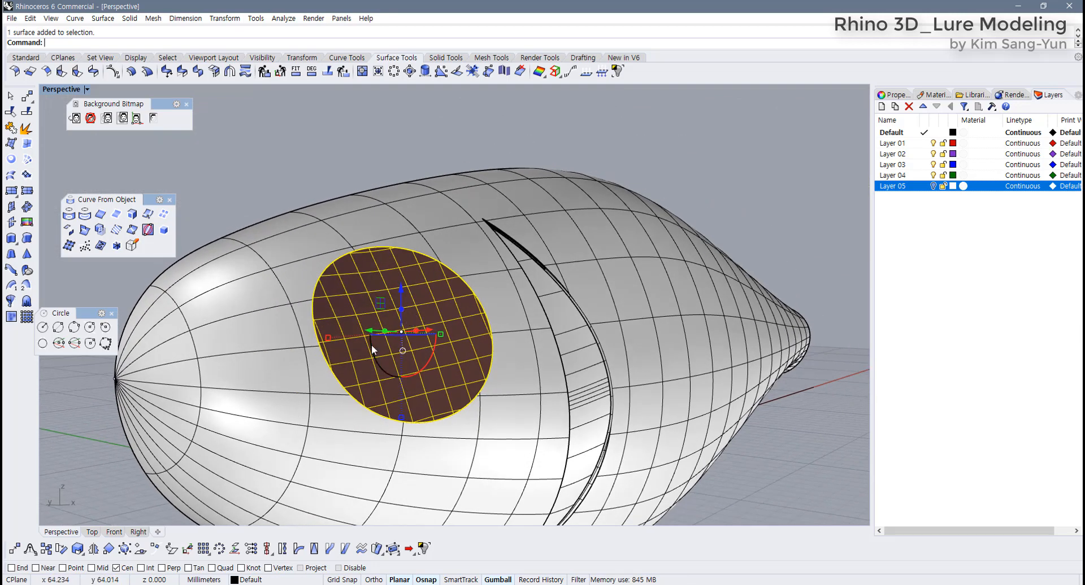
right_drag(417, 334, 317, 443)
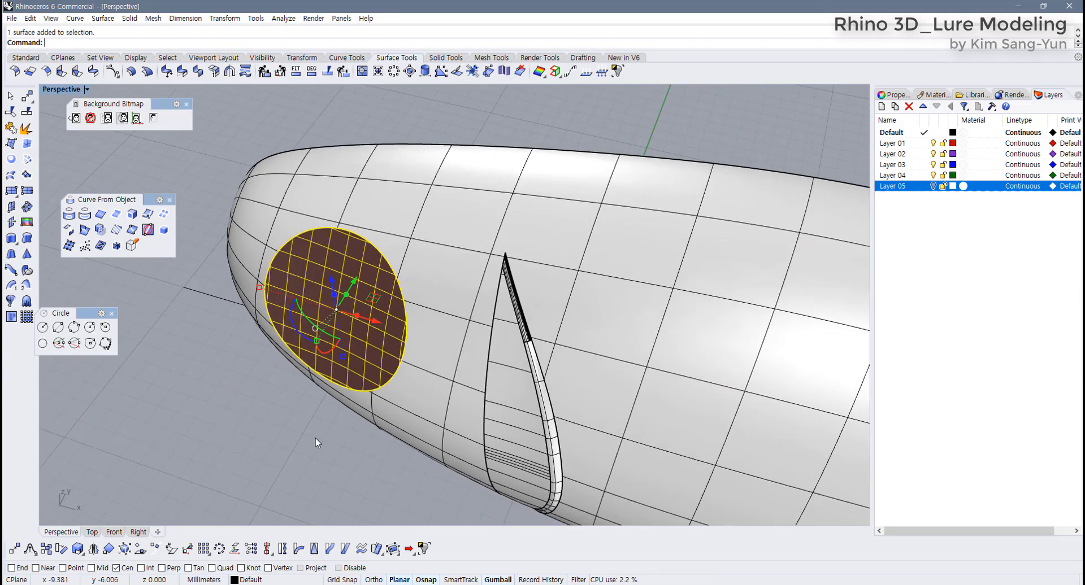
Try a 0.2 mm solid offset of the selected eye patch surface and undo it.
scroll(325, 360, up, 4)
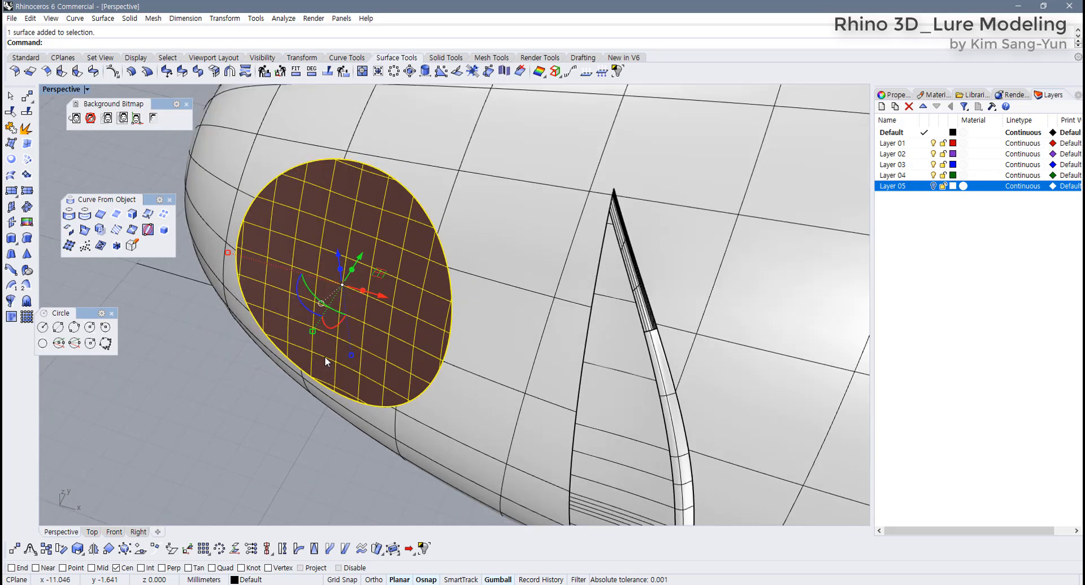
right_drag(324, 357, 355, 380)
scroll(336, 324, down, 2)
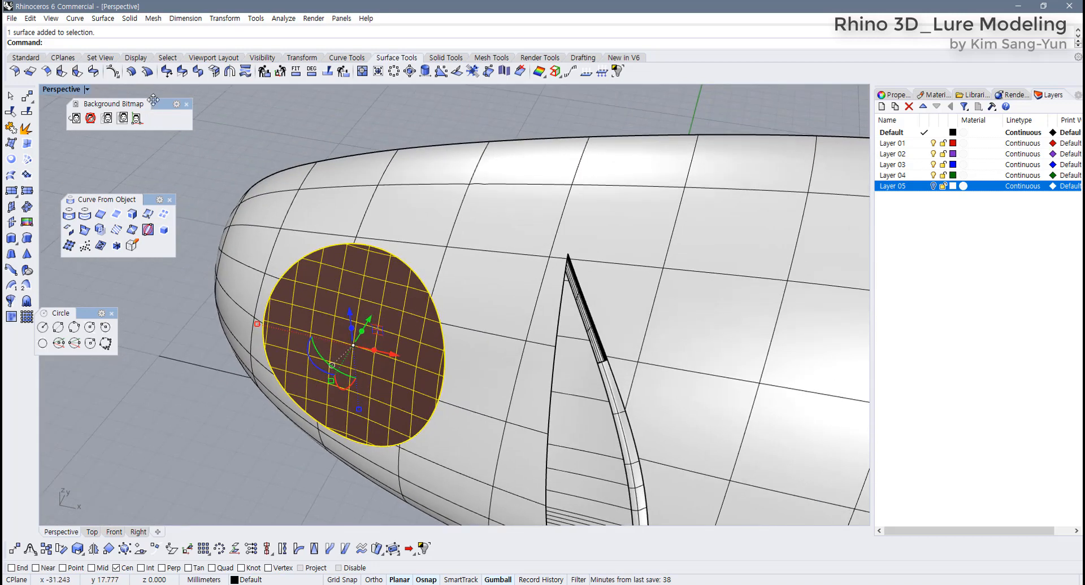
click(130, 73)
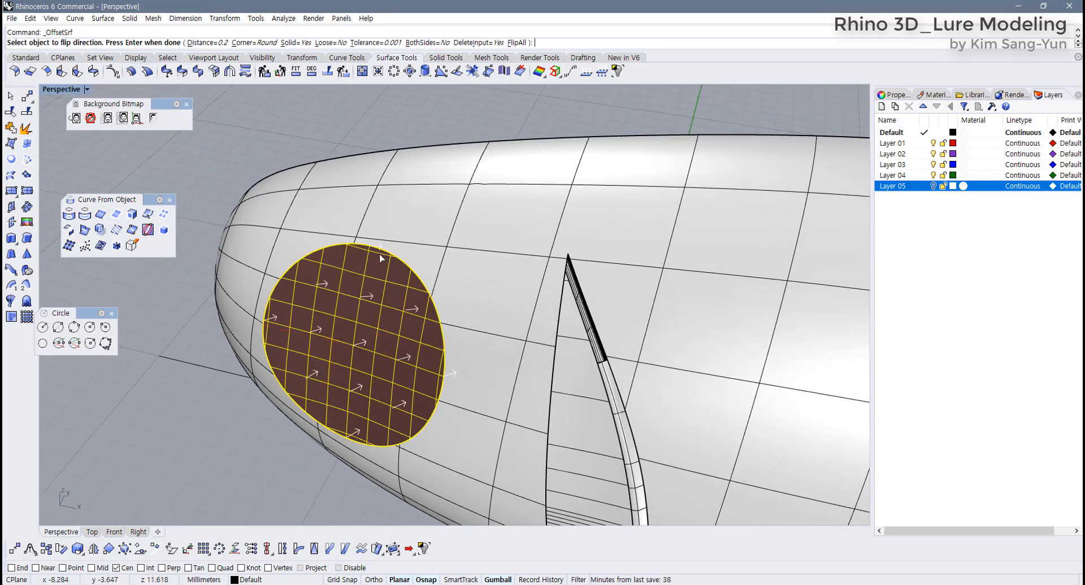
right_drag(358, 406, 349, 278)
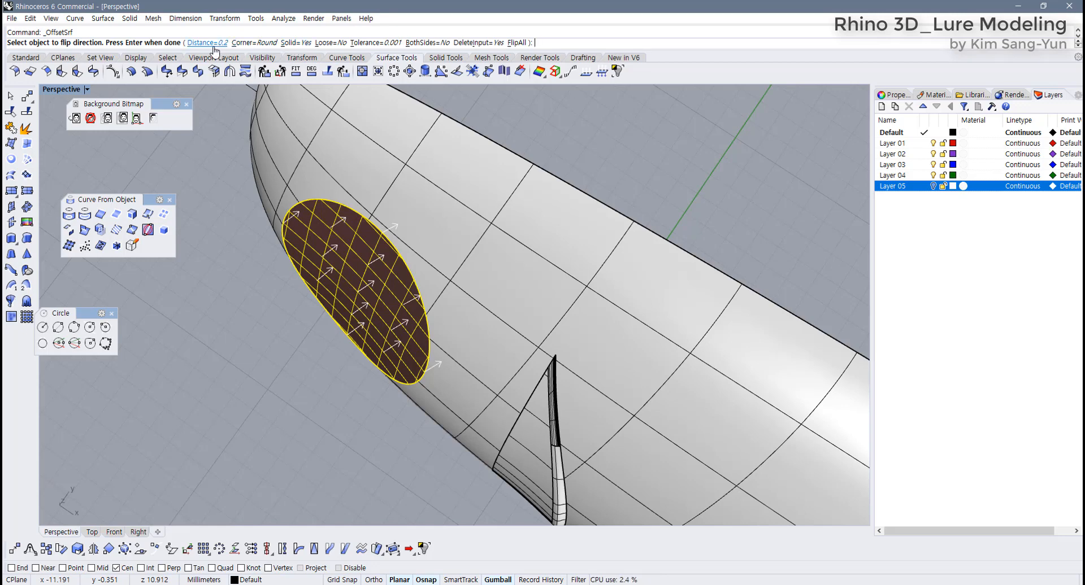
key(Return)
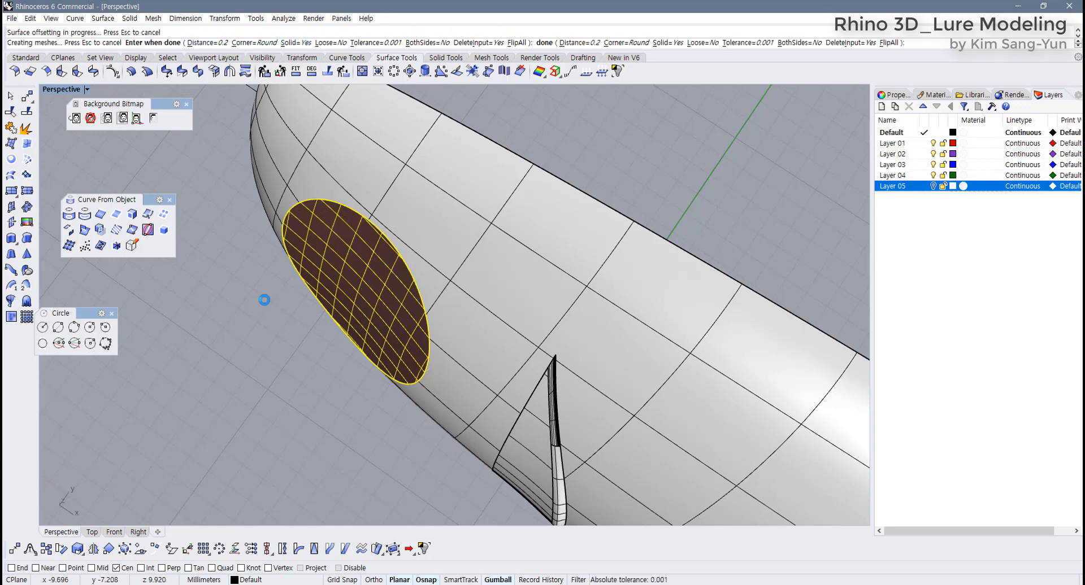
right_drag(265, 301, 361, 283)
key(ctrl+z)
Offset the eye patch surface 0.5 mm into the head as a solid, with the input surface deleted.
right_click(361, 284)
click(207, 43)
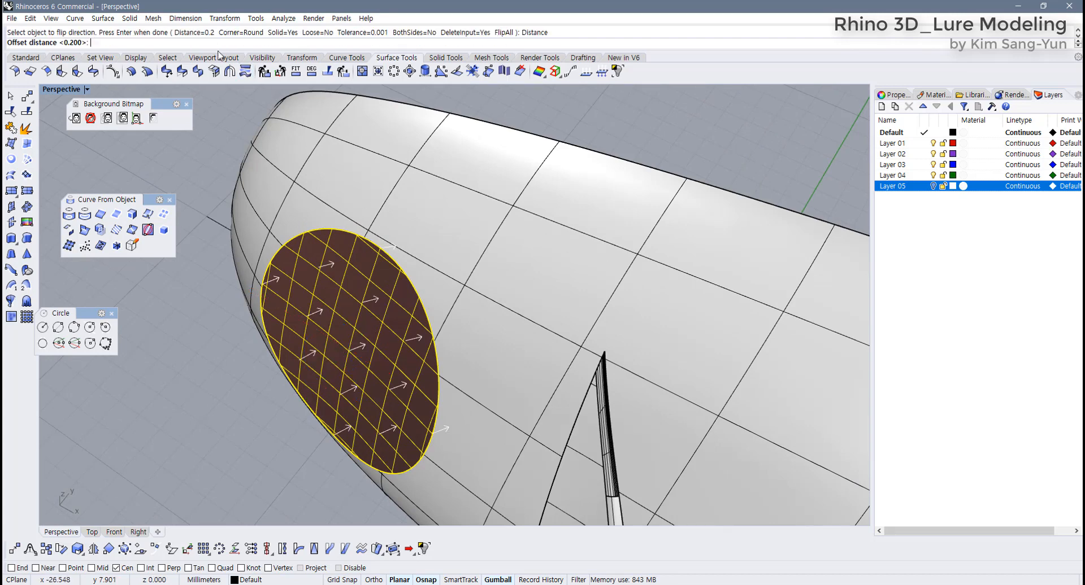
key(Return)
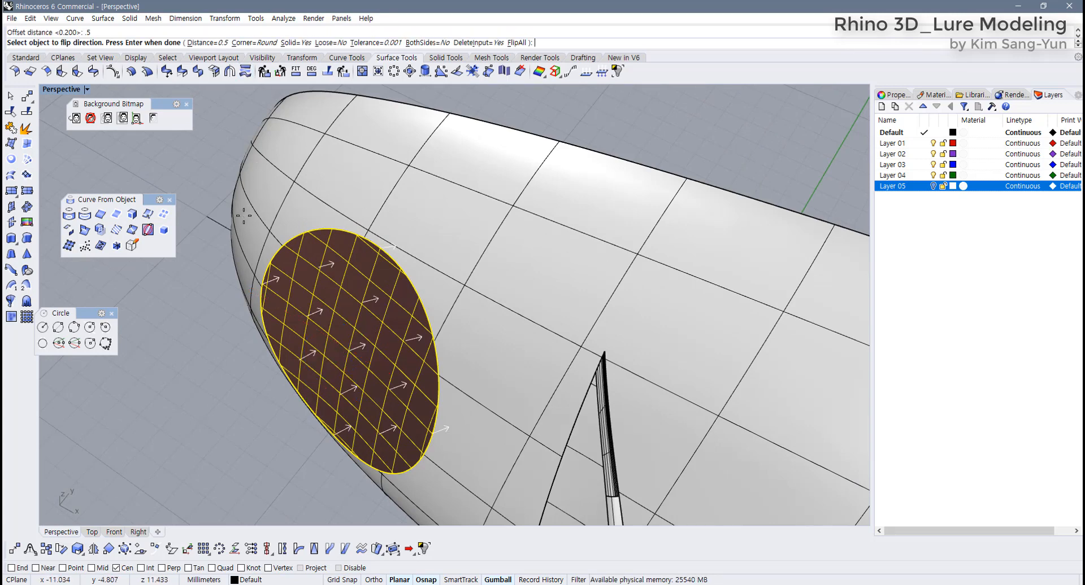
key(Return)
right_drag(287, 234, 305, 200)
key(Escape)
scroll(372, 357, up, 2)
click(355, 354)
click(180, 391)
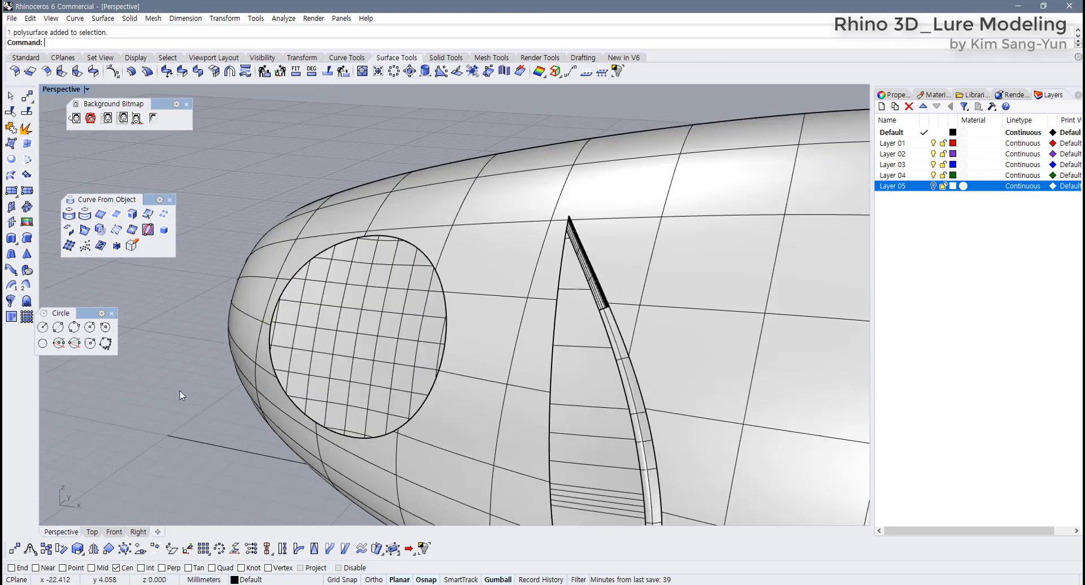
Extract the outer face of the eye solid, pull it clear of the head and delete it.
right_click(25, 130)
click(345, 301)
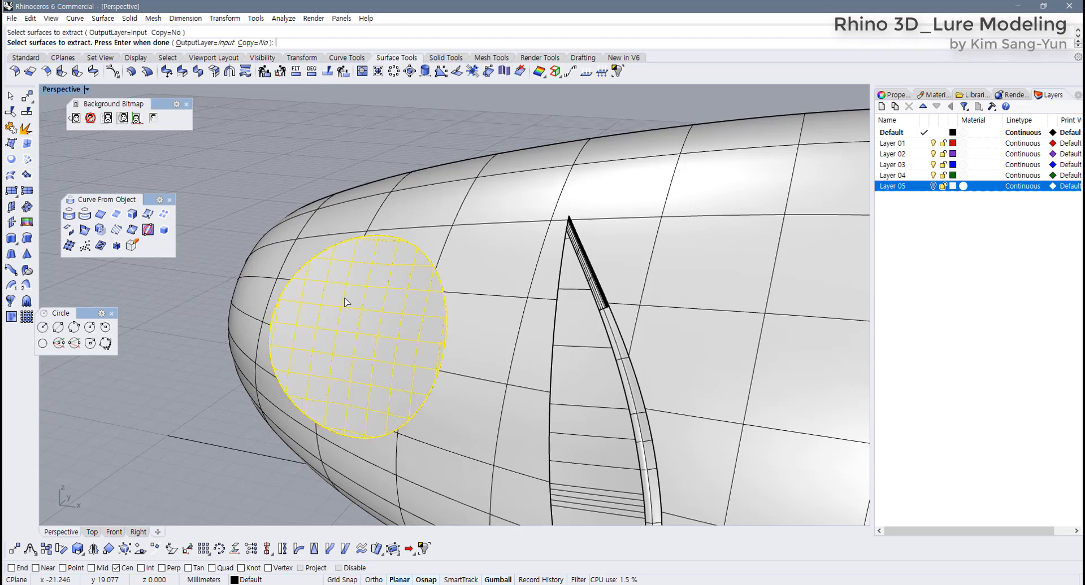
key(Return)
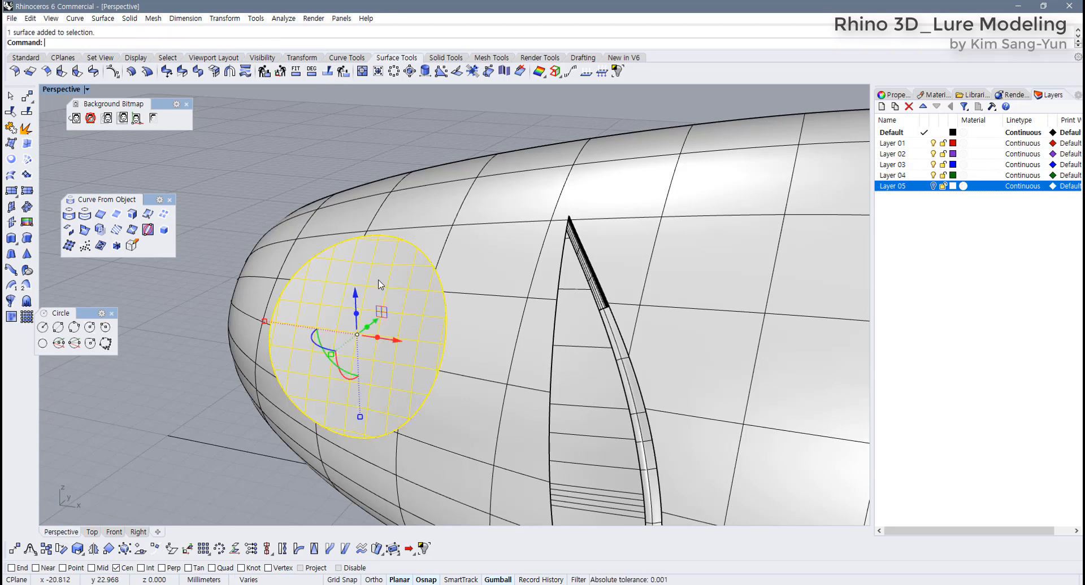
drag(378, 279, 286, 194)
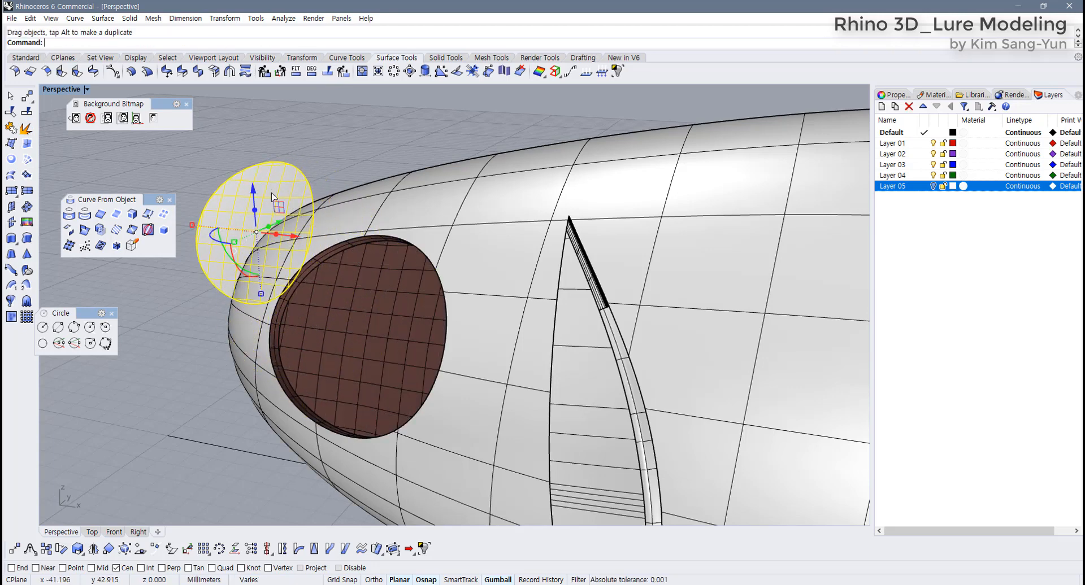
key(Delete)
Join the open eye recess with the lure body into one polysurface.
key(ctrl+a)
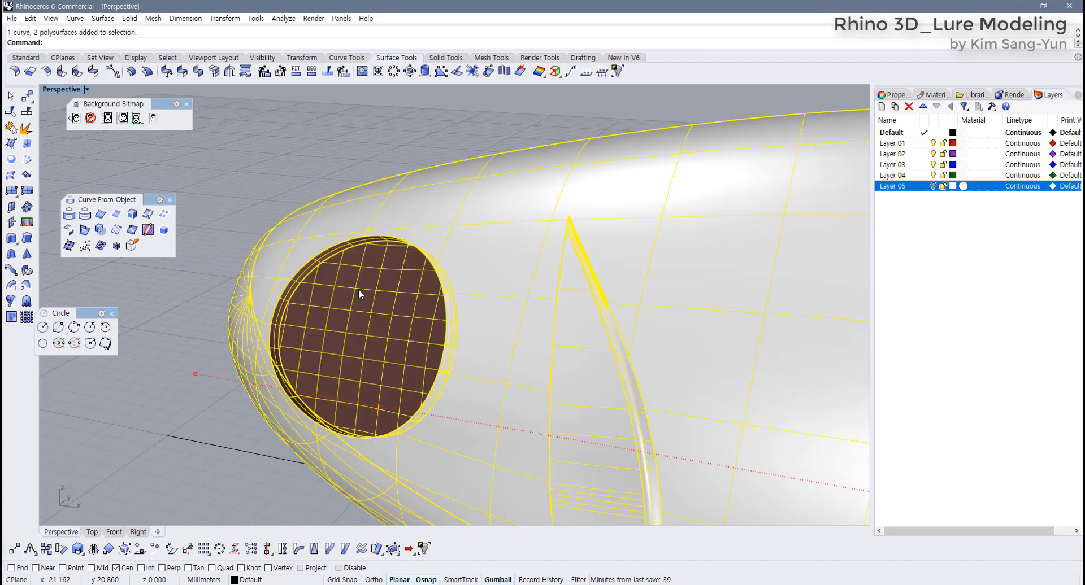
click(16, 134)
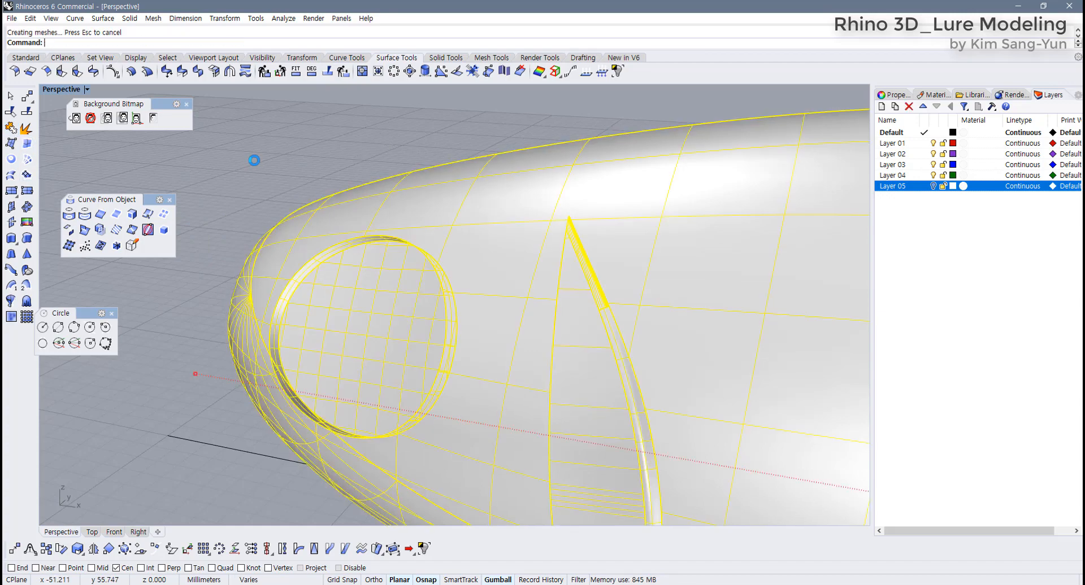
click(351, 119)
right_drag(326, 322, 450, 308)
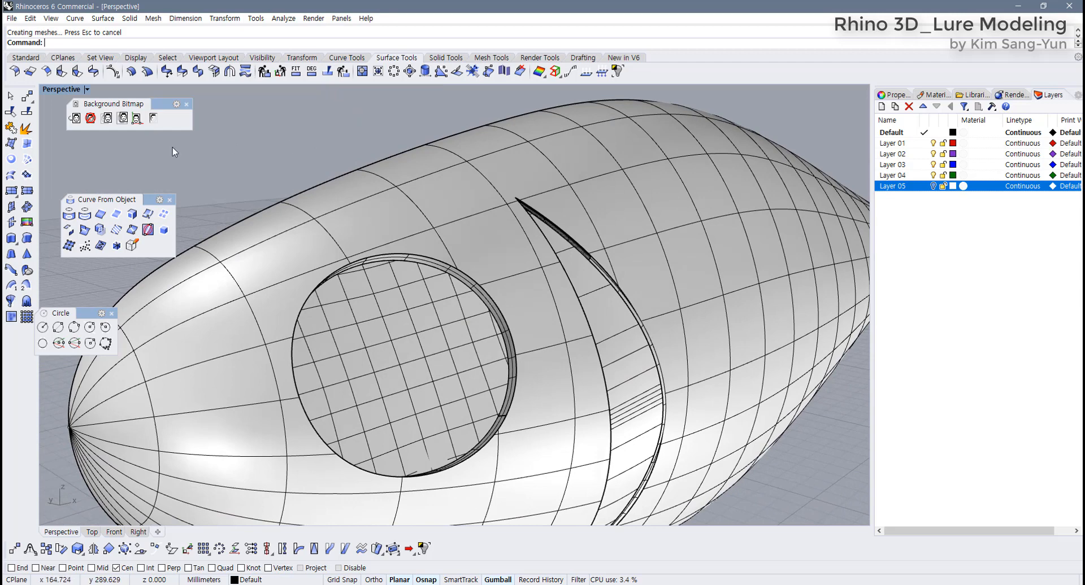
Try filleting the outer rim edge of the eye recess with a 0.5 mm radius and undo it.
click(445, 58)
click(197, 71)
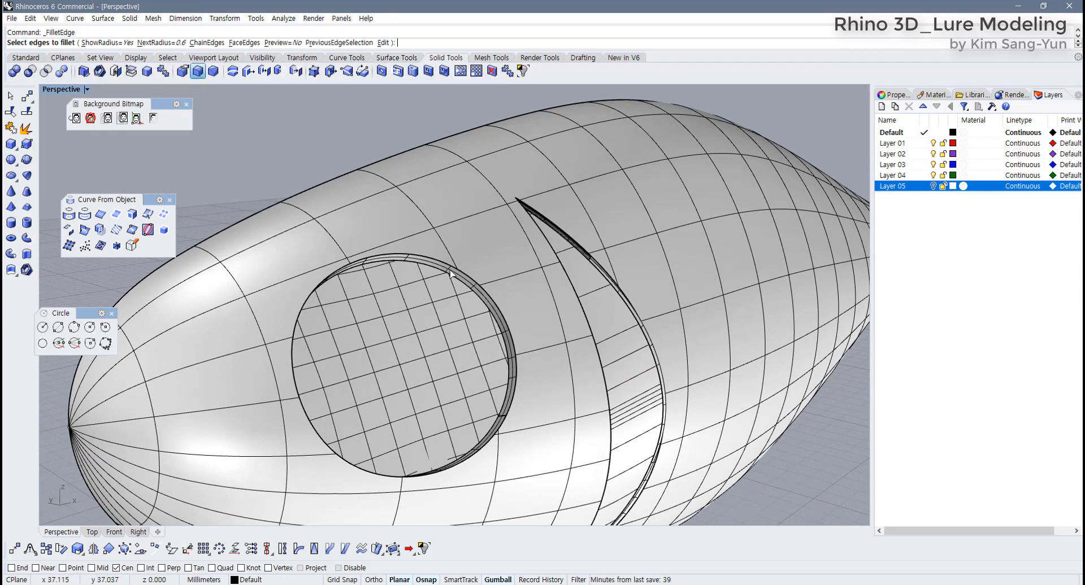
text(.5)
key(Return)
click(479, 287)
key(Return)
key(Return)
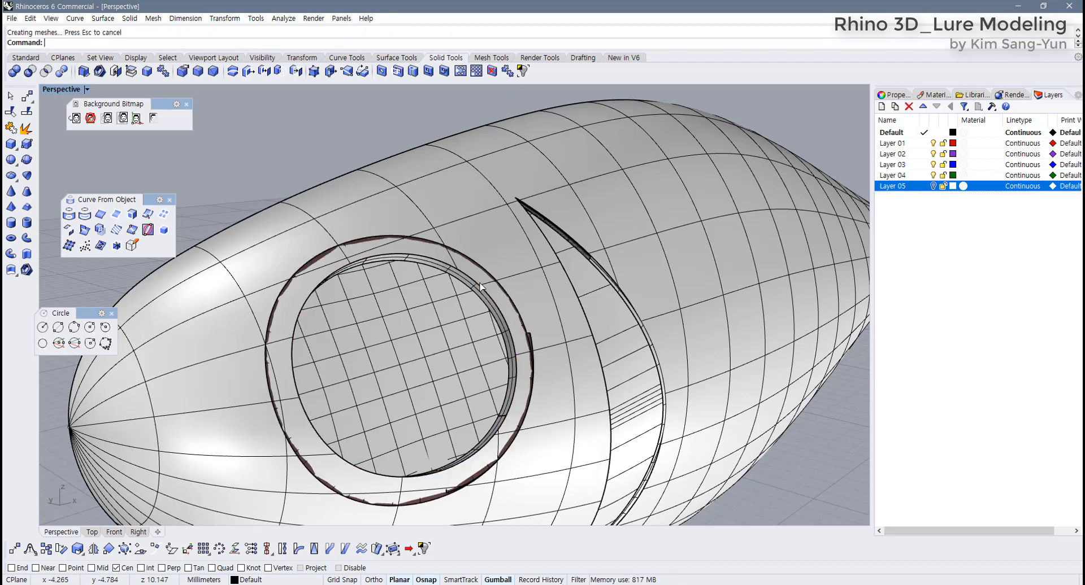
key(ctrl+z)
Fillet the outer rim edge of the eye recess with a 0.2 mm radius.
key(Return)
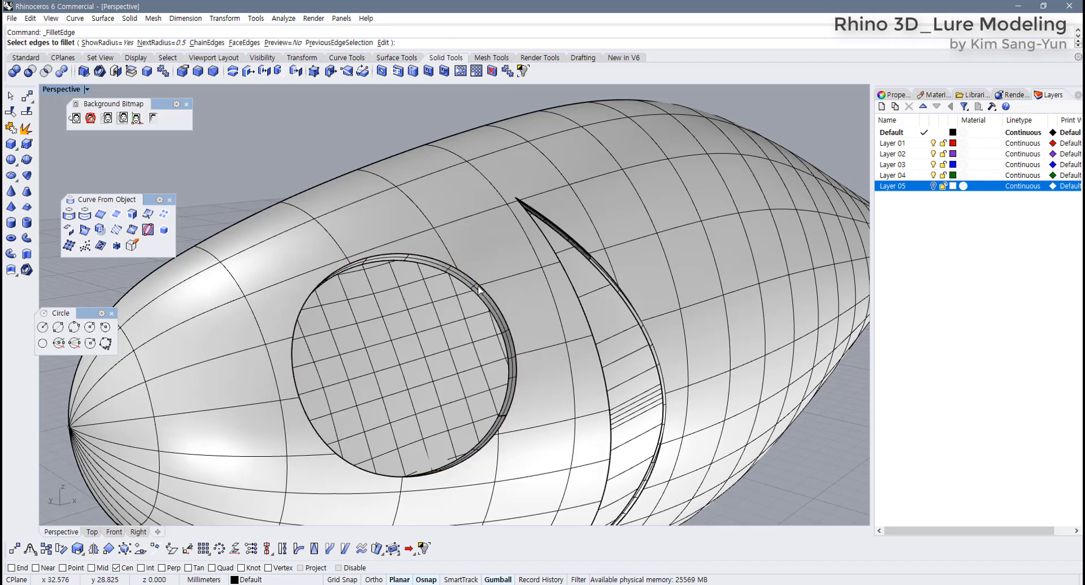
text(.2)
key(Return)
click(478, 288)
key(Return)
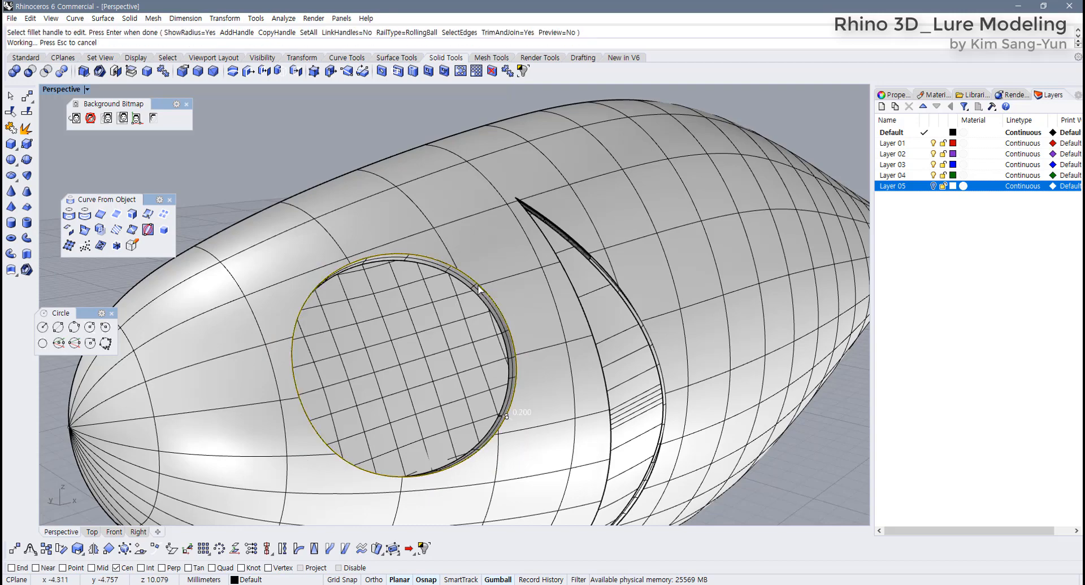
key(Return)
right_drag(479, 288, 306, 188)
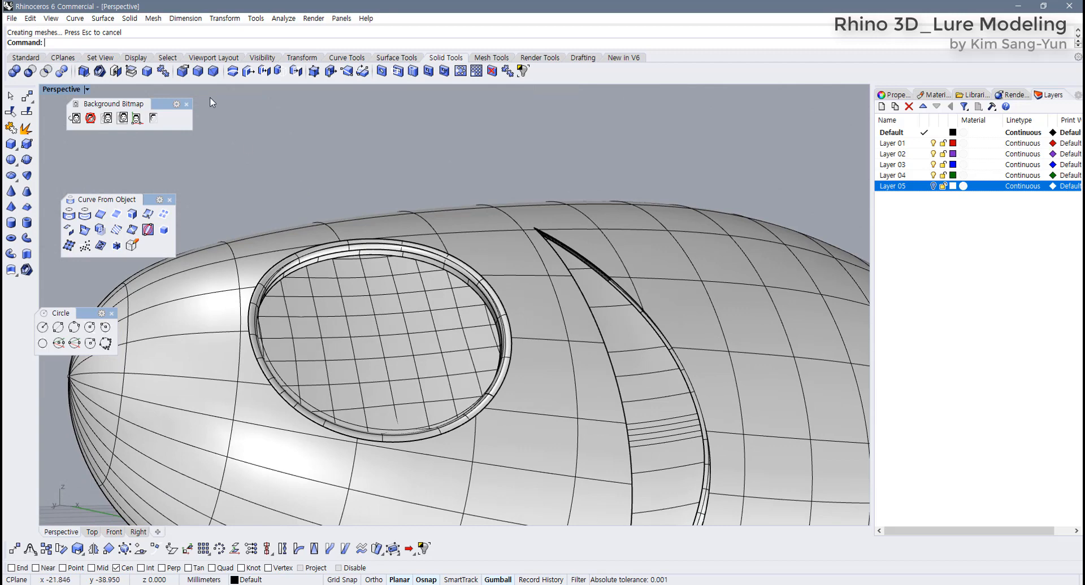
Show the hidden objects and select the separate eye surface inside the recess.
click(27, 58)
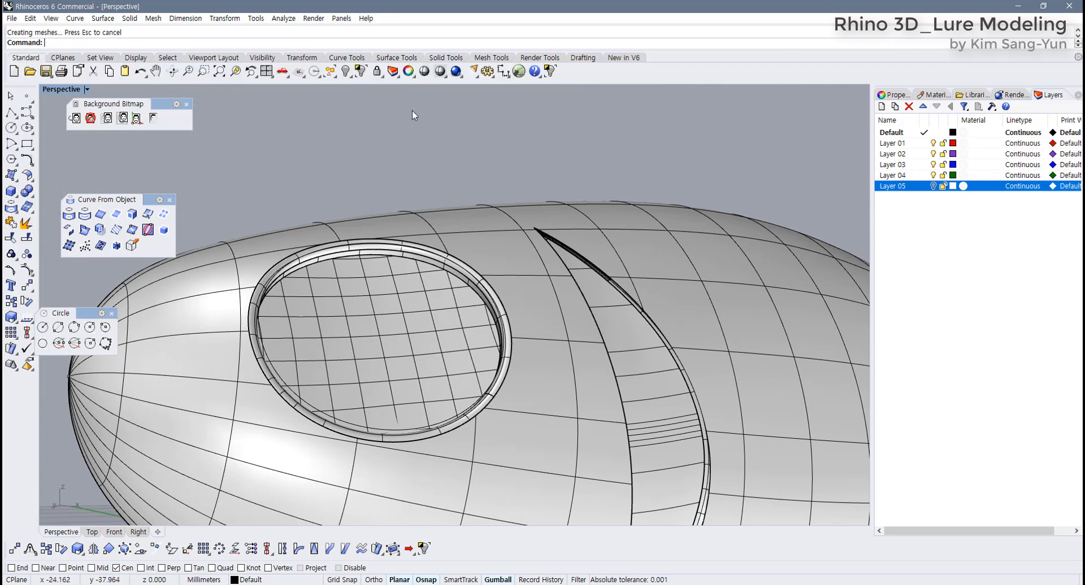
right_click(345, 74)
right_drag(374, 333, 487, 225)
click(452, 315)
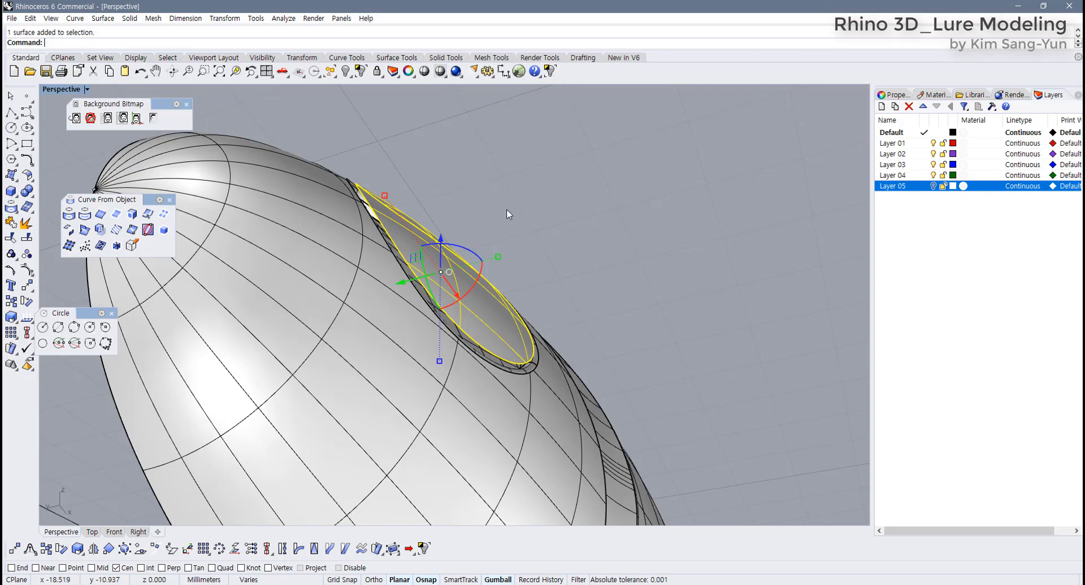
right_drag(506, 209, 369, 417)
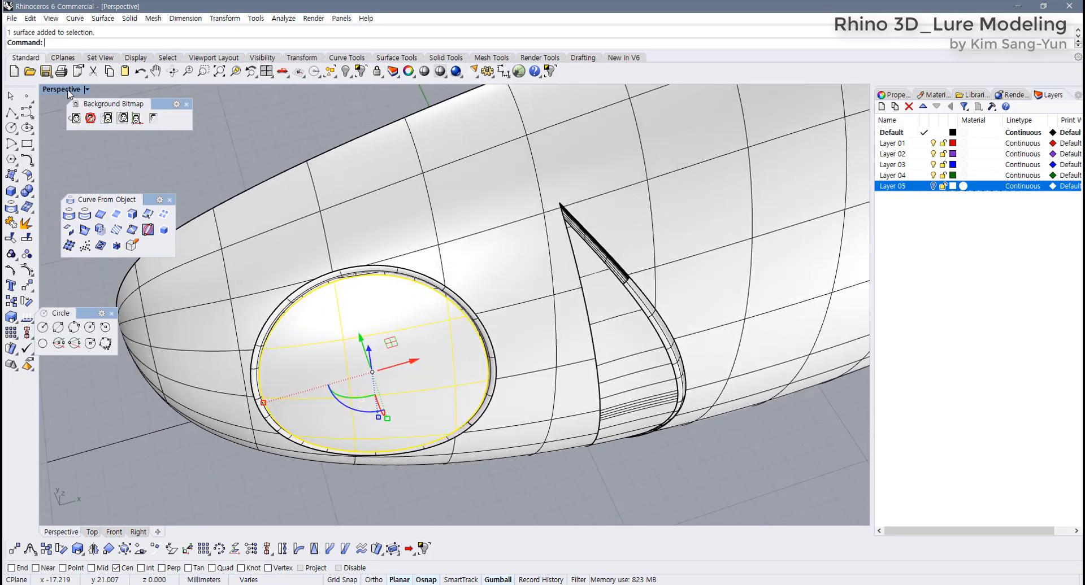
Restore the four-viewport layout and frame the eye area in the Top view.
double_click(64, 90)
right_drag(237, 155, 302, 219)
scroll(297, 202, up, 5)
scroll(301, 218, up, 4)
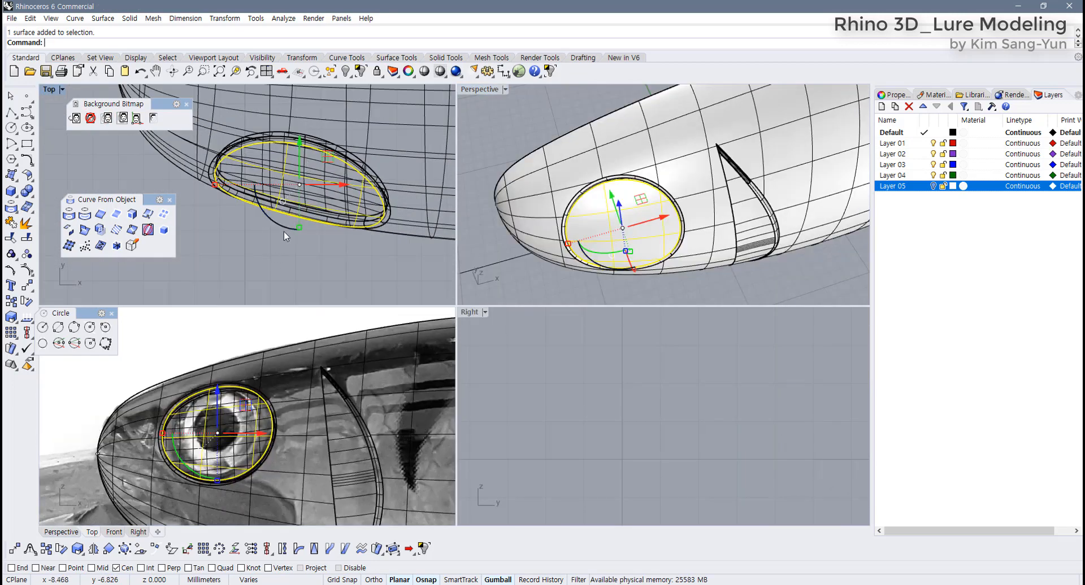
scroll(276, 238, down, 3)
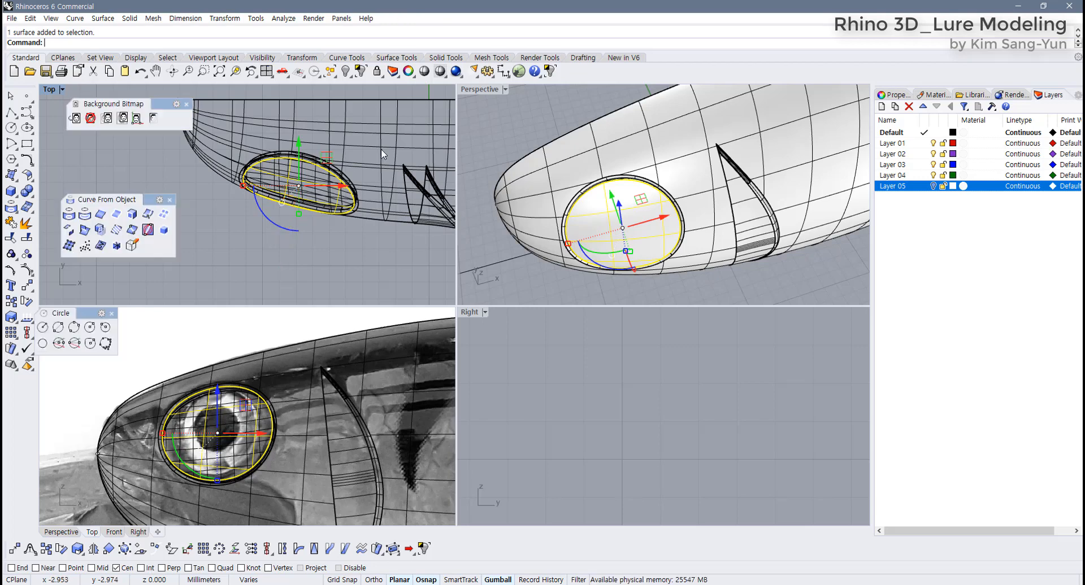
Try moving the eye surface outward in the Top view, undo the move and reselect the surface.
mouse_move(327, 159)
mouse_down()
mouse_move(319, 192)
mouse_move(332, 206)
mouse_up()
key(ctrl+z)
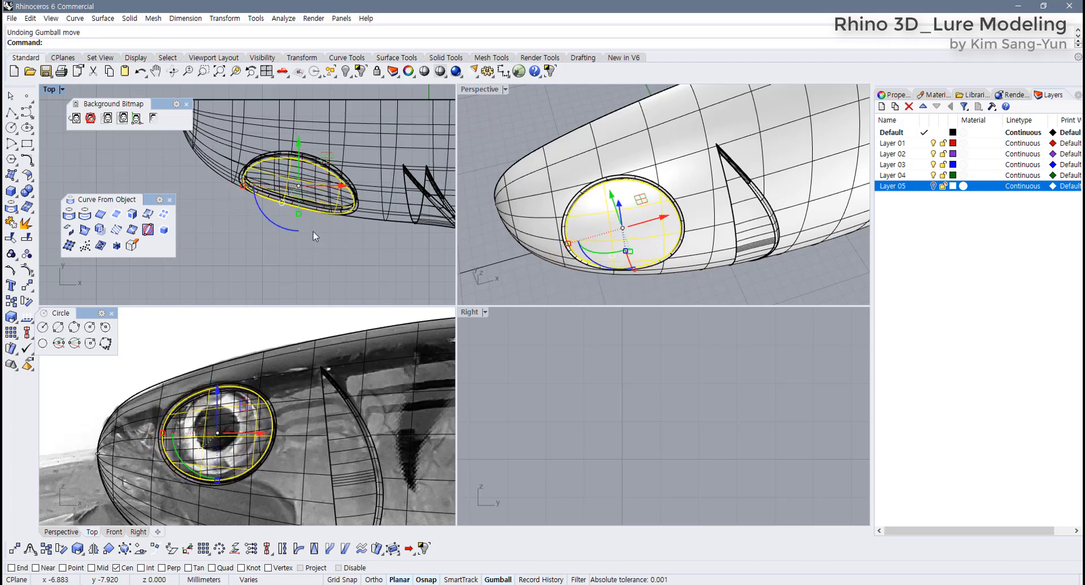
key(Escape)
click(618, 234)
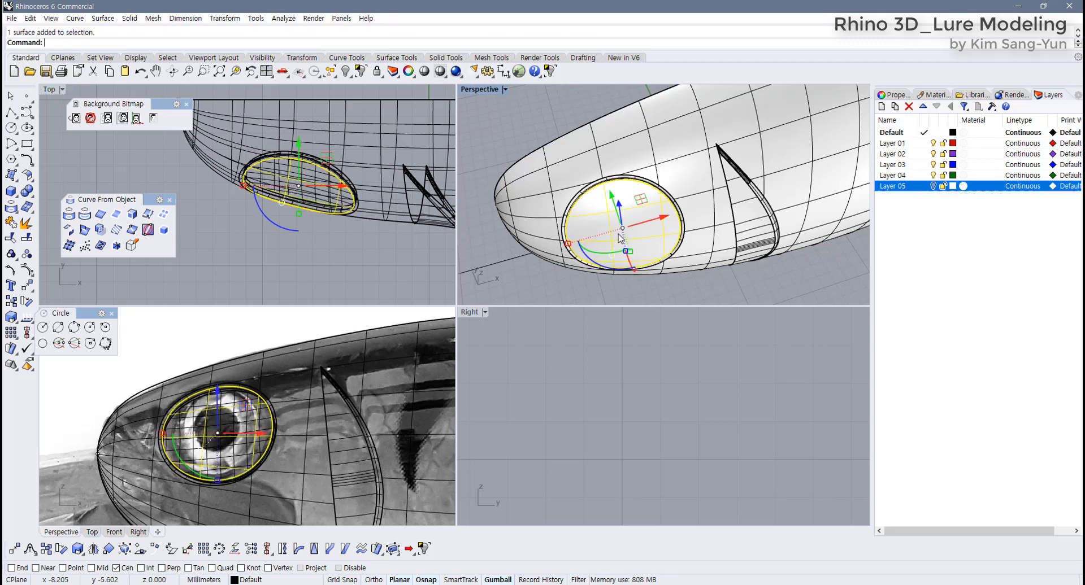
text(t)
text(Local N)
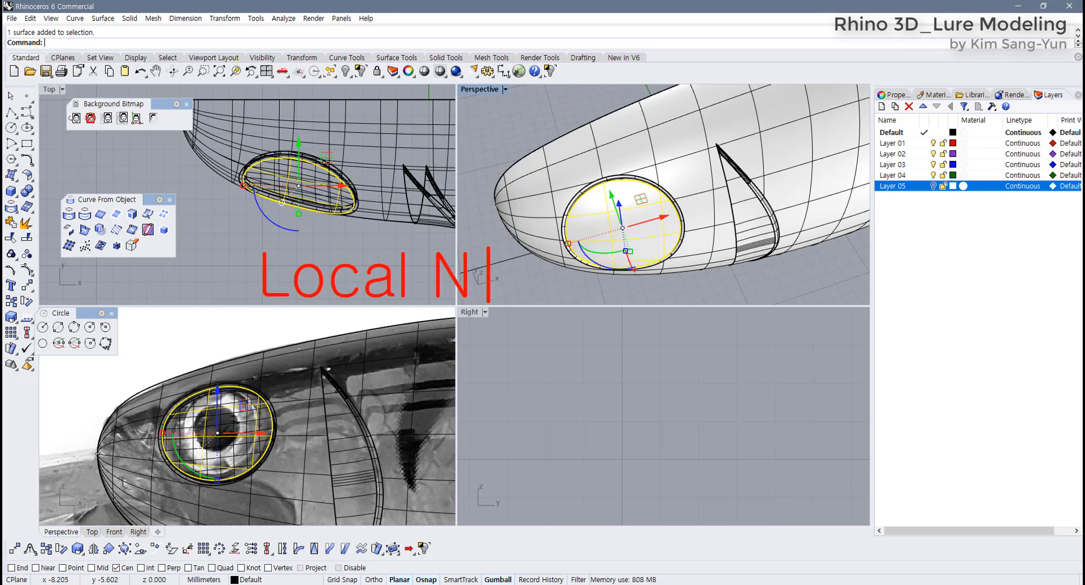
text(ormal)
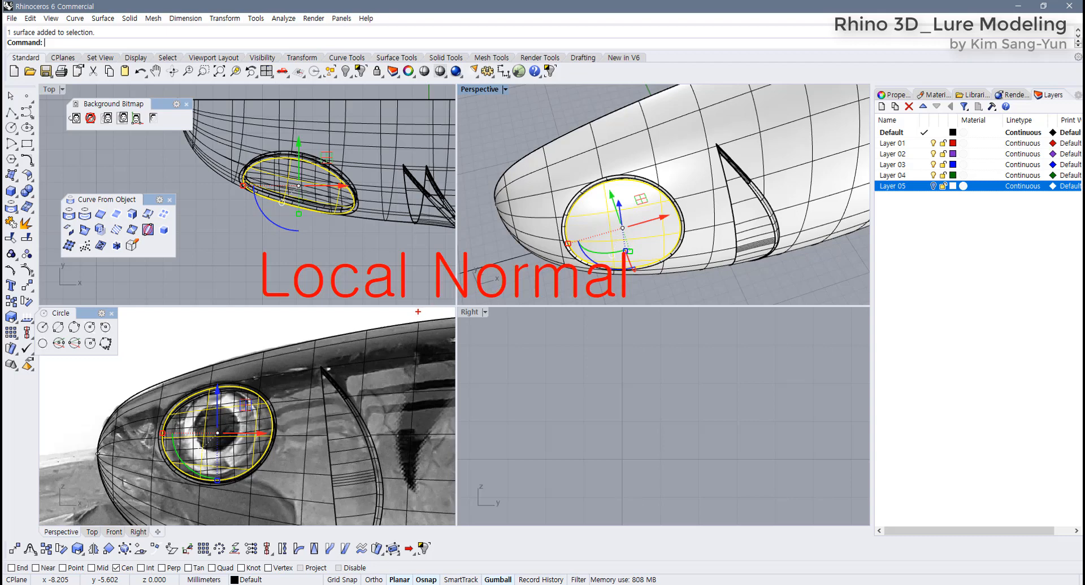
mouse_move(419, 312)
mouse_down()
mouse_move(639, 322)
mouse_move(547, 232)
mouse_up()
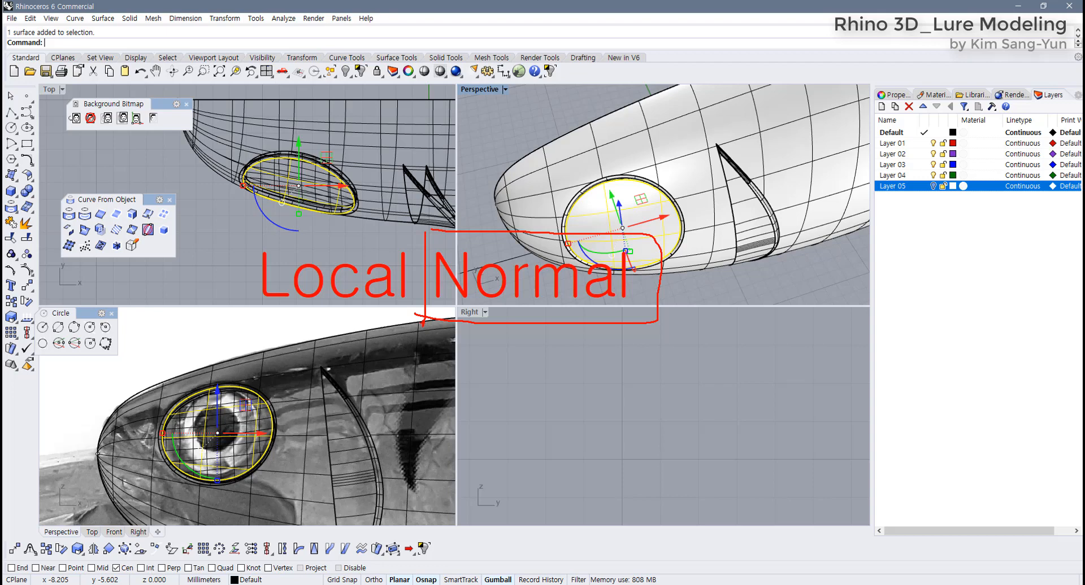
key(Escape)
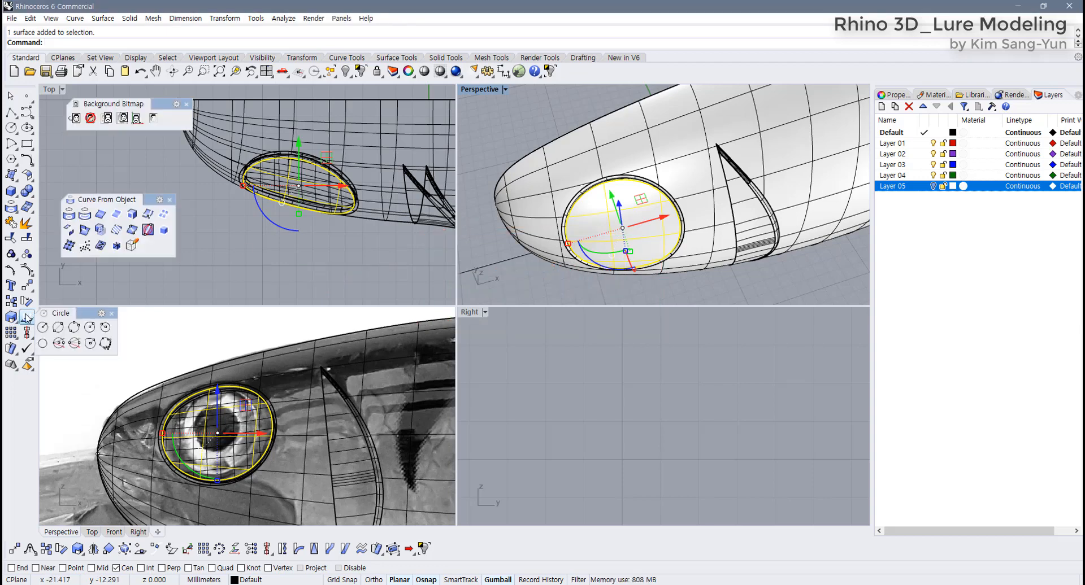
Move the floating Circle toolbar aside and examine the eye surface's normal direction with the Dir command.
drag(81, 312, 129, 307)
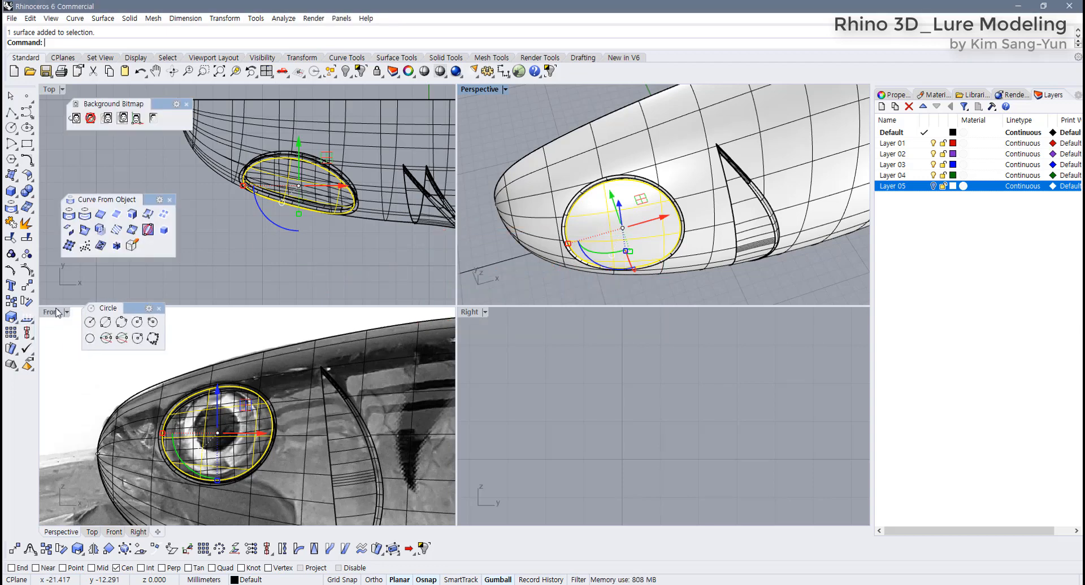
click(26, 317)
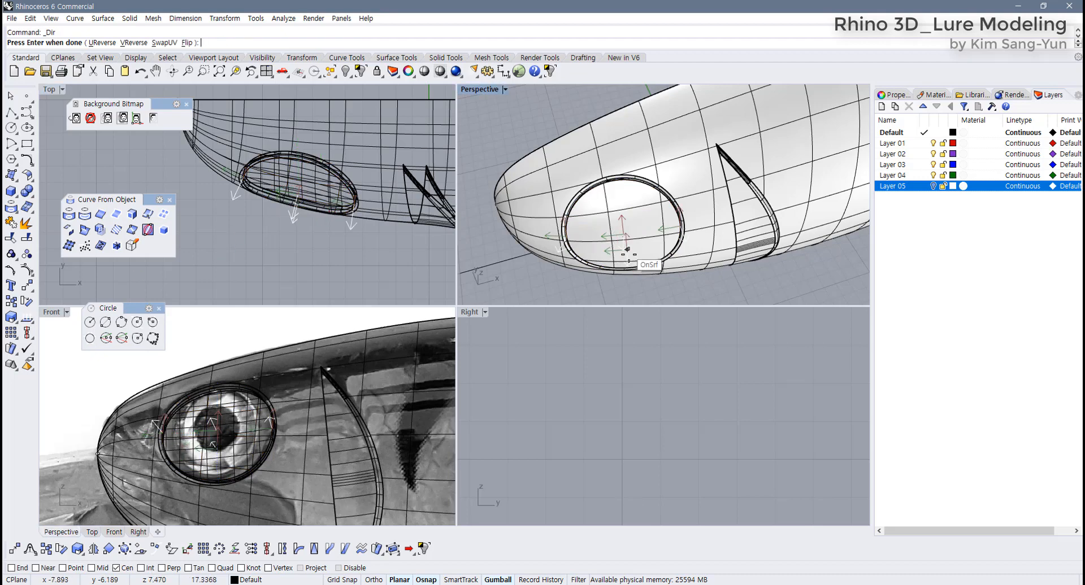
right_drag(625, 258, 617, 141)
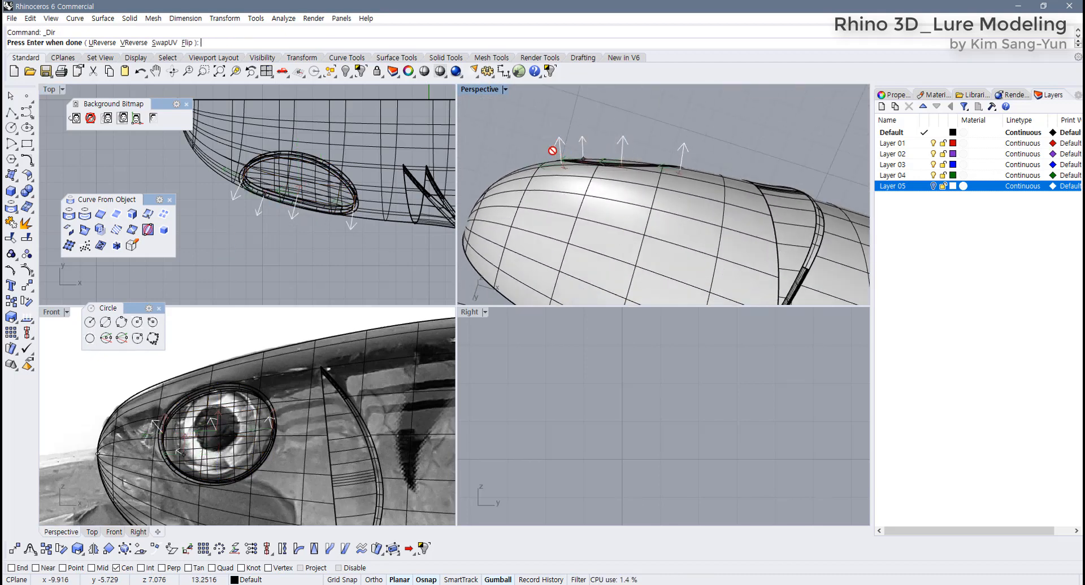
right_click(663, 261)
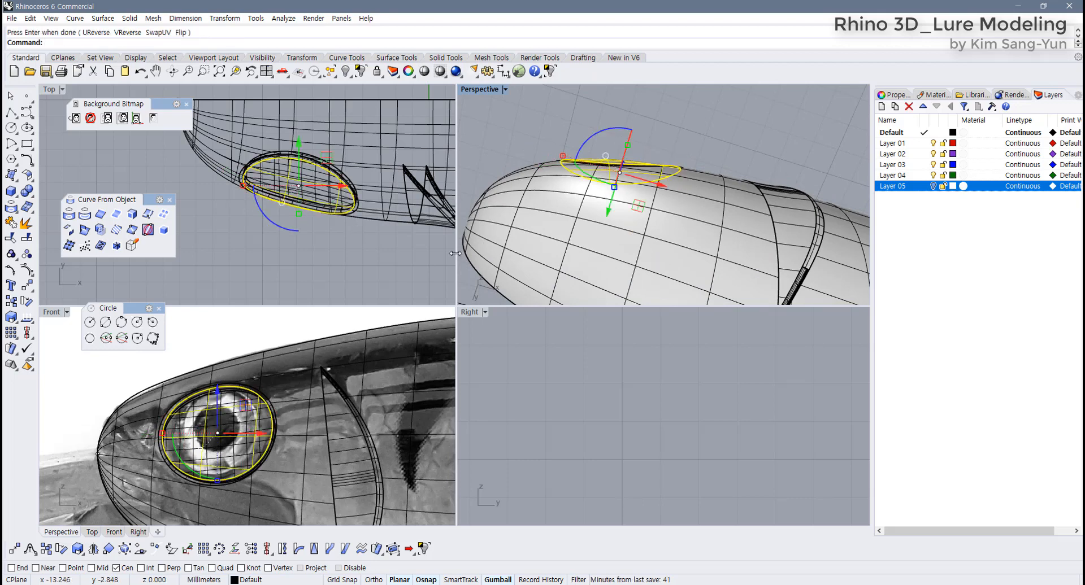
right_drag(327, 240, 355, 273)
scroll(328, 251, up, 4)
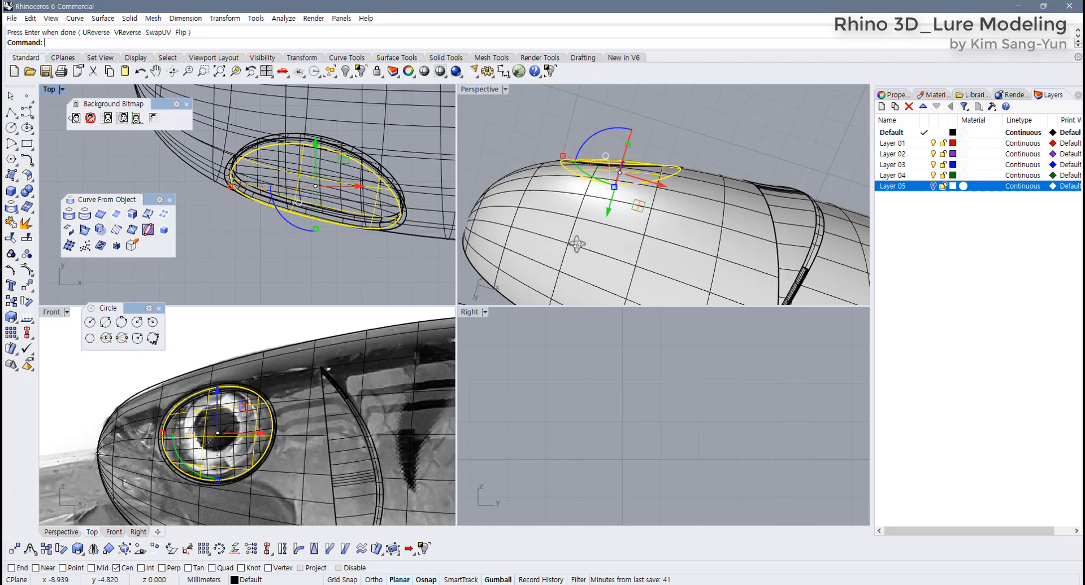
Detach the Analyze toolbar and create an area centroid point for the selected eye surface.
right_drag(577, 244, 647, 190)
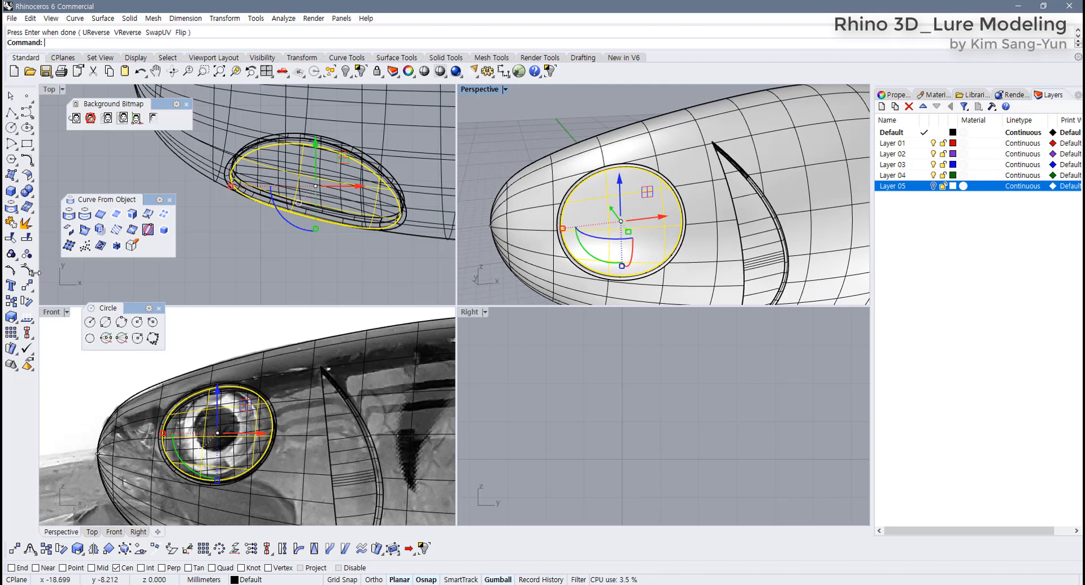
click(27, 321)
drag(68, 316, 231, 274)
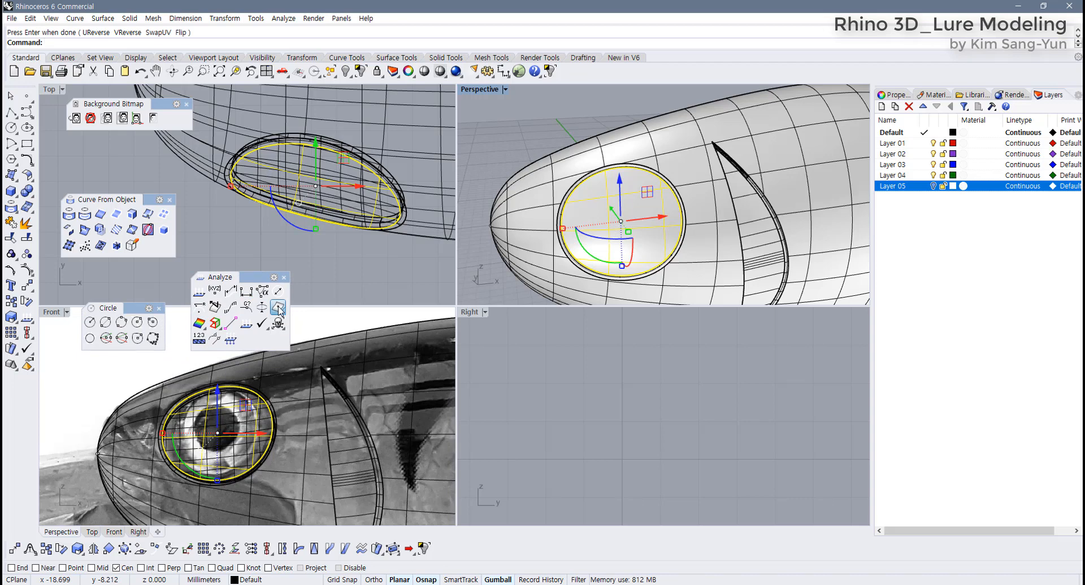
key(Return)
click(353, 273)
scroll(338, 241, up, 3)
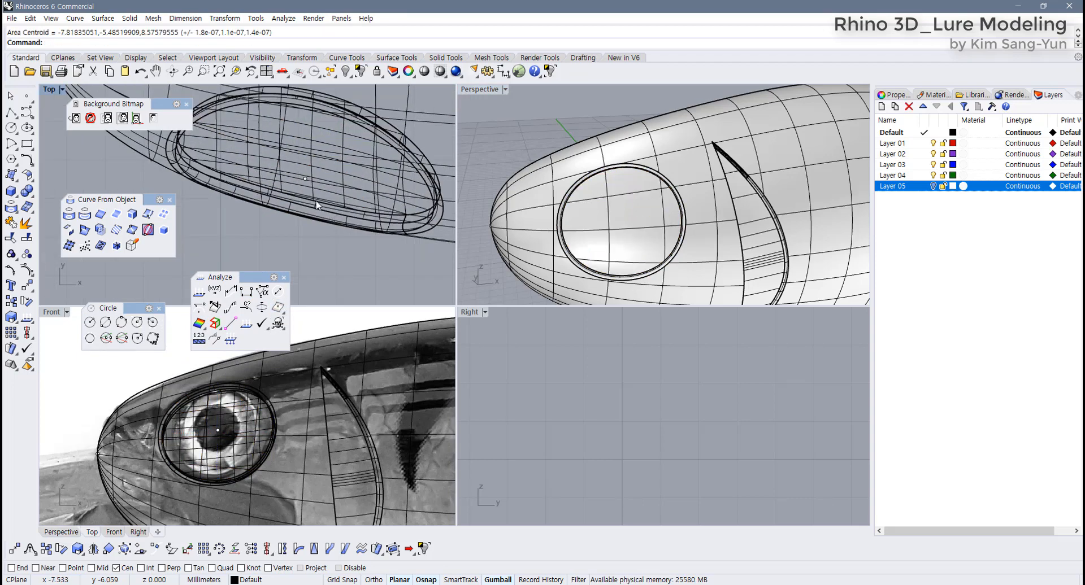
Compare the gumball origin of the eye surface with its area centroid point in the Top view, leaving the gumball off.
click(305, 179)
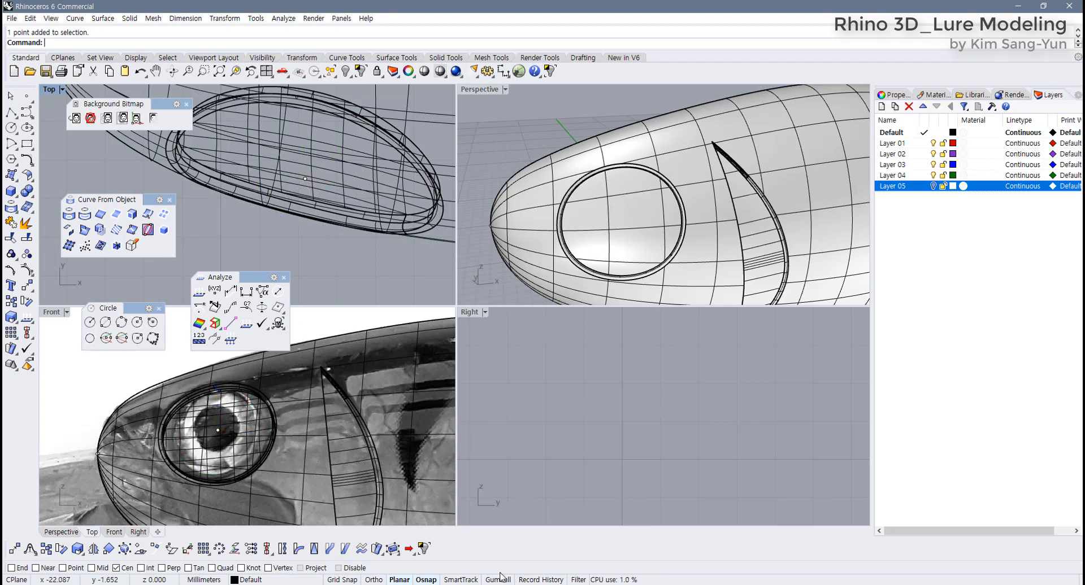
click(328, 202)
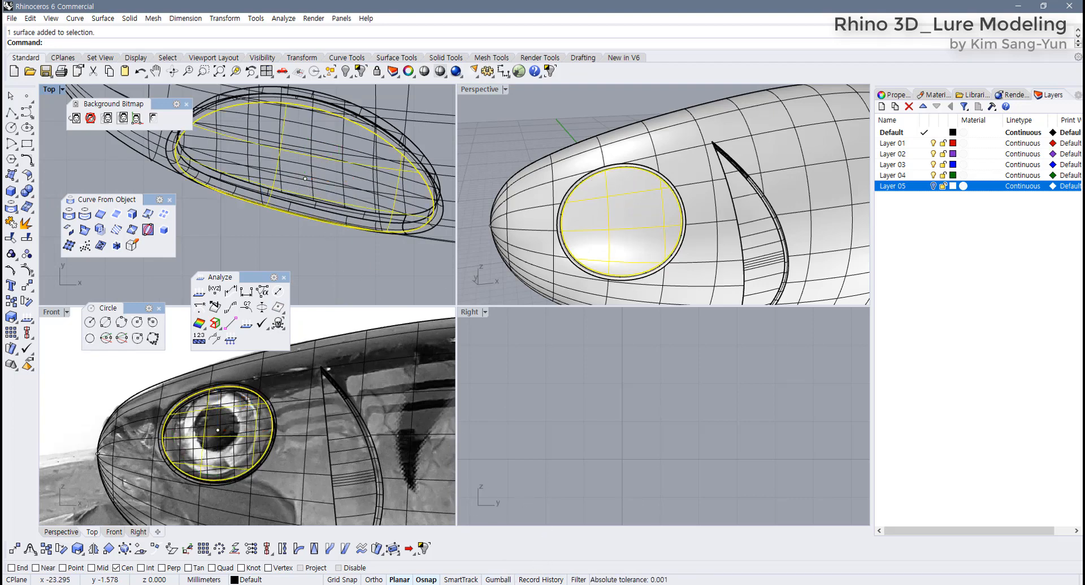
click(497, 579)
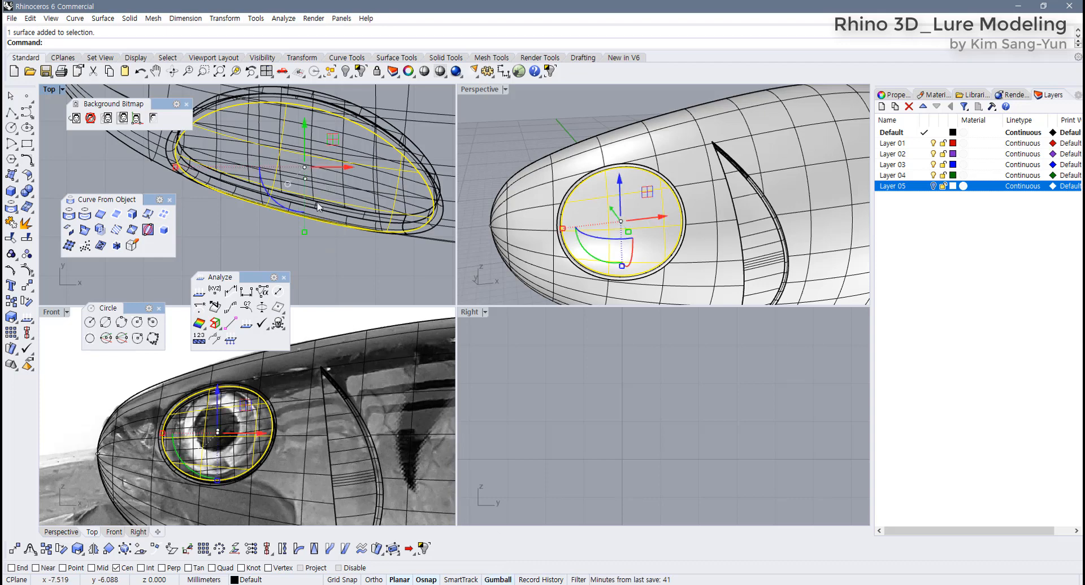
scroll(305, 188, up, 2)
scroll(308, 174, up, 4)
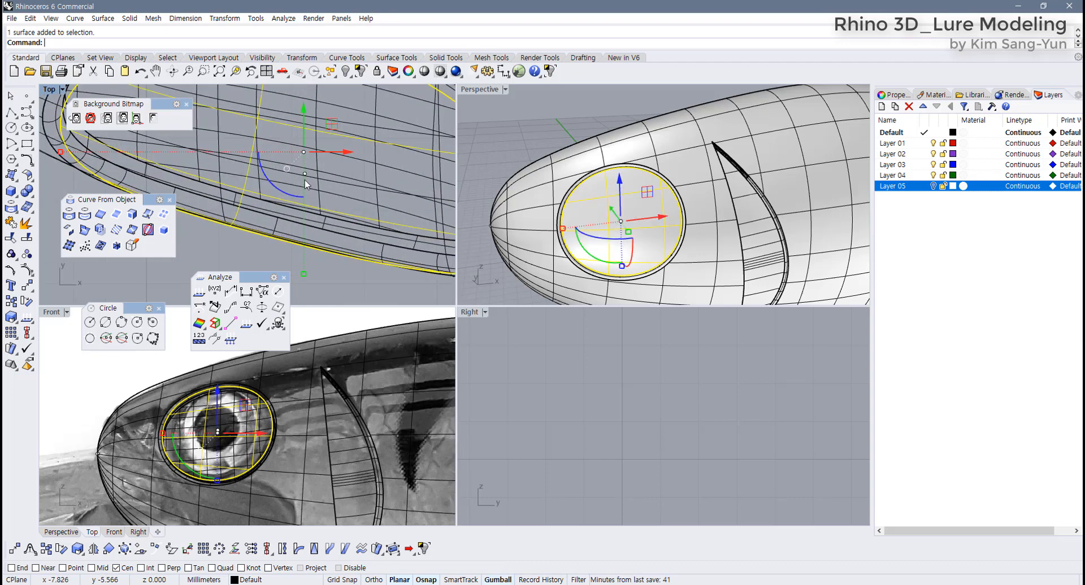
scroll(339, 209, down, 3)
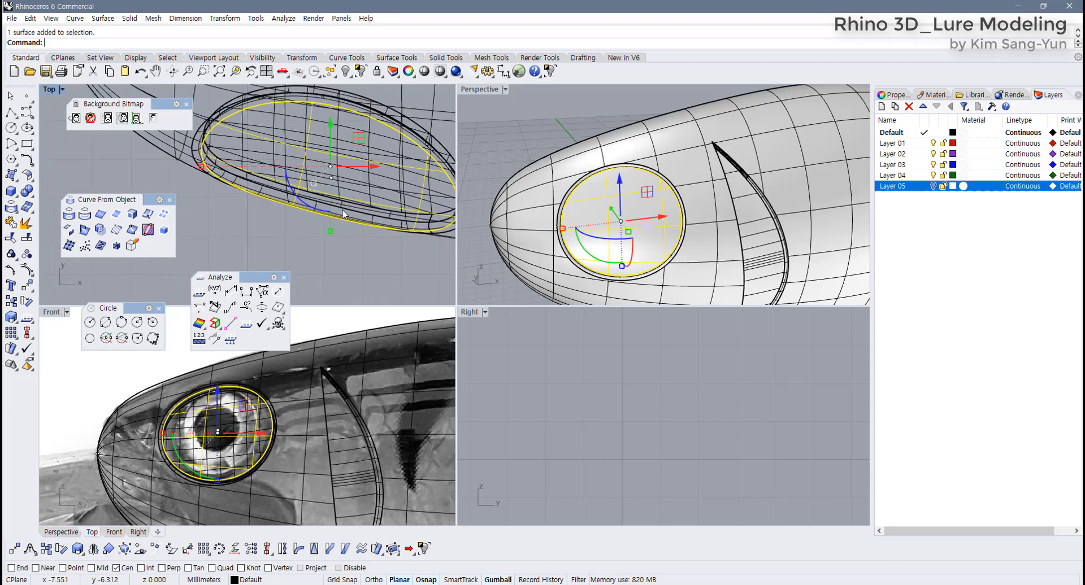
click(499, 580)
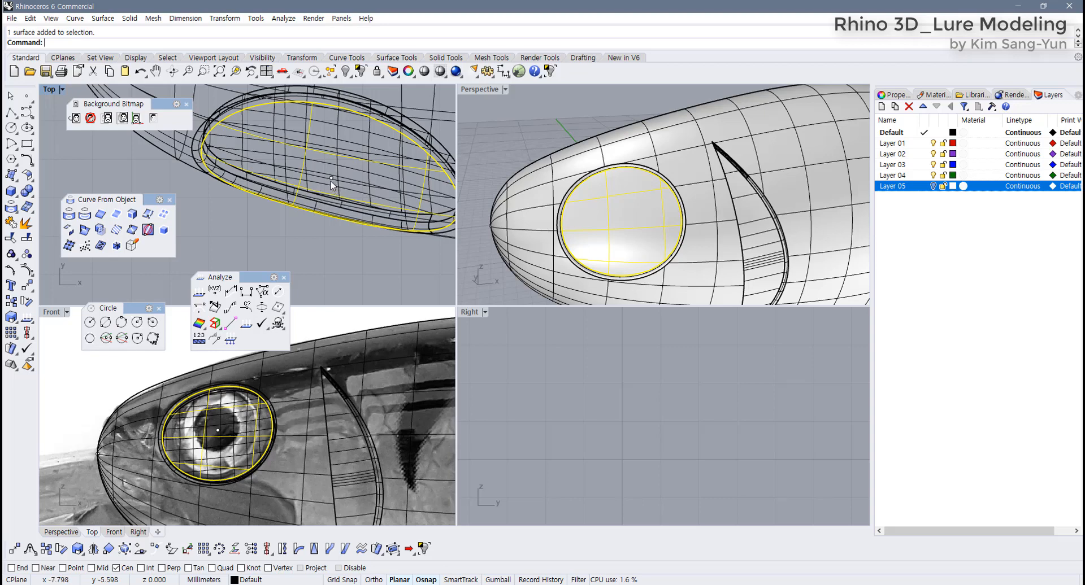
Enable the Point and Near object snaps, float the Lines toolbar and move the Background Bitmap toolbar out of the Top view.
scroll(320, 193, down, 3)
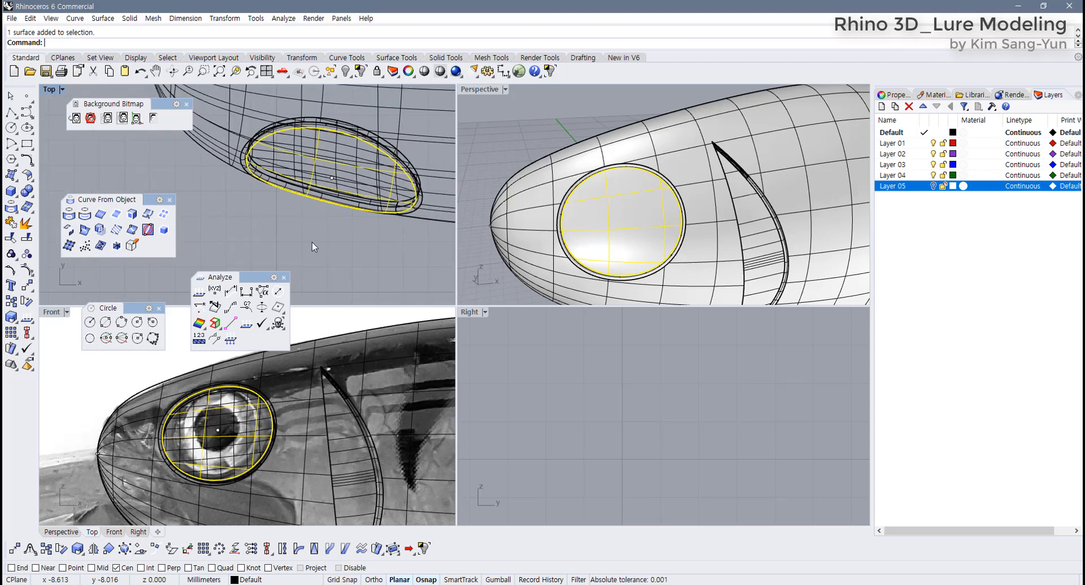
click(80, 568)
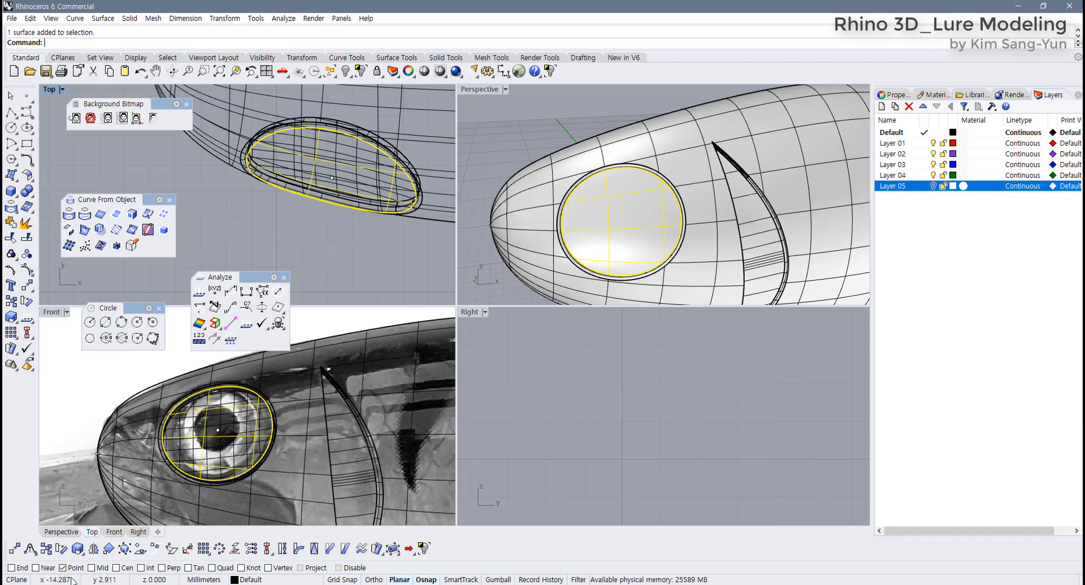
click(35, 568)
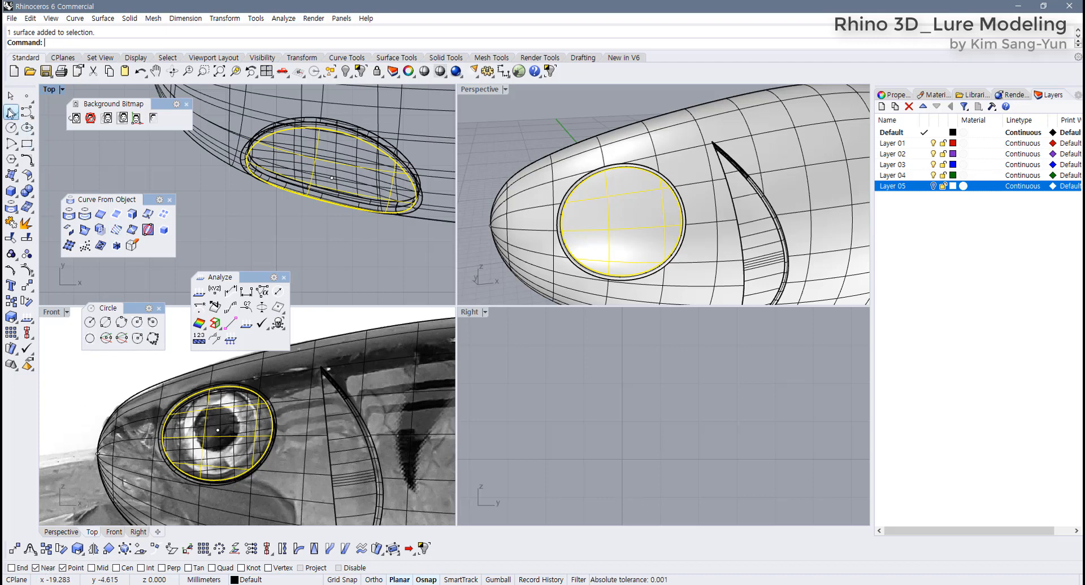
click(11, 112)
drag(50, 111, 116, 148)
drag(157, 104, 734, 98)
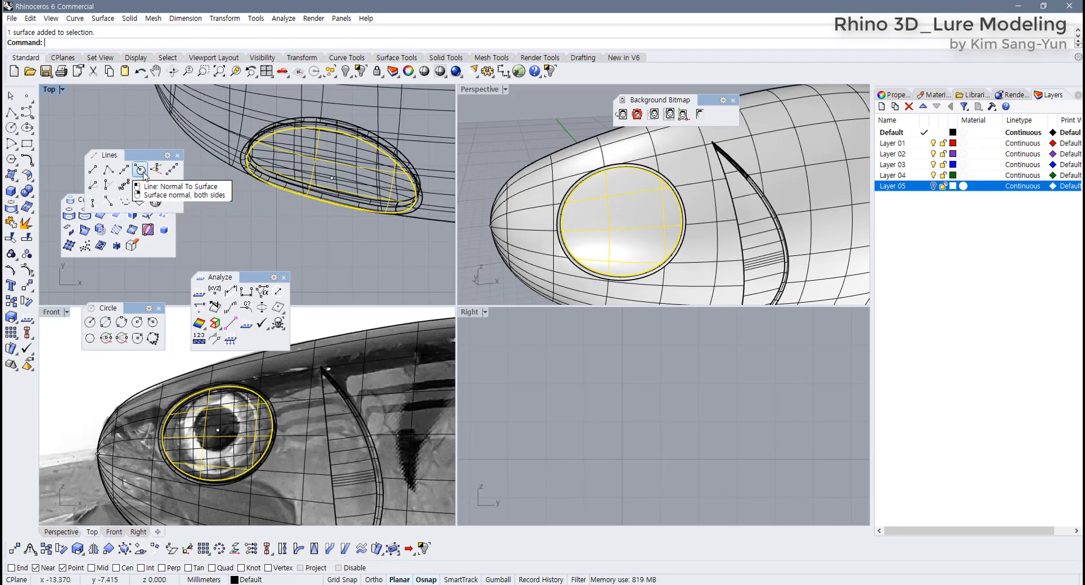
Draw a line normal to the eye surface through its centroid point, extending to both sides with BothSides.
click(140, 170)
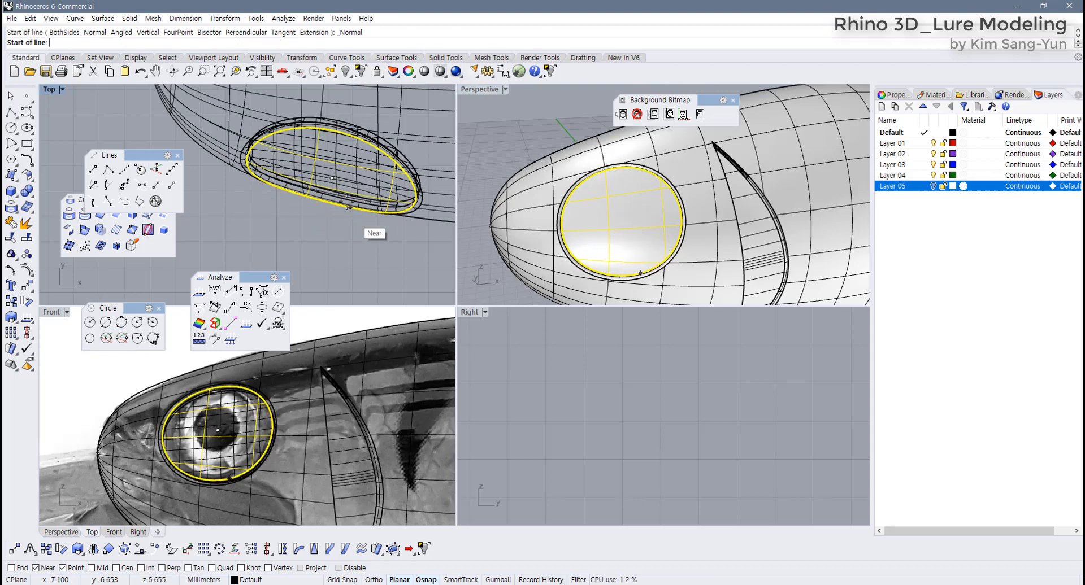
scroll(328, 191, up, 5)
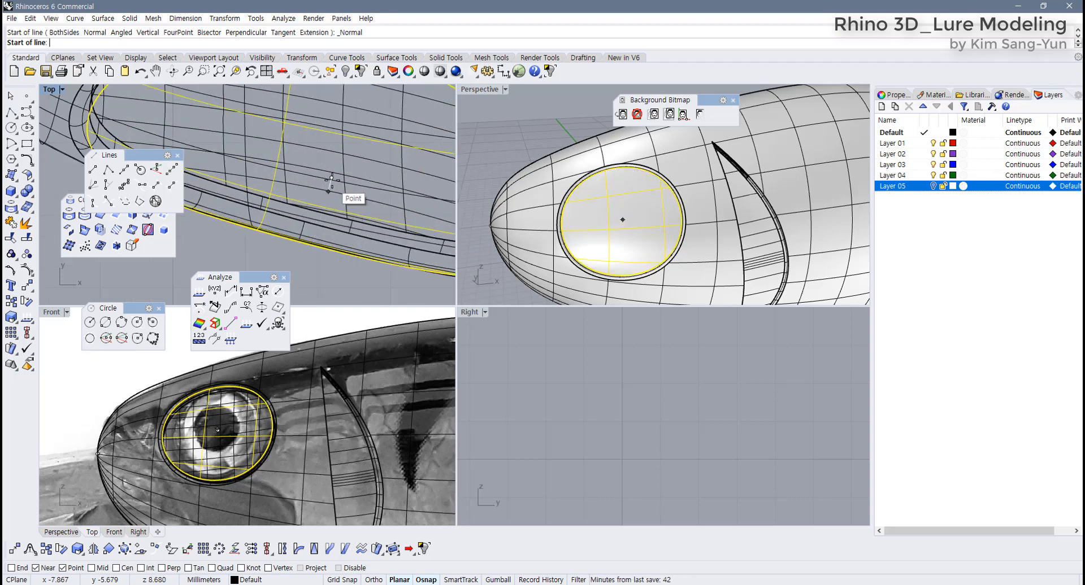
click(329, 191)
scroll(308, 257, down, 3)
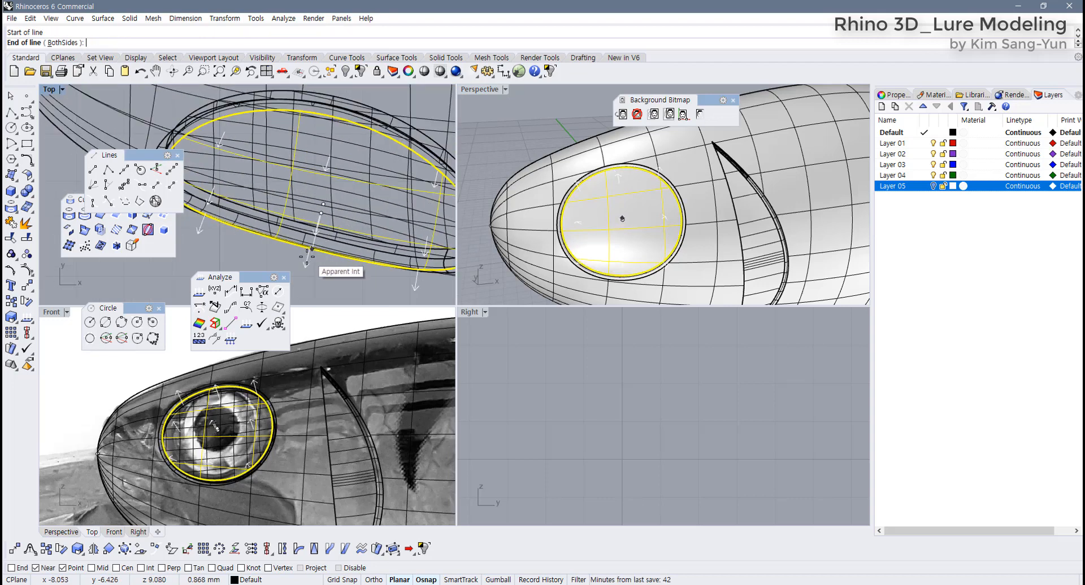
right_drag(308, 257, 342, 165)
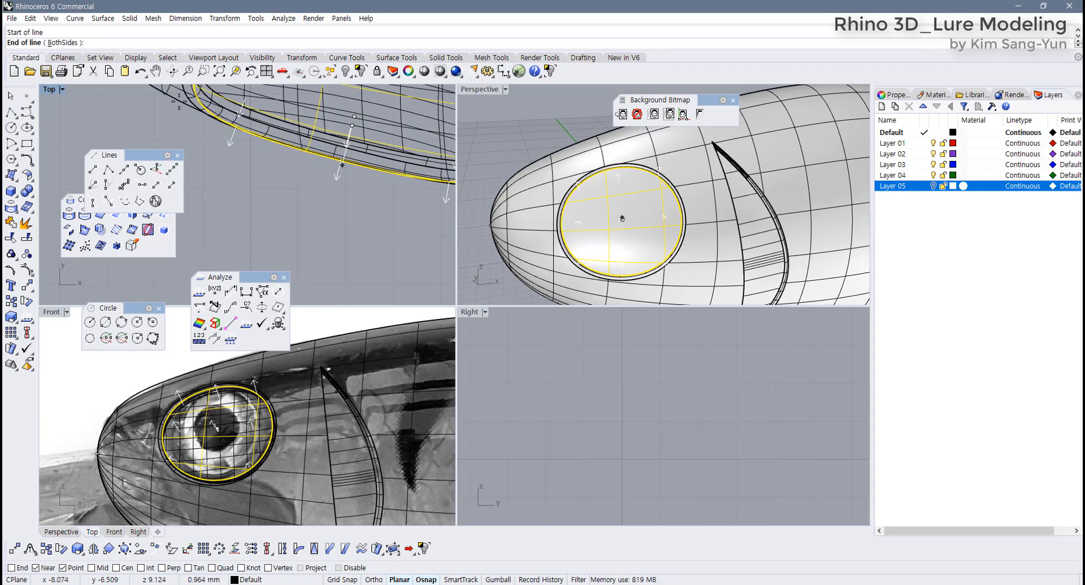
click(62, 44)
scroll(365, 249, down, 3)
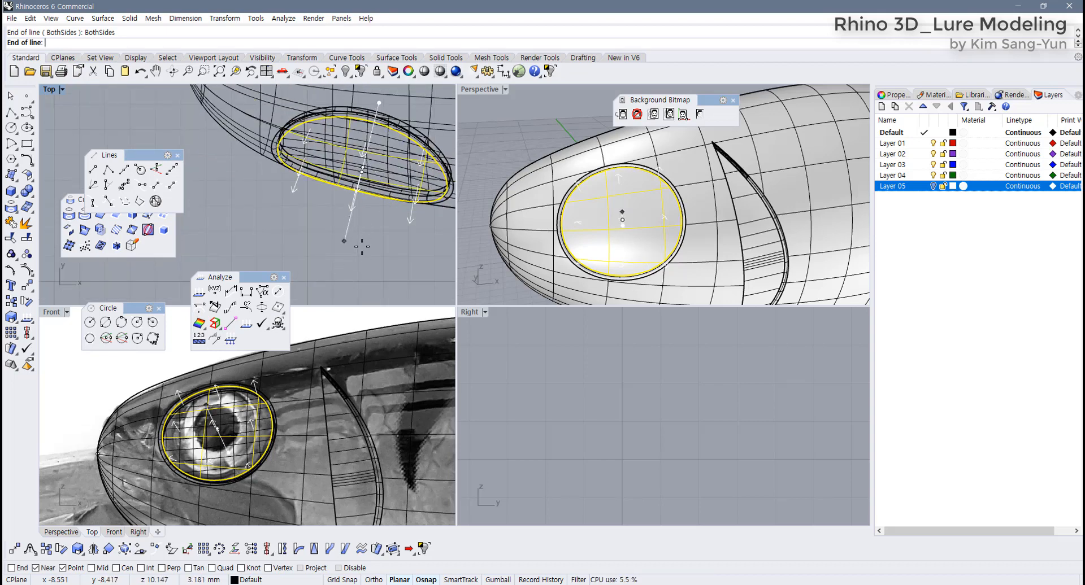
click(338, 272)
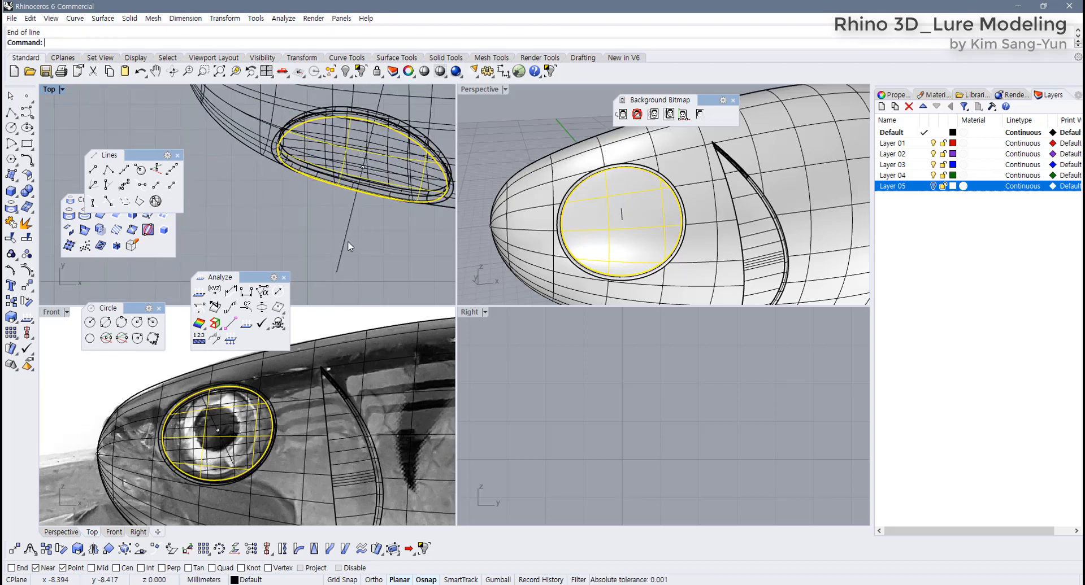
Inspect the eye's normal line in Perspective and try a surface-normal line starting on the lure body behind the gill.
click(345, 239)
mouse_move(593, 220)
right_down()
mouse_move(749, 193)
mouse_move(593, 268)
mouse_move(621, 265)
mouse_move(639, 261)
mouse_move(582, 208)
right_up()
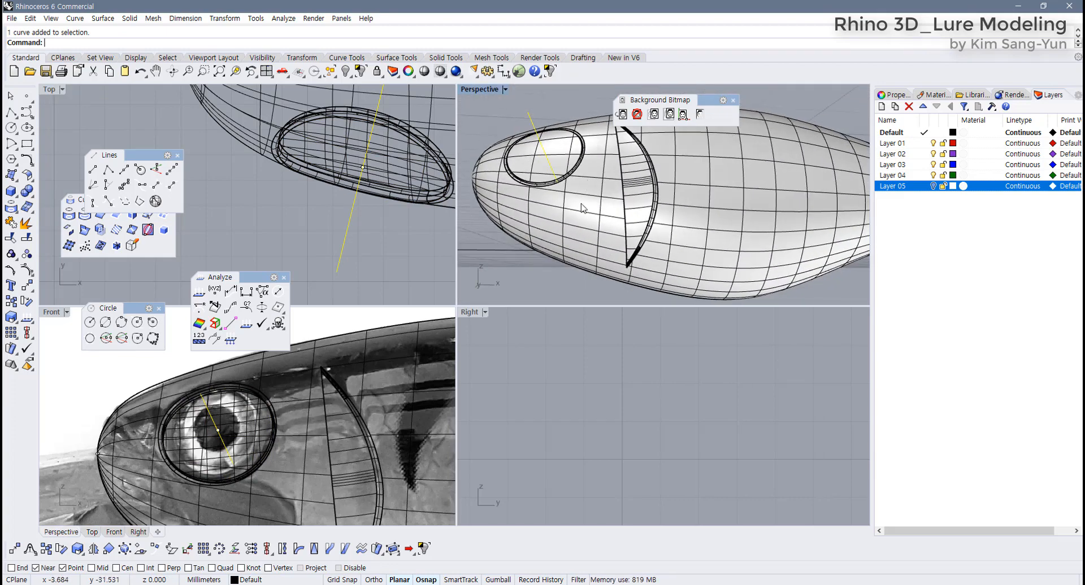
right_drag(717, 188, 627, 257)
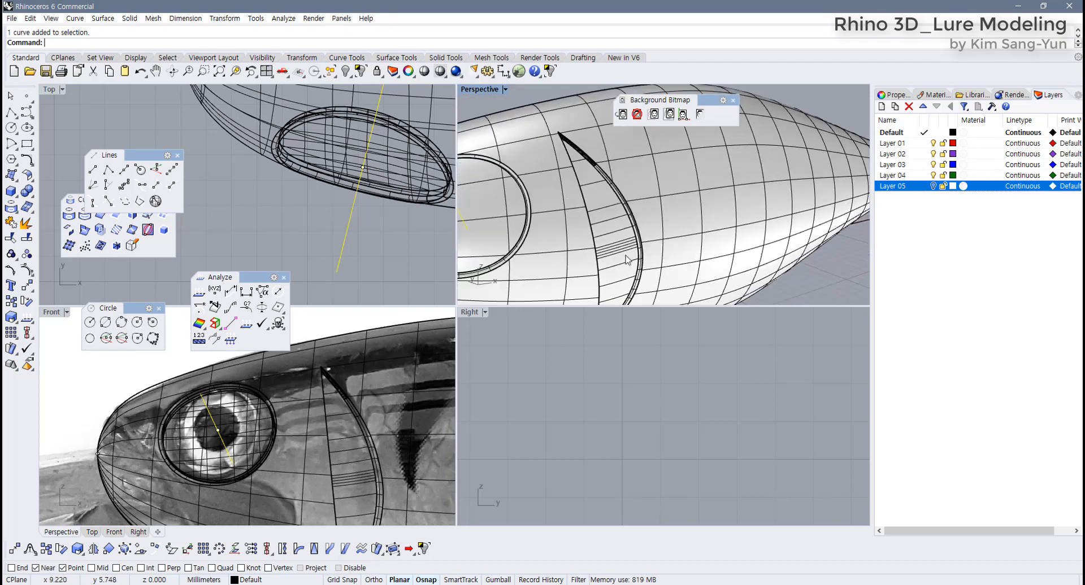
click(682, 207)
right_click(690, 213)
click(704, 205)
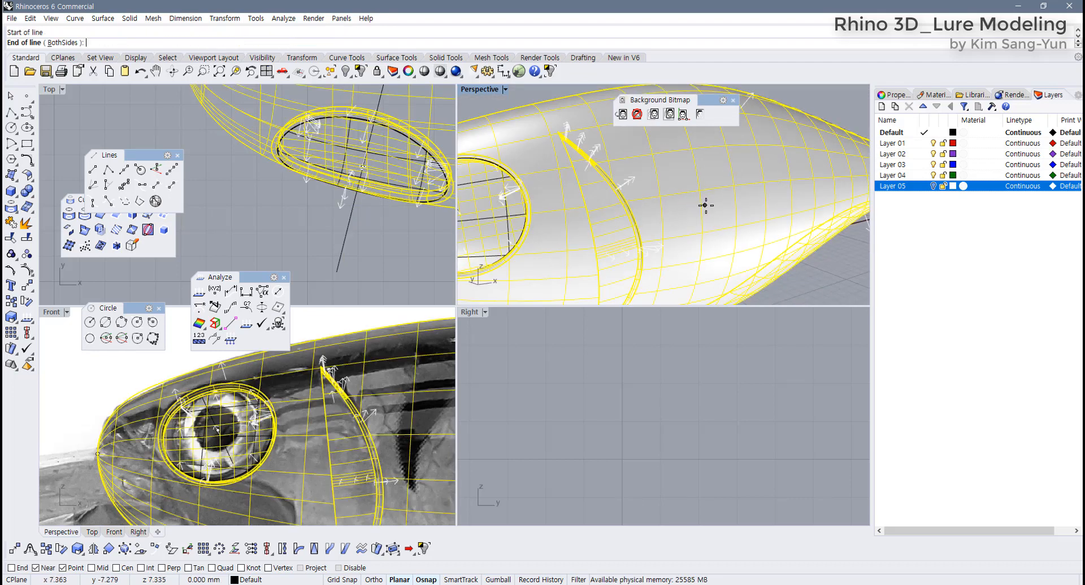
click(772, 236)
right_drag(703, 242, 533, 240)
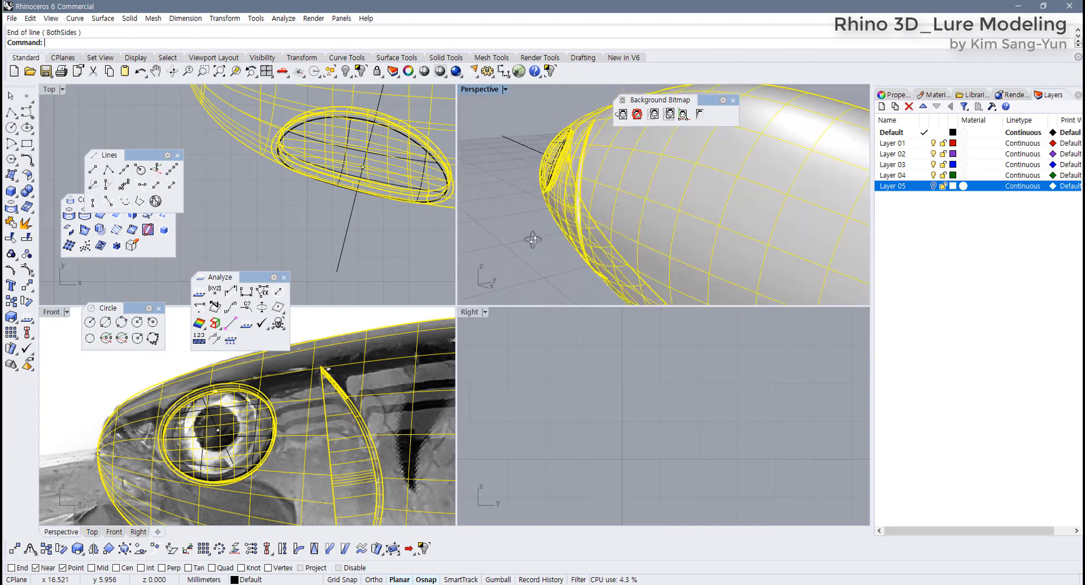
Try another surface-normal line on the lure body and delete the selected trial line.
right_click(628, 205)
click(633, 209)
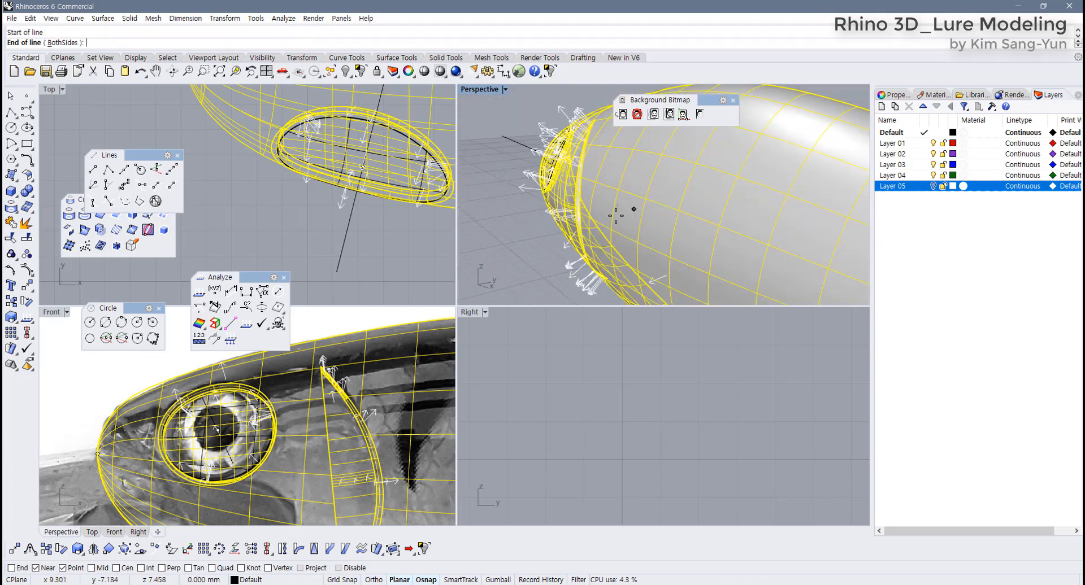
click(515, 239)
right_drag(494, 237, 552, 164)
click(562, 131)
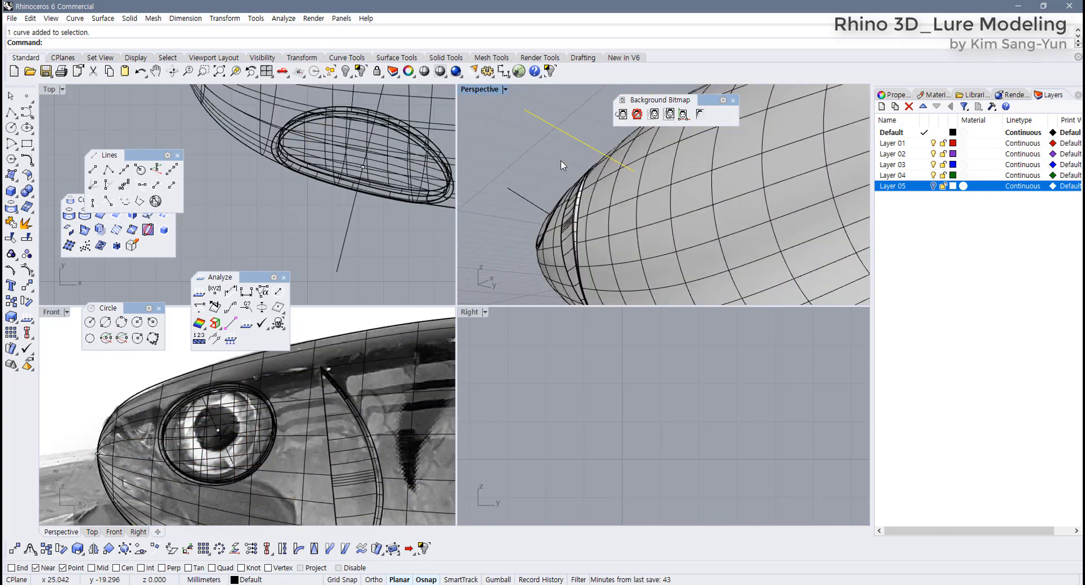
key(Delete)
Move the eye surface about 0.31 mm inward along its normal line, picking both points on the line with Near snap.
right_drag(511, 229, 595, 254)
shift+right_drag(537, 213, 647, 229)
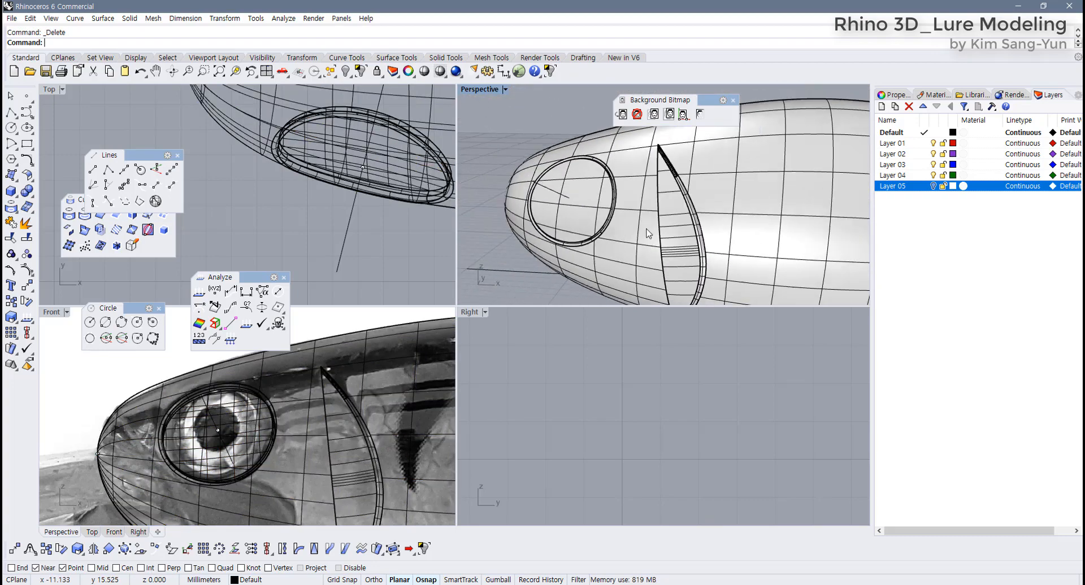
click(571, 221)
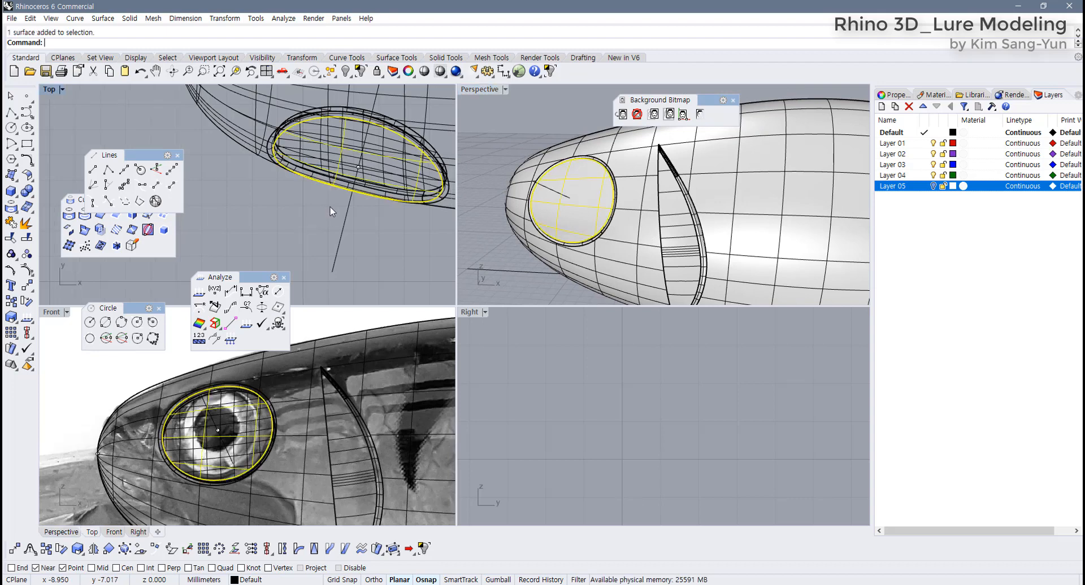
scroll(330, 207, up, 1)
scroll(327, 176, up, 1)
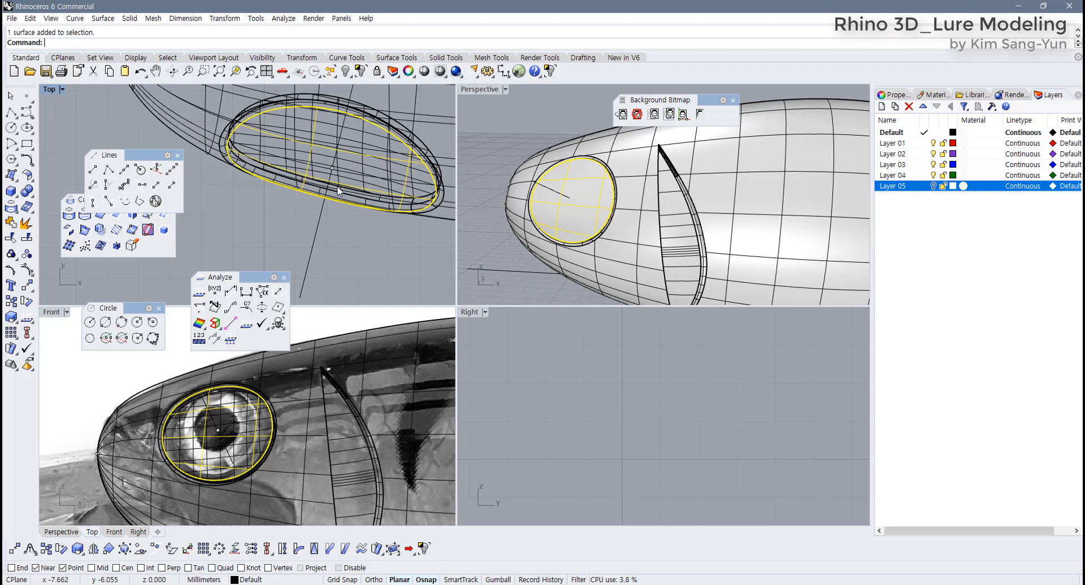
right_drag(525, 227, 668, 218)
scroll(687, 204, up, 3)
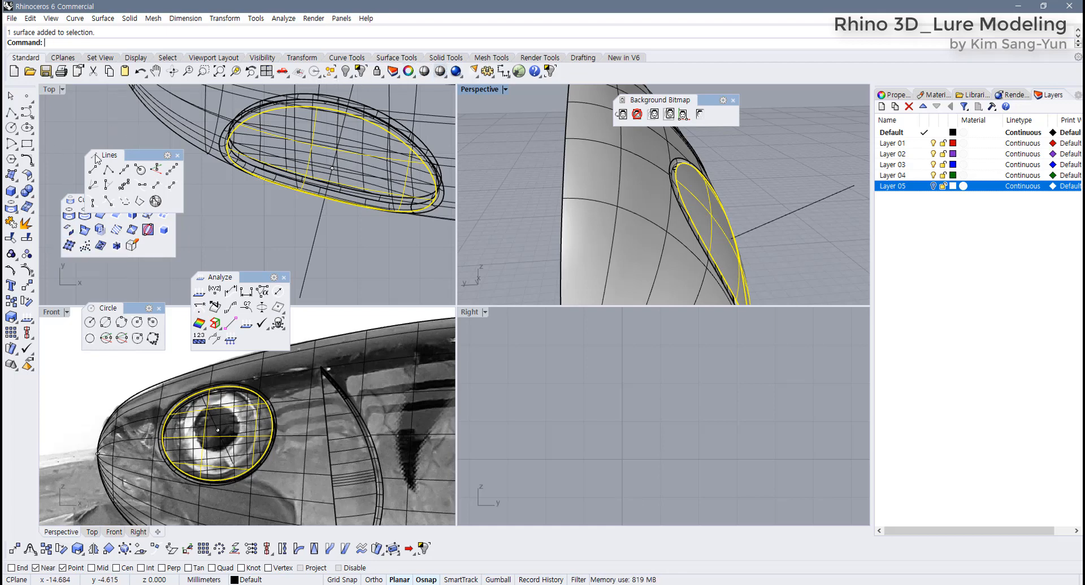
click(28, 287)
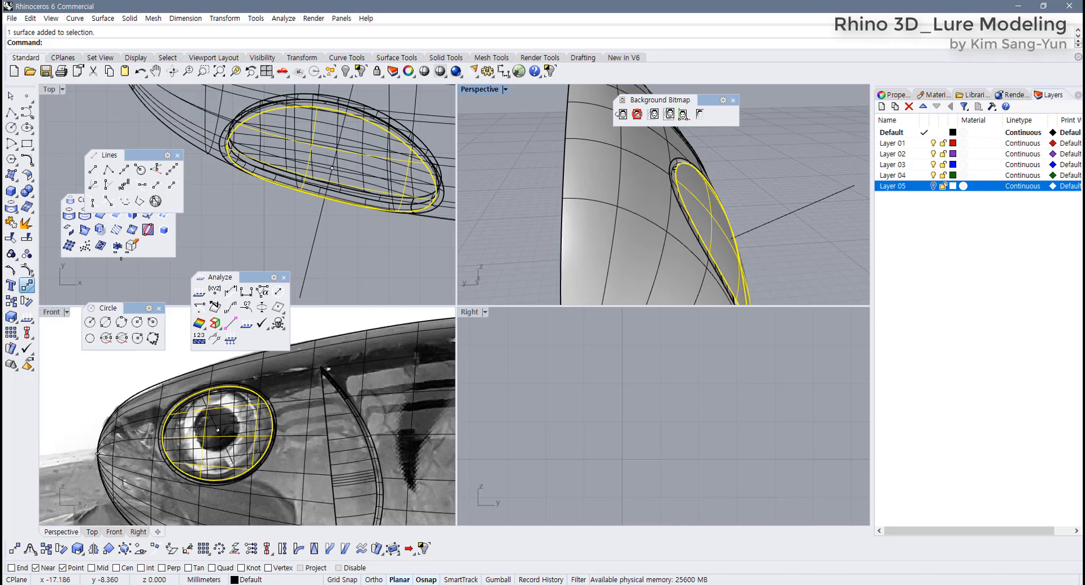
click(309, 248)
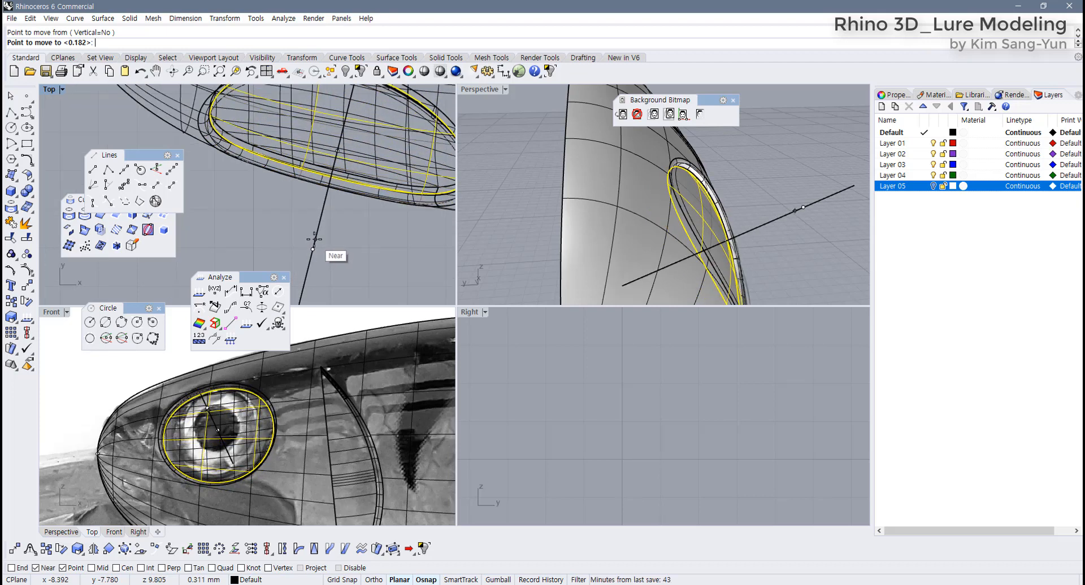
click(314, 239)
Check the eye recess in Perspective and move the eye surface about 0.08 mm farther inward along the normal line.
right_drag(741, 218, 611, 231)
key(Escape)
click(610, 230)
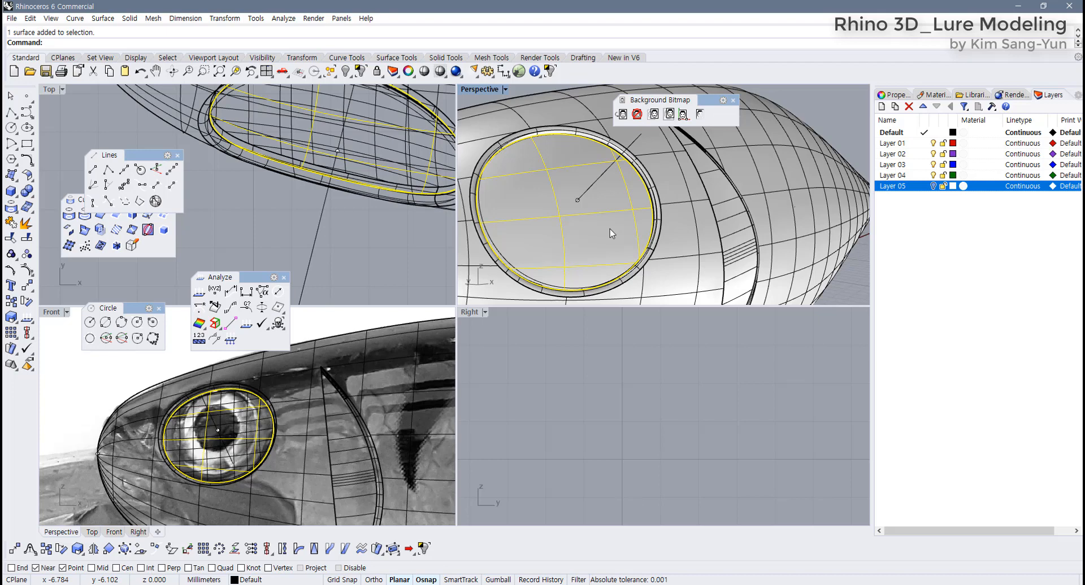
right_drag(609, 229, 593, 136)
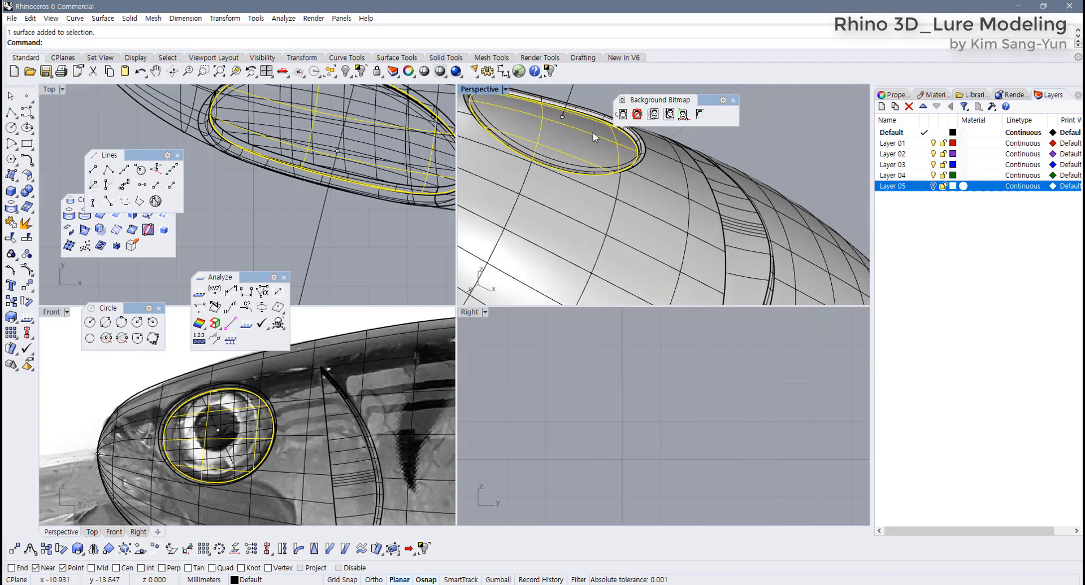
right_click(297, 215)
click(314, 245)
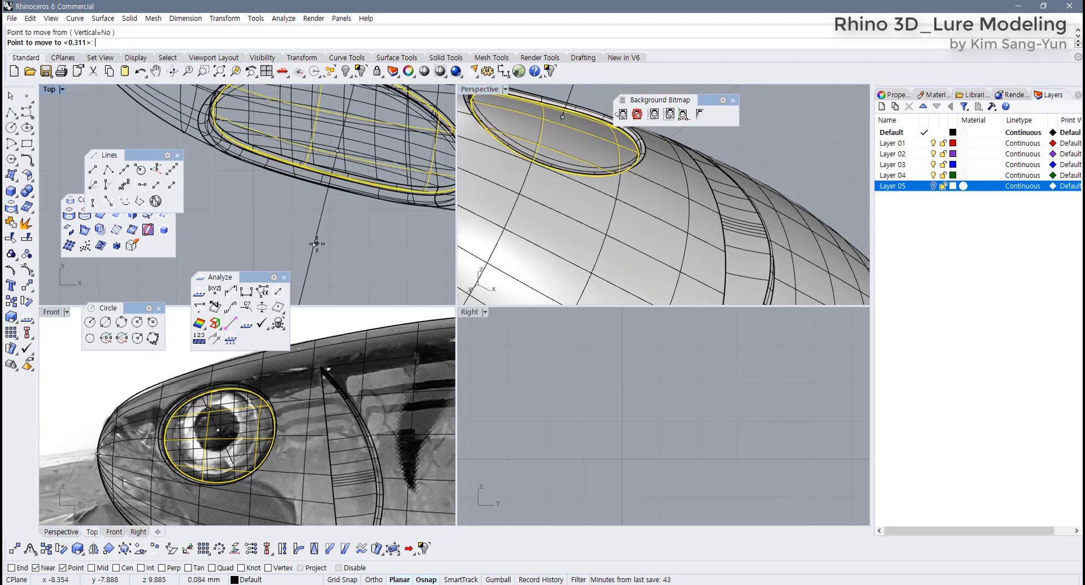
click(316, 244)
right_drag(646, 171, 652, 240)
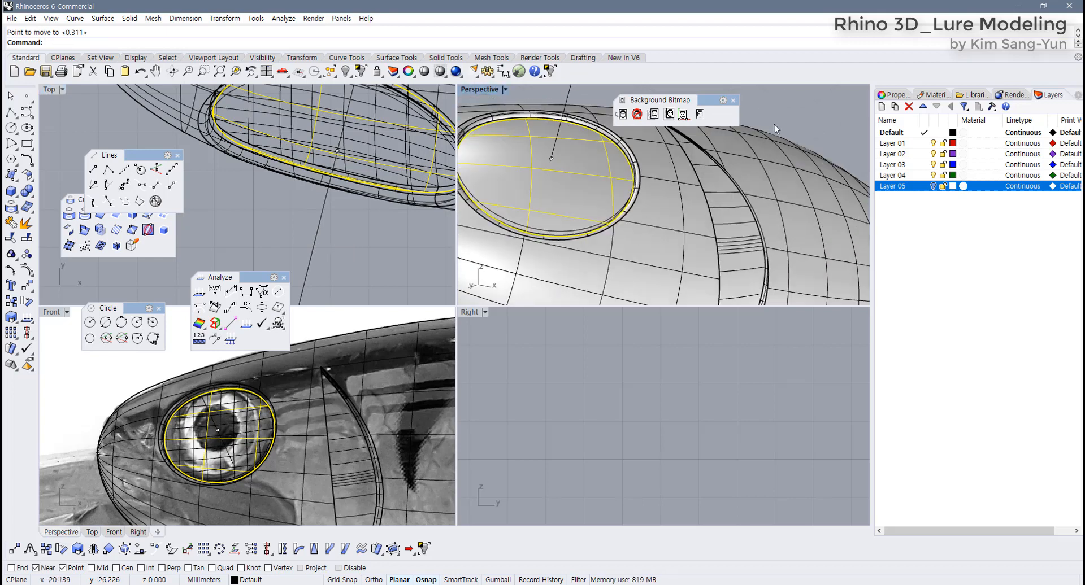
Examine how the eye surface sits in its recess, viewing it in Perspective and in an enlarged Top view.
click(775, 121)
right_drag(622, 209, 655, 244)
click(578, 171)
scroll(573, 158, up, 5)
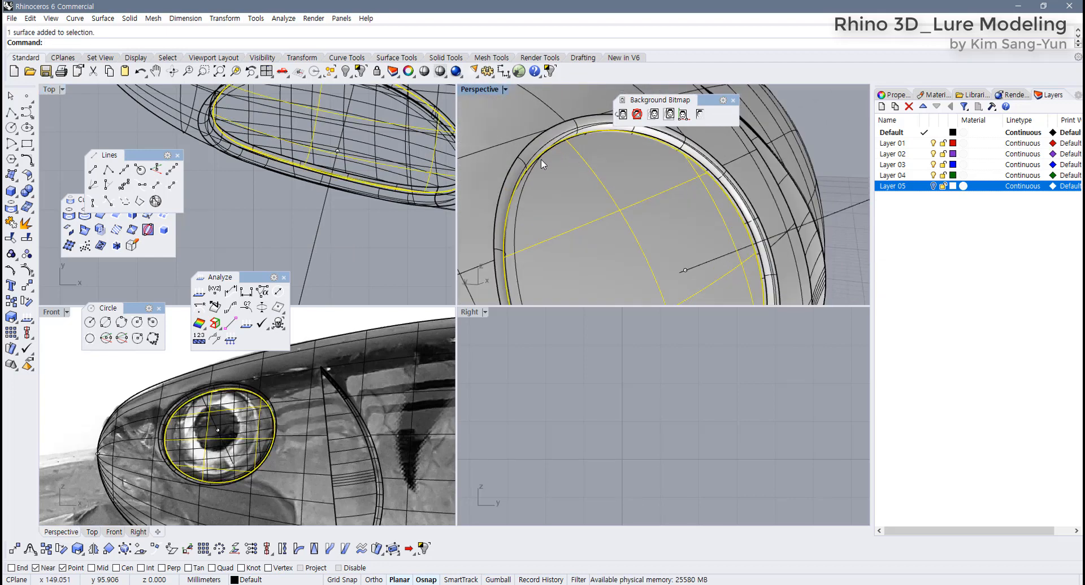
scroll(310, 191, down, 2)
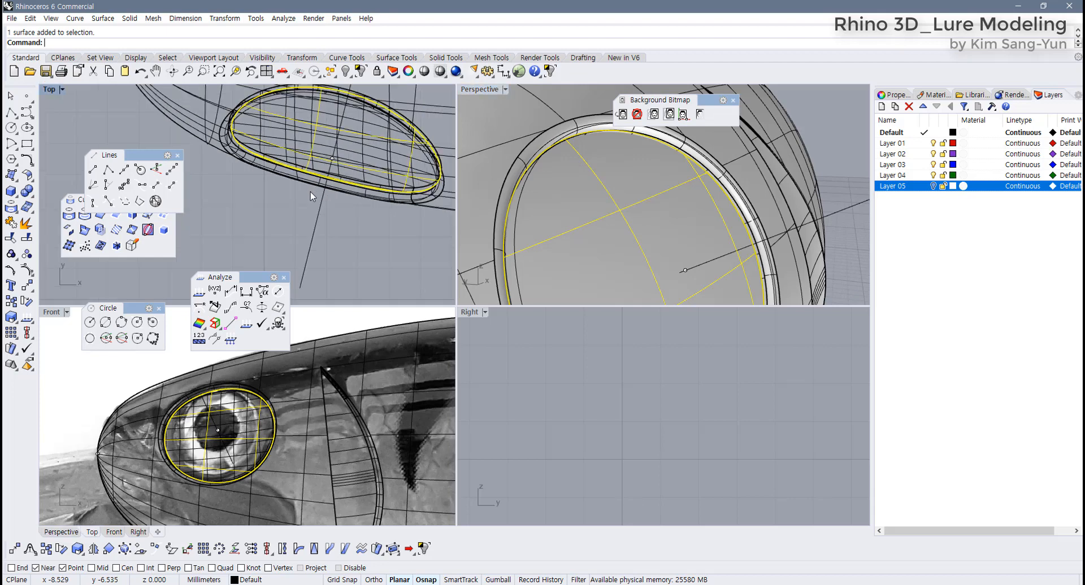
double_click(50, 90)
scroll(397, 268, down, 6)
right_drag(422, 271, 366, 295)
scroll(366, 295, up, 2)
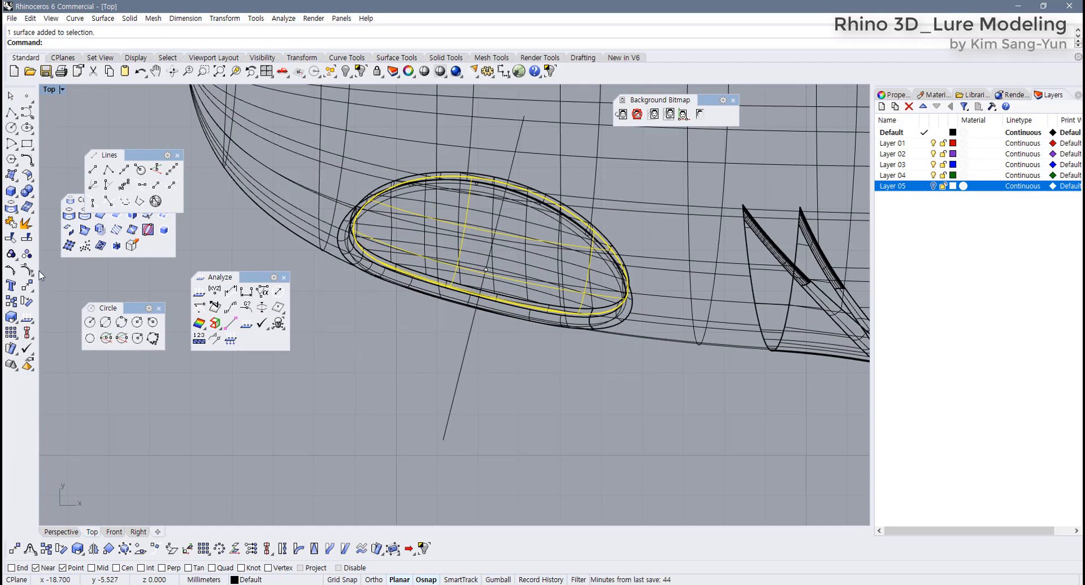
double_click(51, 93)
right_drag(598, 214, 650, 223)
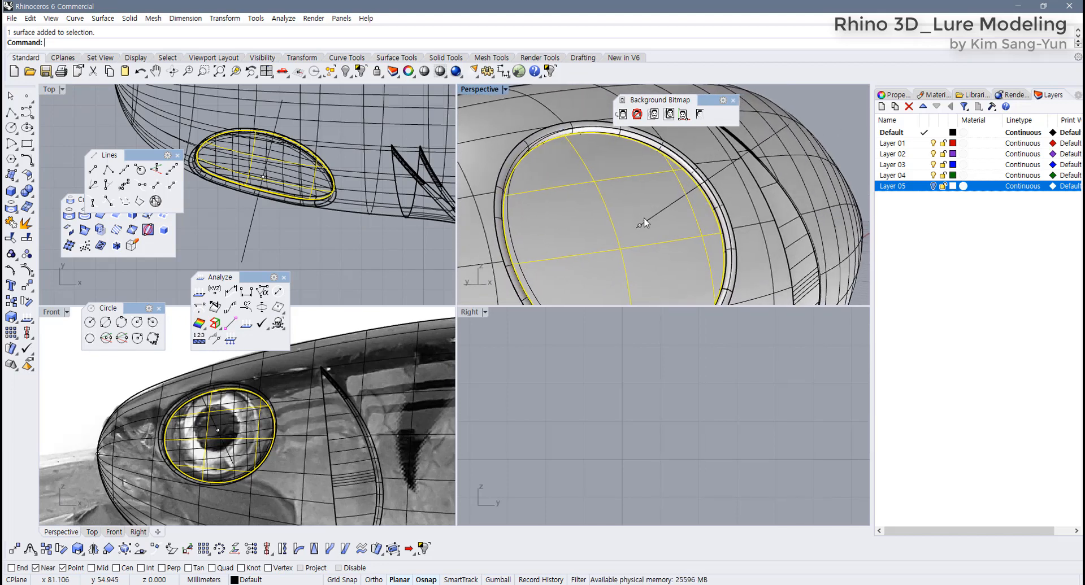
Undo the last eye surface move, then move the surface about 0.36 mm outward along its normal line using Near snap.
key(ctrl+z)
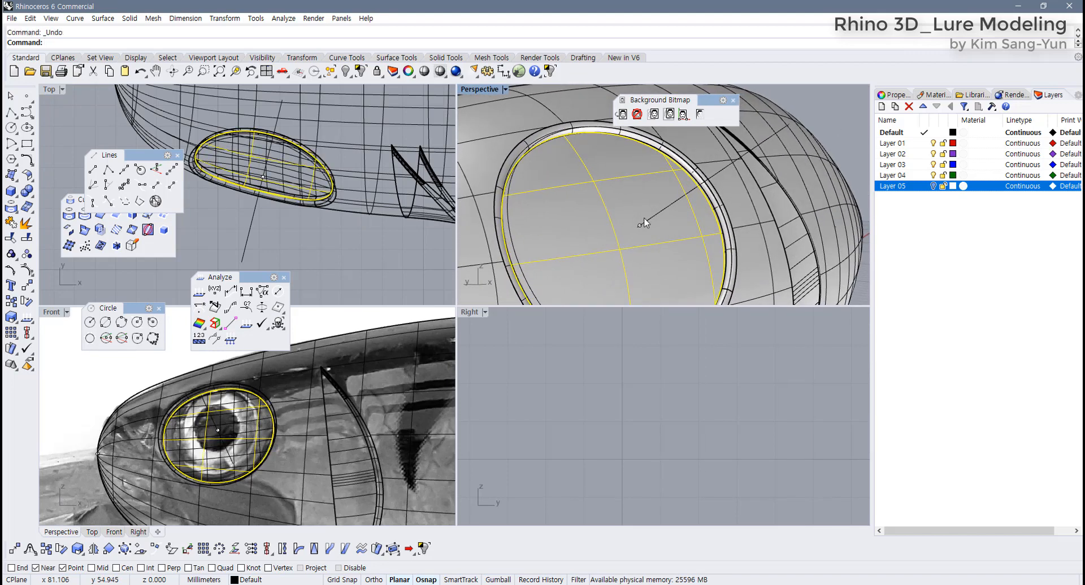
right_drag(299, 219, 333, 210)
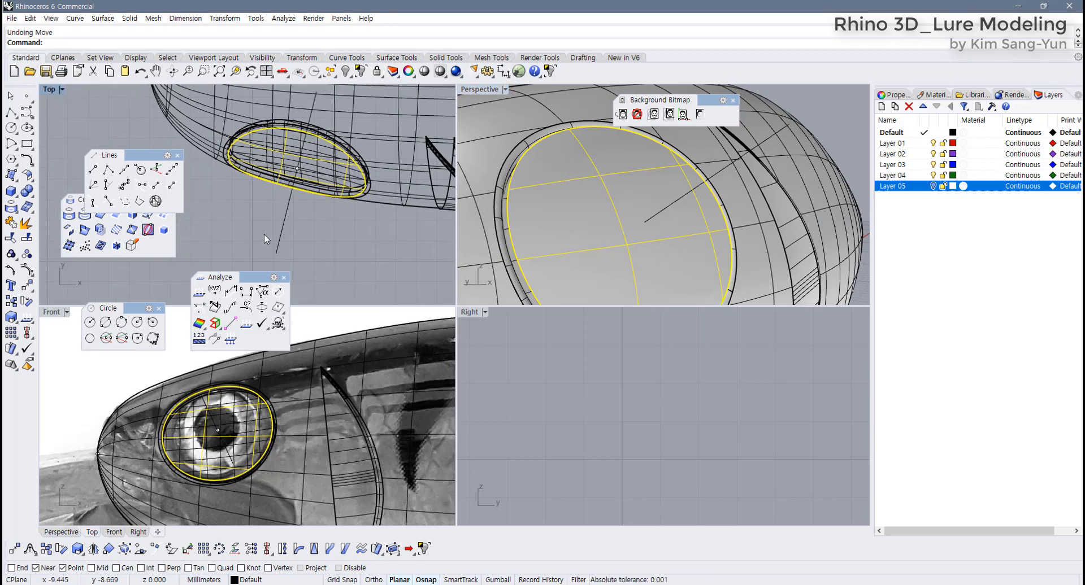
click(29, 286)
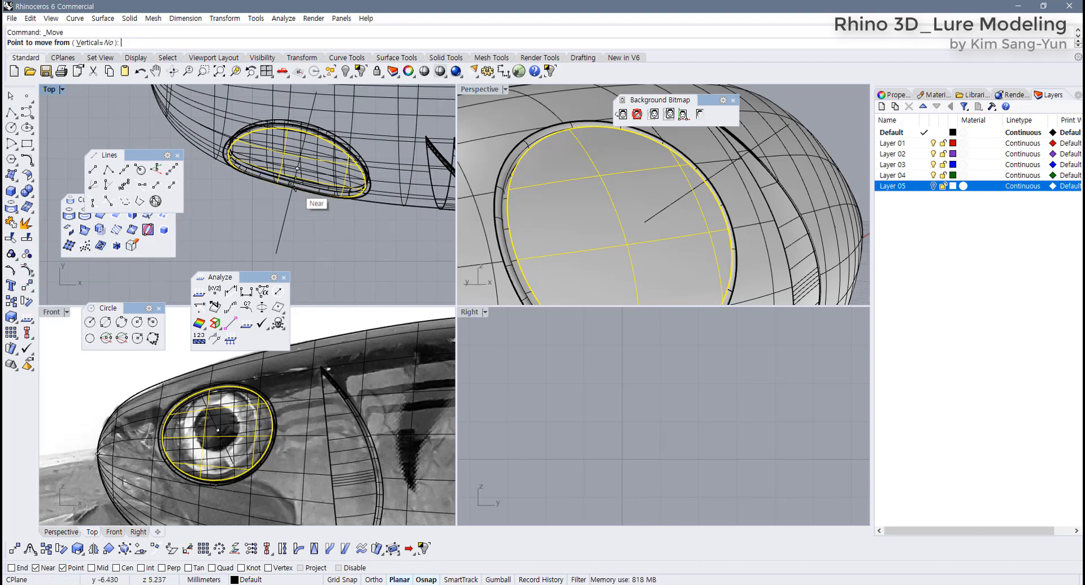
click(297, 169)
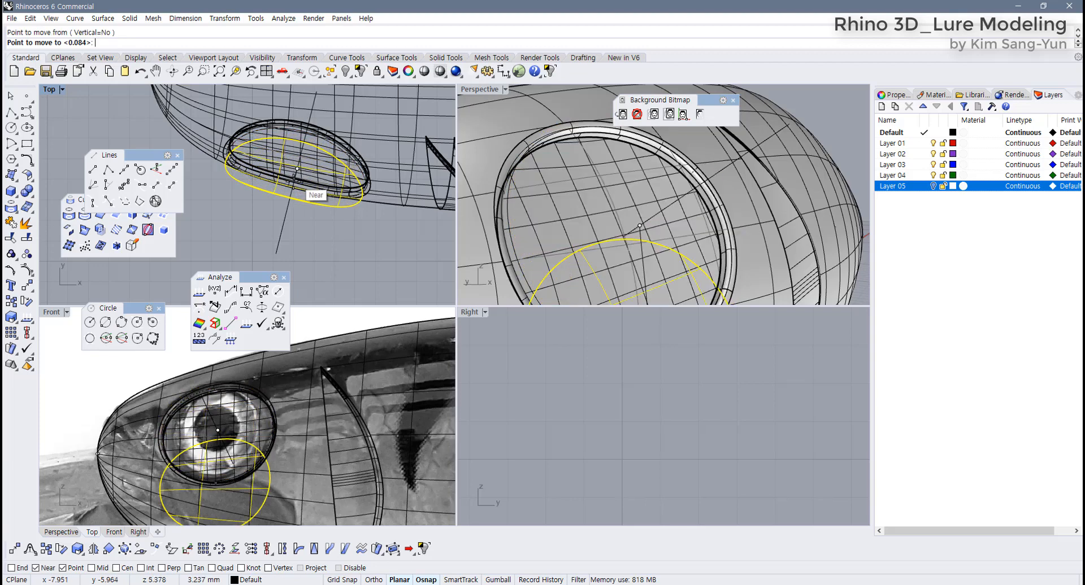
scroll(292, 186, up, 6)
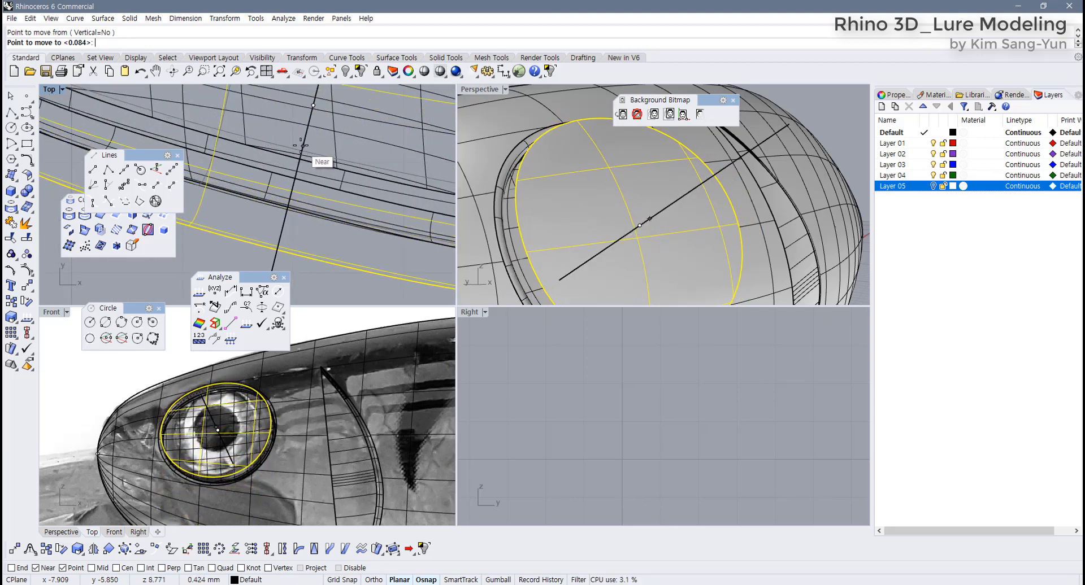
click(303, 139)
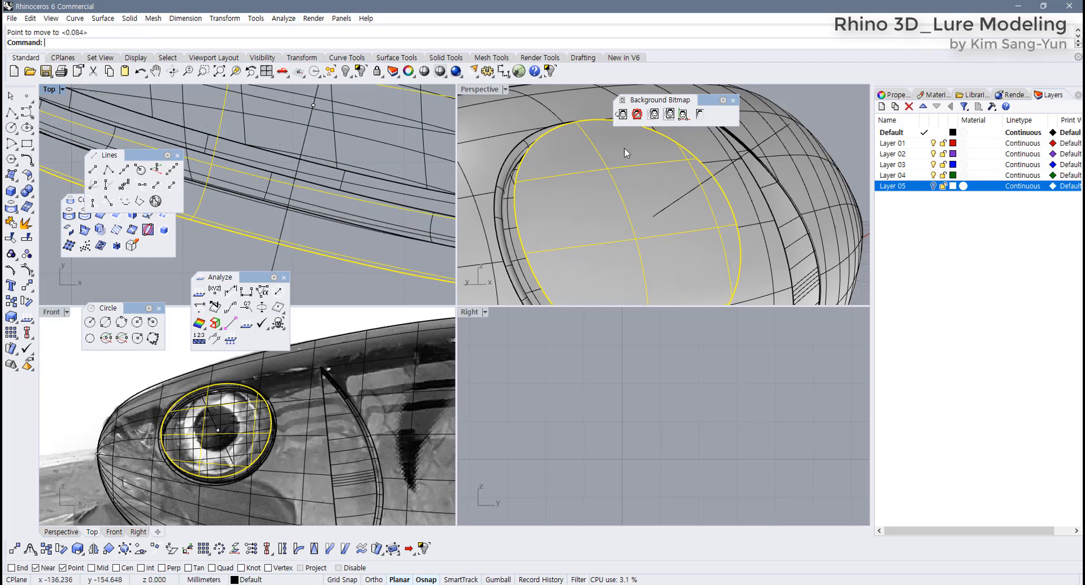
Check the eye's protrusion from the side and move the eye surface slightly back inward along its normal line.
right_drag(622, 148, 622, 206)
scroll(616, 201, down, 4)
right_drag(480, 158, 547, 333)
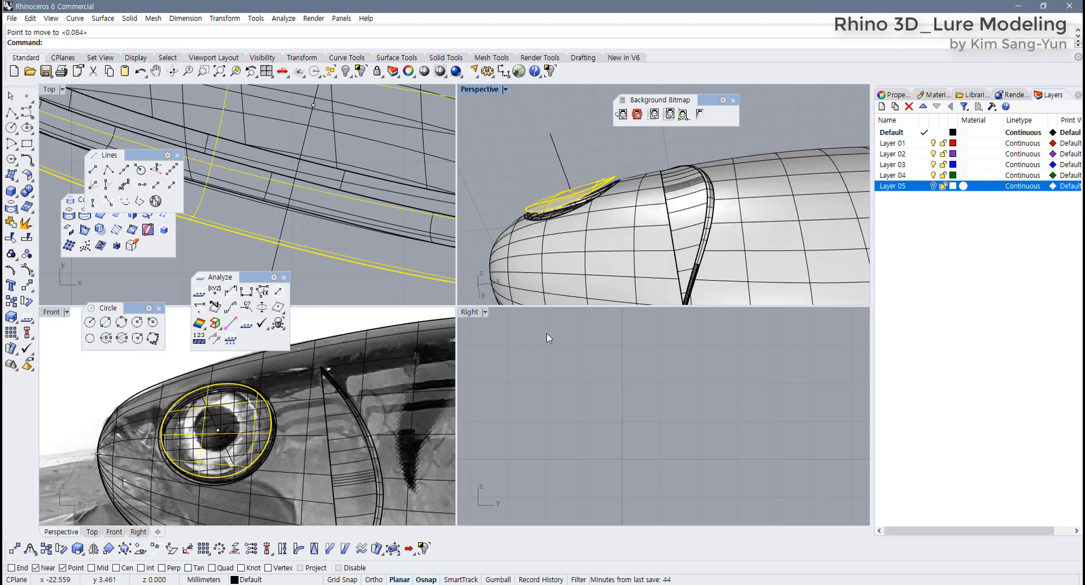
scroll(551, 322, up, 2)
scroll(565, 272, up, 2)
scroll(588, 146, up, 3)
scroll(613, 135, up, 3)
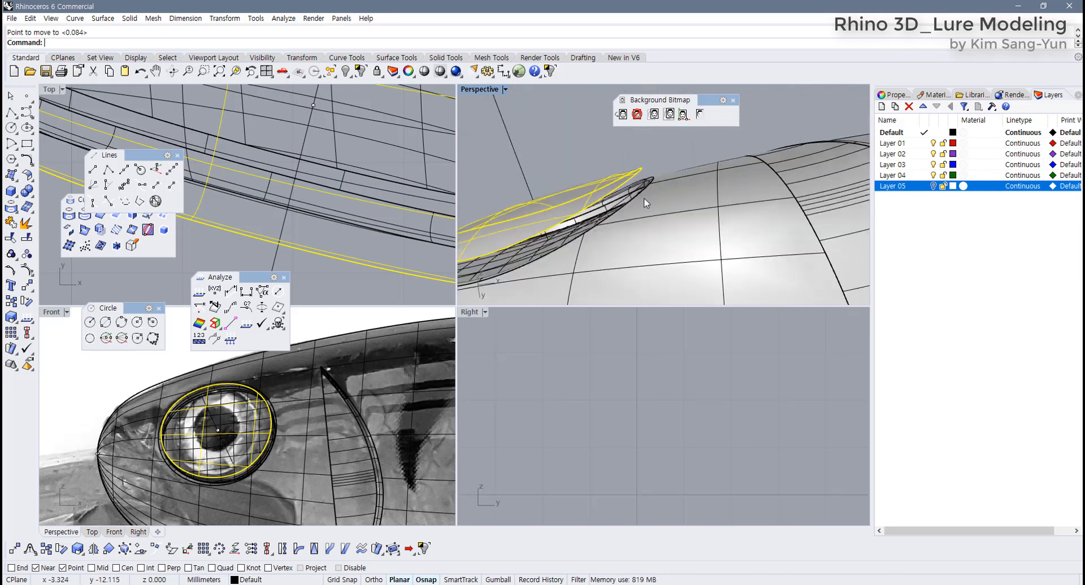
scroll(310, 232, down, 4)
right_click(321, 226)
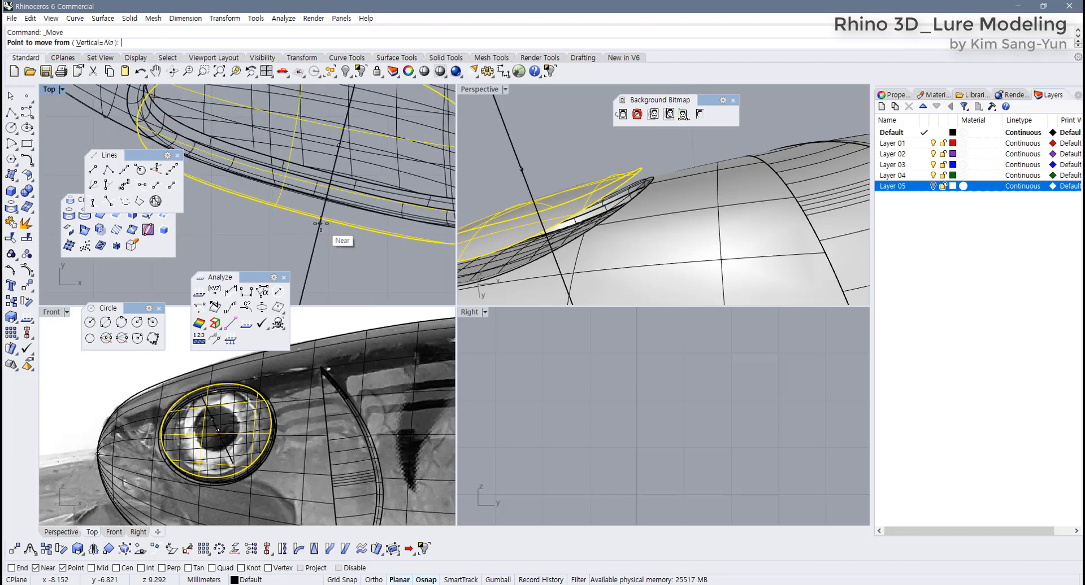
click(314, 244)
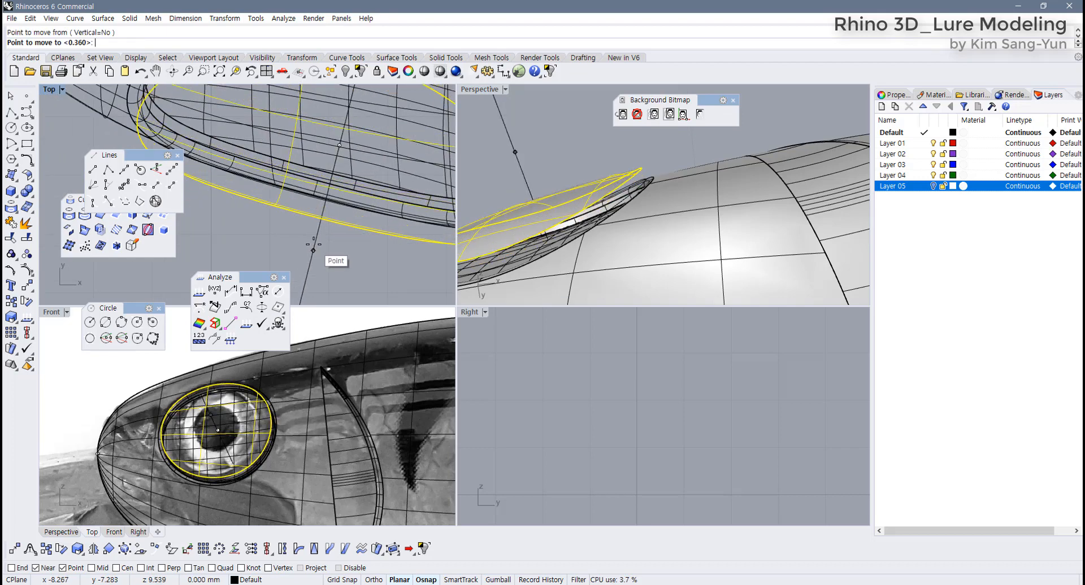
scroll(314, 244, up, 8)
click(314, 252)
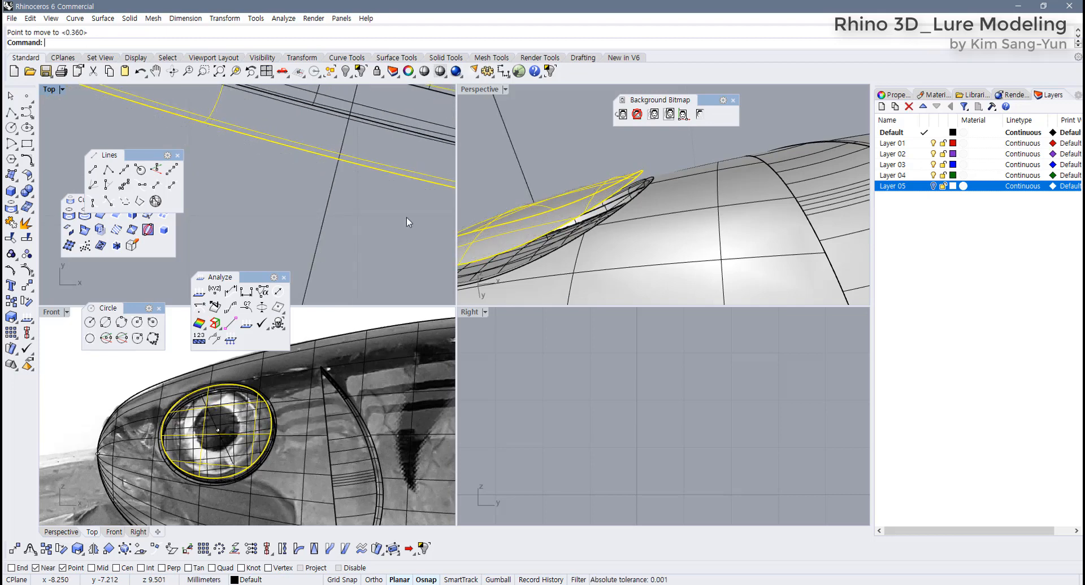
Examine the gap between the repositioned eye surface and the filleted recess rim in an enlarged Perspective view.
click(595, 165)
mouse_move(595, 165)
right_down()
mouse_move(545, 171)
mouse_move(588, 158)
right_up()
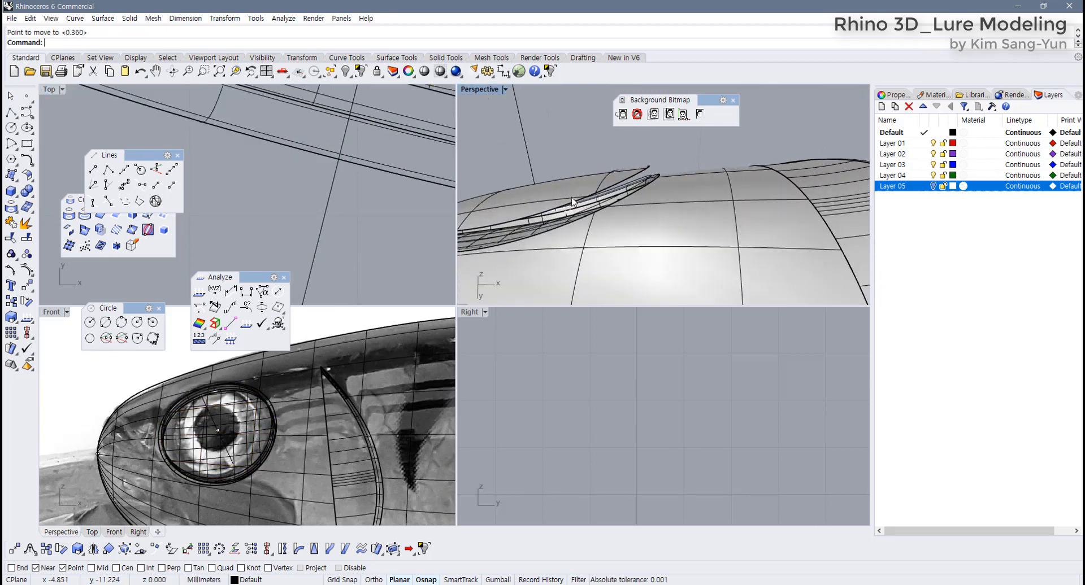
right_drag(573, 203, 489, 129)
double_click(483, 90)
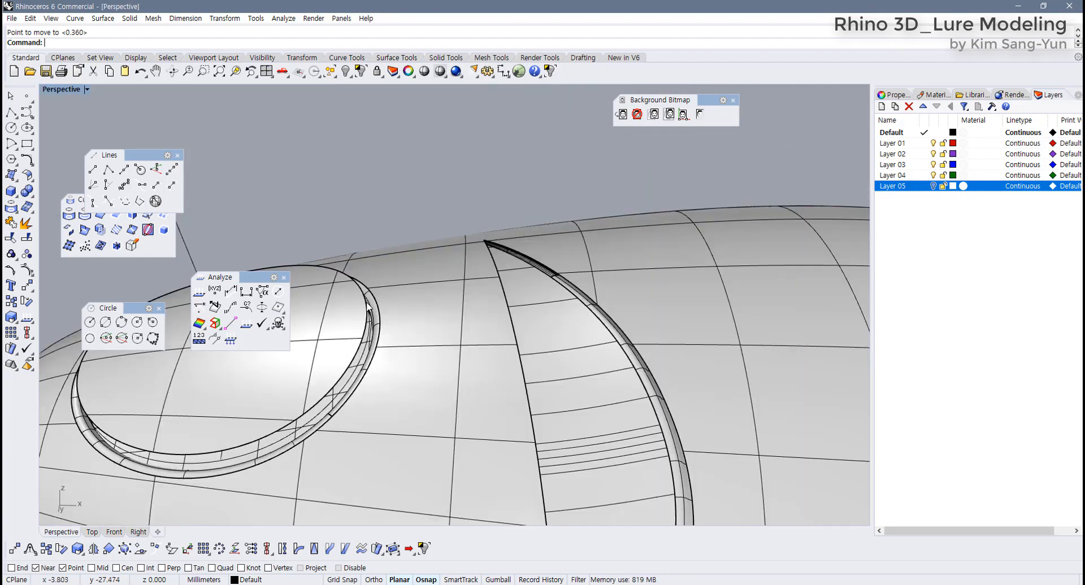
right_drag(429, 317, 394, 373)
scroll(395, 373, up, 5)
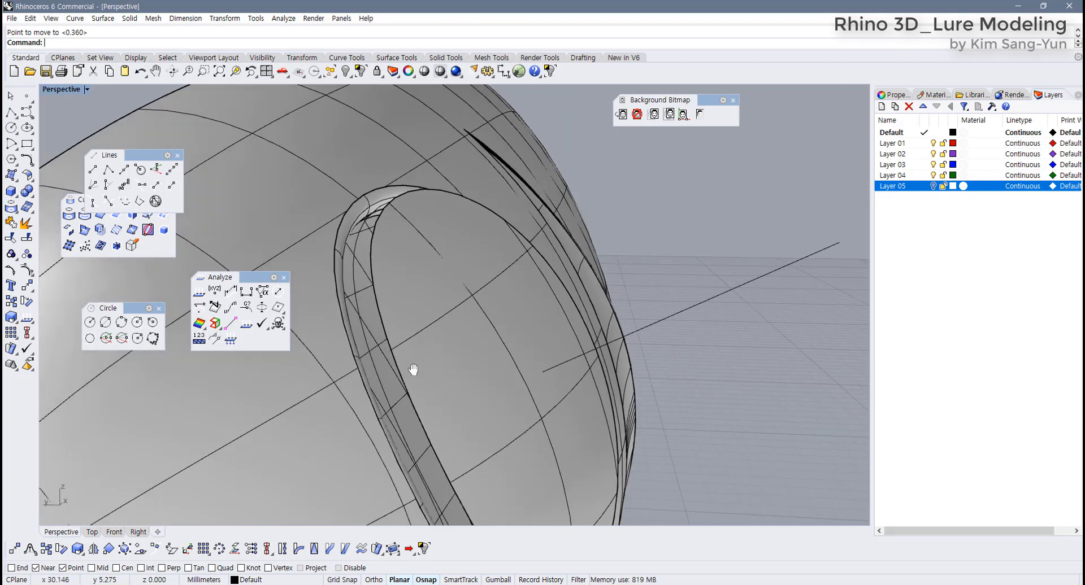
click(415, 365)
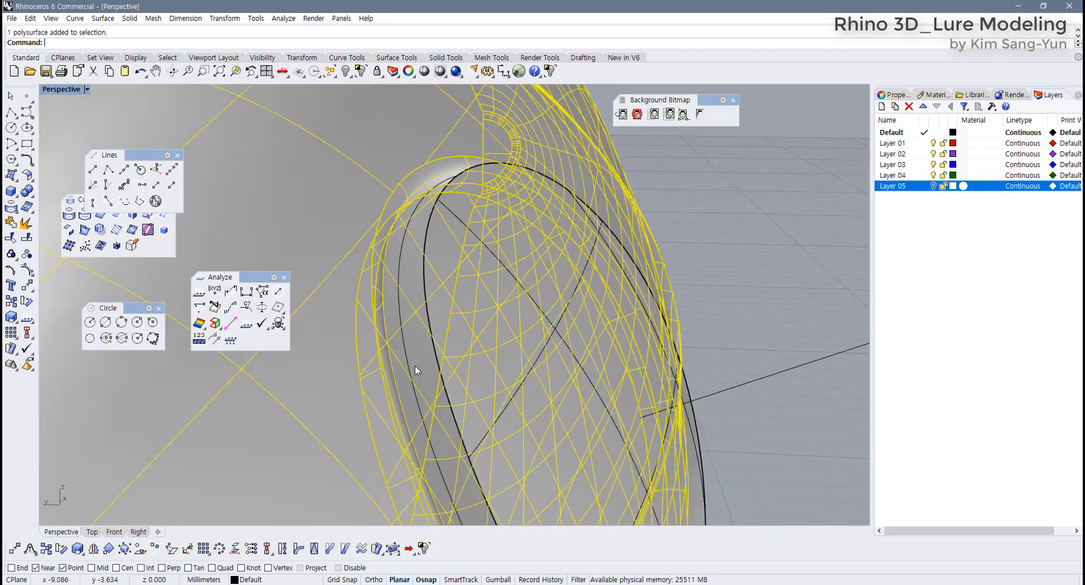
click(460, 332)
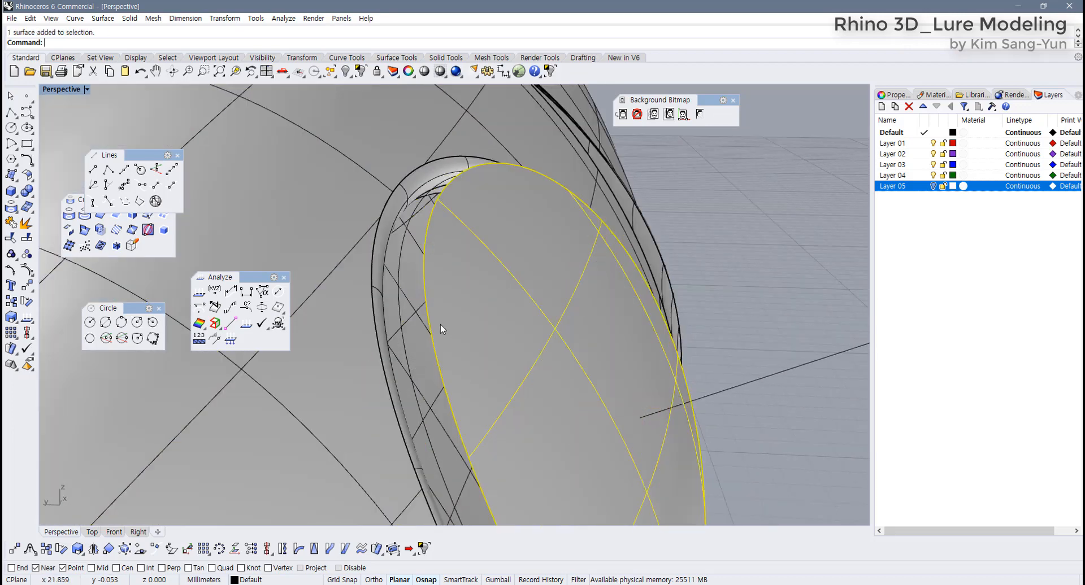
click(411, 304)
click(528, 297)
click(766, 287)
scroll(637, 318, down, 4)
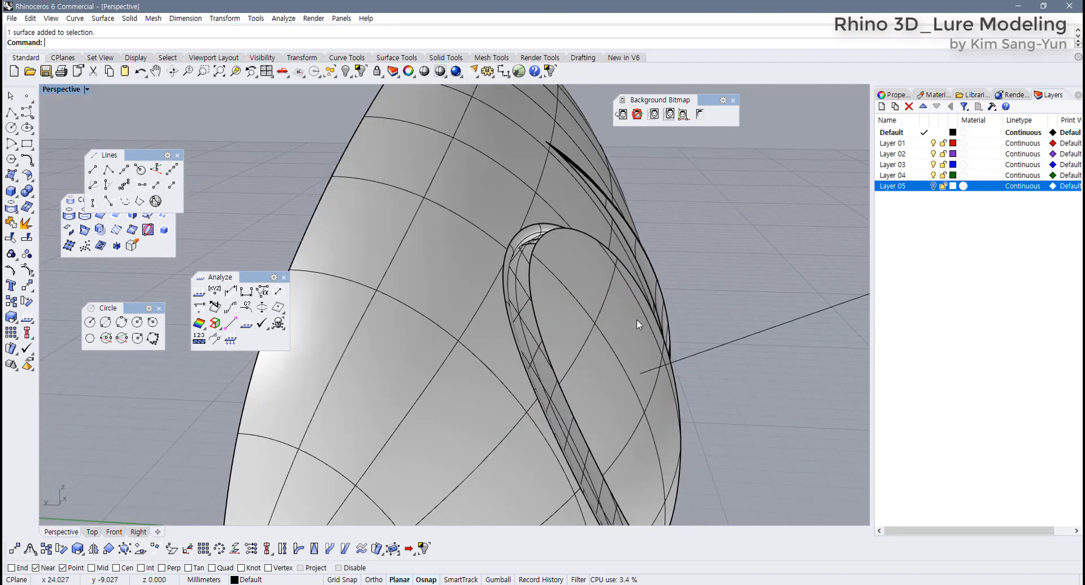
right_drag(636, 319, 524, 306)
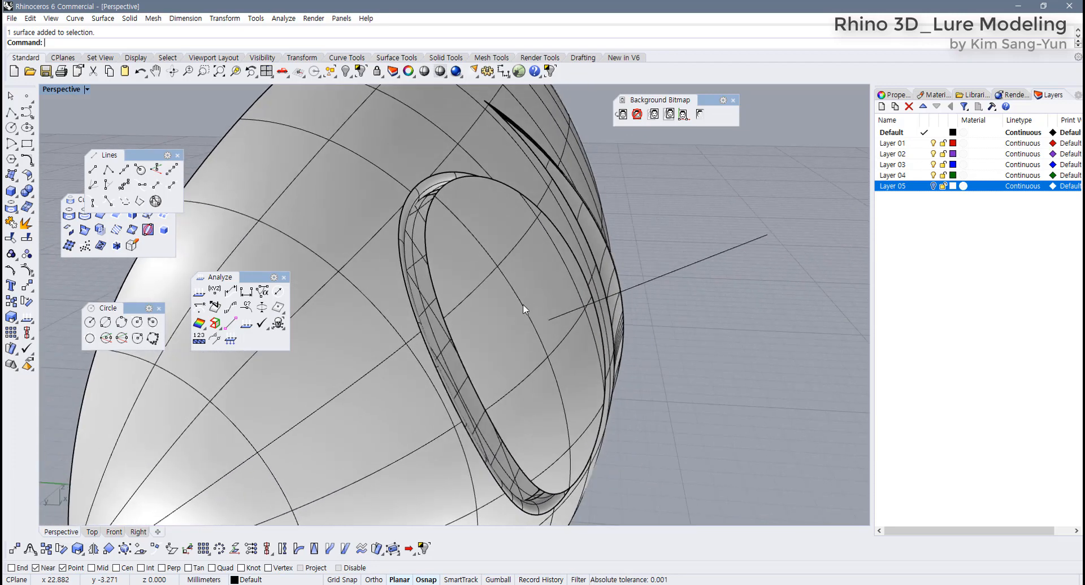
click(531, 294)
middle_click(531, 294)
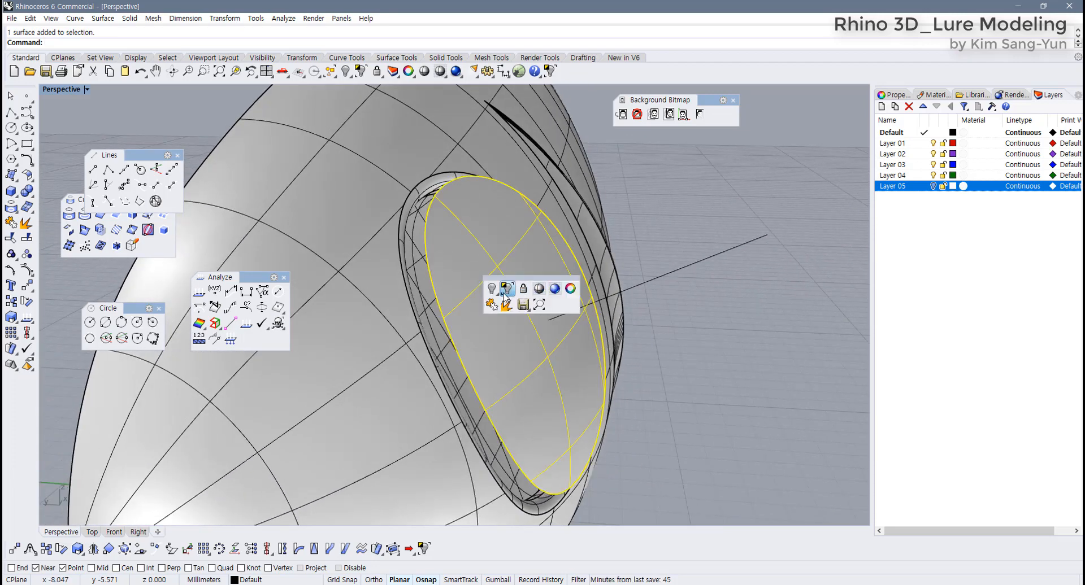
click(673, 232)
click(529, 280)
middle_click(529, 279)
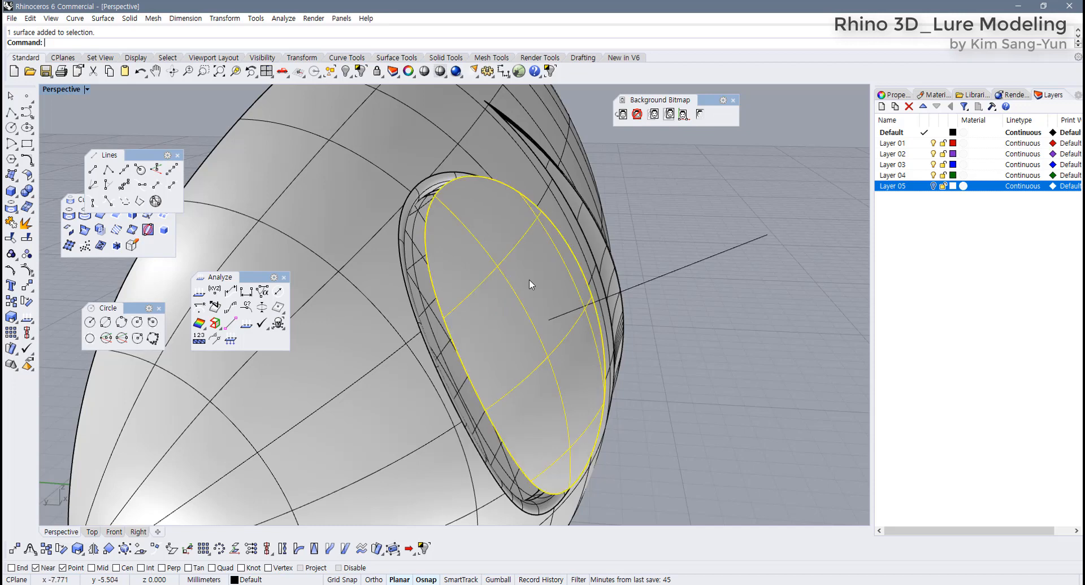
click(490, 277)
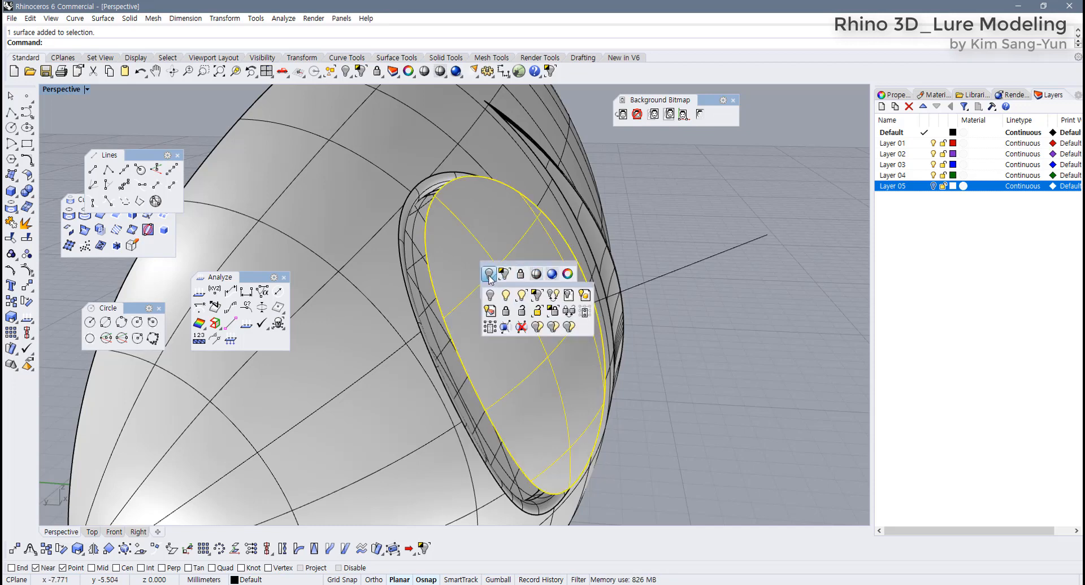
click(659, 225)
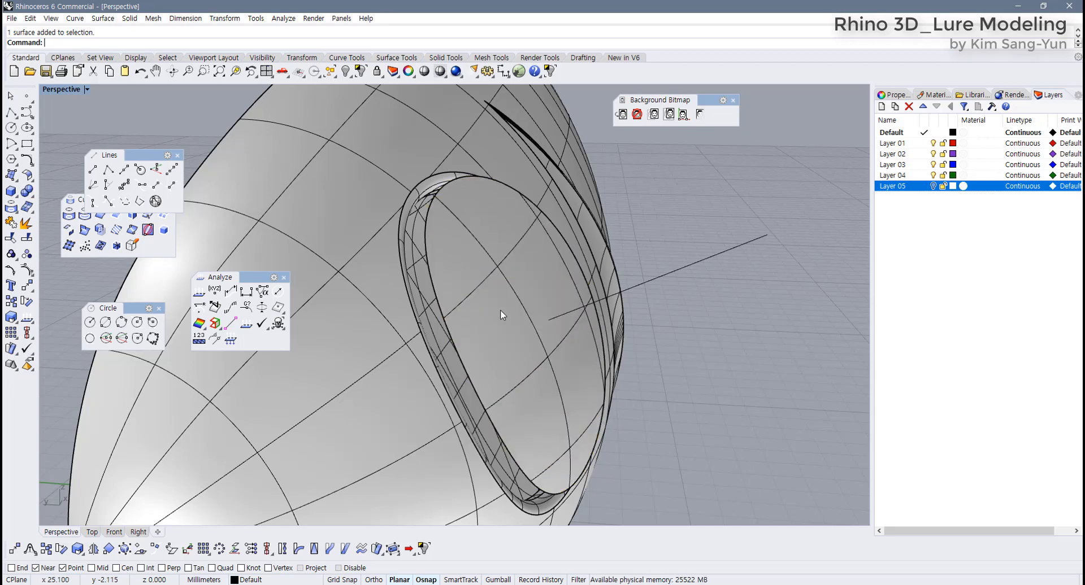
middle_click(500, 310)
right_drag(641, 226, 431, 295)
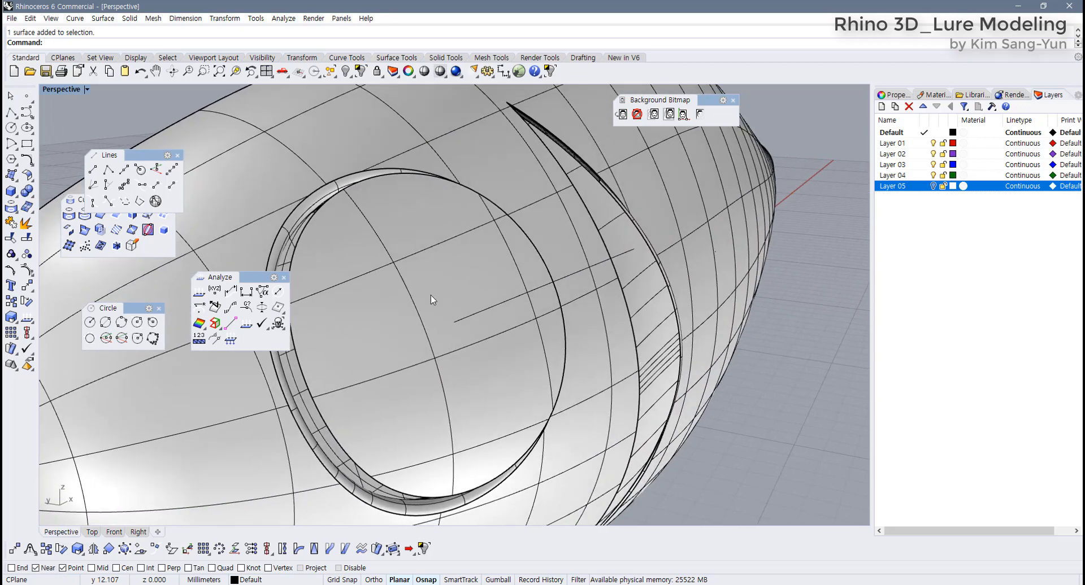
middle_click(405, 294)
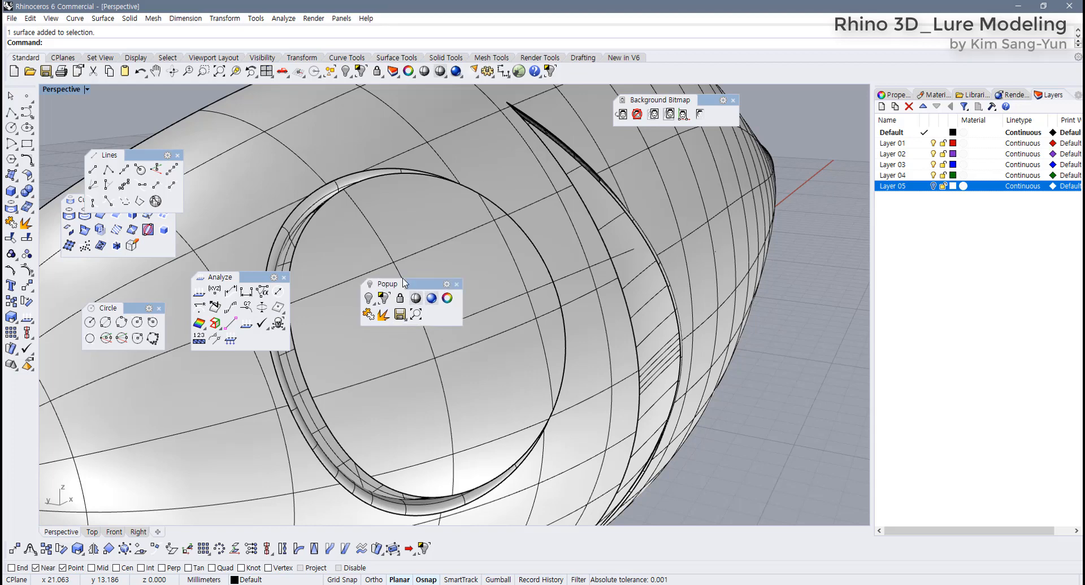
drag(404, 280, 484, 258)
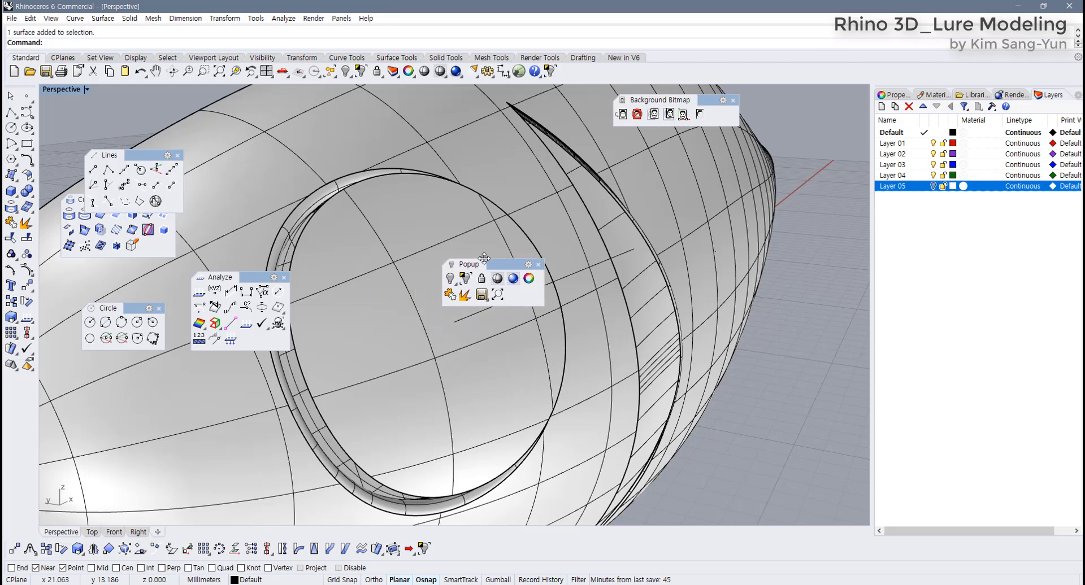
click(539, 265)
middle_click(455, 299)
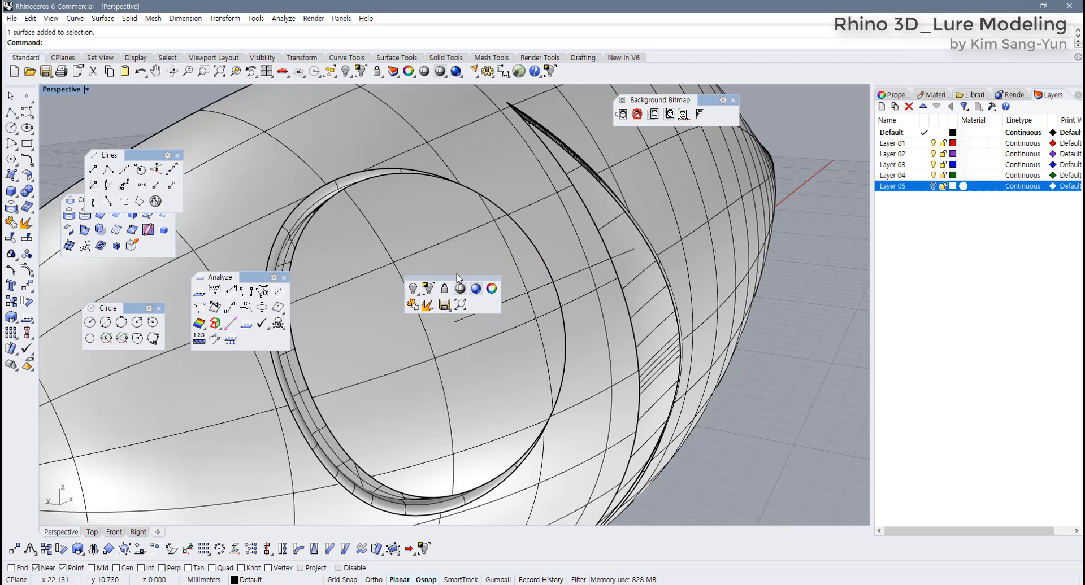
click(489, 259)
Detach the Popup toolbar and add copies of the Isolate objects and 4 viewports commands, placing 4 viewports after the shaded display command.
middle_click(477, 267)
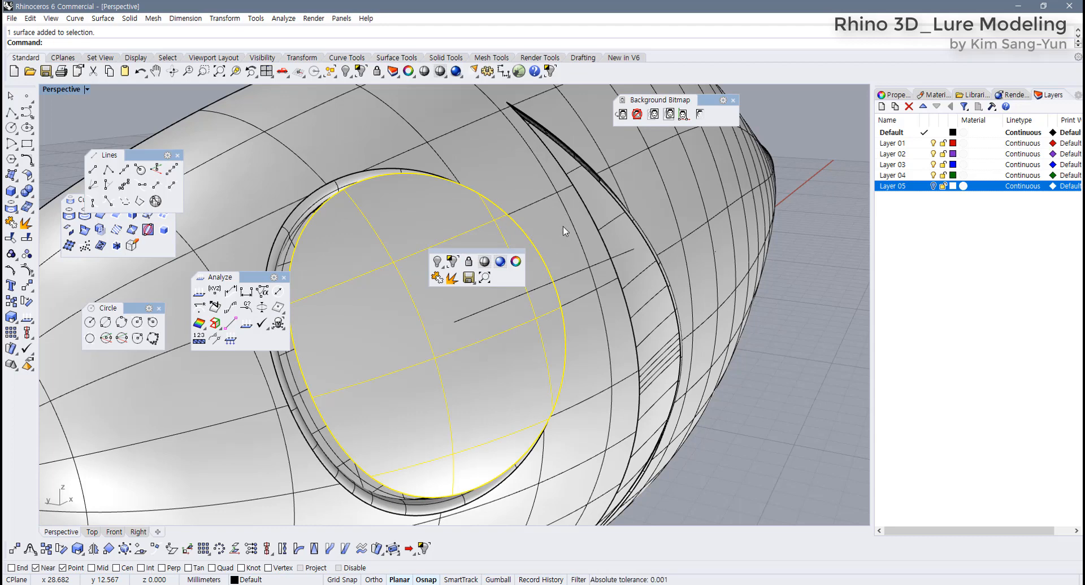
drag(479, 252, 390, 130)
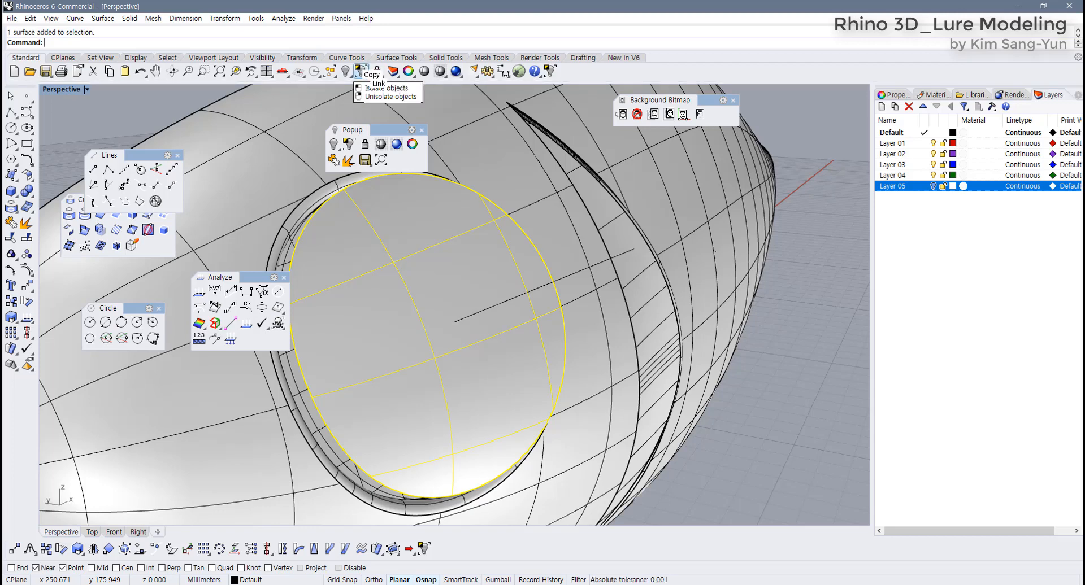
ctrl+drag(357, 67, 396, 160)
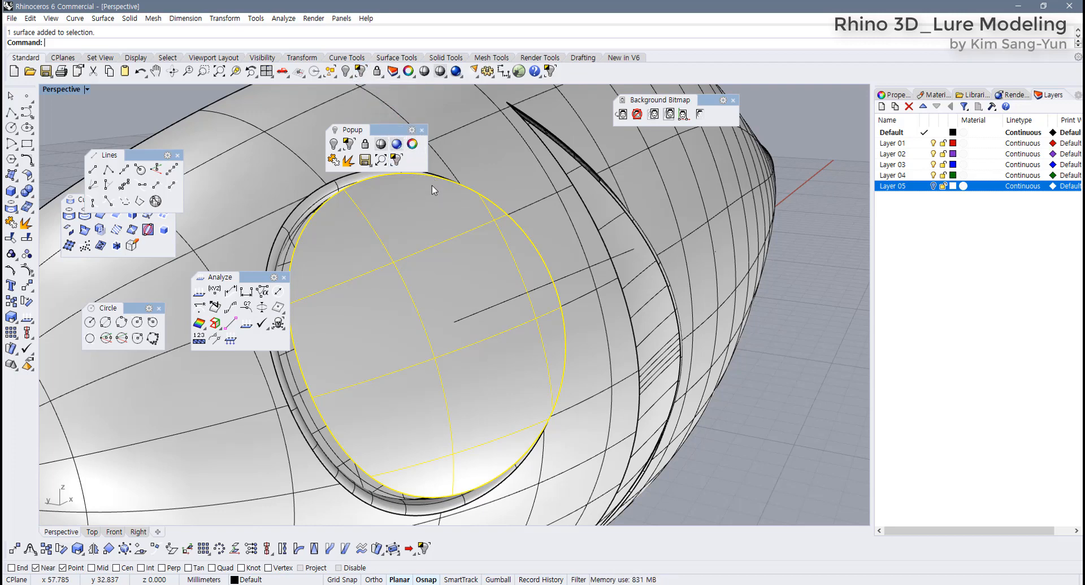
ctrl+drag(266, 70, 421, 163)
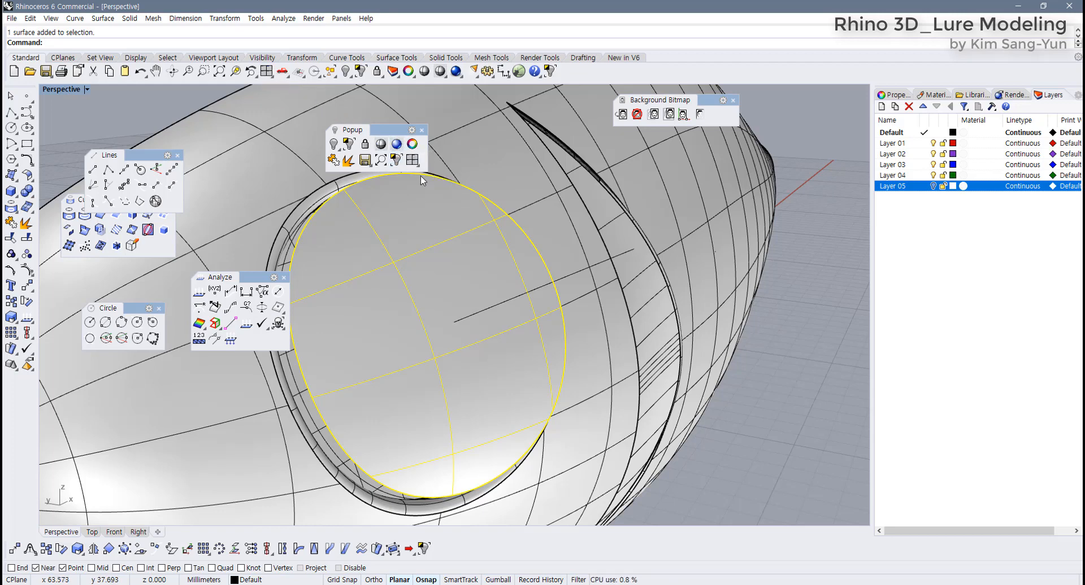
drag(426, 170, 391, 145)
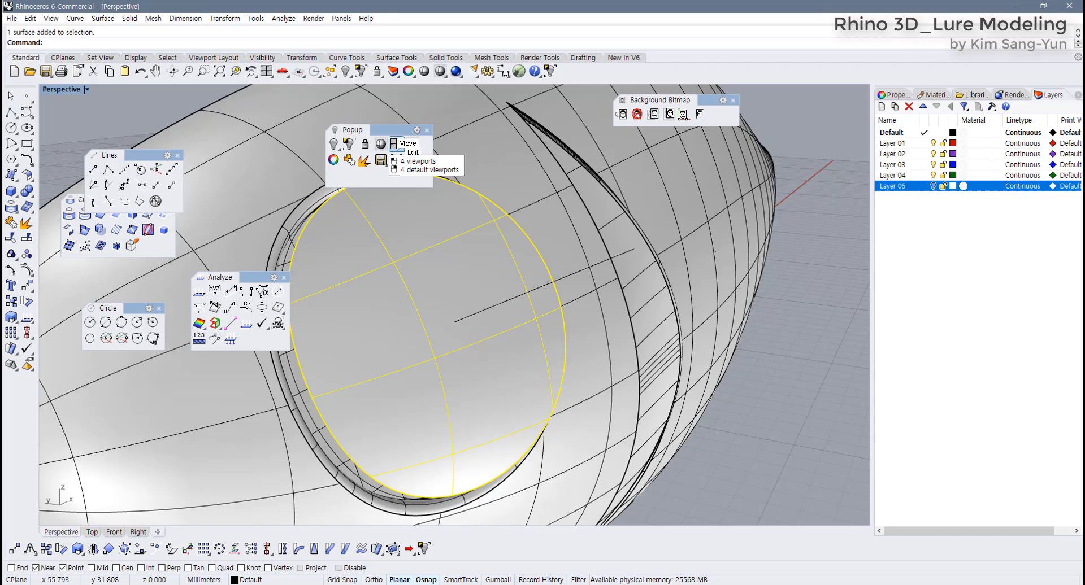
Delete the 4 viewports command and the duplicate Isolate objects command from the Popup toolbar, then close the toolbar.
shift+drag(394, 143, 402, 221)
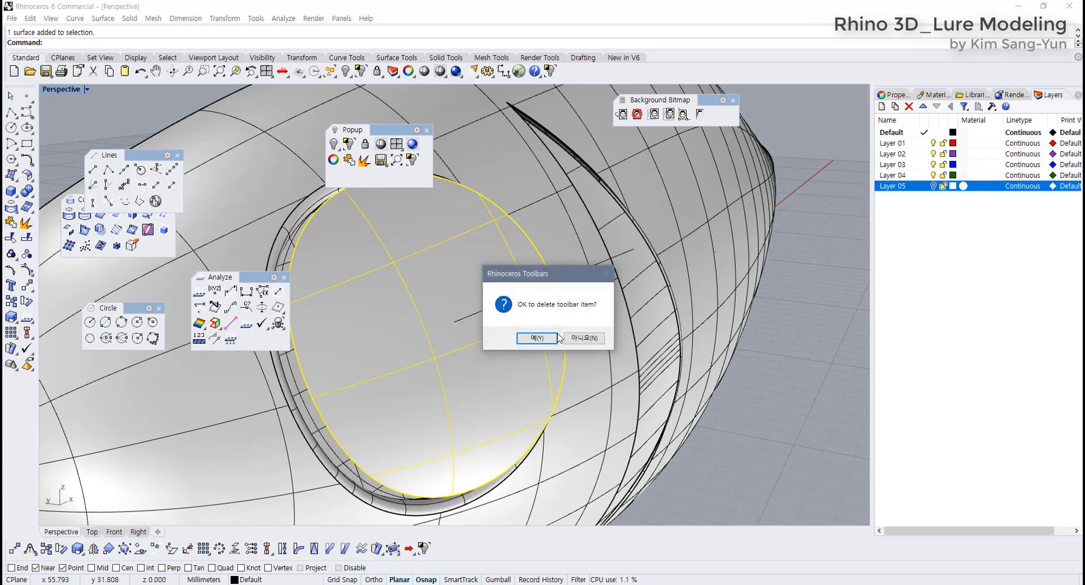
click(530, 337)
shift+drag(397, 160, 416, 229)
click(530, 338)
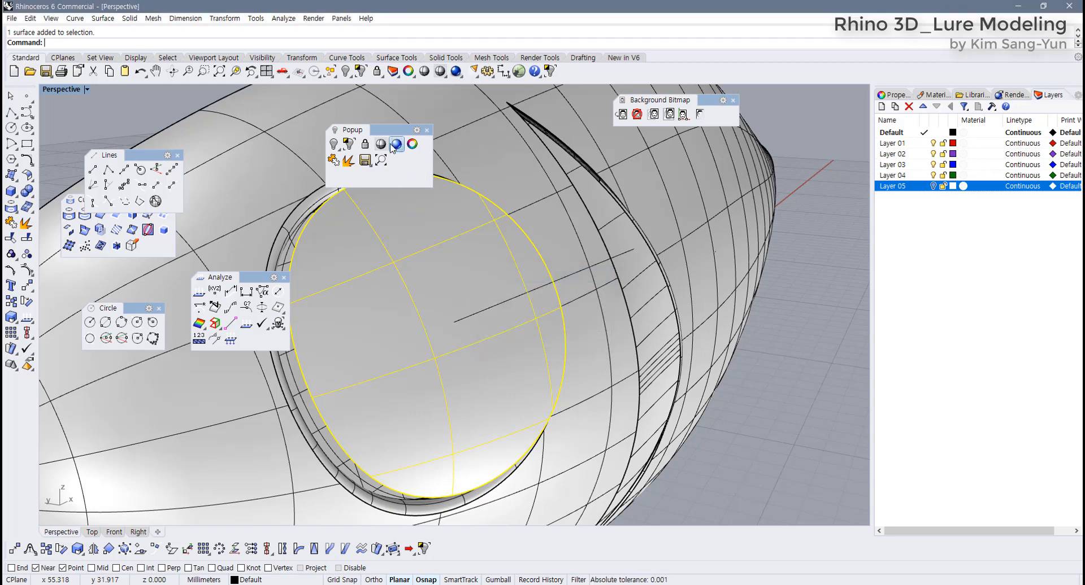
click(427, 130)
Detach the Popup toolbar again, shrink its height to fit the two rows of icons, and close it.
middle_click(444, 324)
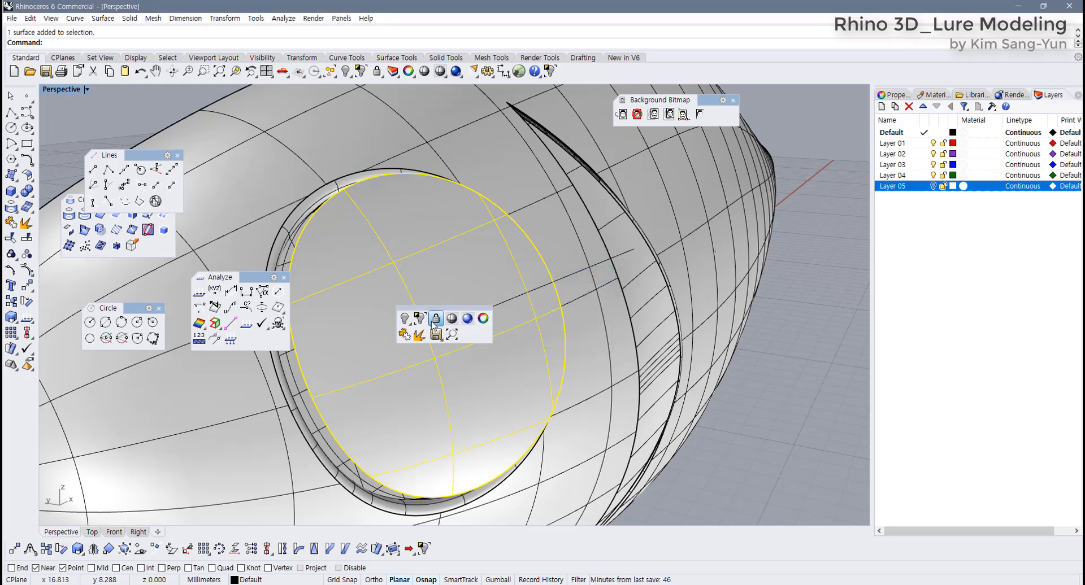
drag(468, 308, 479, 283)
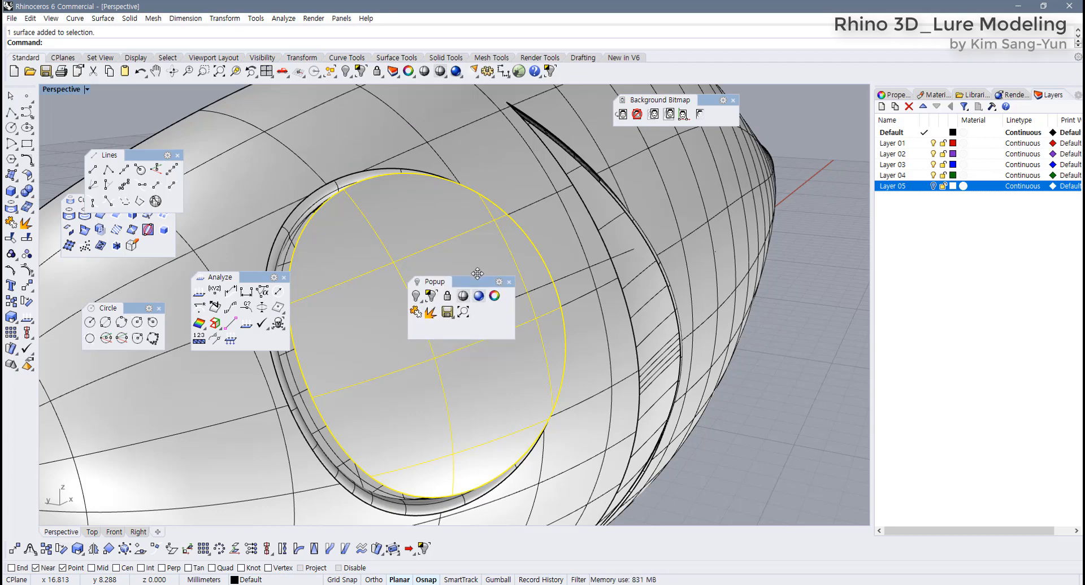
drag(500, 338, 501, 325)
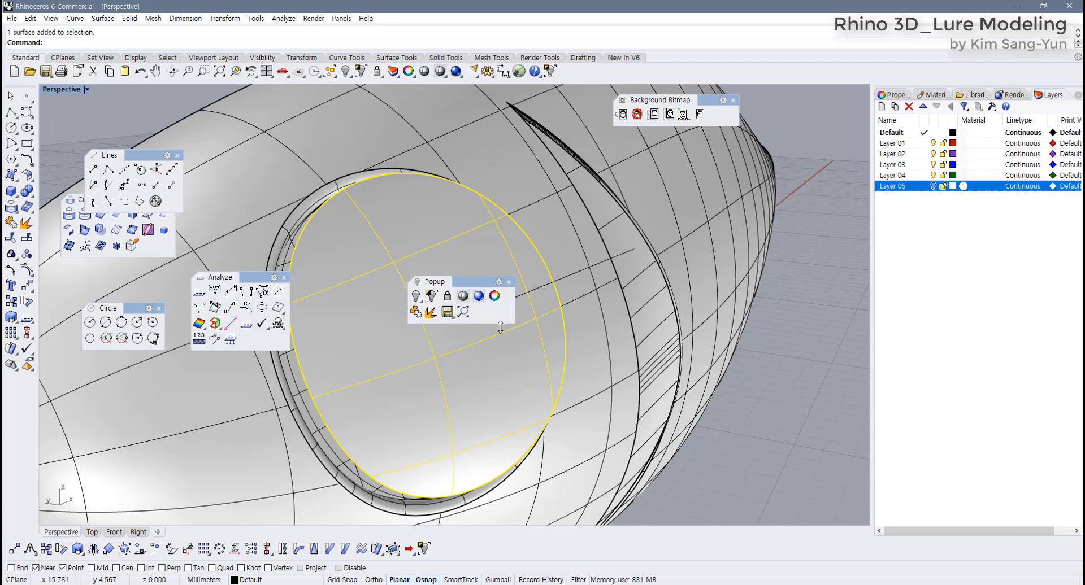
click(509, 282)
Hide the separate eye surface to expose the recess floor in the lure body.
right_drag(475, 341, 394, 253)
middle_click(441, 308)
click(403, 303)
click(398, 264)
click(375, 137)
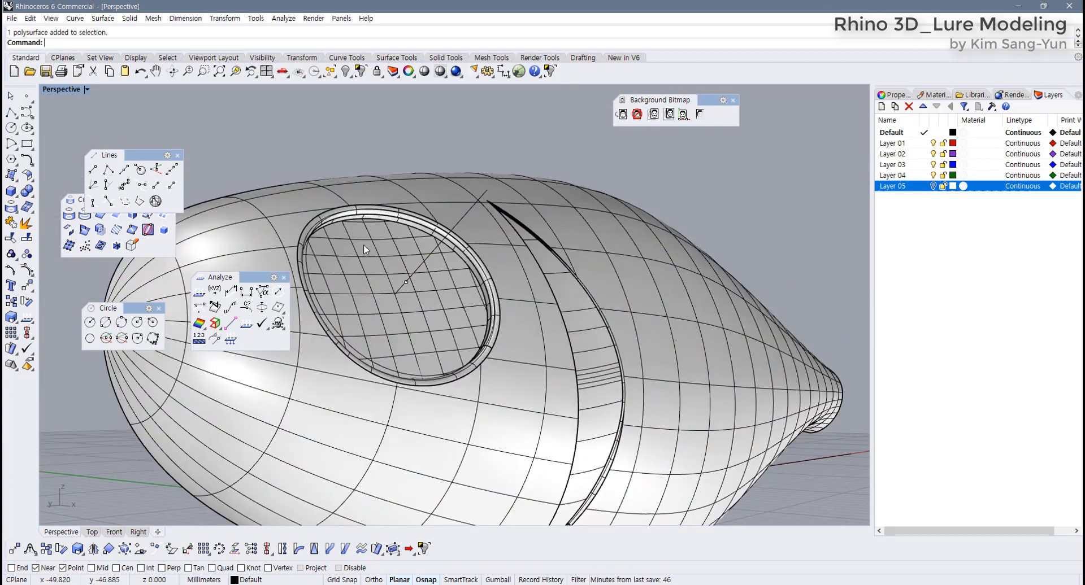
click(363, 245)
click(369, 152)
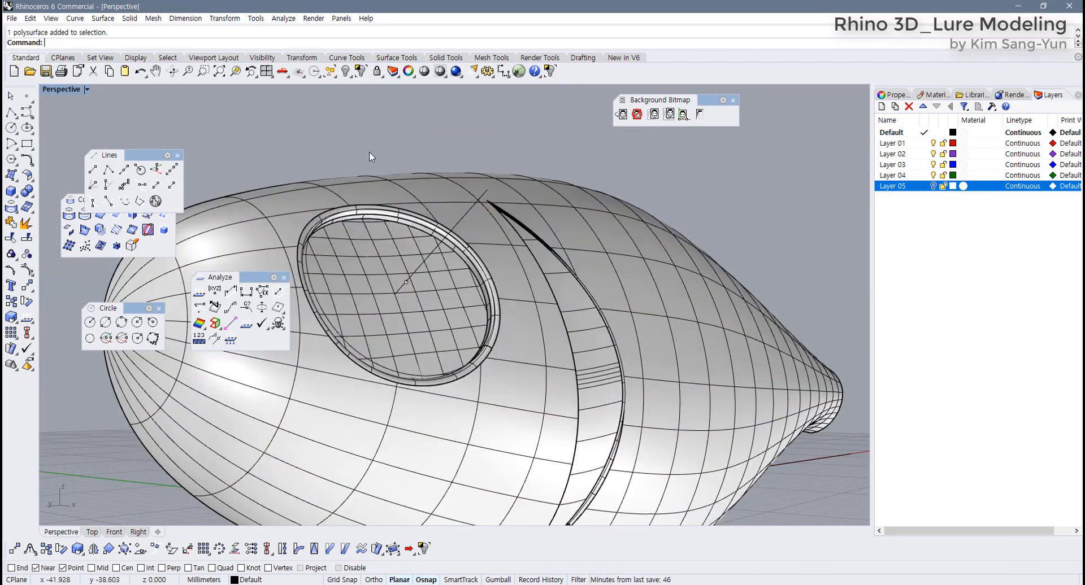
Extract the eye recess floor surface from the lure body polysurface with Copy=No.
right_click(26, 226)
click(364, 275)
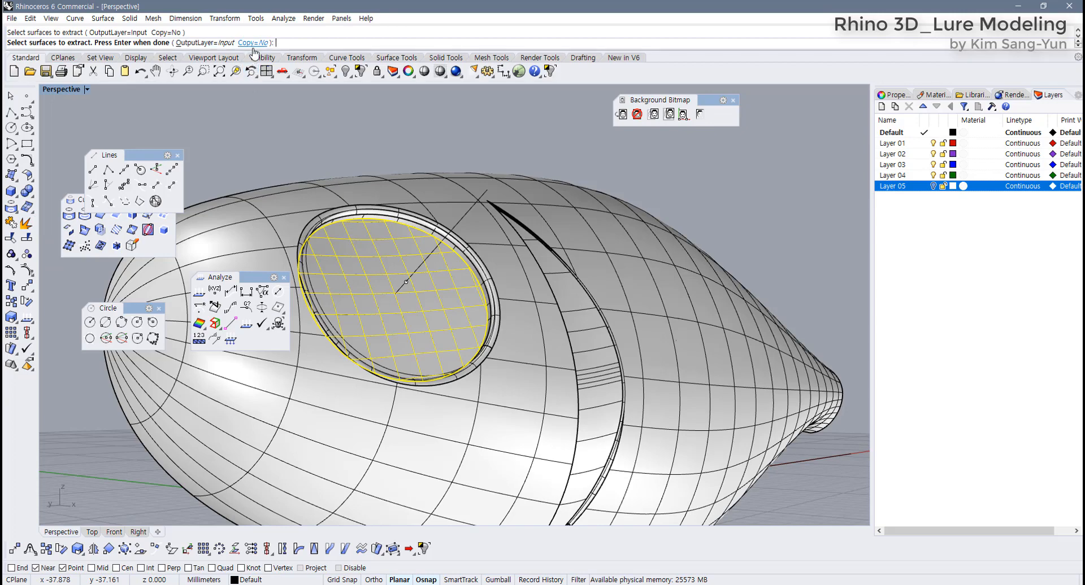
key(Return)
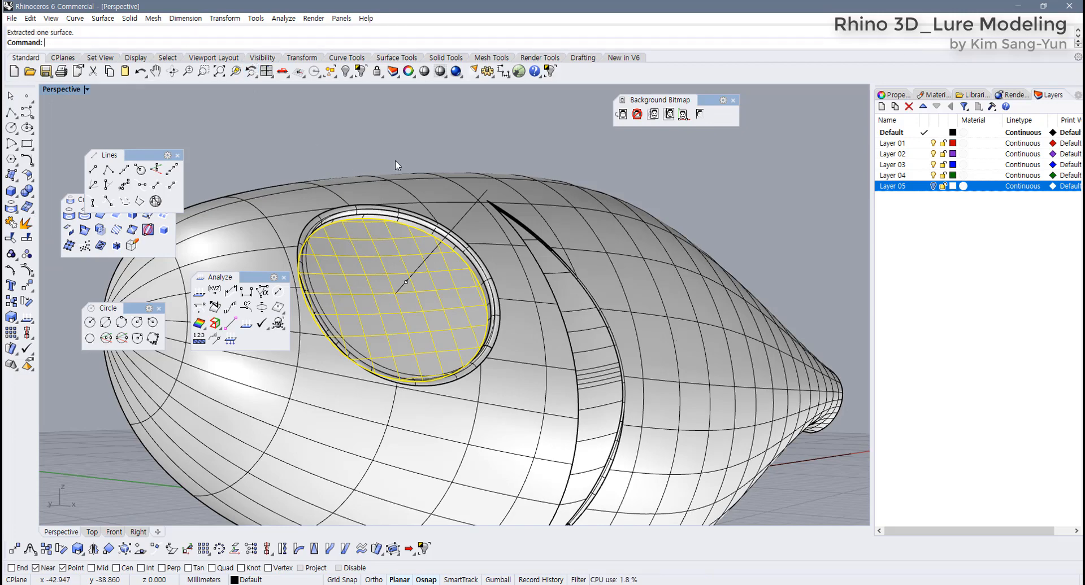
click(396, 161)
click(372, 258)
right_drag(379, 273, 362, 362)
shift+right_drag(361, 361, 390, 324)
scroll(400, 335, up, 2)
scroll(426, 361, down, 3)
scroll(378, 339, down, 4)
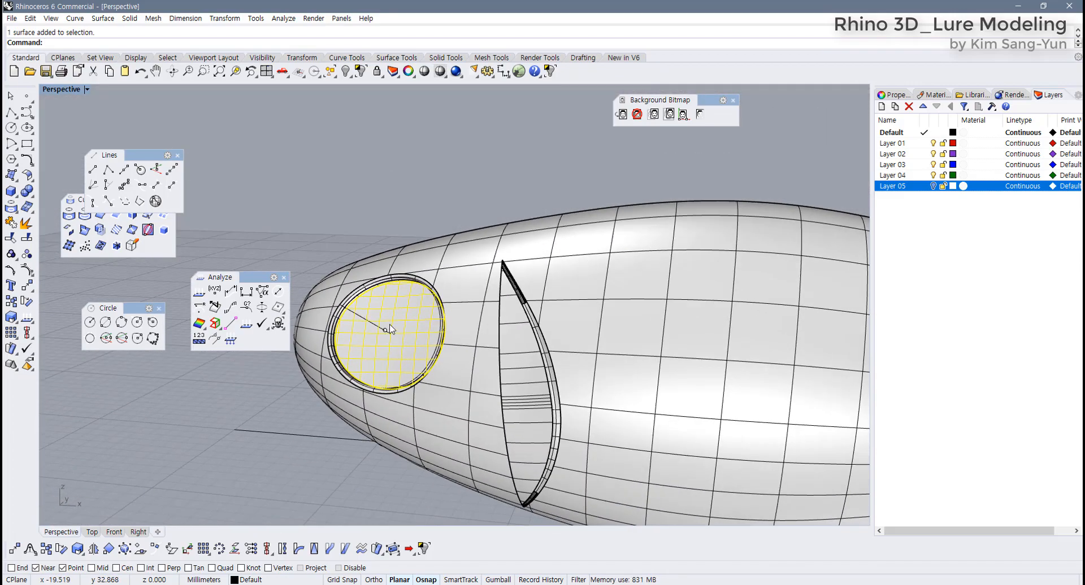
Show the hidden eye surface again and compare its position with the extracted recess floor.
right_click(349, 75)
right_drag(366, 241, 342, 173)
click(415, 196)
scroll(403, 275, up, 3)
scroll(402, 273, up, 2)
click(415, 300)
scroll(429, 314, up, 4)
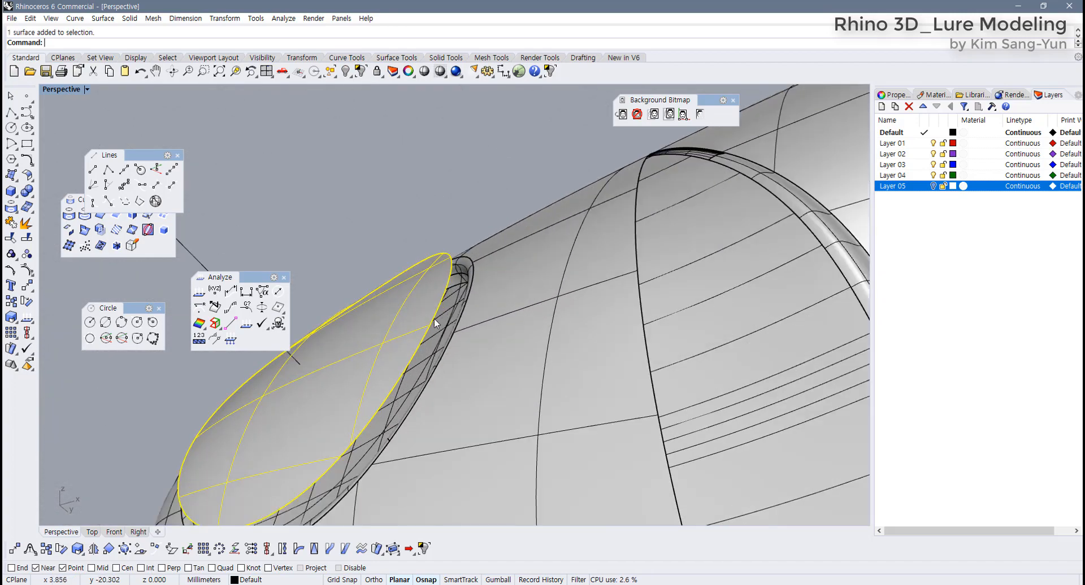
scroll(447, 330, down, 5)
right_drag(448, 330, 440, 375)
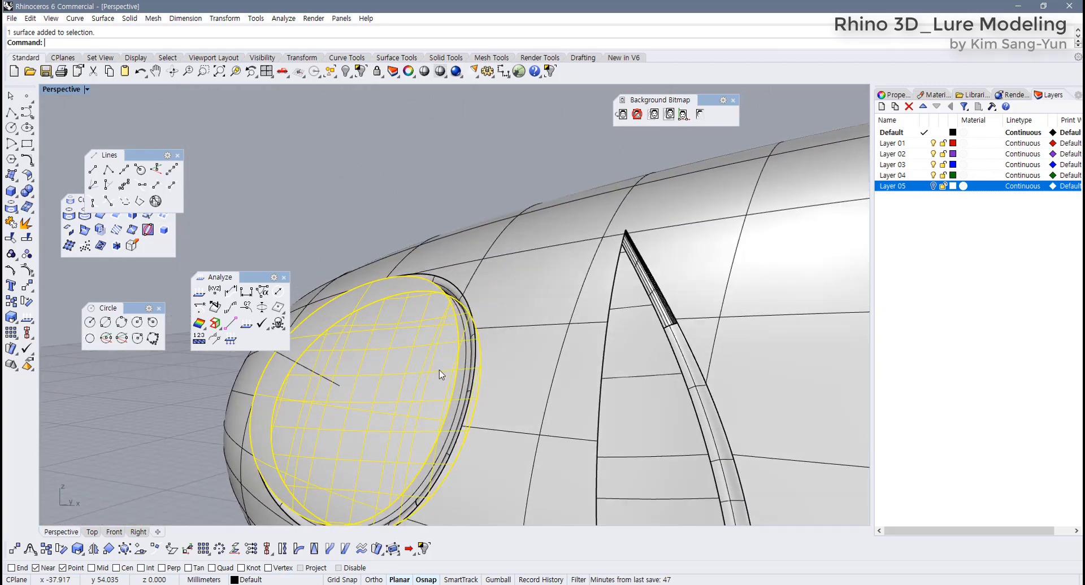
Isolate the eye surface together with the extracted recess floor surface.
key(Escape)
right_drag(389, 225, 459, 321)
click(458, 321)
scroll(487, 356, up, 1)
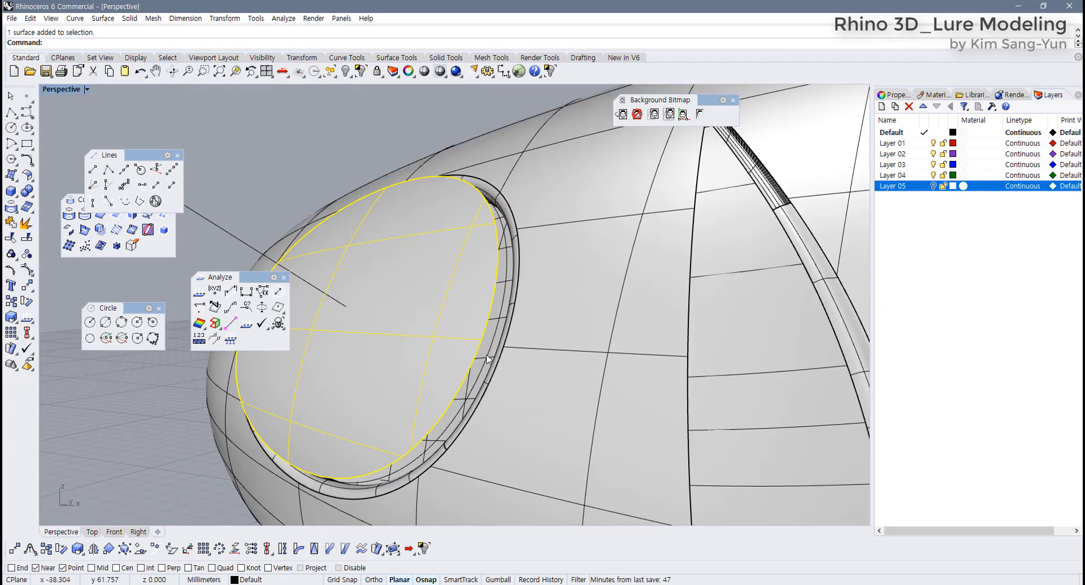
click(487, 356)
click(521, 393)
right_drag(521, 394, 491, 357)
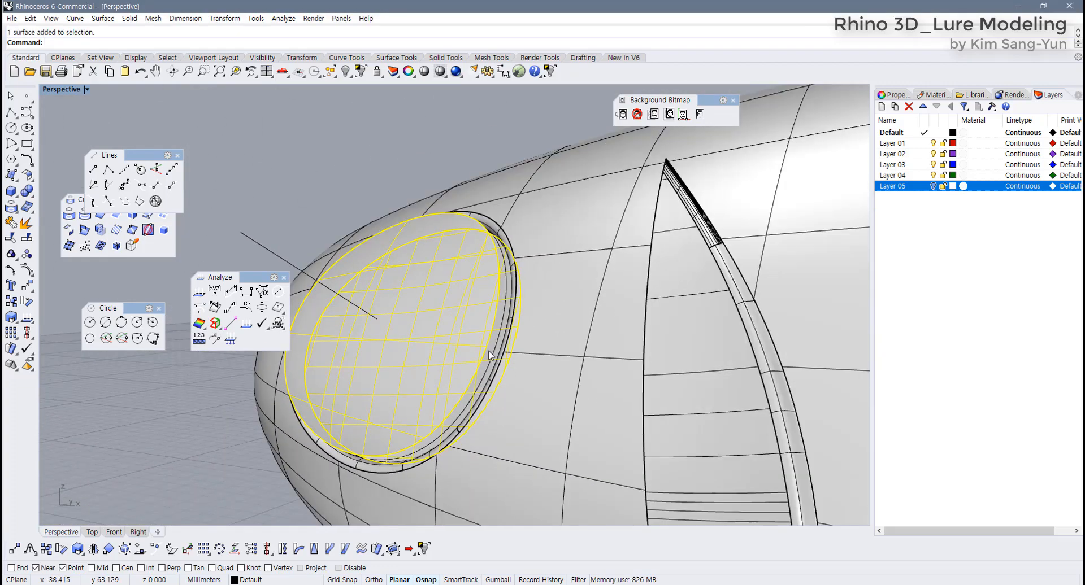
click(361, 70)
Examine the spacing and outlines of the isolated eye surface and recess floor from several directions.
right_drag(475, 299, 492, 338)
click(548, 294)
click(400, 298)
click(455, 304)
click(446, 311)
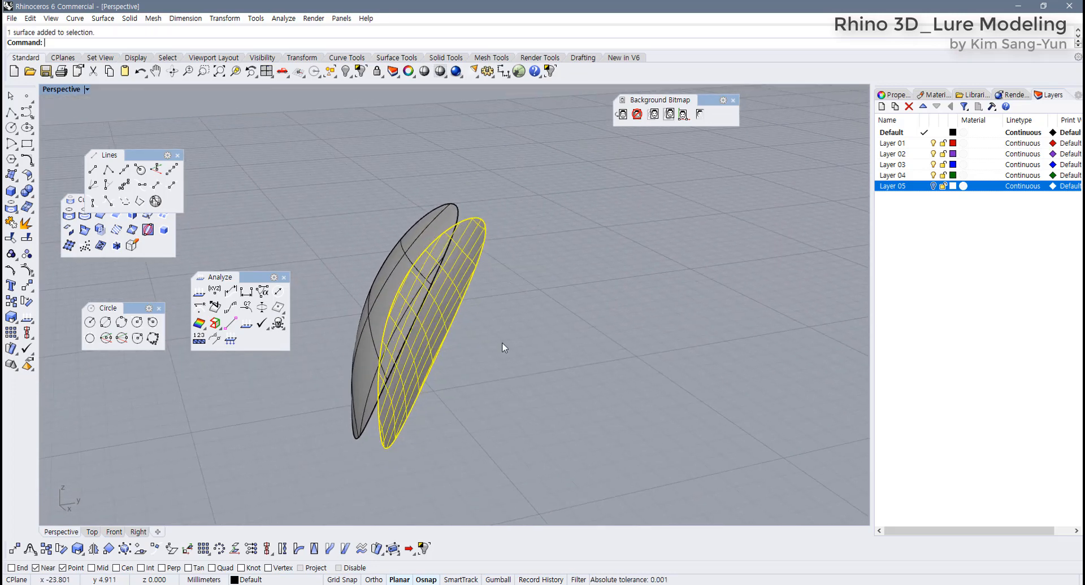
click(502, 342)
click(446, 290)
right_drag(478, 254, 467, 259)
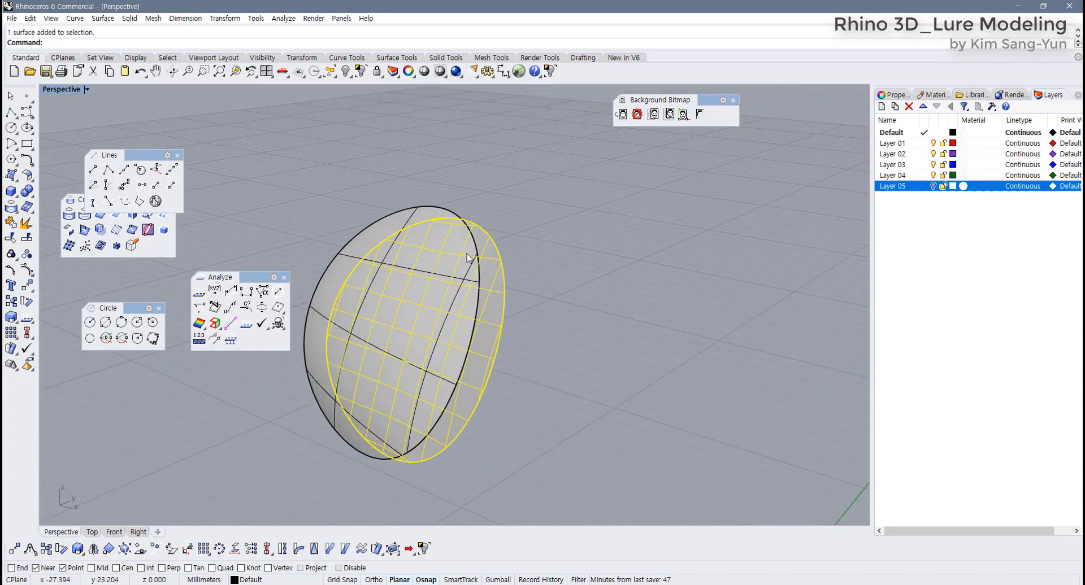
right_drag(447, 293, 577, 291)
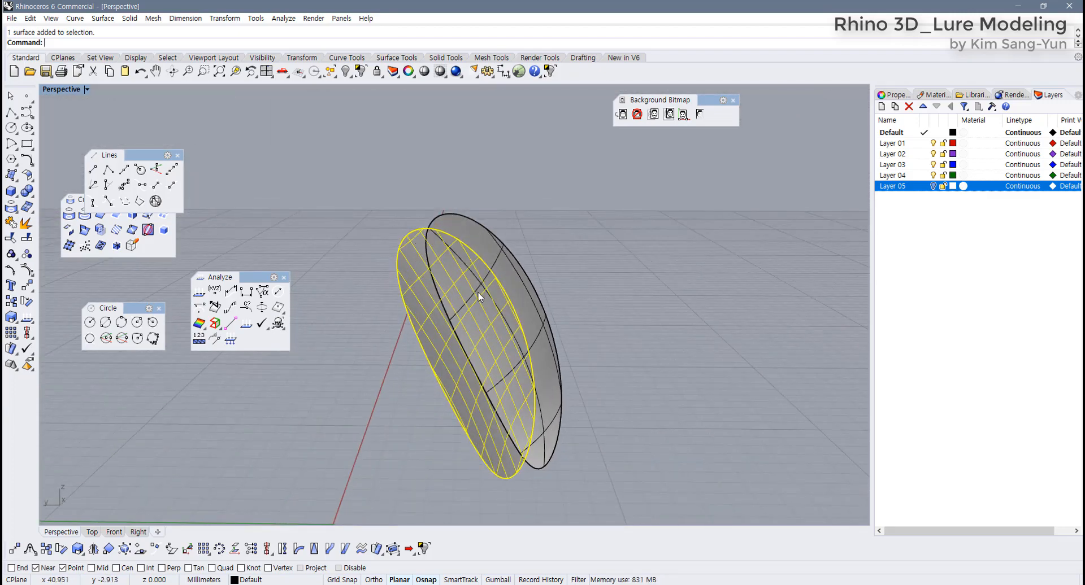
right_drag(478, 293, 507, 242)
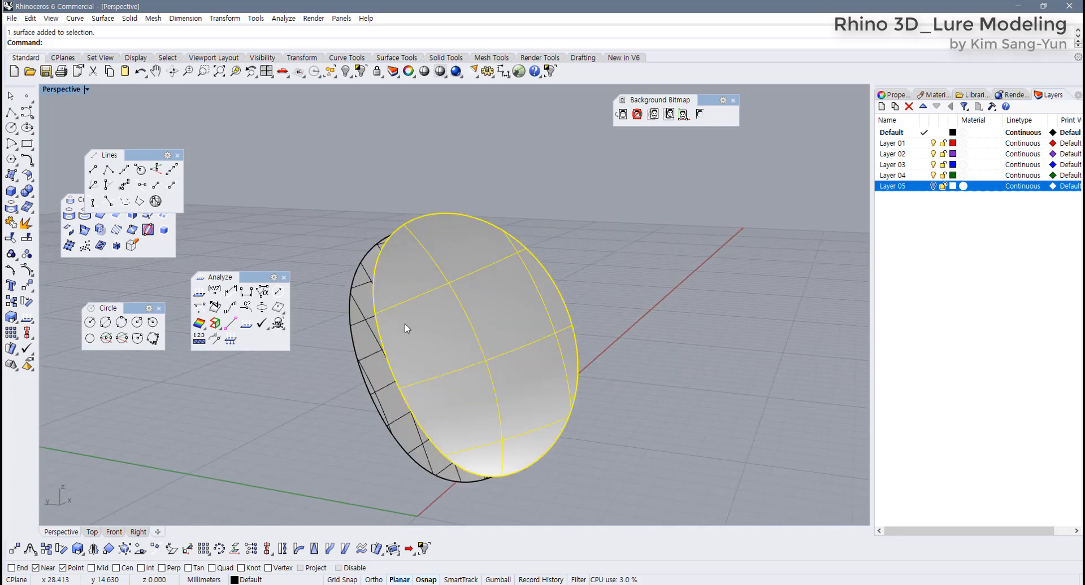
right_drag(402, 328, 573, 270)
Undo the isolation, then isolate the eye surface and recess floor together with the eye's normal line.
key(ctrl+z)
click(612, 226)
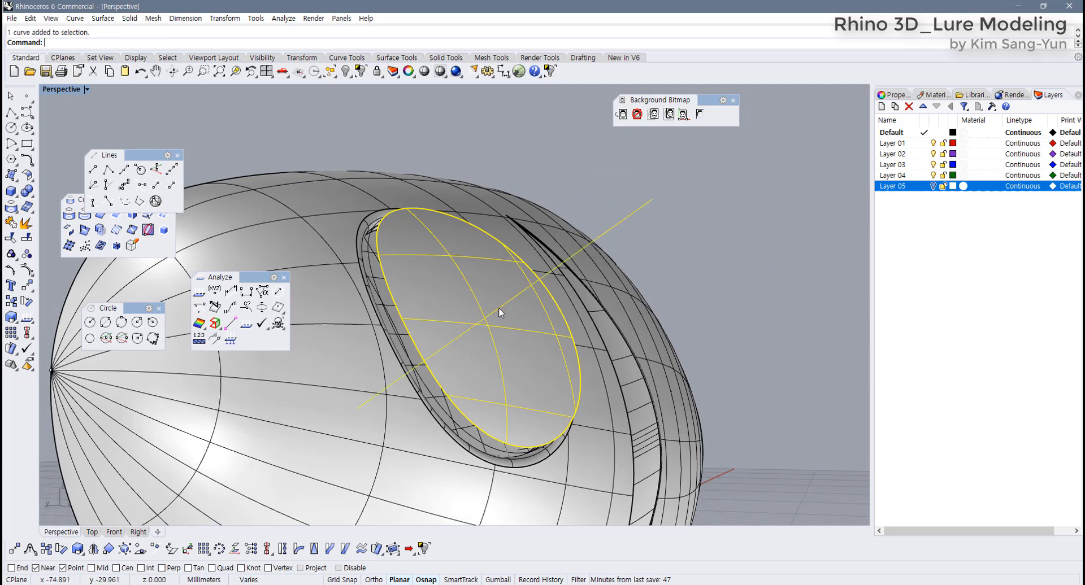
right_drag(498, 307, 433, 297)
scroll(401, 284, up, 3)
shift+click(401, 280)
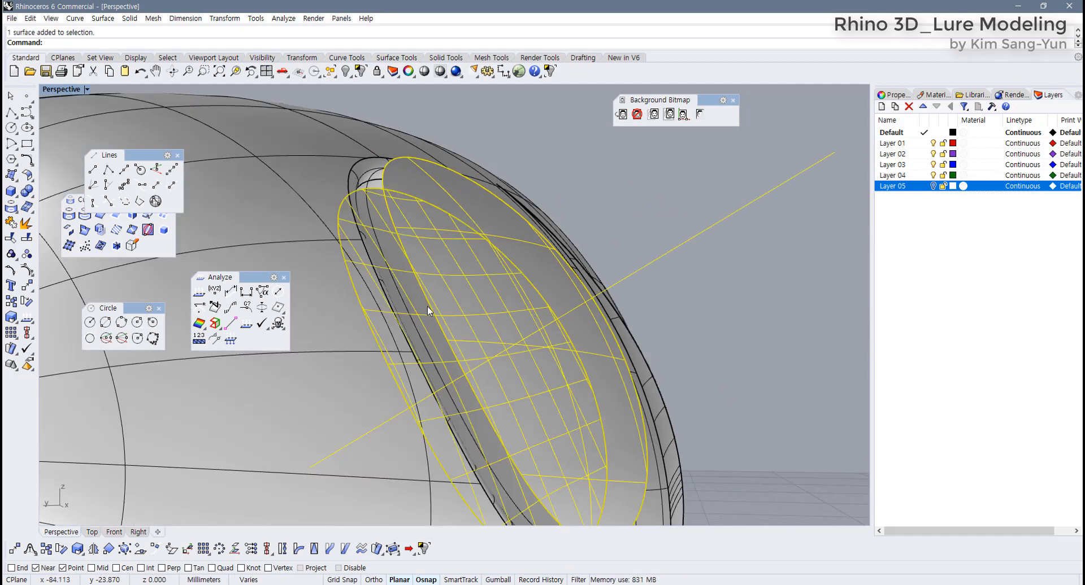
scroll(429, 297, down, 3)
click(360, 72)
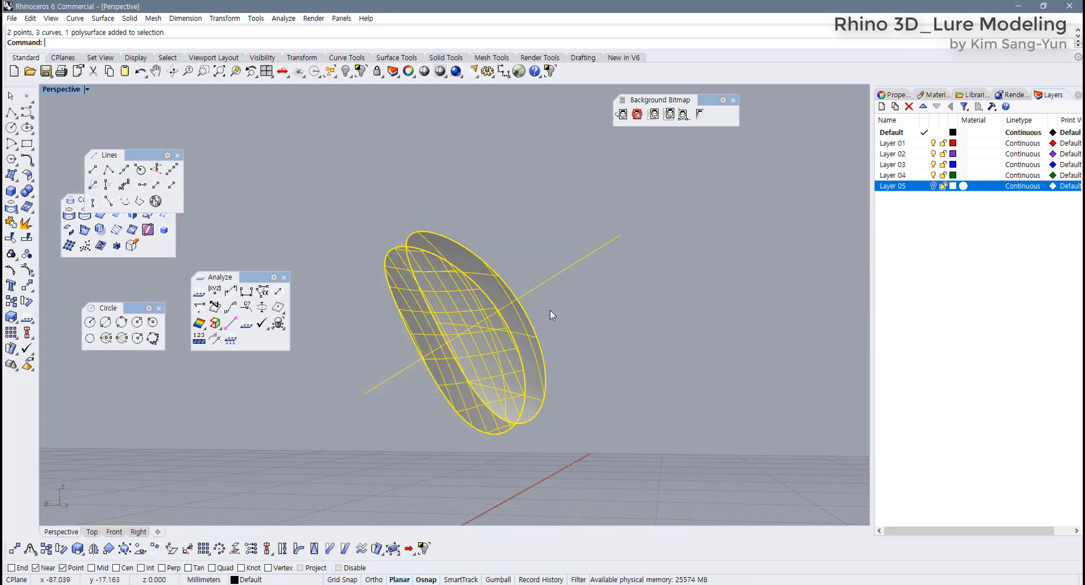
Create the intersection point of the eye surface and its normal line with Object Intersection from the detached Curve From Object toolbar.
right_drag(551, 313, 396, 338)
click(608, 378)
scroll(399, 316, up, 4)
click(411, 326)
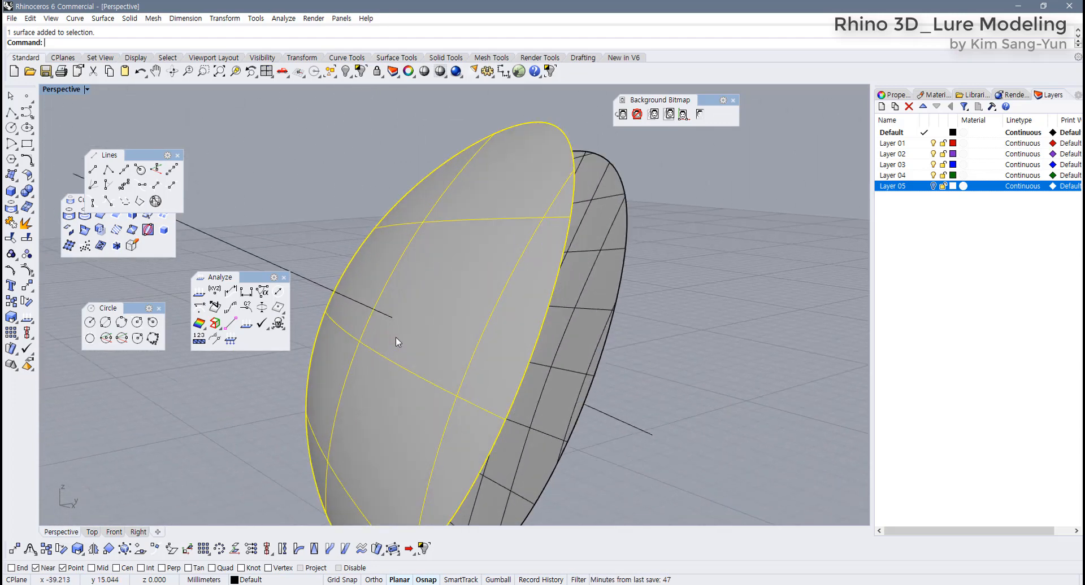
scroll(396, 321, up, 2)
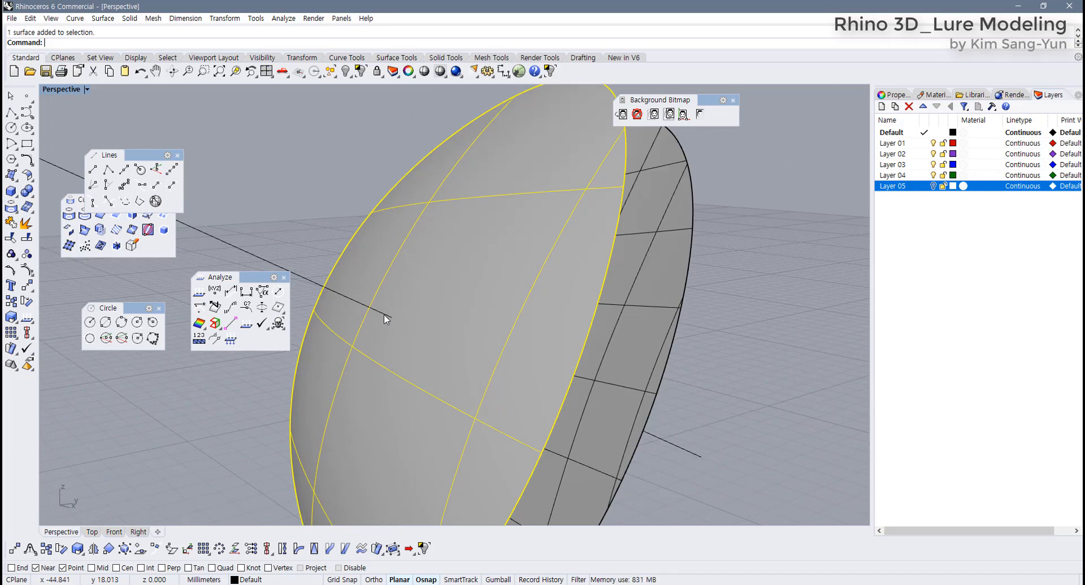
click(359, 306)
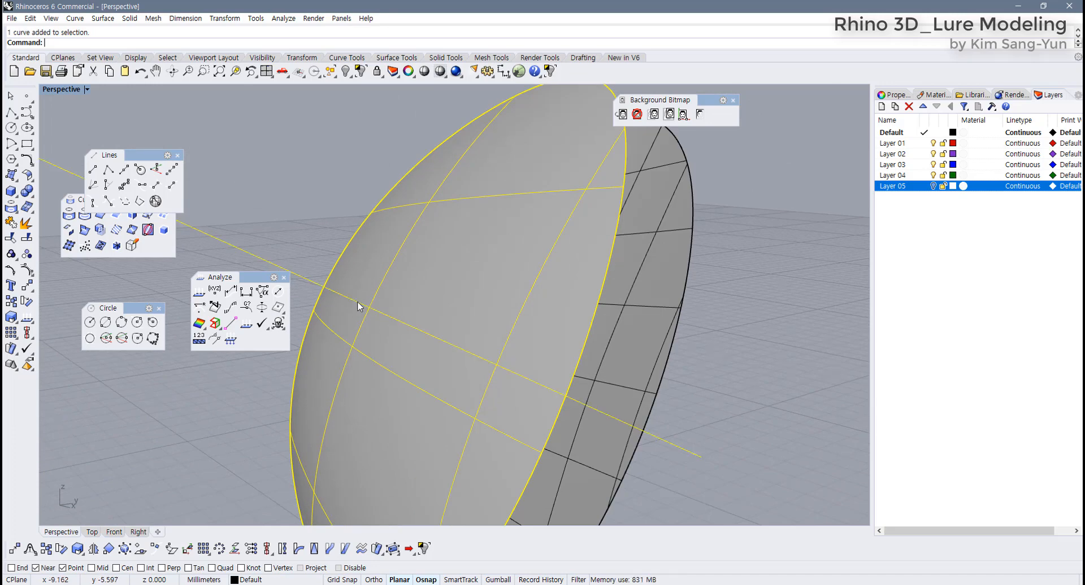
scroll(436, 323, down, 3)
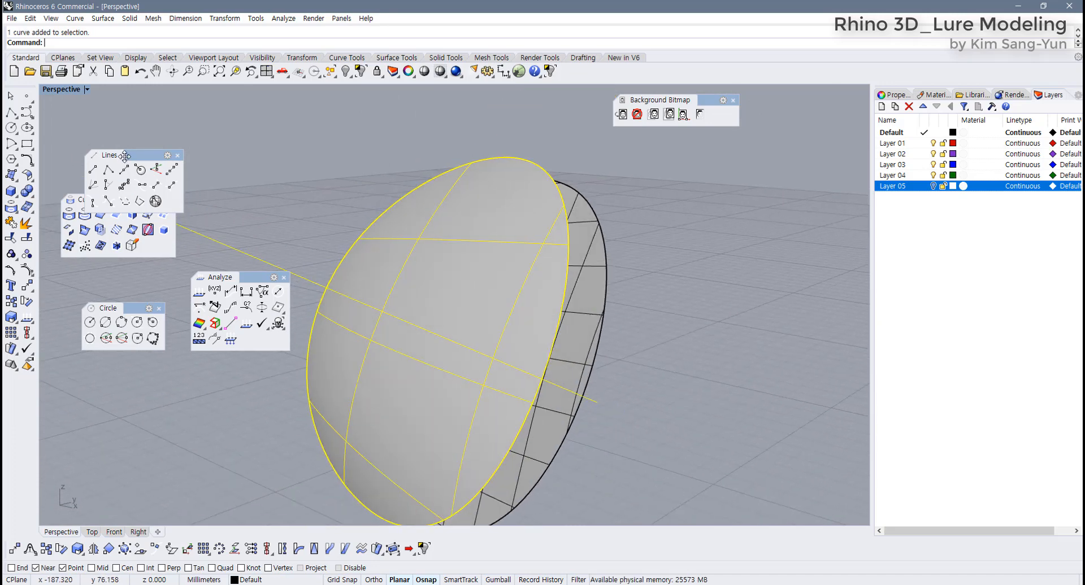
drag(141, 156, 147, 124)
drag(145, 200, 345, 127)
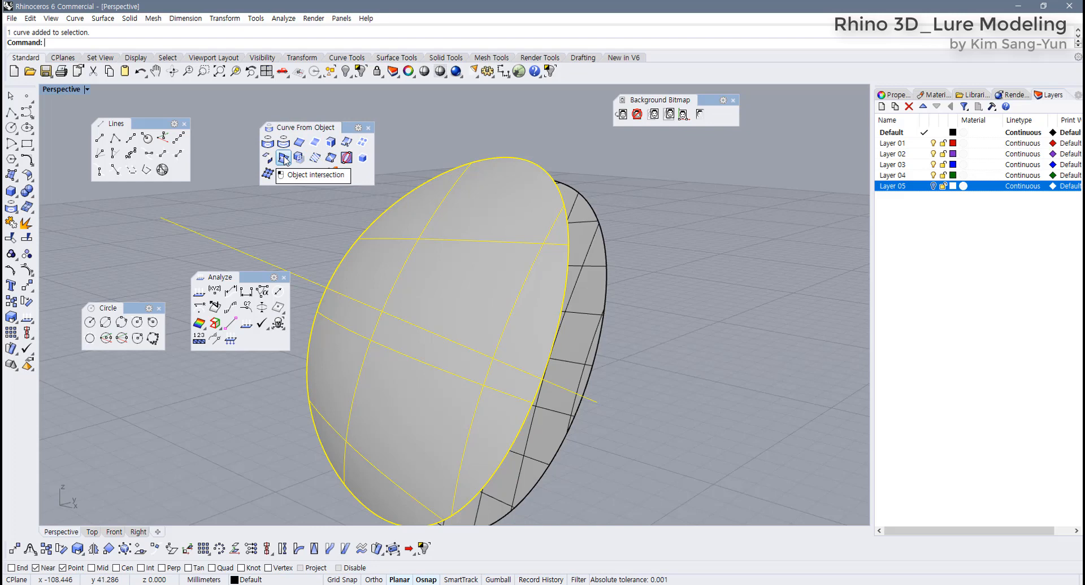
click(284, 160)
right_drag(313, 217, 324, 247)
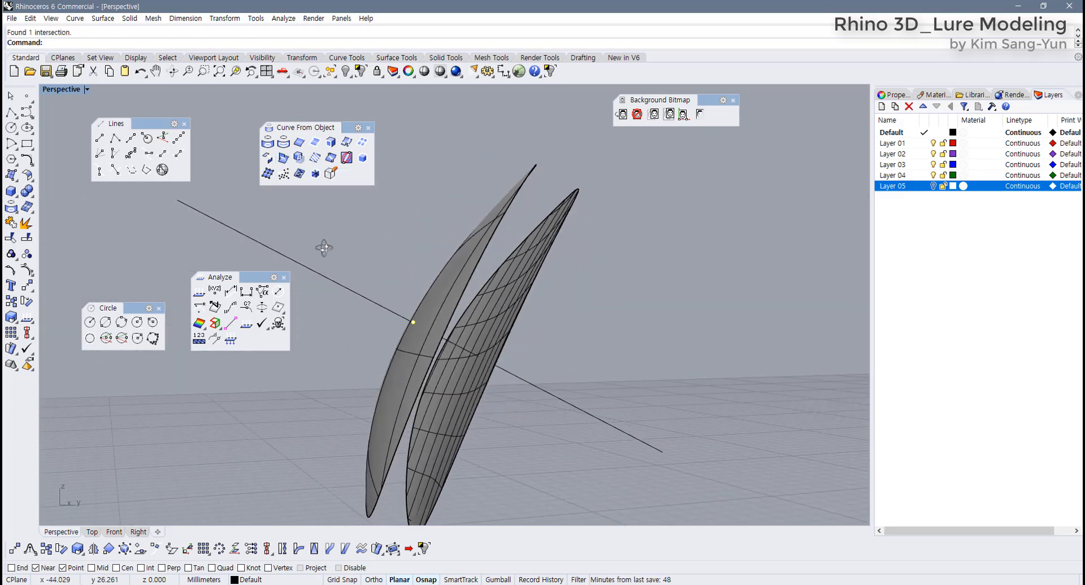
Scale the eye surface by a factor of 0.8 about its intersection point with the normal line.
scroll(368, 319, up, 10)
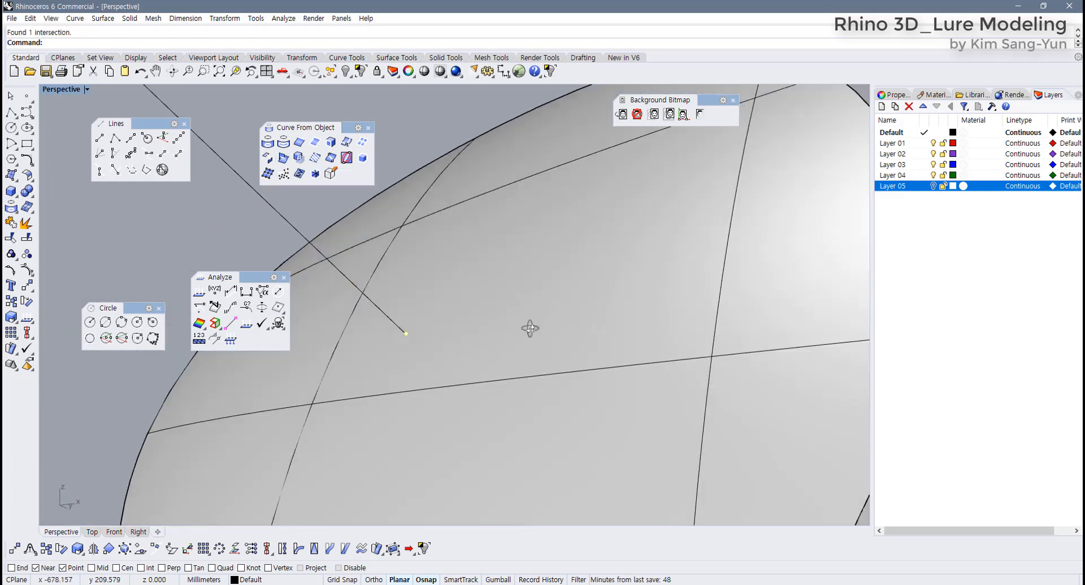
scroll(530, 328, down, 10)
click(513, 325)
scroll(487, 336, up, 3)
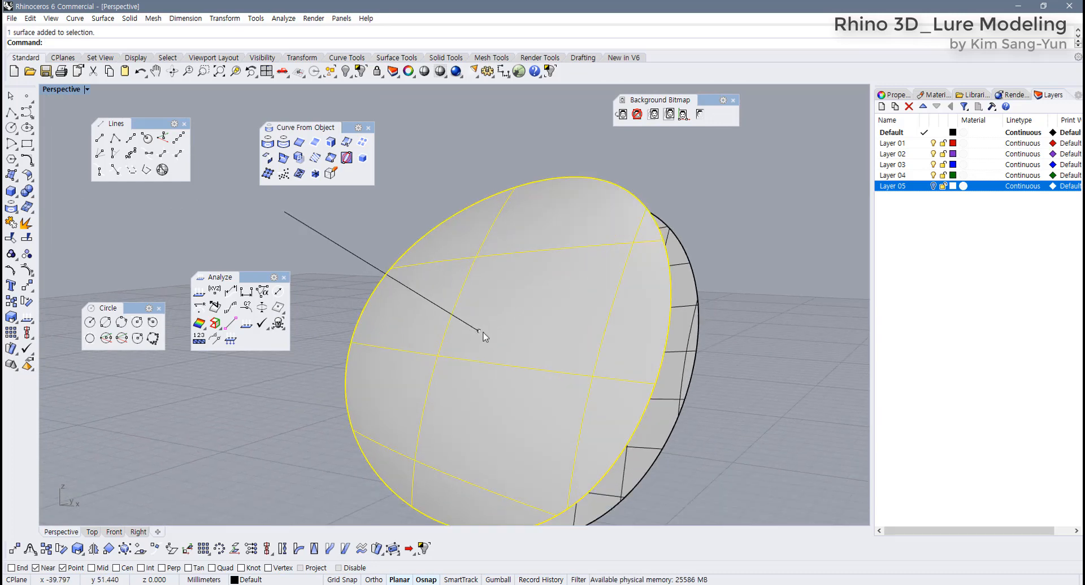
click(11, 317)
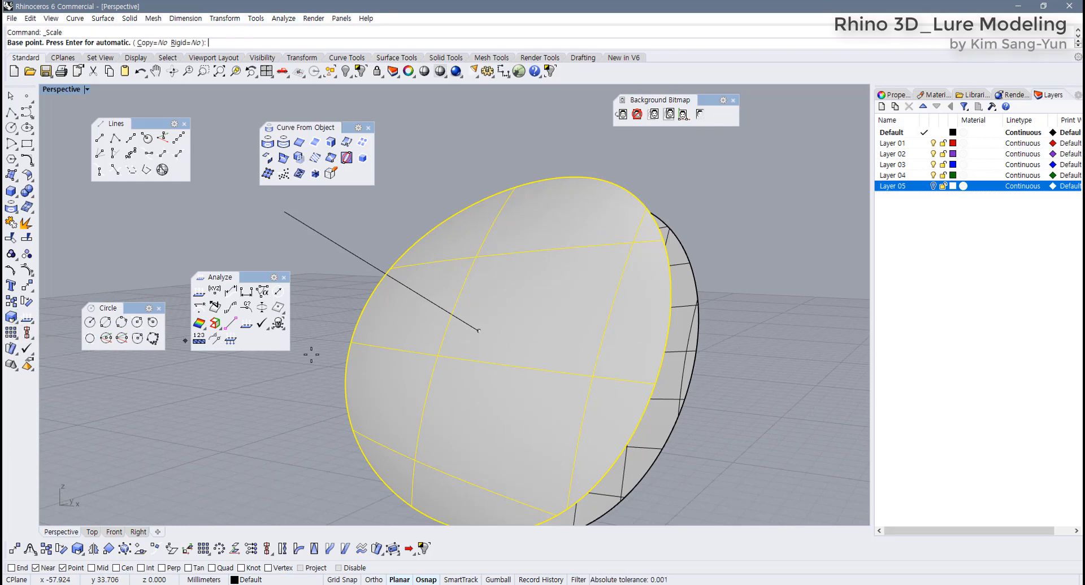
click(481, 334)
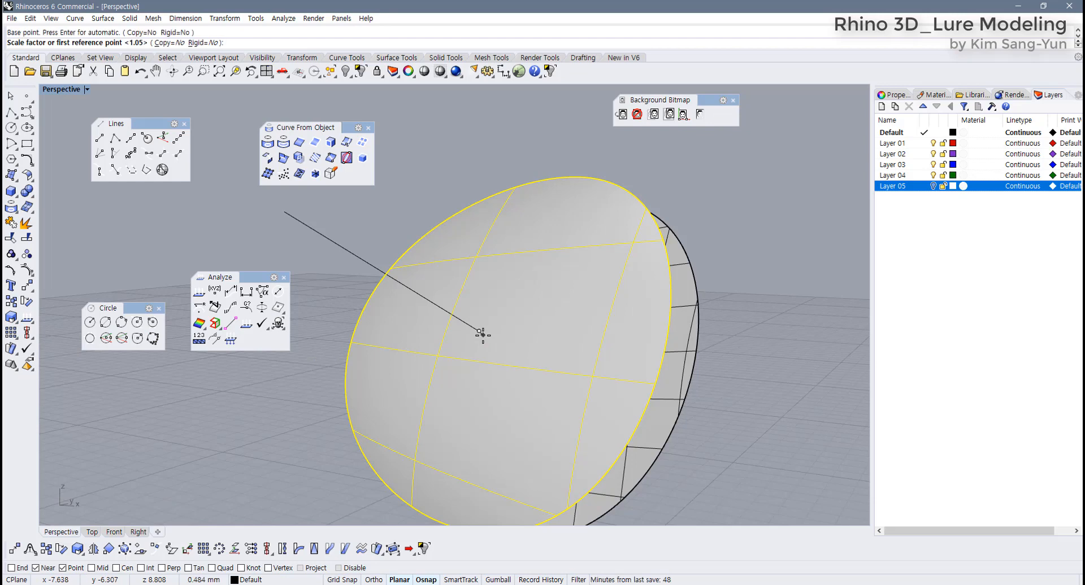
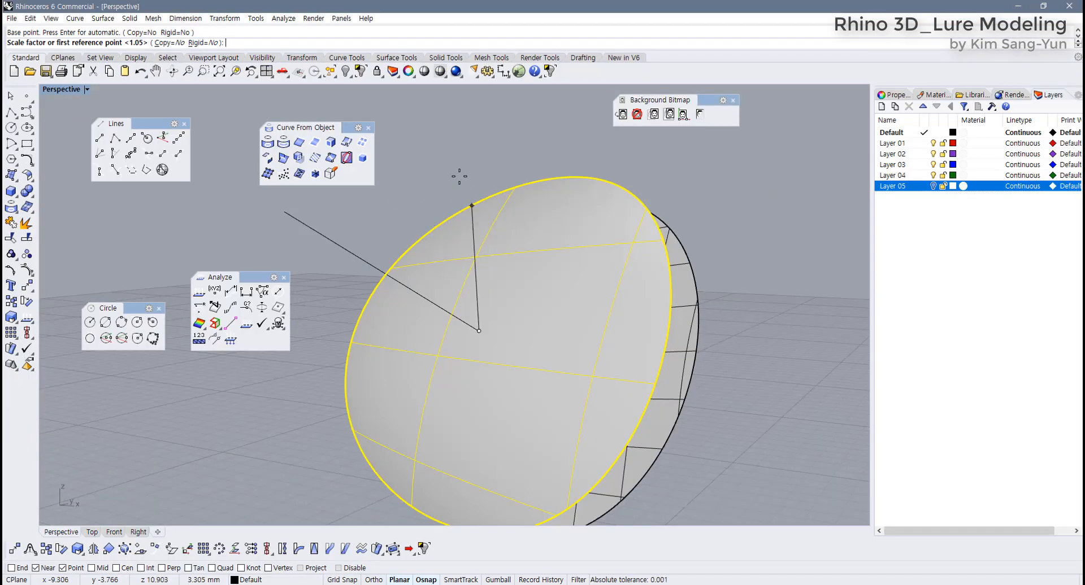
text(0.8)
key(Return)
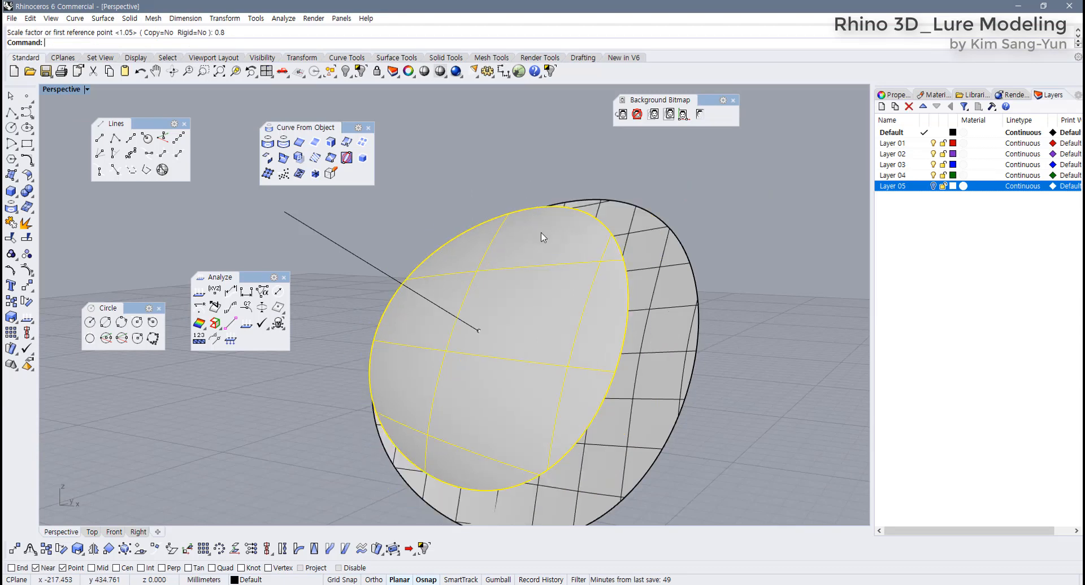
right_drag(544, 235, 607, 296)
Undo the last scaling, then scale the eye surface by 0.95 about its intersection point with the normal line.
key(ctrl+z)
right_click(477, 314)
click(459, 310)
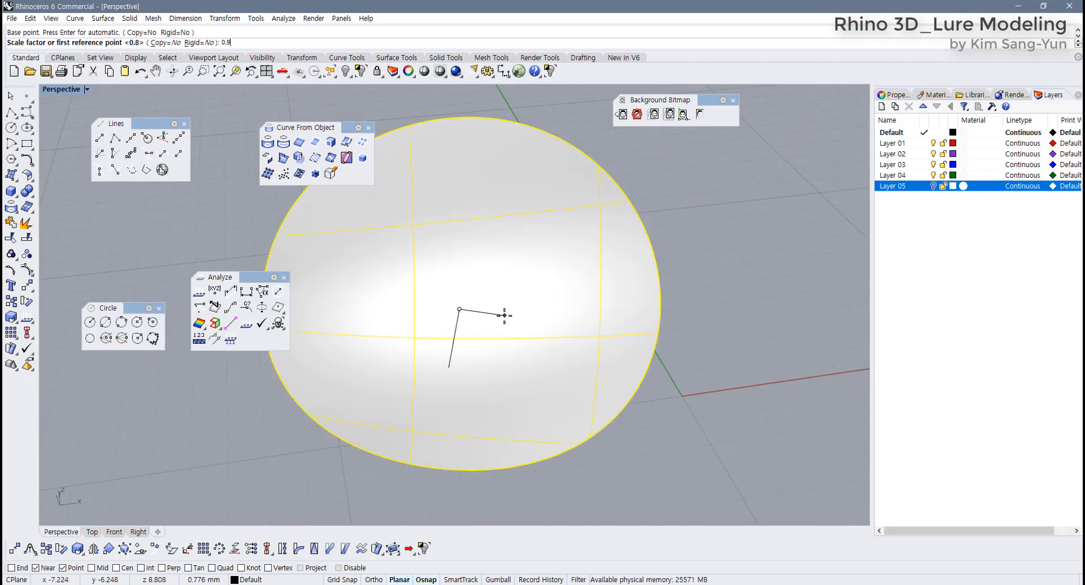
text(0.95)
key(Return)
right_drag(503, 315, 465, 253)
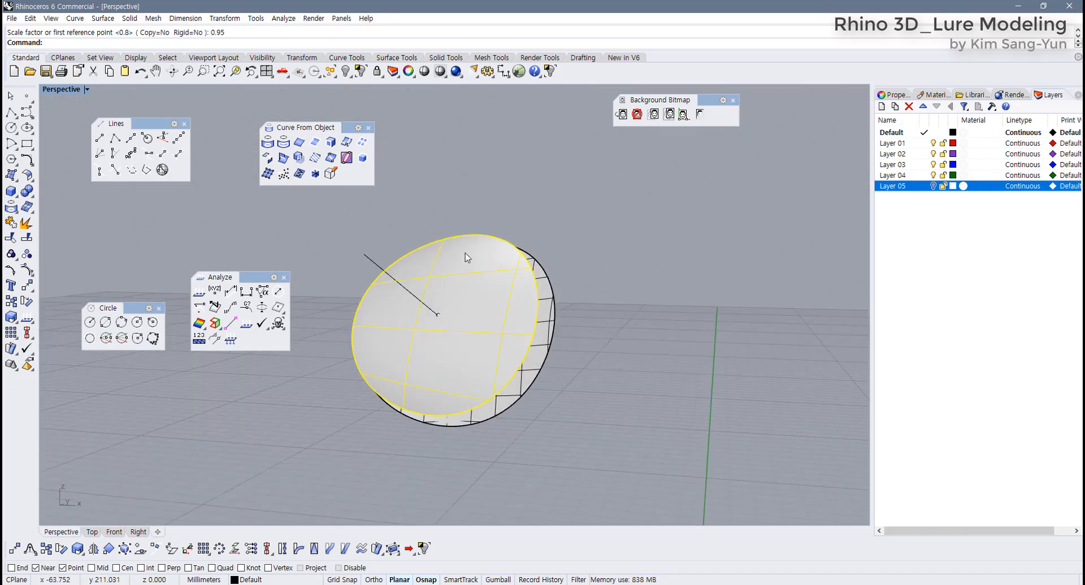
Start a surface blend between the edges of the eye surface and the recess floor.
click(401, 59)
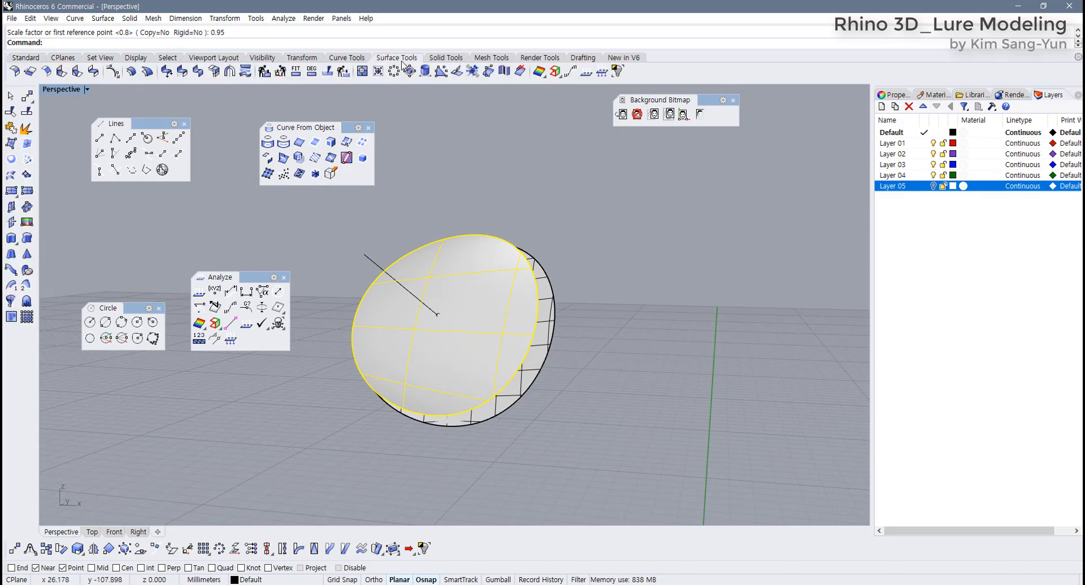
click(93, 72)
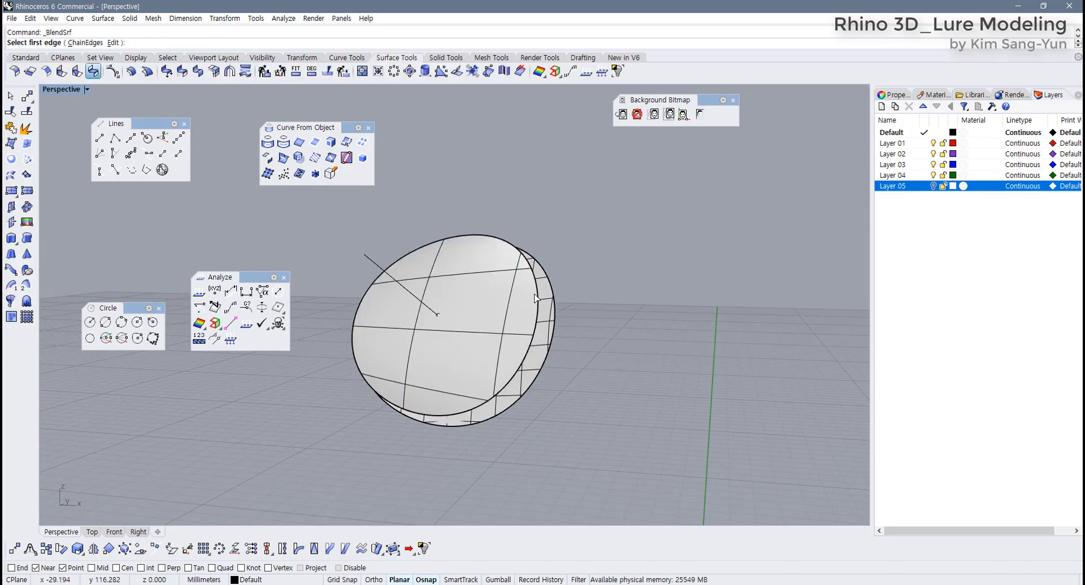
click(538, 300)
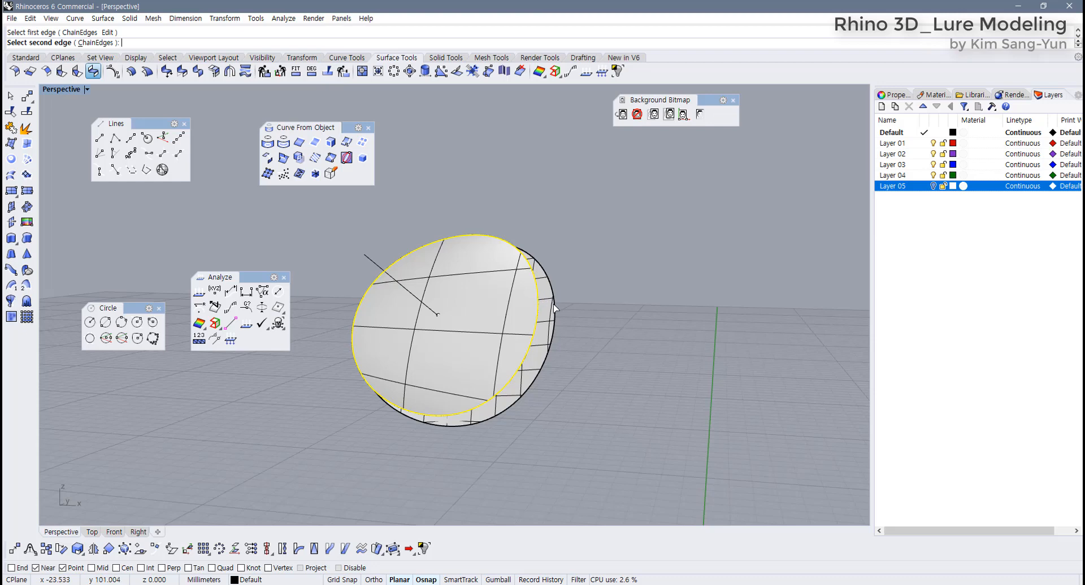
click(554, 308)
key(Return)
right_drag(588, 302, 574, 212)
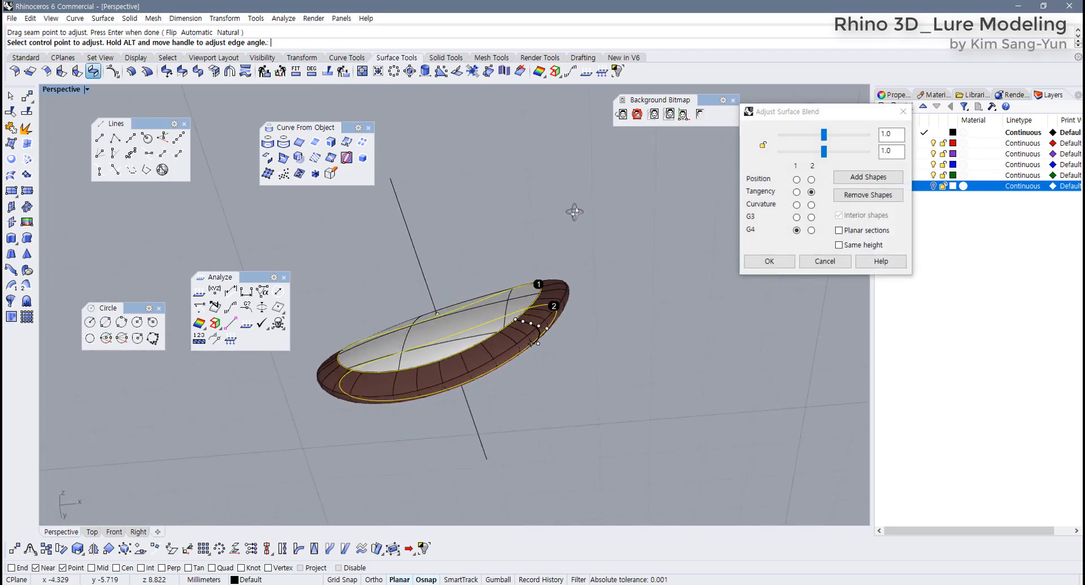
right_drag(643, 291, 577, 331)
Try position, tangency and G3 continuity combinations on the two edges of the surface blend, then abandon the blend.
click(797, 180)
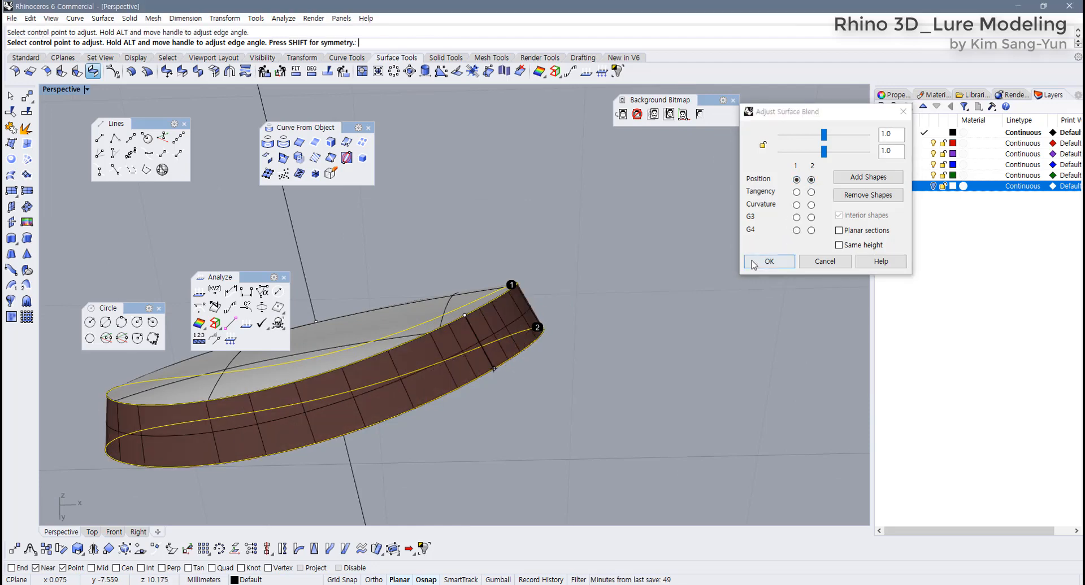
click(797, 192)
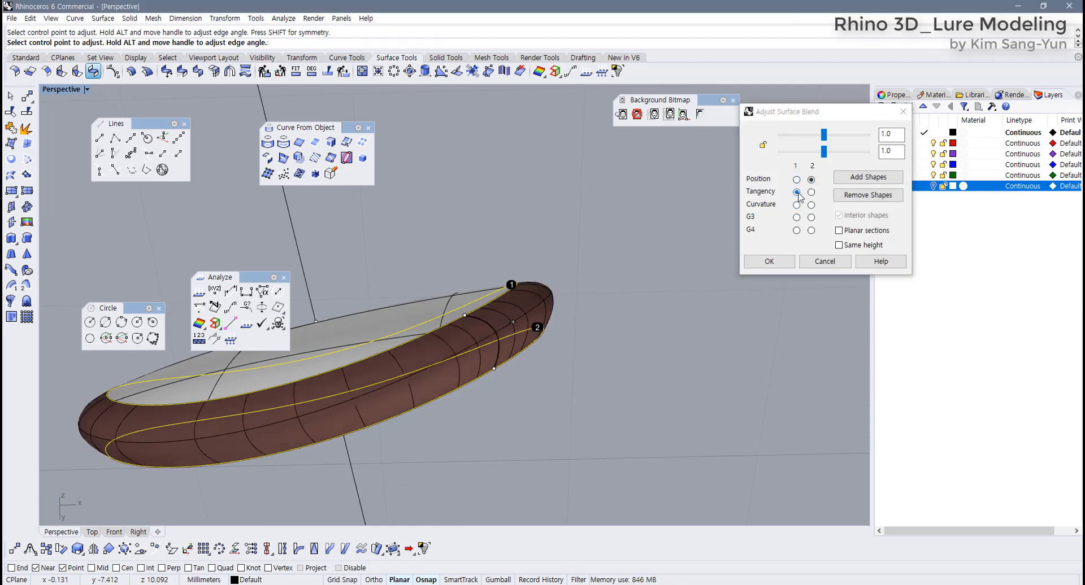
click(812, 218)
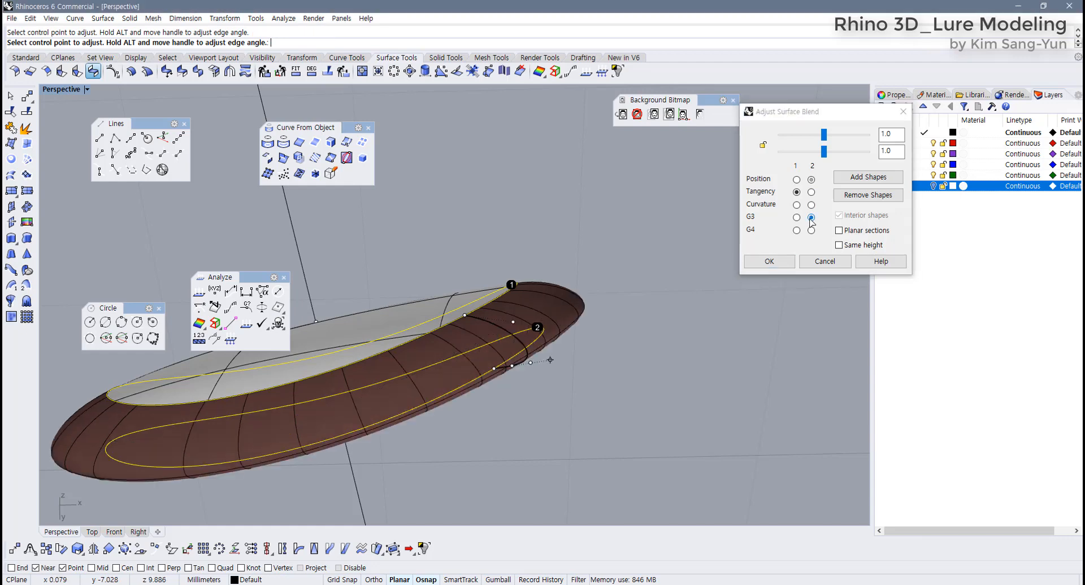
click(796, 218)
click(812, 179)
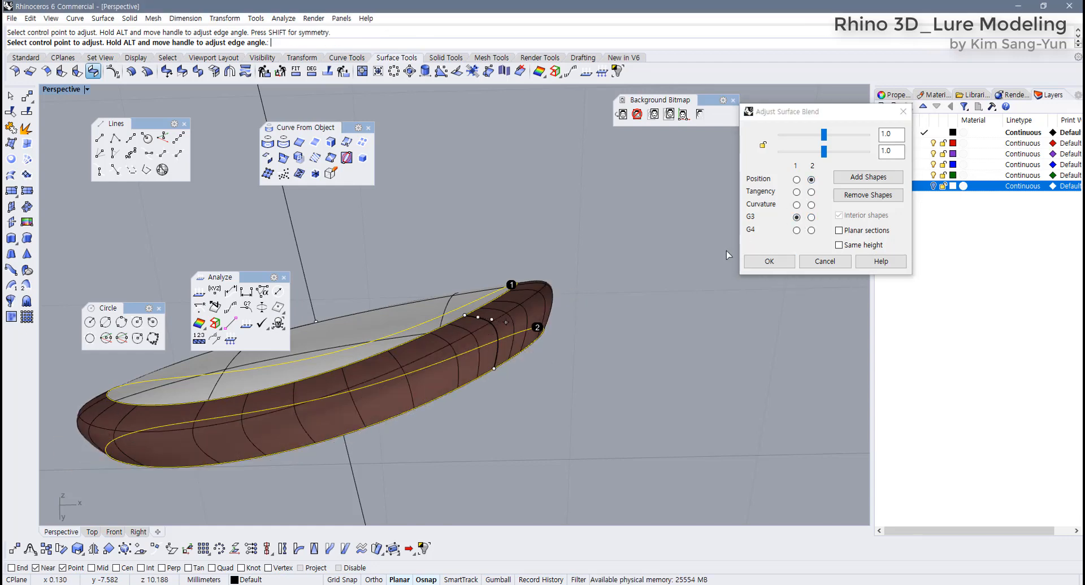
right_drag(685, 270, 683, 275)
click(797, 180)
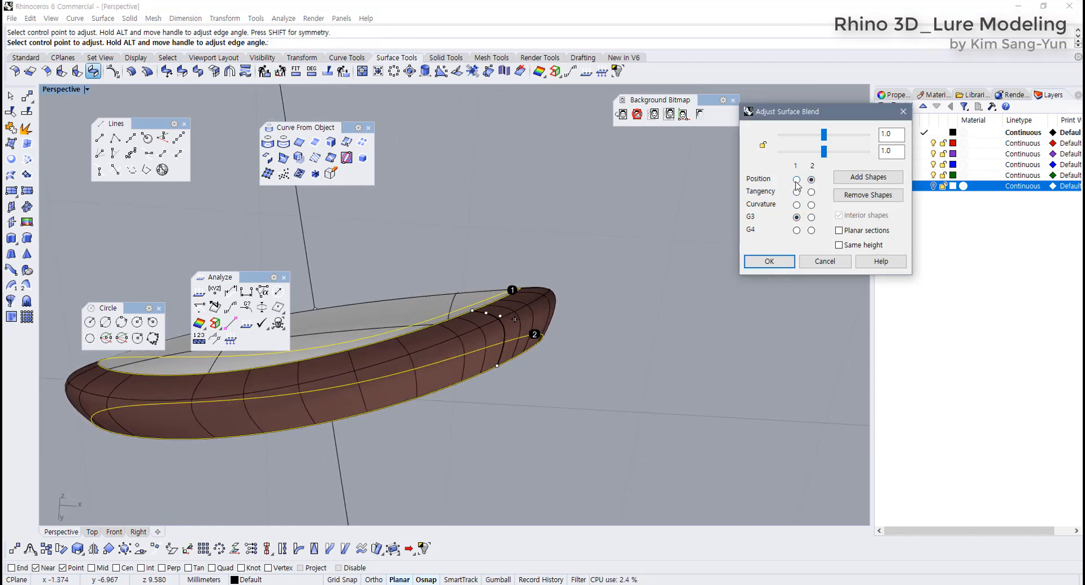
click(797, 192)
click(811, 193)
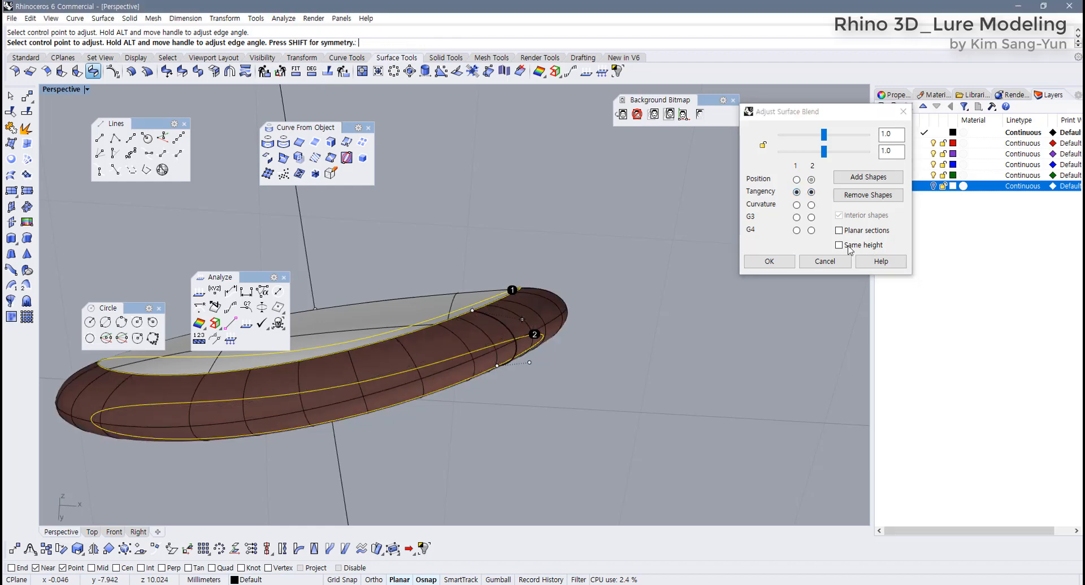
click(807, 264)
Try to loft a side wall between the edges of the eye surface and the recess floor.
mouse_move(557, 330)
right_down()
mouse_move(528, 365)
mouse_move(511, 354)
mouse_move(547, 301)
mouse_move(556, 319)
right_up()
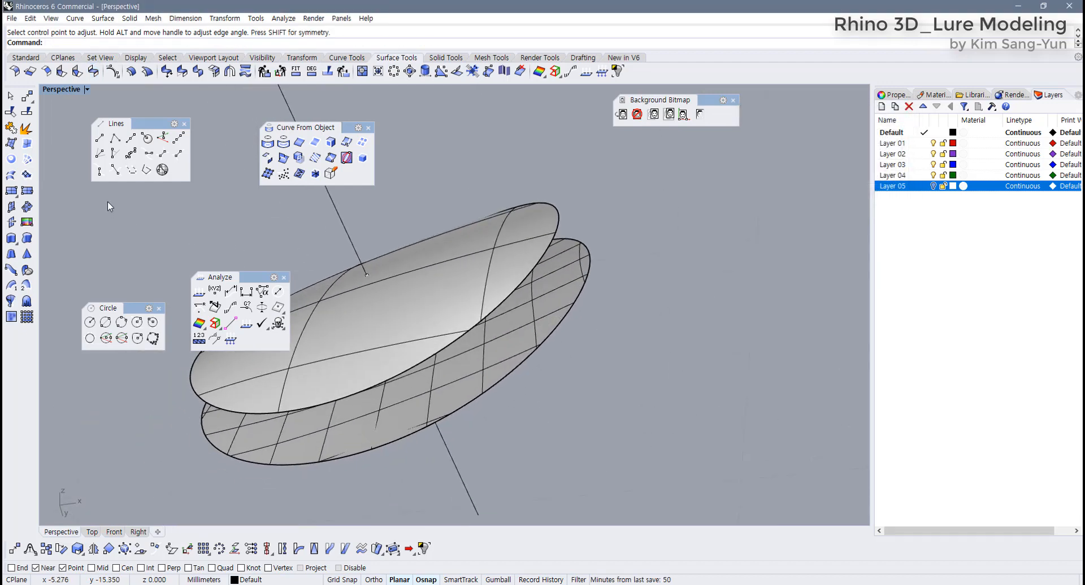
click(10, 175)
click(433, 357)
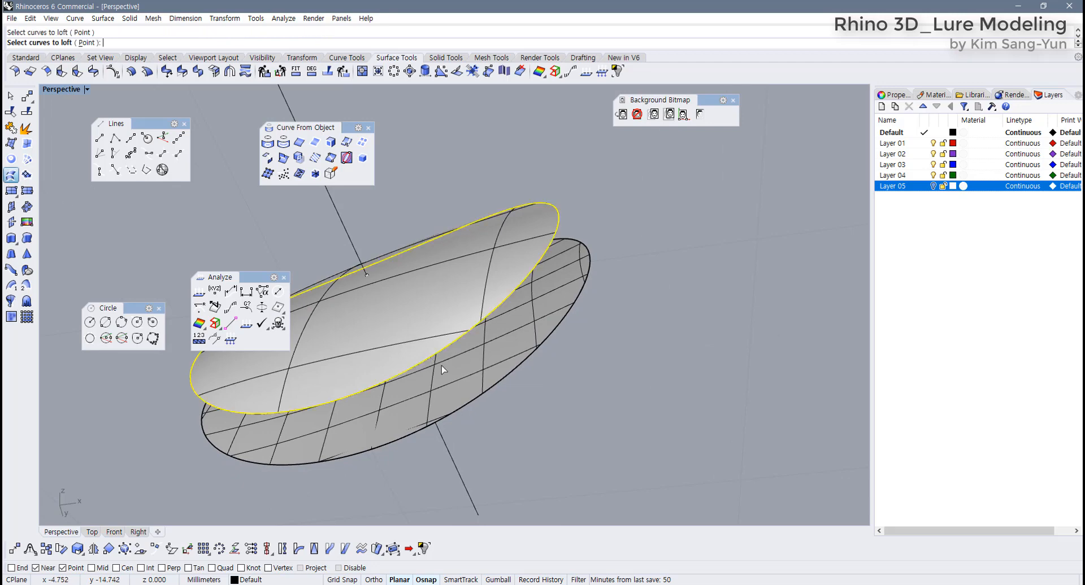
click(475, 399)
key(Return)
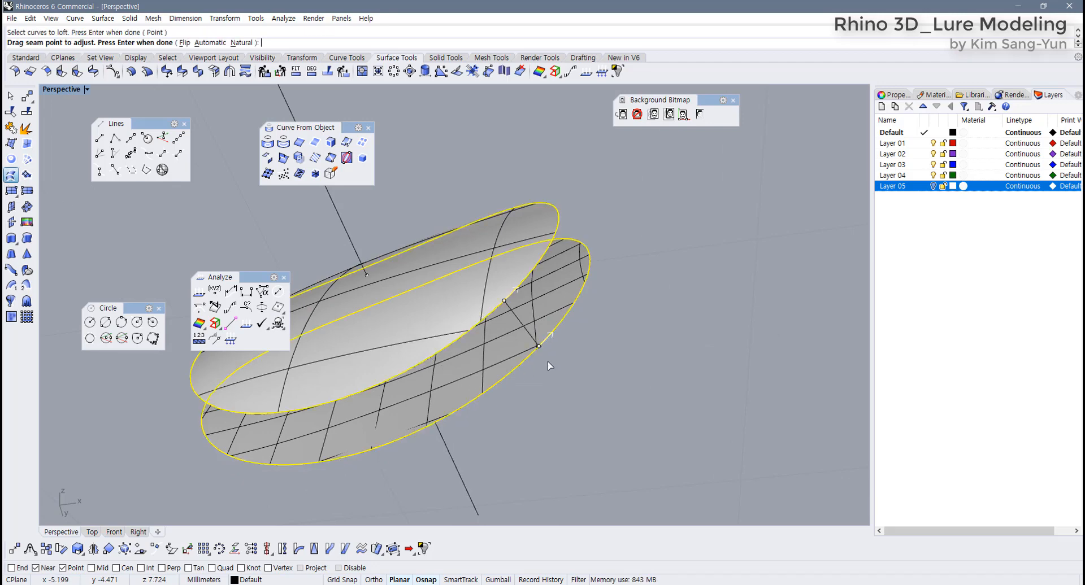
key(Return)
right_drag(547, 362, 271, 365)
click(691, 338)
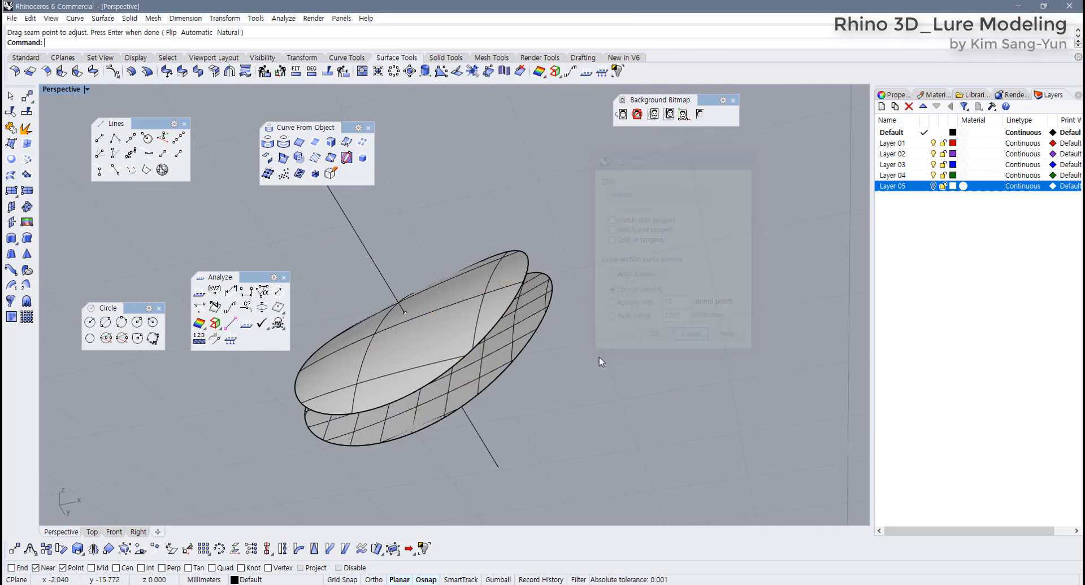
Create a surface blend from the eye surface's edge to the recess floor's edge with Position continuity at both ends.
click(112, 71)
click(487, 337)
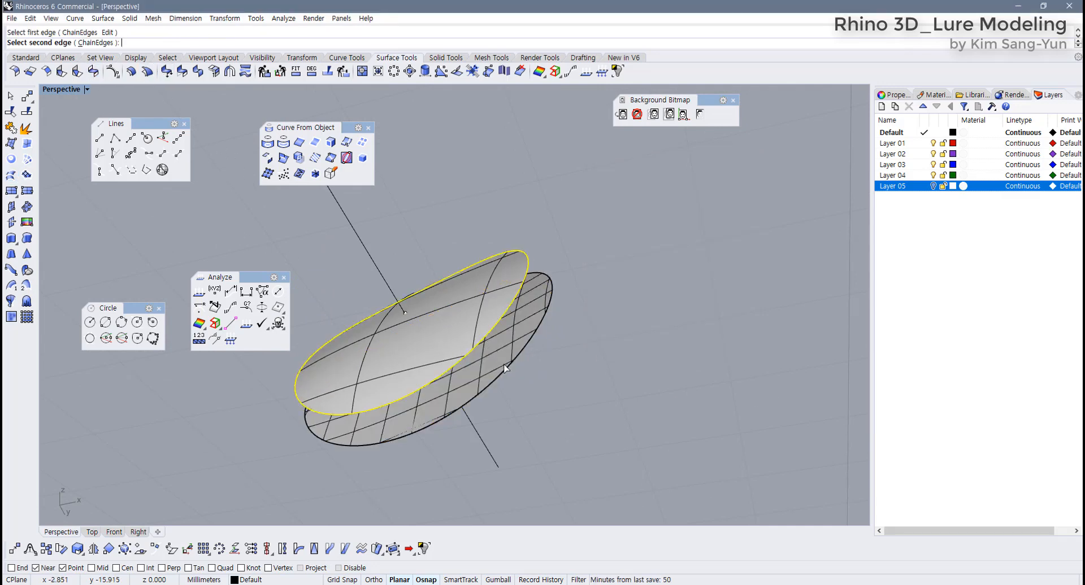
click(507, 367)
key(Return)
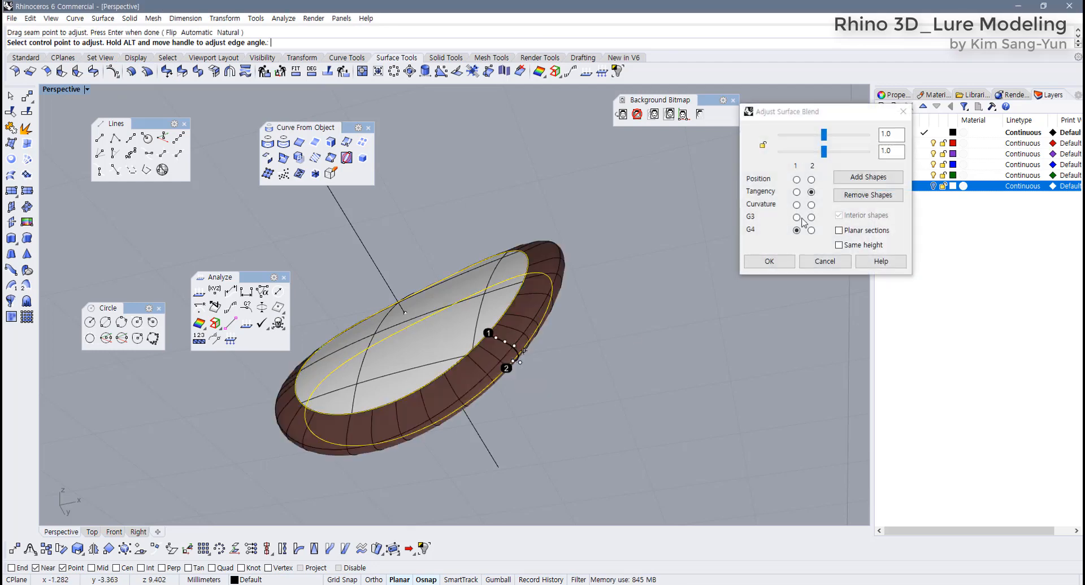
click(796, 180)
click(811, 179)
right_drag(531, 397, 385, 432)
click(773, 264)
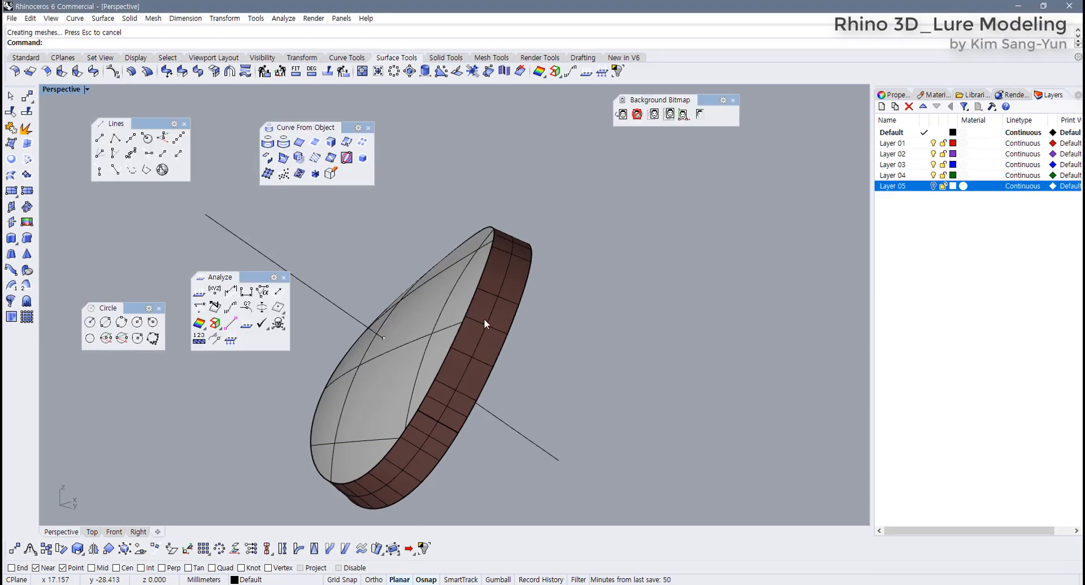
Delete the blend surface between the eye surface and the recess floor.
click(484, 319)
key(Delete)
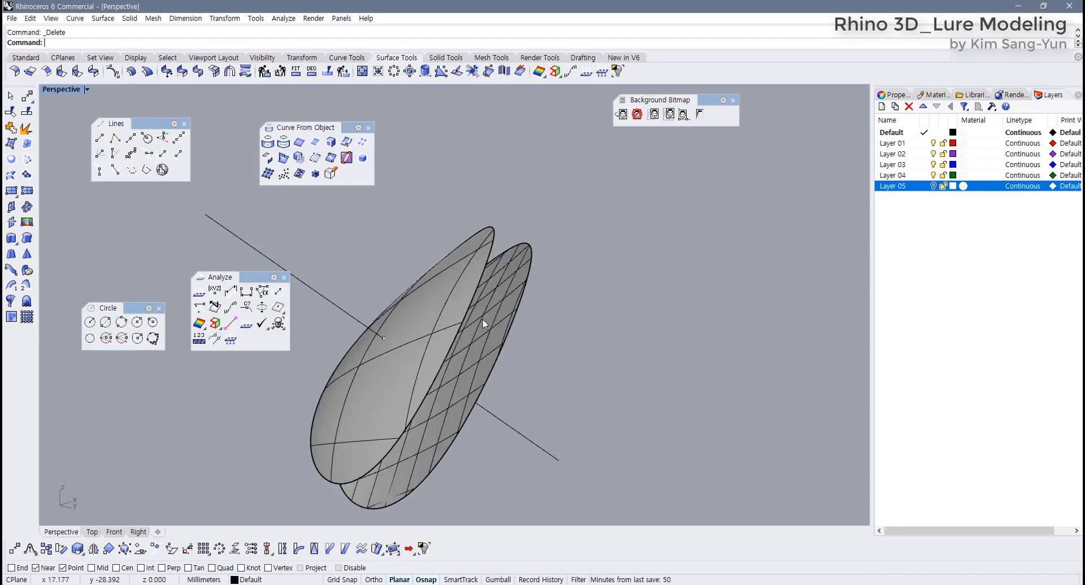
scroll(484, 319, down, 4)
shift+right_drag(484, 320, 498, 286)
scroll(455, 311, up, 4)
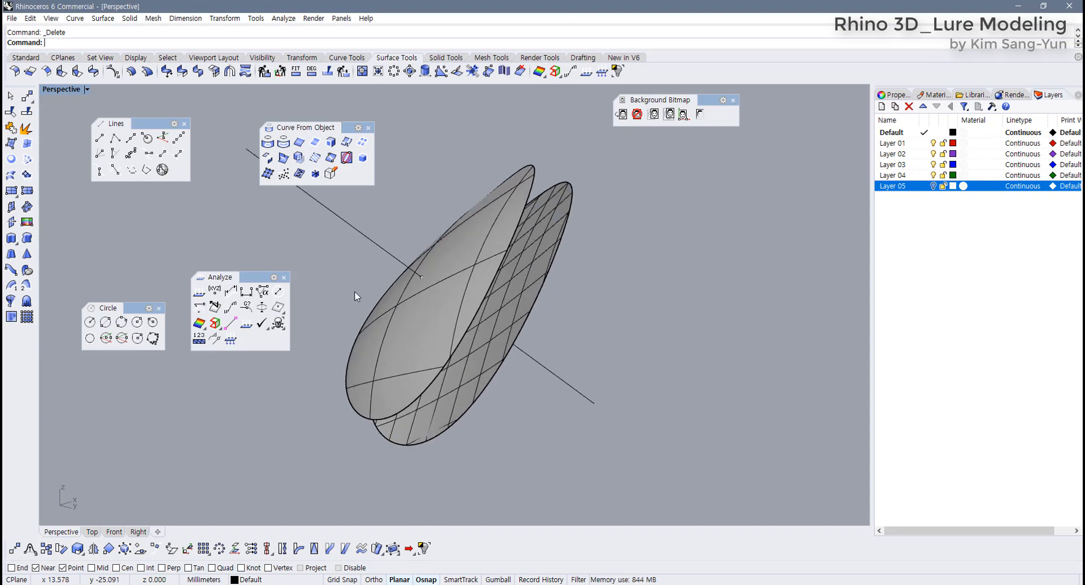
Start a polyline and set the object snaps to use End and stop using Near.
click(26, 57)
click(10, 112)
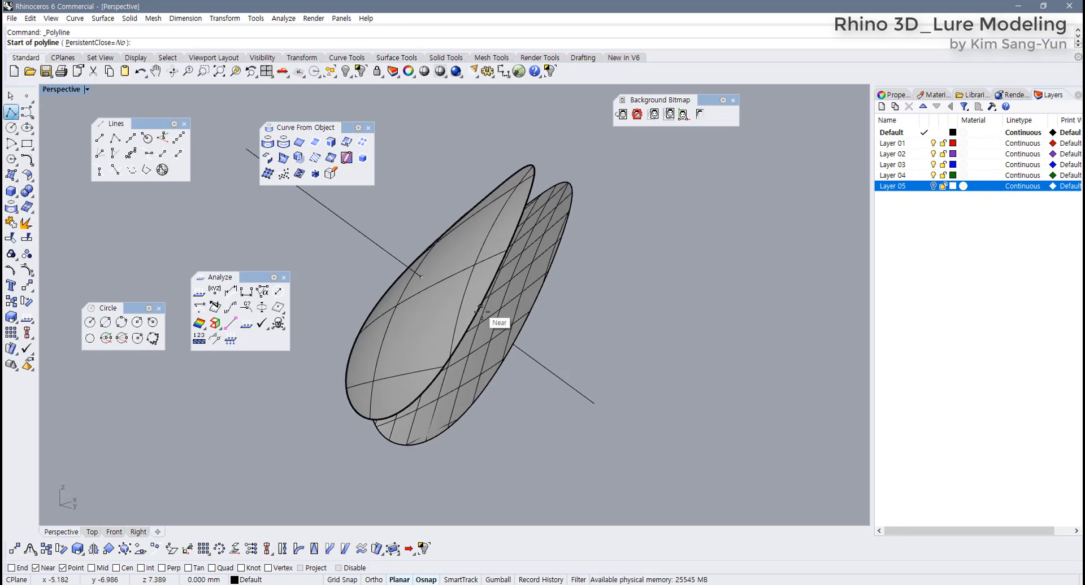
right_drag(297, 489, 472, 417)
click(12, 569)
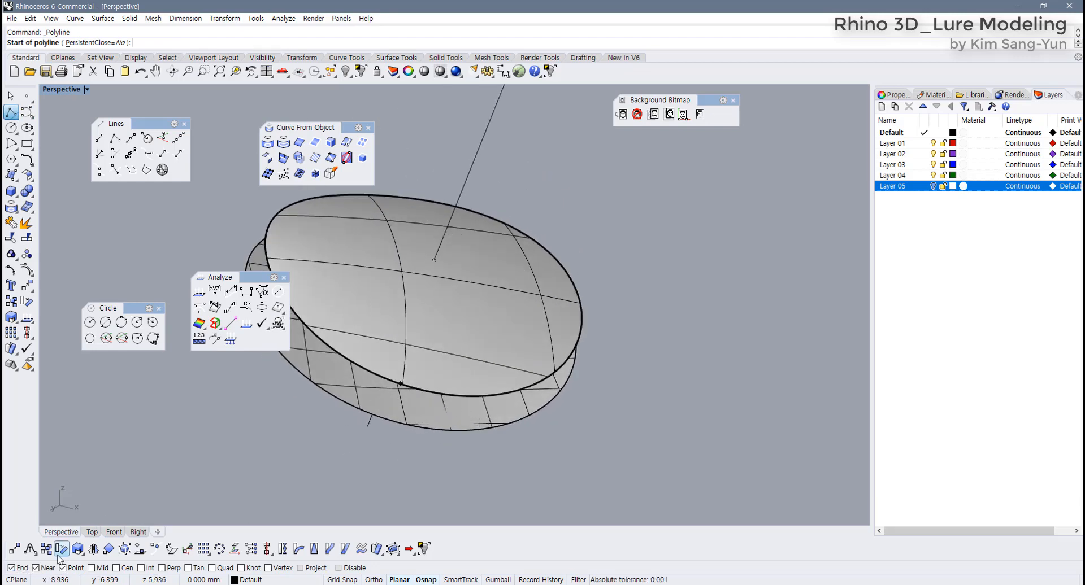
click(41, 568)
right_drag(363, 368, 416, 334)
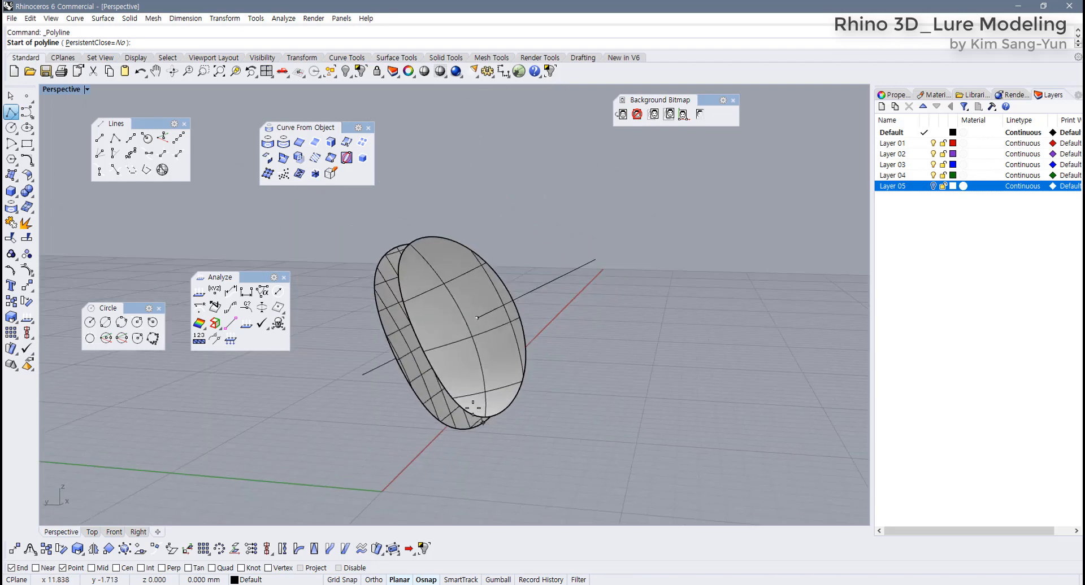
right_drag(416, 239, 416, 228)
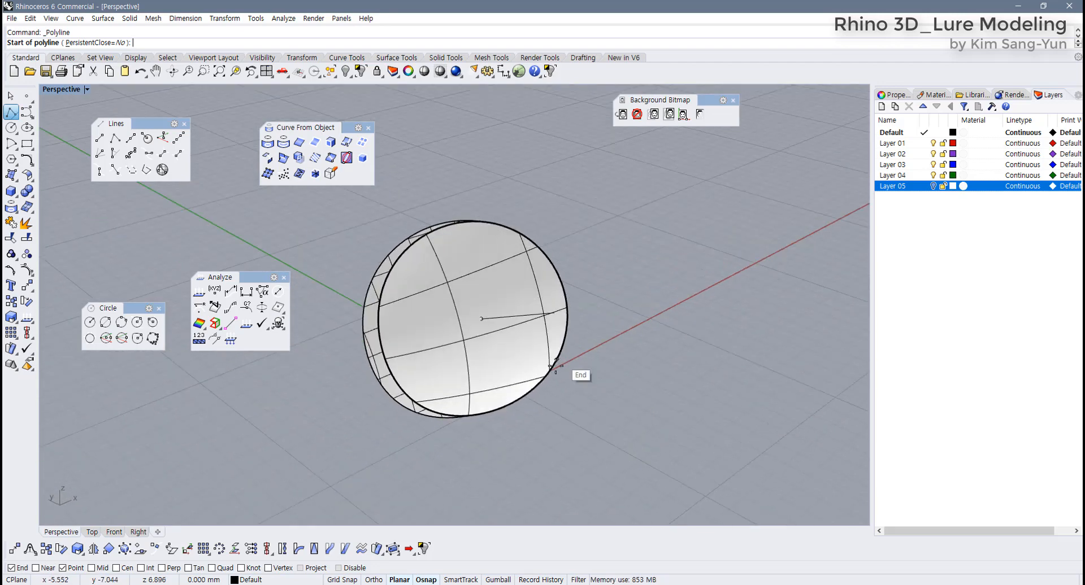
right_drag(567, 361, 472, 302)
scroll(532, 378, up, 6)
click(519, 368)
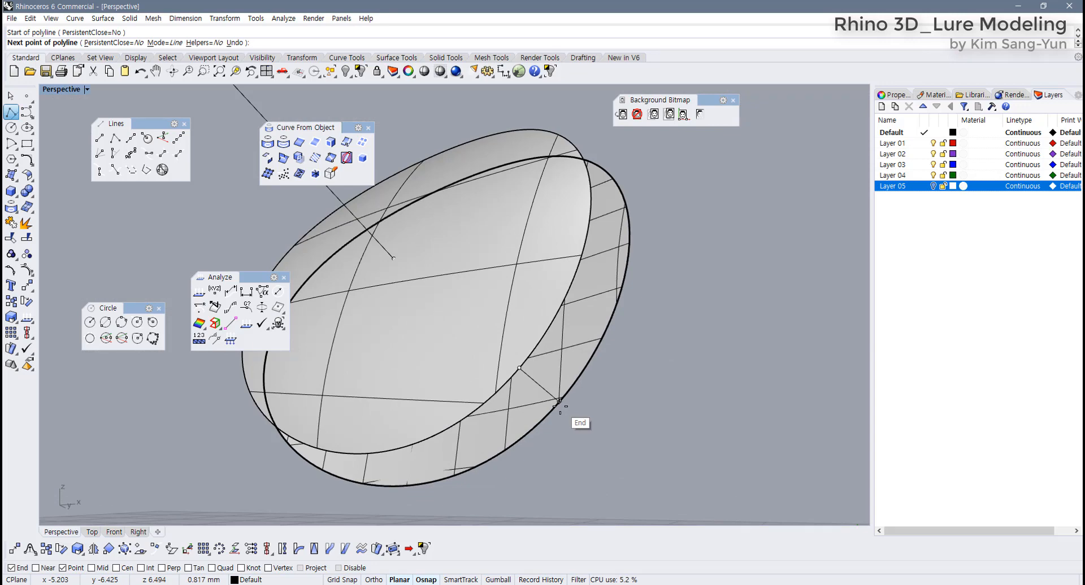
key(Escape)
Show all edges of the eye surface and the recess floor with Edge Analysis to locate their seam points.
click(516, 362)
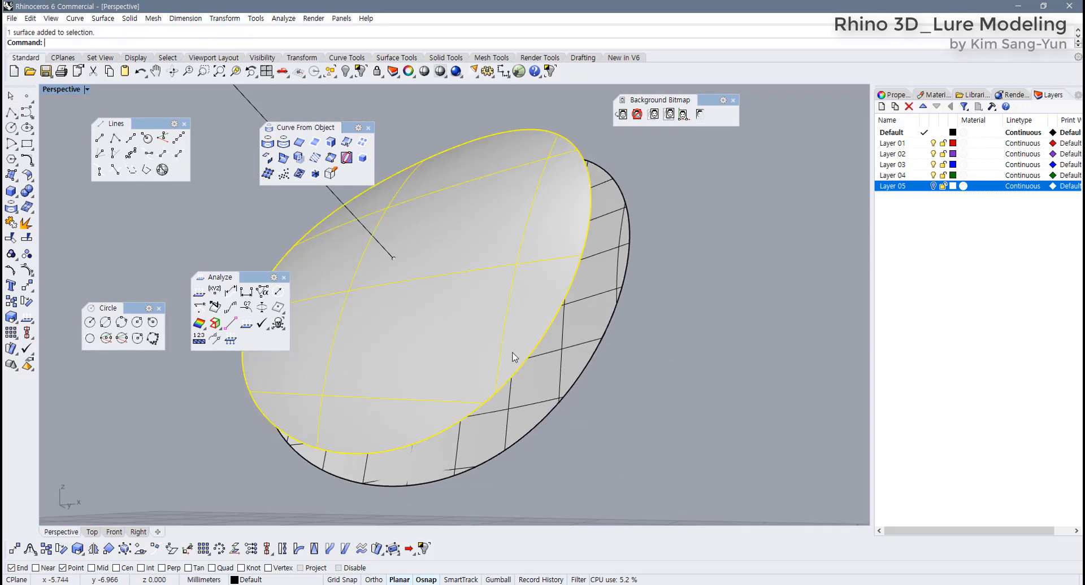
click(215, 324)
right_drag(496, 389, 508, 418)
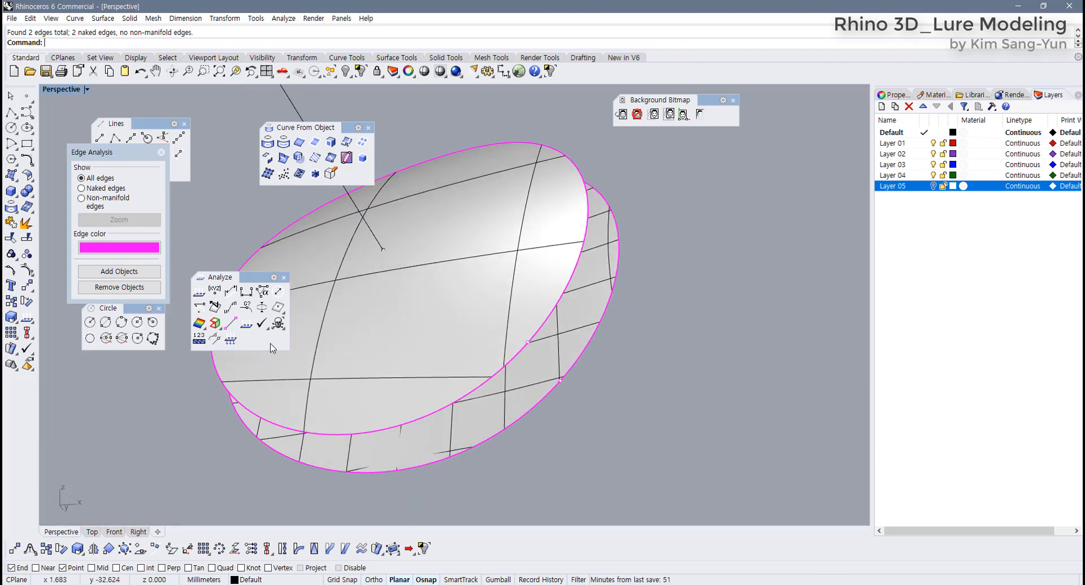
Draw a straight polyline from the eye surface's edge seam point to the recess floor's seam point, then end the edge analysis.
click(11, 112)
click(528, 342)
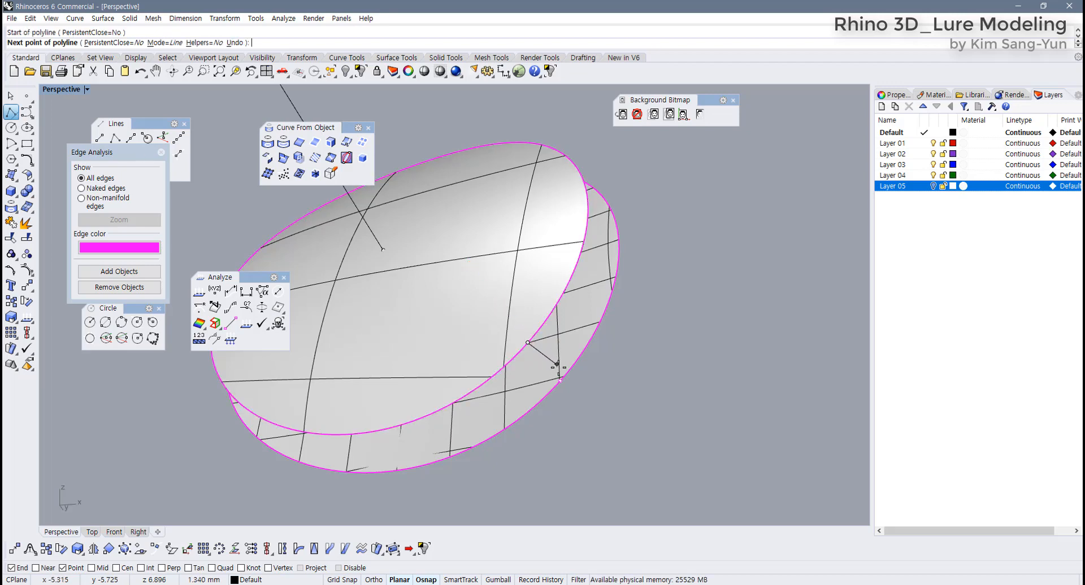
click(559, 379)
key(Return)
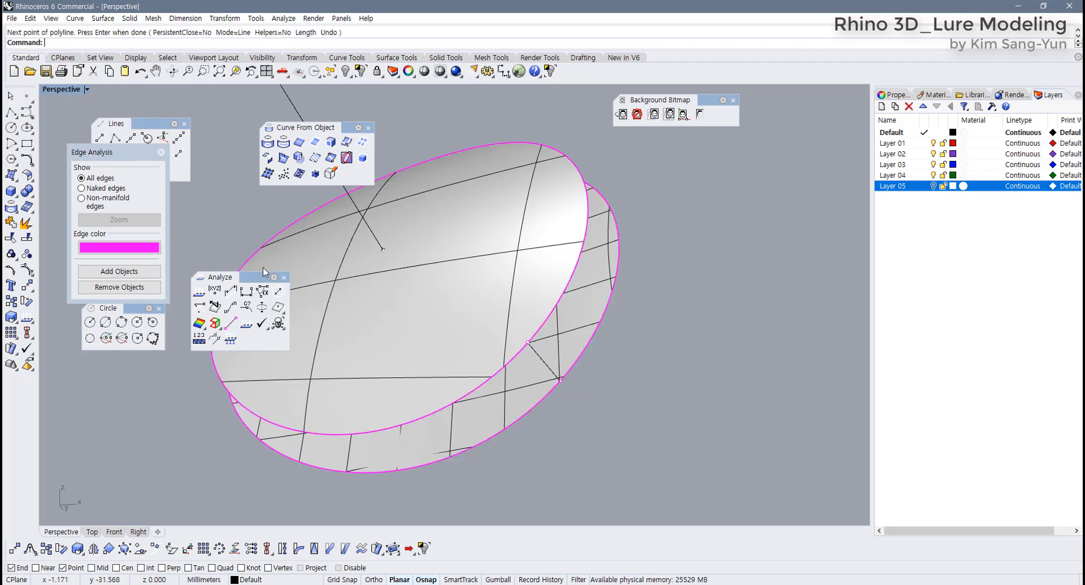
click(161, 152)
shift+right_drag(637, 356, 643, 356)
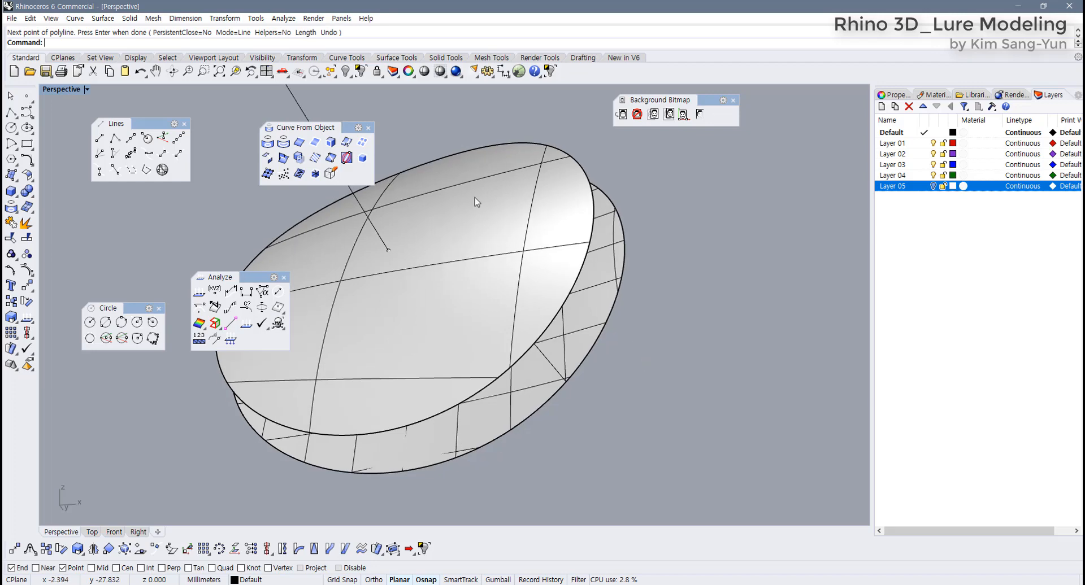
Sweep the connecting line along the eye surface's and recess floor's edges as a closed two-rail sweep with unchanged cross sections.
click(401, 58)
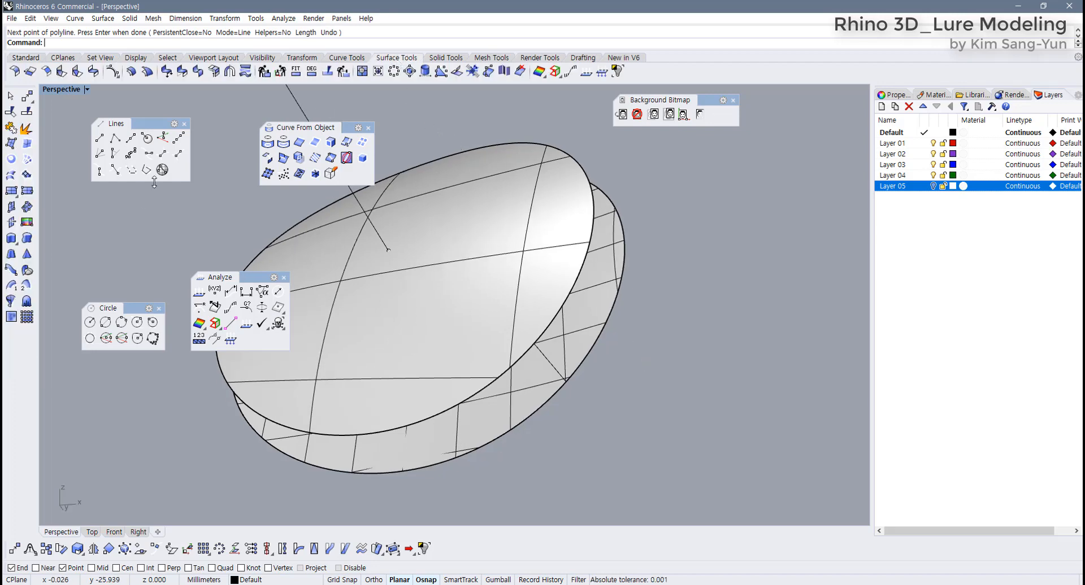
click(26, 287)
click(525, 361)
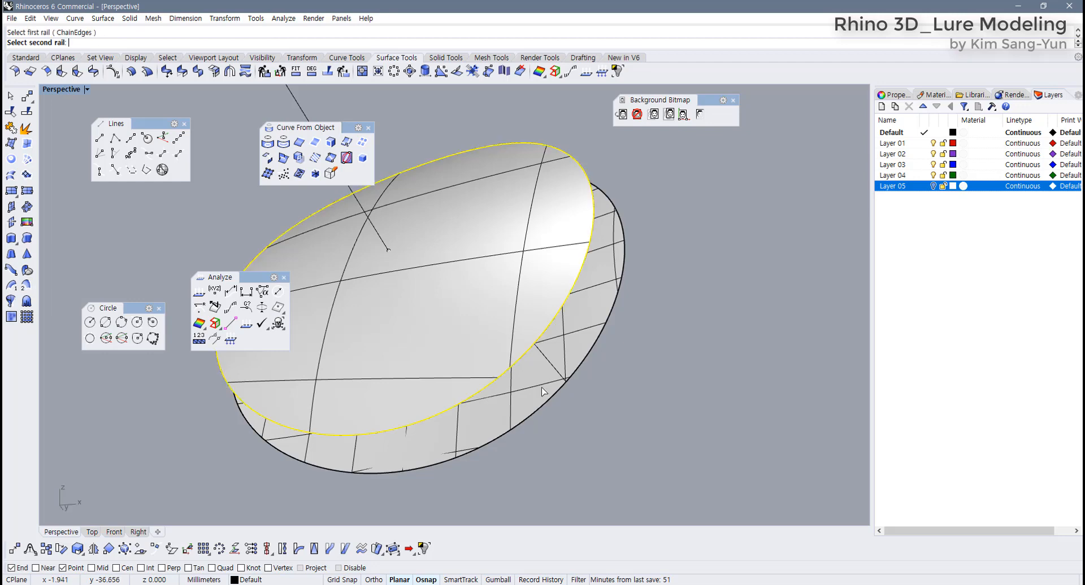
click(552, 399)
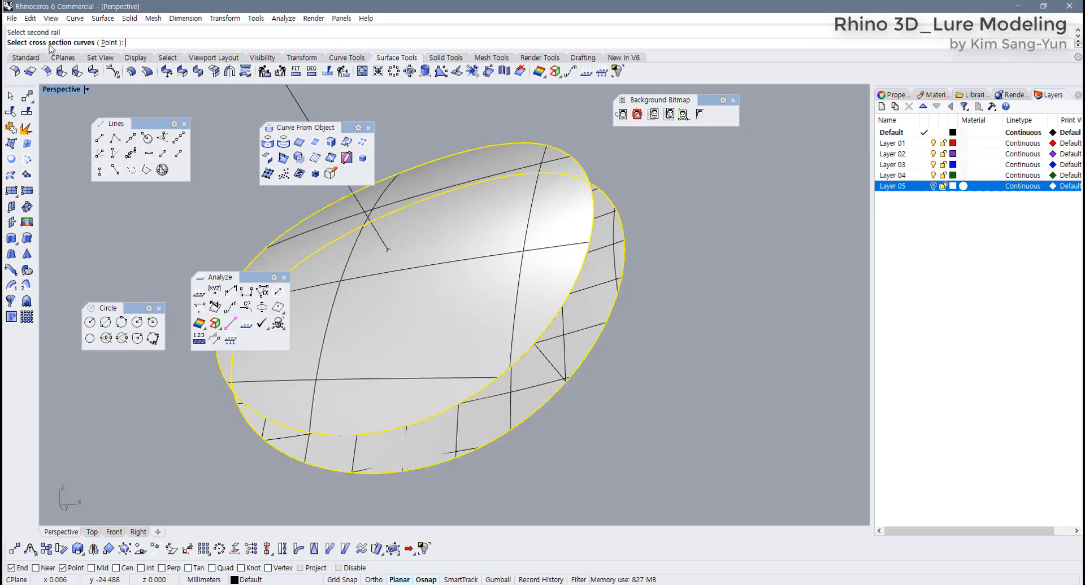
click(550, 368)
key(Return)
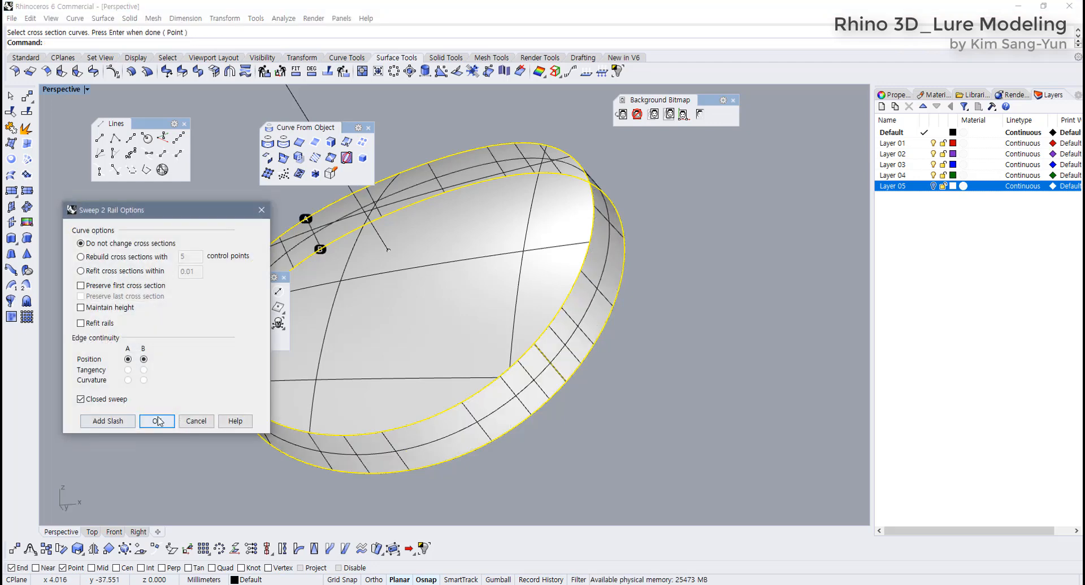
click(158, 421)
Join the swept side wall with the eye surface.
right_drag(695, 431, 483, 383)
scroll(525, 367, up, 2)
click(546, 365)
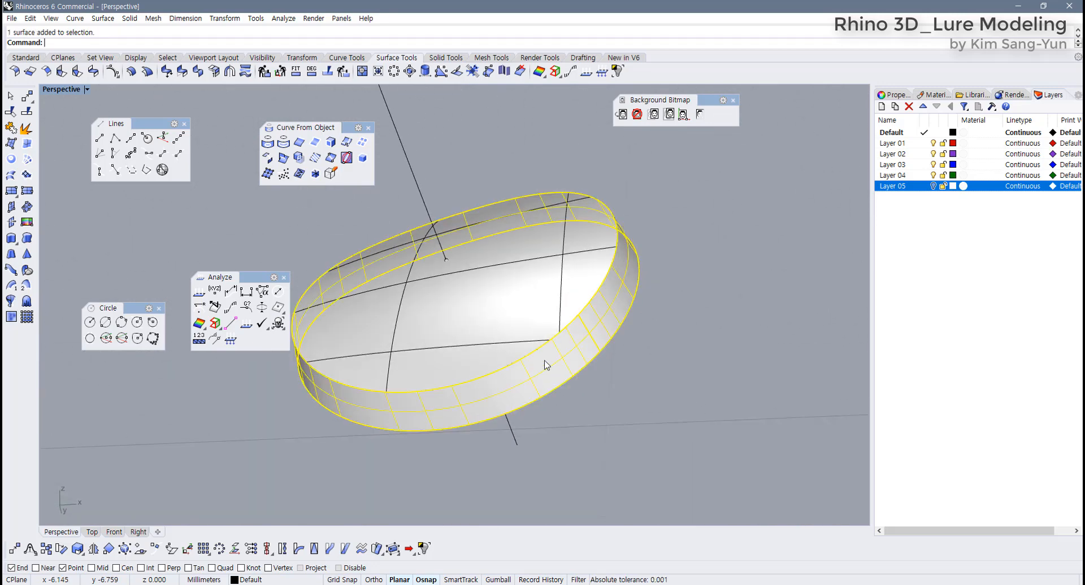
click(523, 310)
key(ctrl+j)
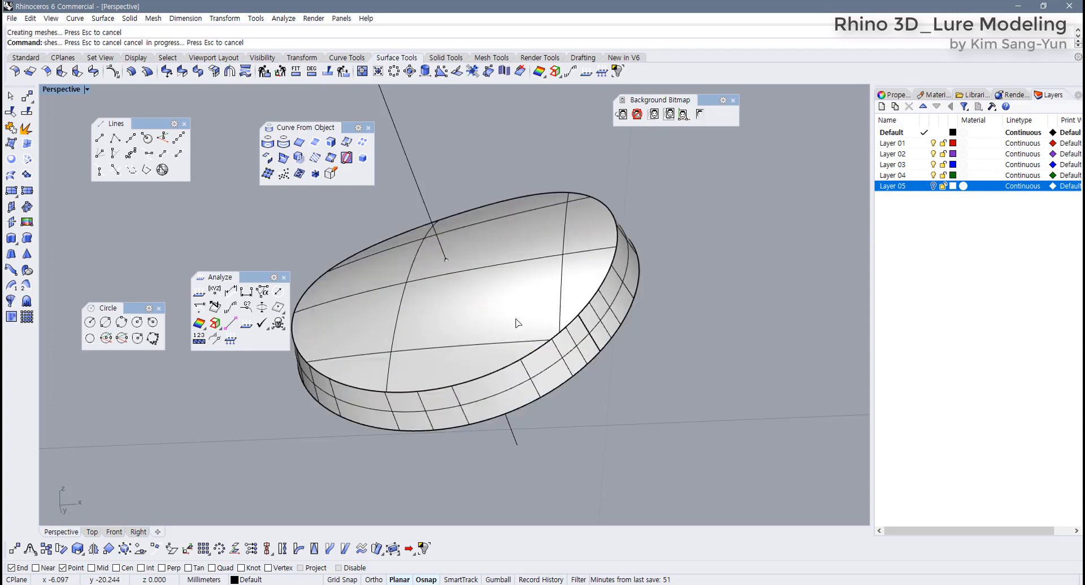
Fillet the joined eye body's outer rim edge with a radius of 0.5.
click(659, 387)
right_drag(659, 386, 571, 268)
click(495, 201)
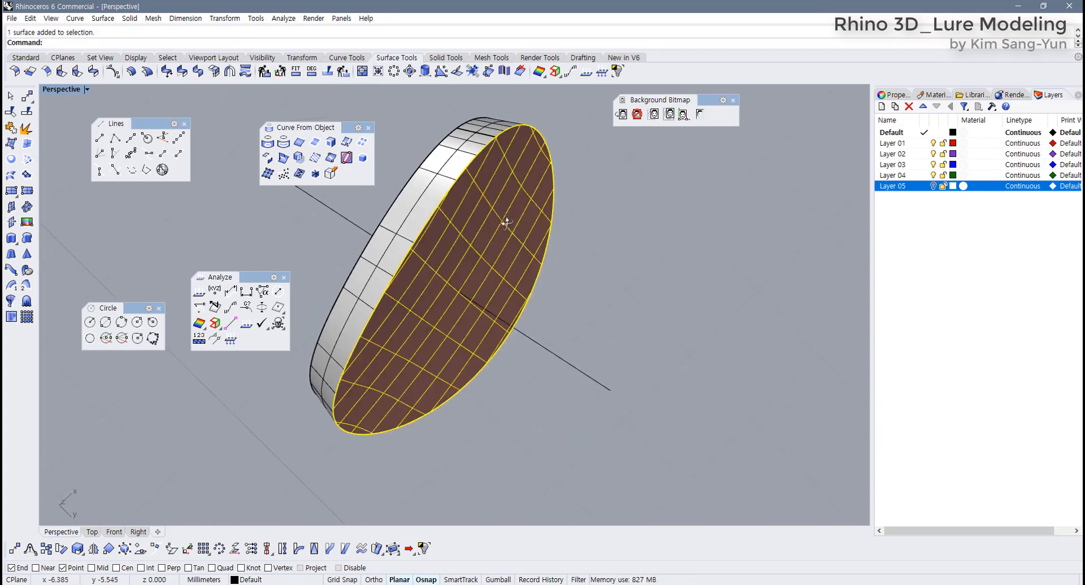
right_drag(506, 218, 453, 307)
click(528, 180)
key(Escape)
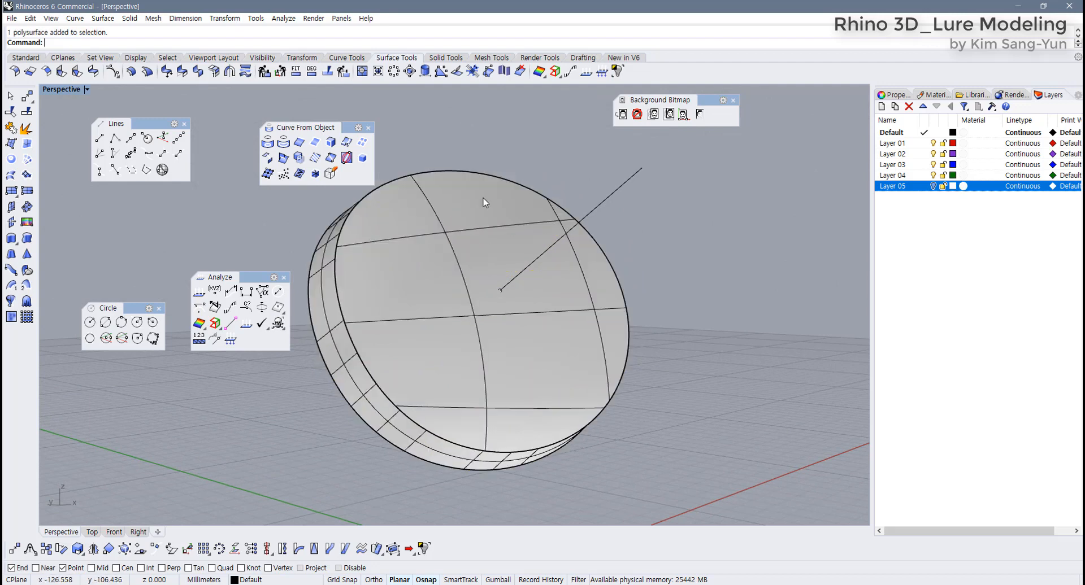
right_drag(485, 203, 421, 146)
click(446, 59)
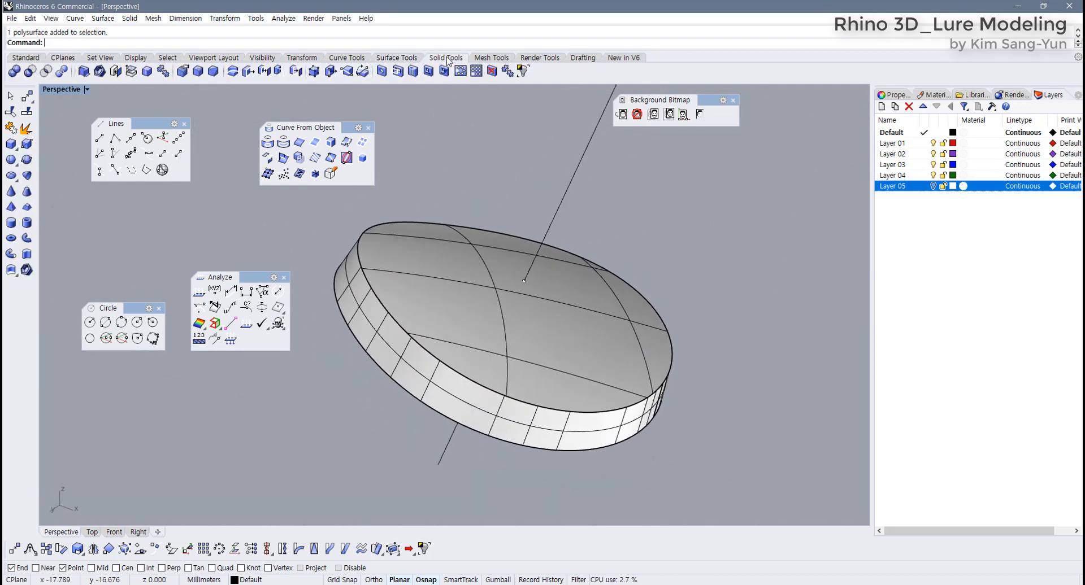
click(196, 72)
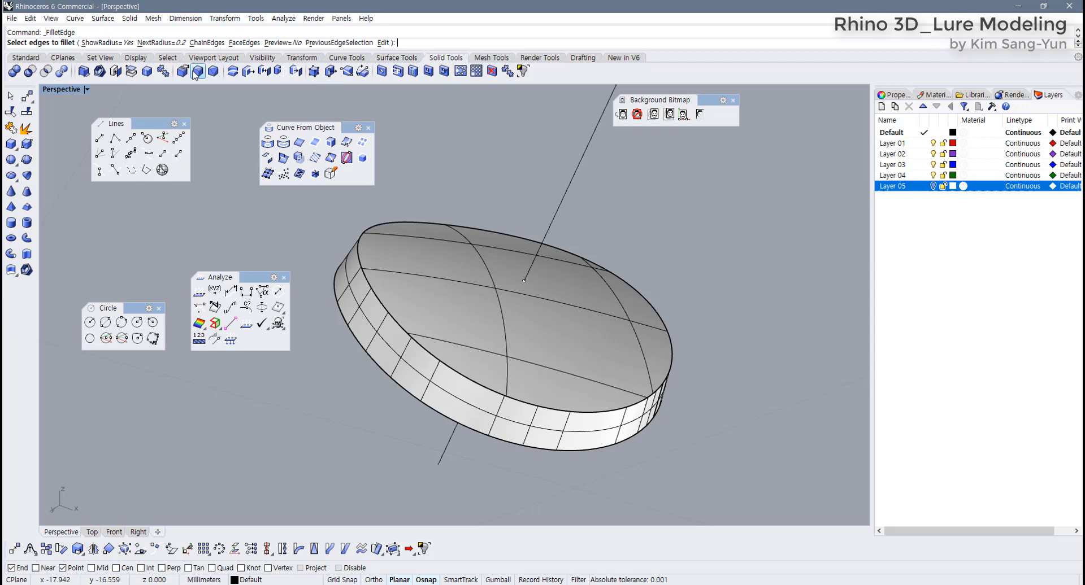
click(379, 224)
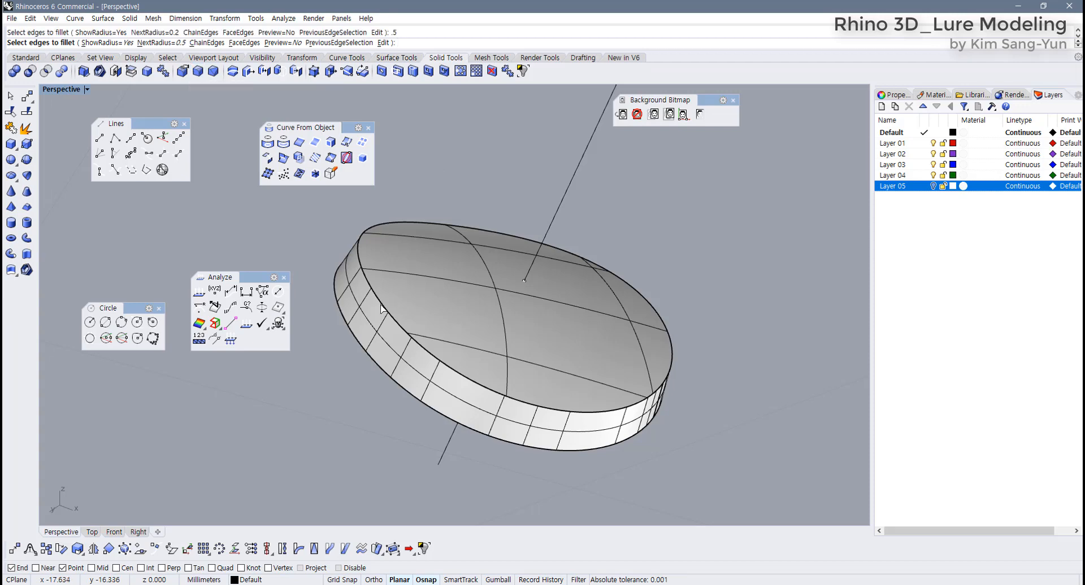
key(Return)
key(Return)
right_drag(395, 305, 380, 265)
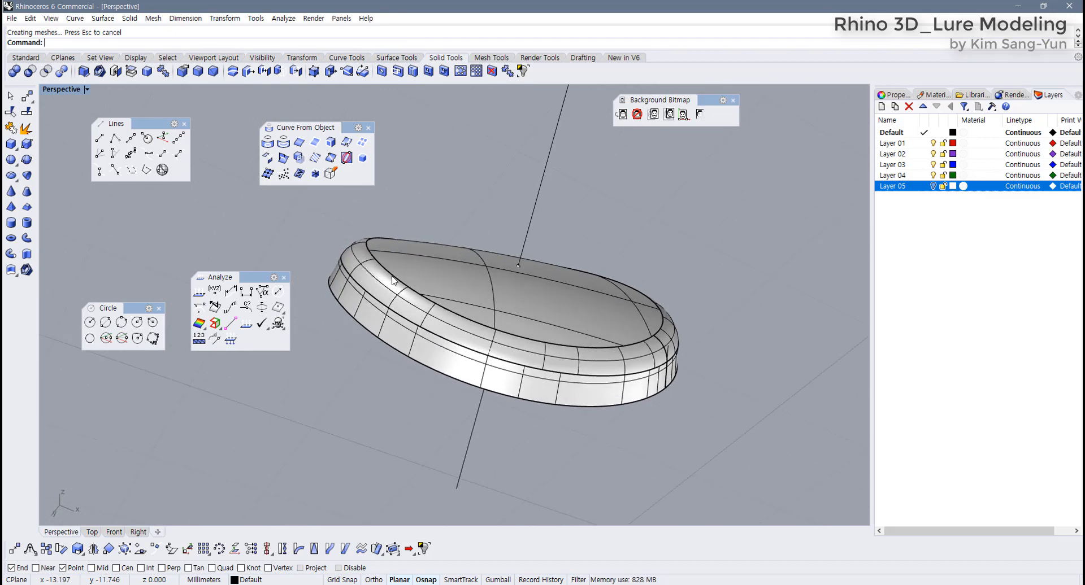
Assign the Default material to the filleted eye body.
right_drag(408, 280, 452, 303)
scroll(489, 314, down, 4)
scroll(474, 312, up, 2)
click(435, 305)
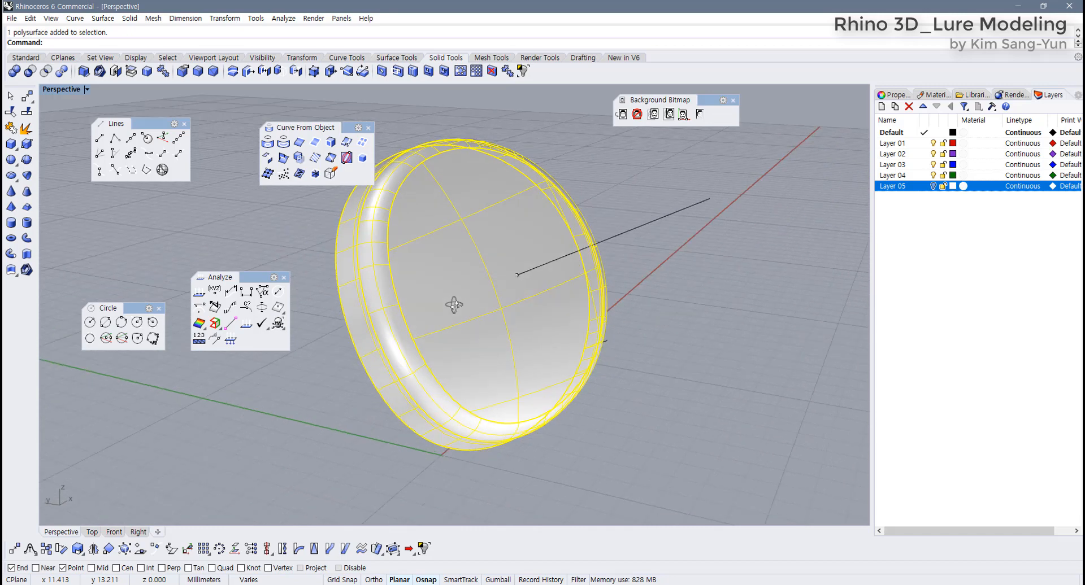
click(1017, 97)
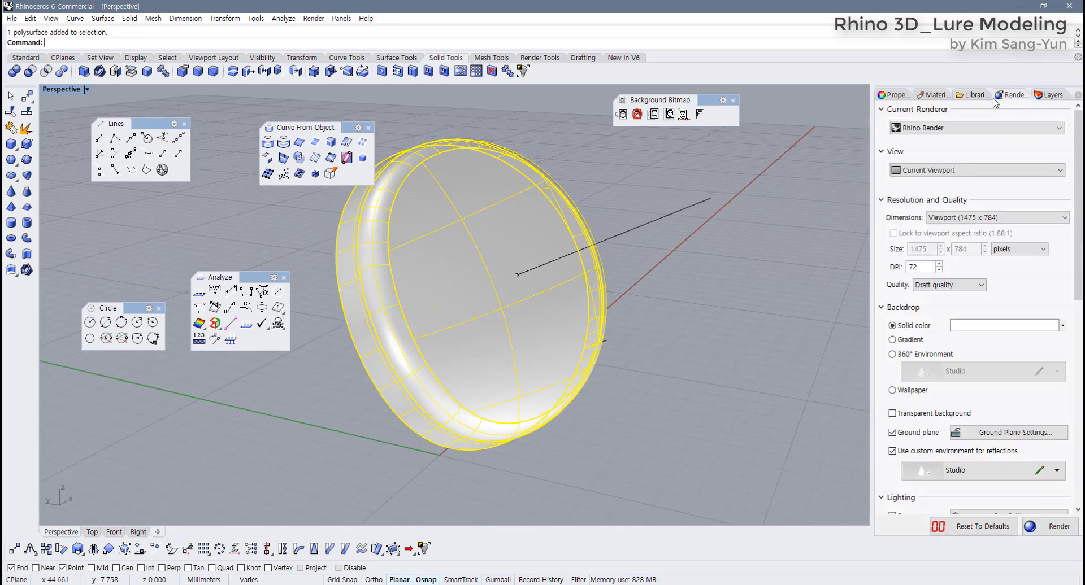
click(894, 95)
click(935, 96)
click(895, 96)
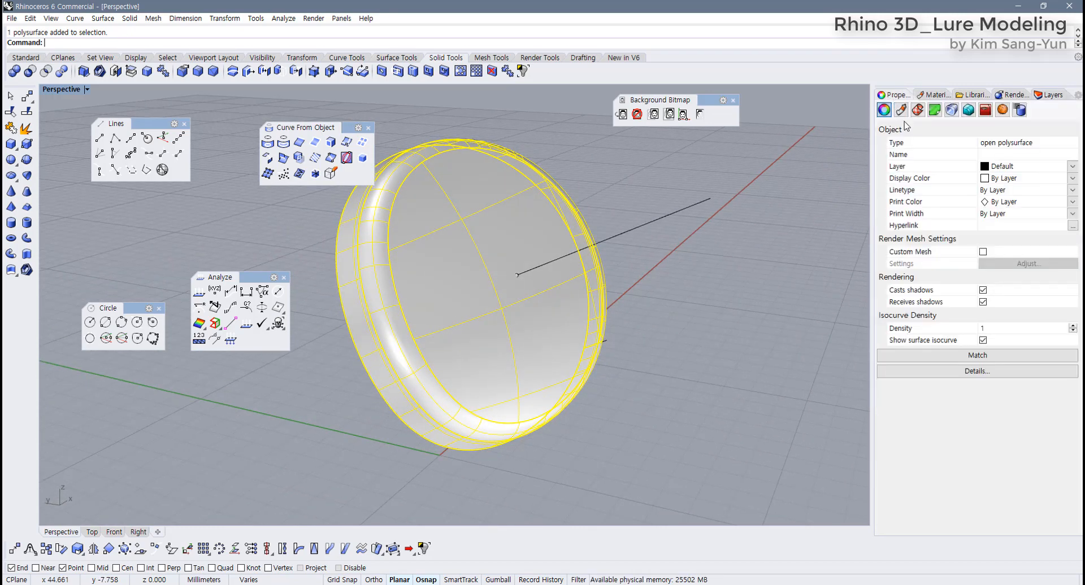
click(901, 110)
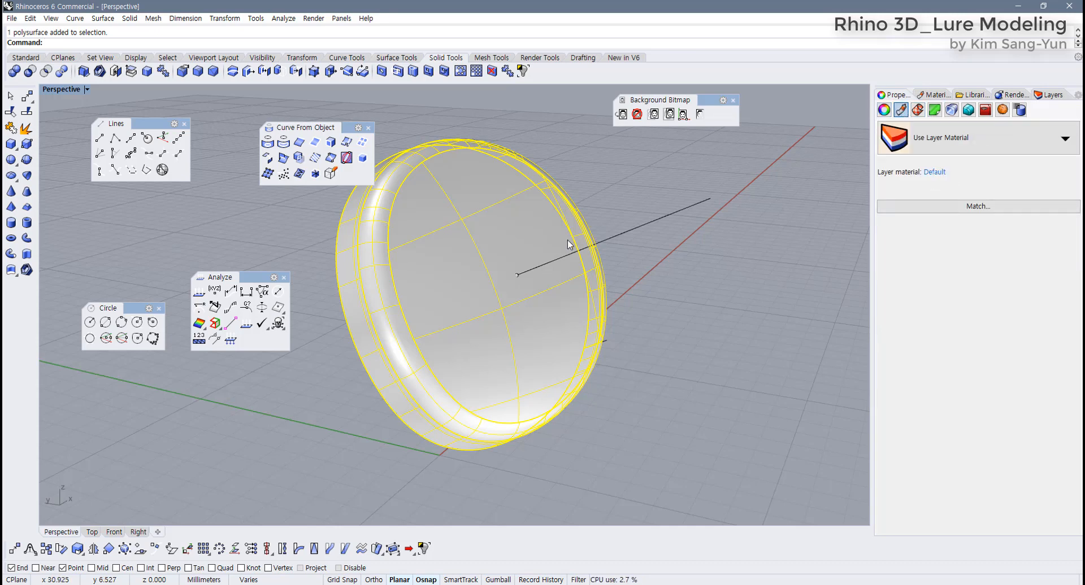
click(1011, 146)
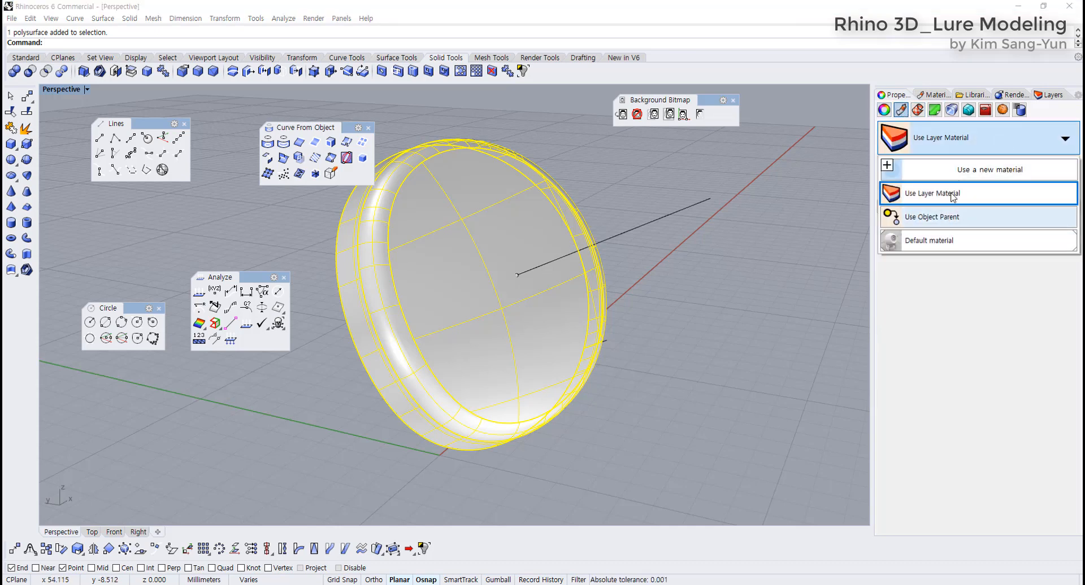
click(951, 241)
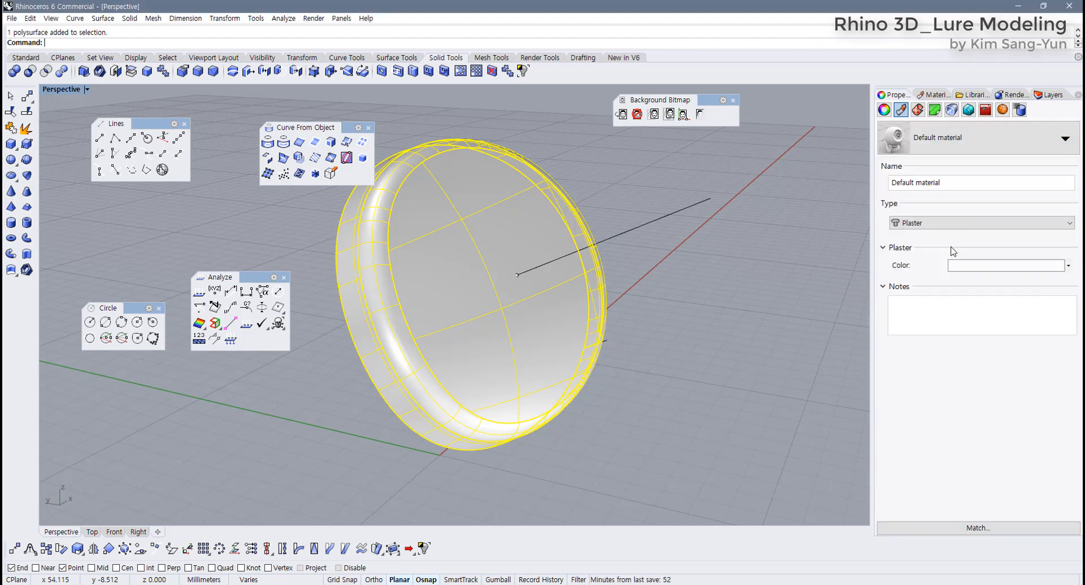
Change the eye body's material type to Glass.
click(968, 223)
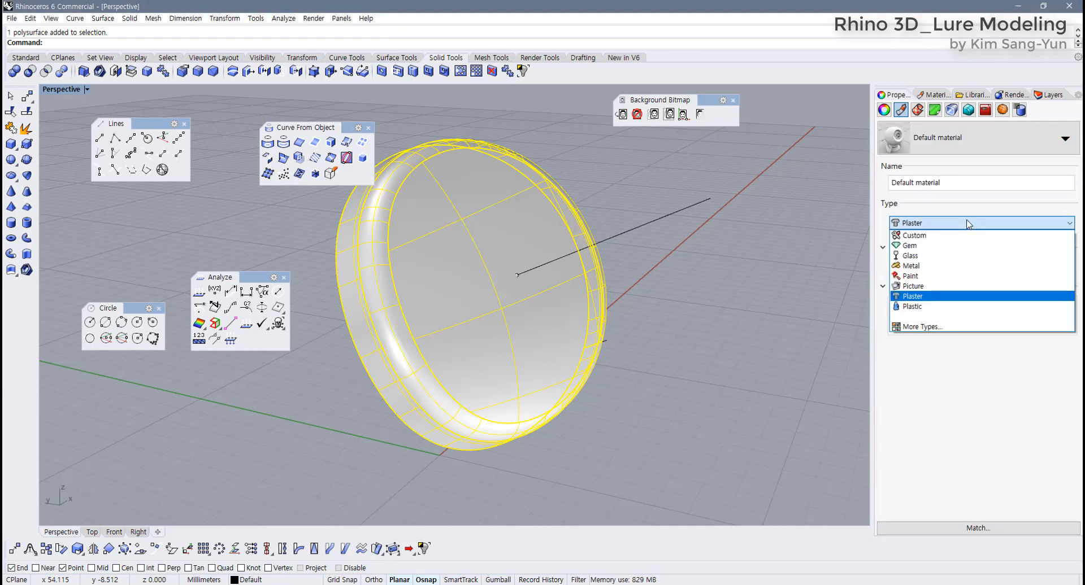
click(938, 257)
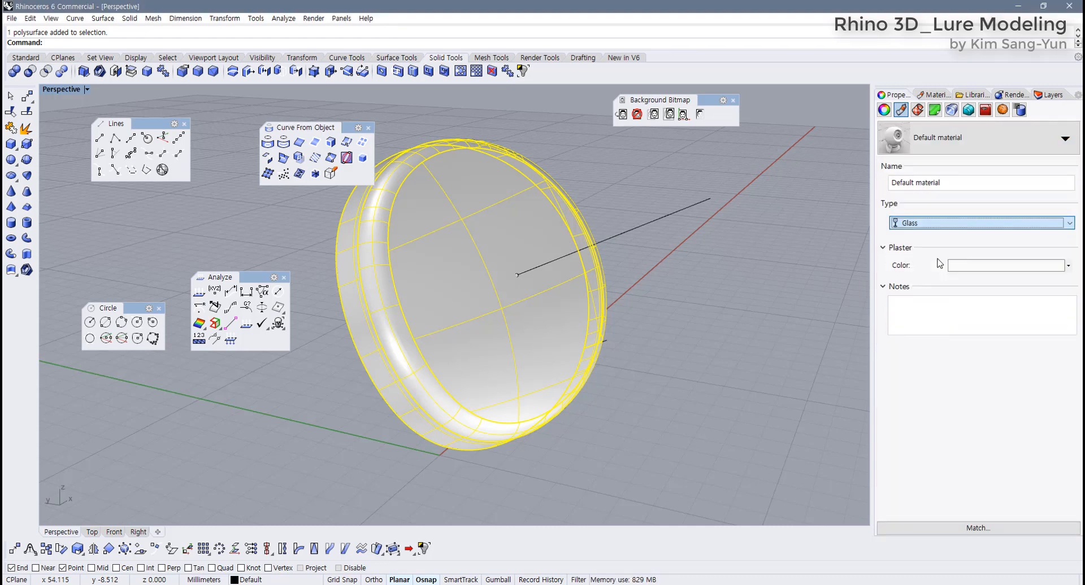
click(833, 280)
click(494, 356)
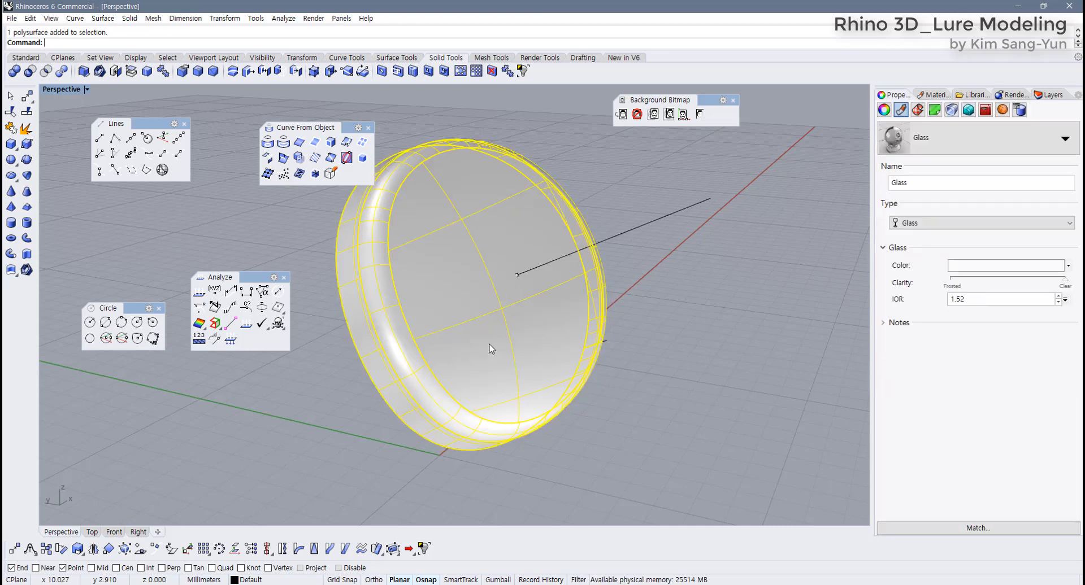
Set the Perspective viewport to Rendered display and deselect the eye body to view its glass material.
click(87, 90)
click(79, 148)
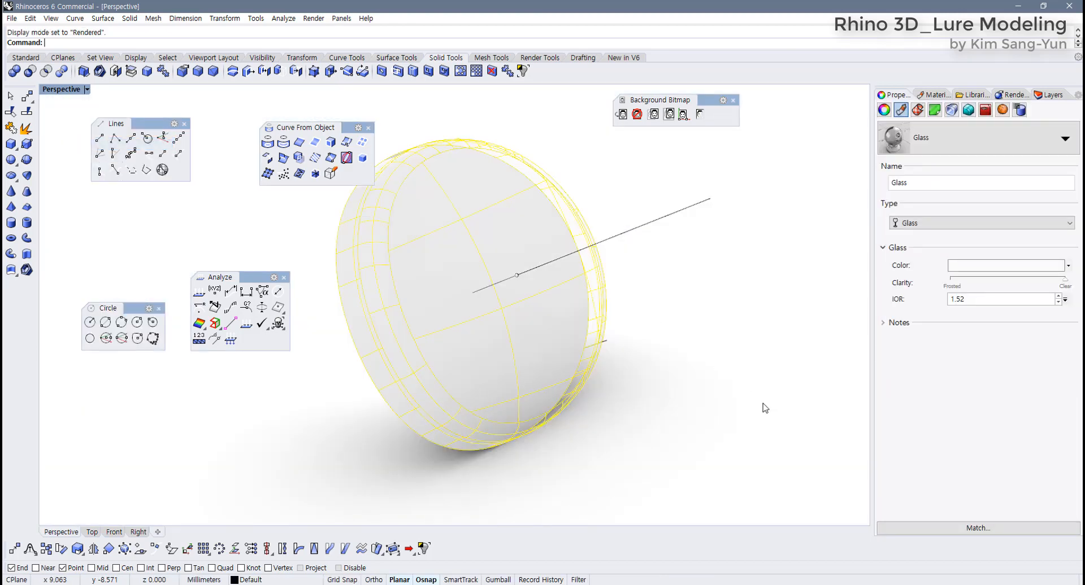
click(763, 408)
right_drag(596, 366, 588, 329)
click(572, 337)
click(687, 307)
Set the render backdrop's solid color to mid gray, RGB 128, 128, 128.
click(1008, 95)
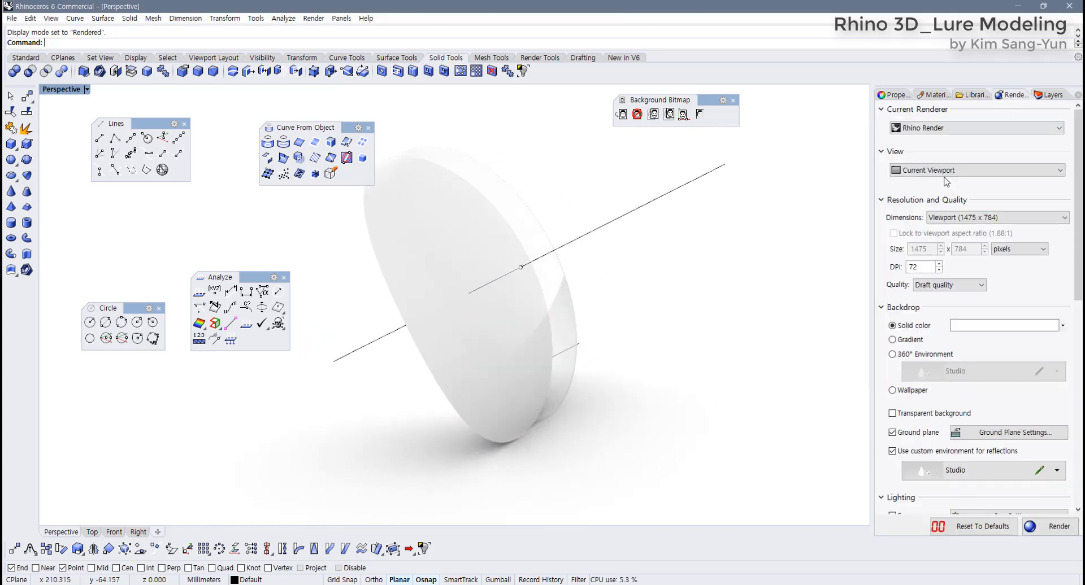
click(968, 323)
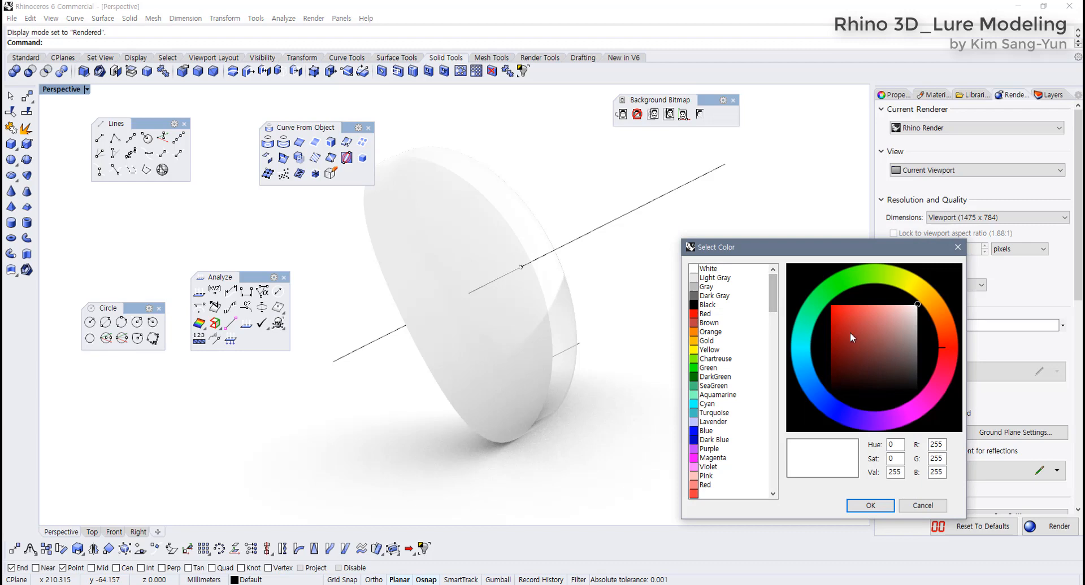
drag(850, 332, 957, 352)
click(870, 505)
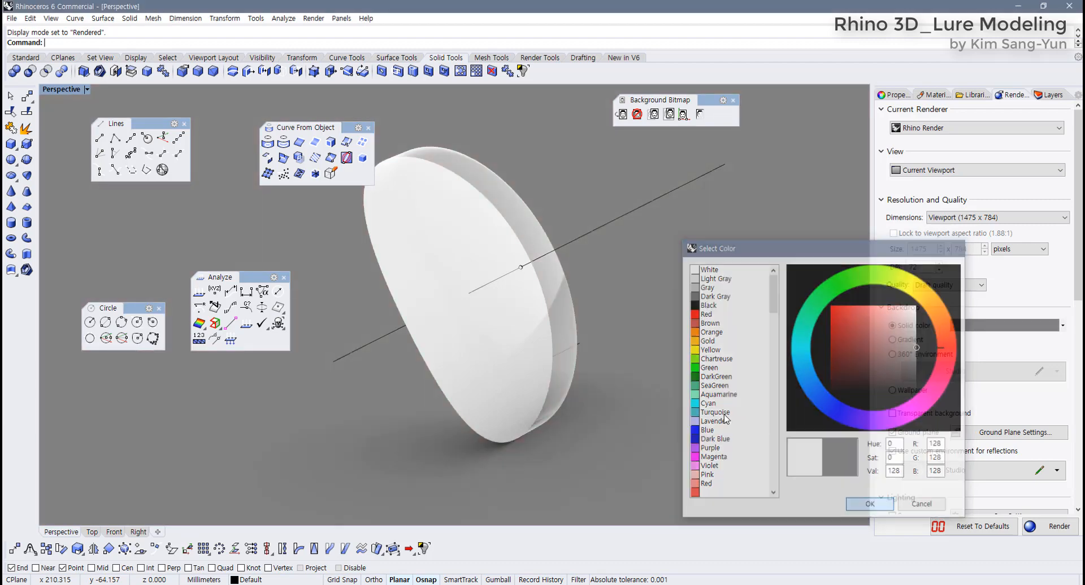
Assign a new Plastic material to the recess floor surface behind the glass eye body.
right_drag(543, 316, 726, 345)
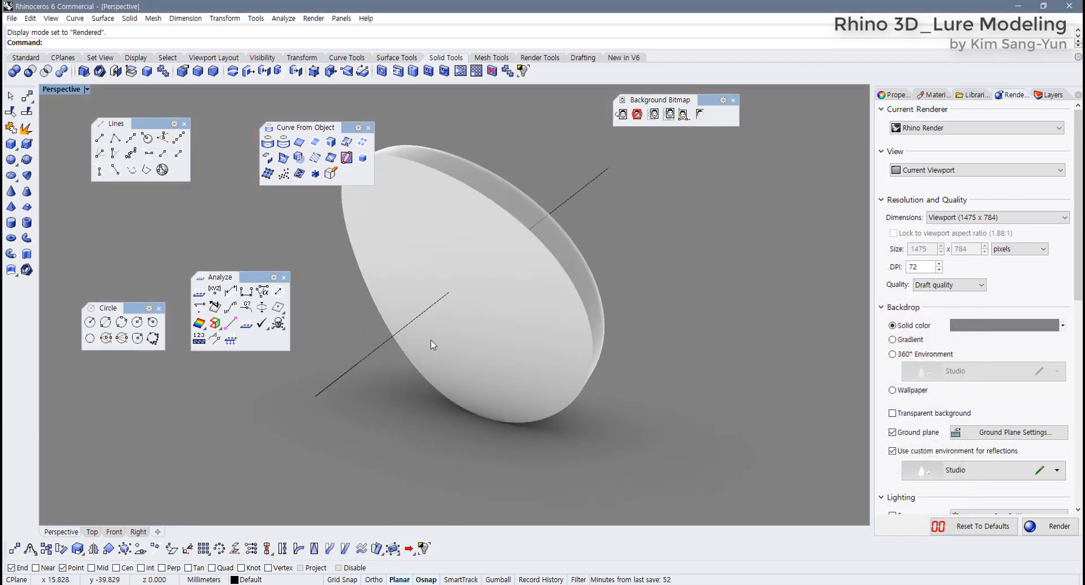
click(431, 339)
right_drag(507, 338, 832, 215)
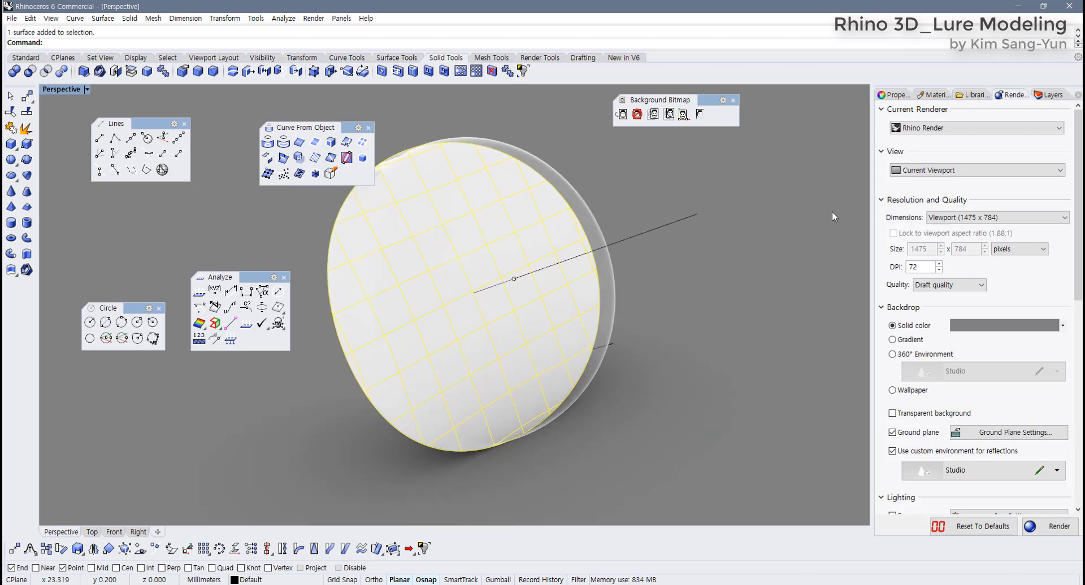
click(892, 95)
click(974, 143)
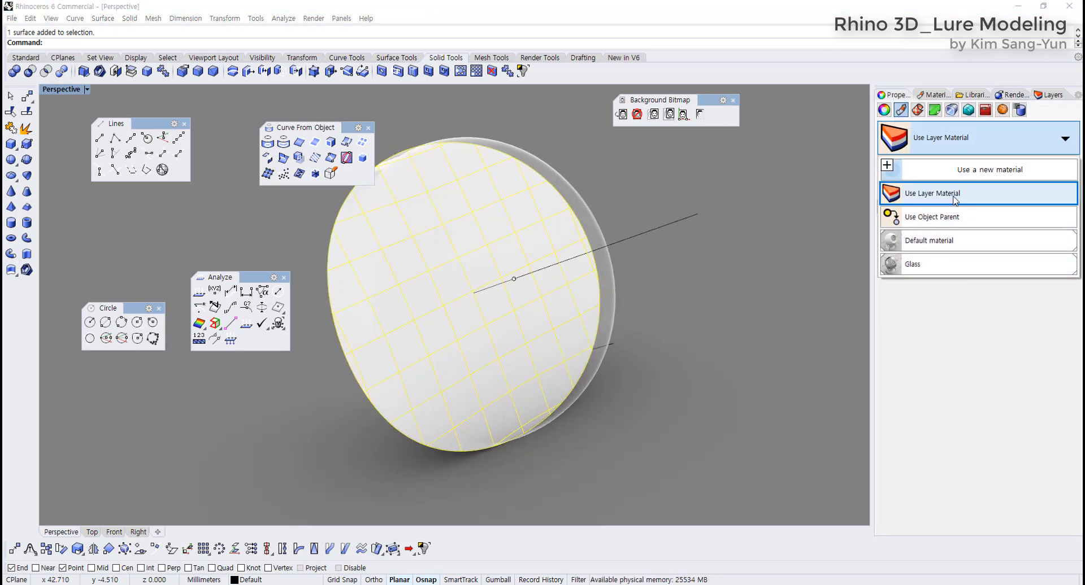
click(990, 177)
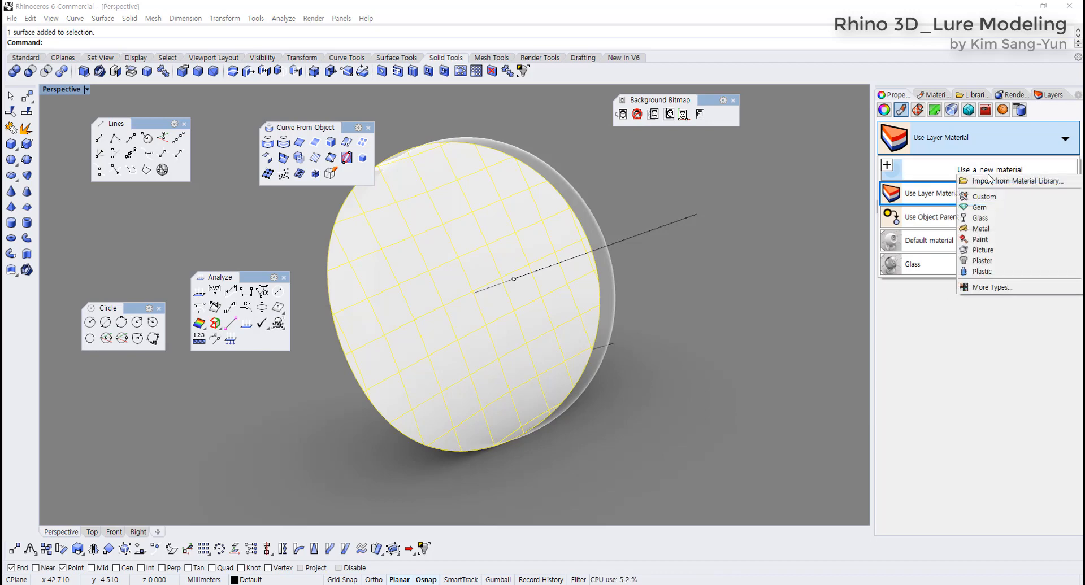
click(1004, 274)
Set the floor's plastic color to golden yellow, RGB 202, 172, 50.
click(991, 268)
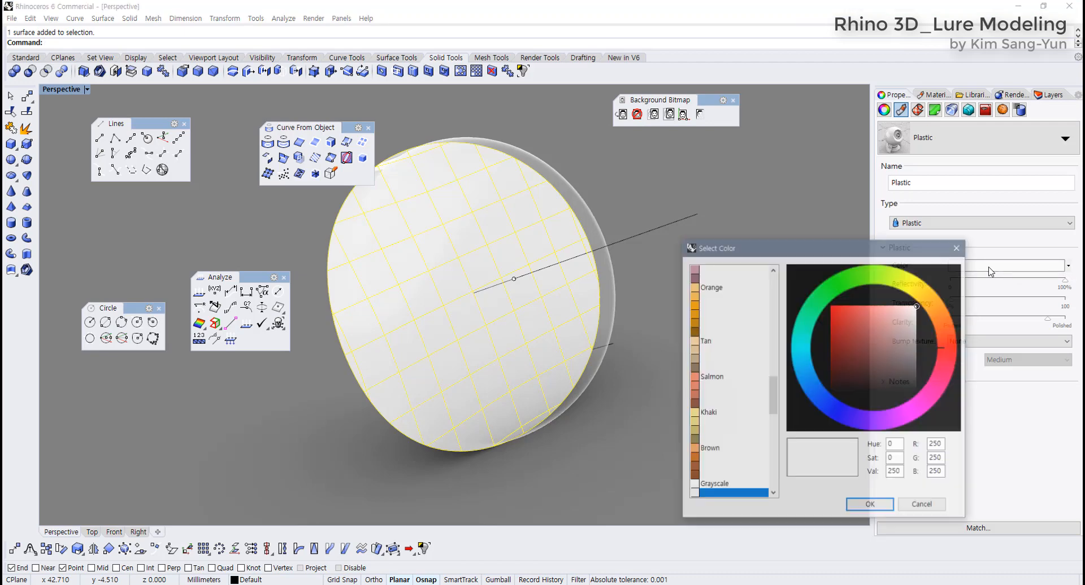
click(920, 293)
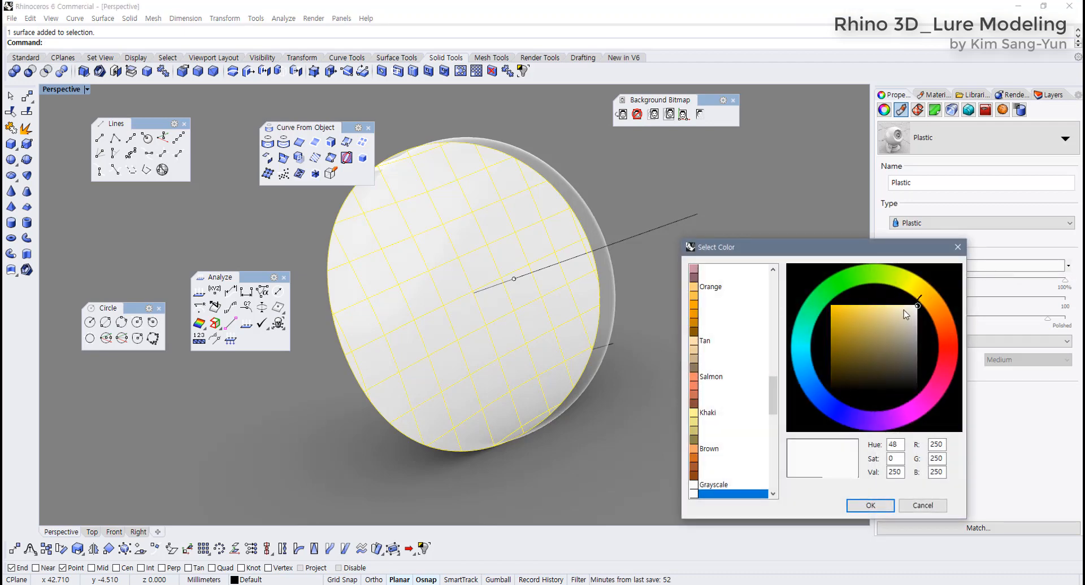
mouse_move(853, 308)
mouse_down()
mouse_move(870, 328)
mouse_move(852, 322)
mouse_up()
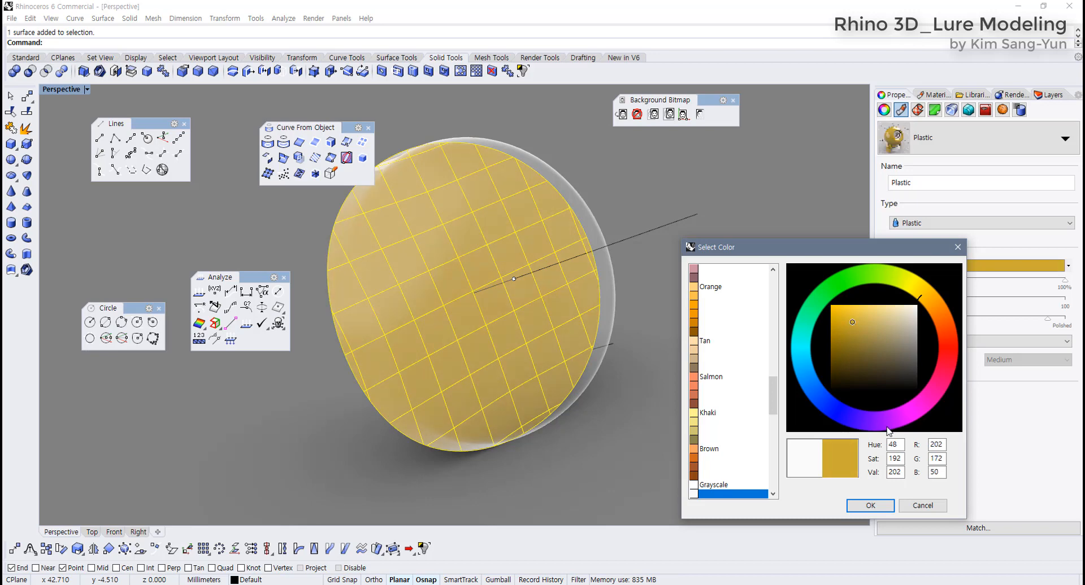
click(870, 506)
click(729, 417)
Inspect the rendered eye from several sides, then return the Perspective viewport to Shaded display.
right_drag(728, 416, 655, 356)
click(540, 333)
click(555, 322)
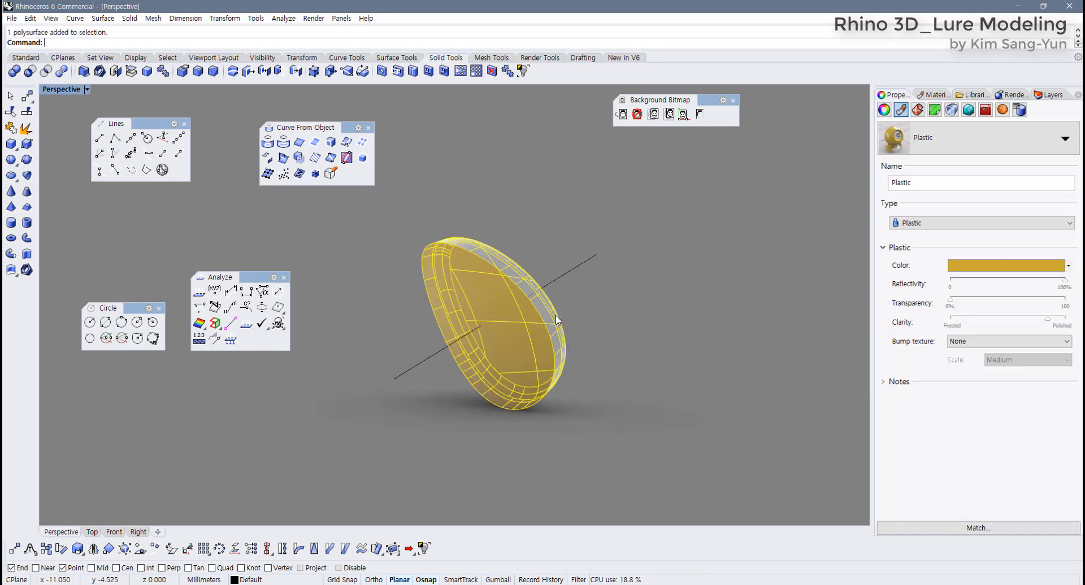
click(595, 327)
right_drag(596, 327, 362, 265)
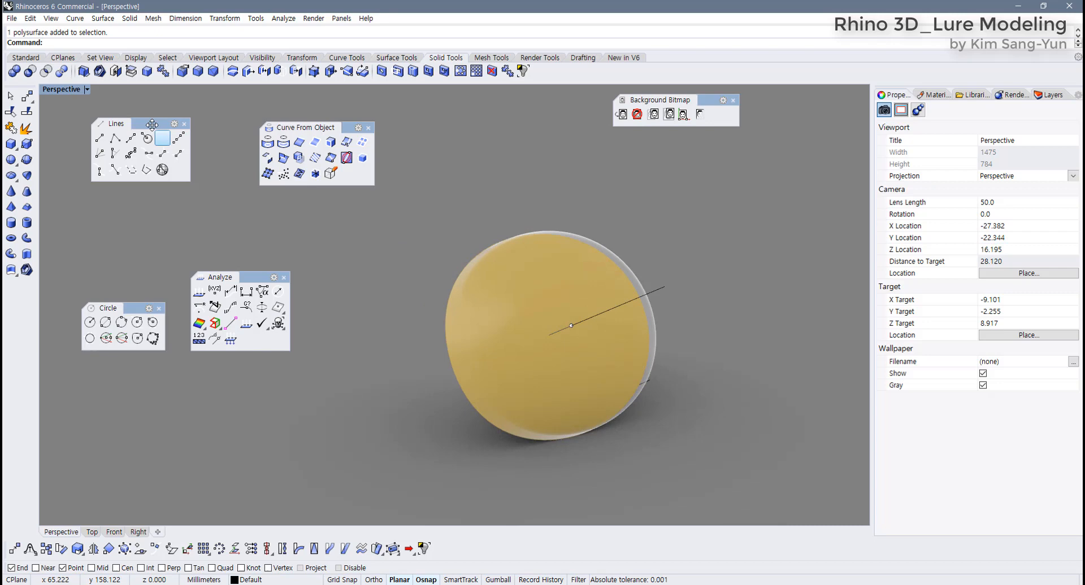
click(86, 89)
click(70, 131)
scroll(554, 335, up, 3)
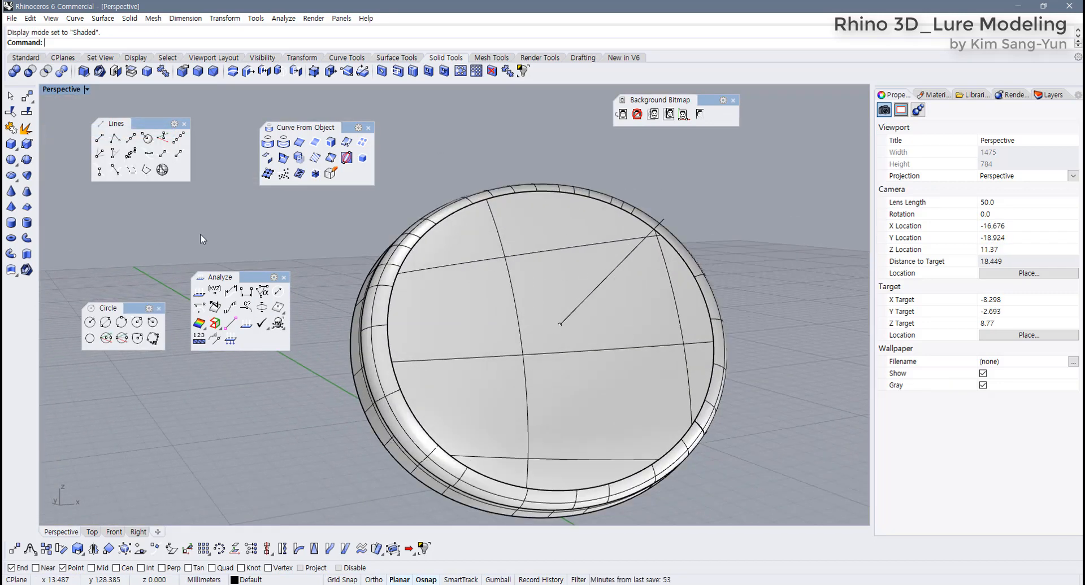
Restore the four-viewport layout and move the Curve From Object toolbar clear of the eye in the Top view.
double_click(62, 89)
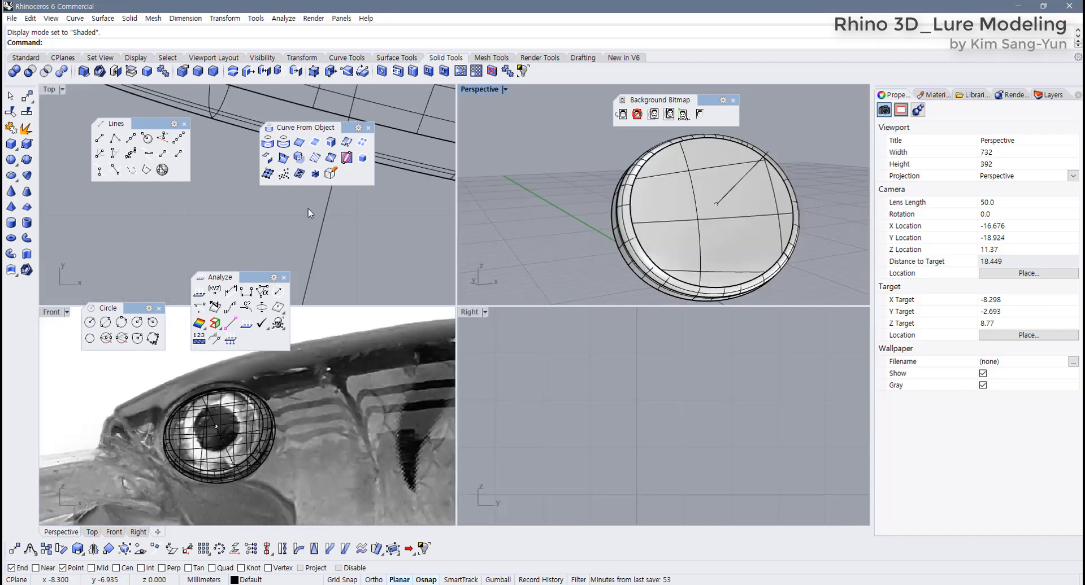
scroll(337, 225, down, 6)
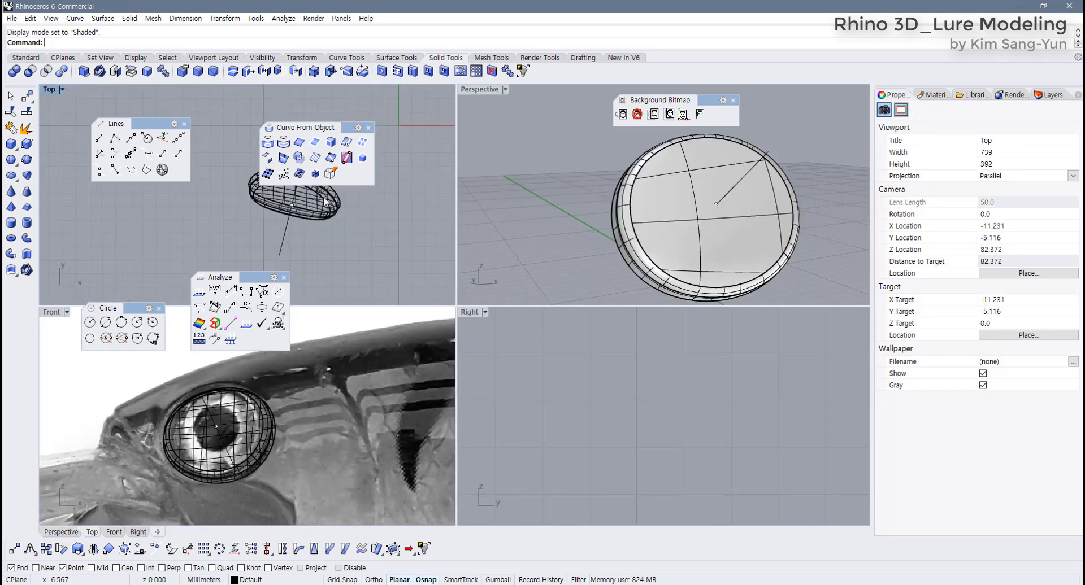
drag(338, 128, 160, 197)
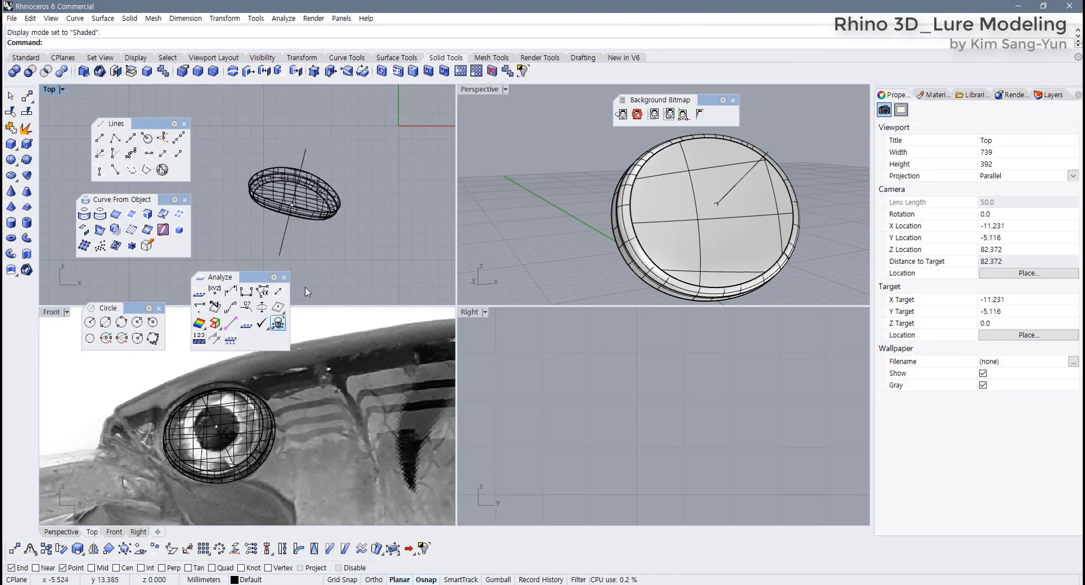
Create a sphere of about 1.5 mm radius beside the eye in the Top view and select it.
right_drag(337, 244, 298, 227)
scroll(315, 228, down, 4)
click(11, 159)
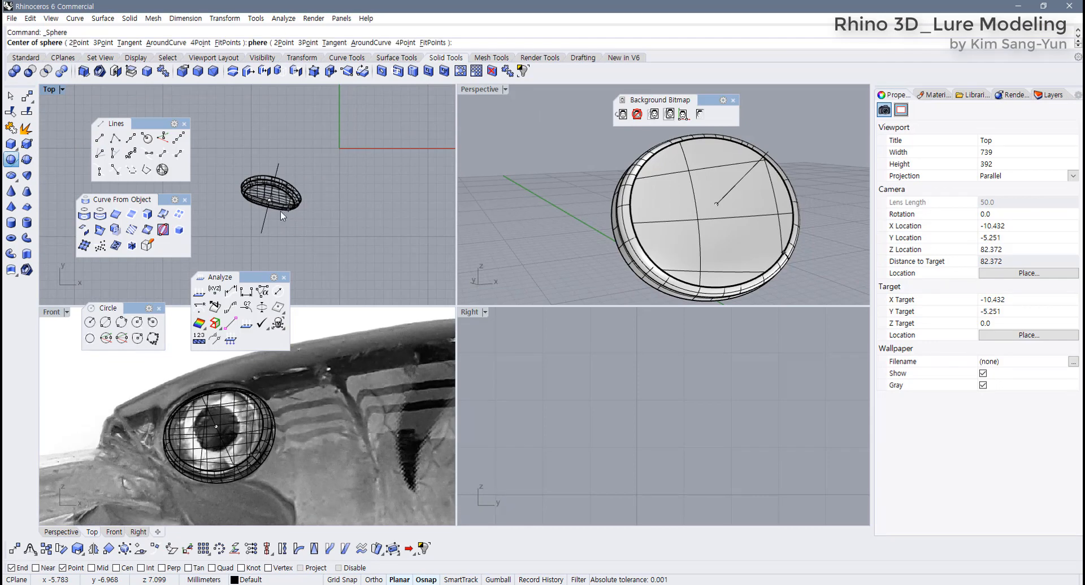
click(373, 218)
key(shift)
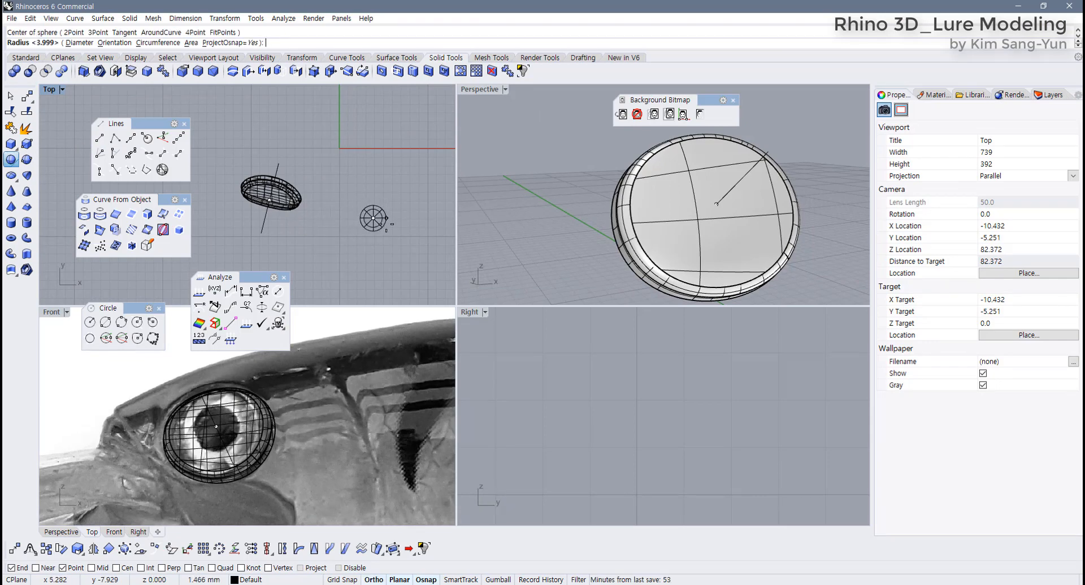
click(388, 219)
click(386, 217)
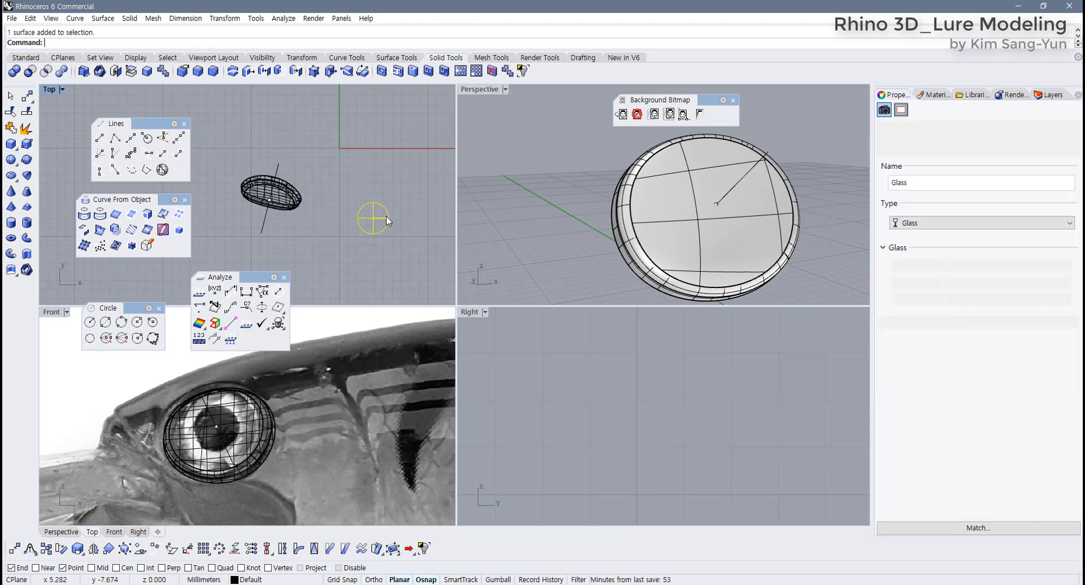
Turn on the Gumball and flatten the sphere vertically to less than half its height in the Right view.
right_drag(532, 366, 563, 429)
scroll(600, 440, up, 4)
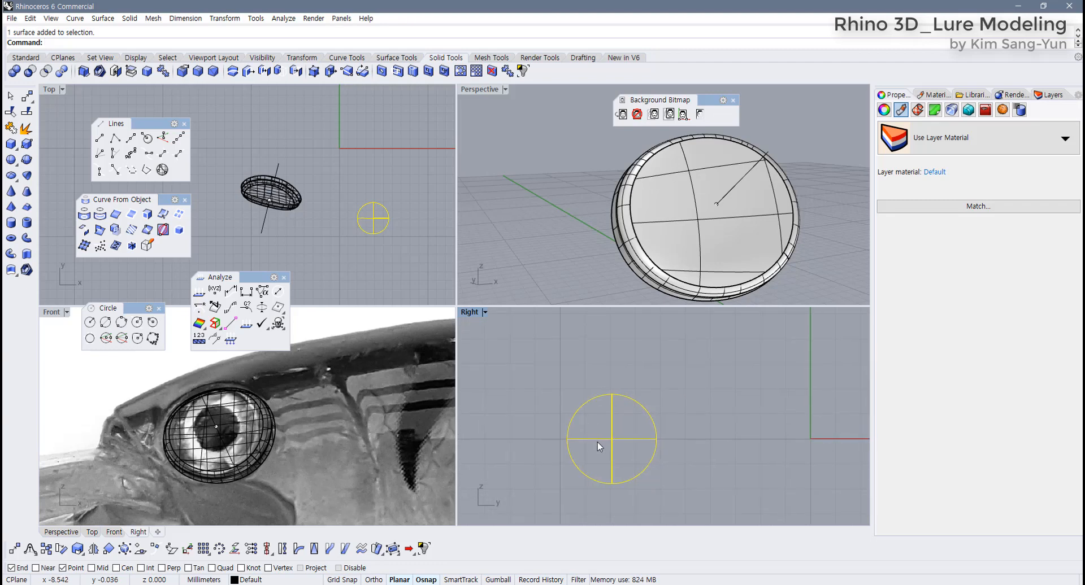
click(499, 580)
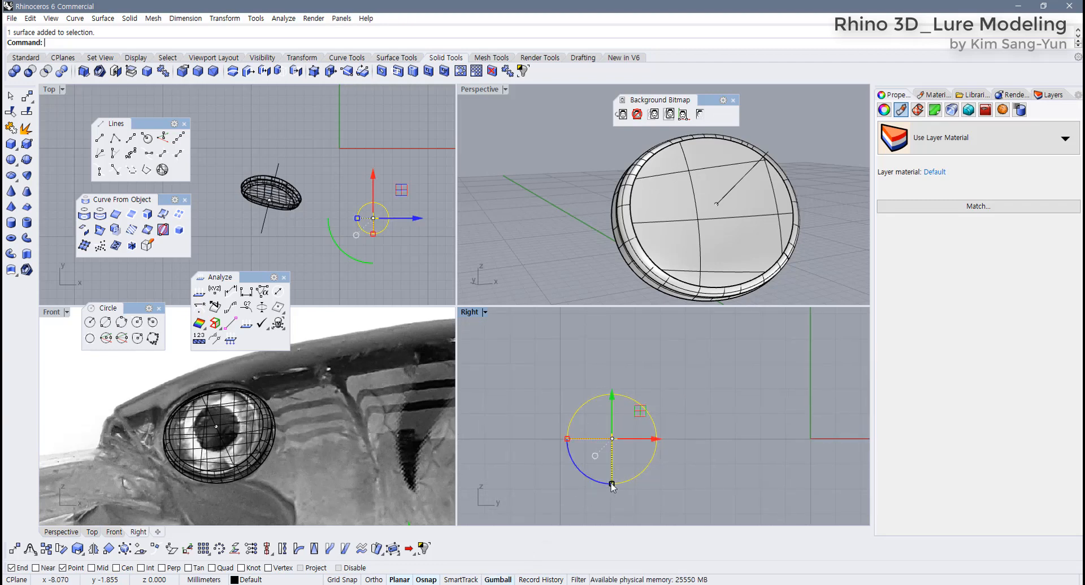
drag(612, 484, 613, 460)
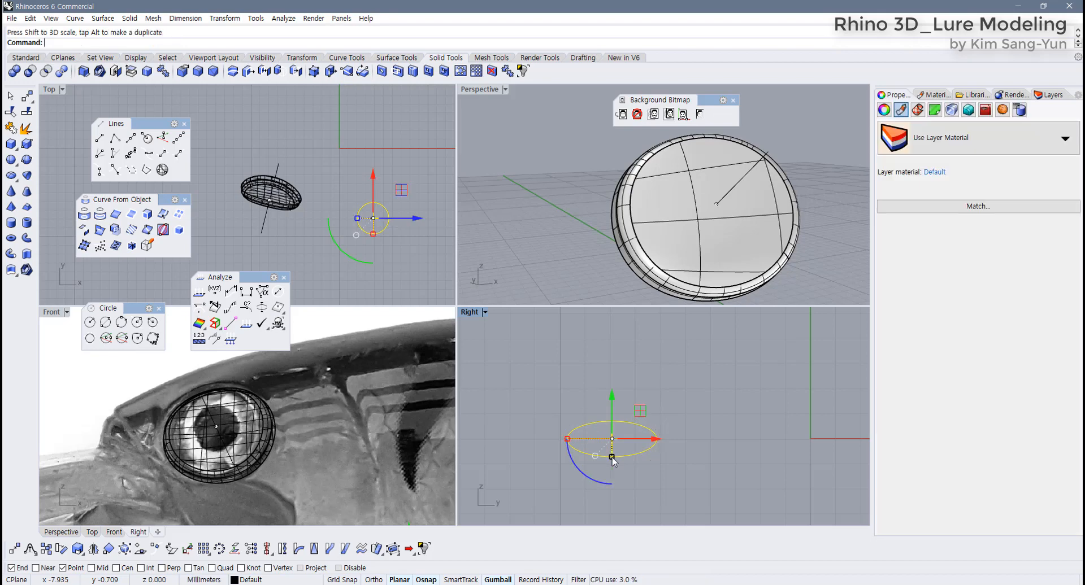
click(409, 250)
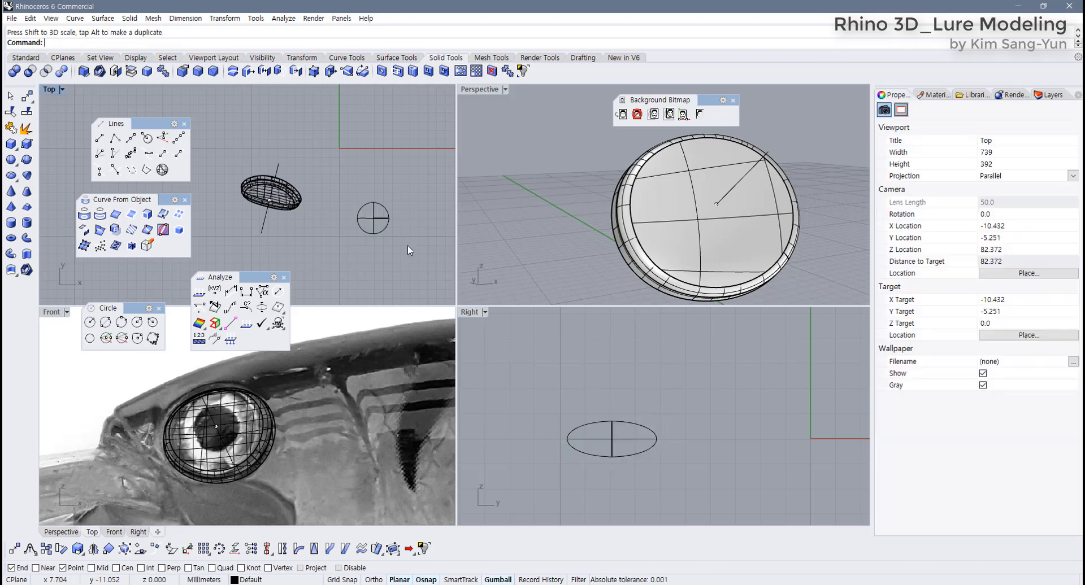
click(386, 227)
drag(612, 456, 613, 455)
click(547, 444)
Raise the flattened ellipsoid by about 0.09 mm in the Right view and reselect it in the Top view.
scroll(593, 444, up, 4)
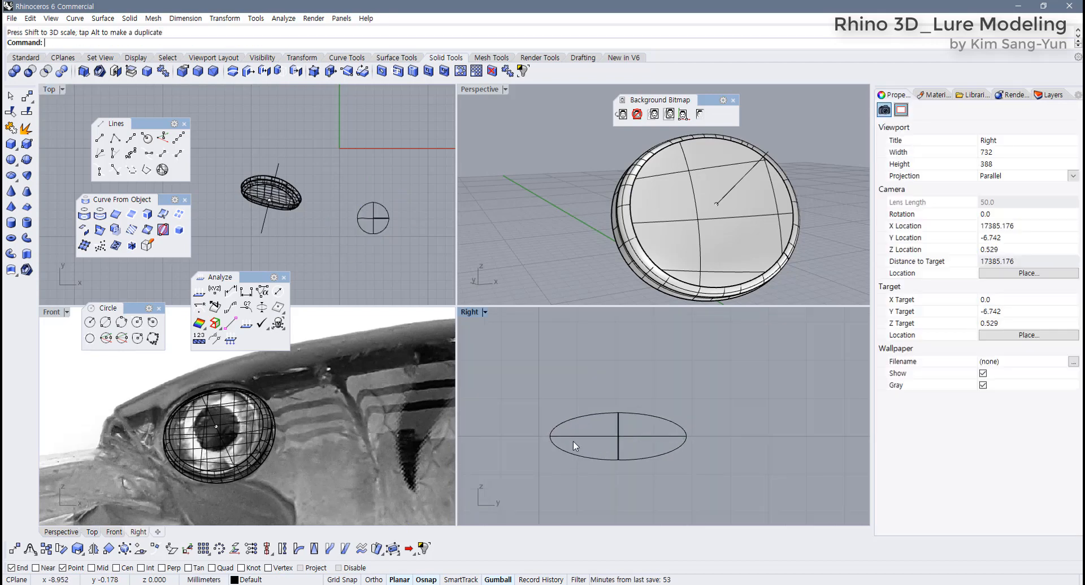
right_drag(664, 452, 679, 449)
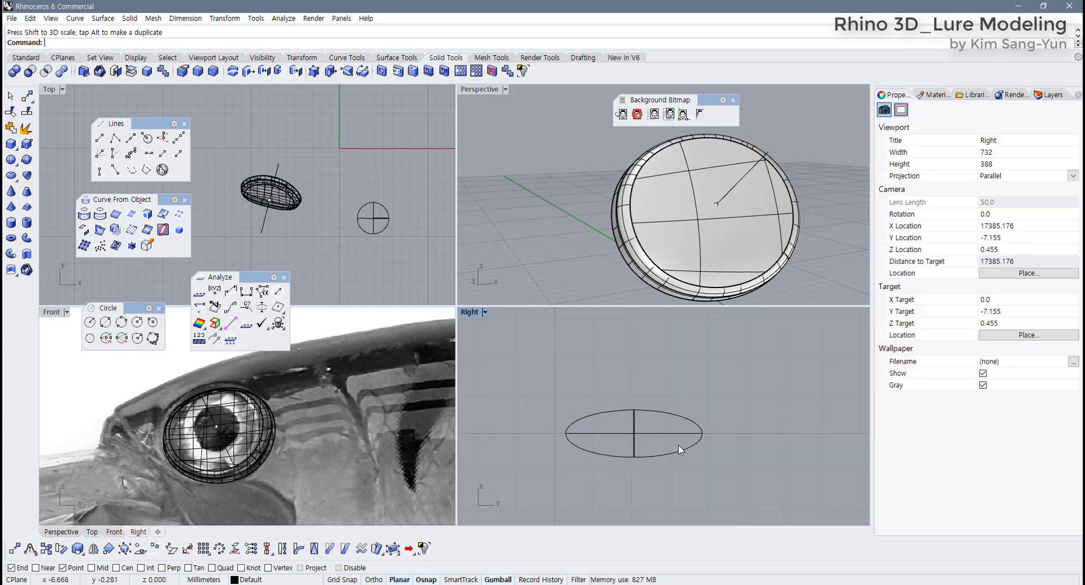
shift+drag(546, 431, 749, 431)
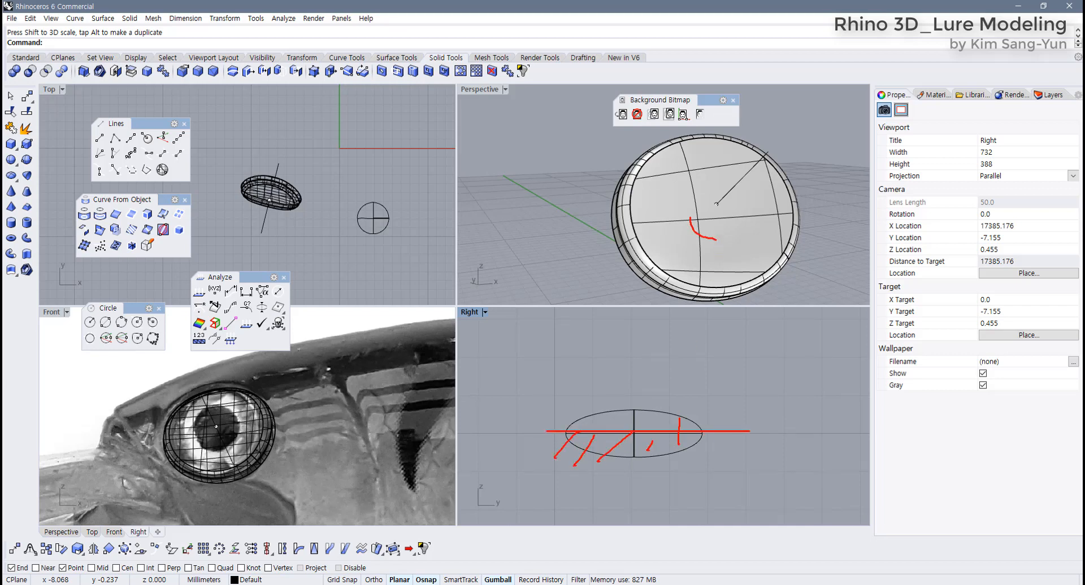
key(Escape)
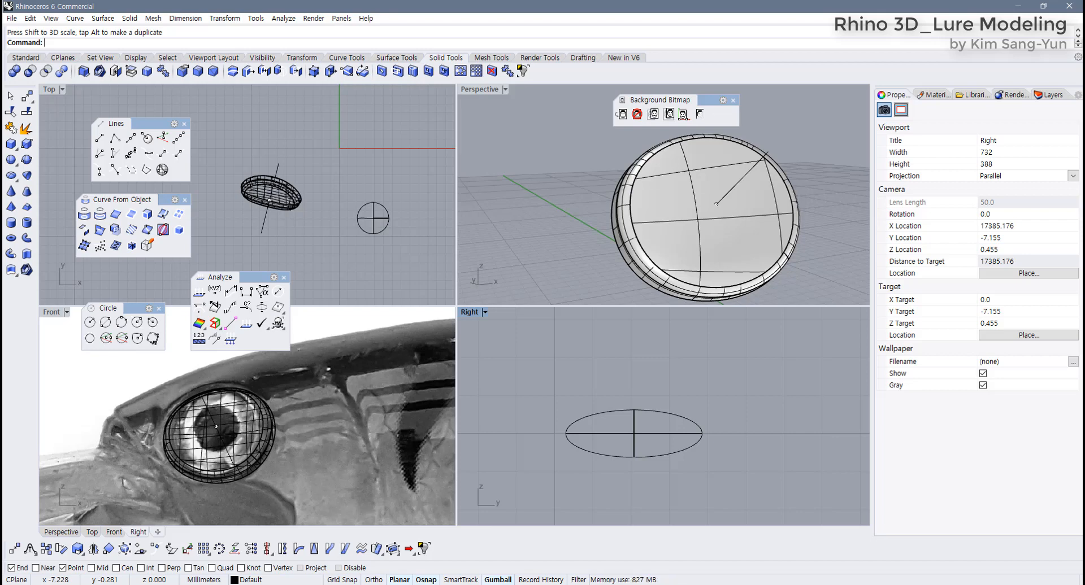
click(655, 411)
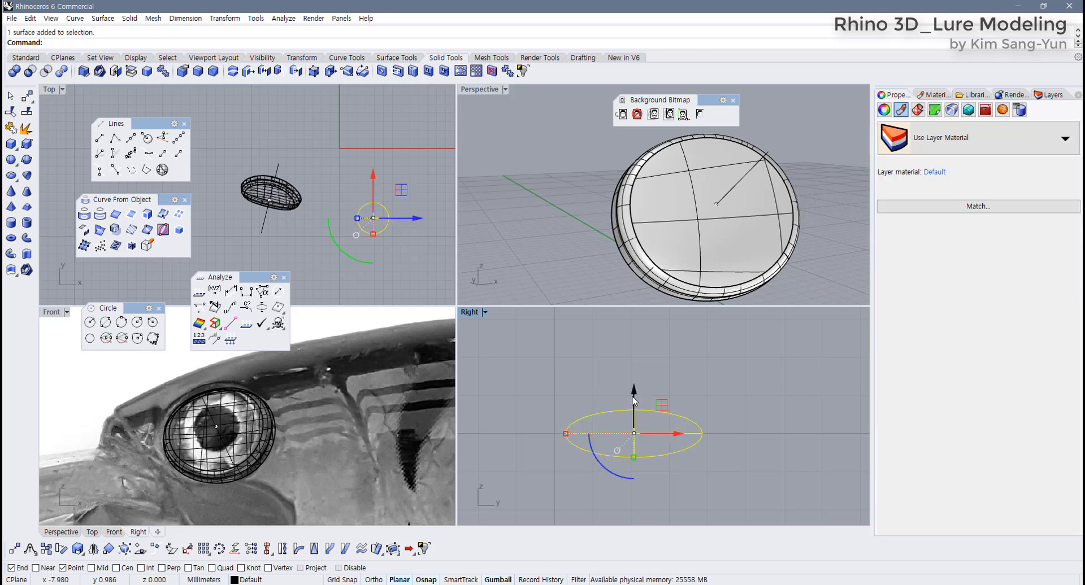
drag(635, 400, 635, 397)
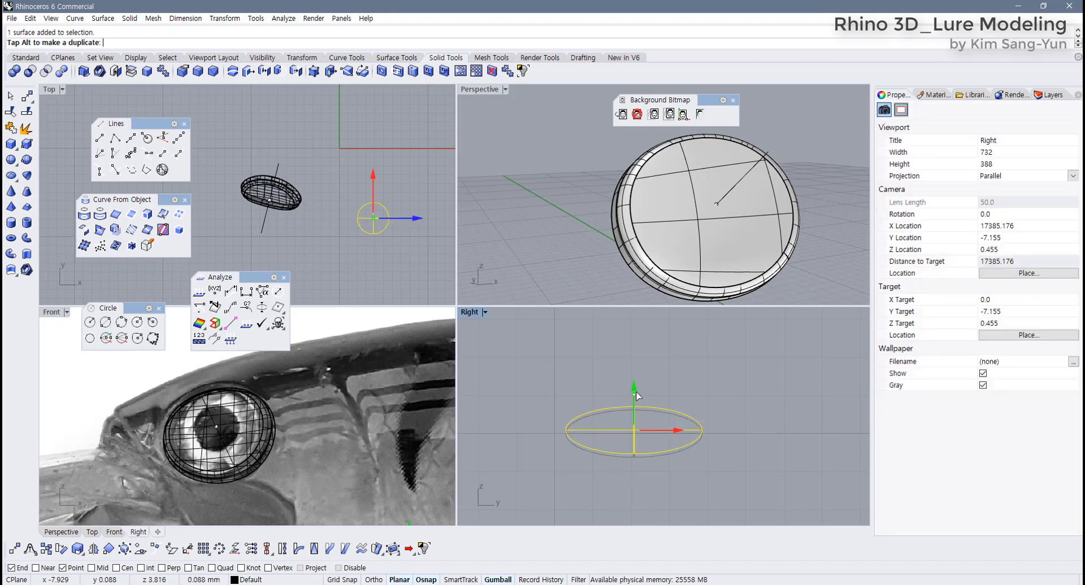
click(732, 399)
drag(416, 257, 338, 191)
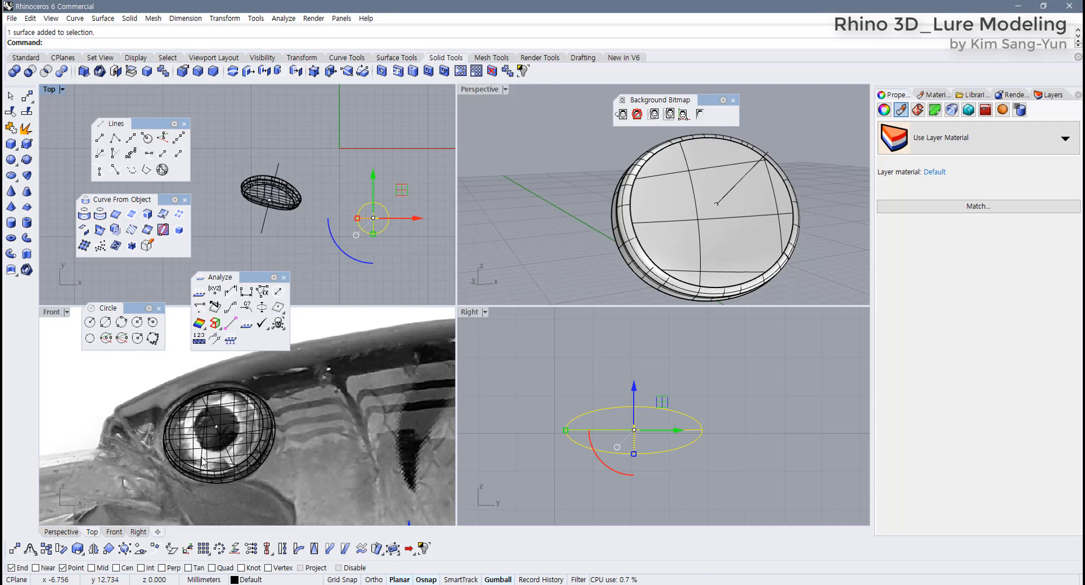
Run OrientOnSrf on the ellipsoid with End and Point snaps off, using its centre as base point and a reference point beside it.
click(140, 552)
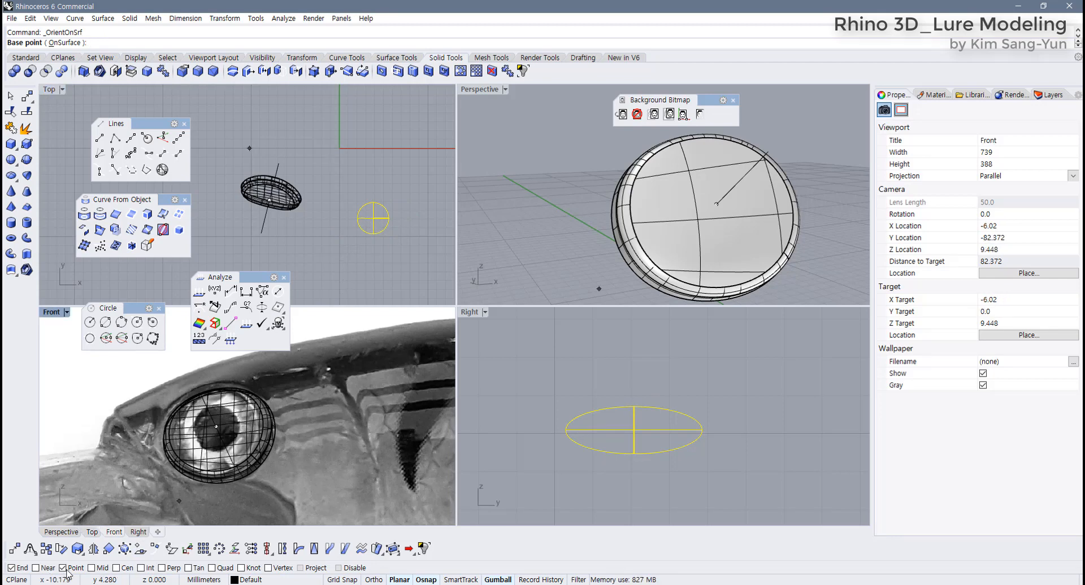
click(63, 568)
click(11, 568)
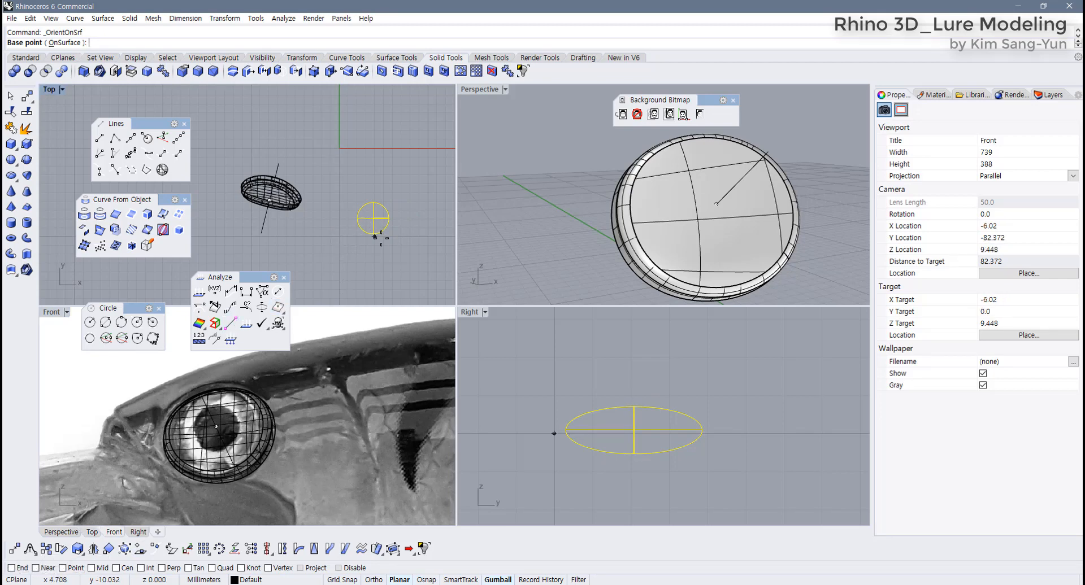
scroll(375, 237, up, 3)
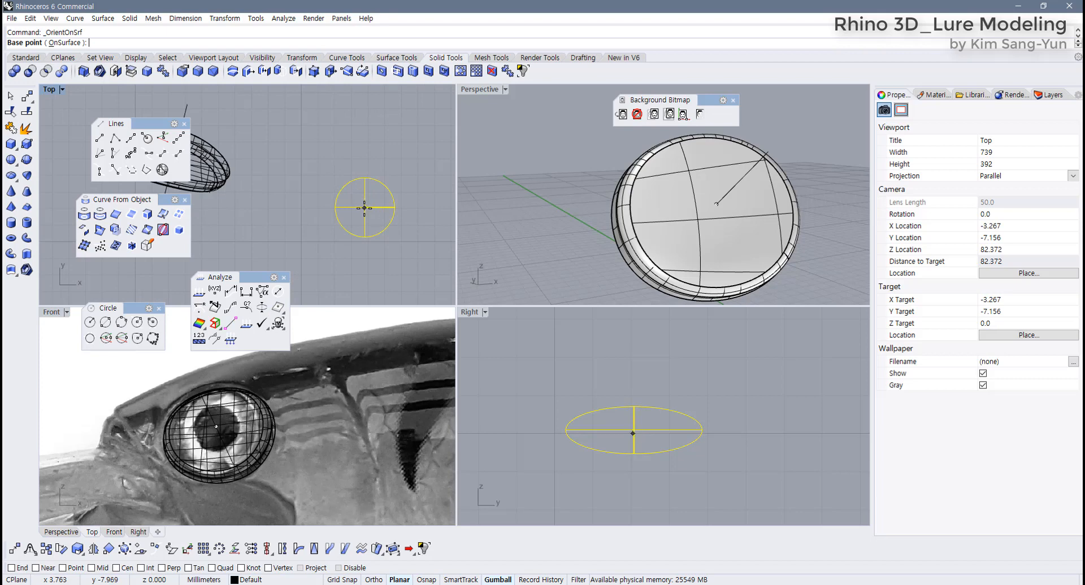
click(364, 207)
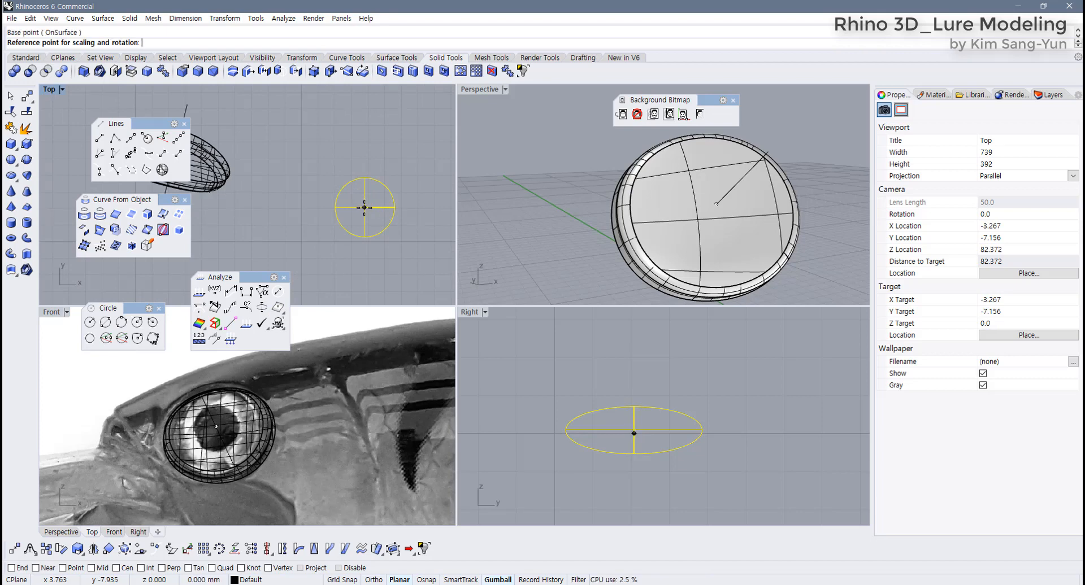
click(434, 209)
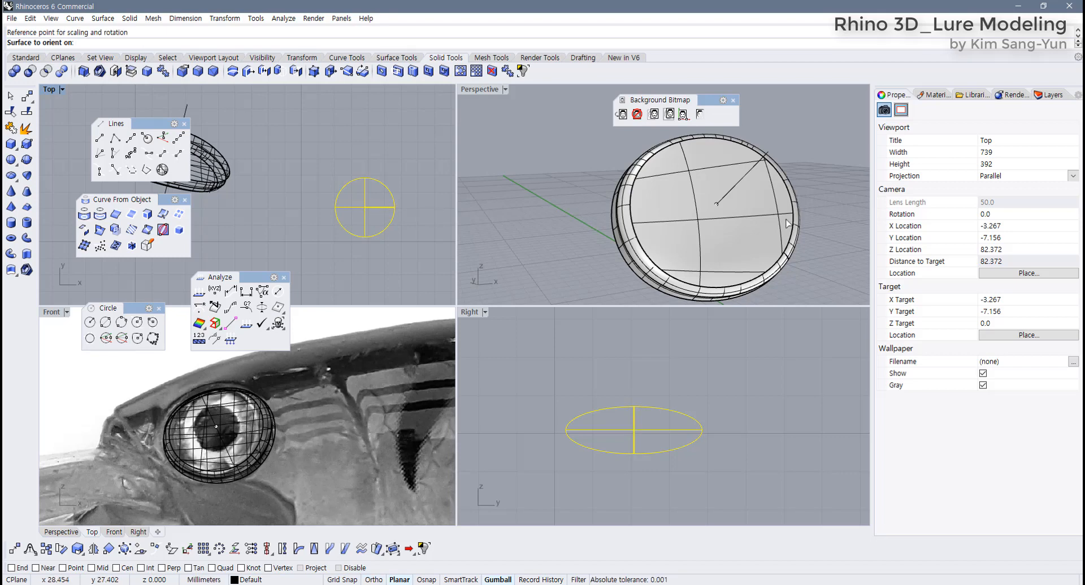
Try to orient the ellipsoid rigidly onto the eye's front surface at its centre point, with prompted scale matching the pupil in the Front view.
click(740, 216)
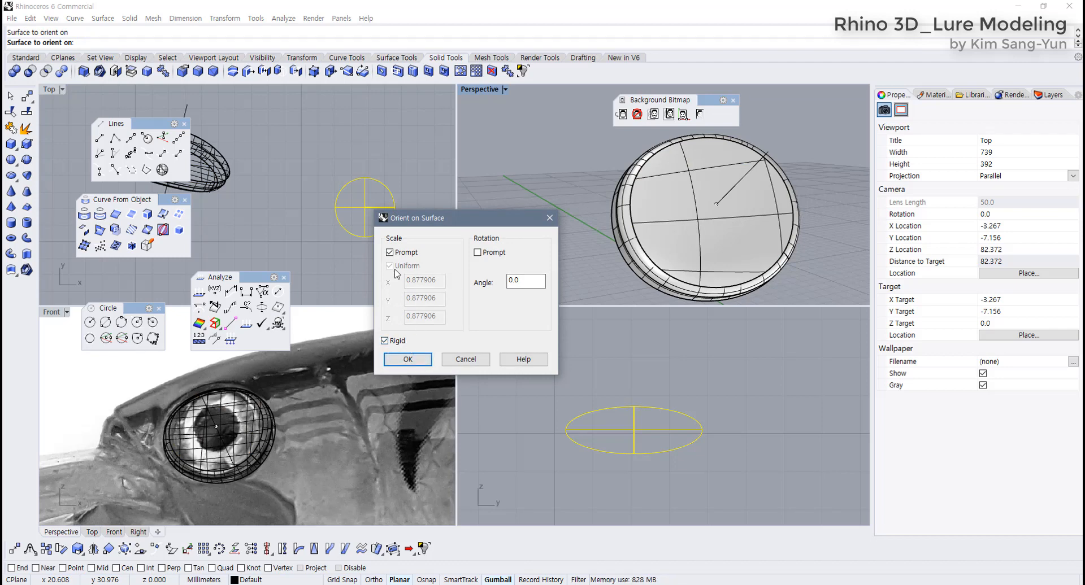
click(408, 360)
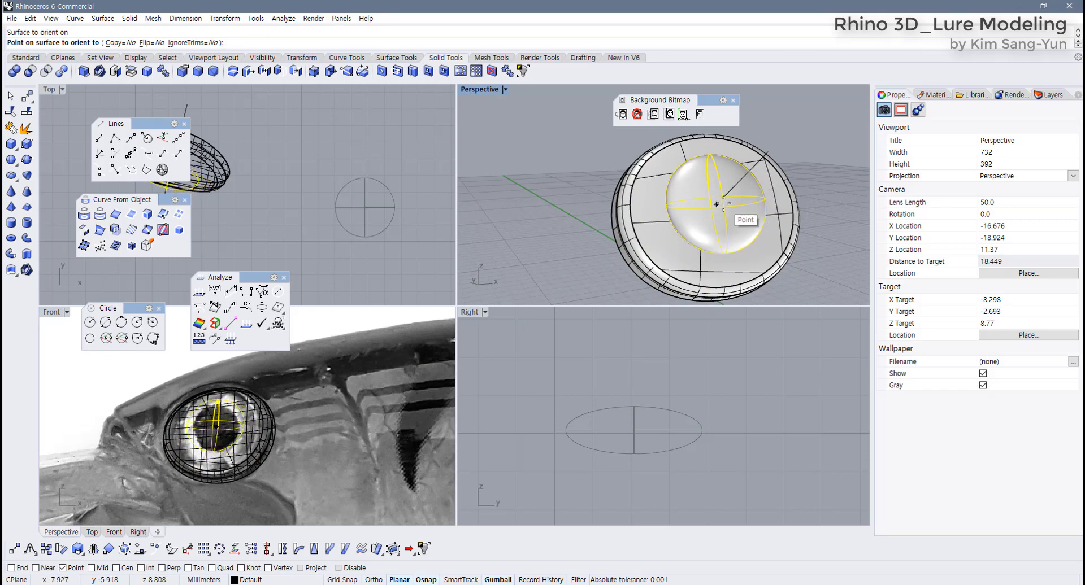
click(716, 204)
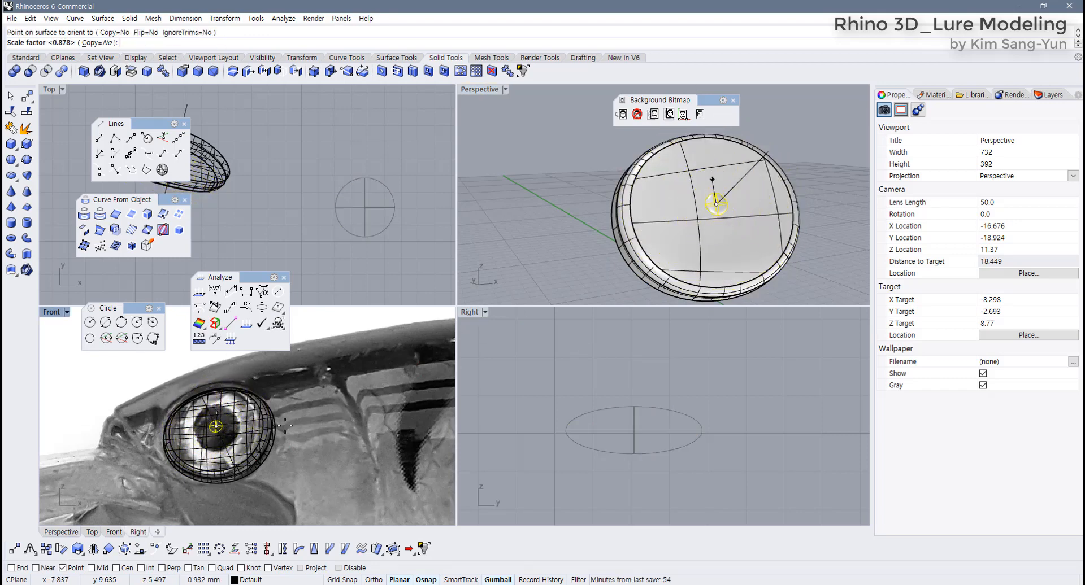
scroll(285, 435, up, 3)
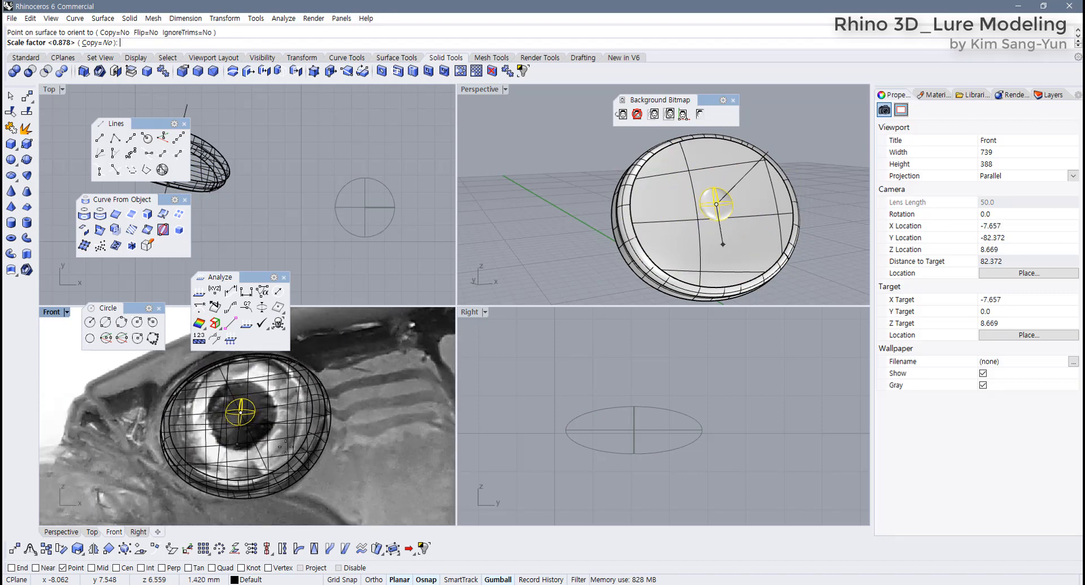
scroll(285, 447, up, 2)
scroll(325, 435, down, 6)
scroll(362, 467, up, 2)
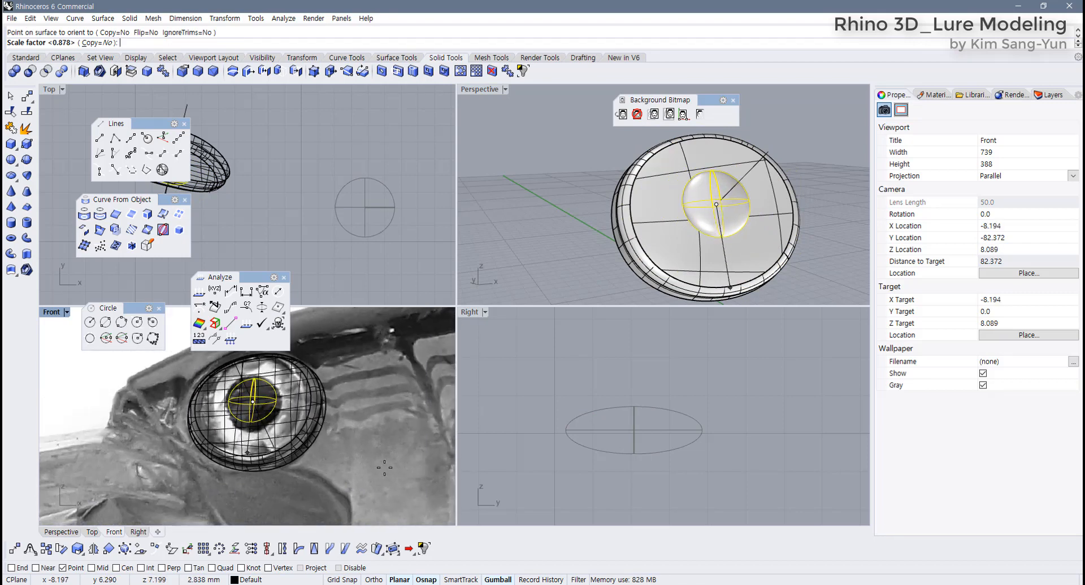
scroll(402, 489, down, 2)
right_drag(402, 491, 374, 455)
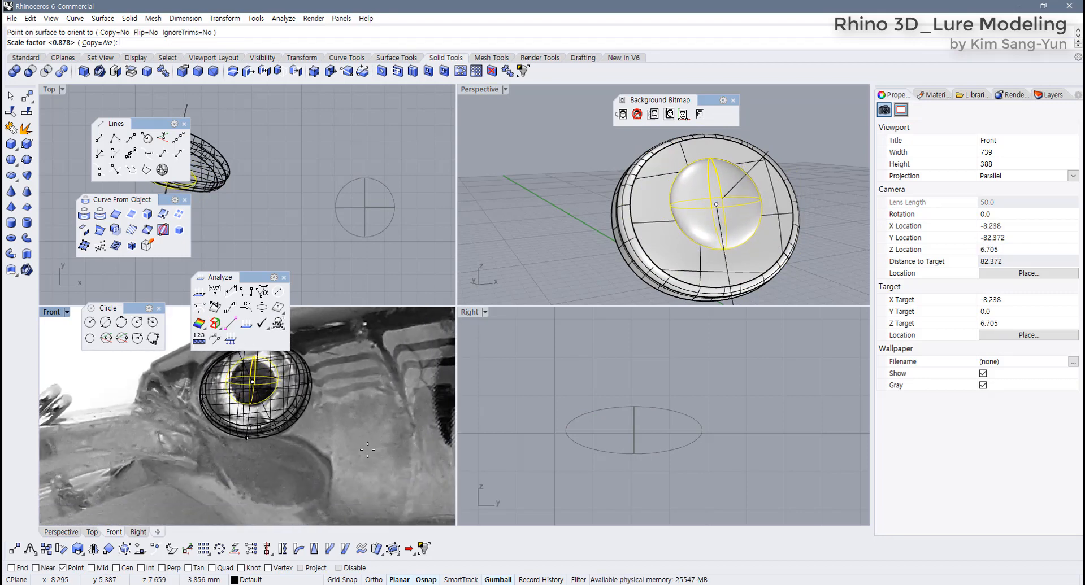
click(359, 444)
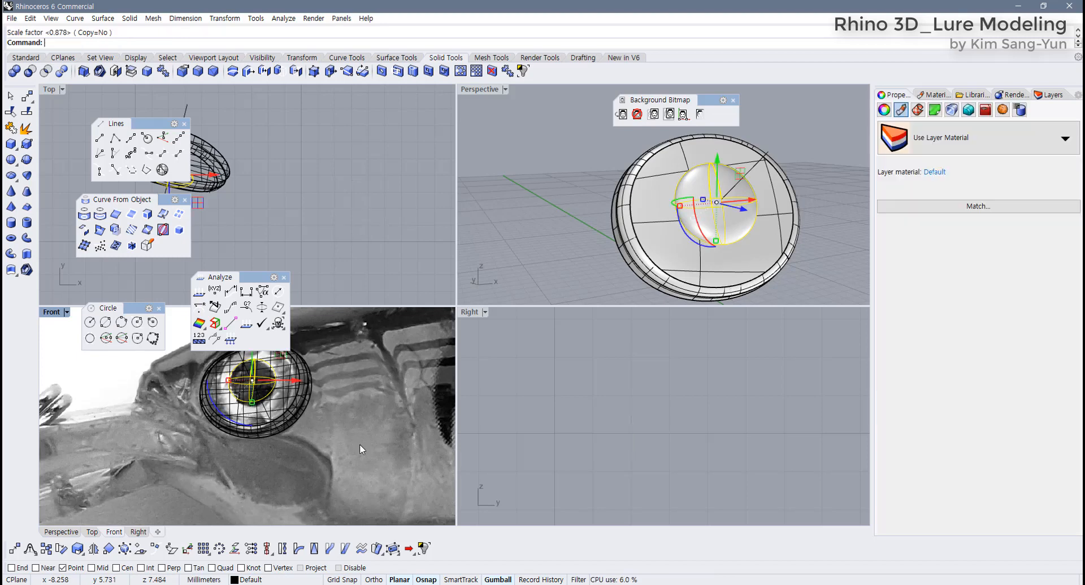
Inspect the placed ellipsoid from the side, undo the surface orientation, and lower the ellipsoid slightly in the Right view.
drag(266, 276, 318, 148)
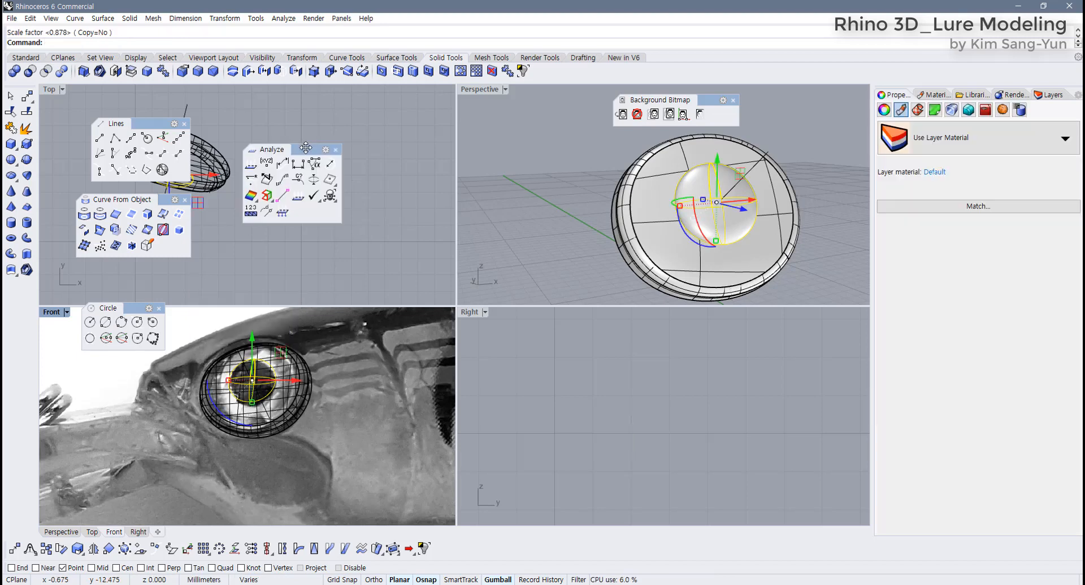
click(551, 205)
right_drag(551, 206, 565, 288)
click(645, 457)
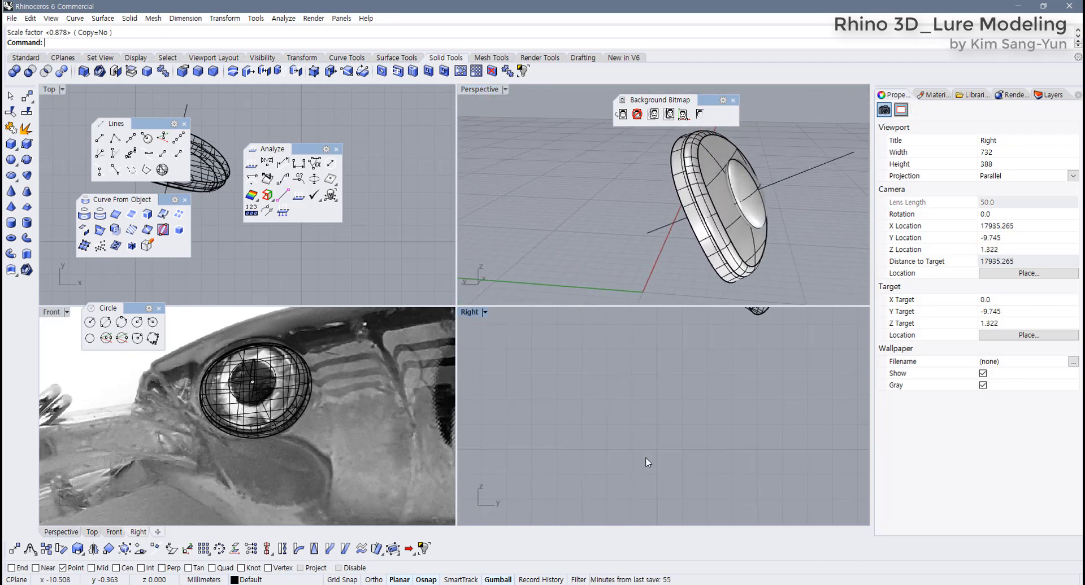
key(ctrl+z)
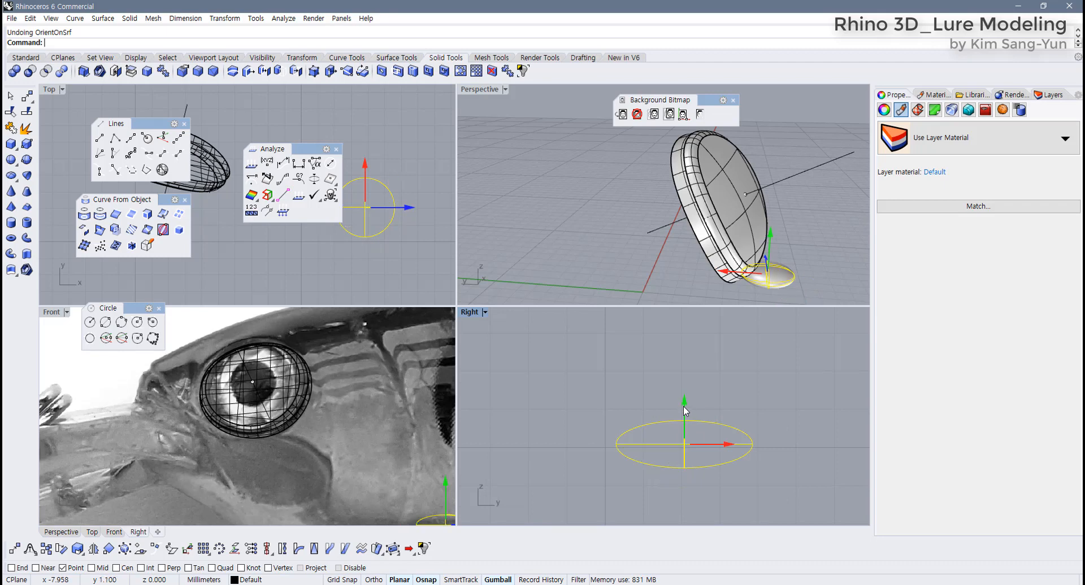
drag(684, 421, 690, 414)
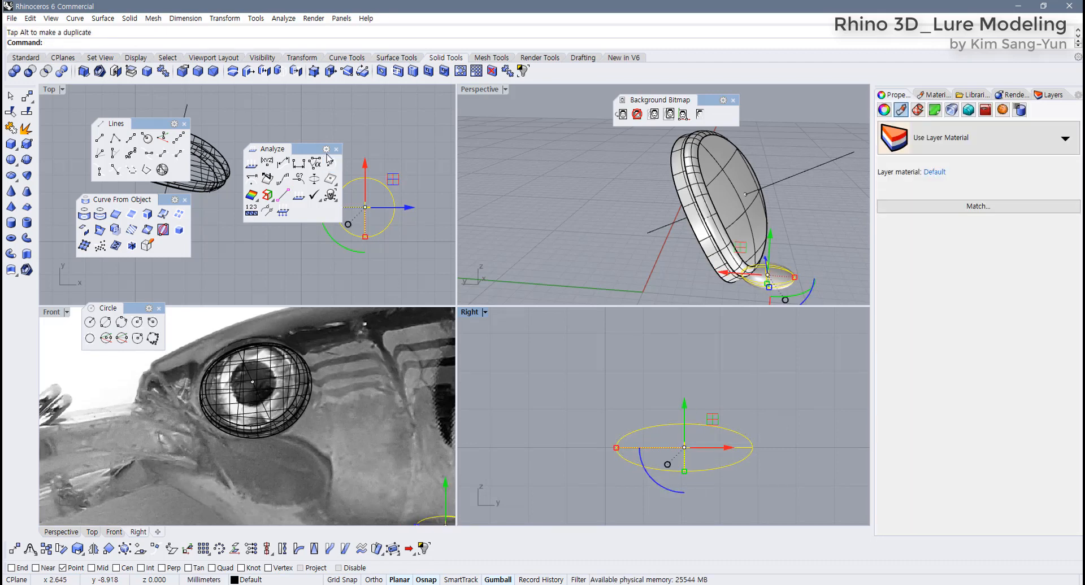
Start OrientOnSrf on the ellipsoid with its centre as base point and a reference point about 3.7 mm beside it in the Top view.
drag(282, 149, 246, 124)
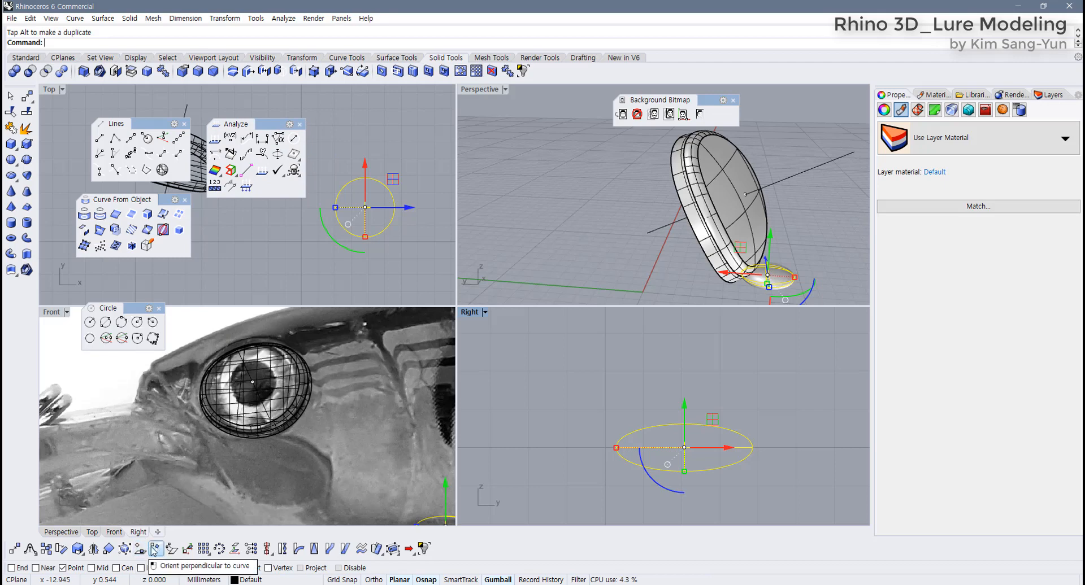
click(141, 550)
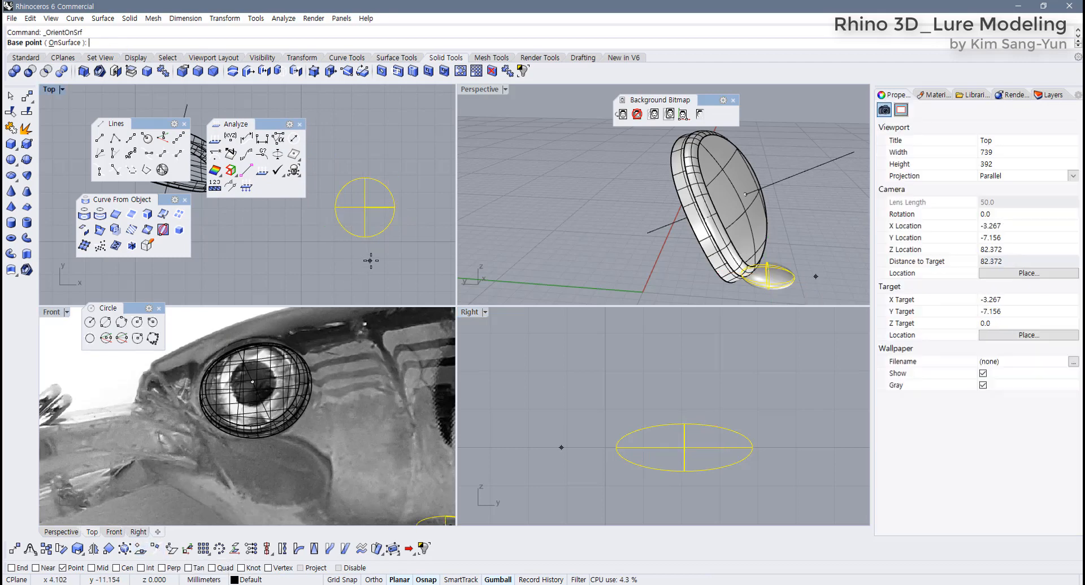
click(364, 208)
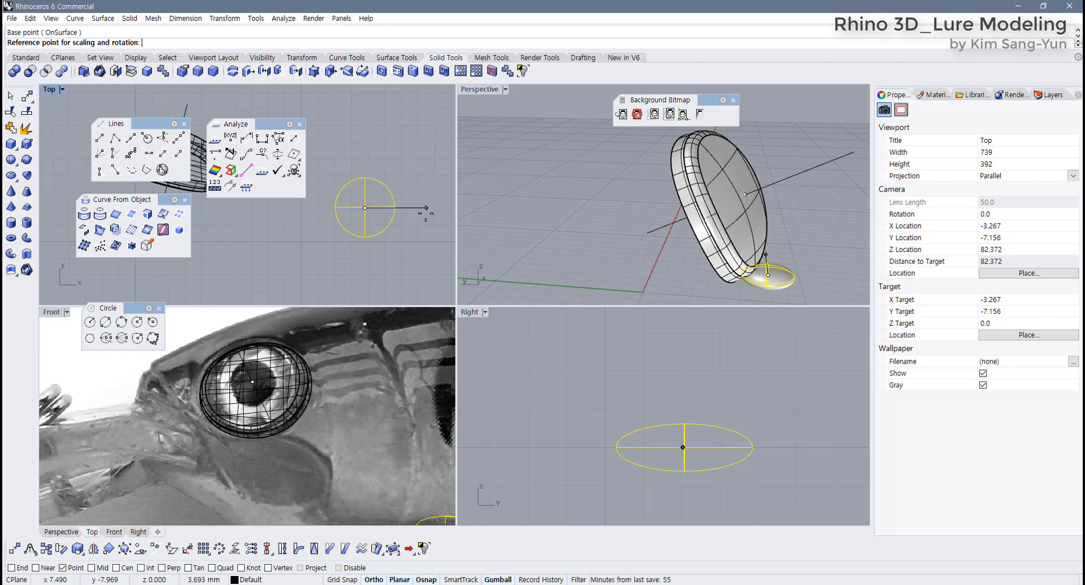
click(425, 214)
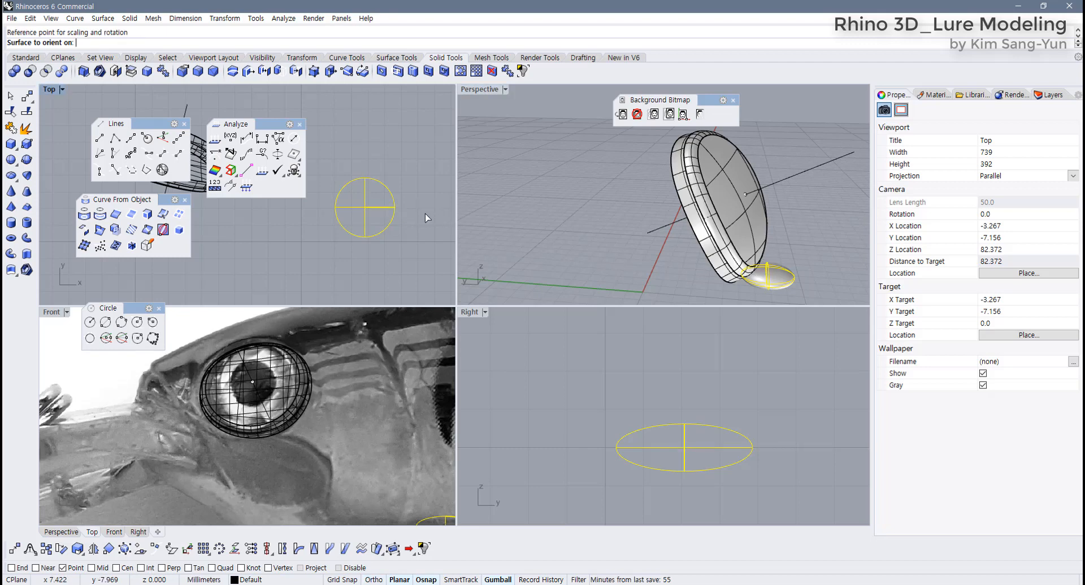
Orient the ellipsoid rigidly onto the eye's front surface at the centre point, with prompted scaling sized to the photo's pupil.
scroll(692, 224, up, 5)
click(699, 219)
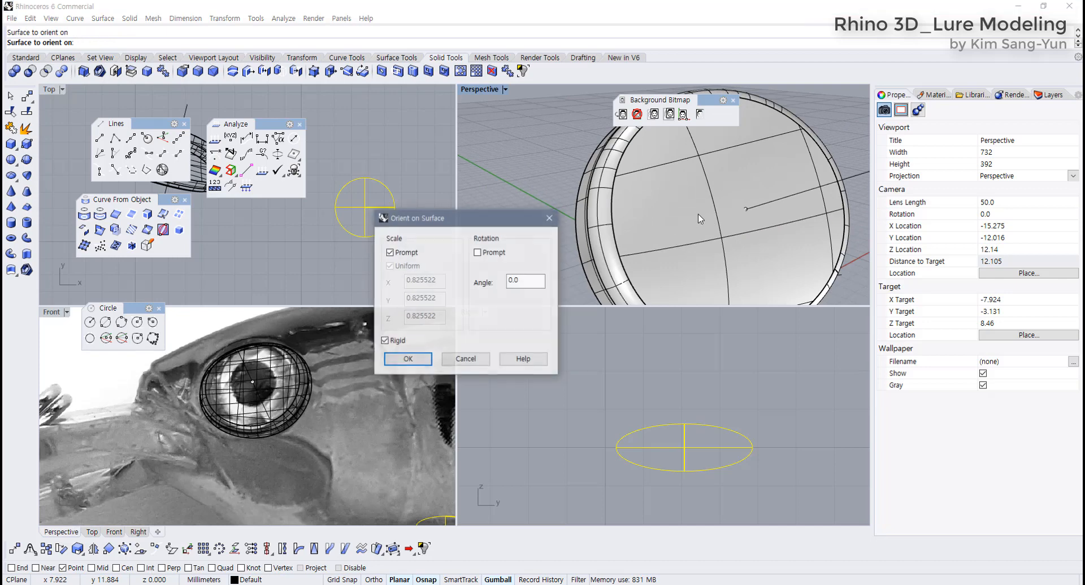
click(408, 359)
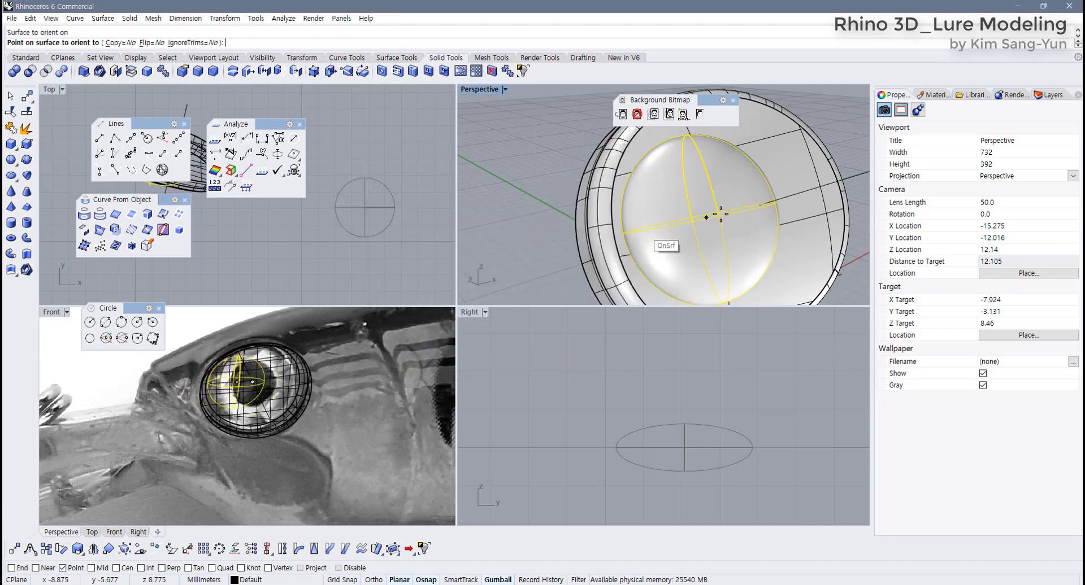
click(745, 208)
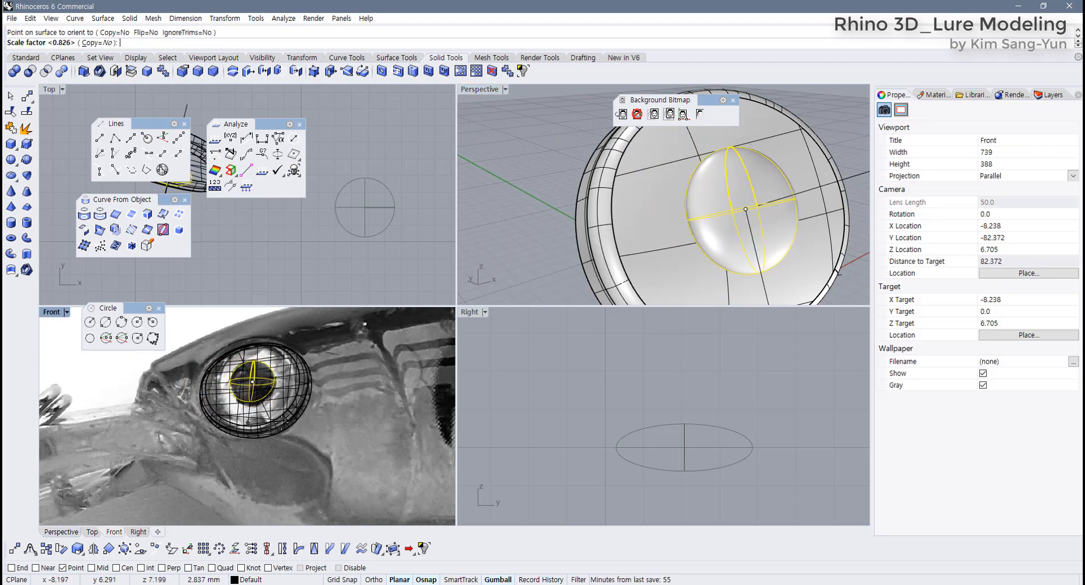
scroll(299, 433, up, 3)
click(301, 435)
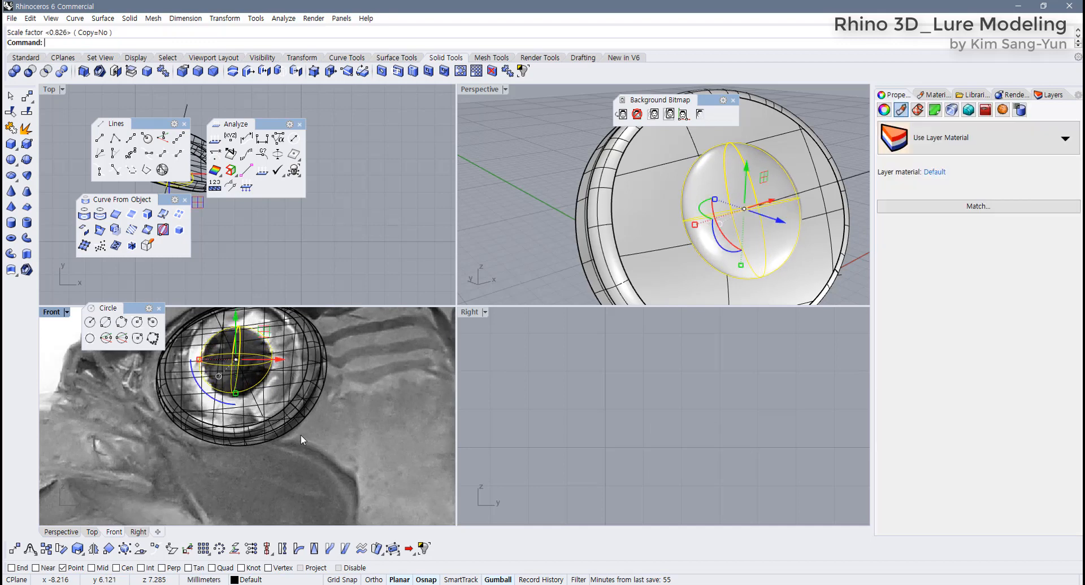
Maximize the Perspective view and set its display mode to Rendered.
double_click(485, 90)
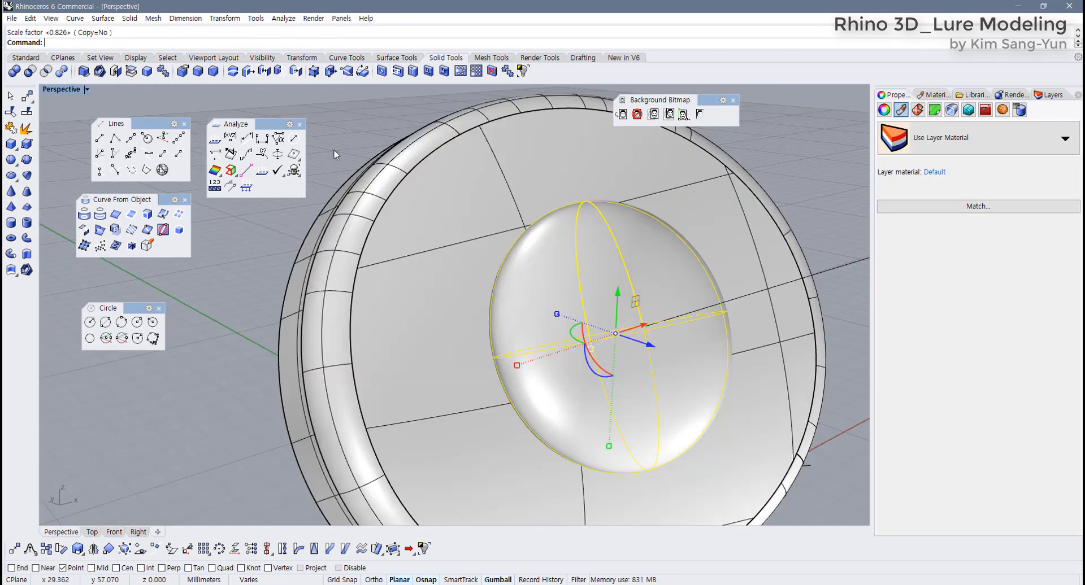
click(86, 90)
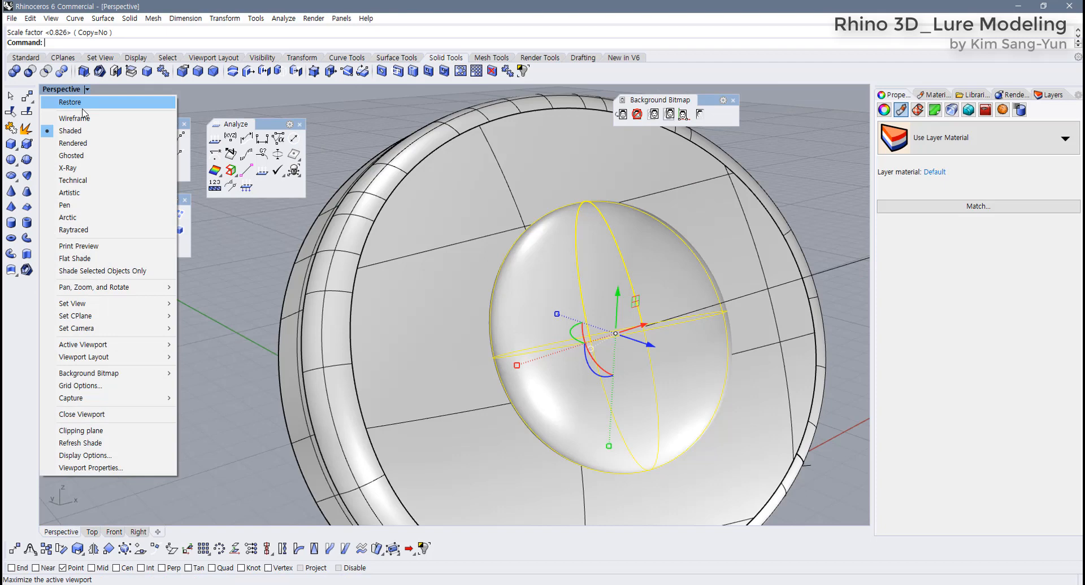
click(79, 146)
right_drag(477, 299, 554, 305)
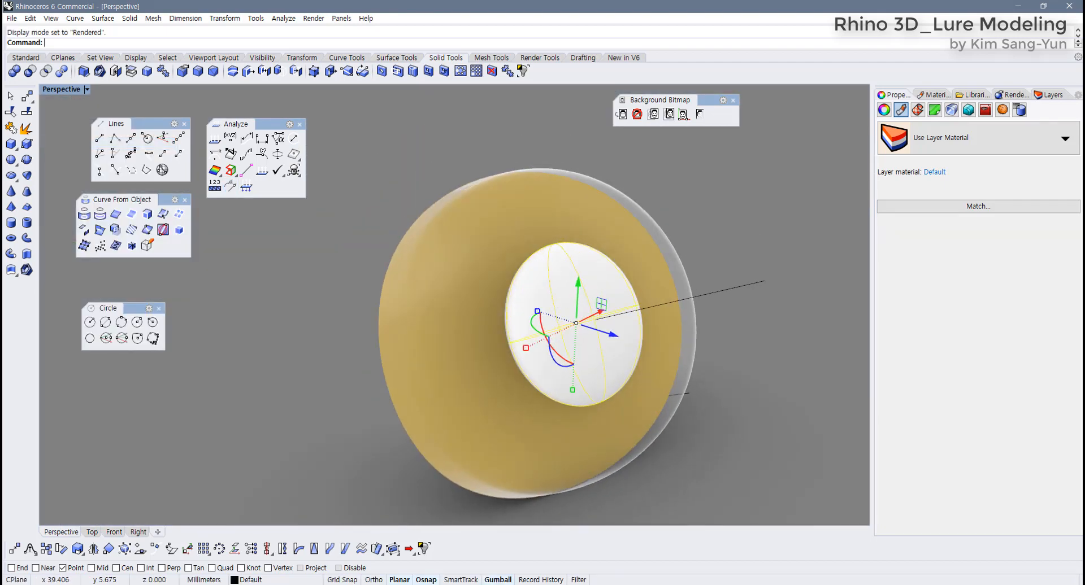
Assign the pupil ellipsoid a new Plastic material coloured black.
click(1063, 138)
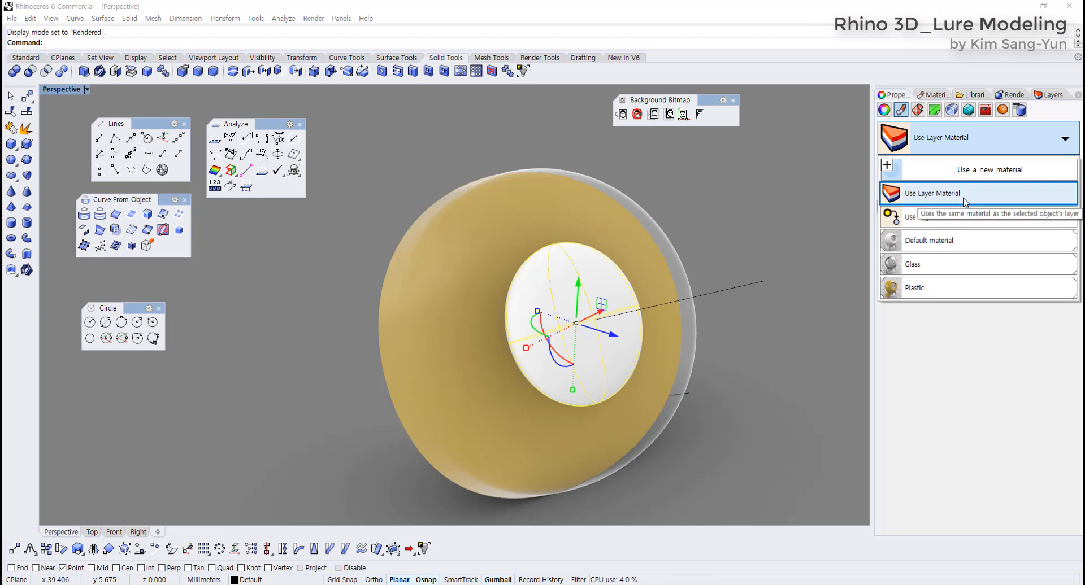
click(997, 174)
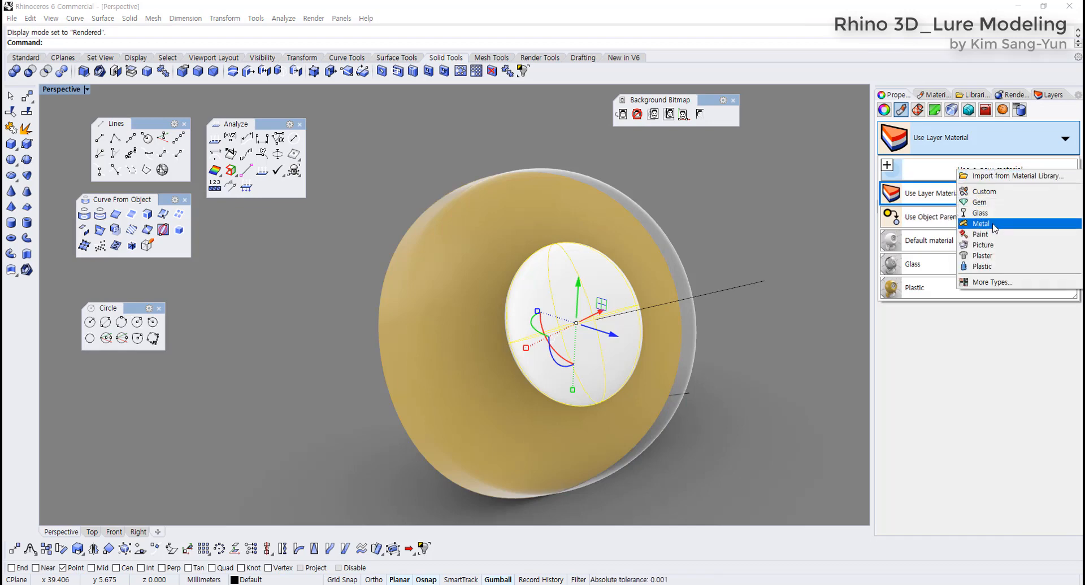
click(997, 267)
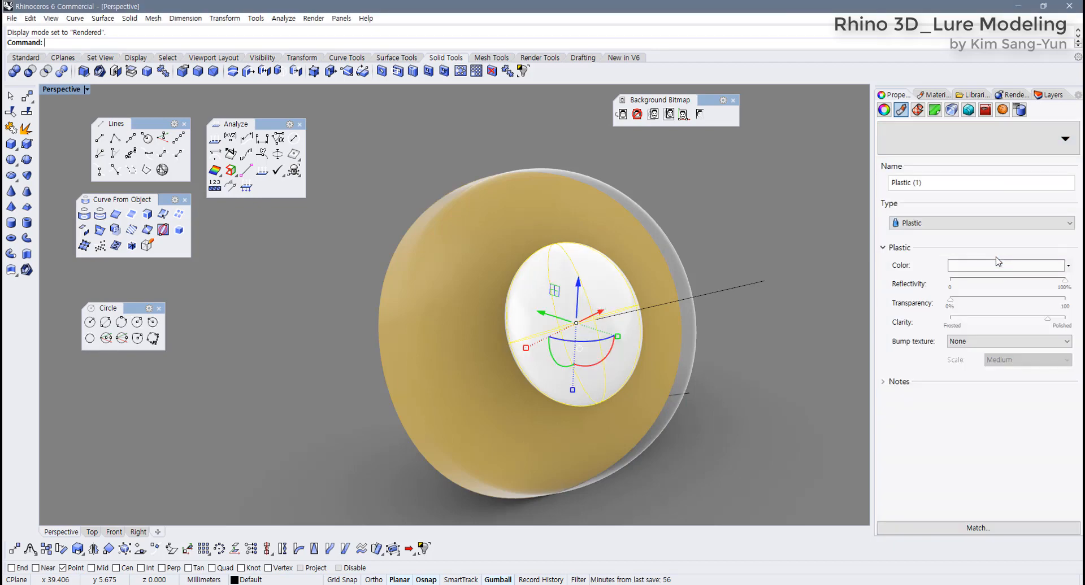
click(991, 267)
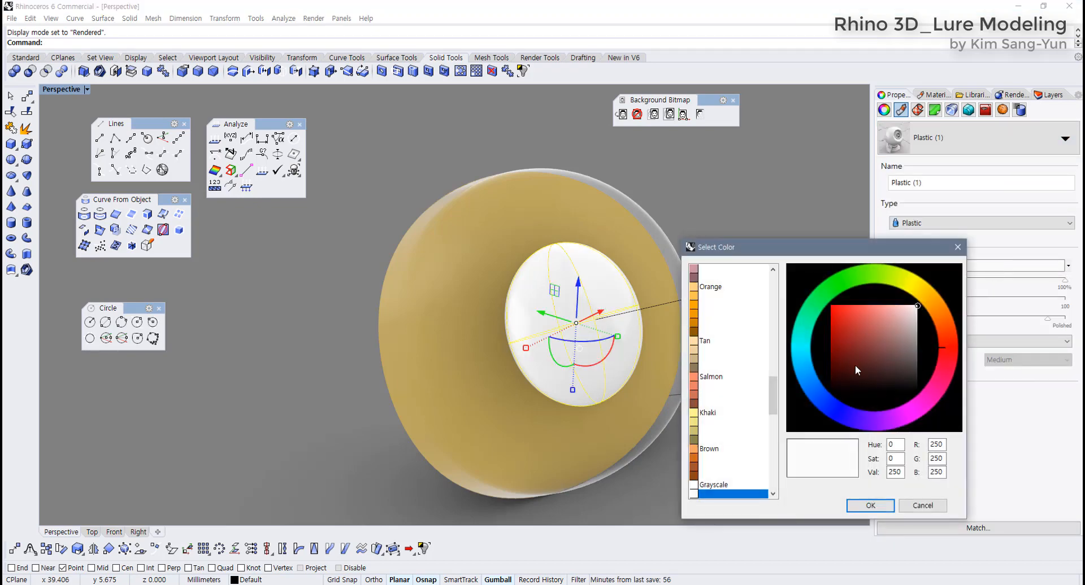
drag(856, 367, 816, 428)
click(869, 505)
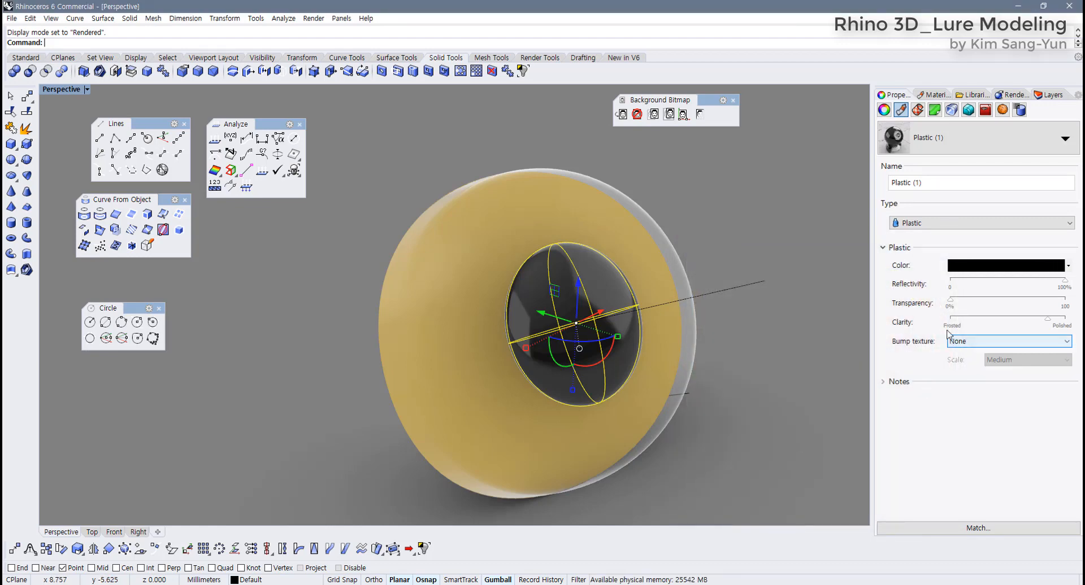
Show all hidden objects again and view the rendered eye in place on the lure body.
click(799, 395)
scroll(733, 396, down, 4)
right_drag(733, 396, 680, 396)
scroll(702, 341, down, 6)
click(25, 57)
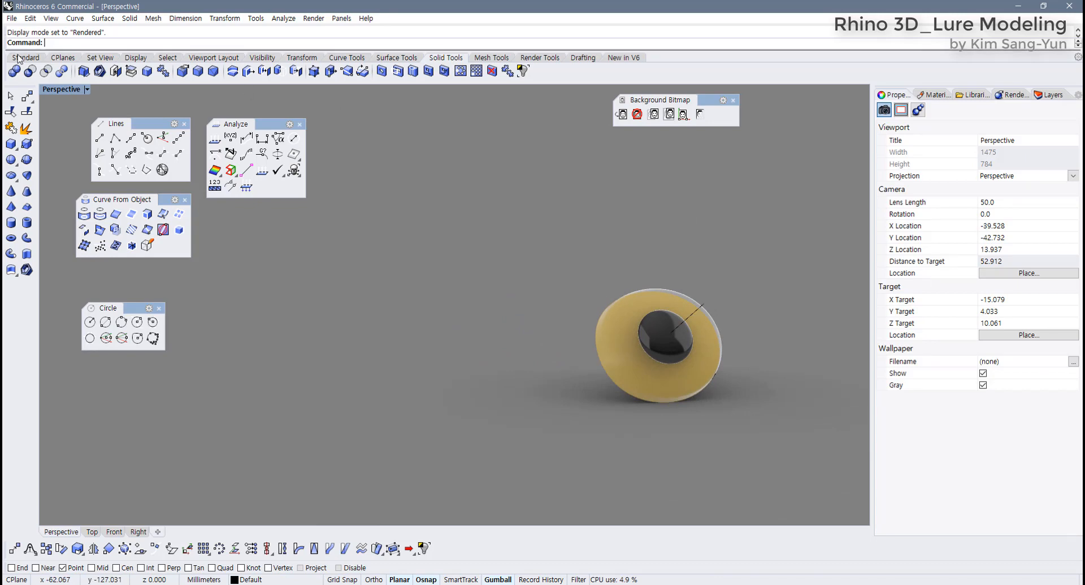
right_click(345, 72)
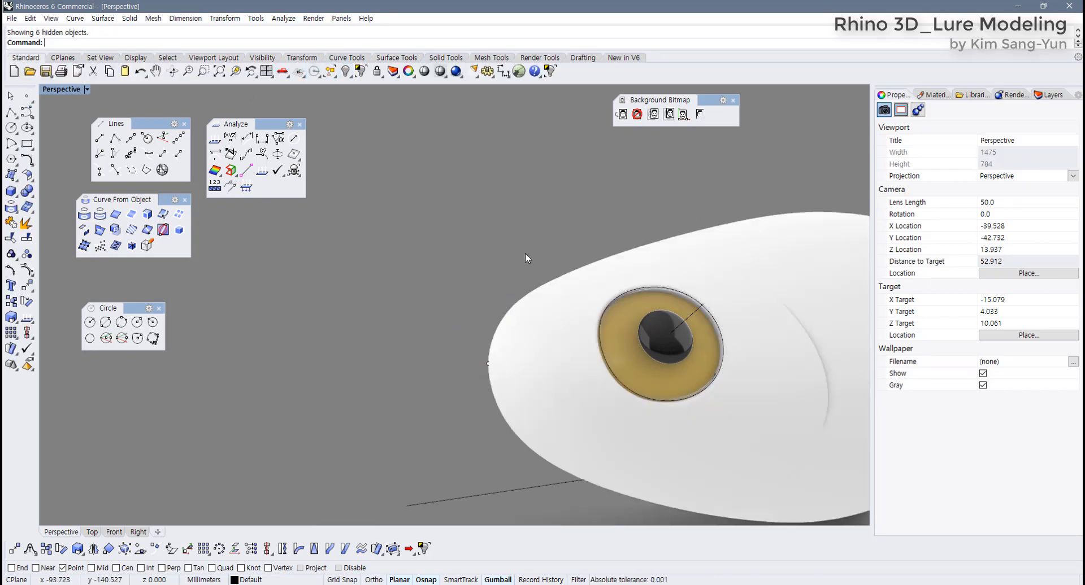
scroll(603, 342, down, 10)
right_drag(603, 343, 643, 391)
right_drag(606, 313, 557, 289)
shift+right_drag(653, 340, 446, 301)
scroll(481, 309, up, 8)
scroll(411, 346, down, 4)
scroll(412, 346, up, 2)
Set the Perspective display to Shaded and examine how the pupil ellipsoid intersects the eye's glass body.
click(87, 91)
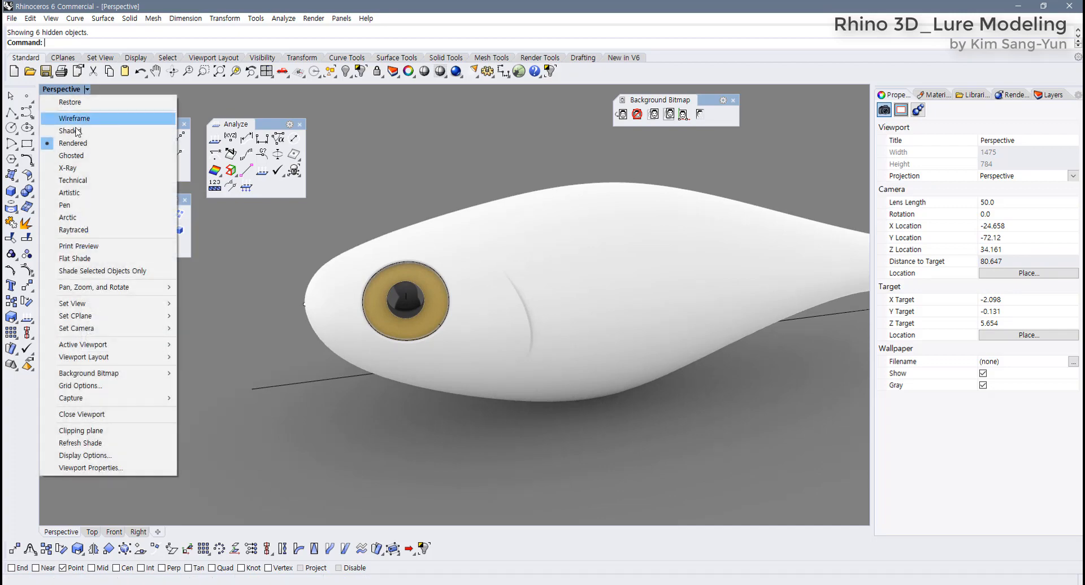
click(65, 116)
scroll(458, 331, up, 3)
right_drag(458, 332, 507, 287)
scroll(515, 249, up, 4)
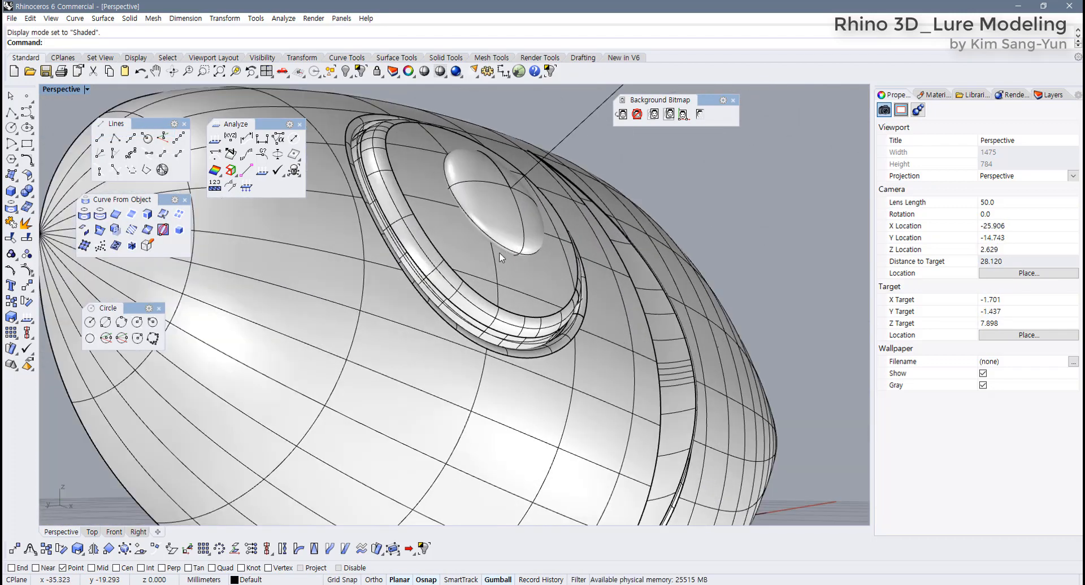
scroll(500, 257, down, 3)
scroll(500, 257, up, 3)
click(495, 229)
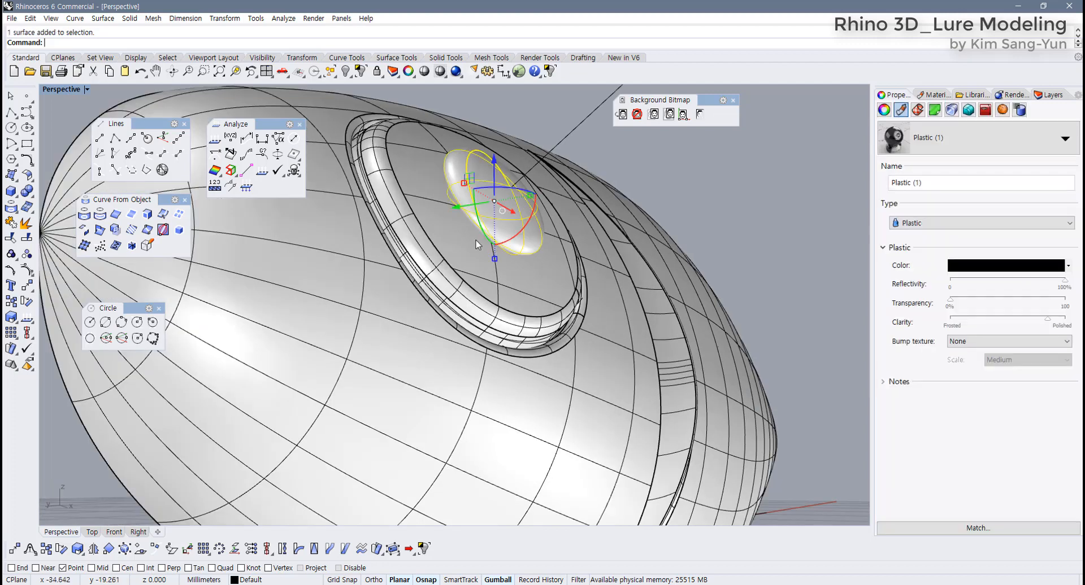
click(476, 244)
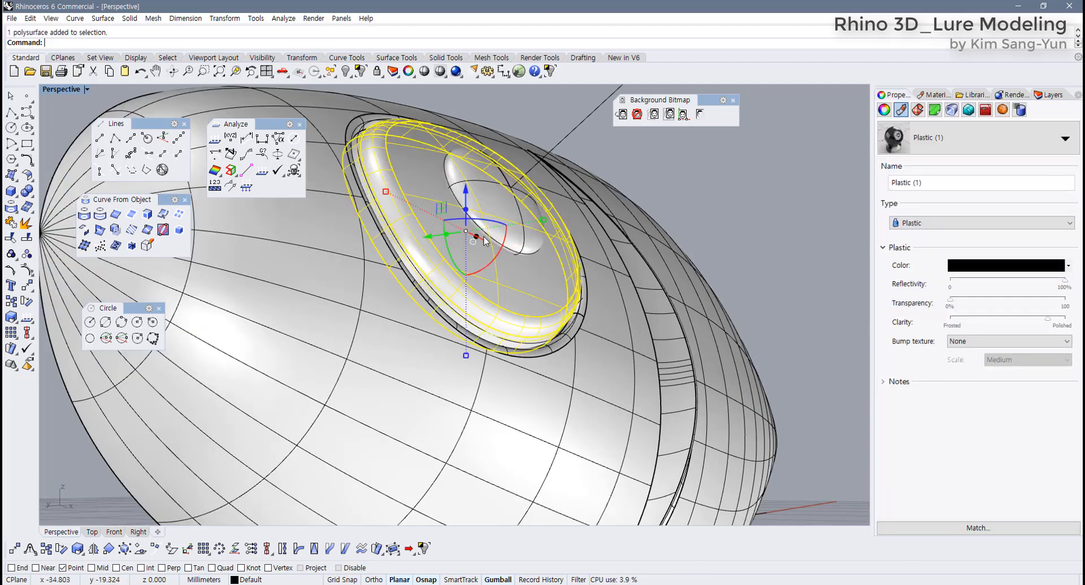
shift+click(457, 186)
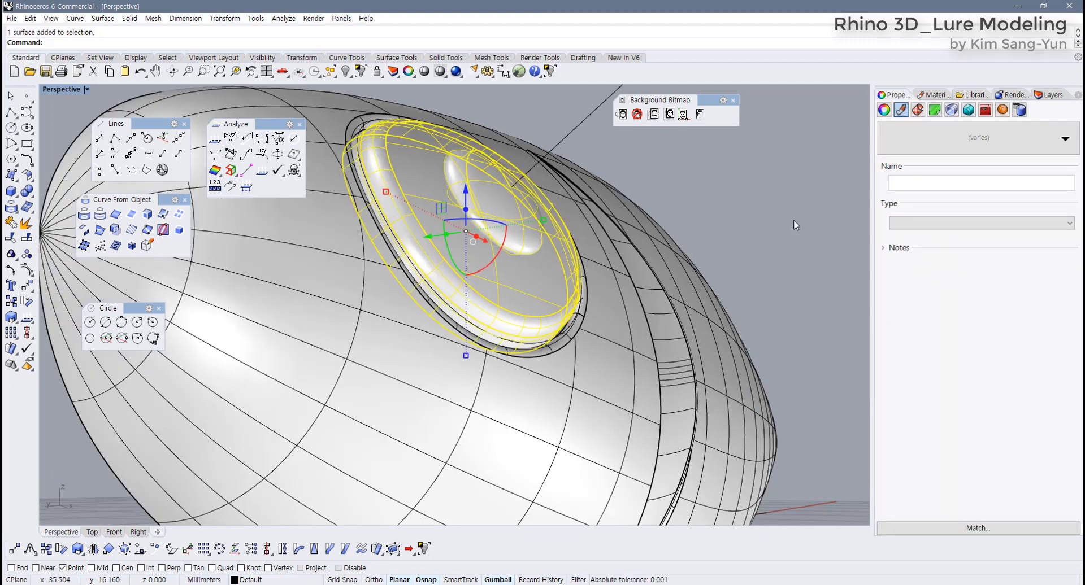
click(744, 212)
right_drag(516, 233, 507, 308)
scroll(507, 309, up, 2)
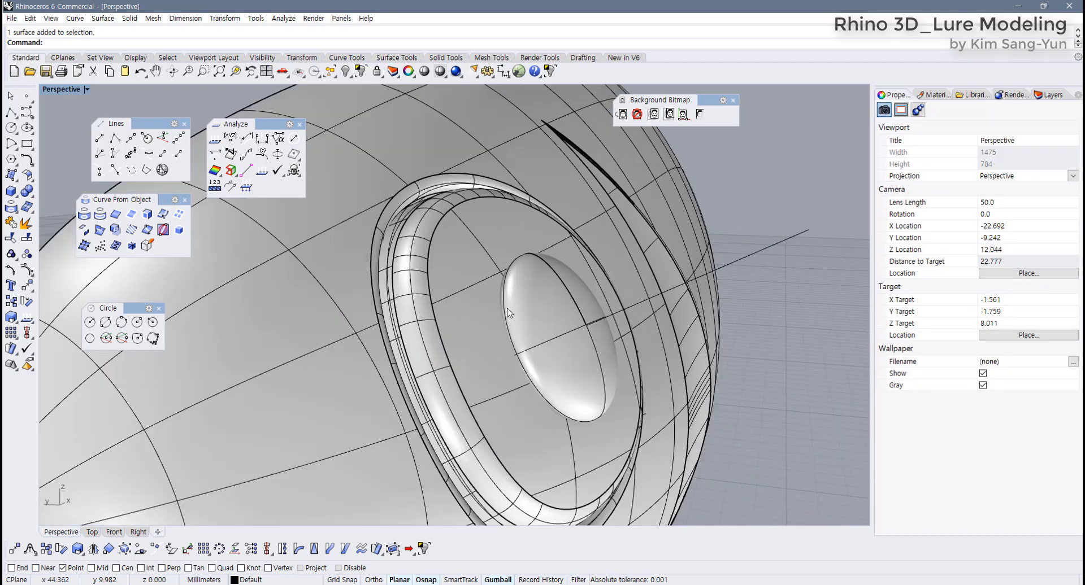
scroll(508, 312, up, 2)
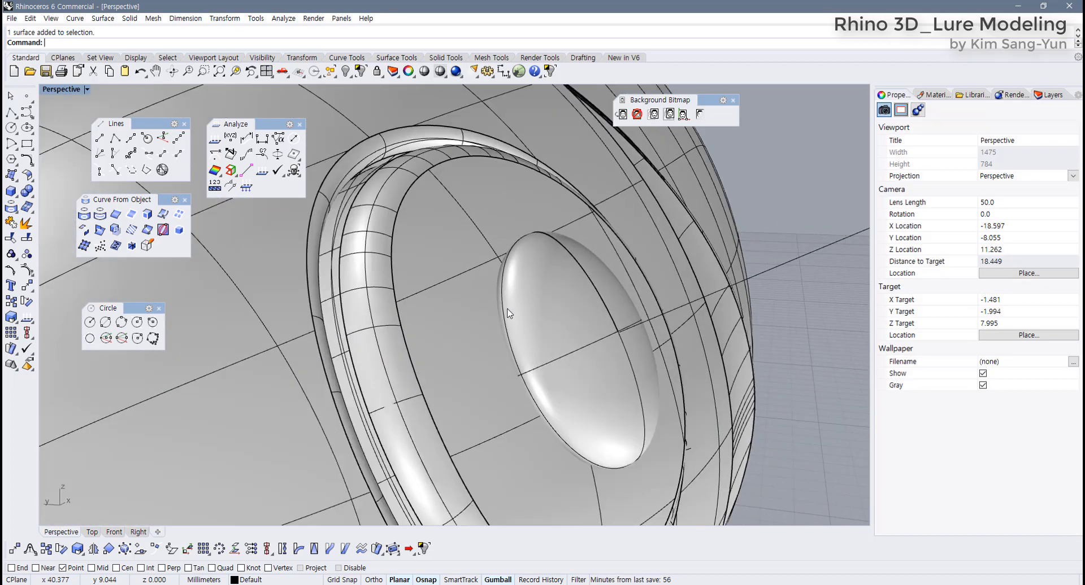
Boolean-split the eye's glass body using the pupil ellipsoid as the cutting object.
click(475, 312)
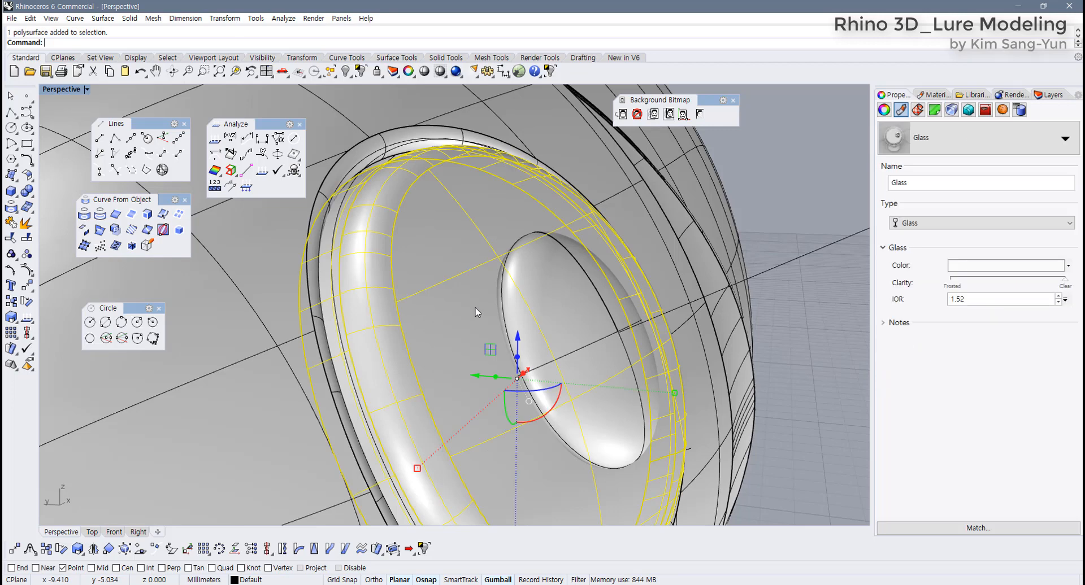
click(442, 58)
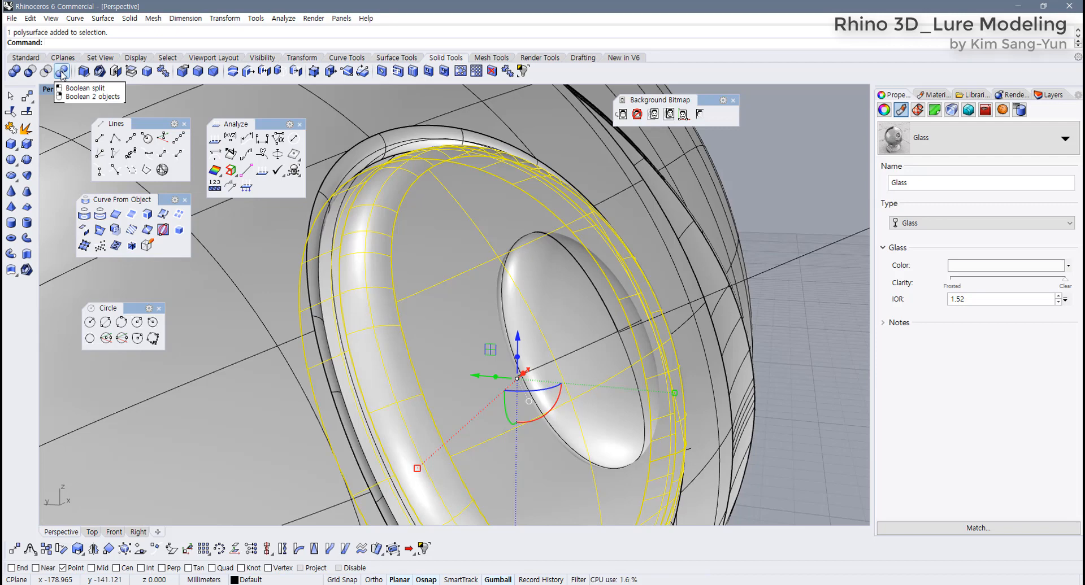
click(800, 294)
click(474, 271)
click(806, 347)
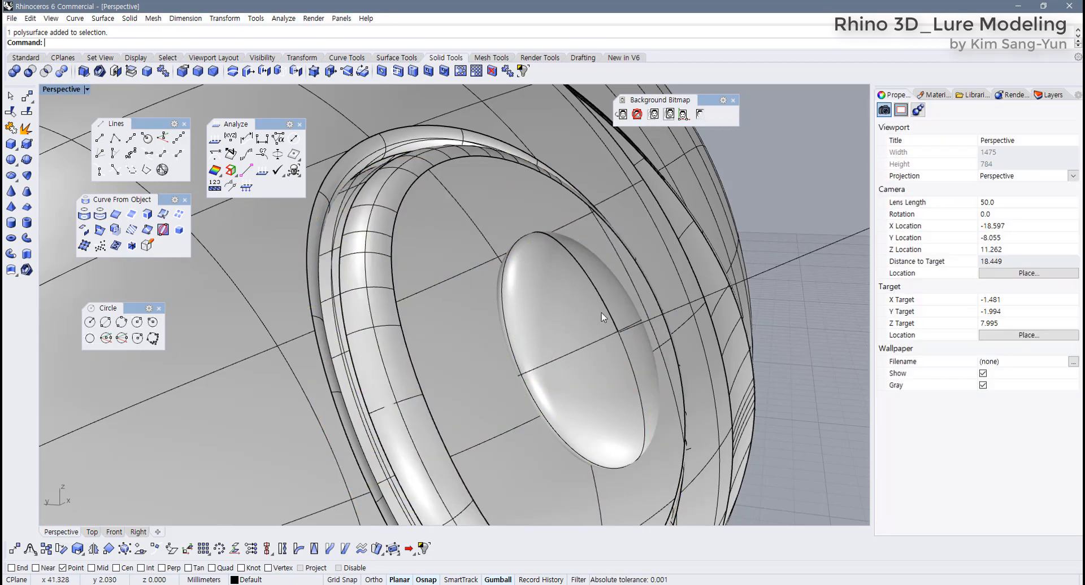
click(601, 313)
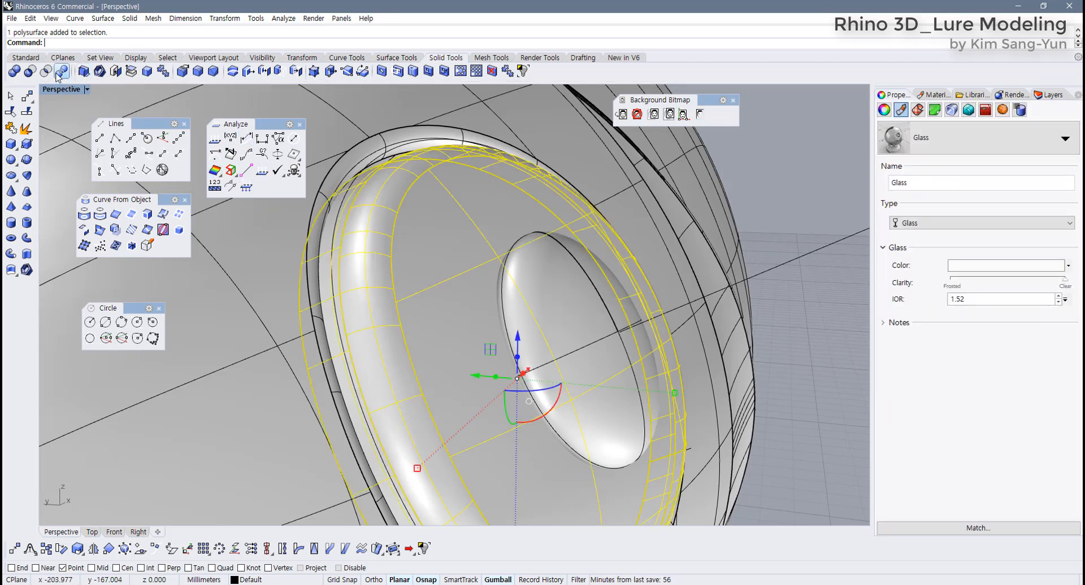
click(61, 72)
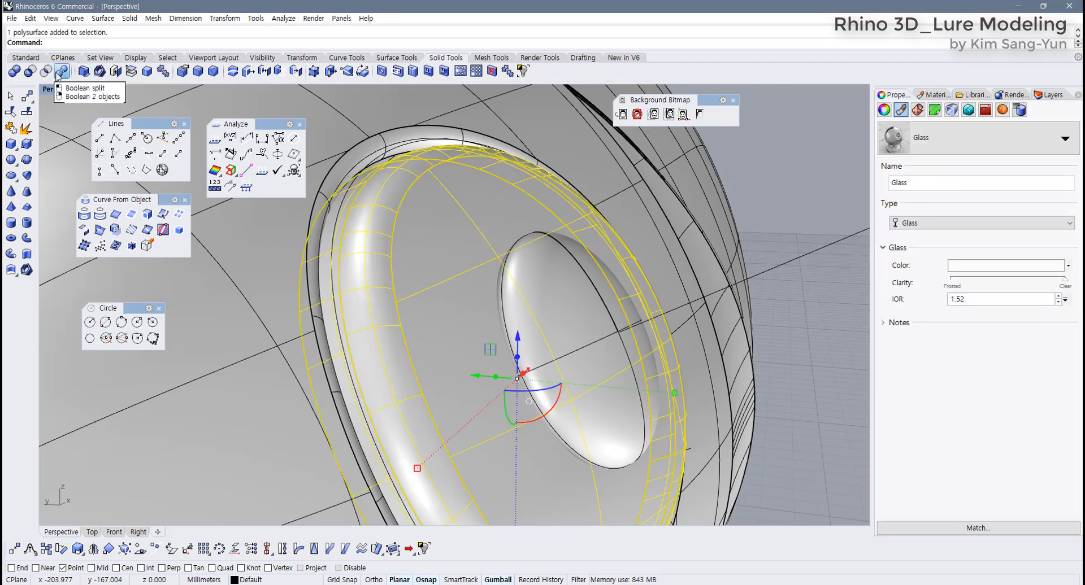
click(571, 309)
right_click(572, 308)
click(826, 440)
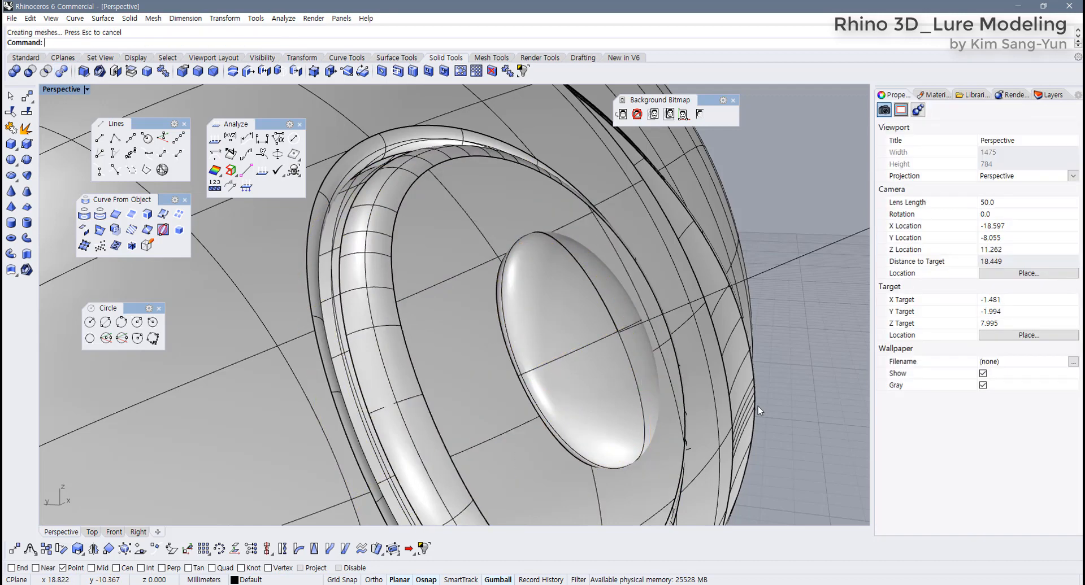
Hide the pupil ellipsoid, delete the glass piece cut out beneath it, and show the ellipsoid again.
click(589, 320)
middle_click(588, 320)
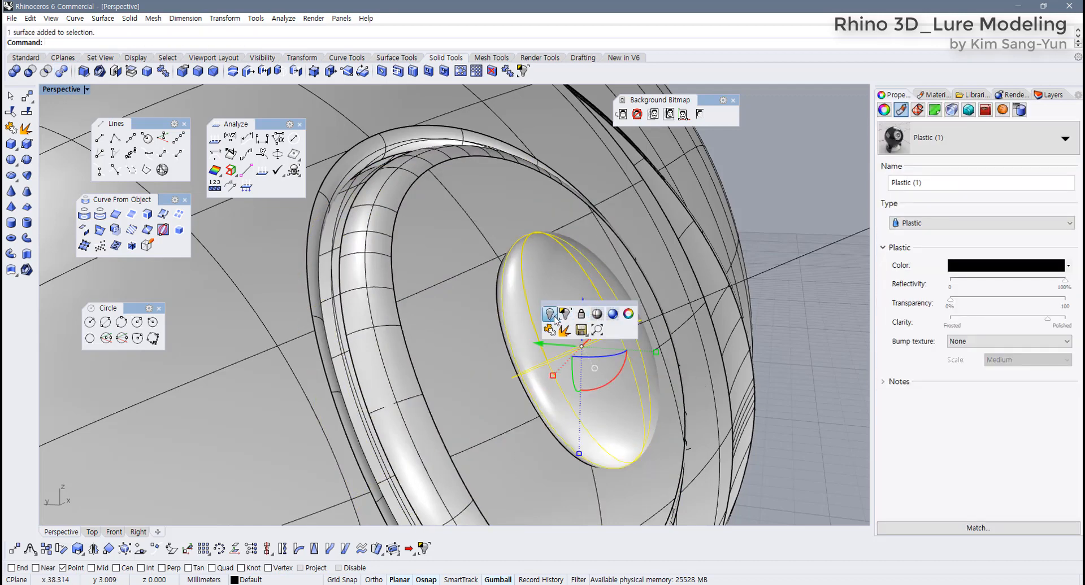
click(550, 315)
right_drag(553, 316, 541, 415)
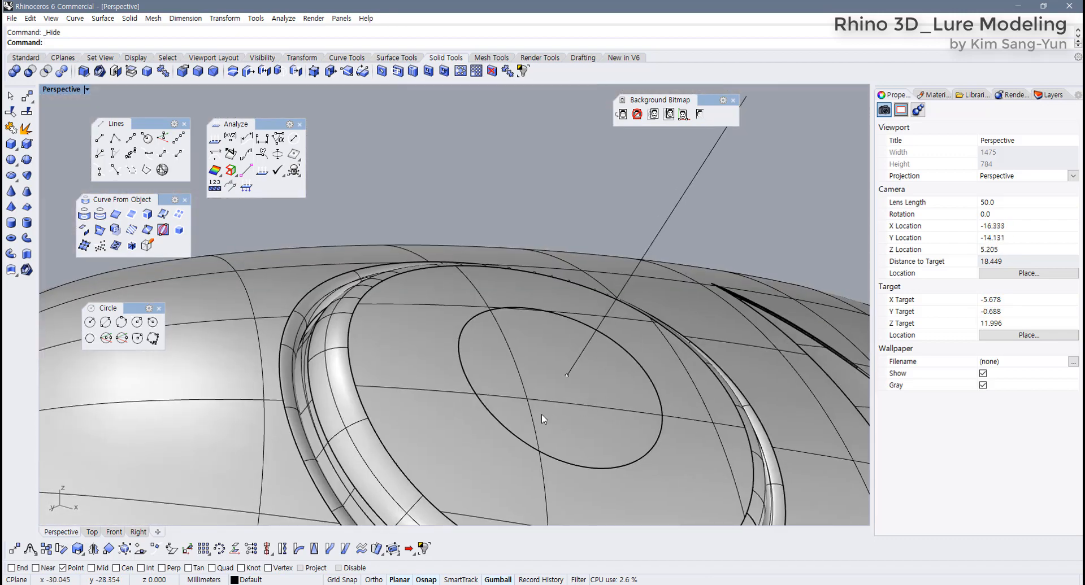
click(542, 416)
right_drag(557, 298, 518, 349)
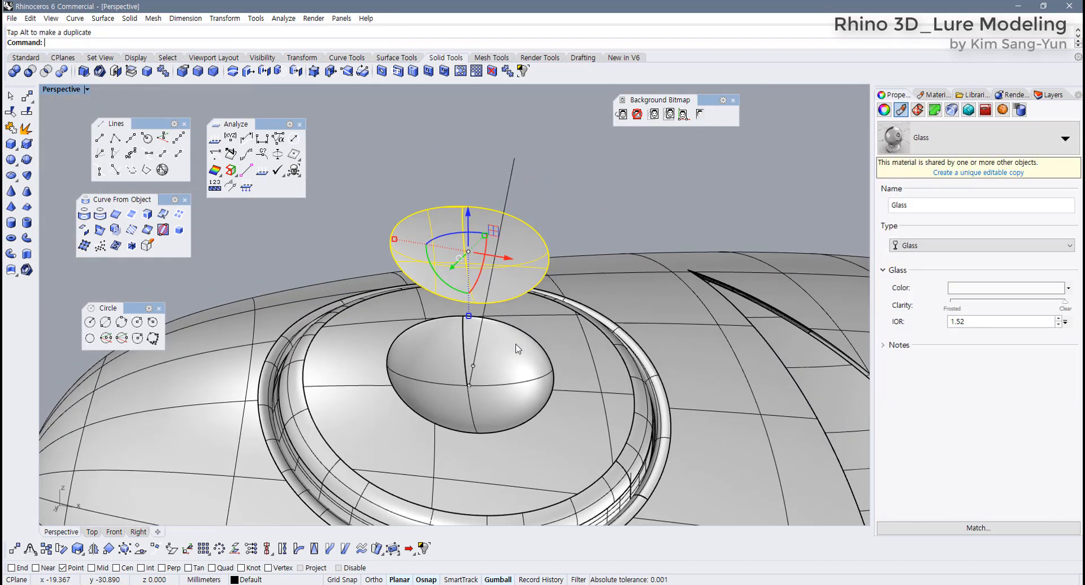
key(Delete)
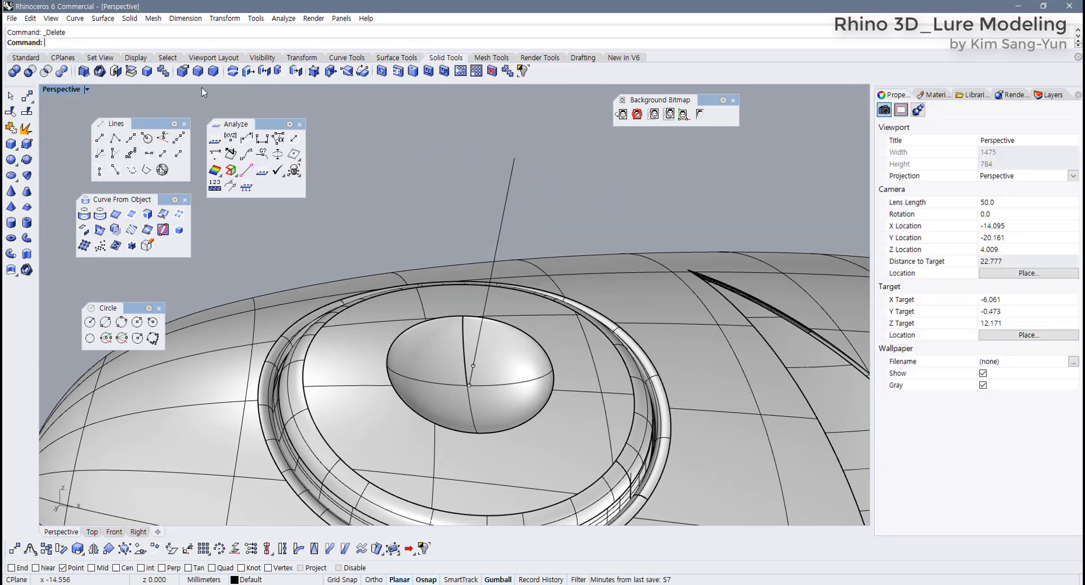
click(26, 57)
click(346, 71)
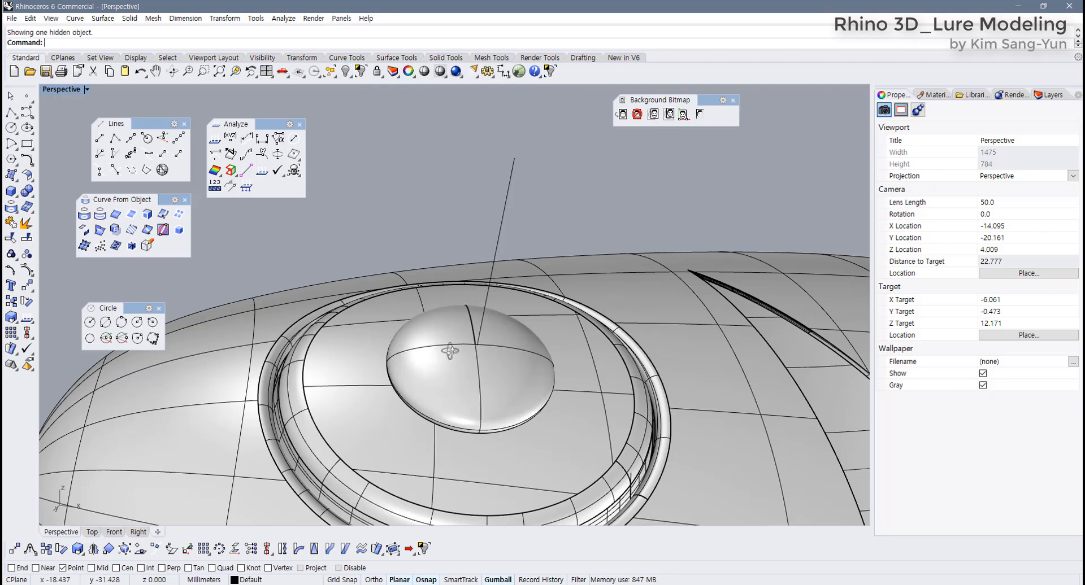
Lift the pupil ellipsoid out of the glass body to inspect the recess beneath it, and undo the moves.
right_drag(449, 351, 434, 287)
click(433, 283)
right_drag(412, 242, 554, 253)
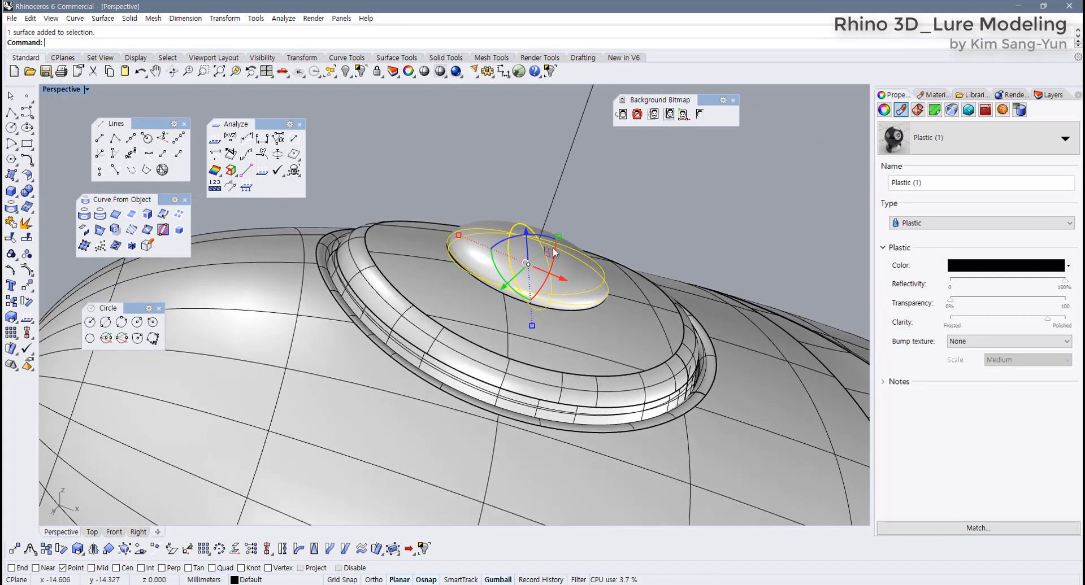
drag(527, 236, 525, 182)
scroll(551, 172, up, 5)
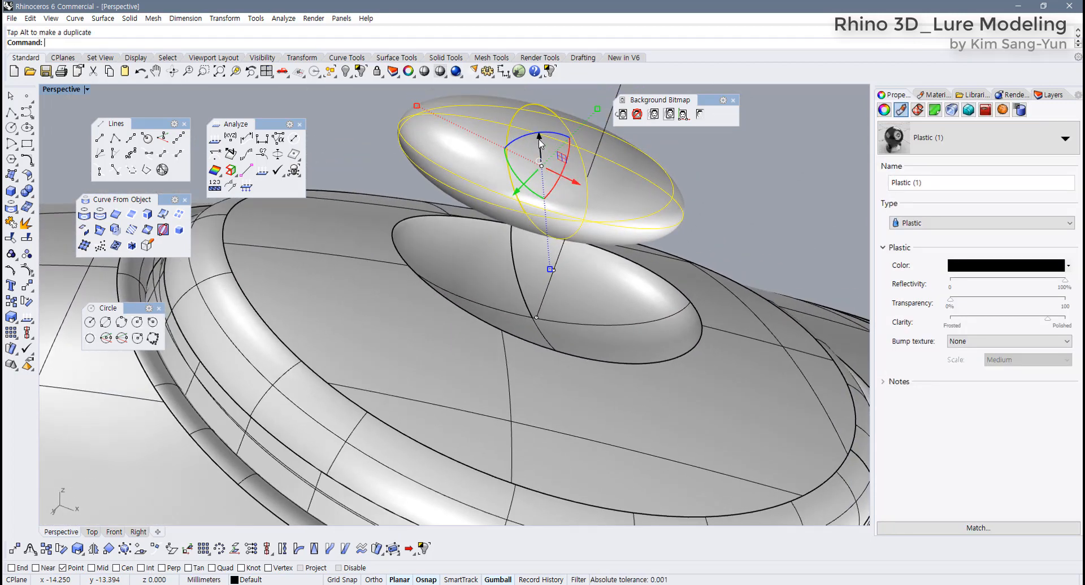
drag(540, 144, 554, 282)
key(ctrl+z)
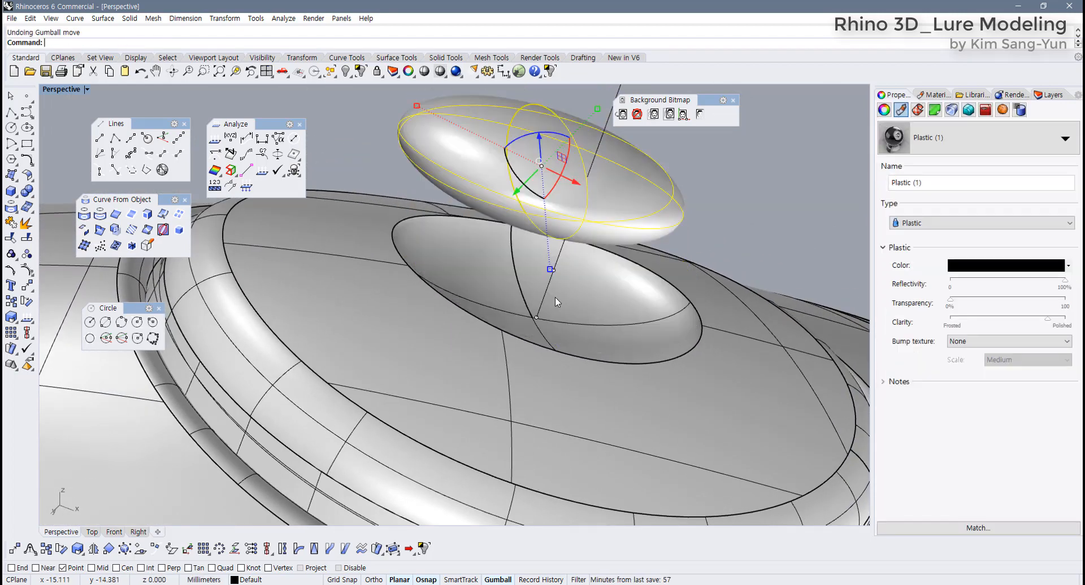
key(ctrl+z)
key(Escape)
right_drag(715, 239, 511, 319)
Fillet the rim of the pupil recess in the eye's glass body with a radius of 0.2.
click(446, 57)
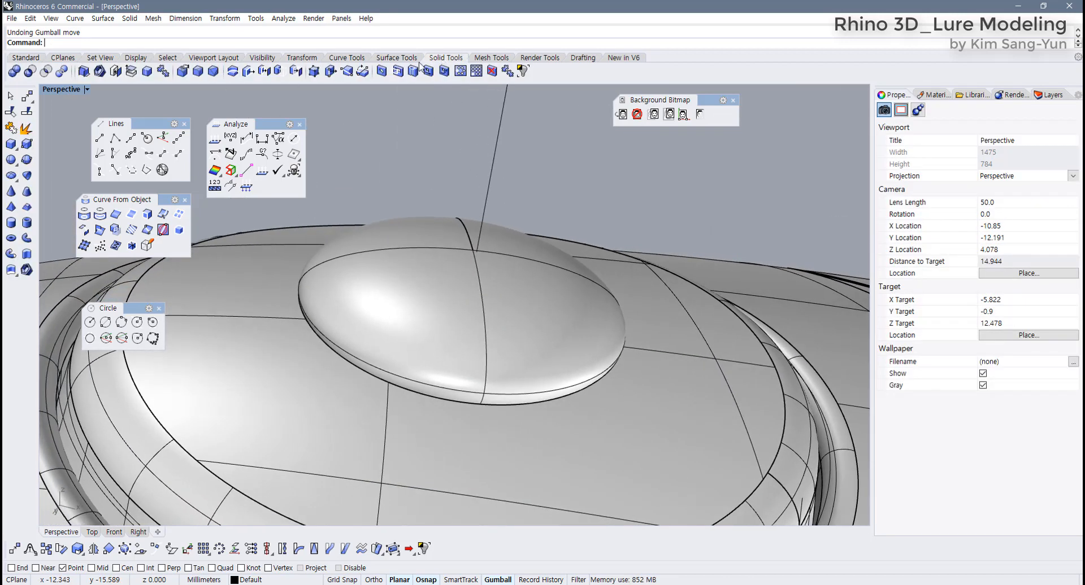
click(198, 72)
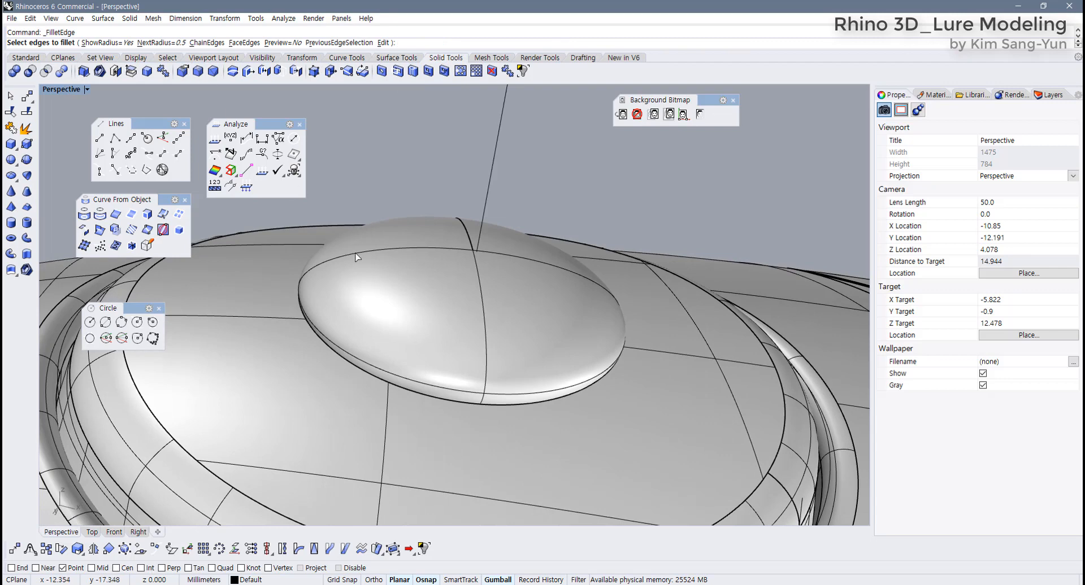
text(.2)
key(Return)
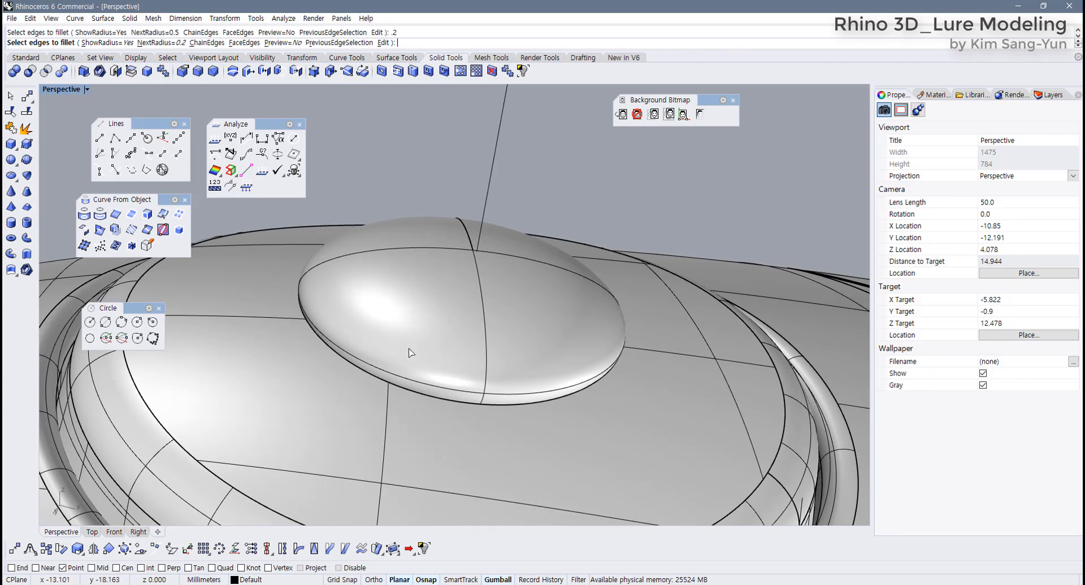
click(413, 388)
key(Return)
key(Return)
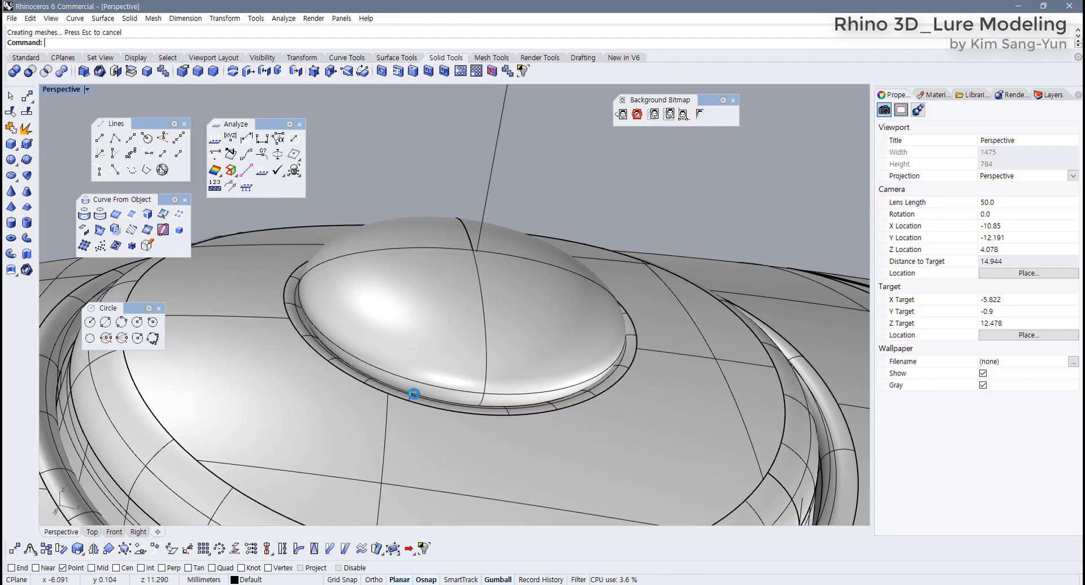
Inspect the finished eye with the Perspective viewport in Rendered display mode, and switch the viewport back to Shaded.
scroll(414, 393, down, 5)
right_drag(414, 393, 415, 369)
scroll(524, 424, up, 6)
click(87, 90)
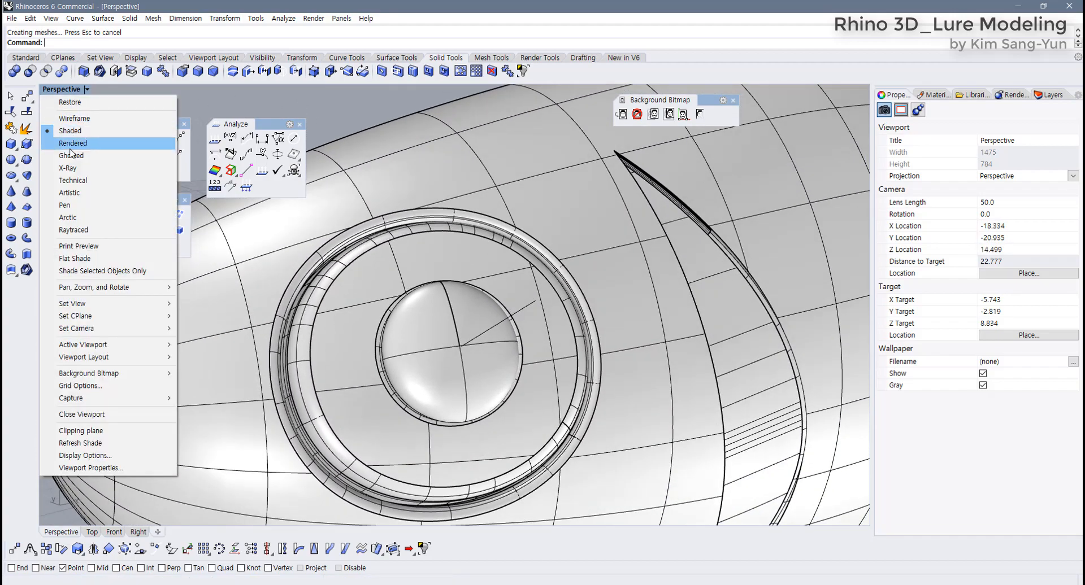
click(73, 146)
right_drag(616, 362, 554, 316)
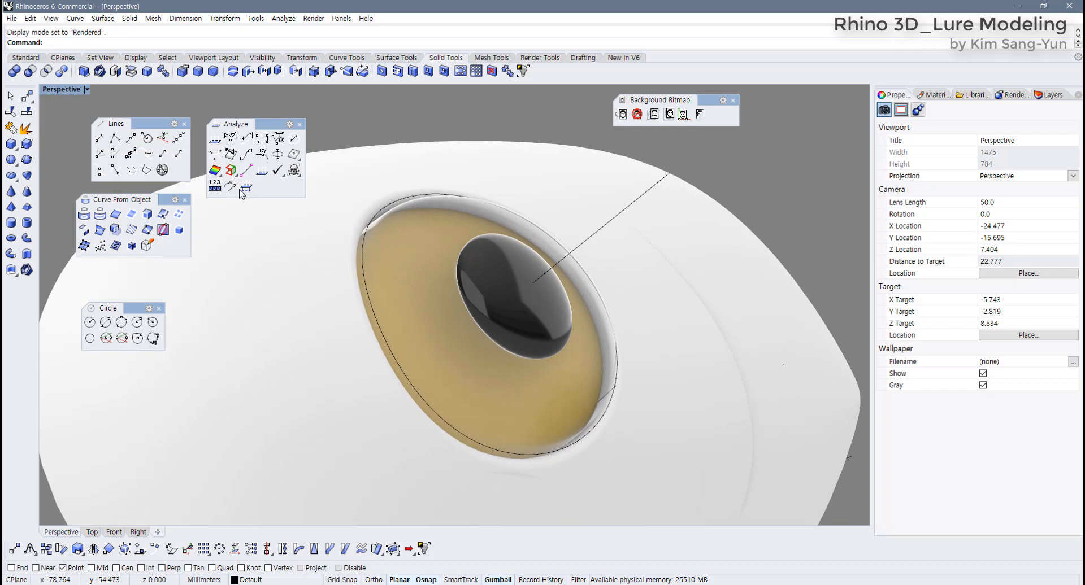
click(87, 90)
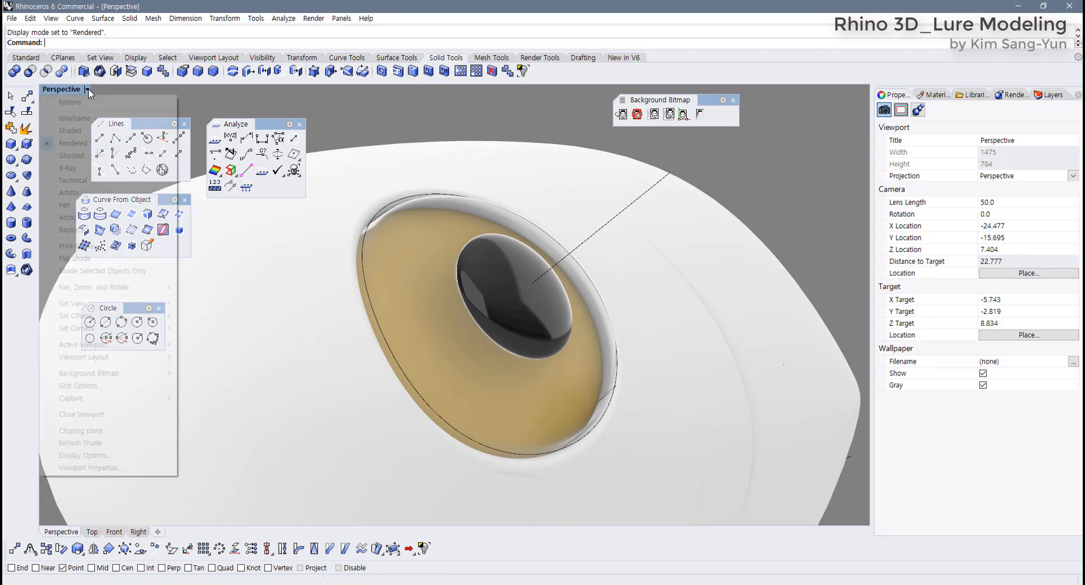
click(82, 132)
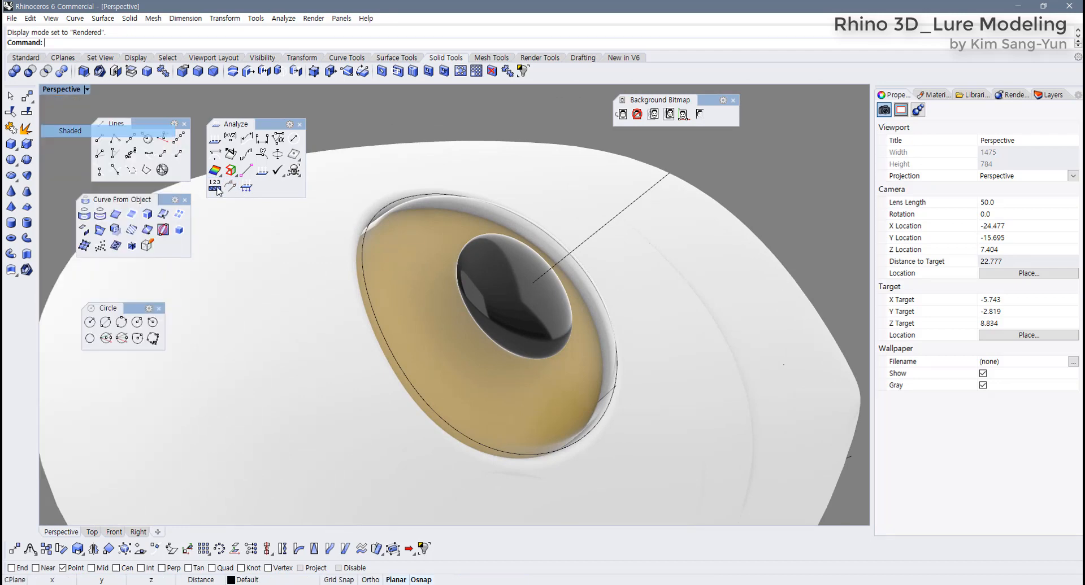
mouse_move(395, 283)
right_down()
mouse_move(453, 230)
mouse_move(391, 297)
mouse_move(293, 326)
mouse_move(387, 312)
mouse_move(391, 361)
mouse_move(390, 179)
mouse_move(480, 195)
right_up()
scroll(390, 298, down, 6)
Return to the four-viewport layout and examine the lure's bill, hooks and tail on the Front view's reference photo.
double_click(77, 88)
scroll(261, 376, down, 11)
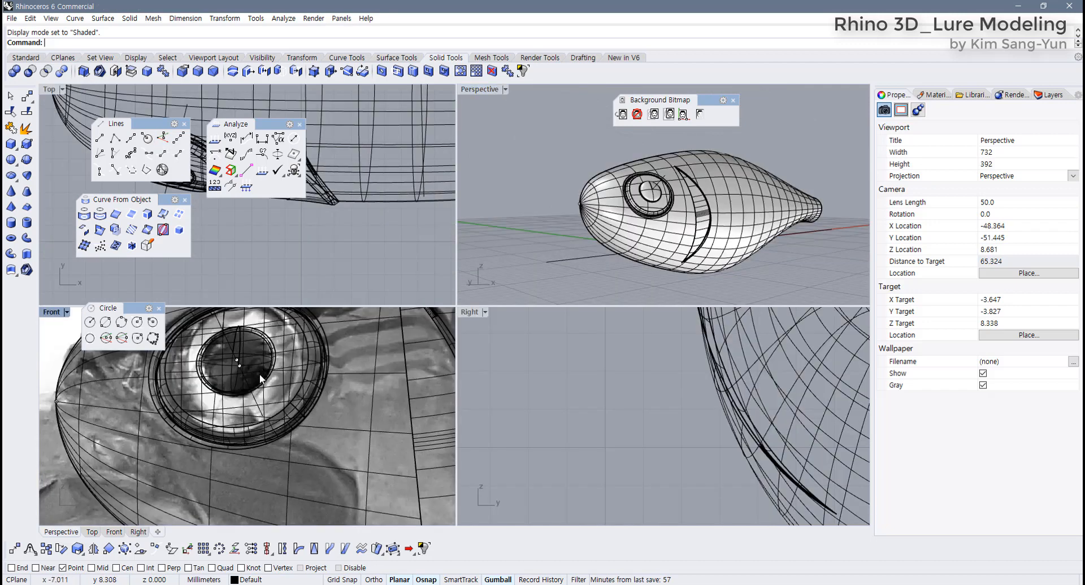
scroll(301, 389, up, 6)
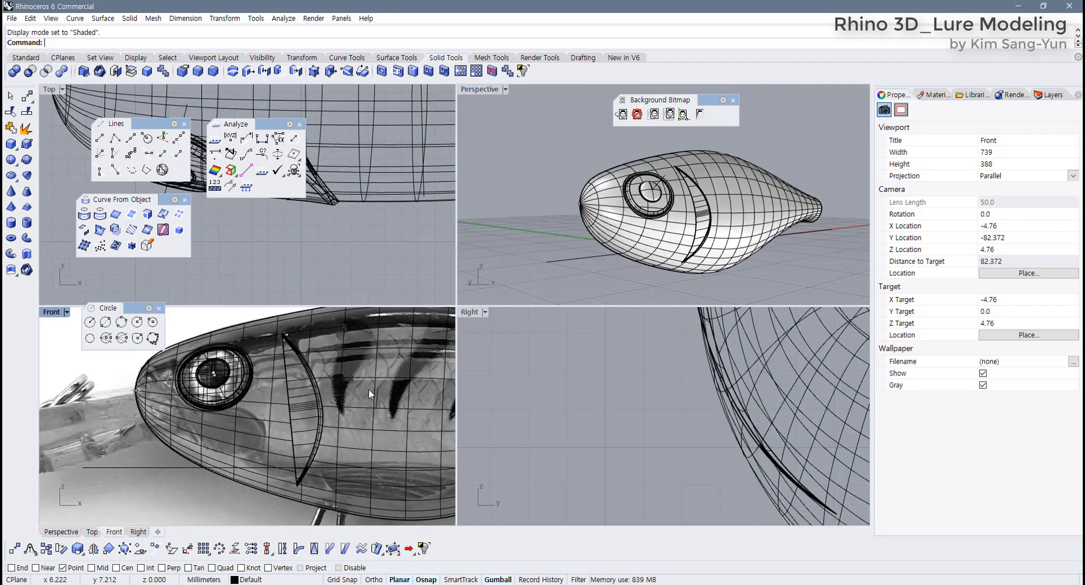
scroll(371, 387, down, 5)
right_drag(267, 402, 218, 405)
scroll(248, 400, down, 5)
scroll(236, 402, up, 3)
scroll(223, 407, up, 2)
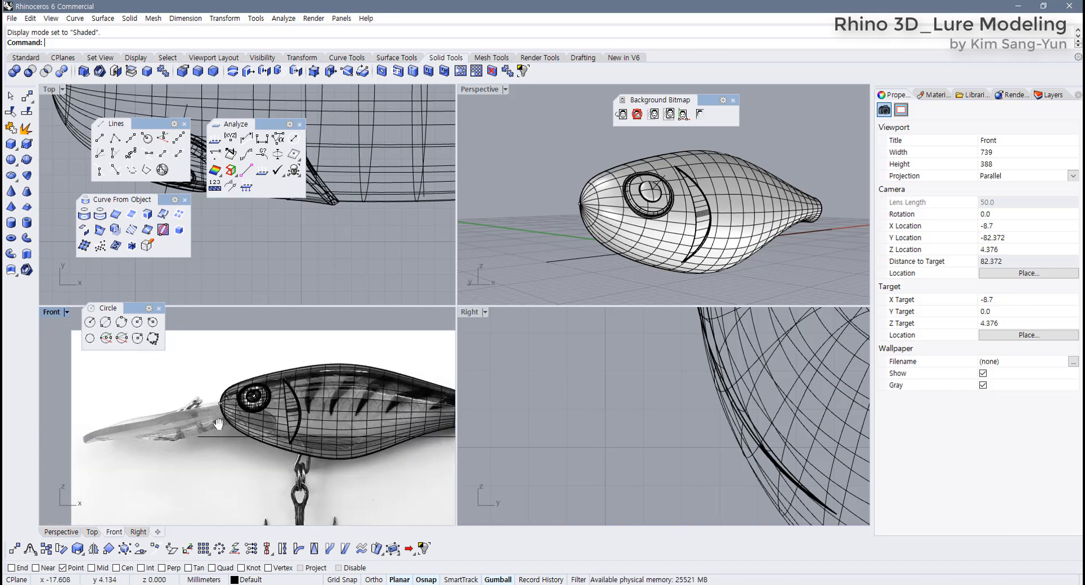
scroll(227, 418, down, 4)
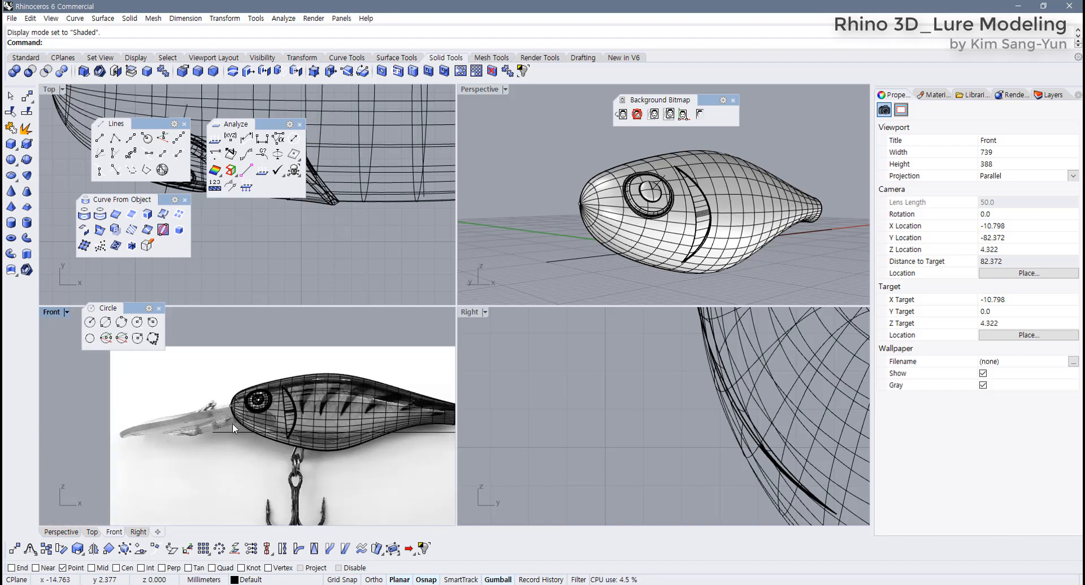
right_drag(228, 418, 177, 362)
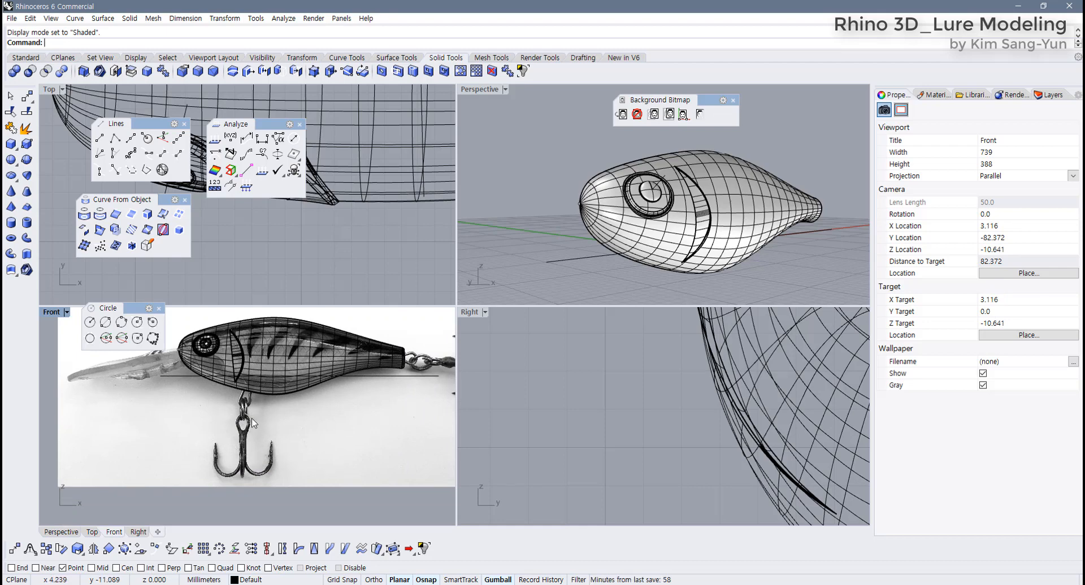
scroll(252, 423, down, 2)
right_drag(251, 445, 228, 444)
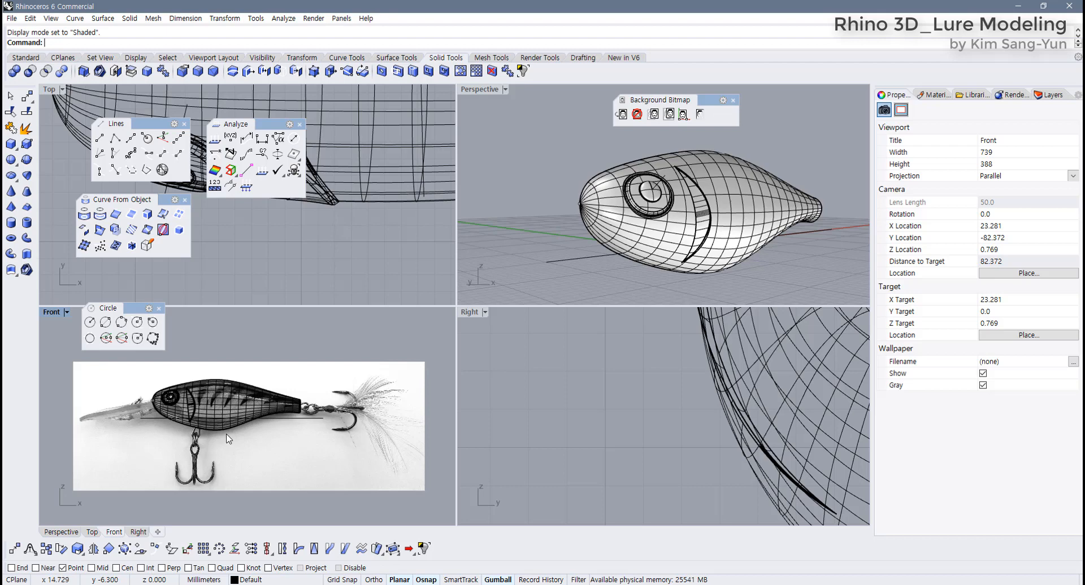
Zoom all four viewports to the model's extents and view the whole lure body from the side in Perspective.
click(33, 58)
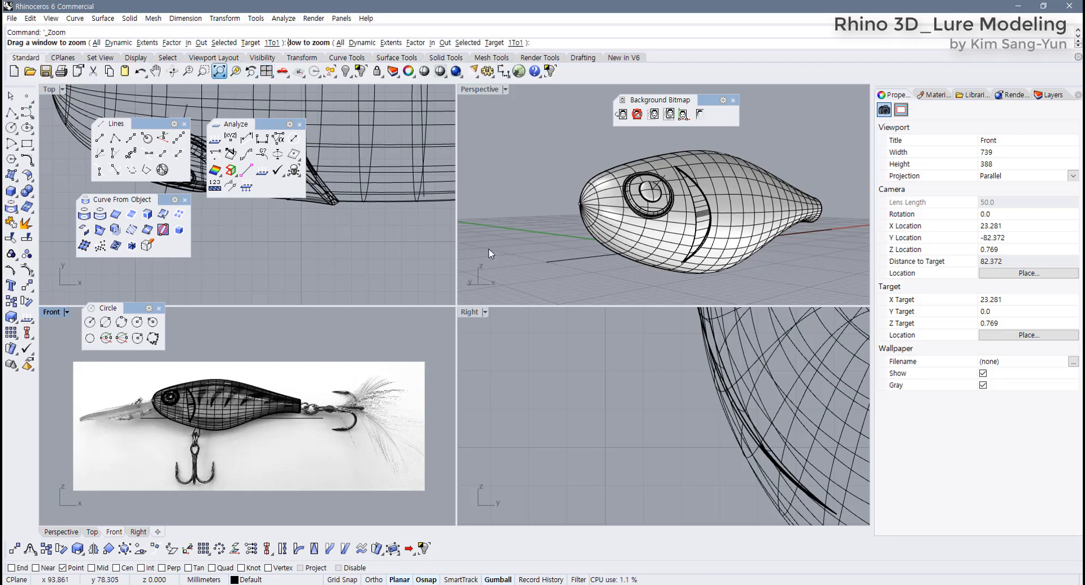
right_click(219, 71)
click(631, 258)
right_drag(632, 258, 667, 268)
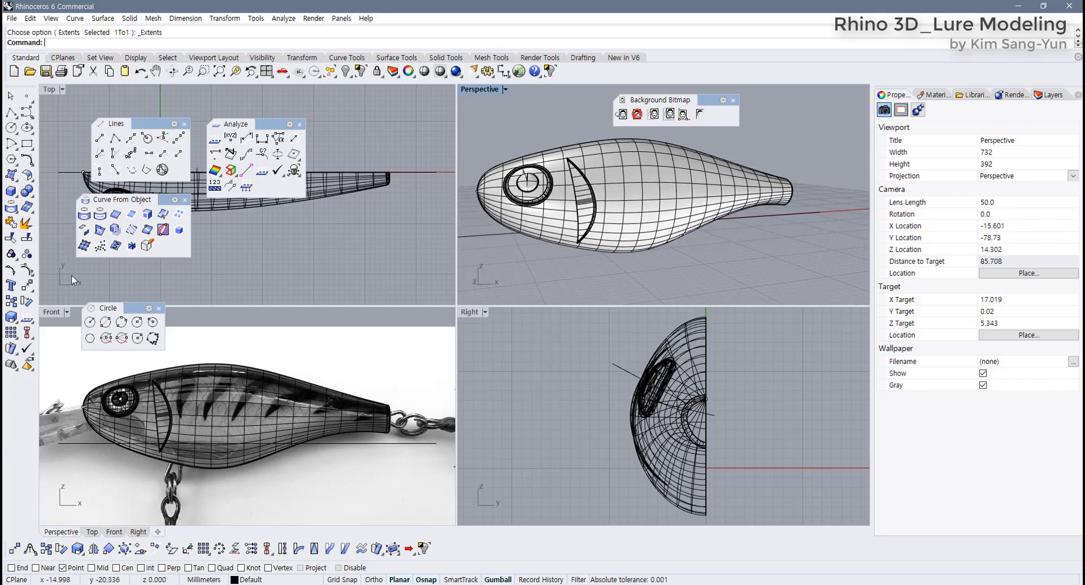